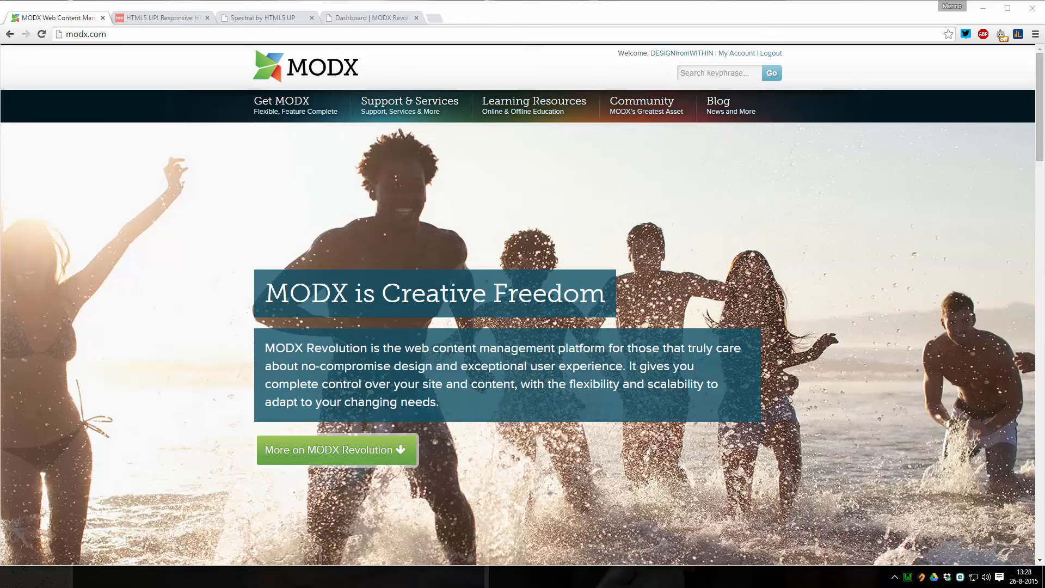
Review the readme's introduction in Sublime Text, highlighting "MODX Revolution", and view the HTML5 UP site in Chrome
key(alt+Tab)
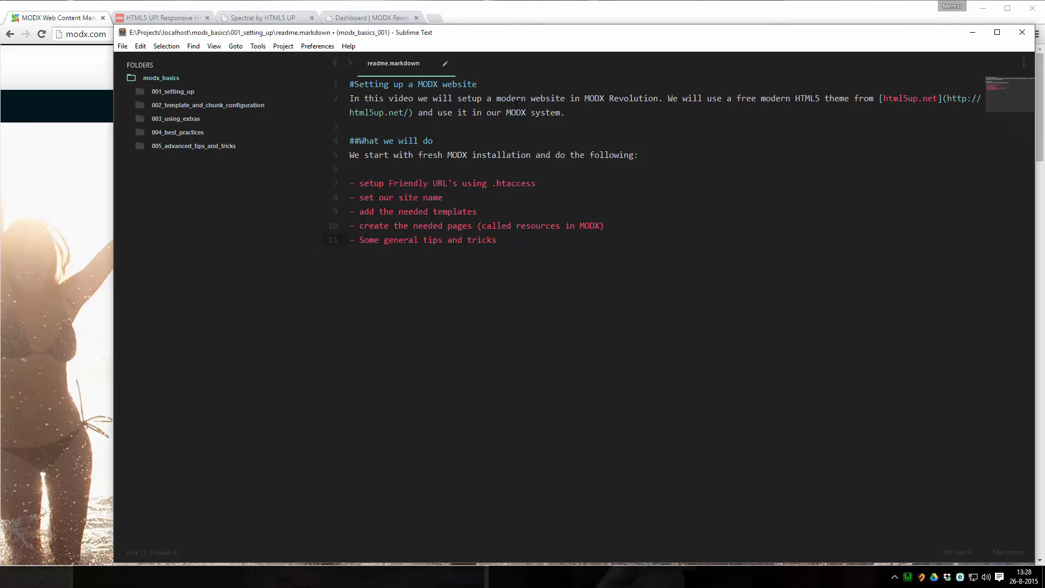
drag(585, 98, 654, 99)
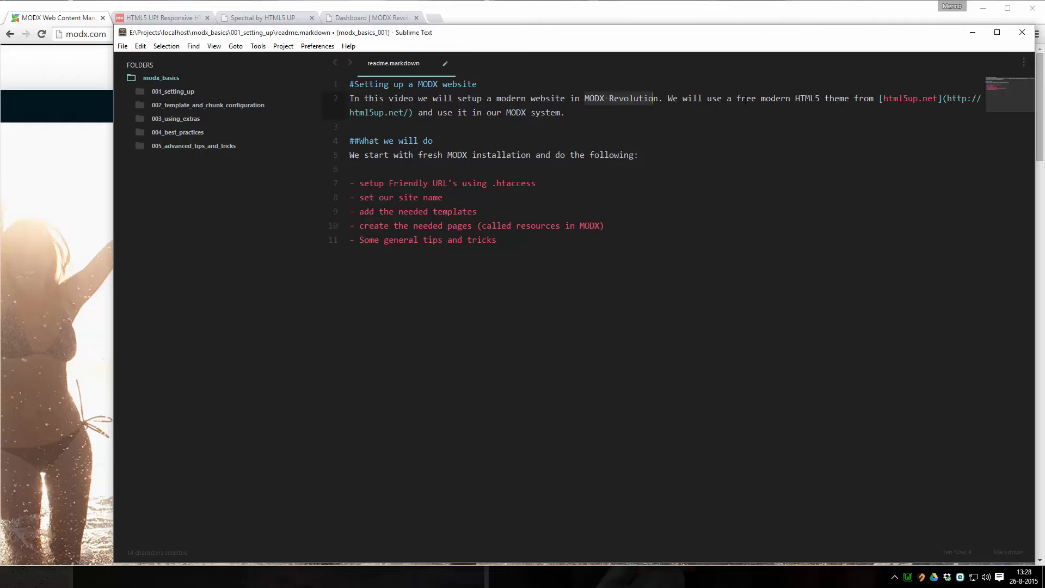
click(155, 19)
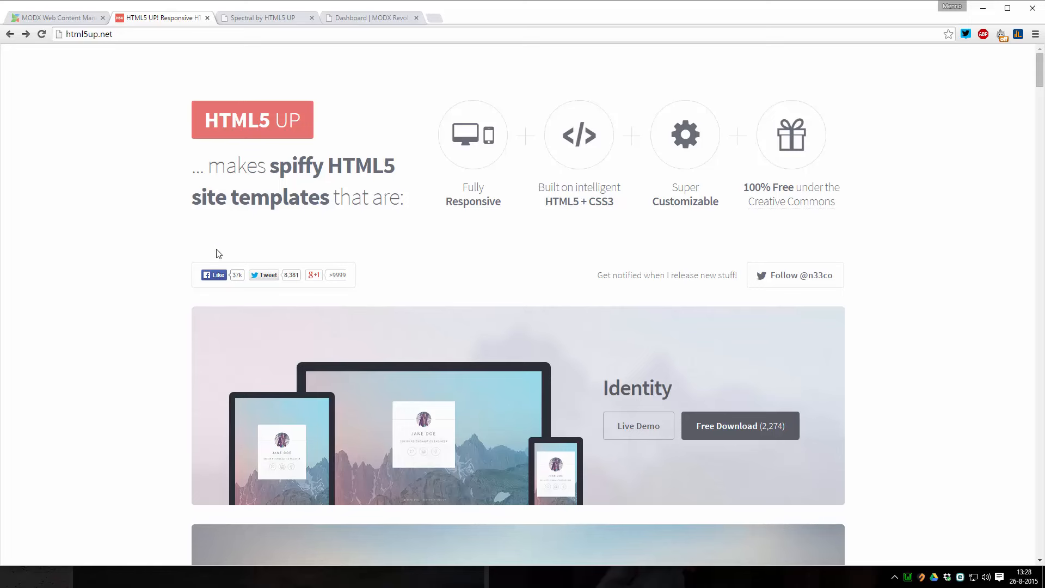
Examine the sections of the Spectral template's home page in the browser
click(248, 19)
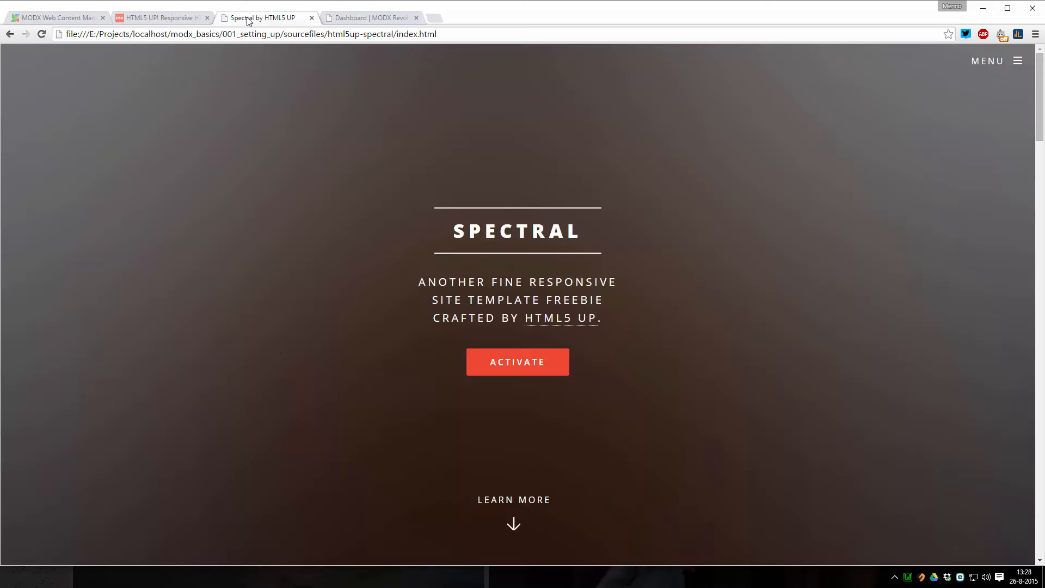
scroll(512, 409, down, 3)
click(519, 417)
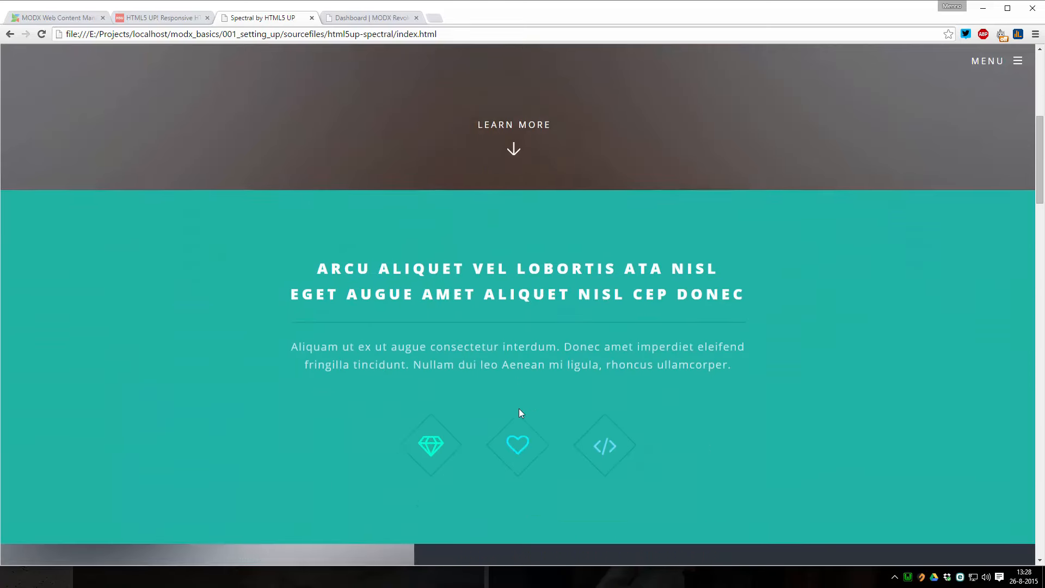
scroll(570, 219, up, 3)
scroll(588, 210, up, 2)
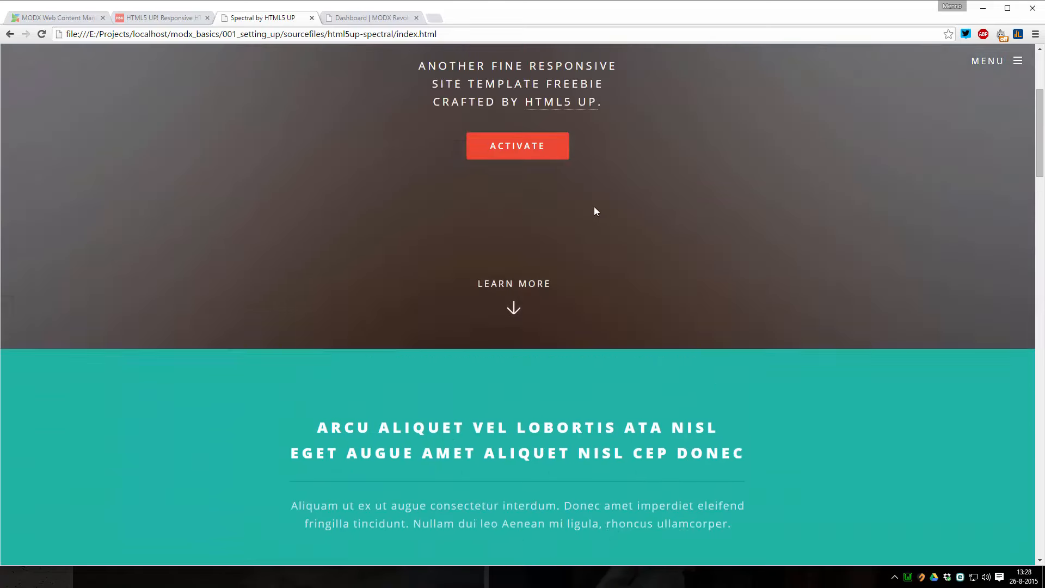
scroll(592, 208, down, 9)
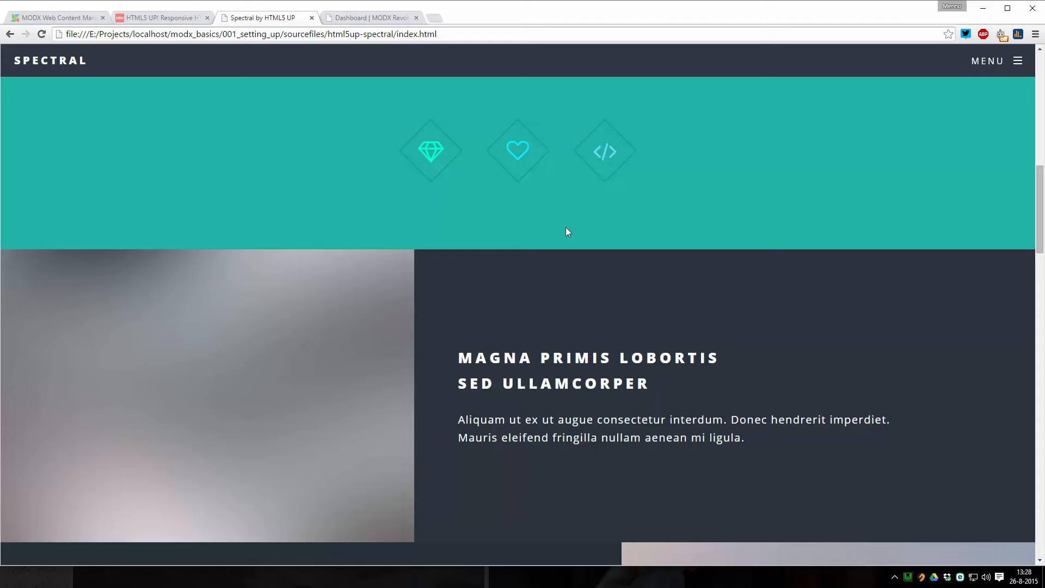
scroll(566, 228, down, 3)
scroll(392, 222, down, 3)
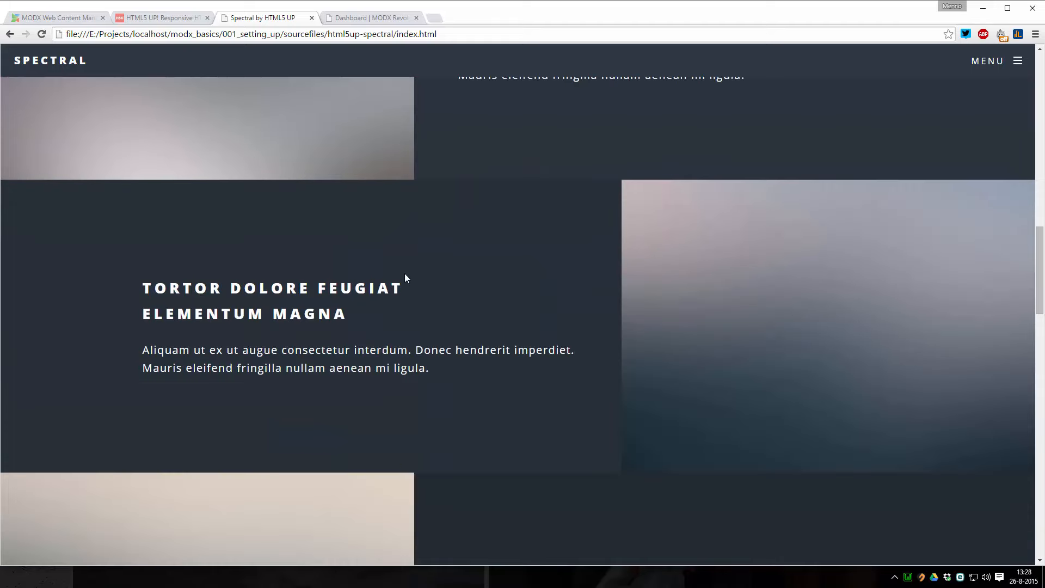
scroll(404, 273, down, 8)
View the Spectral template's Generic page from start to end and return to its home page
click(1016, 60)
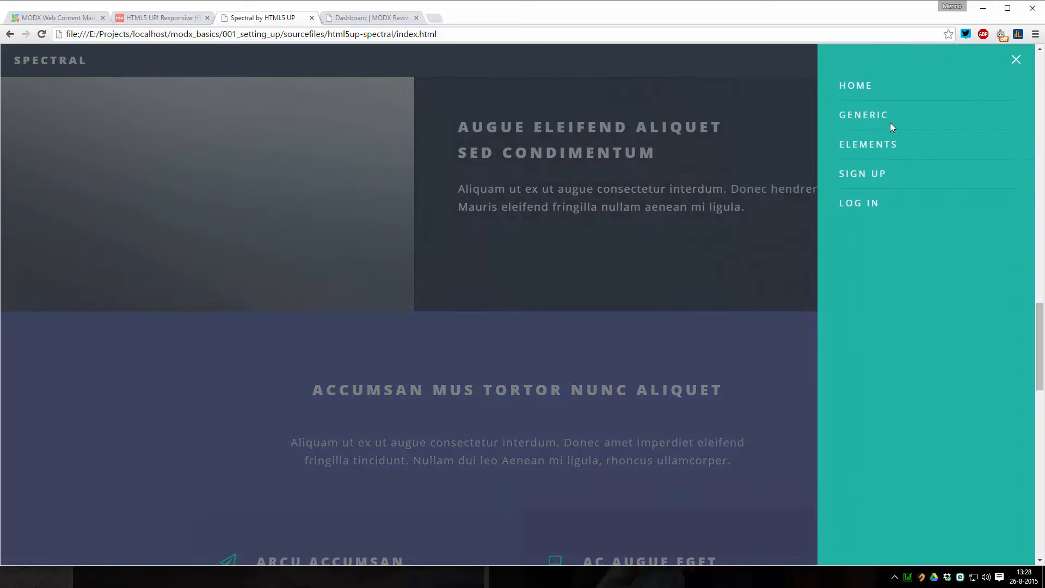
click(865, 117)
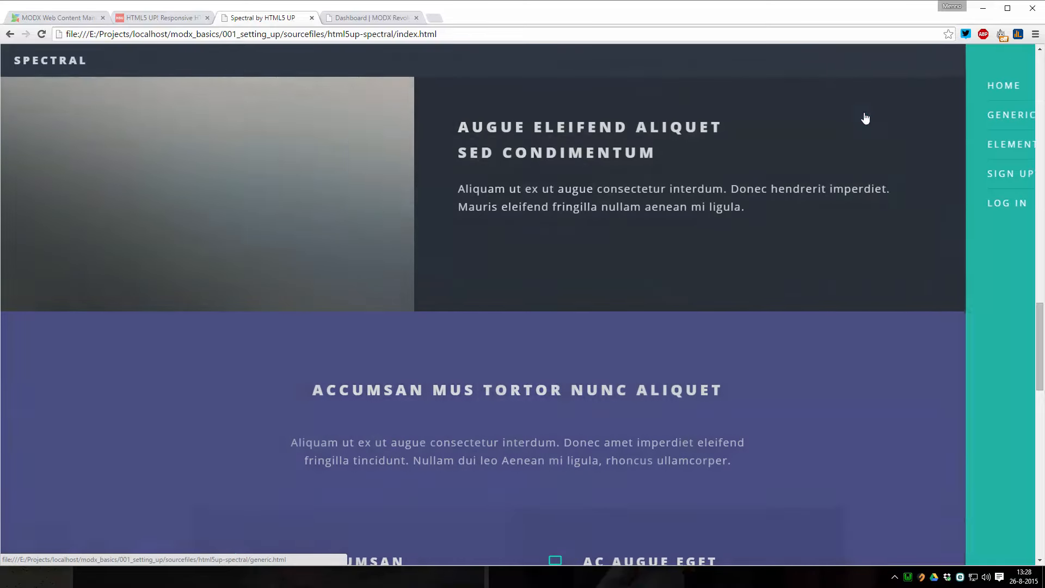
scroll(526, 282, down, 10)
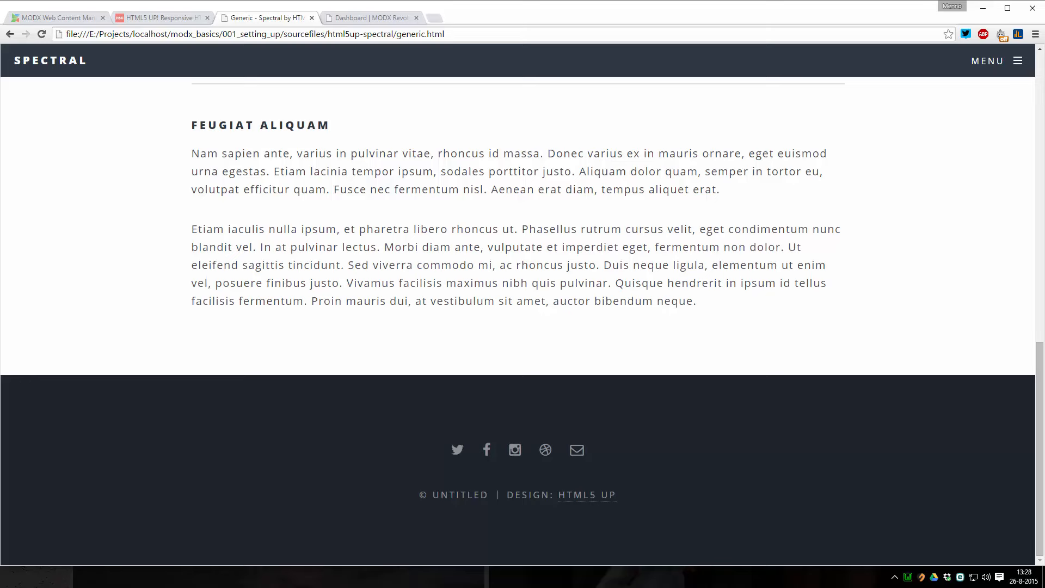
scroll(376, 361, up, 10)
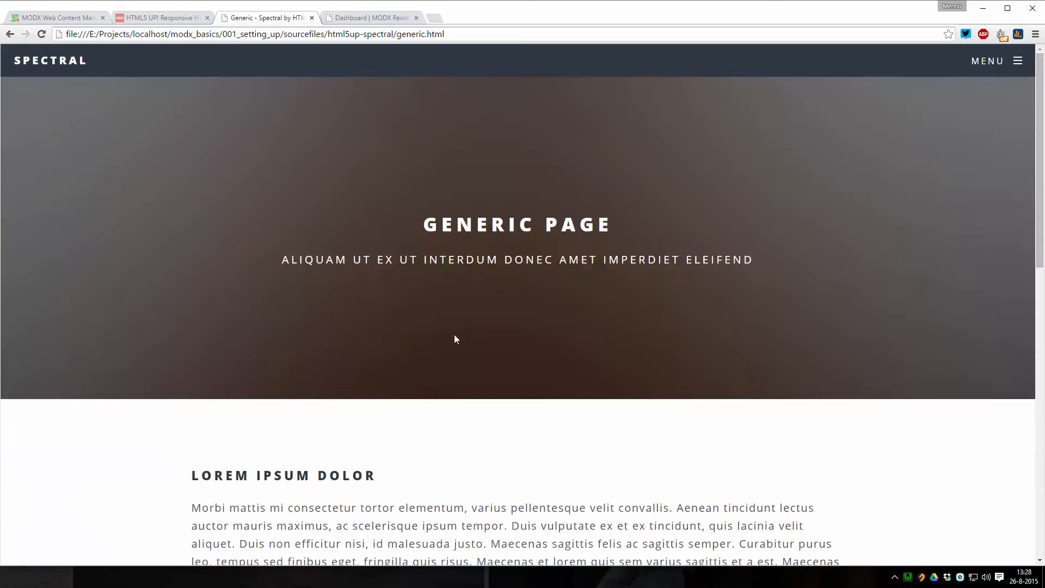
click(25, 62)
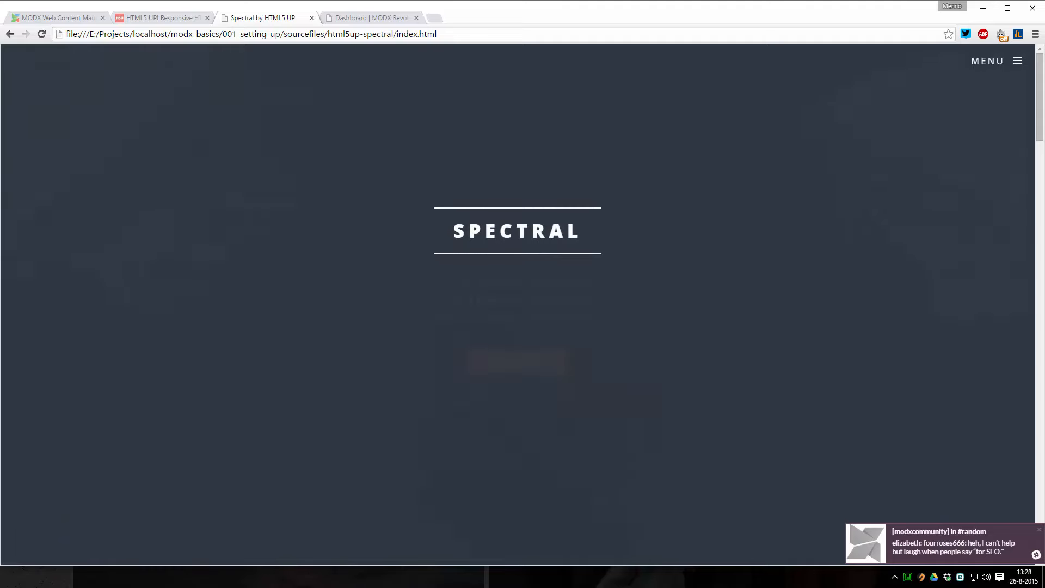
In Sublime Text, review the readme's task list, change "Some" to "some" in the last item, and save the file
key(alt+Tab)
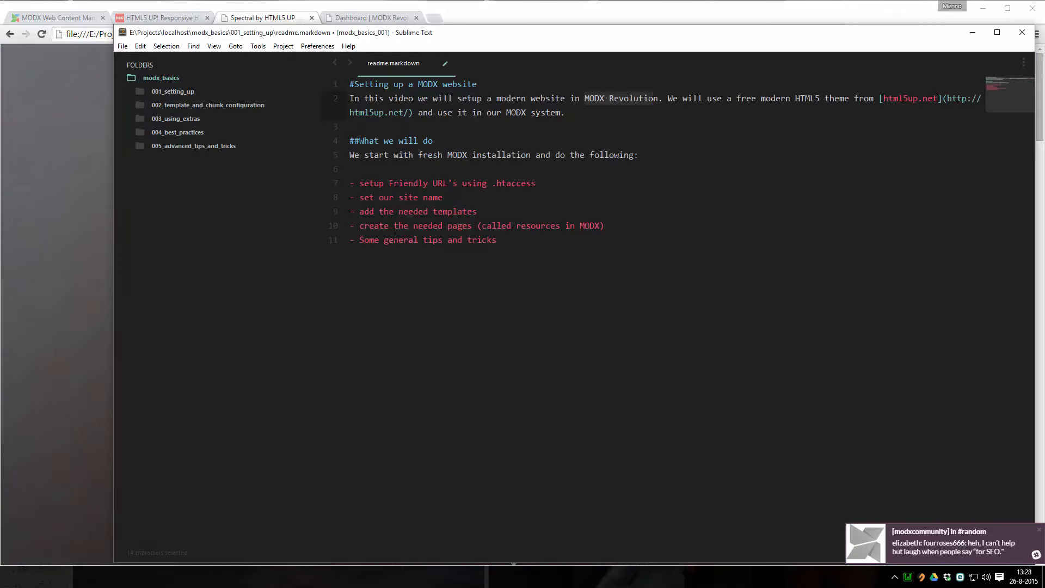
click(377, 168)
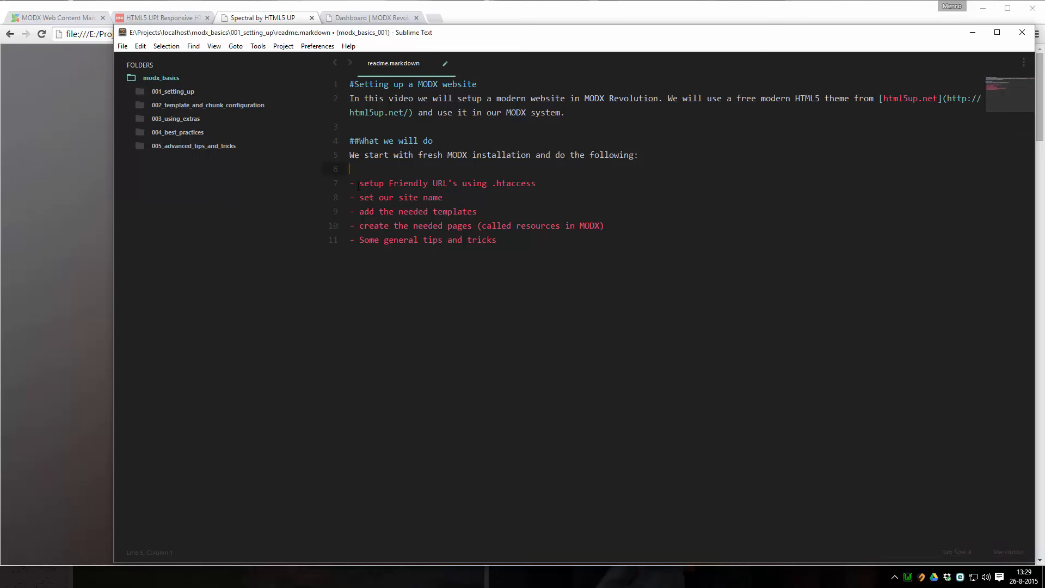
drag(357, 188, 539, 186)
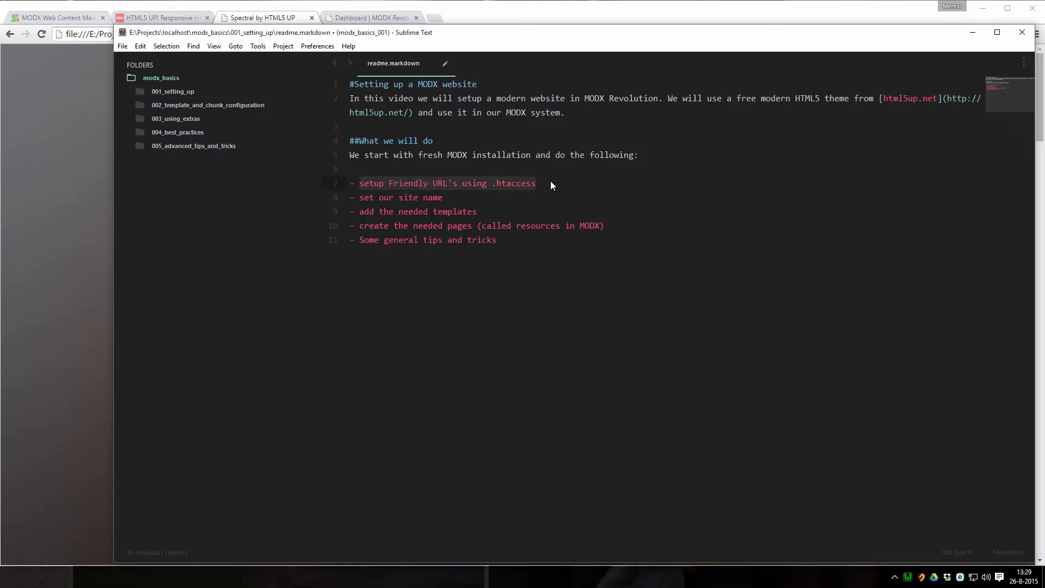
drag(360, 198, 473, 227)
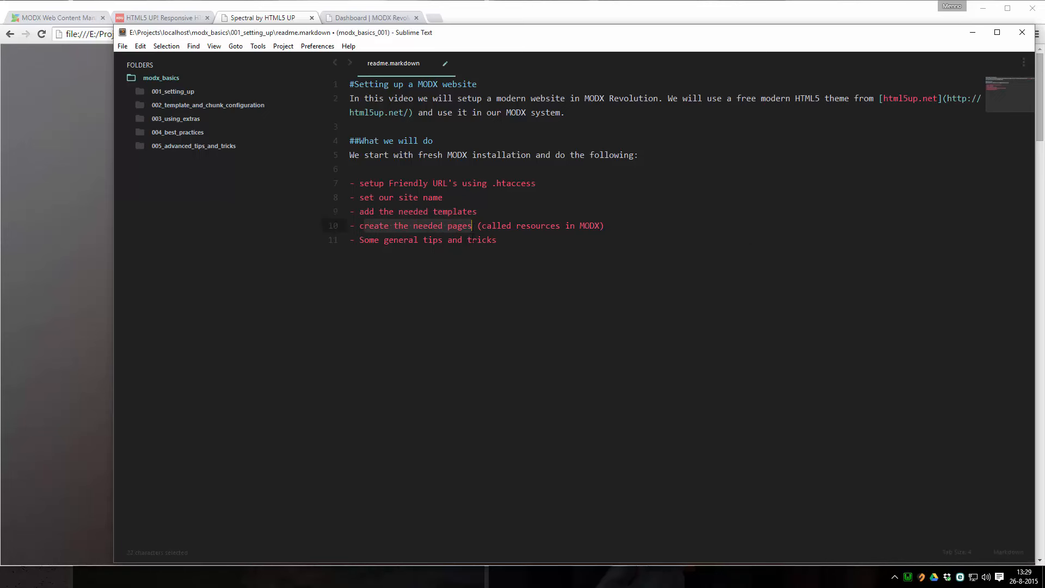
drag(362, 243, 360, 243)
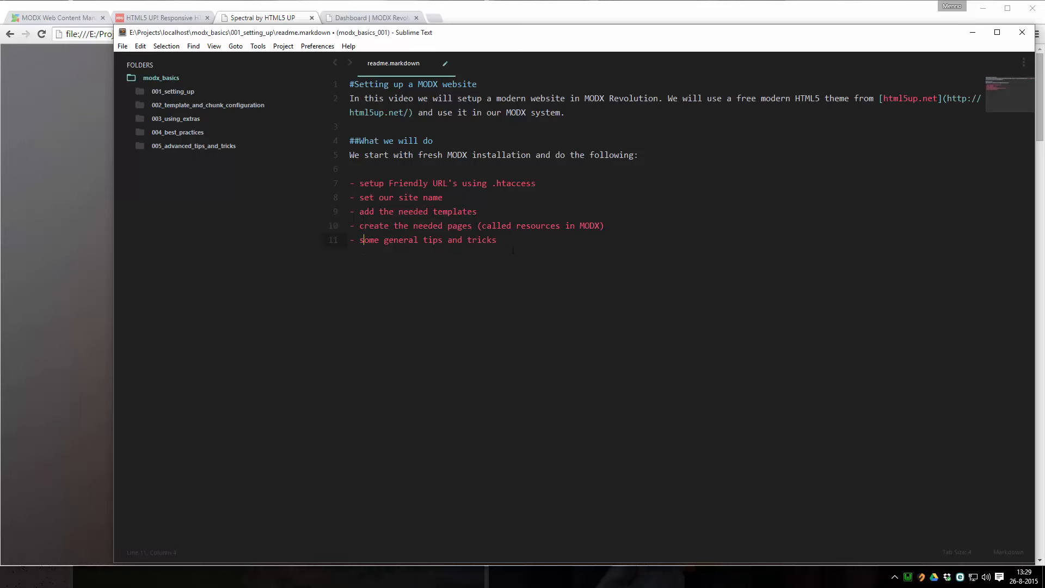
key(ctrl+s)
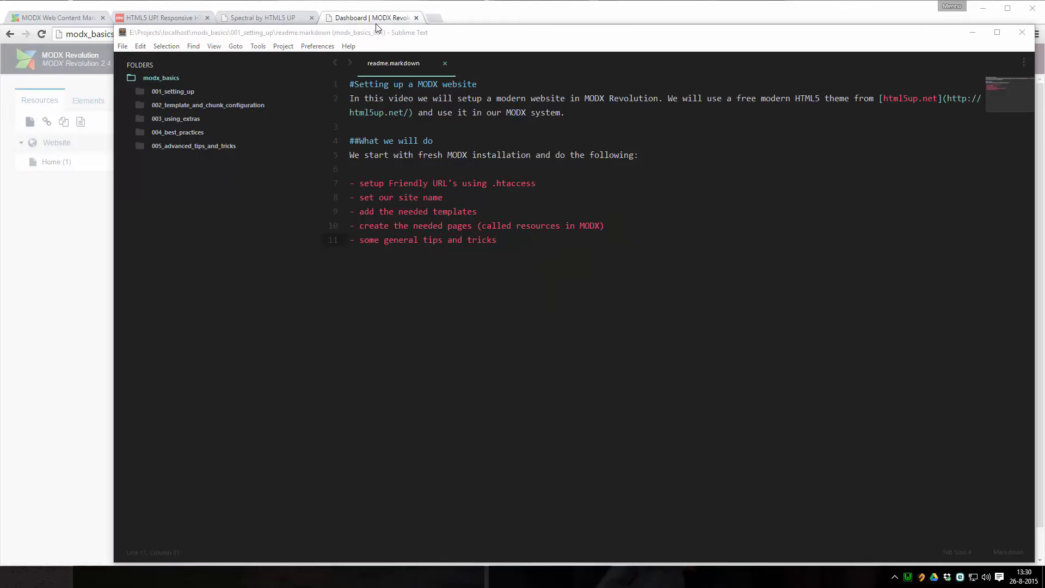
Switch to the MODX manager dashboard in Chrome, close the welcome window and review the writable config file warning
click(375, 22)
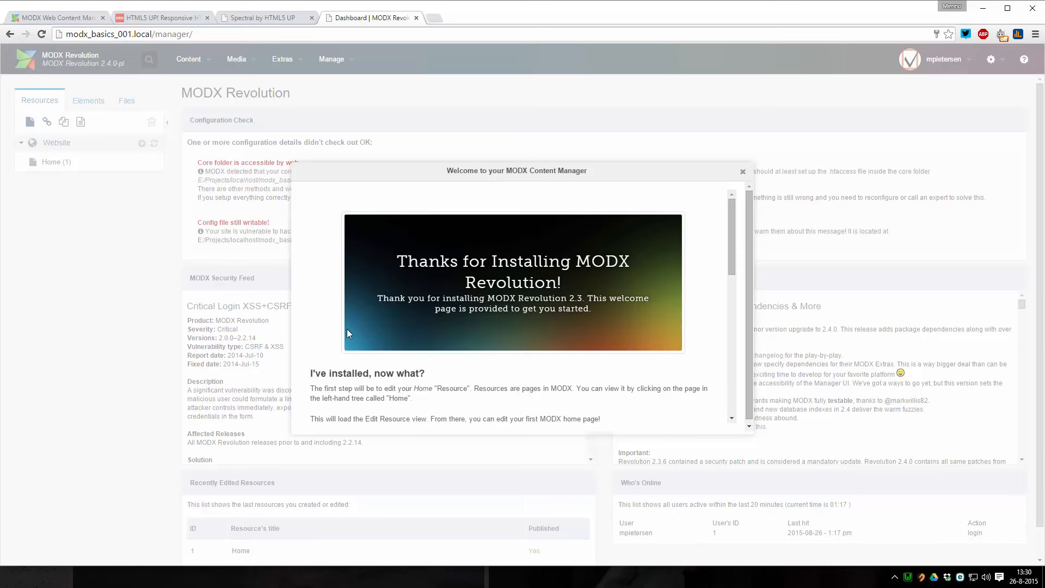
click(742, 172)
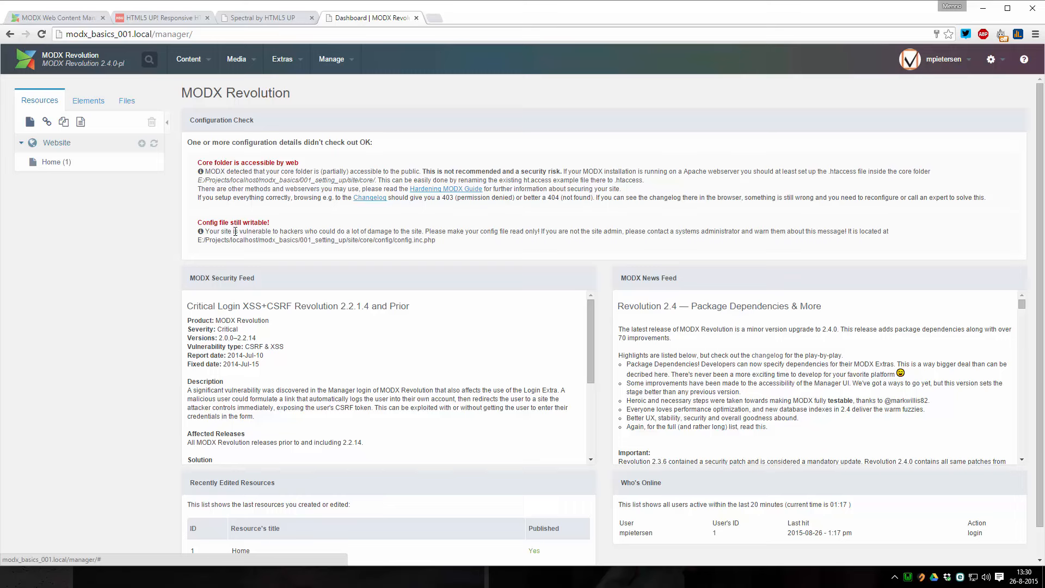
drag(197, 222, 276, 221)
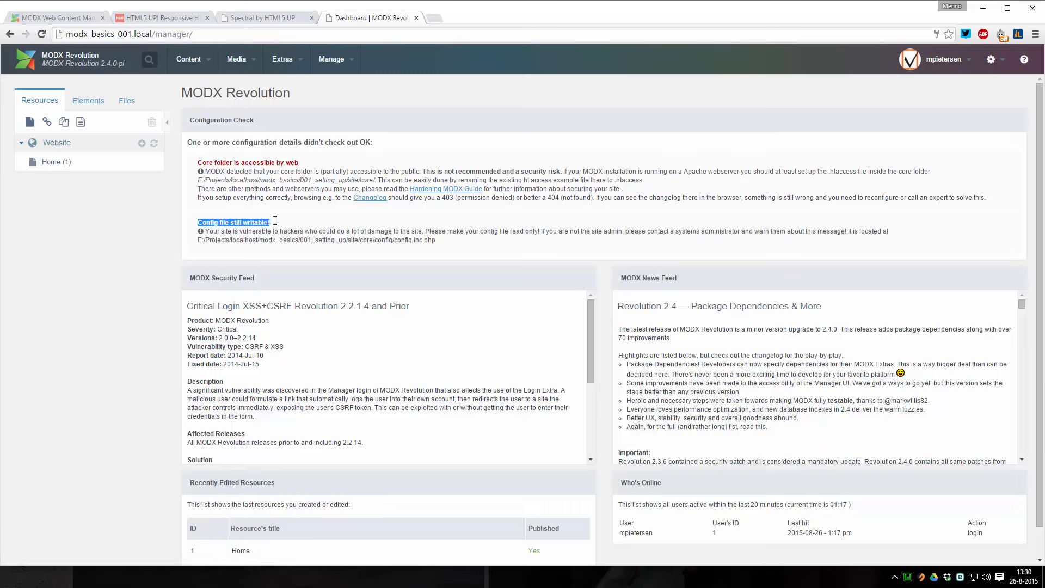
click(284, 227)
In File Explorer, open the modx_basics\001_setting_up\site\core\config folder under localhost
click(198, 577)
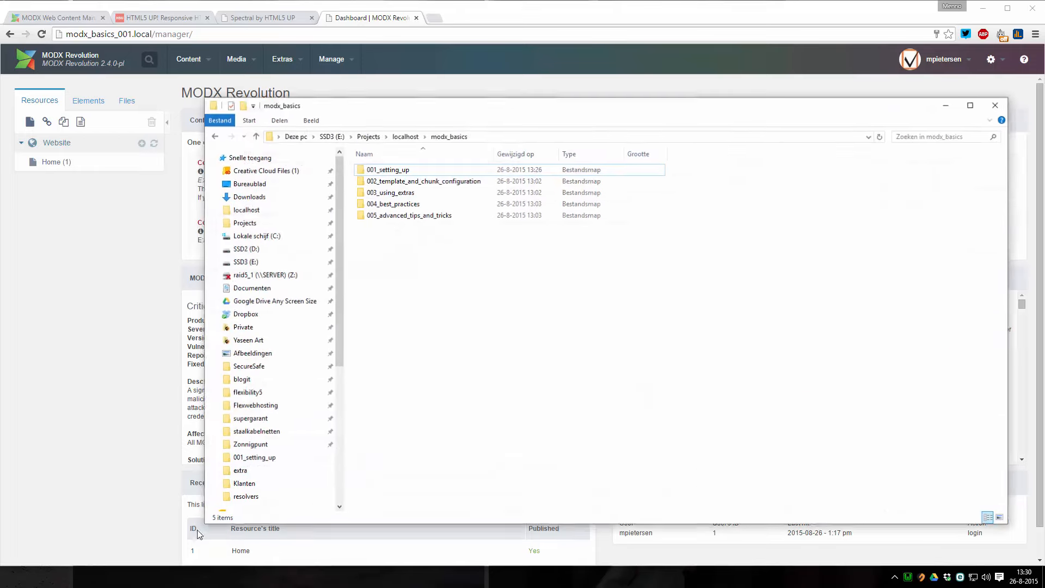
click(414, 138)
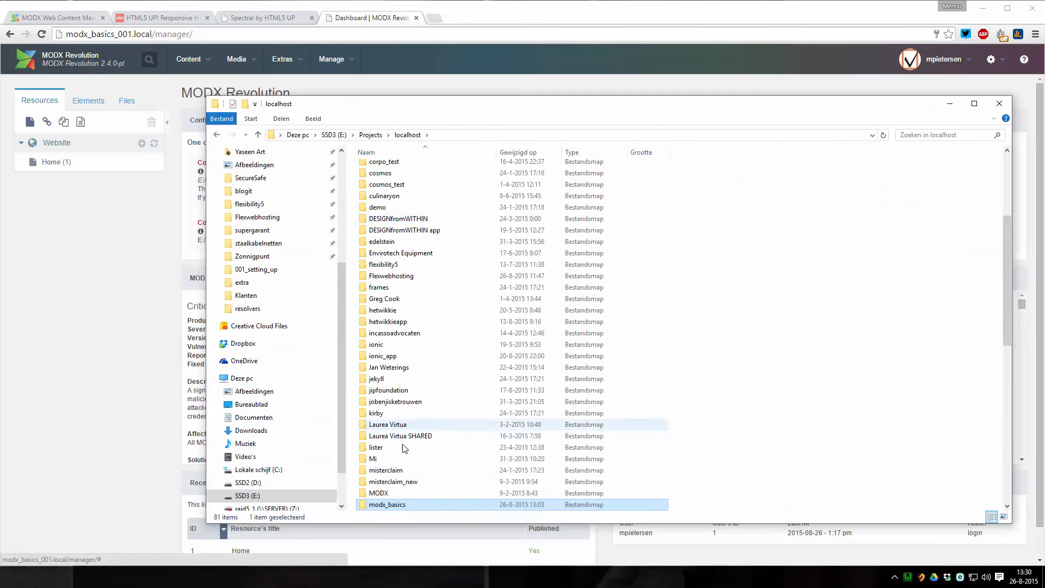
double_click(393, 504)
double_click(412, 171)
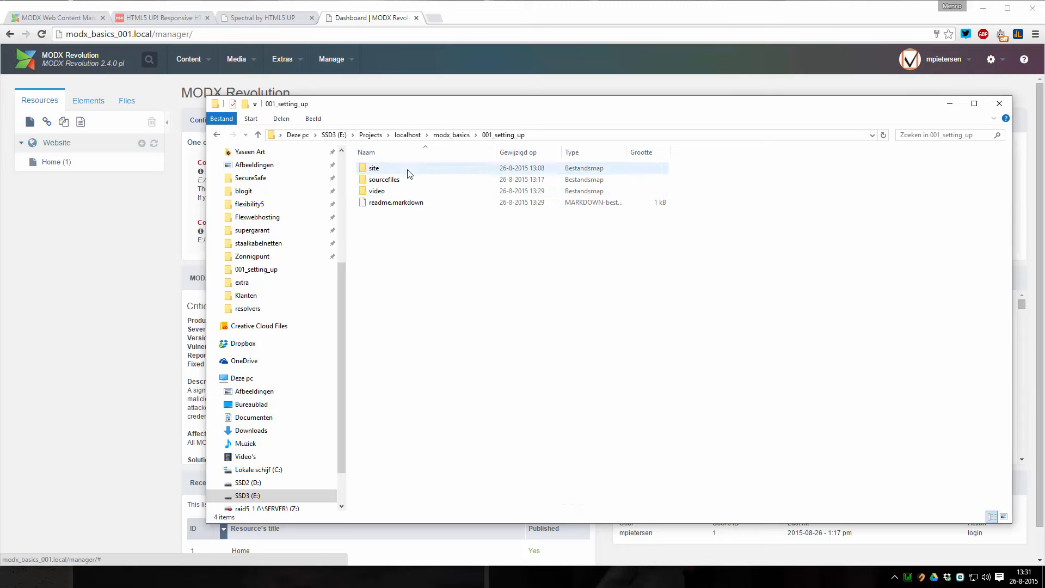
double_click(382, 172)
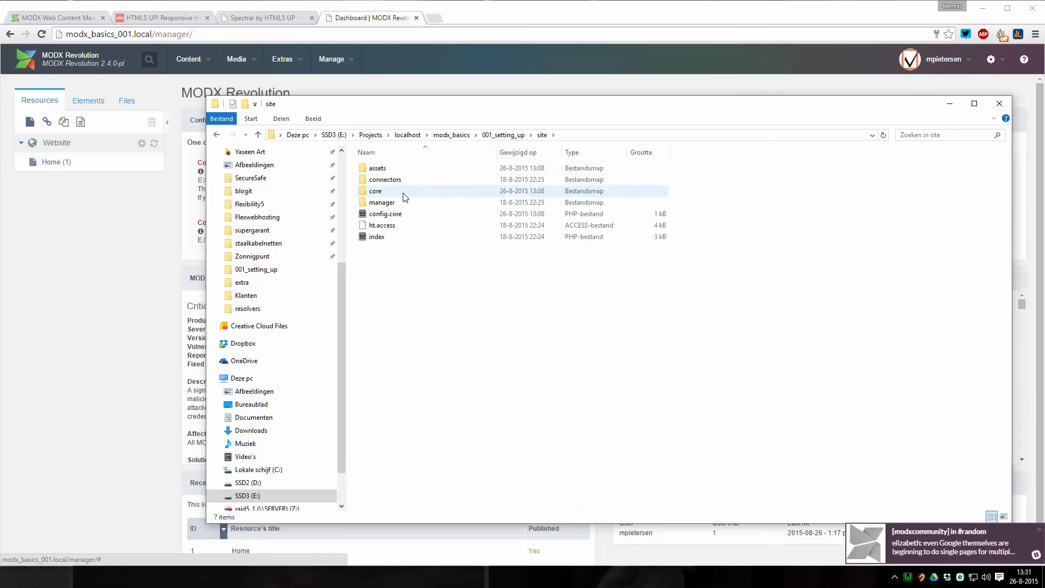
double_click(402, 194)
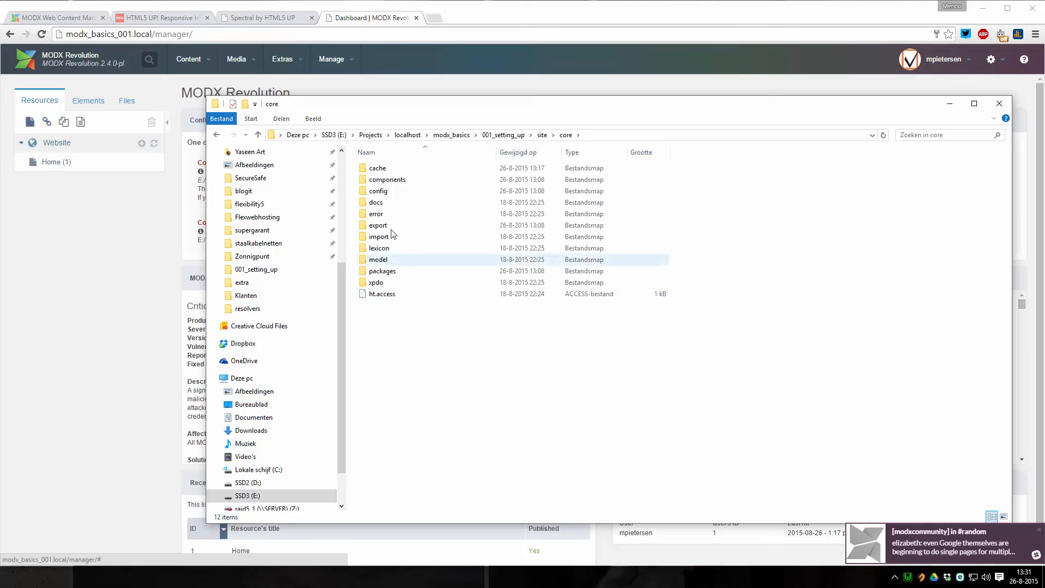
double_click(387, 192)
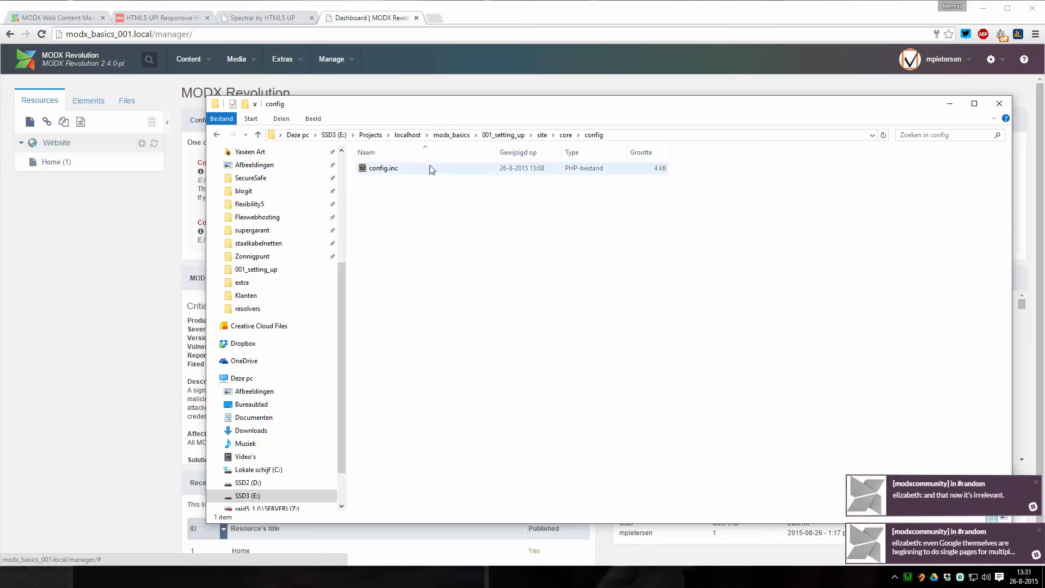
click(566, 135)
right_click(381, 196)
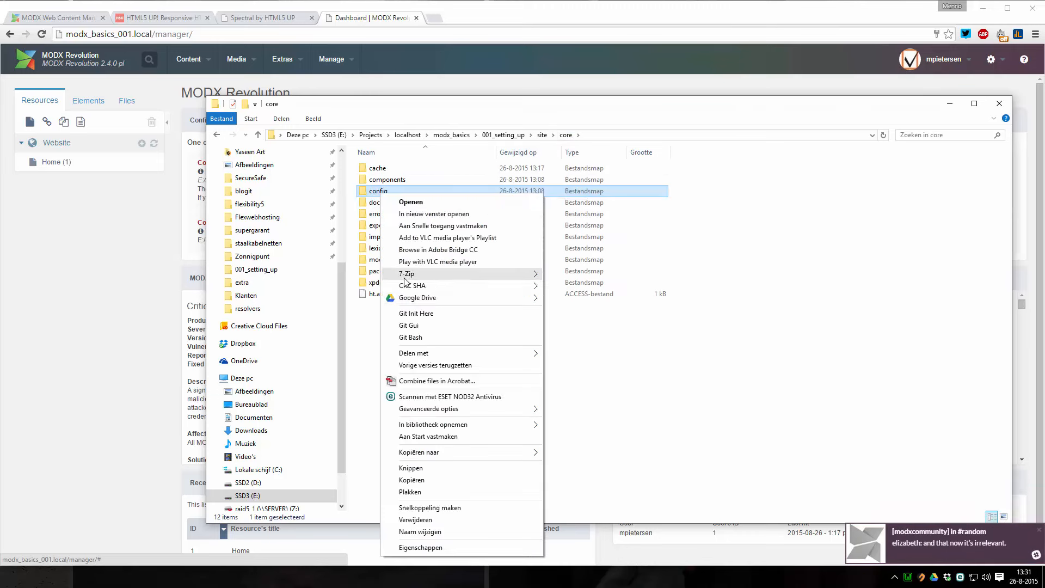
click(455, 544)
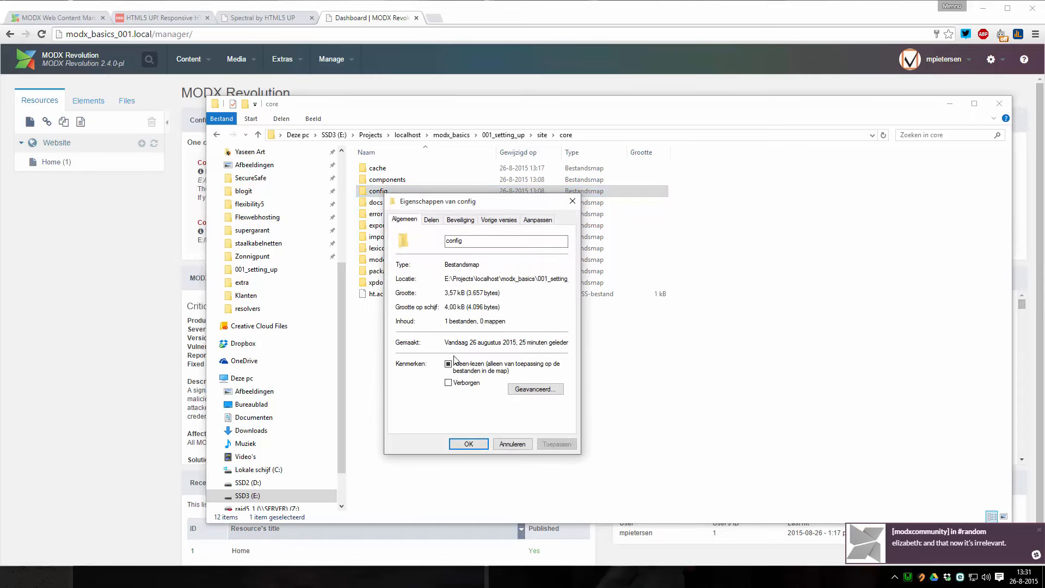
click(512, 444)
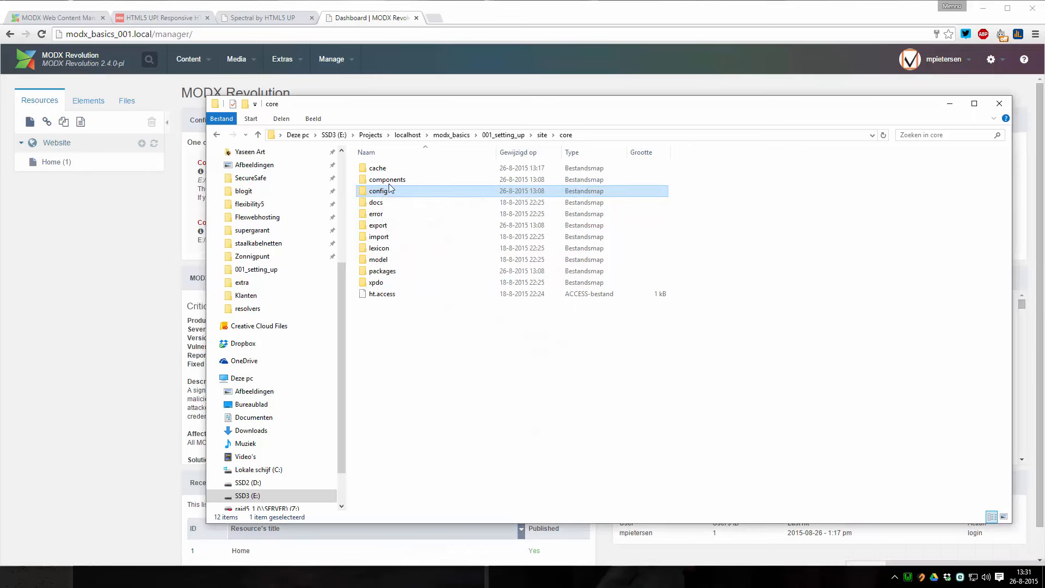
double_click(378, 191)
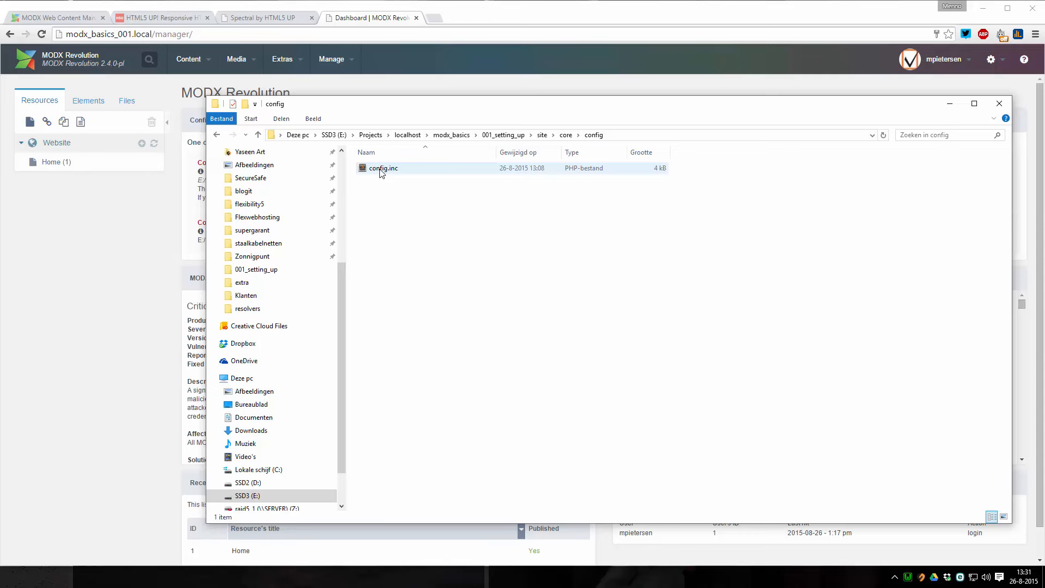
Make the config.inc file read-only through its file properties and apply the change
right_click(381, 172)
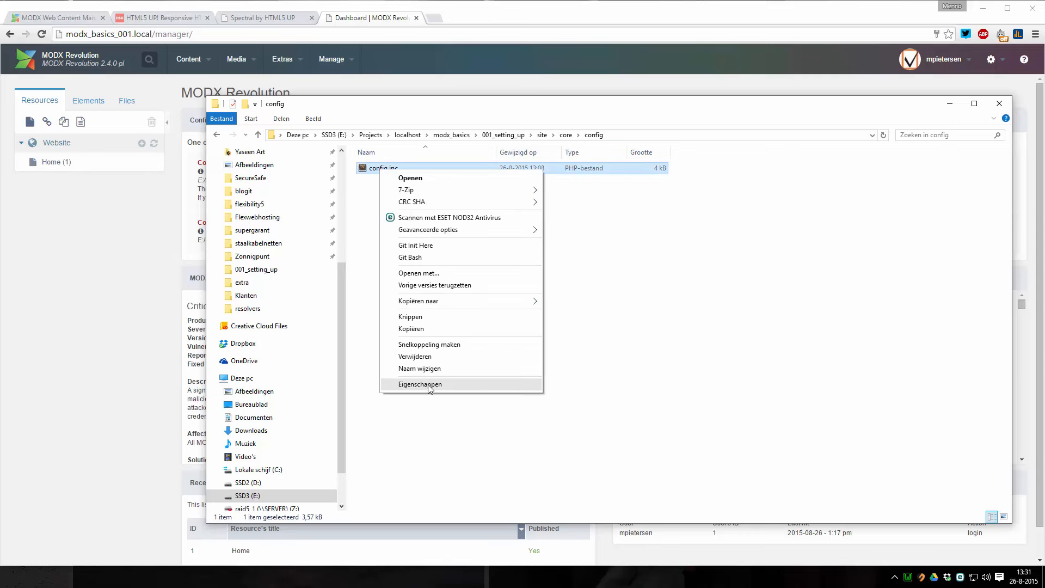
click(429, 385)
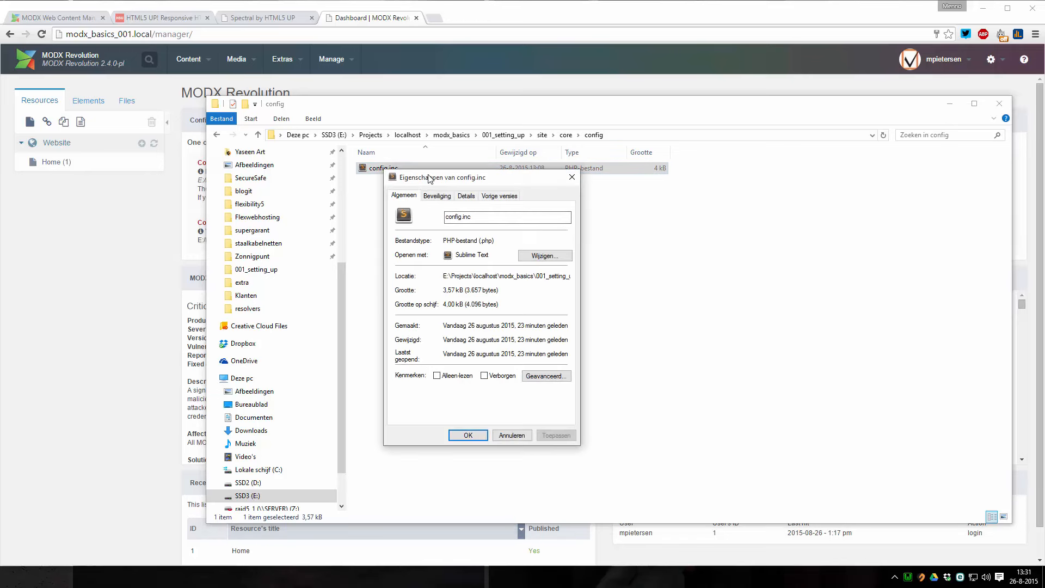
drag(429, 176, 467, 172)
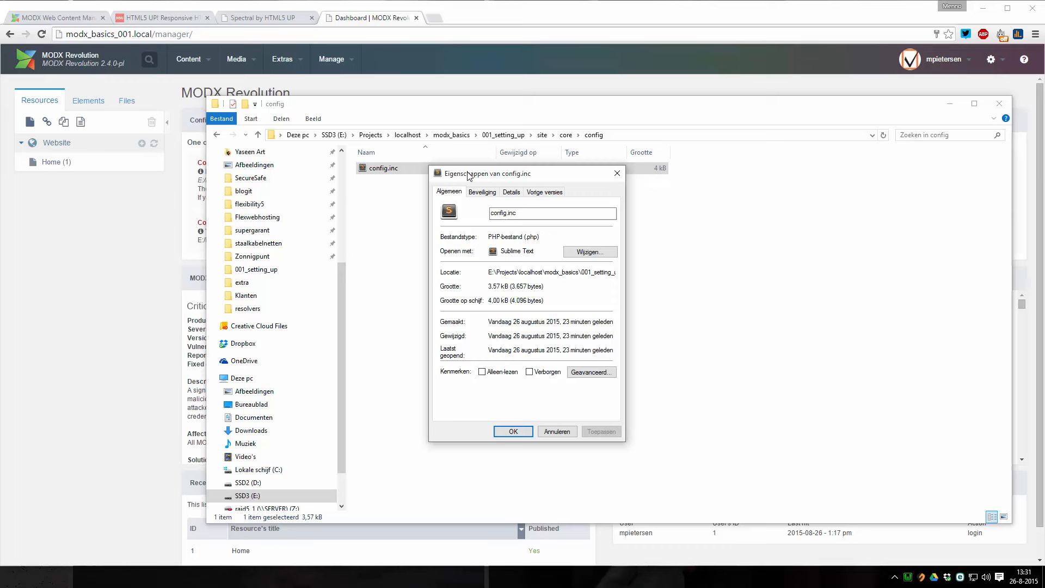
click(482, 372)
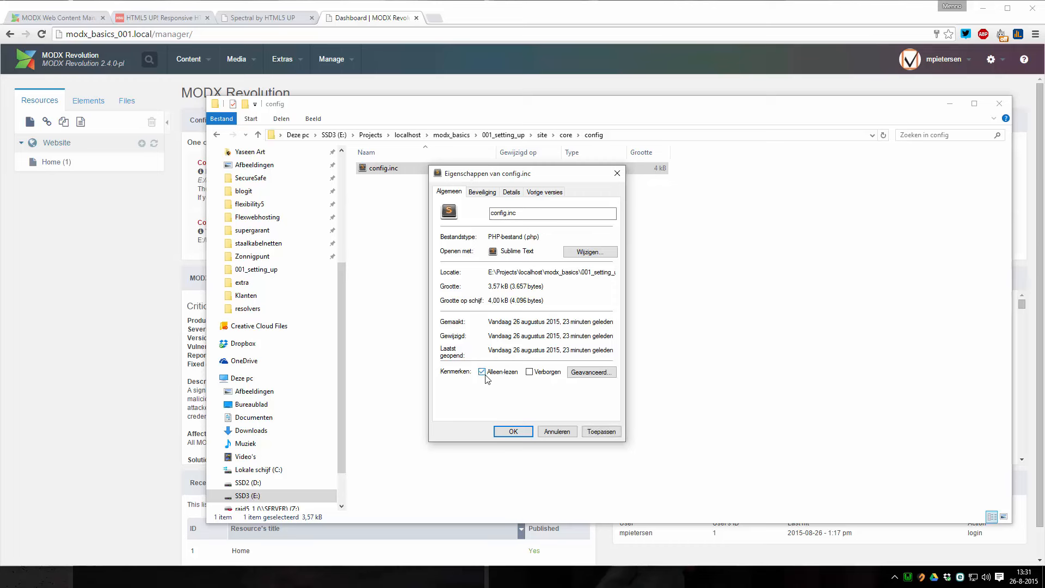
click(597, 430)
click(514, 430)
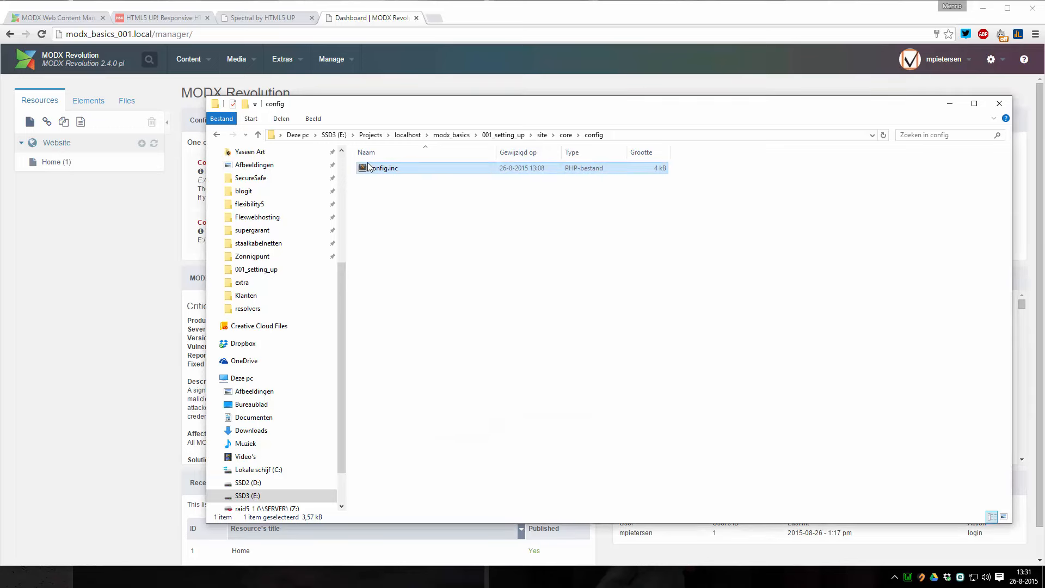
Return to the MODX dashboard in Chrome, reload it and check the warning about the core folder's web accessibility
drag(399, 111, 458, 112)
click(142, 243)
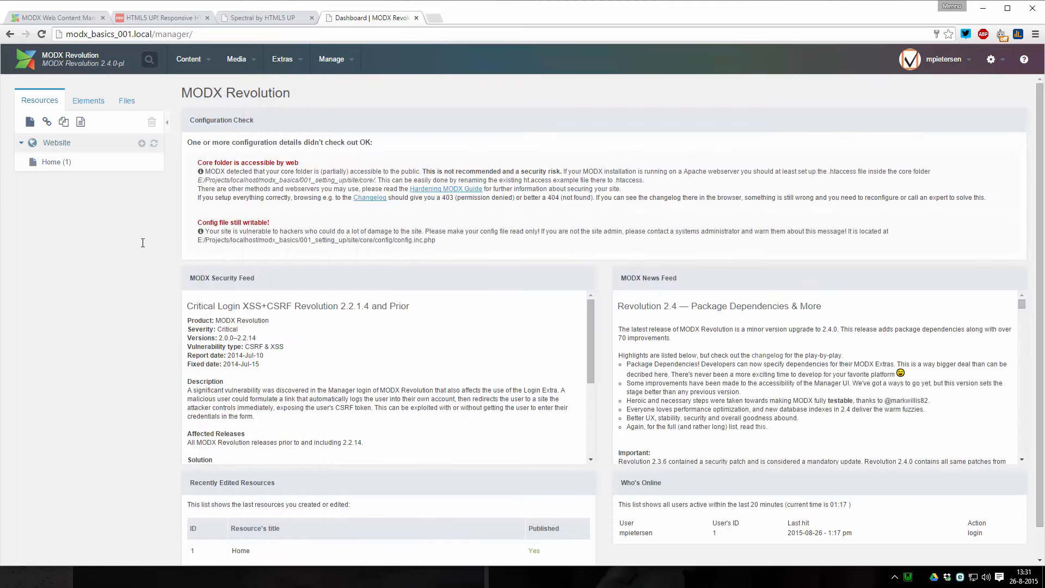
key(F5)
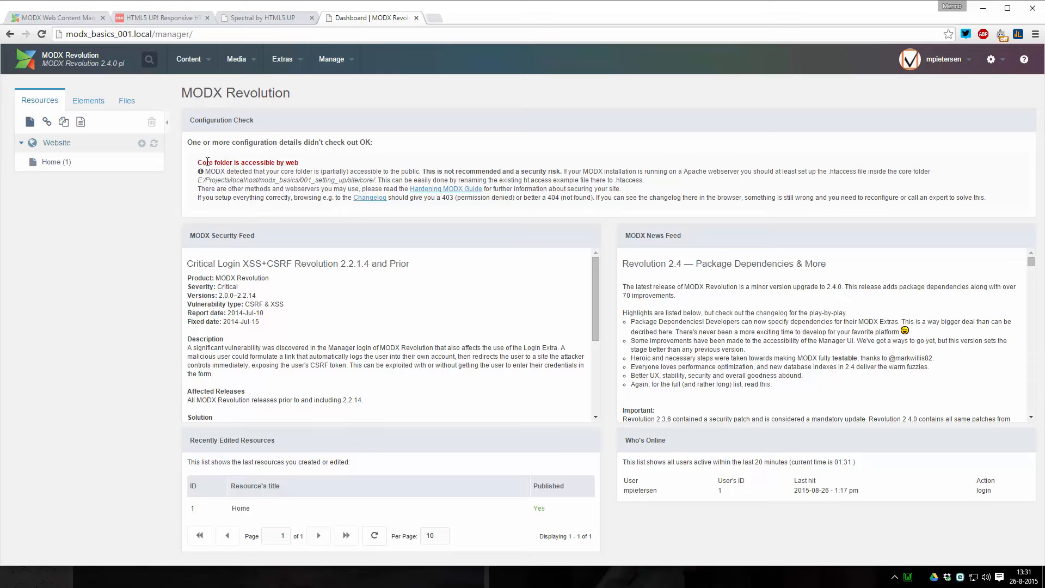
drag(198, 162, 304, 162)
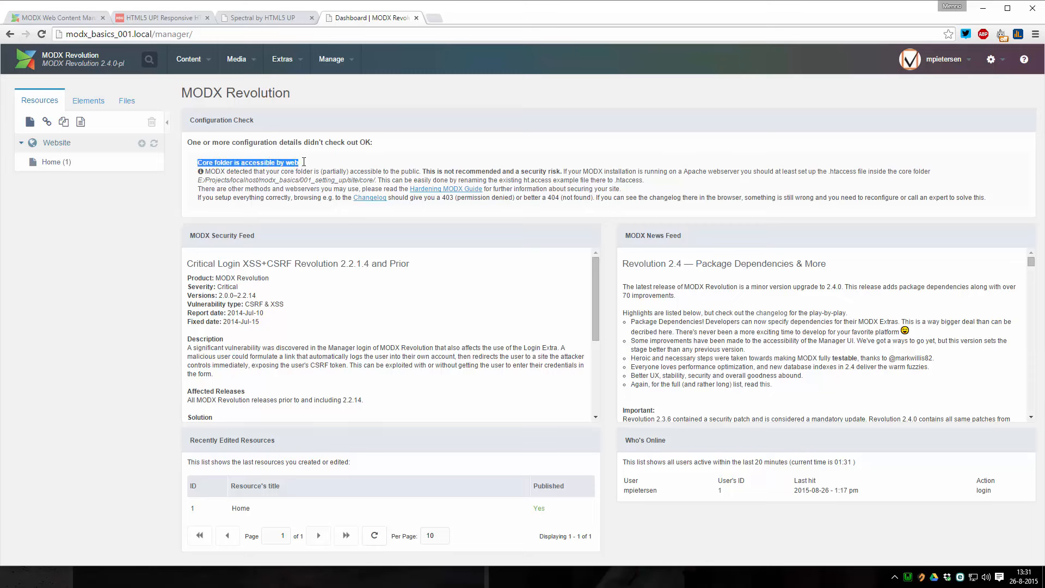
In File Explorer, go up to the core folder and try to rename ht.access to .htaccess
key(alt+Tab)
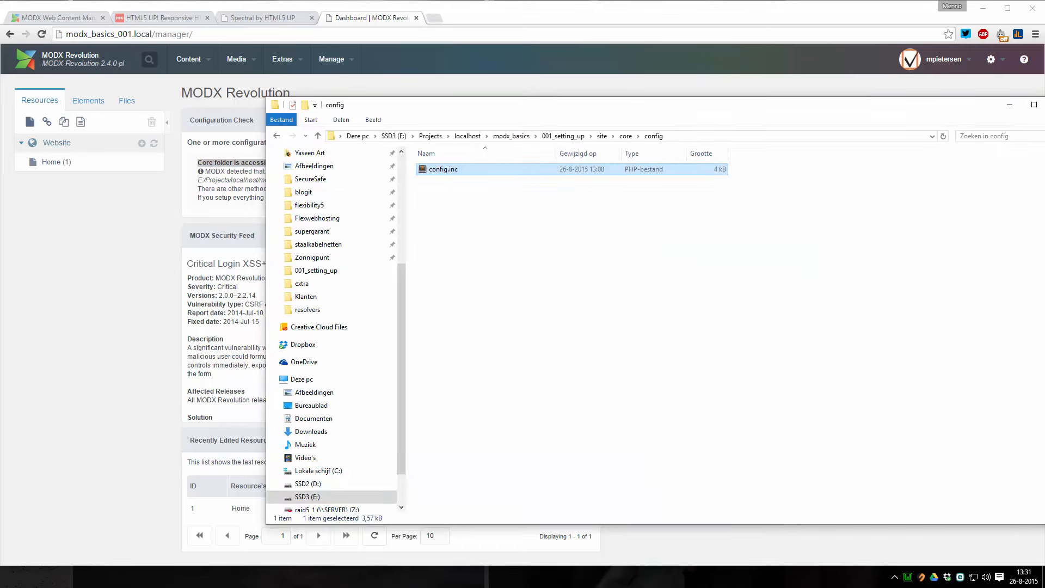
click(626, 136)
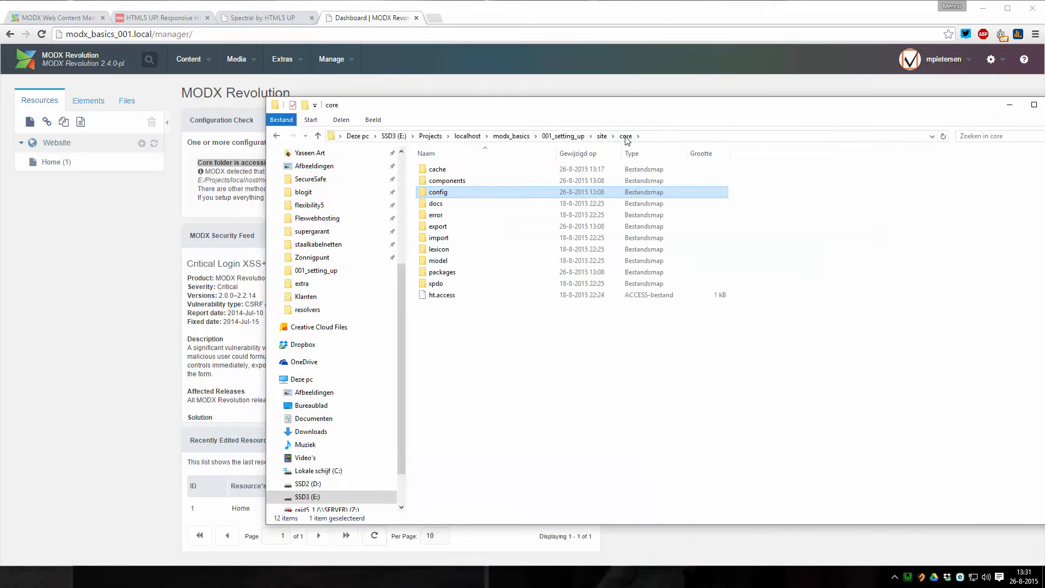
right_click(441, 295)
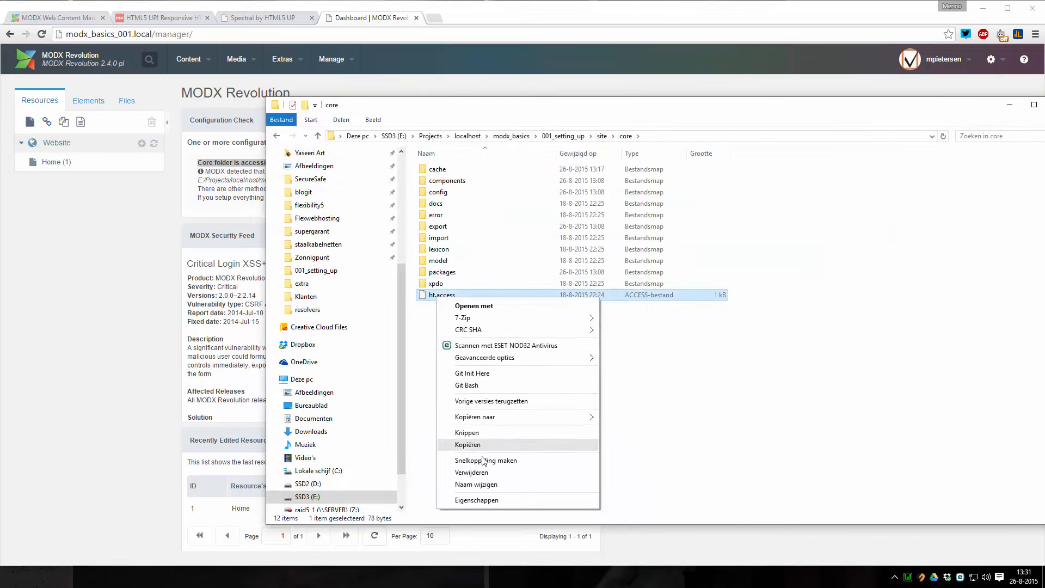
click(471, 485)
key(Right)
key(Delete)
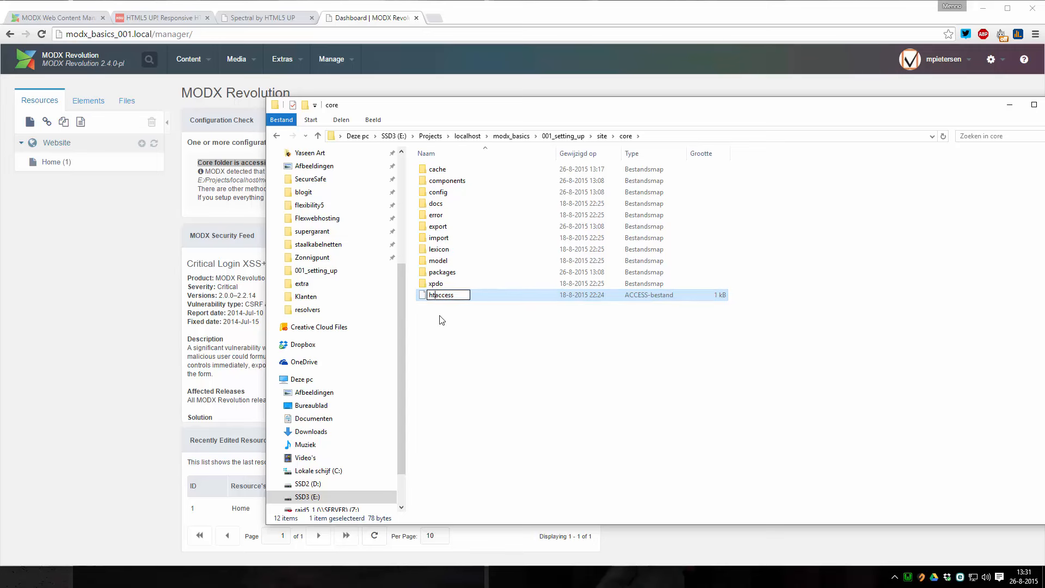
key(Home)
text(.)
key(Return)
click(415, 287)
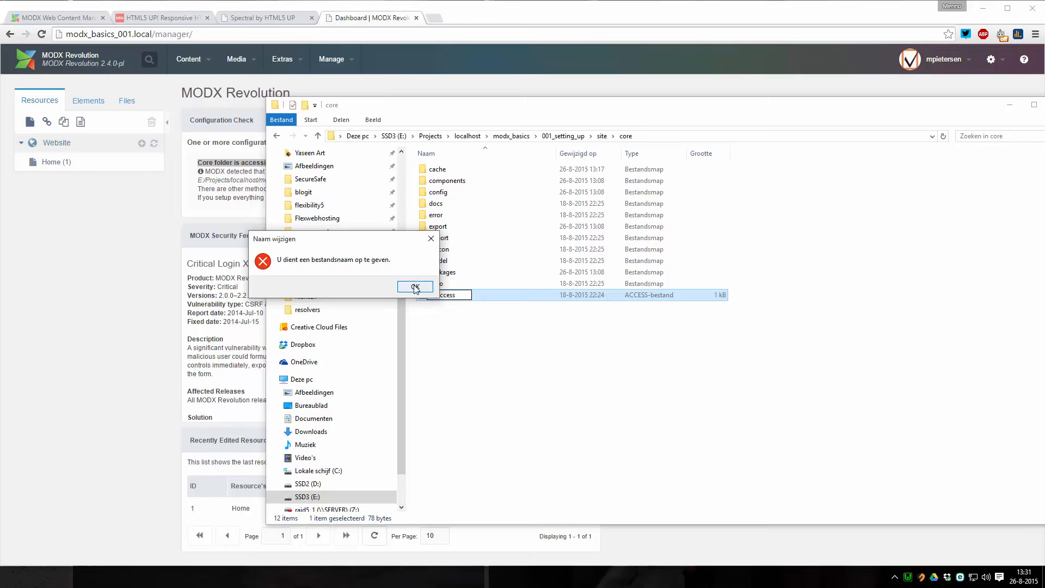
key(Escape)
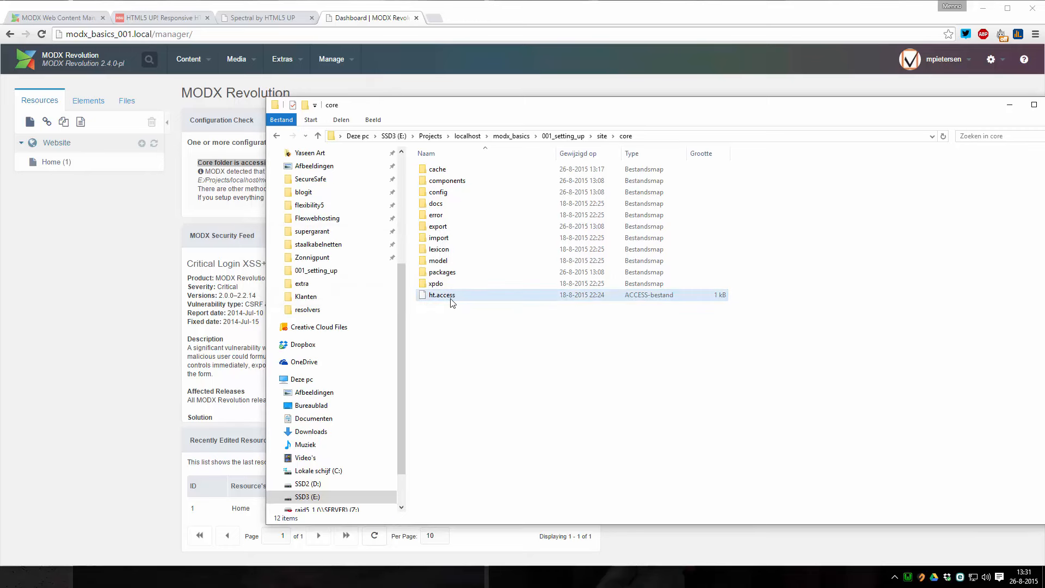
Try to open the ht.access file directly from the core folder
double_click(450, 300)
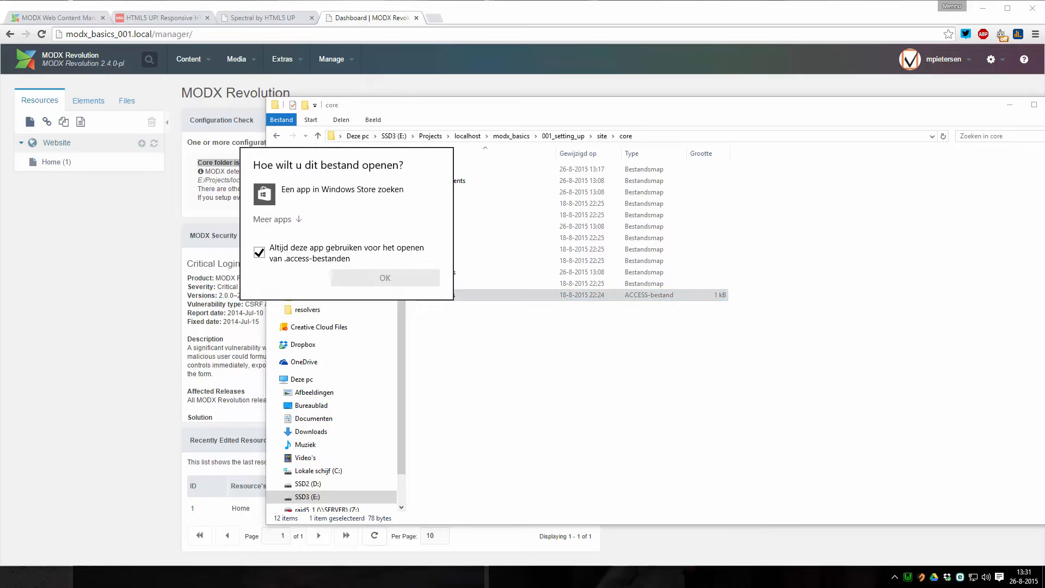
key(Escape)
key(alt+Tab)
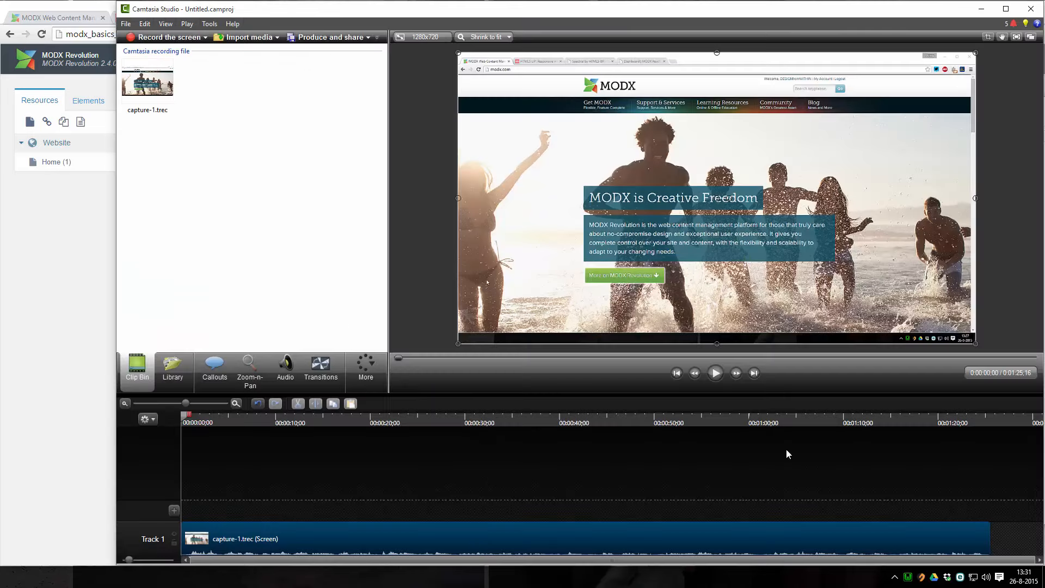
key(alt+Tab)
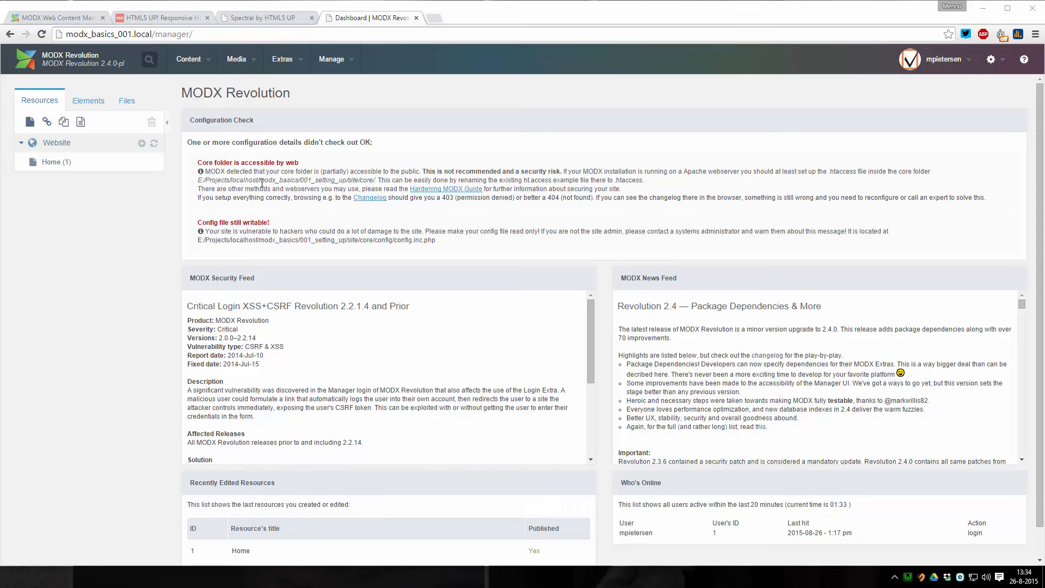
Review the core folder and writable config file warnings on the MODX dashboard, including the listed config.inc.php path
drag(454, 242, 220, 161)
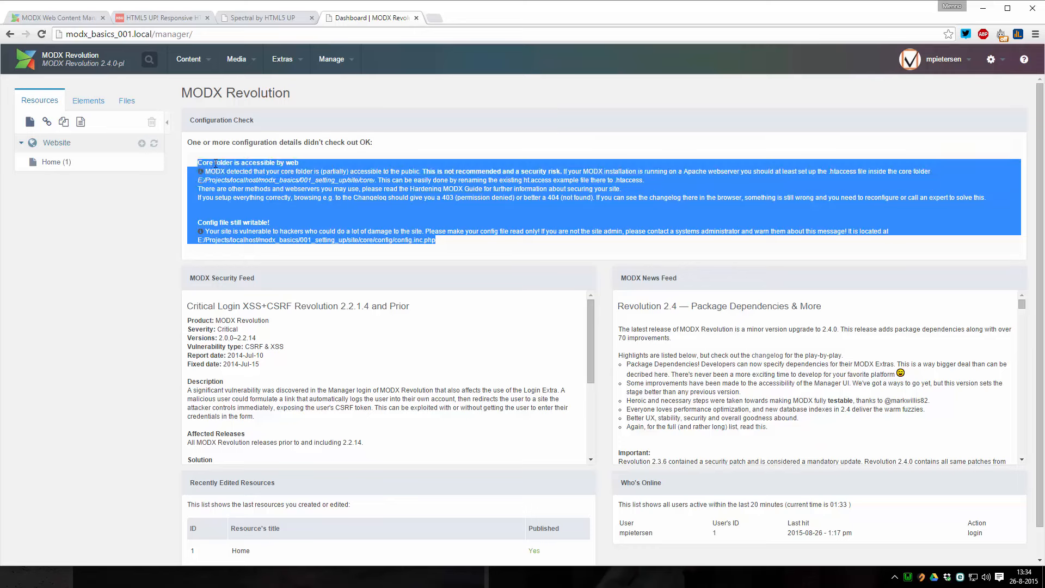
click(219, 160)
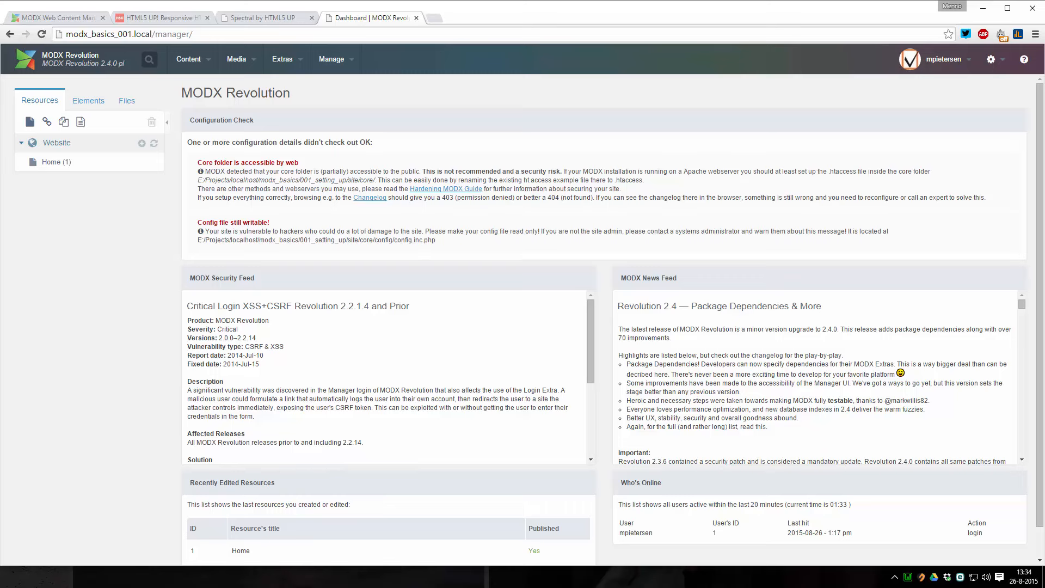
drag(442, 240, 195, 241)
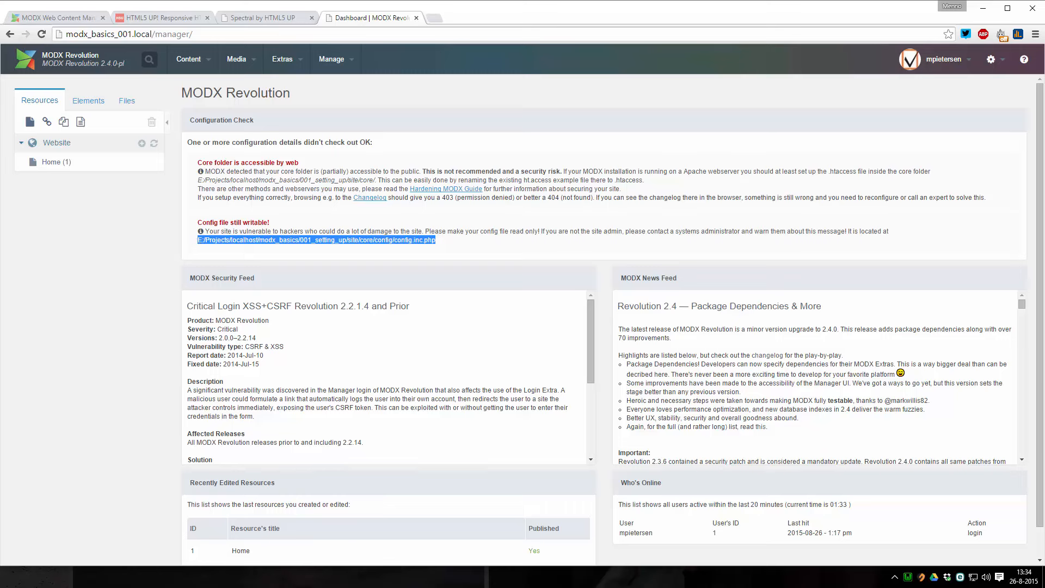
click(242, 223)
drag(196, 223, 271, 223)
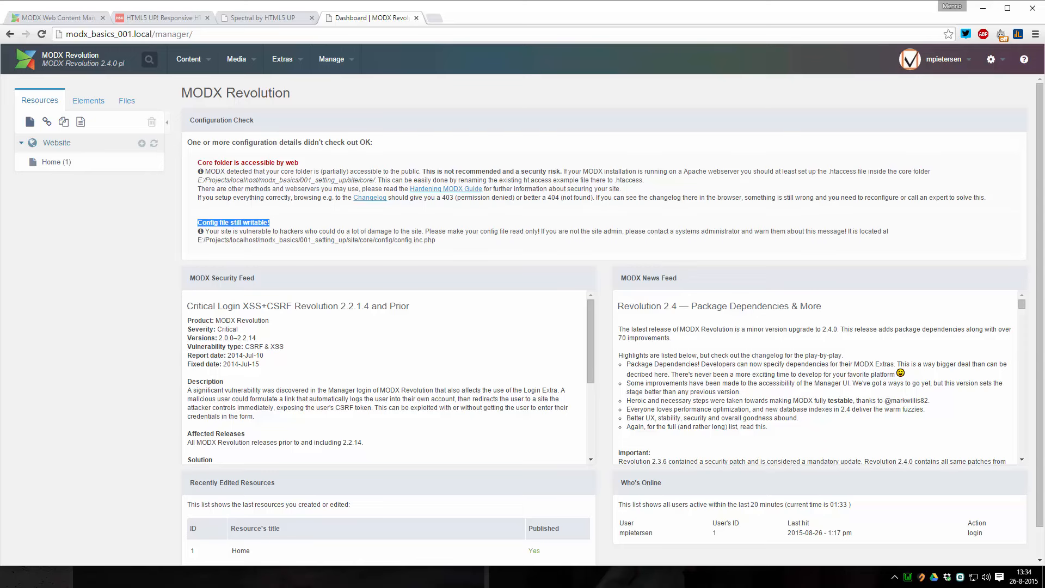
In File Explorer, make config.inc in the core\config folder read-only and reload the MODX dashboard in Chrome
key(alt+Tab)
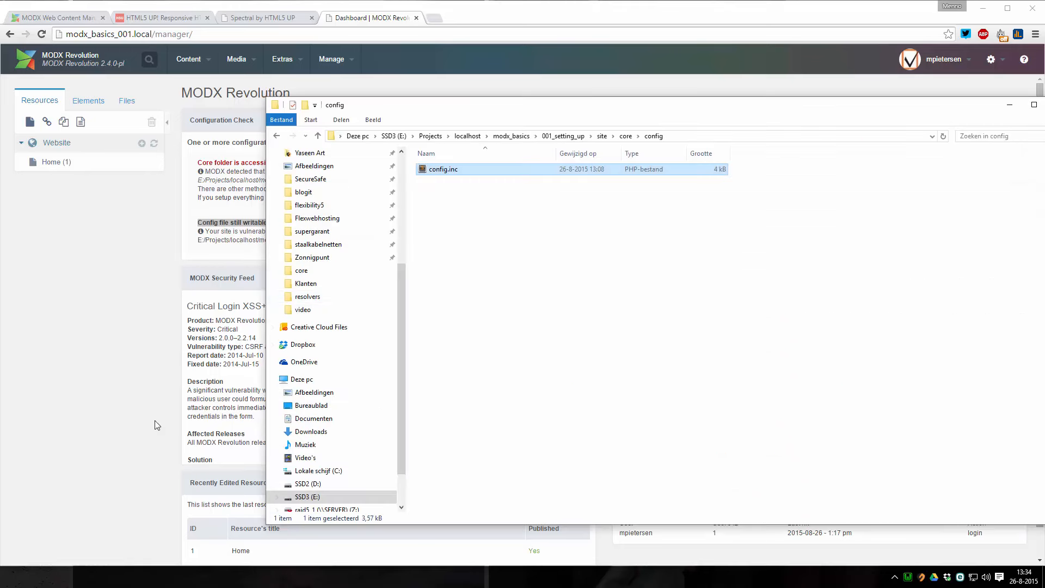
click(604, 137)
double_click(439, 193)
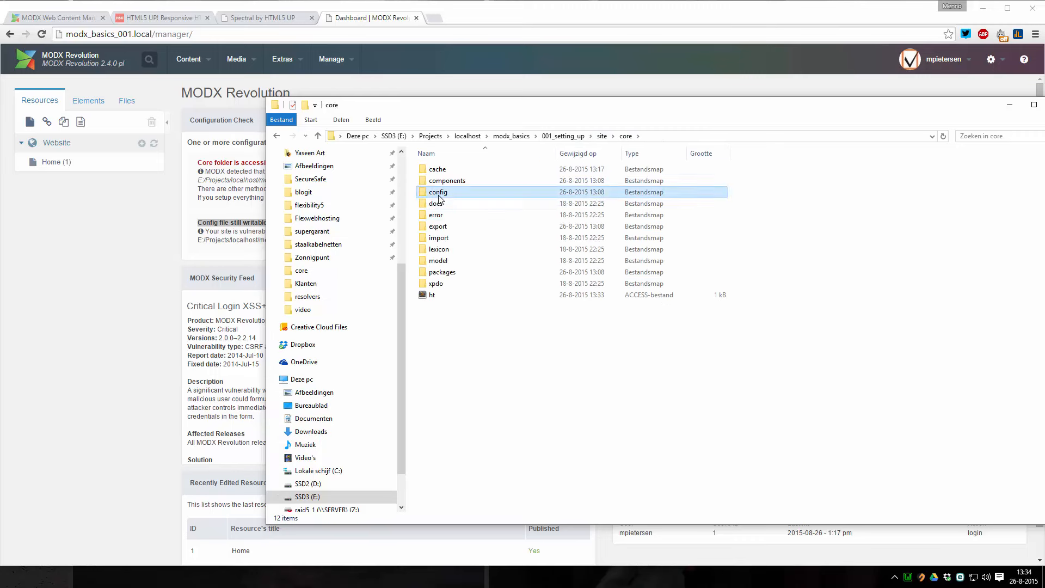
double_click(439, 194)
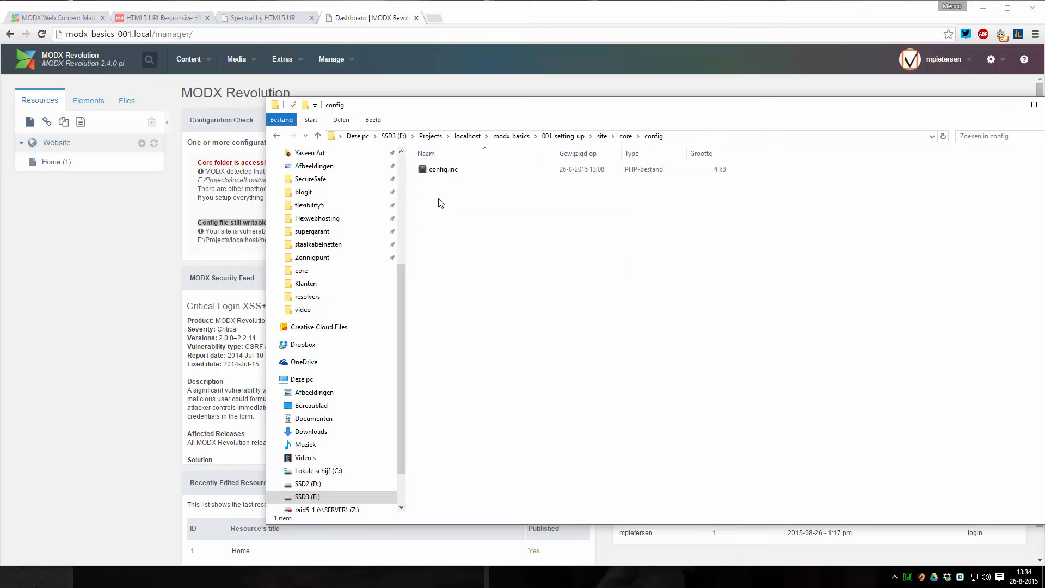
right_click(434, 170)
click(482, 380)
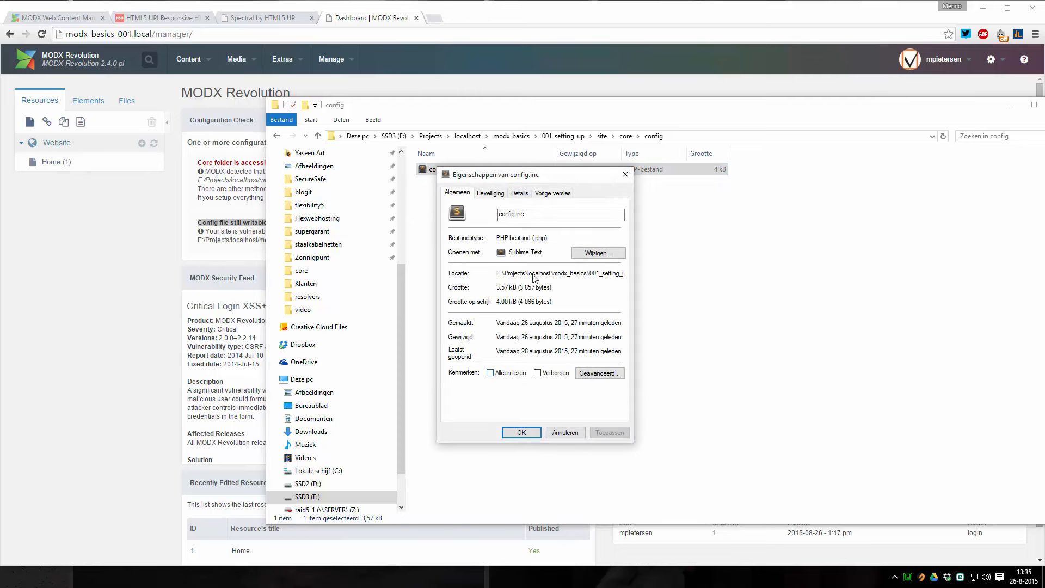
click(506, 374)
click(610, 434)
click(520, 433)
click(141, 316)
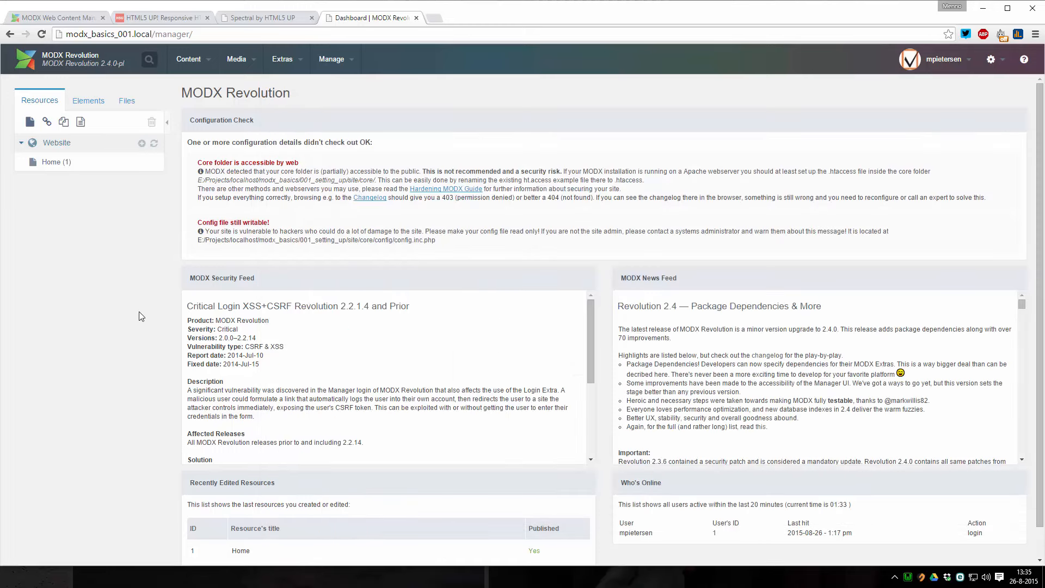
key(F5)
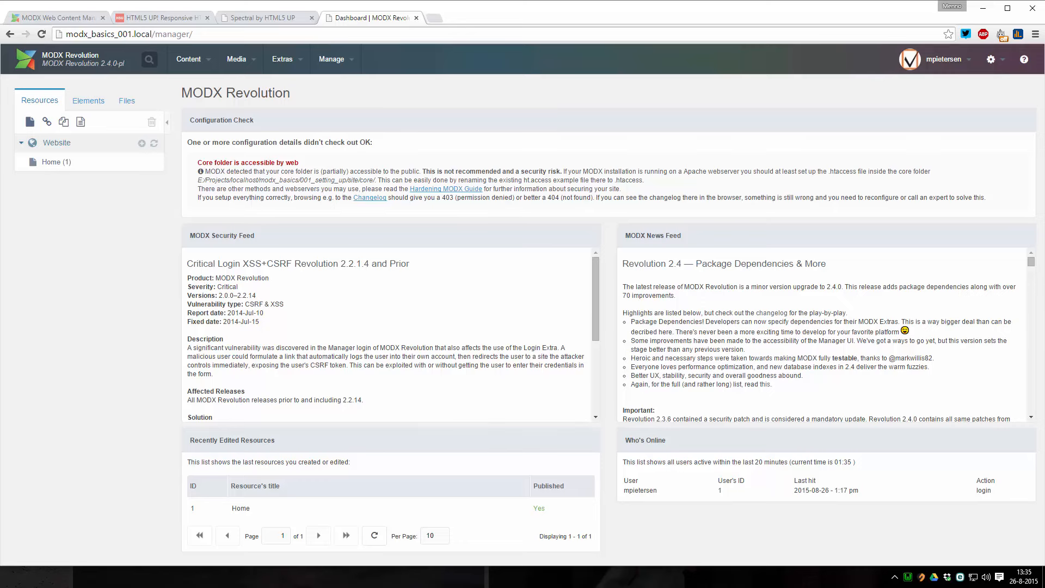
Switch to File Explorer, go up to the core folder and open its ht.access file in Sublime Text
key(alt+Tab)
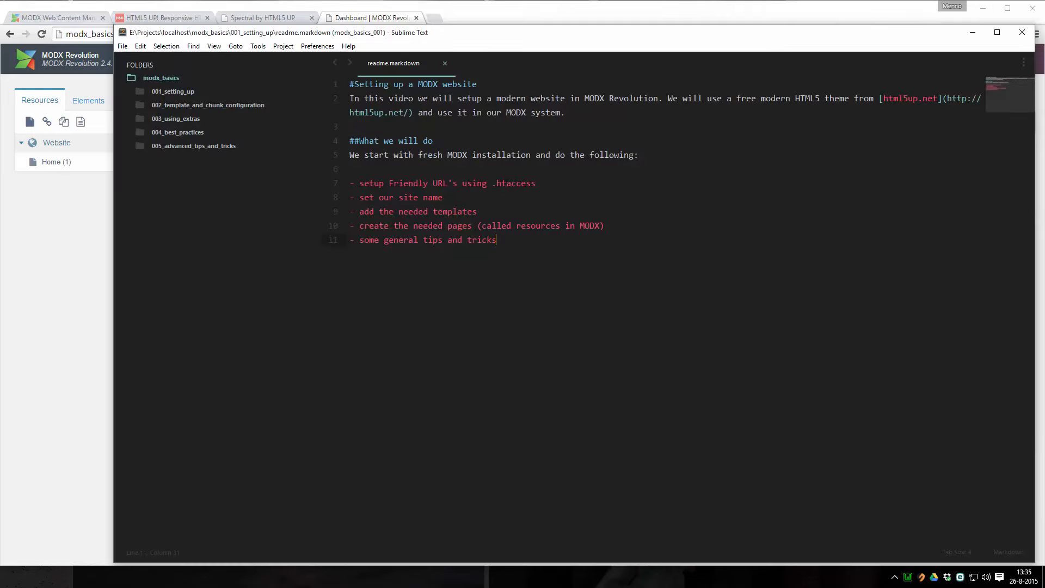
key(alt+Tab)
click(626, 136)
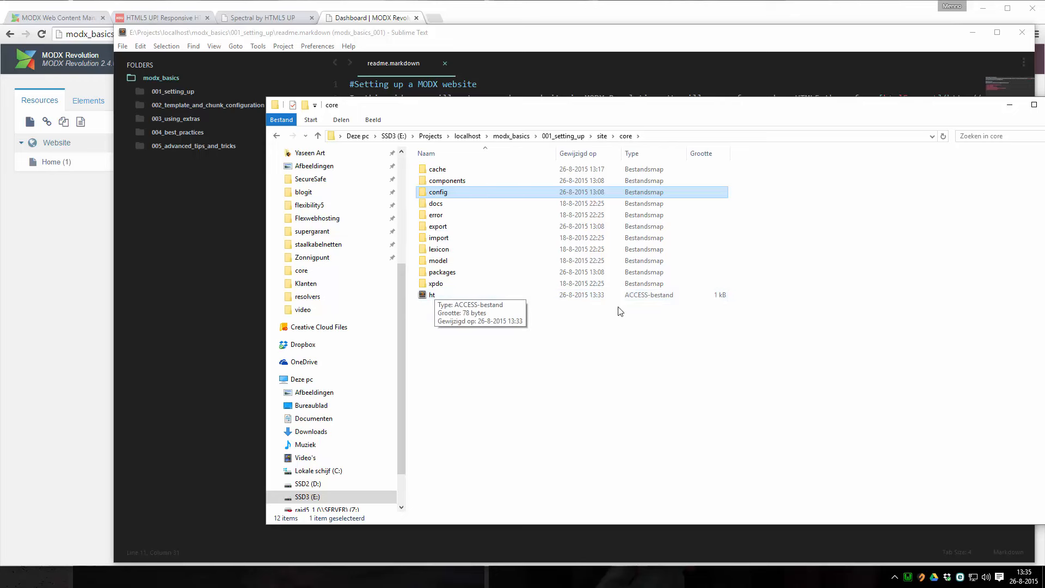
double_click(432, 295)
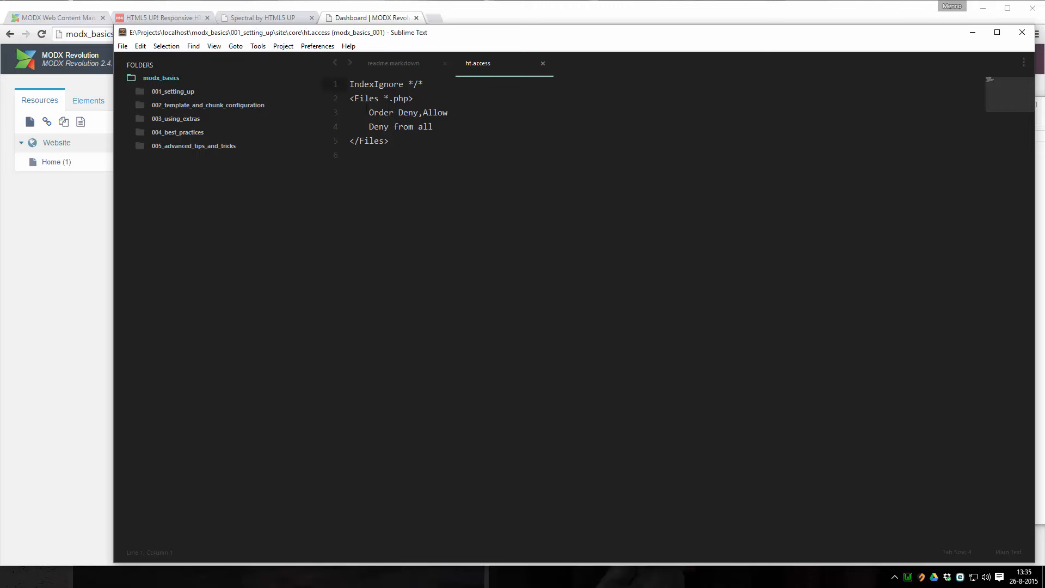
Reduce ht.access to the unindented lines "Order Deny,Allow" and "Deny from all", removing the IndexIgnore line and the Files tags
drag(369, 112, 335, 116)
key(BackSpace)
key(BackSpace)
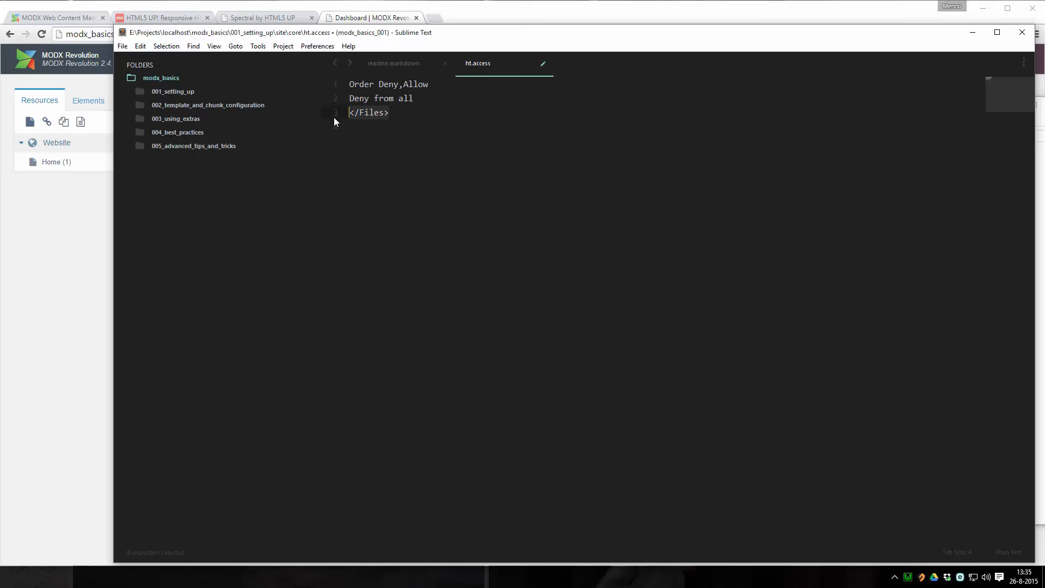
key(BackSpace)
key(BackSpace)
Save the edited file as .htaccess in the core folder and close it
click(126, 47)
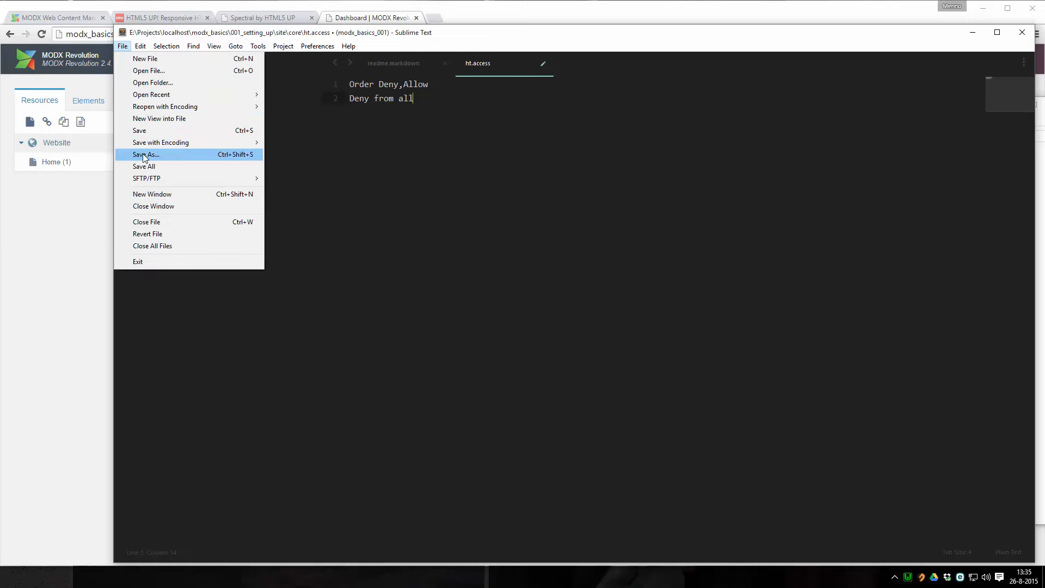
click(144, 156)
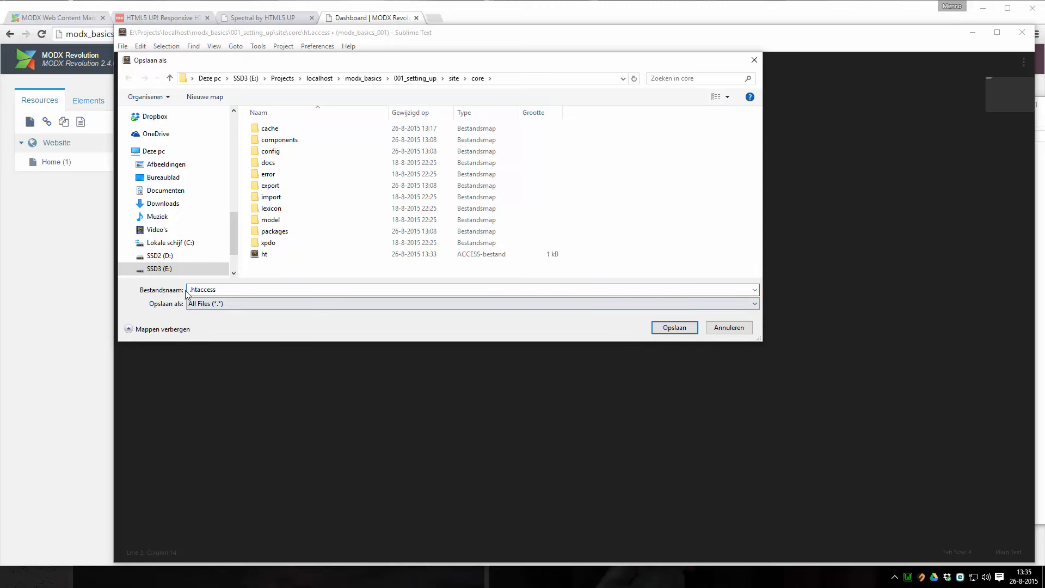
click(668, 331)
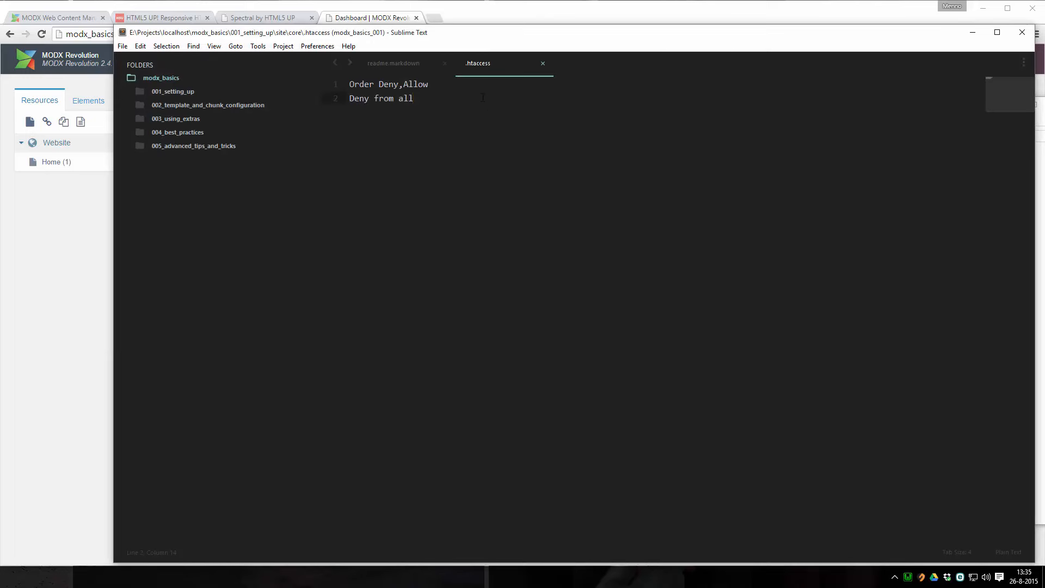
click(542, 64)
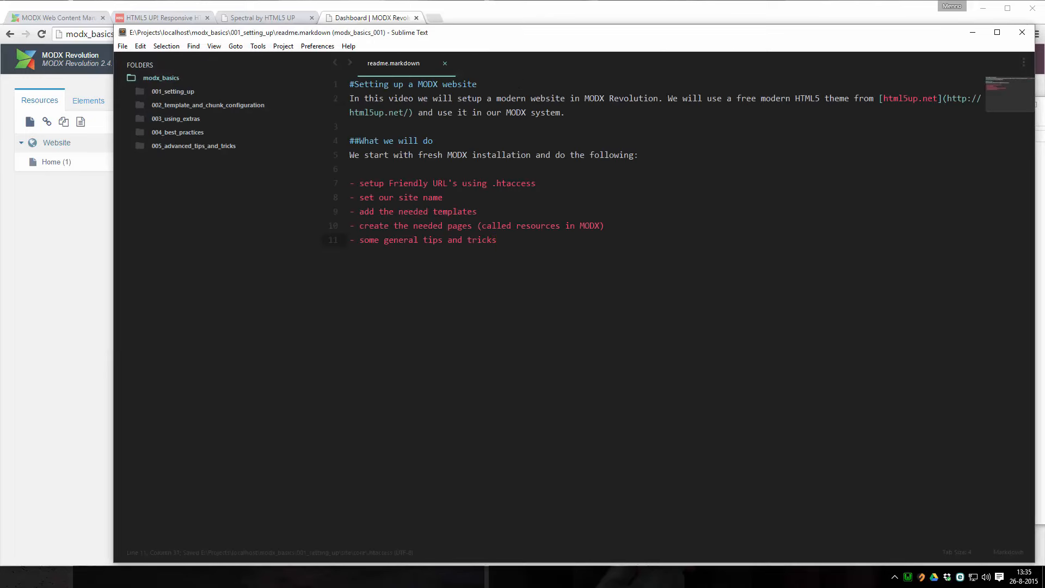
Switch to File Explorer, delete the old ht.access file from the core folder, and reload the MODX dashboard in Chrome
key(alt+Tab)
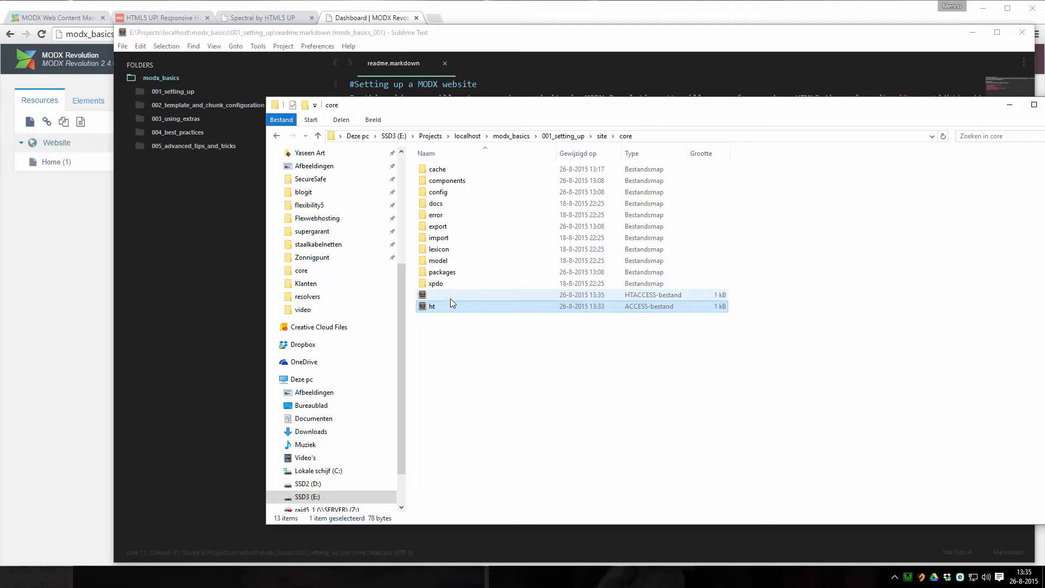
key(Delete)
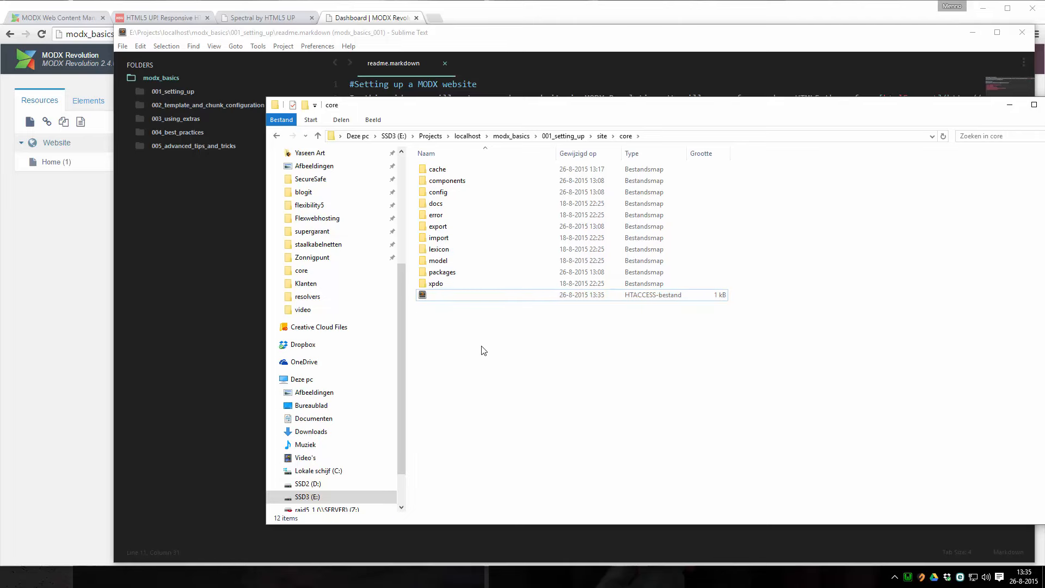
click(366, 19)
key(F5)
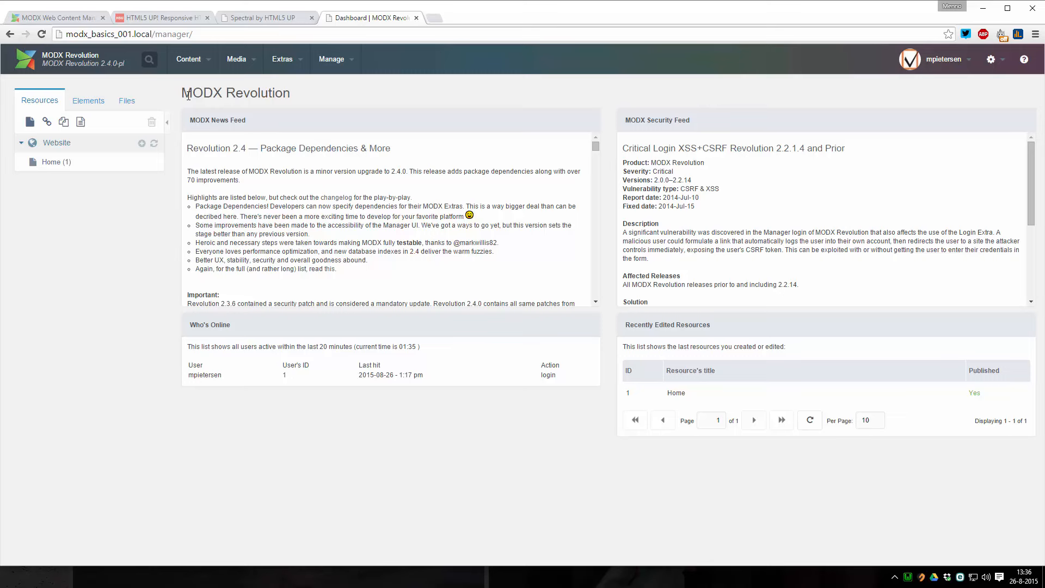
In the system settings' Site area, set the site name to "Our site" and return to the dashboard
mouse_move(995, 61)
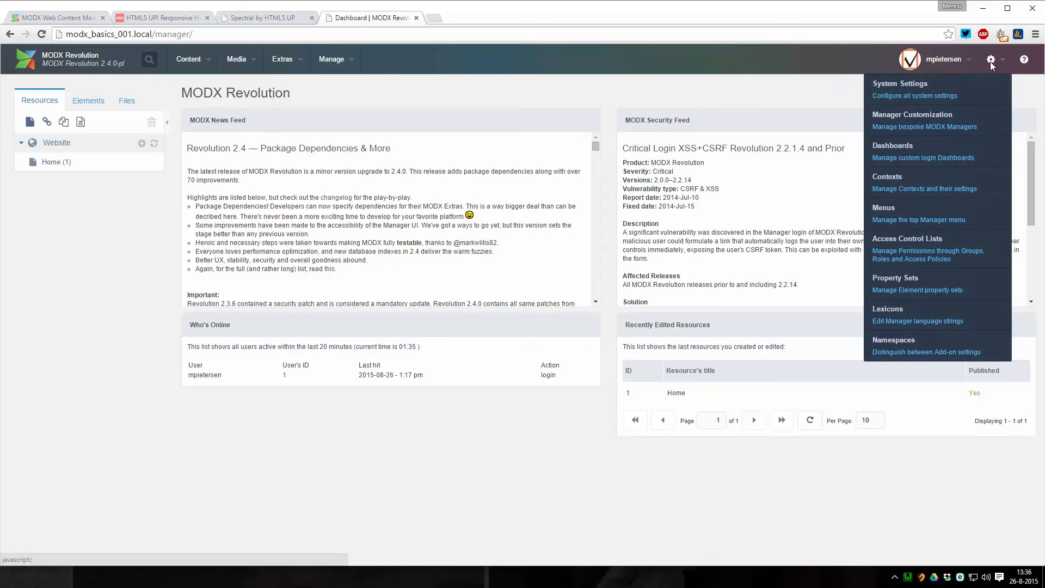
click(971, 89)
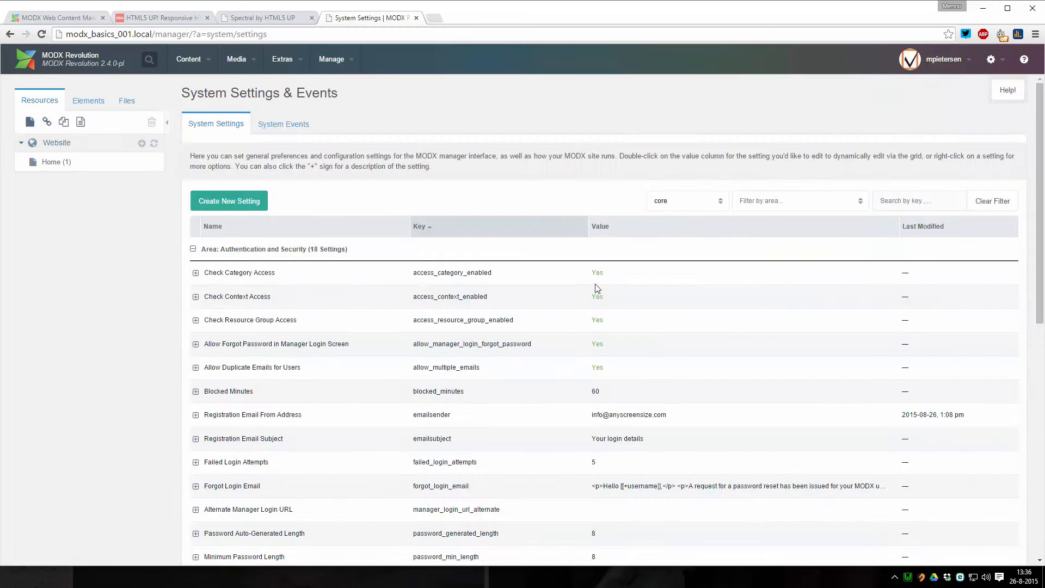
click(859, 203)
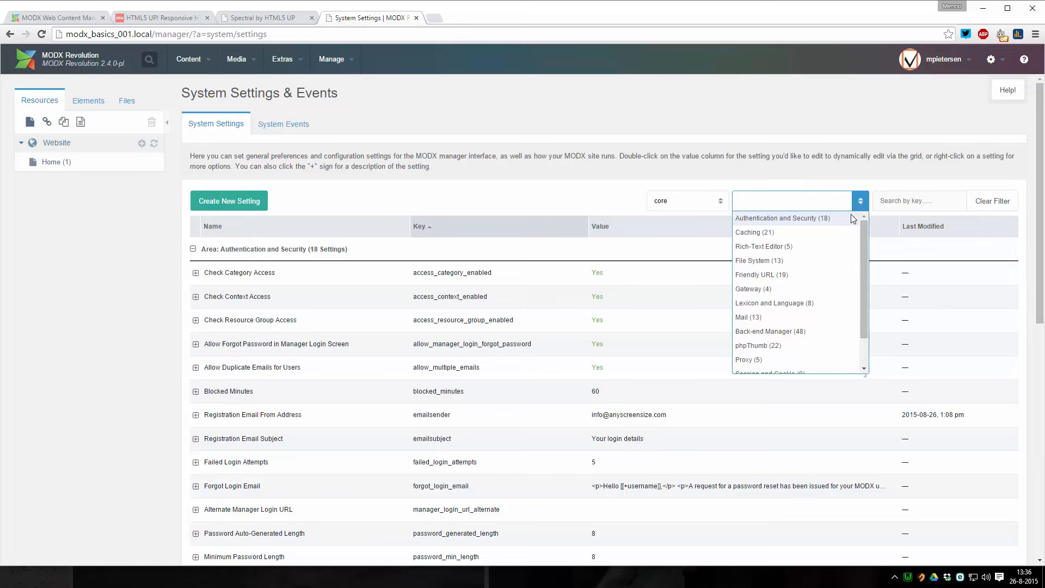
scroll(809, 308, down, 2)
click(802, 352)
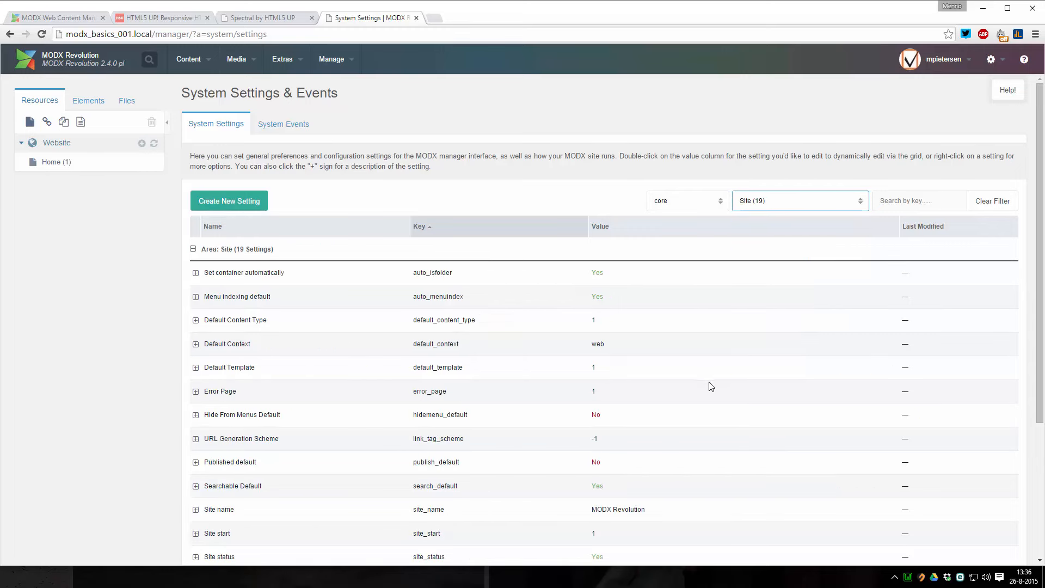
scroll(710, 385, down, 3)
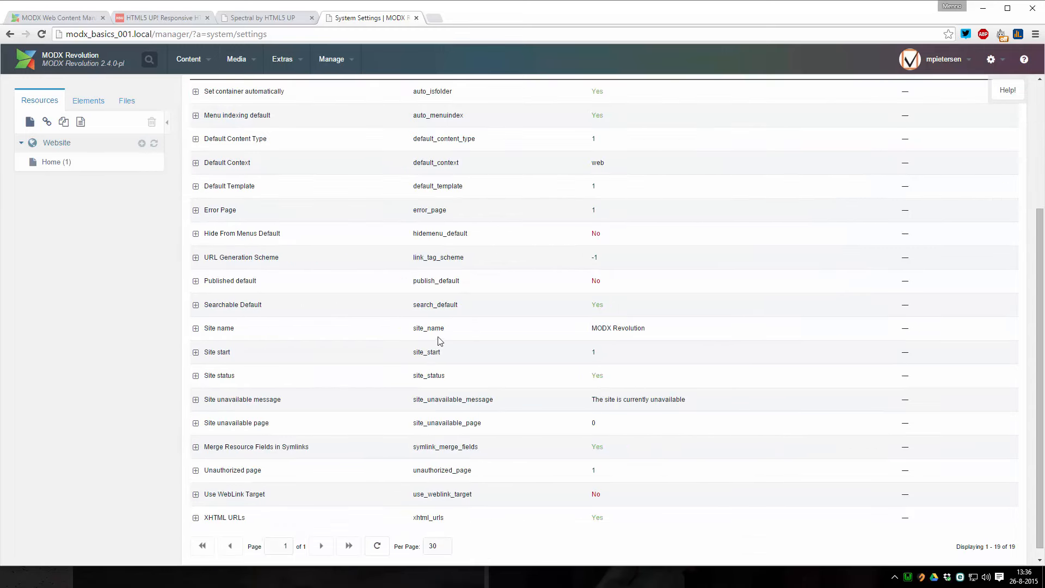
double_click(617, 328)
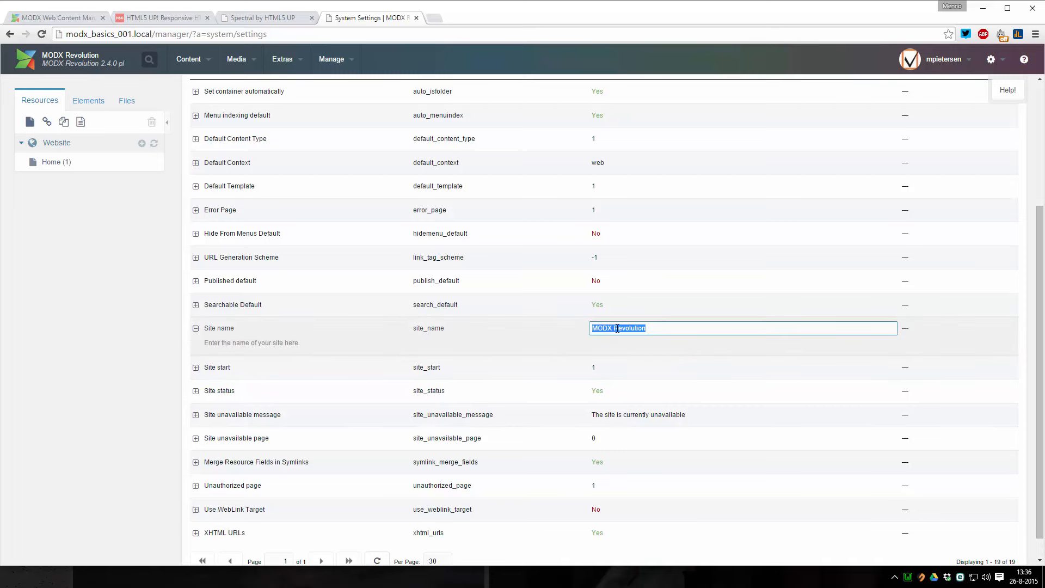
text(Our site)
click(634, 313)
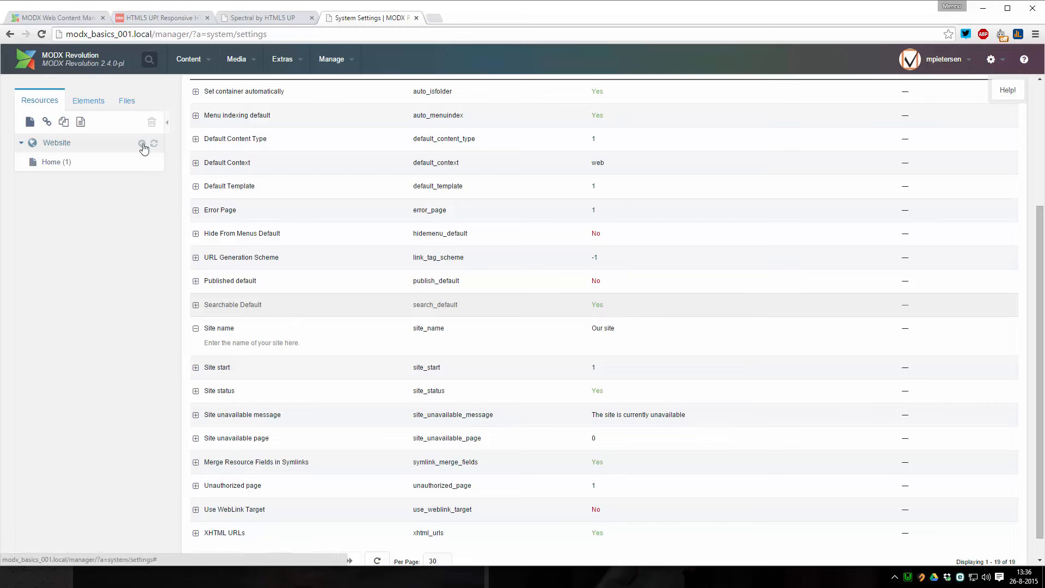
click(28, 68)
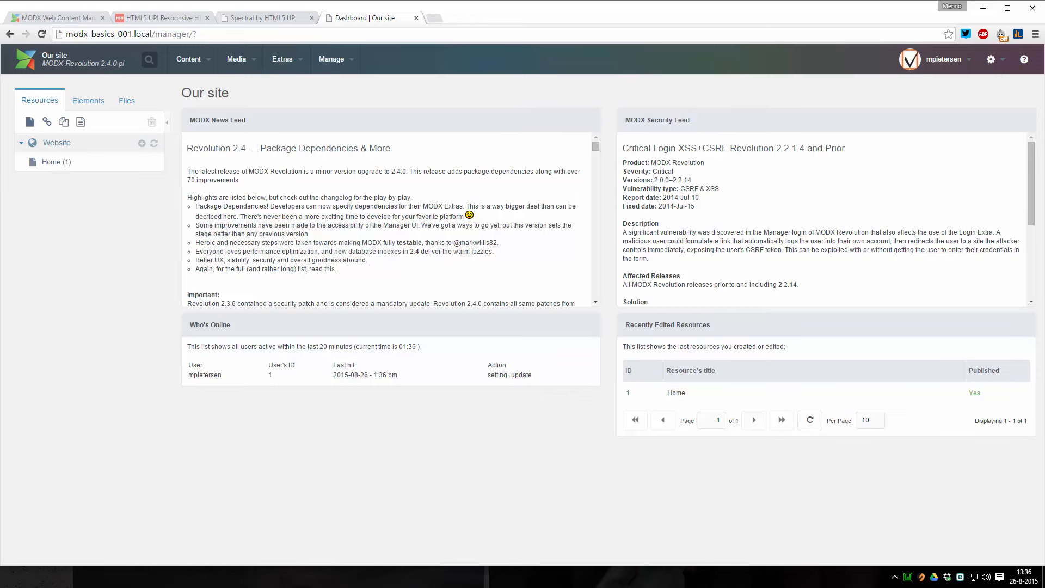
Review the Friendly URL's item of the readme in Sublime Text, then examine the manager path in Chrome's address
key(alt+Tab)
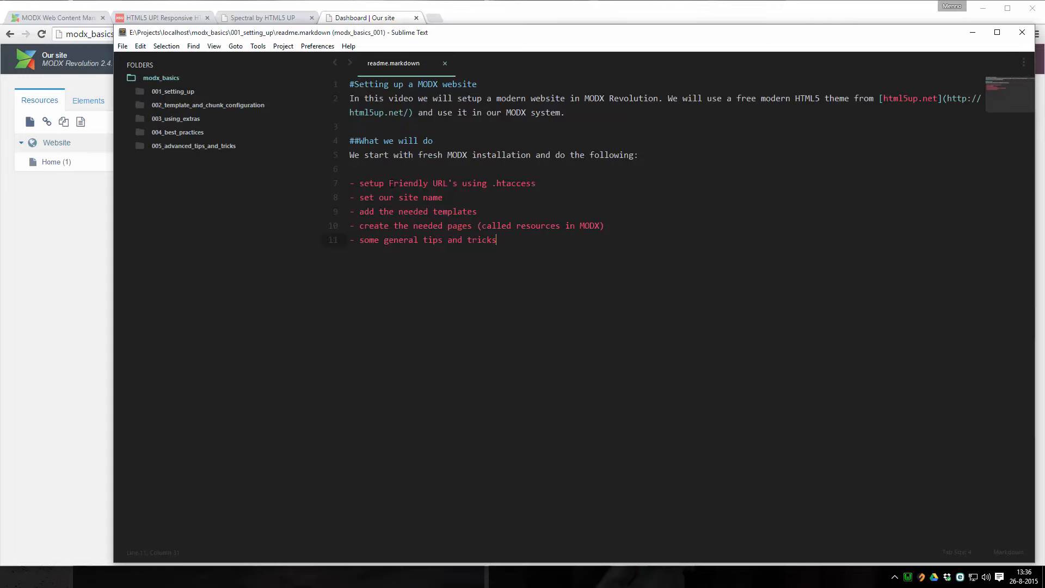
drag(389, 183, 531, 183)
click(543, 185)
click(379, 20)
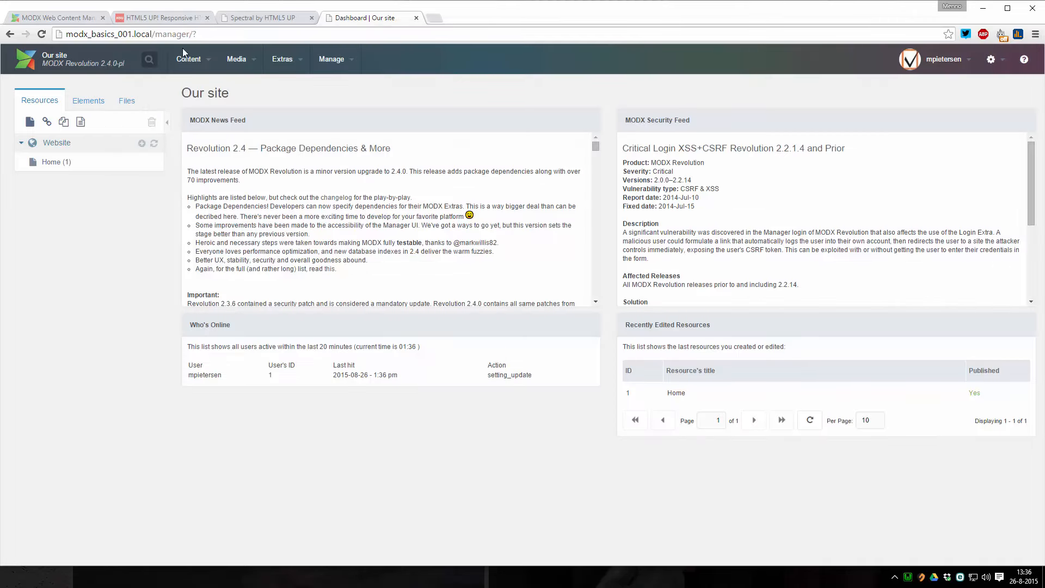
drag(156, 35, 199, 33)
Switch to File Explorer, open the site folder's ht.access in Sublime Text and save it as .htaccess in the same folder
key(alt+Tab)
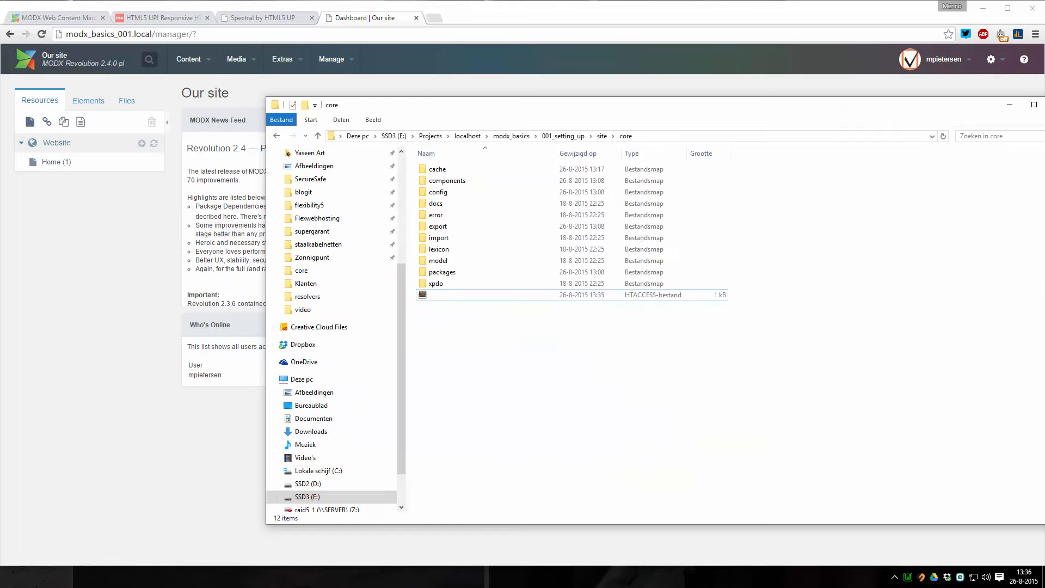
click(602, 137)
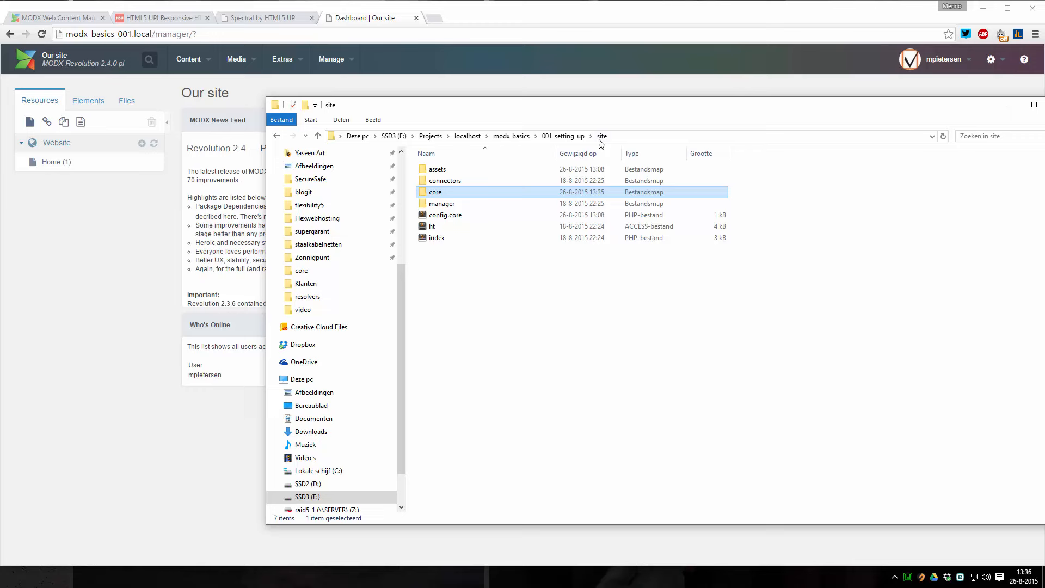
double_click(434, 229)
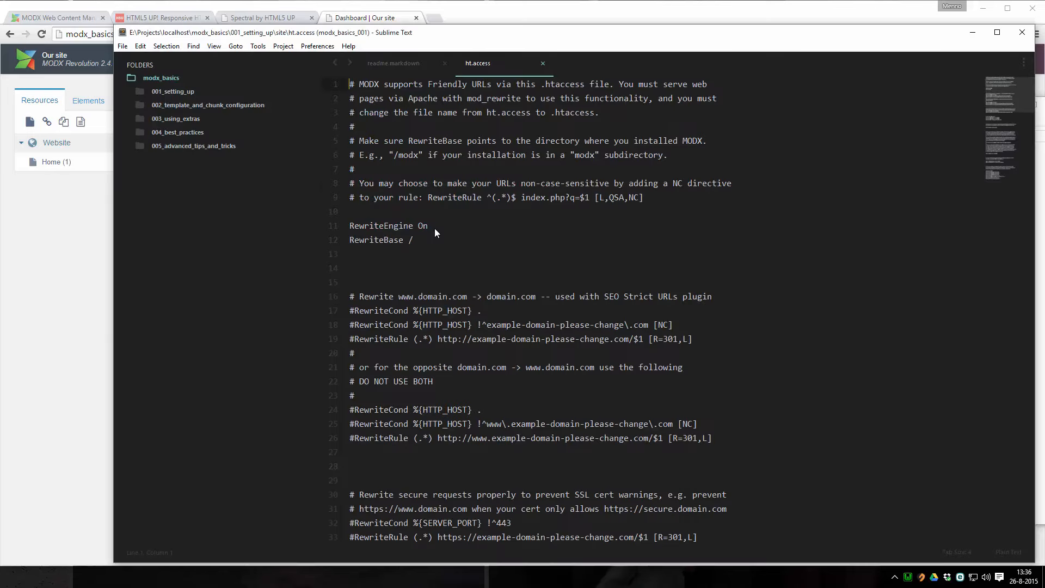
click(122, 46)
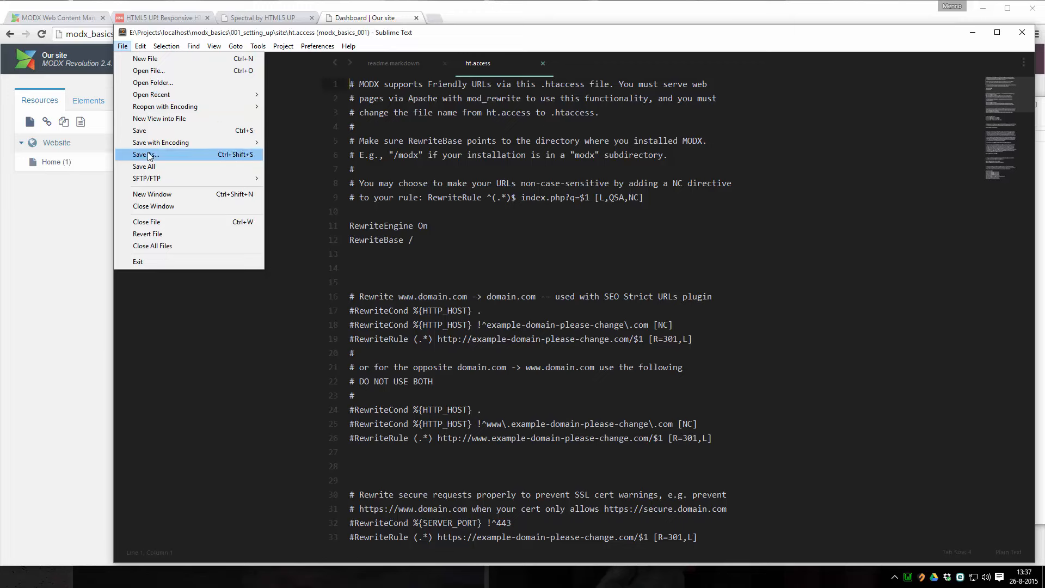
click(148, 151)
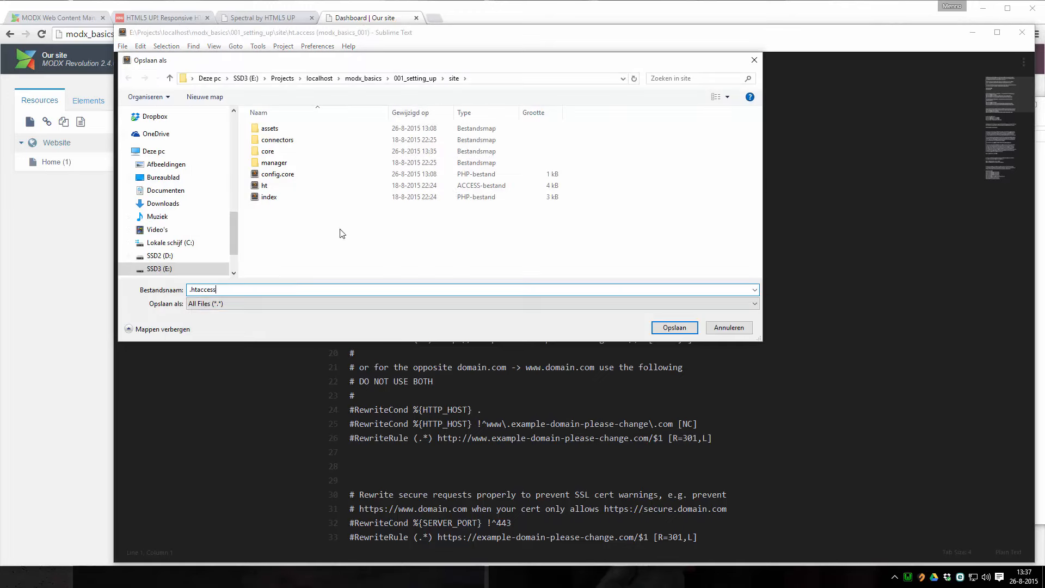
text(.htaccess)
click(675, 327)
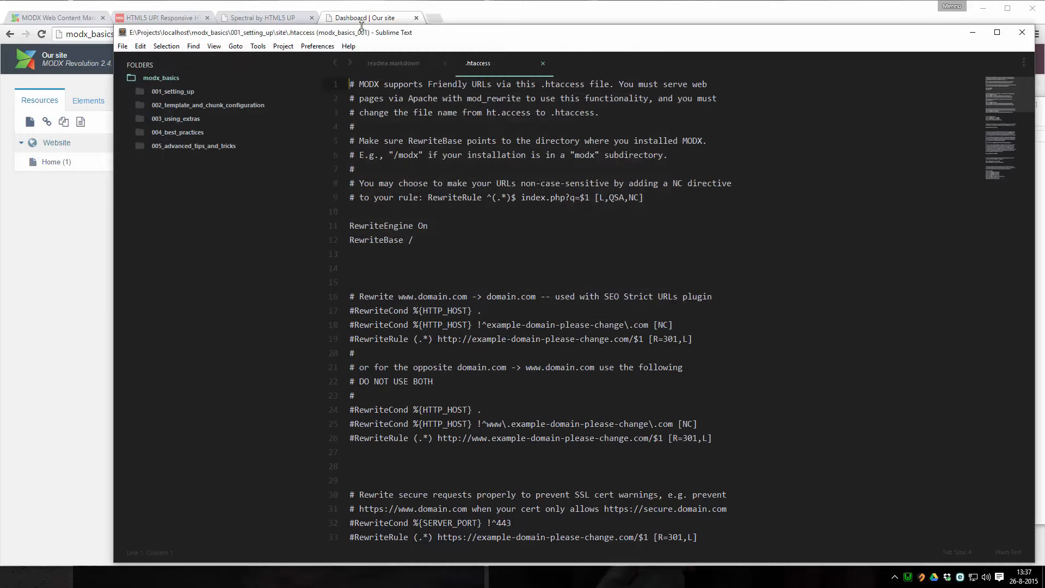
Delete the original ht.access from the site folder in File Explorer and save the open .htaccess again in Sublime Text
key(alt+Tab)
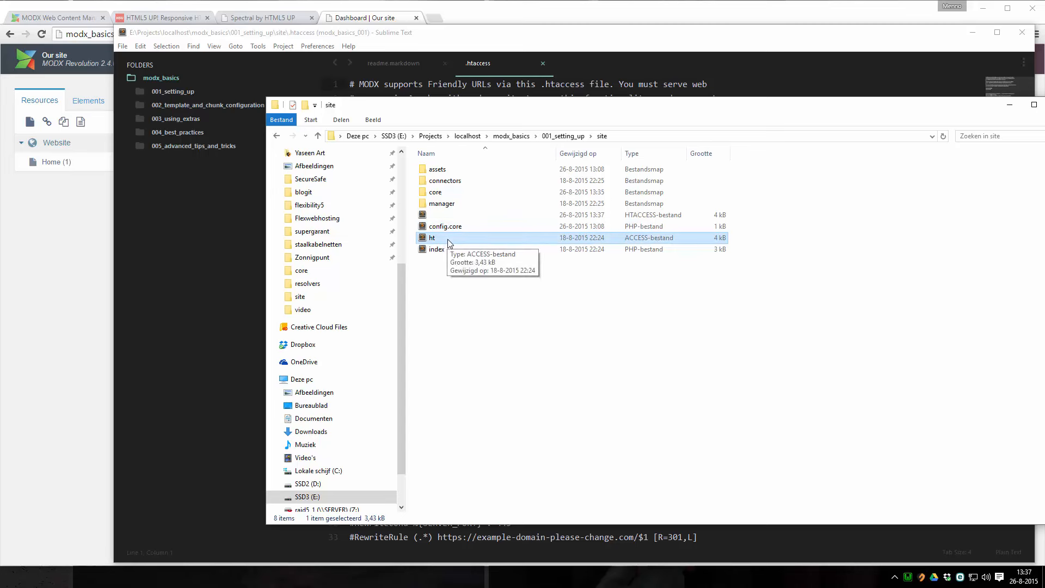
key(Delete)
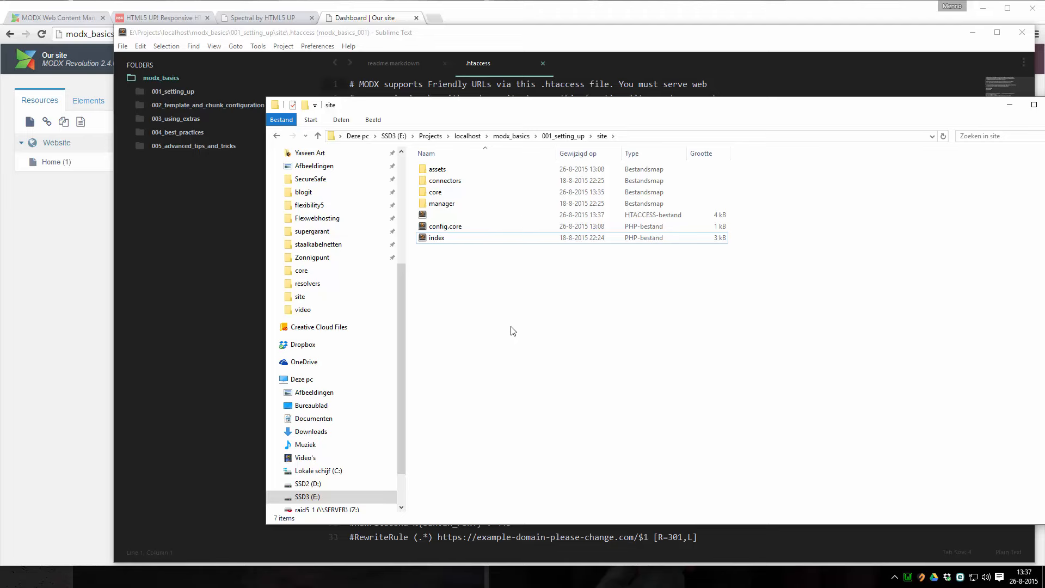
click(501, 64)
key(ctrl+s)
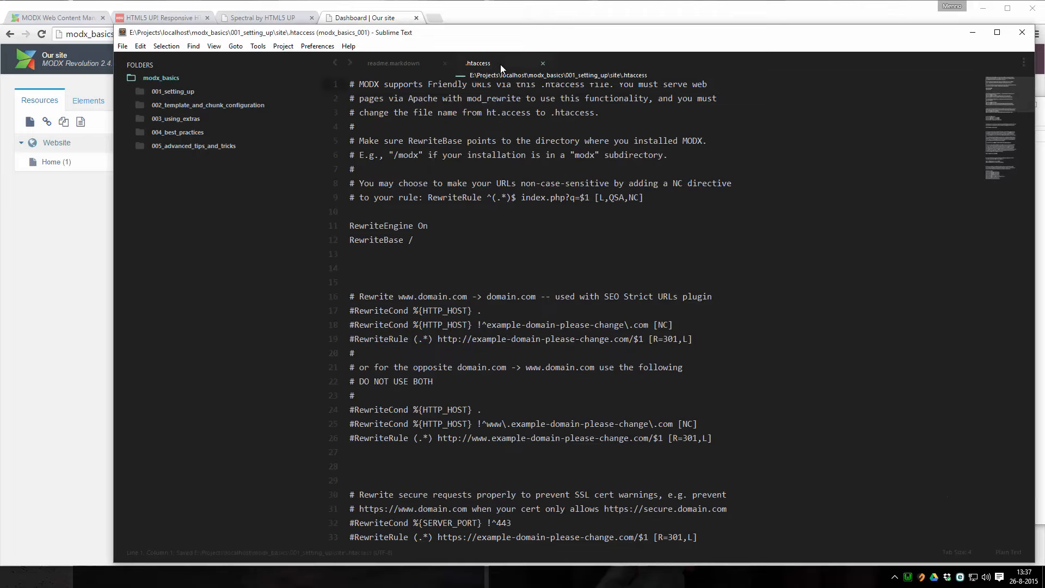
Switch to the MODX manager in Chrome and set Use Friendly URLs to Yes in the system settings' Friendly URL area
click(377, 19)
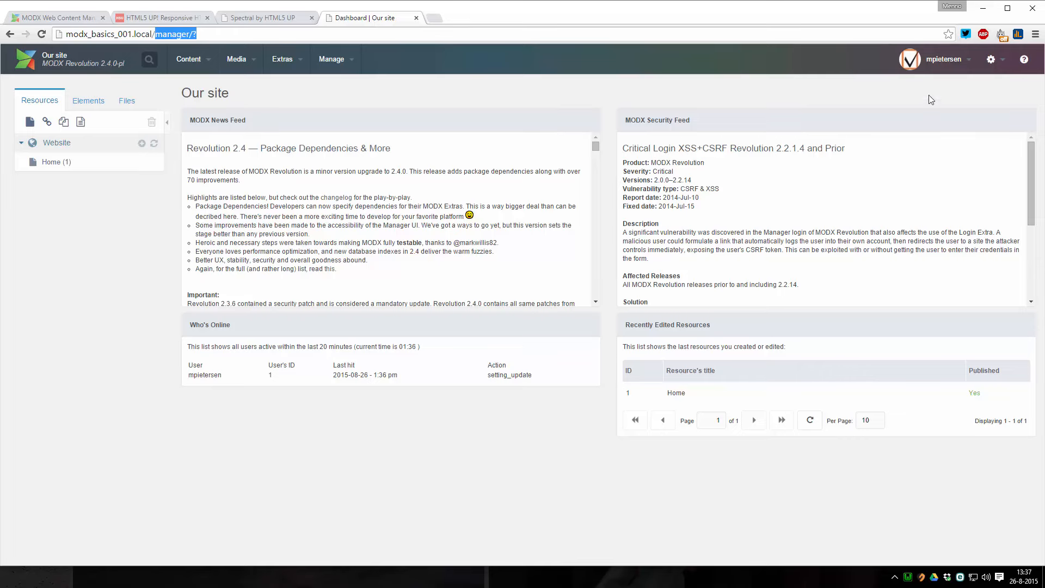
mouse_move(991, 60)
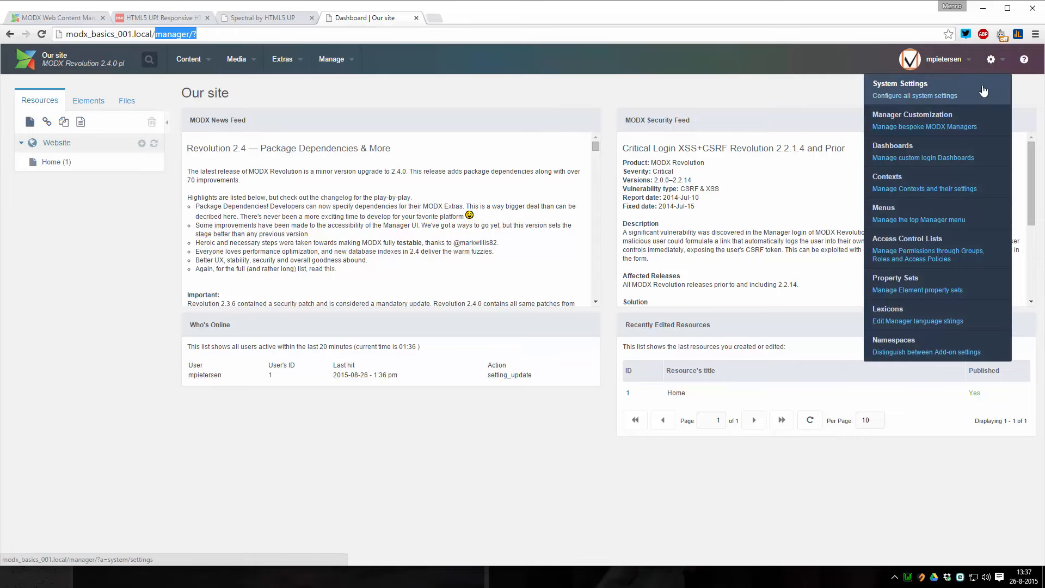
click(950, 87)
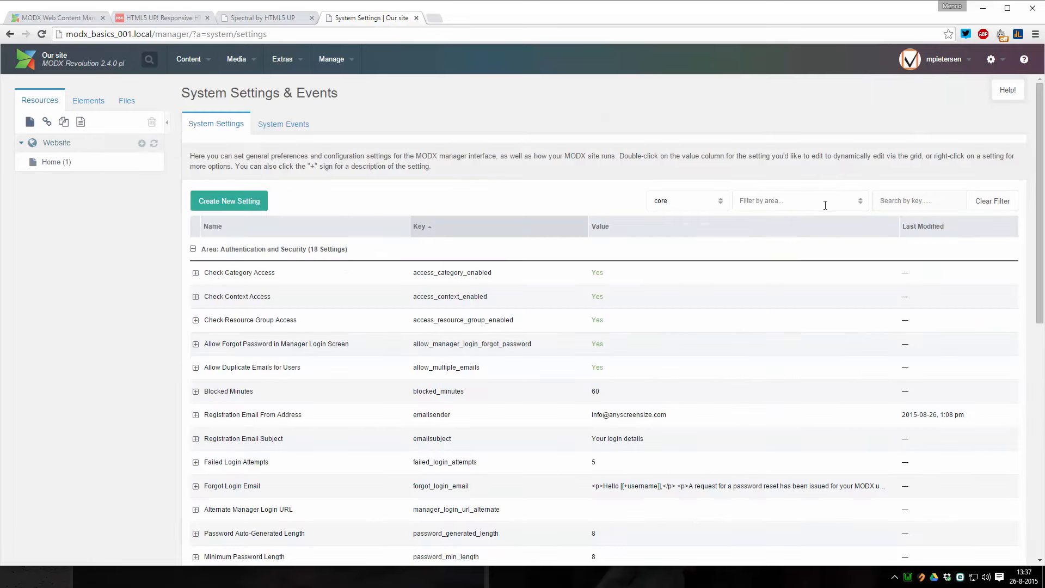
click(860, 201)
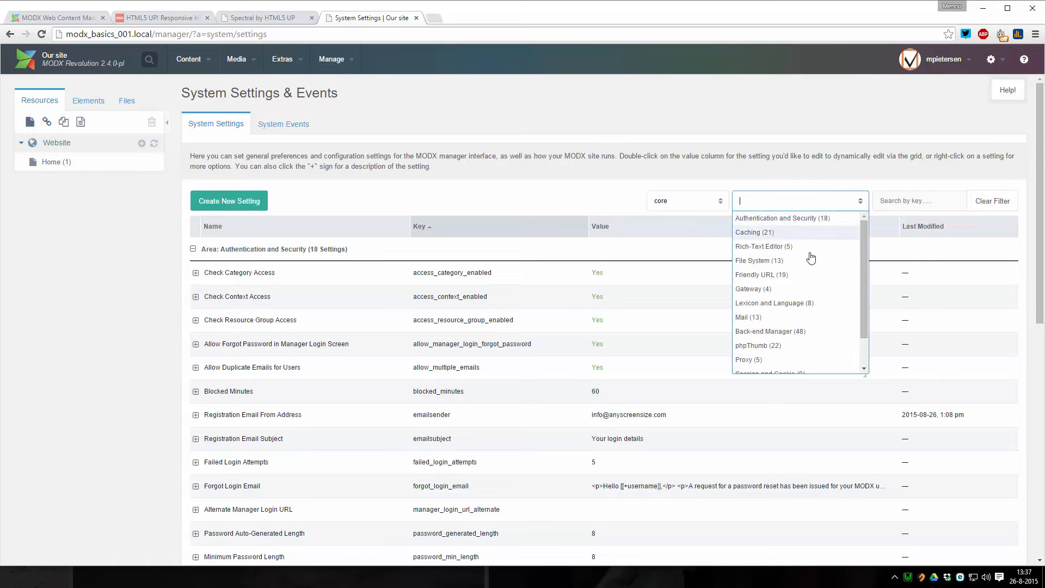
click(787, 278)
scroll(614, 370, down, 2)
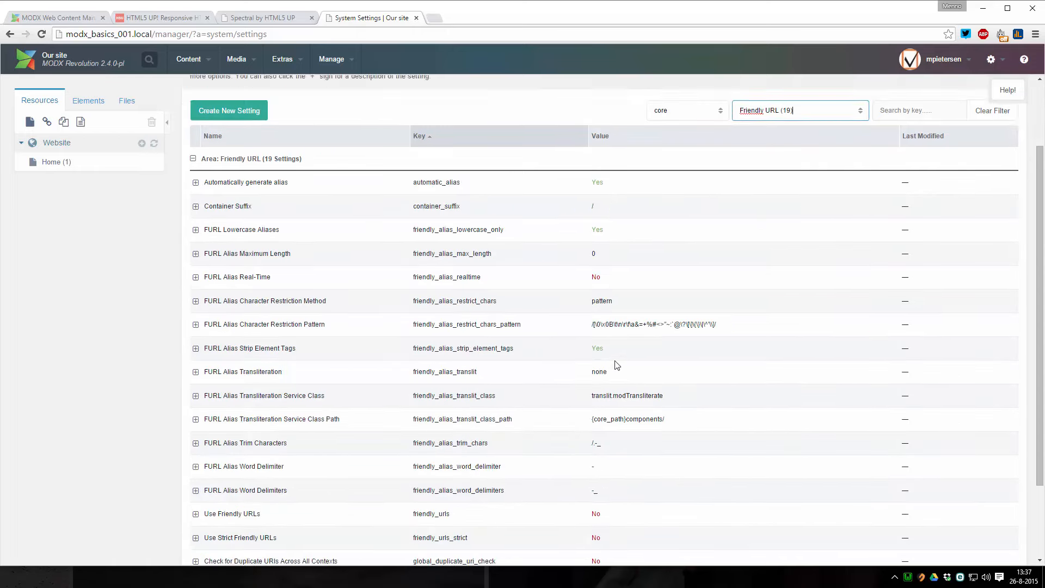
scroll(617, 365, down, 2)
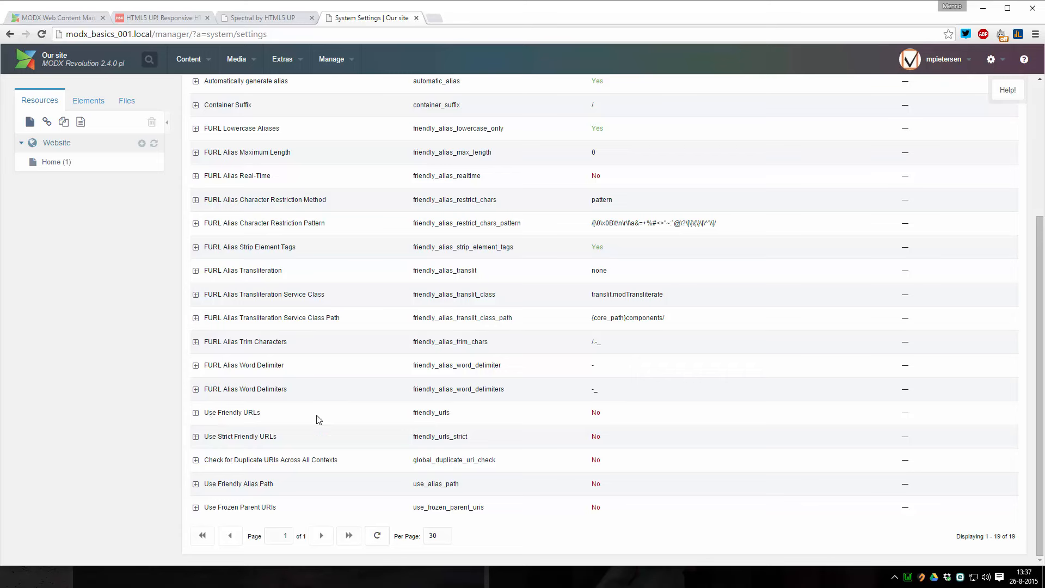
double_click(593, 414)
click(597, 413)
click(599, 429)
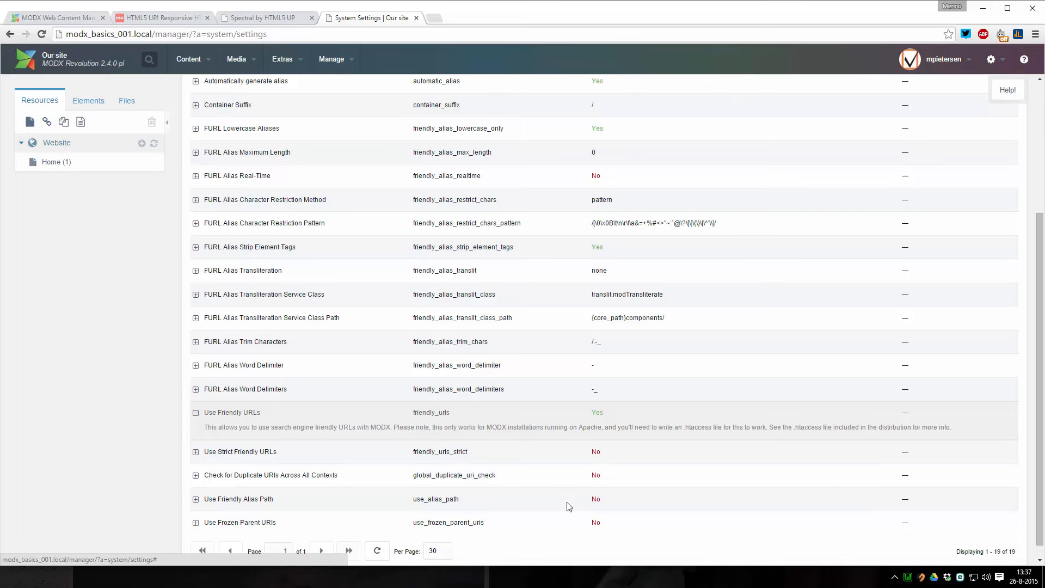
Set Use Friendly Alias Path to Yes
double_click(601, 500)
click(608, 512)
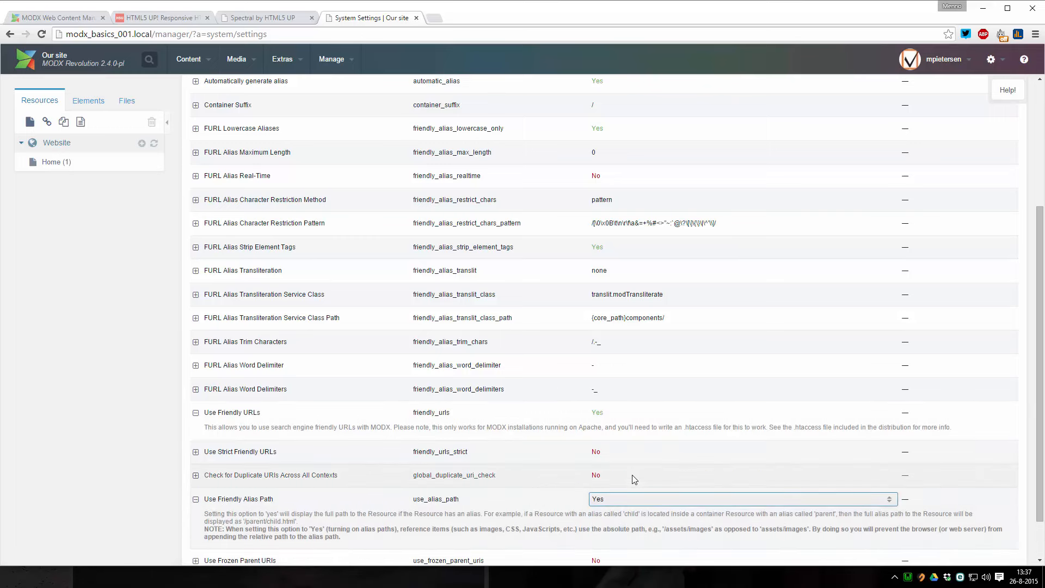
scroll(678, 439, up, 4)
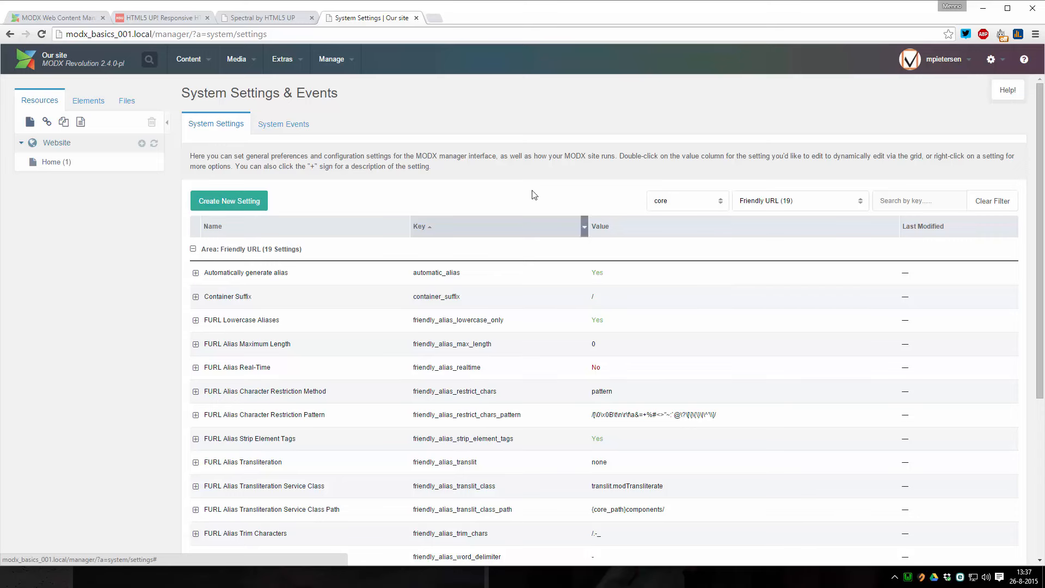
View the Home resource in a new browser tab, place that tab before the System Settings one, and reload the page
right_click(46, 166)
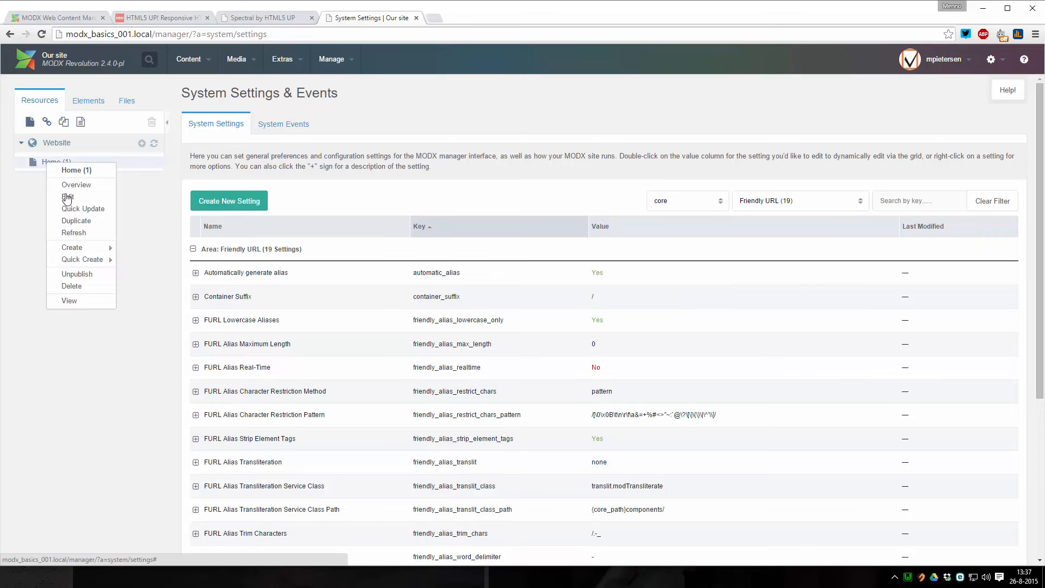
click(75, 305)
drag(442, 20, 352, 21)
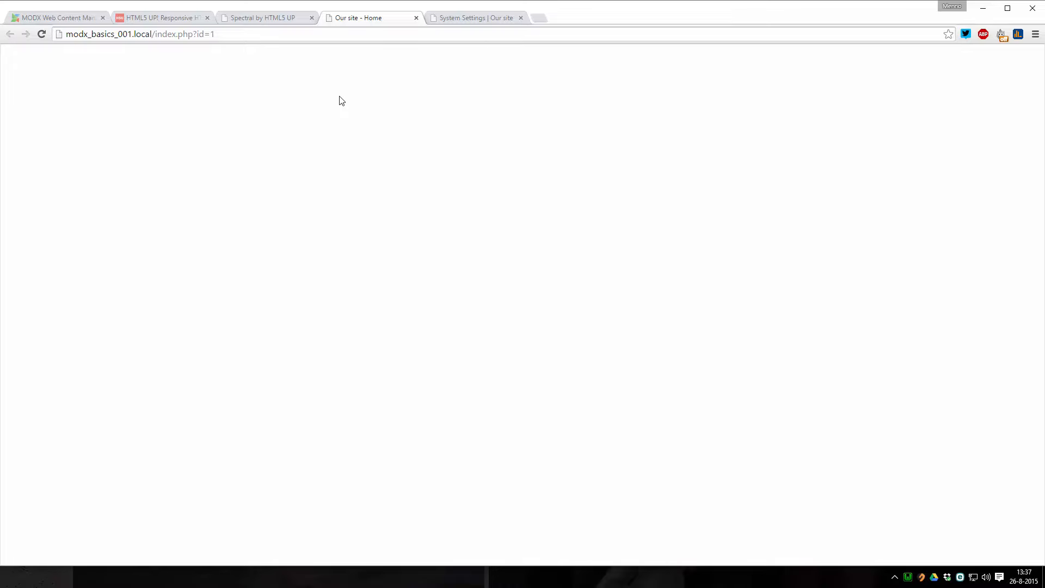
key(F5)
Create a new published document titled "Our page" at the root of the Website context in the MODX manager and save it
click(452, 17)
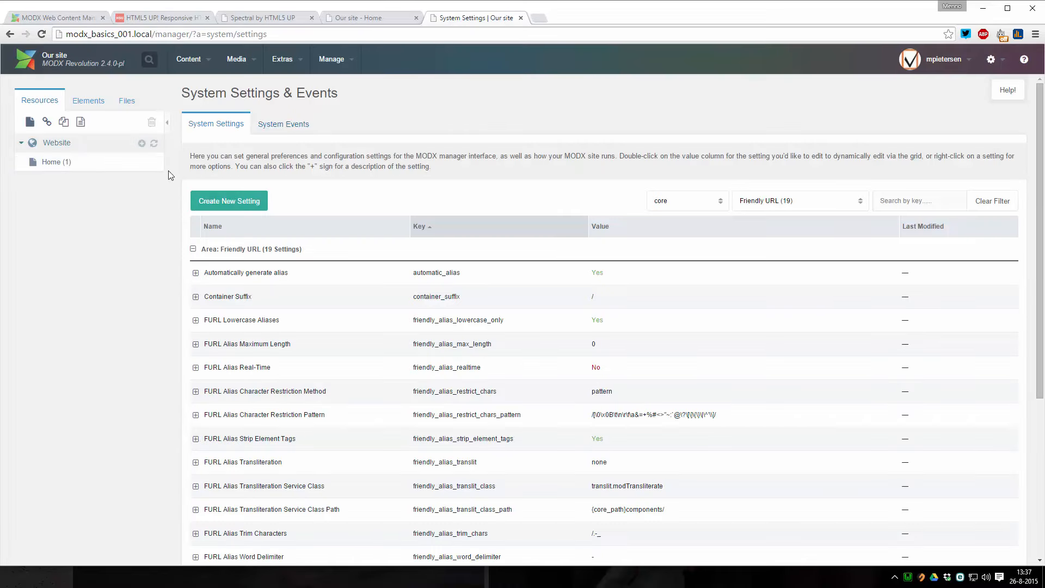
click(141, 144)
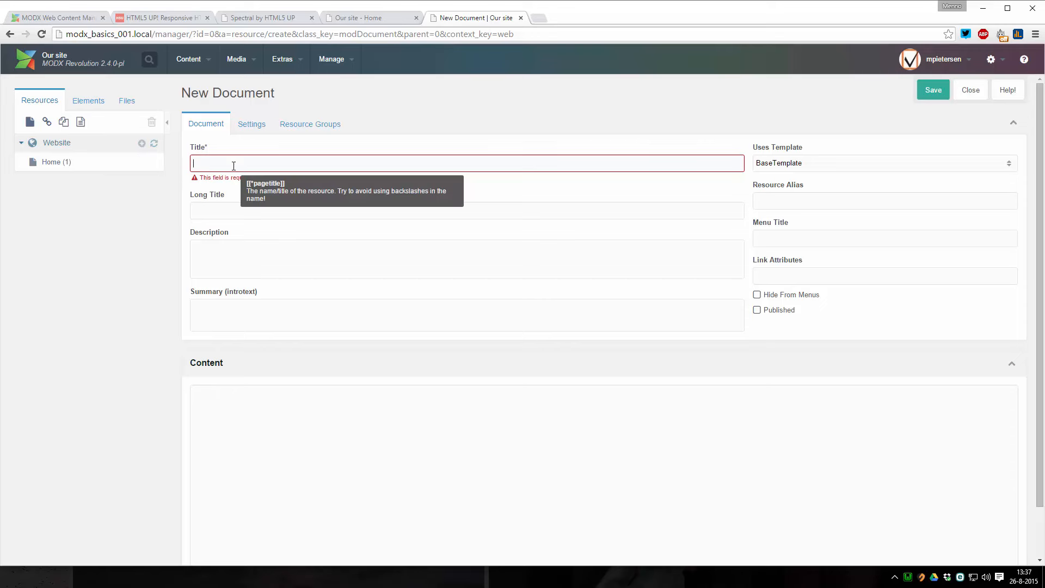
text(Our page)
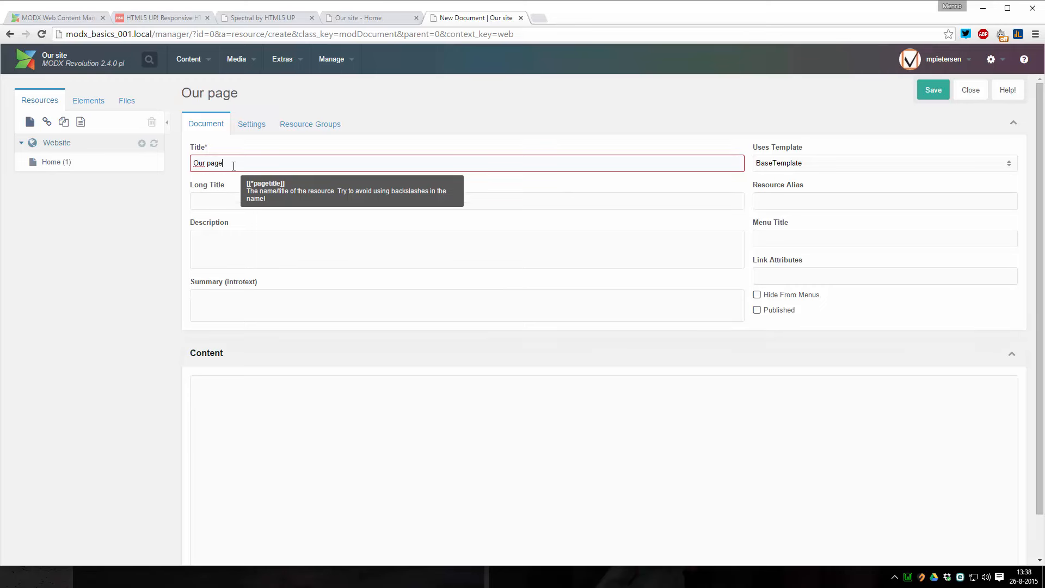
click(770, 309)
click(926, 92)
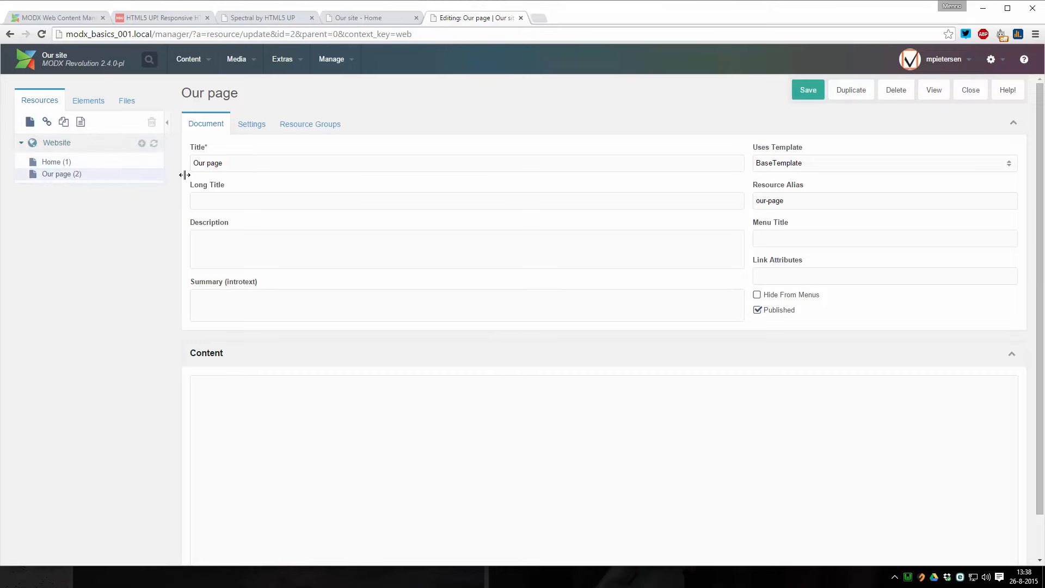
click(807, 90)
View Our page in a new browser tab, place that tab before the manager one, and examine the alias and extension in its address
click(932, 92)
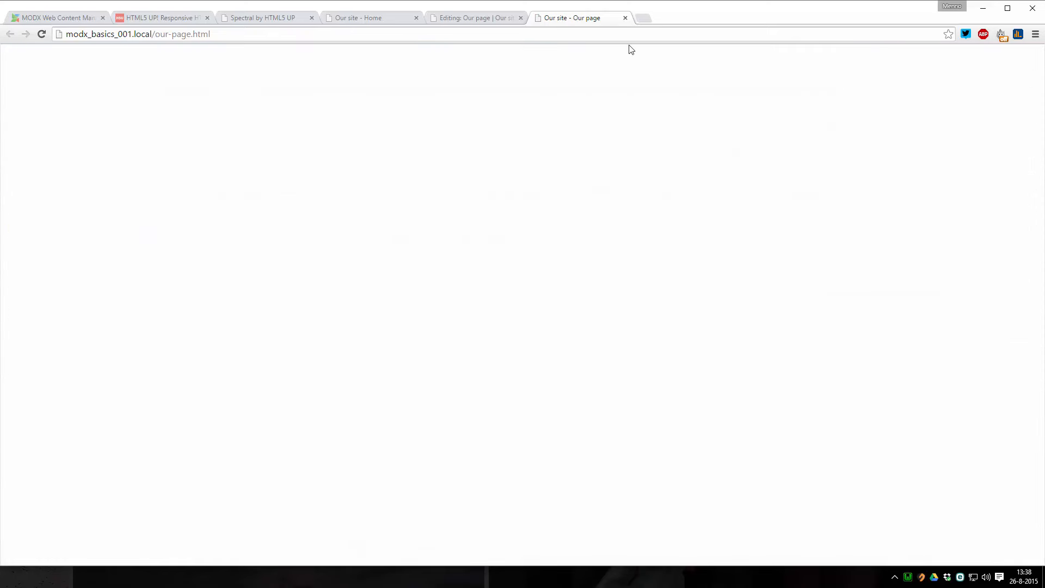
drag(575, 22, 467, 21)
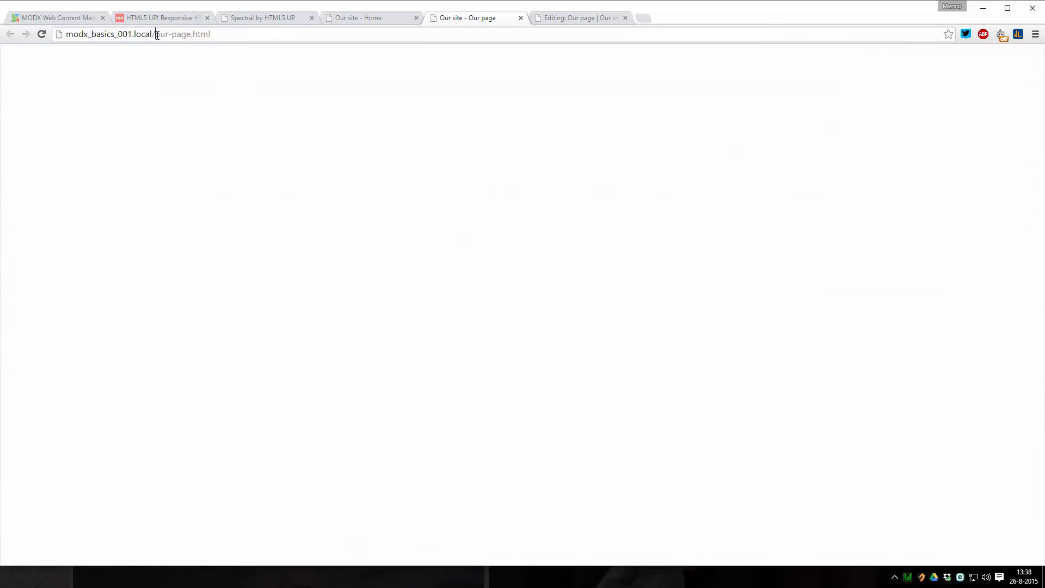
drag(157, 35, 186, 35)
click(155, 35)
drag(155, 34, 200, 35)
click(220, 38)
drag(216, 37, 197, 42)
key(BackSpace)
Set the file extension of the HTML content type to / in the manager's Content Types
click(555, 18)
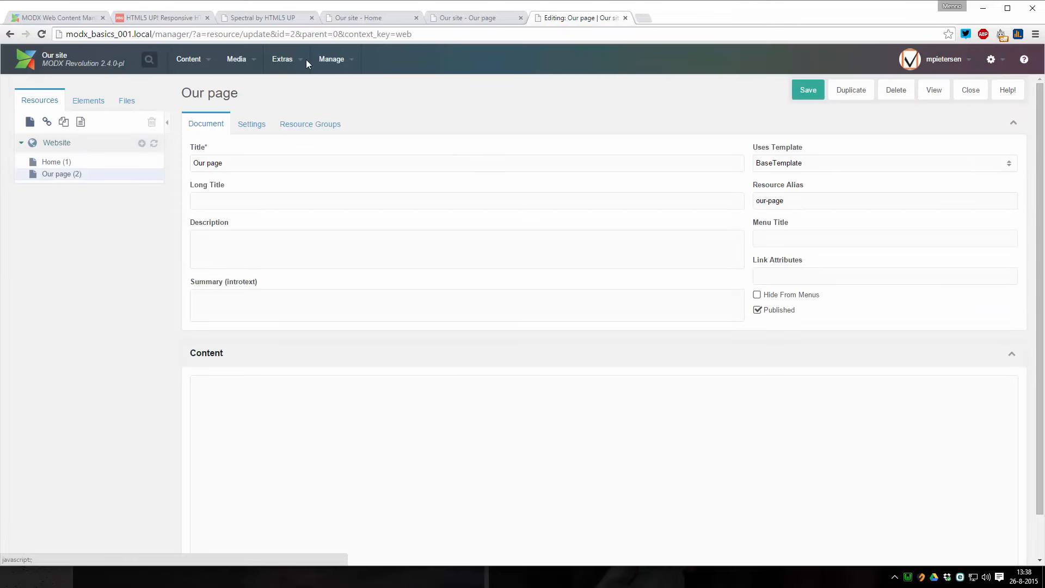
mouse_move(170, 60)
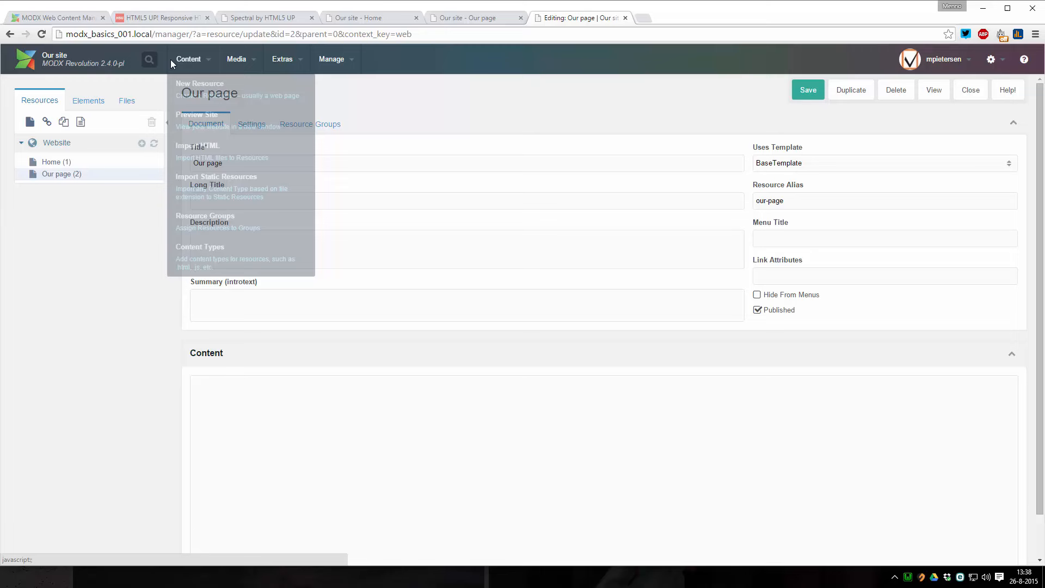
click(204, 253)
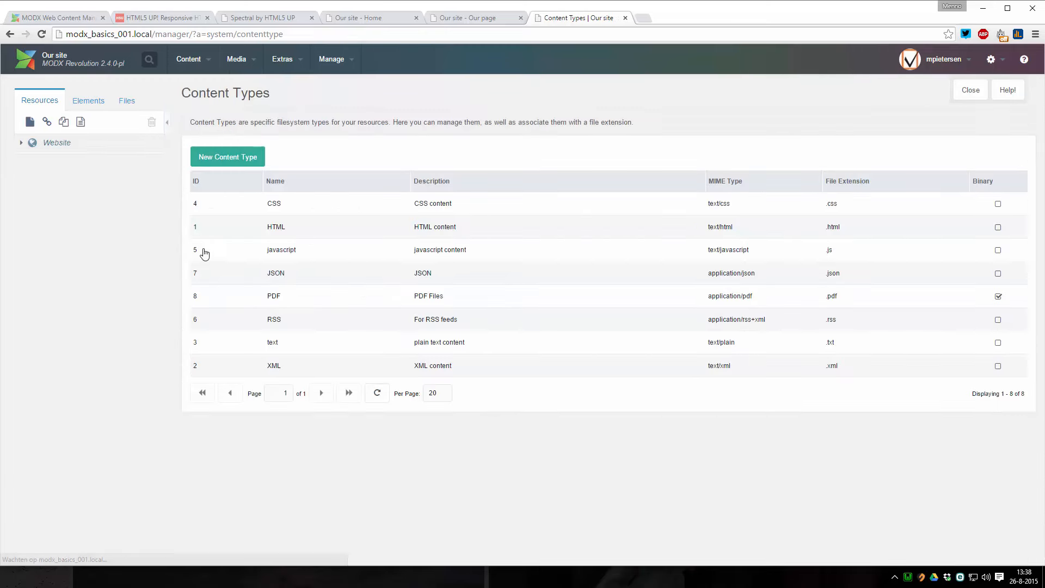
double_click(839, 228)
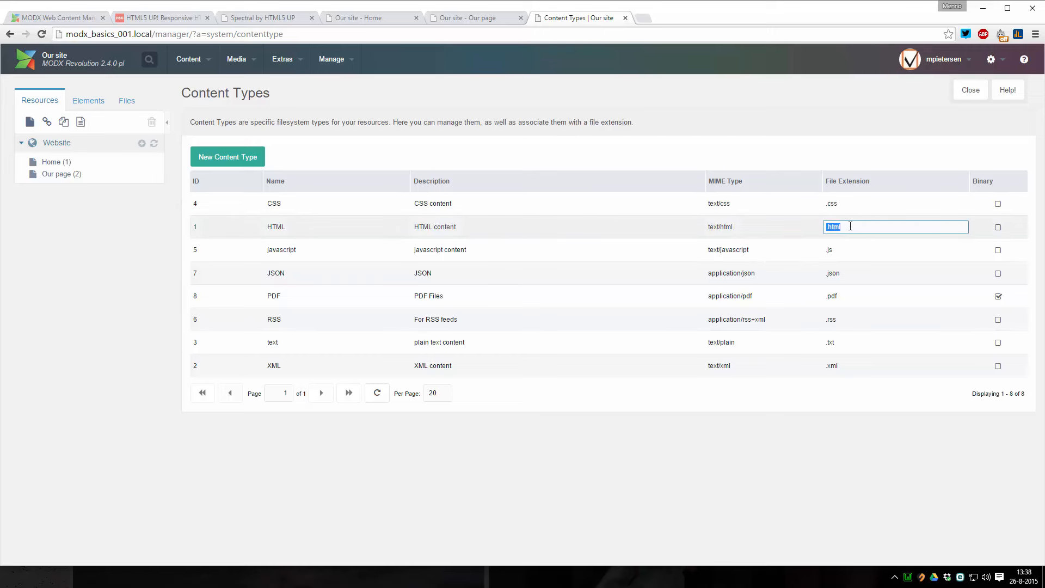
text(/)
click(864, 213)
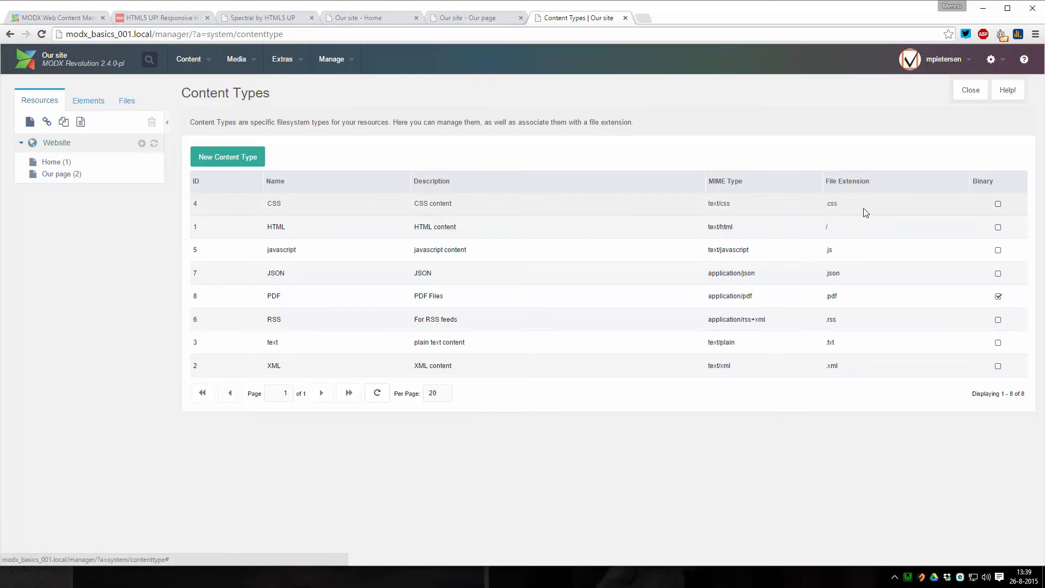
Clear the MODX site cache and close the console
mouse_move(339, 58)
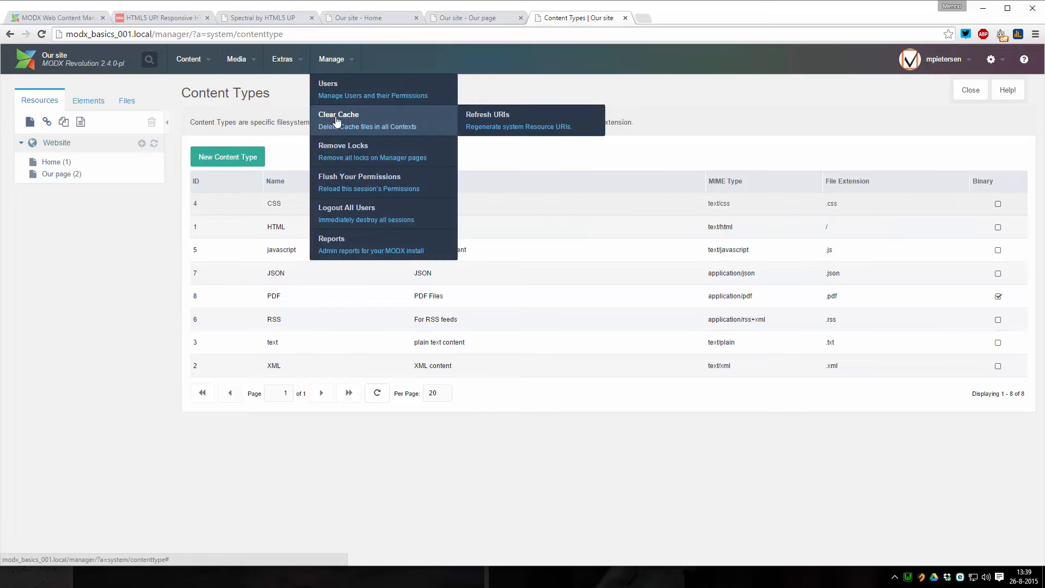
click(339, 119)
click(661, 401)
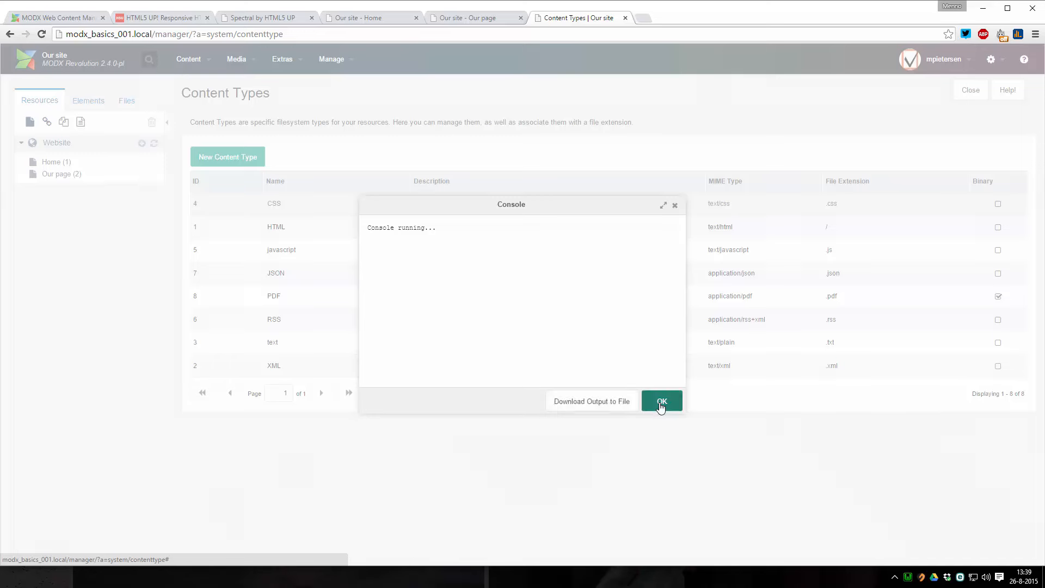
Reload the Our page preview, and load it without the extension at modx_basics_001.local/our-page
click(467, 17)
key(F5)
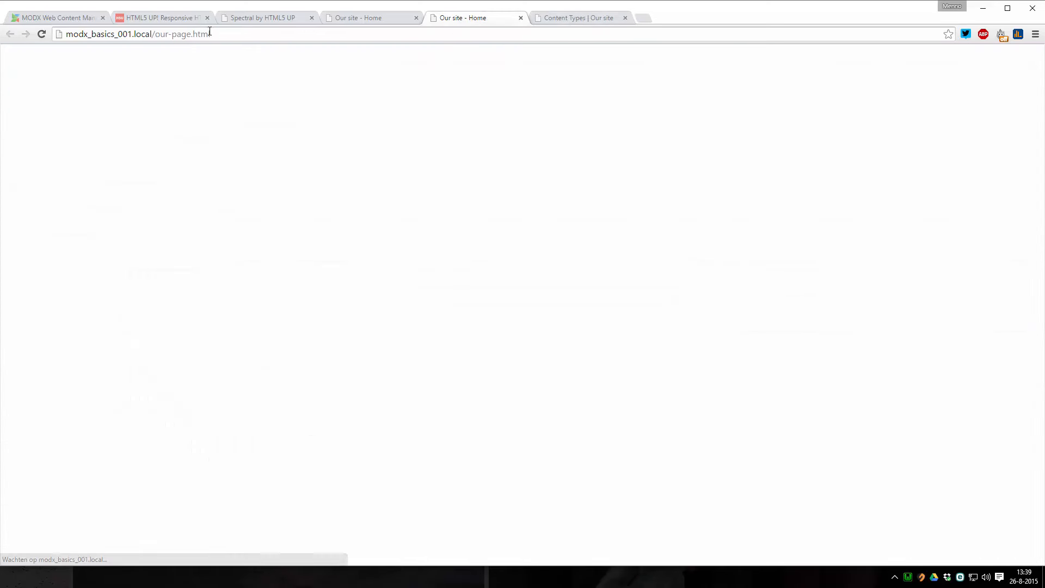
drag(217, 34, 177, 35)
key(BackSpace)
key(BackSpace)
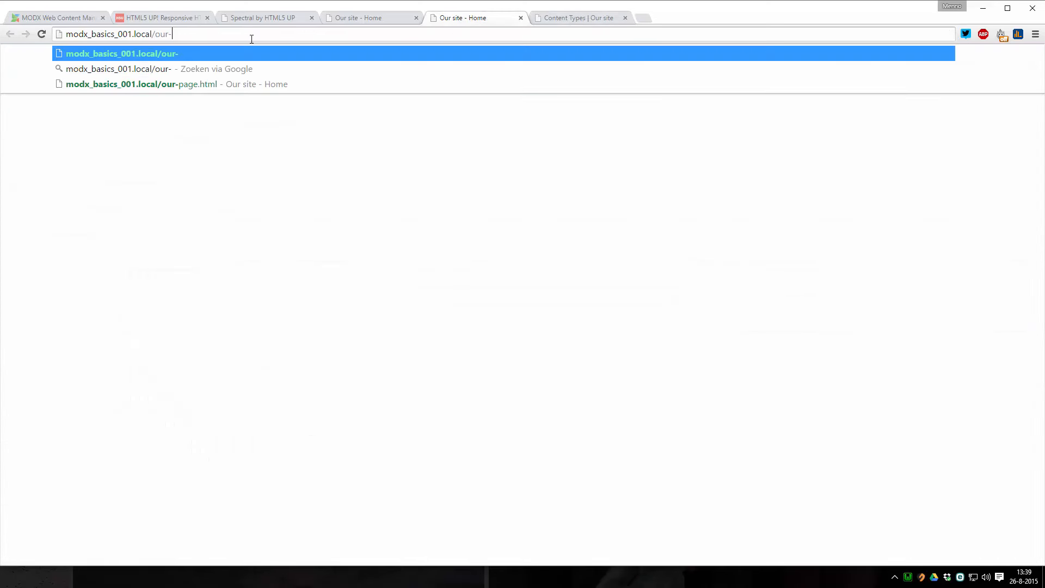
text(page)
key(Return)
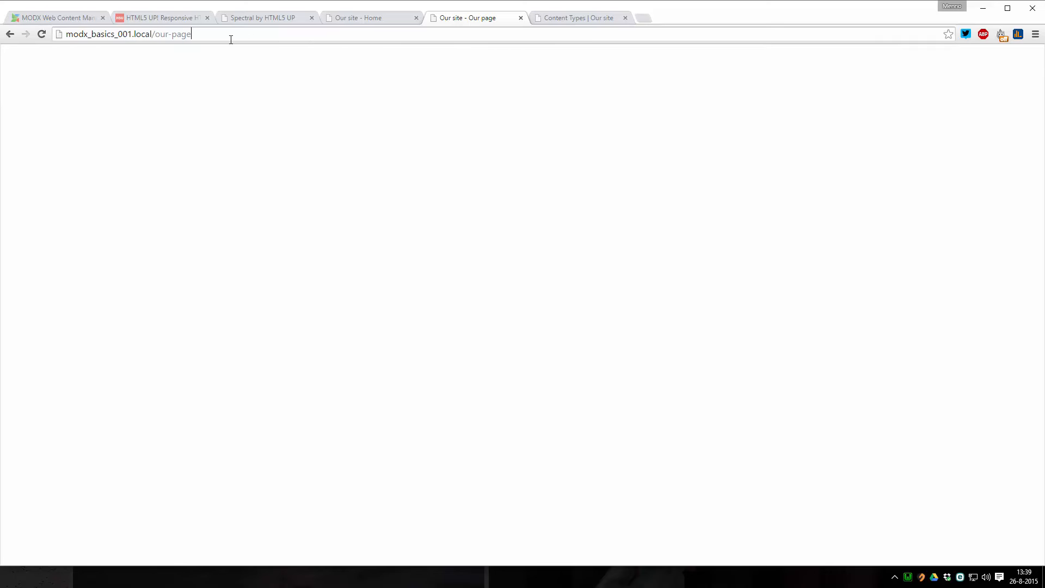
Test the page's address with a trailing slash and again as modx_basics_001.local/our-page.html
text(/)
key(Return)
key(BackSpace)
text(.html)
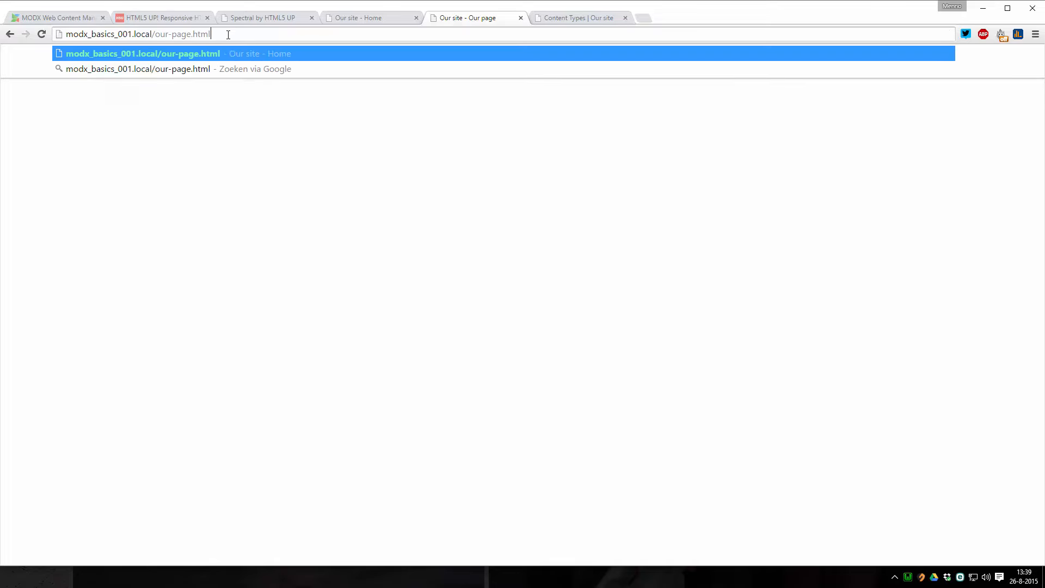
key(Return)
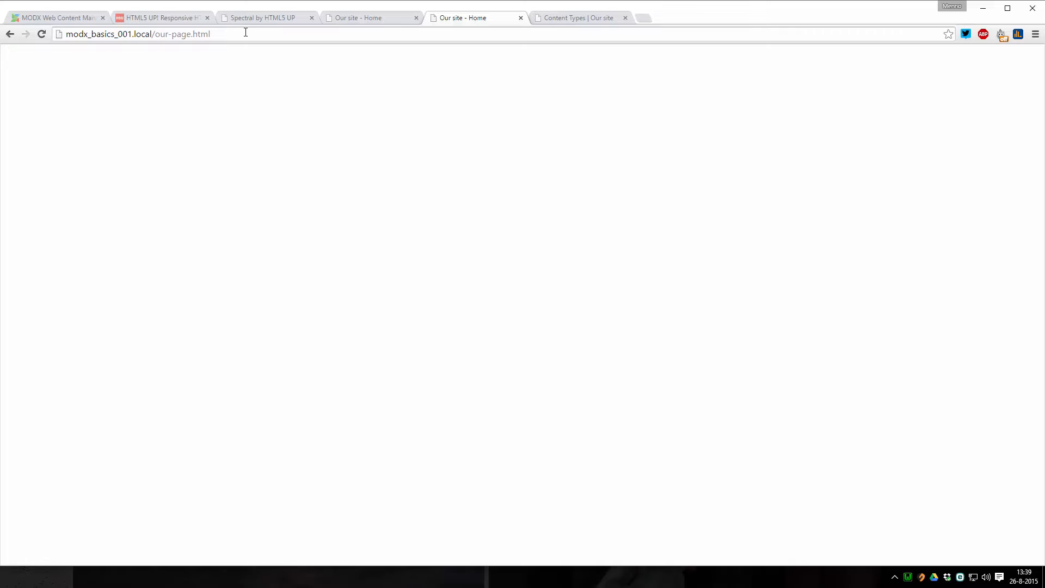
Open the Our page resource in the manager, view it in a new tab, and check the ending of its address
click(599, 19)
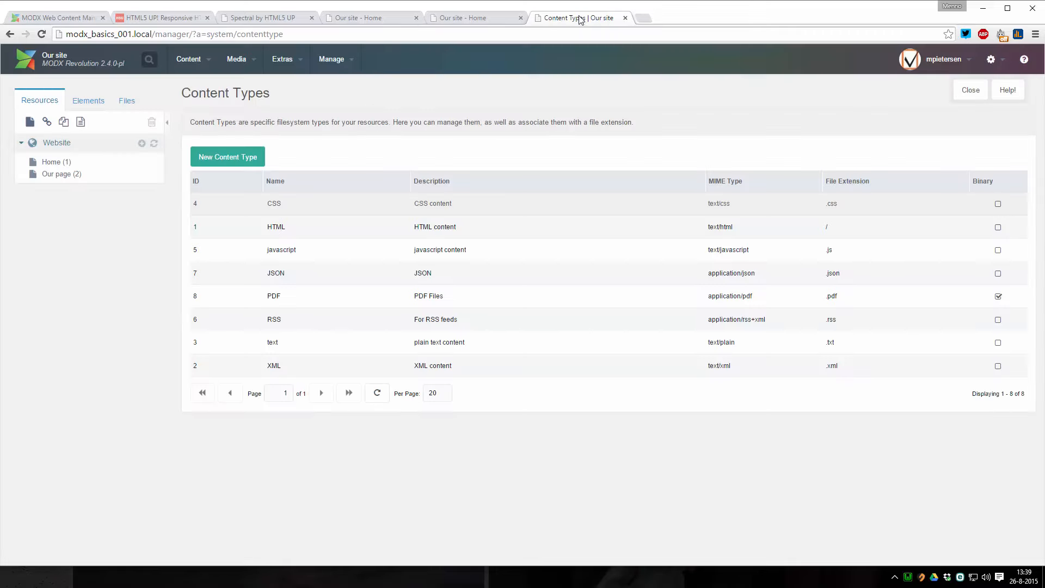
click(64, 172)
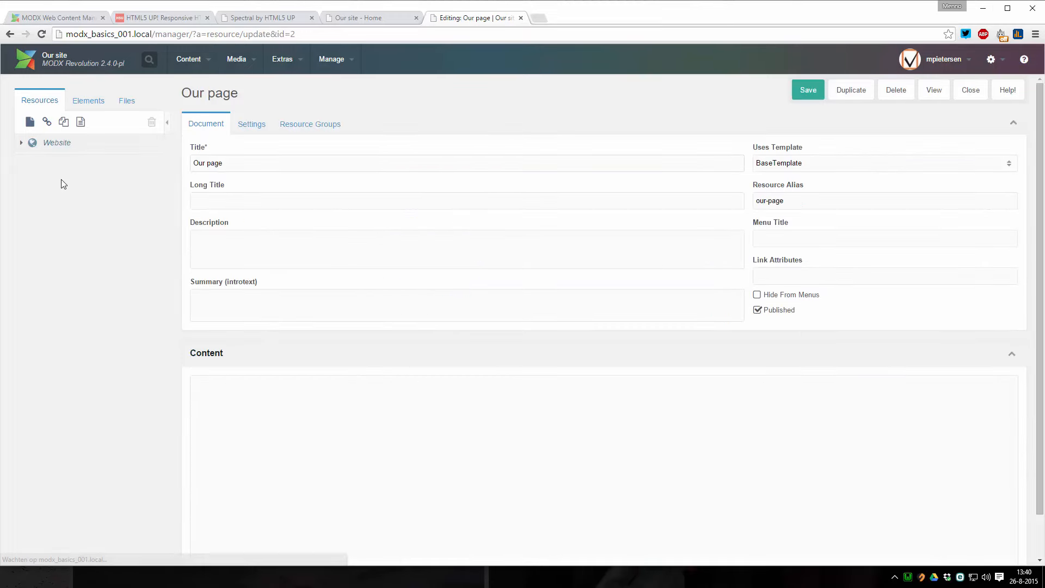
click(930, 92)
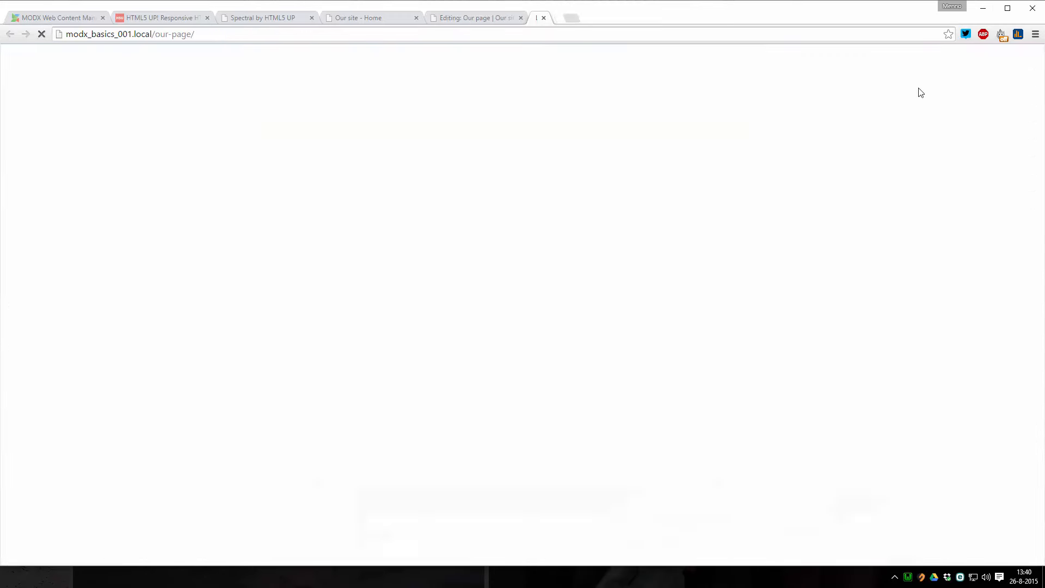
mouse_move(208, 34)
mouse_down()
mouse_move(163, 40)
mouse_move(190, 36)
mouse_up()
click(211, 35)
click(202, 38)
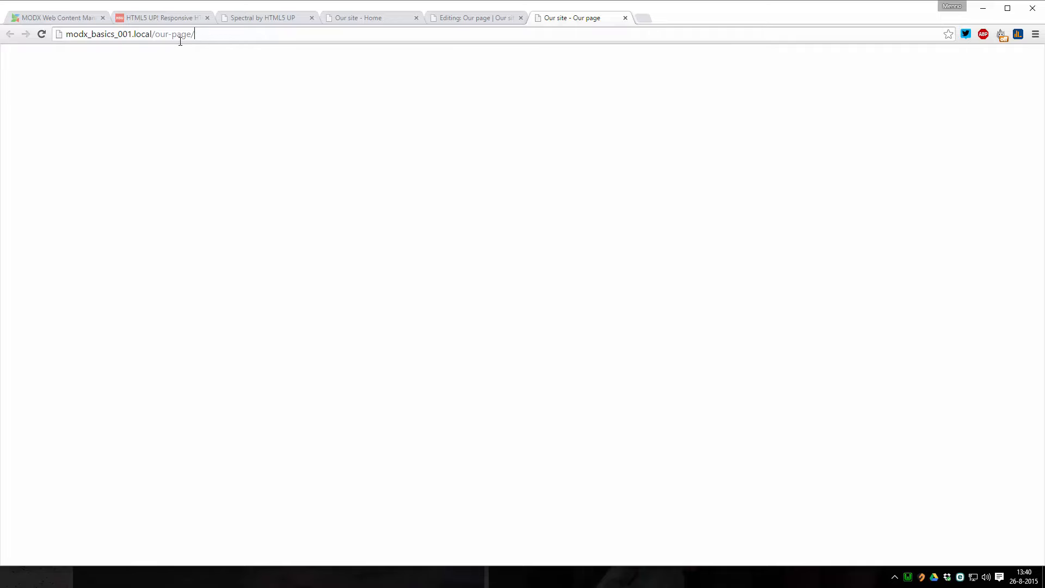
drag(194, 35, 157, 36)
click(452, 18)
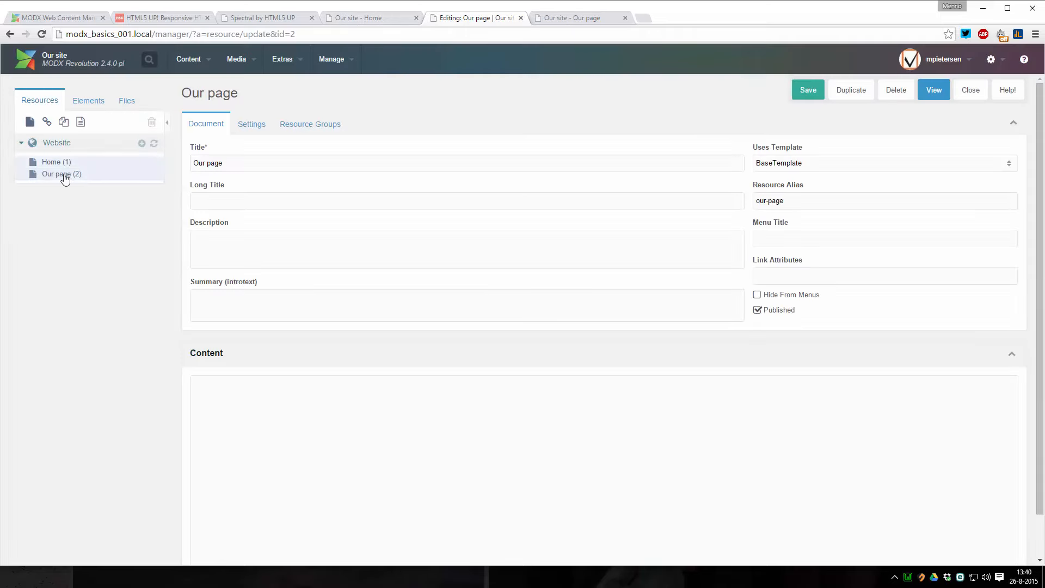
click(566, 20)
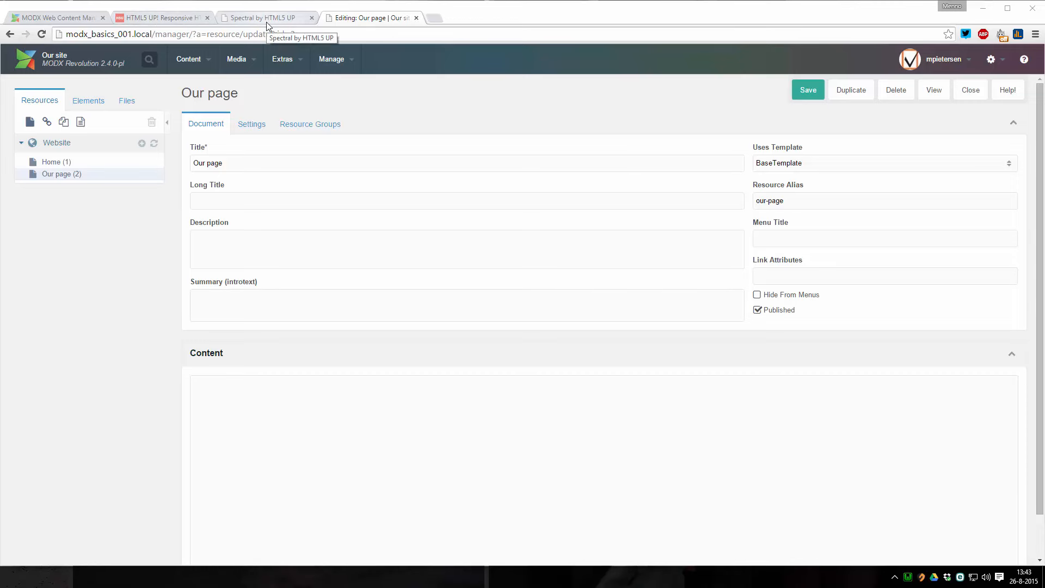
Find the Spectral template in the html5up.net list and look through its locally opened copy
click(164, 18)
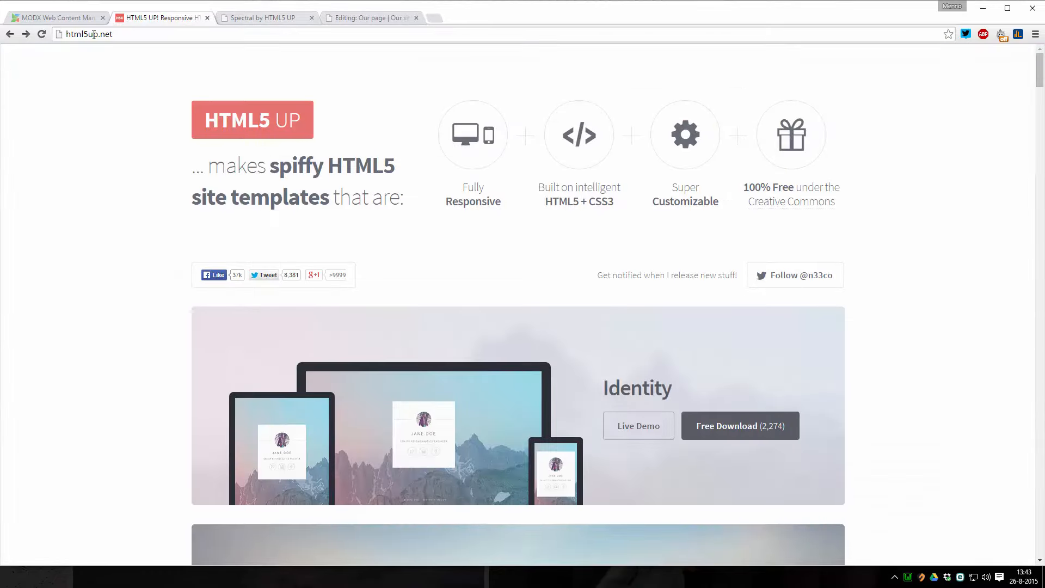
scroll(387, 330, down, 20)
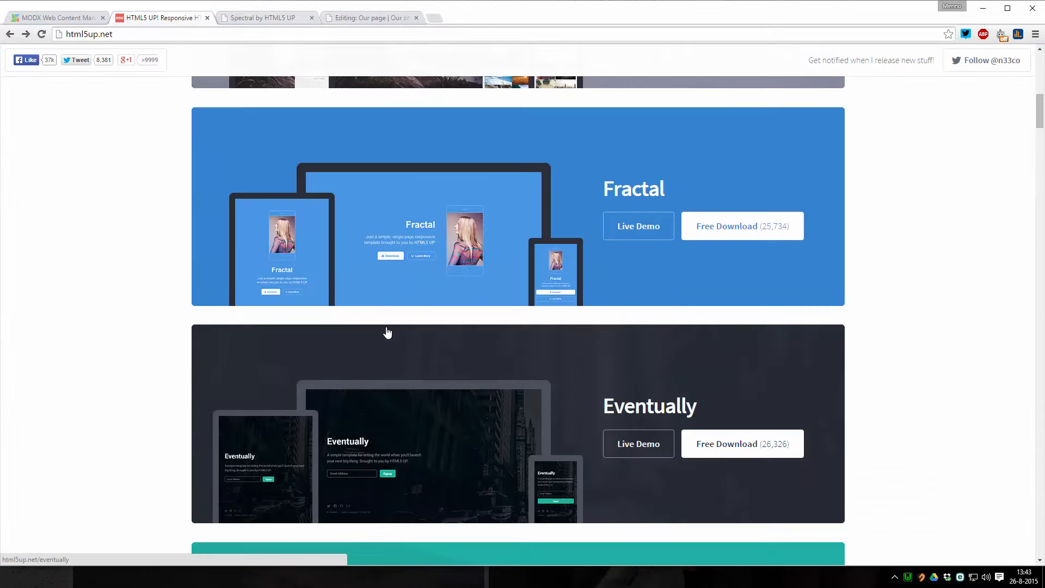
scroll(387, 330, down, 2)
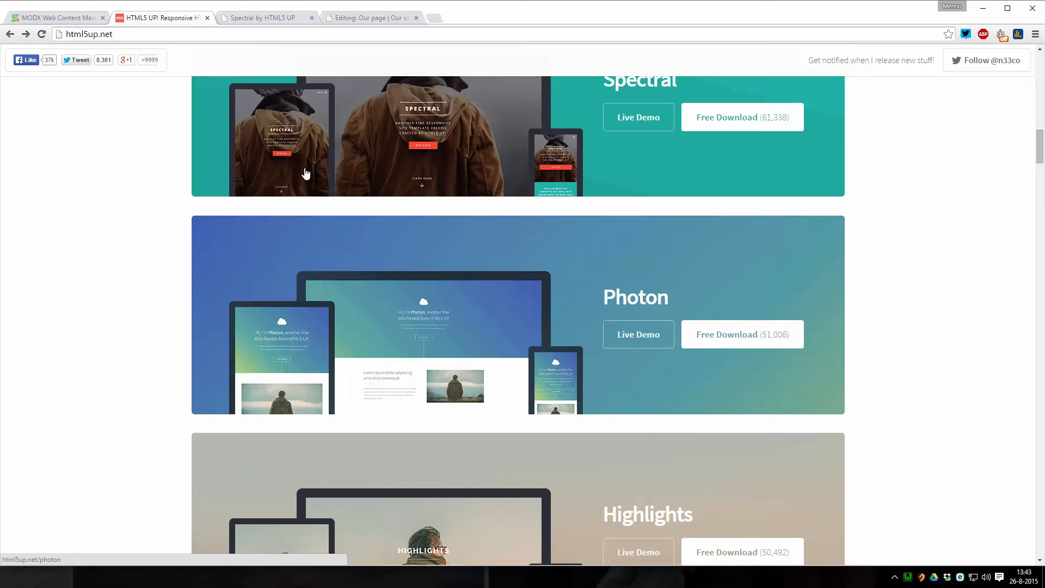
scroll(283, 164, up, 4)
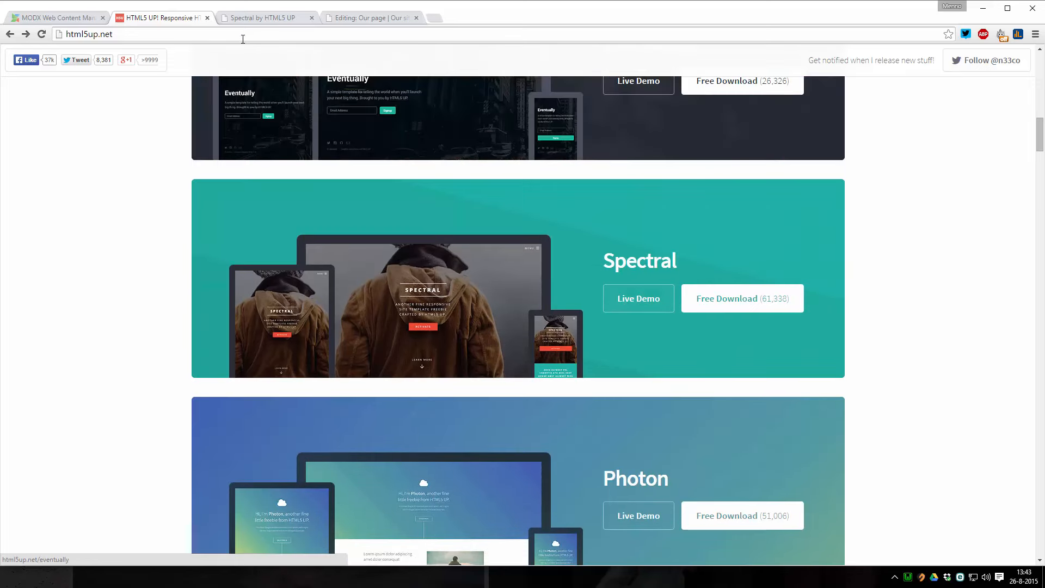
click(254, 19)
scroll(533, 273, down, 5)
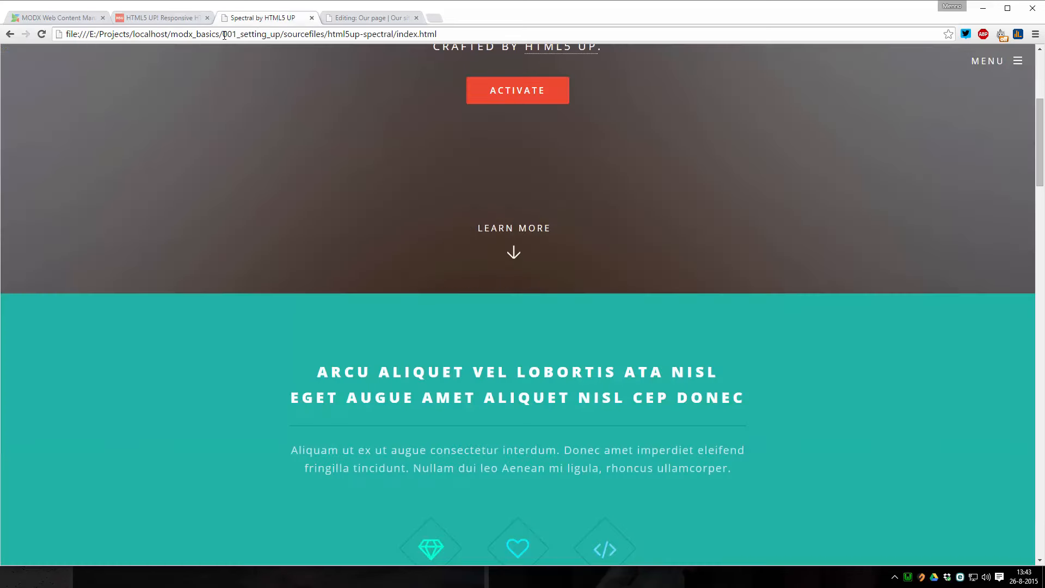
click(163, 19)
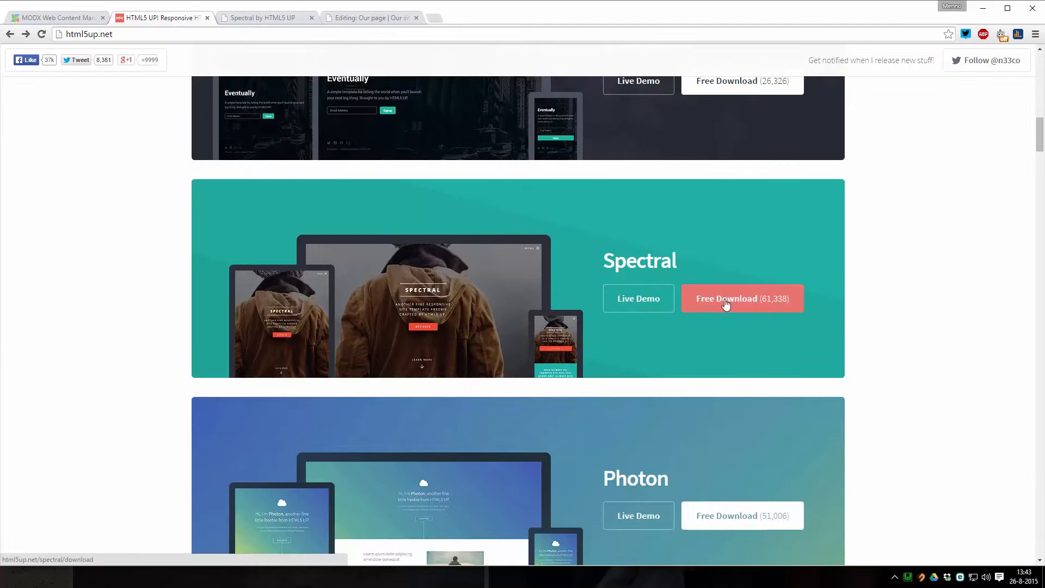
Switch to File Explorer, inspect the html5up-spectral folder inside sourcefiles, and return to the 001_setting_up folder
key(alt+Tab)
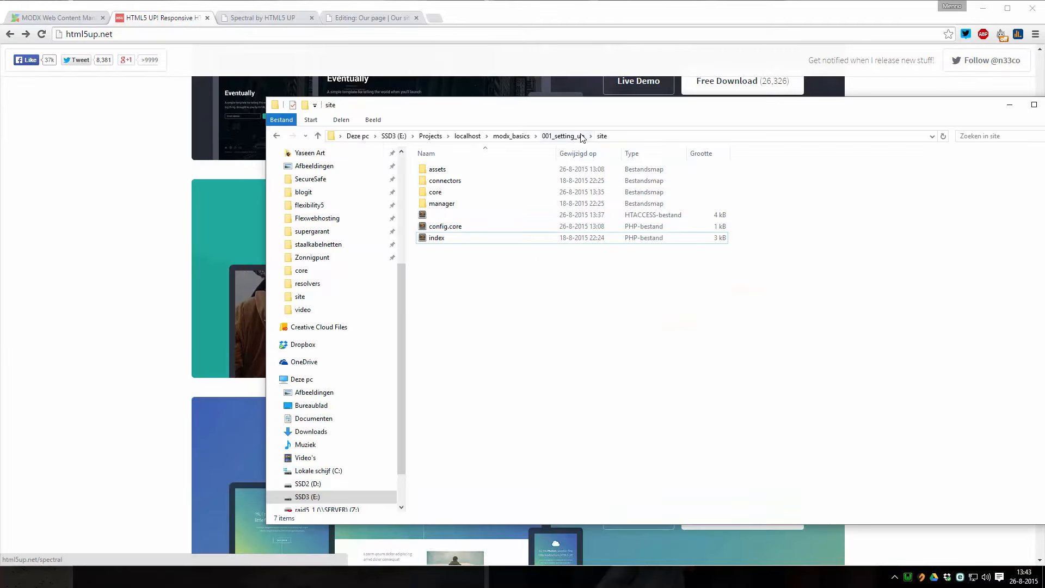
click(563, 136)
double_click(442, 180)
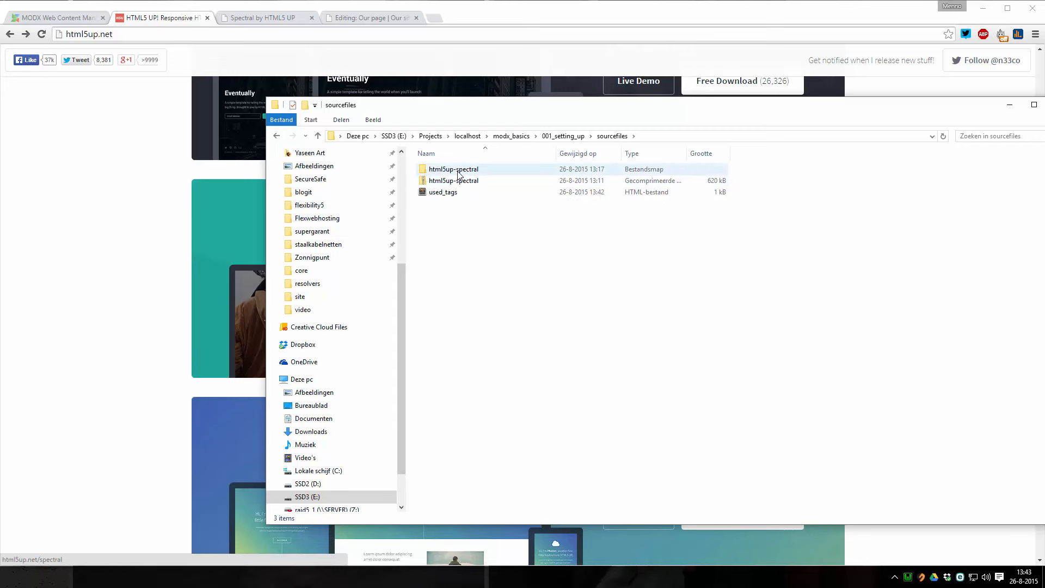
double_click(459, 173)
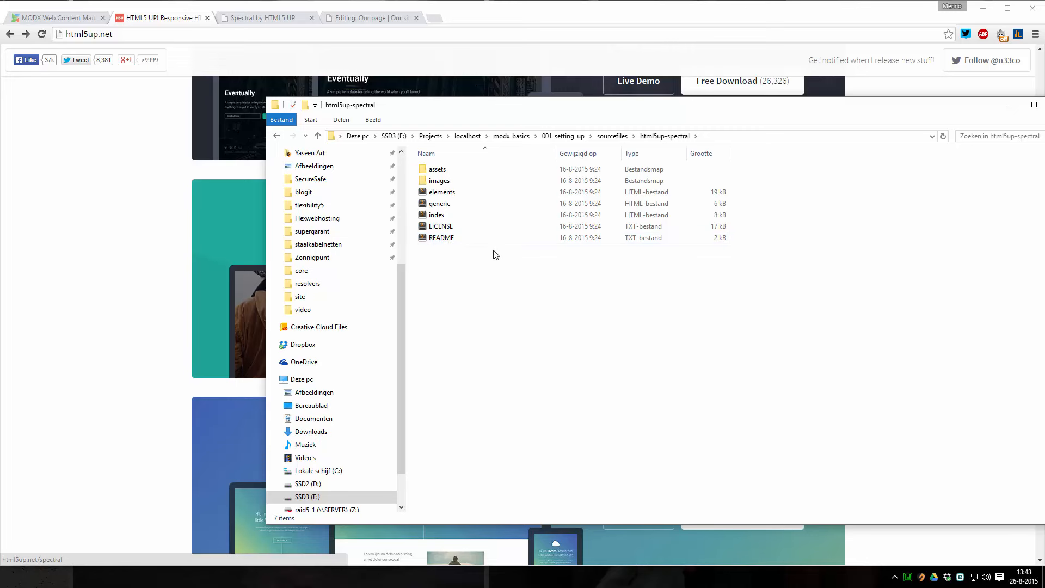
click(612, 136)
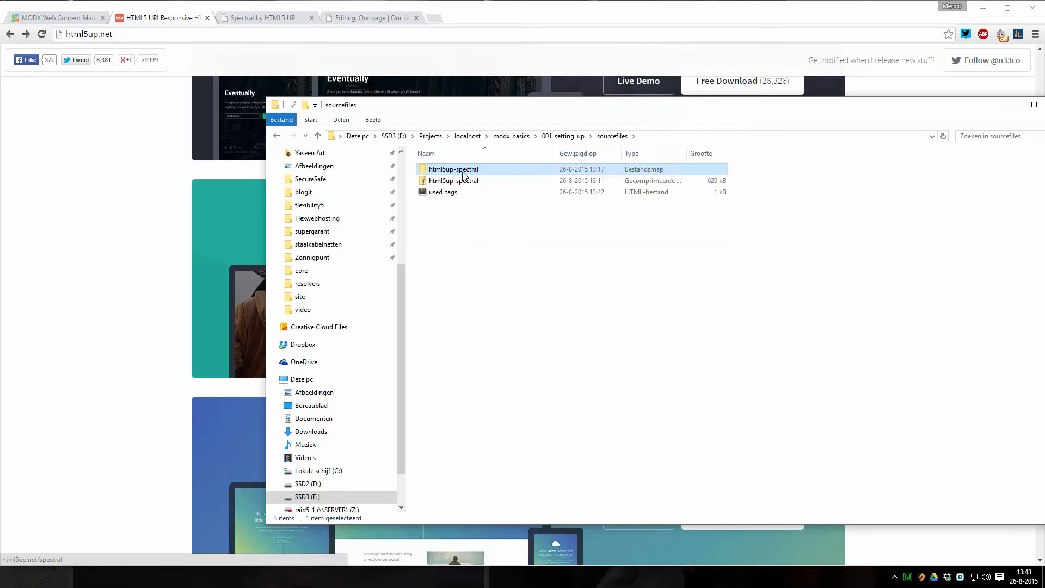
click(562, 136)
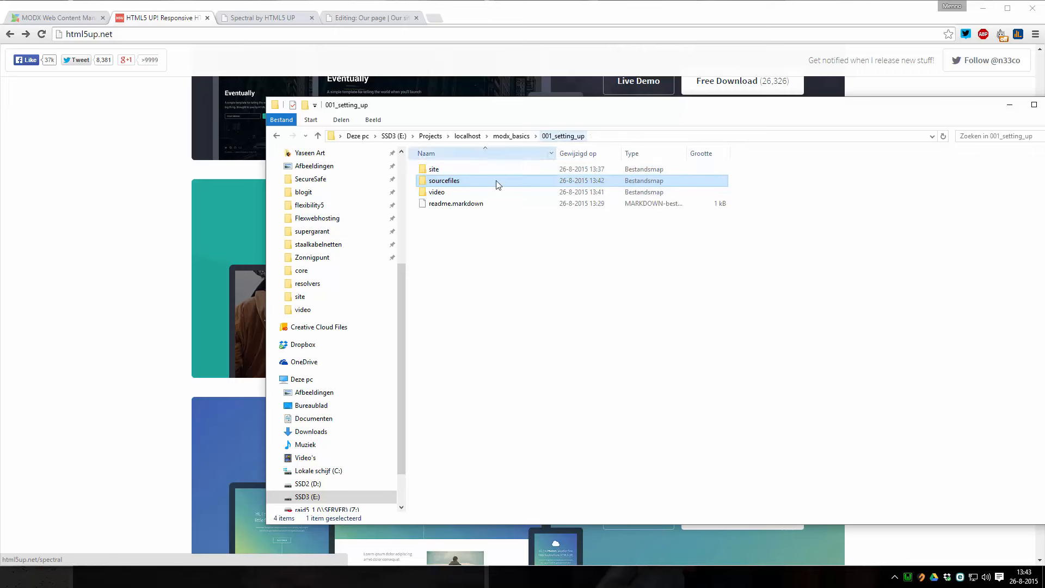
Paste the copied html5up-spectral folder into site/assets/components
double_click(434, 170)
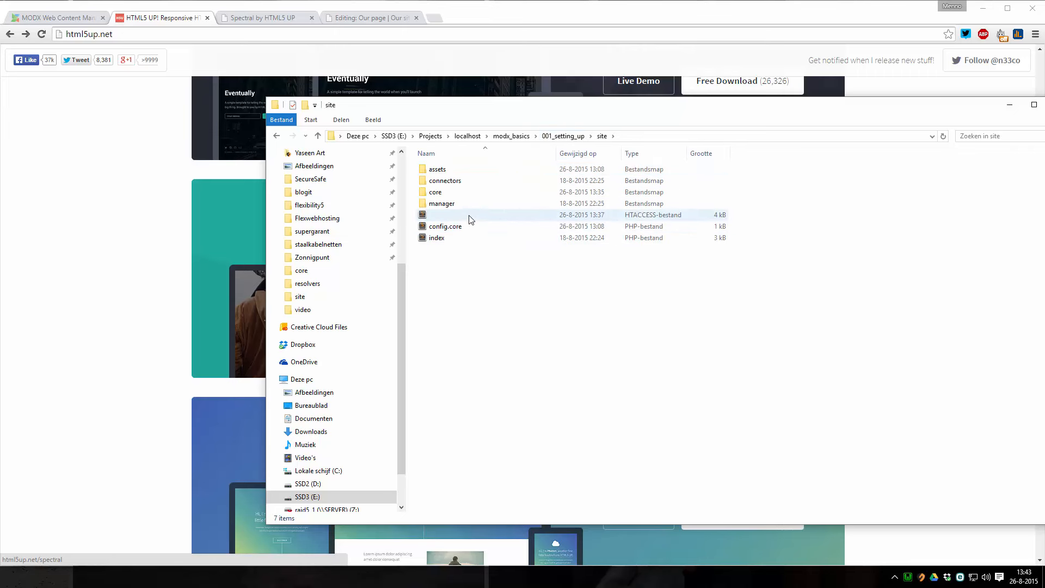
click(445, 170)
double_click(445, 171)
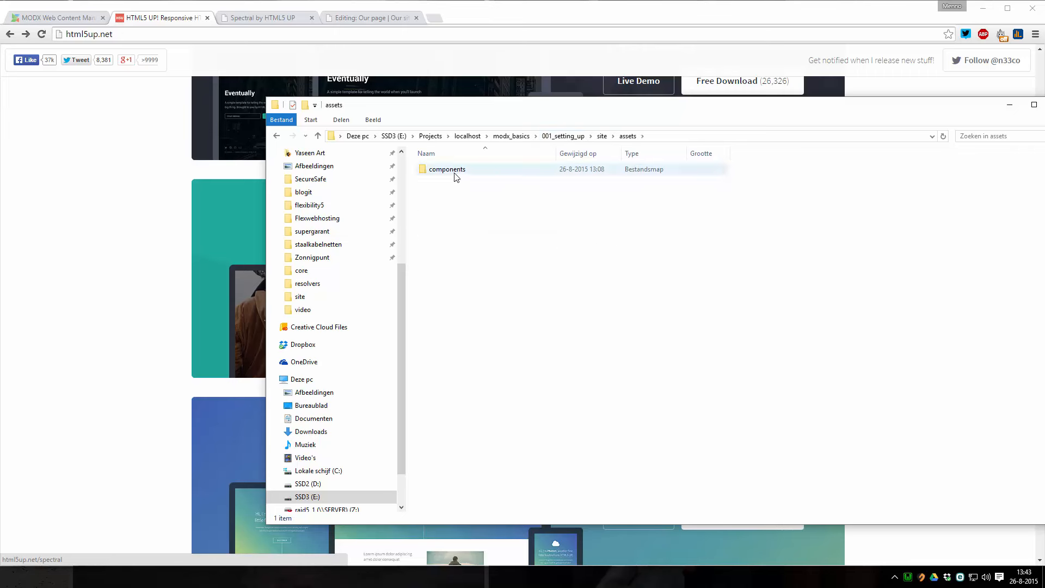
double_click(452, 173)
right_click(462, 235)
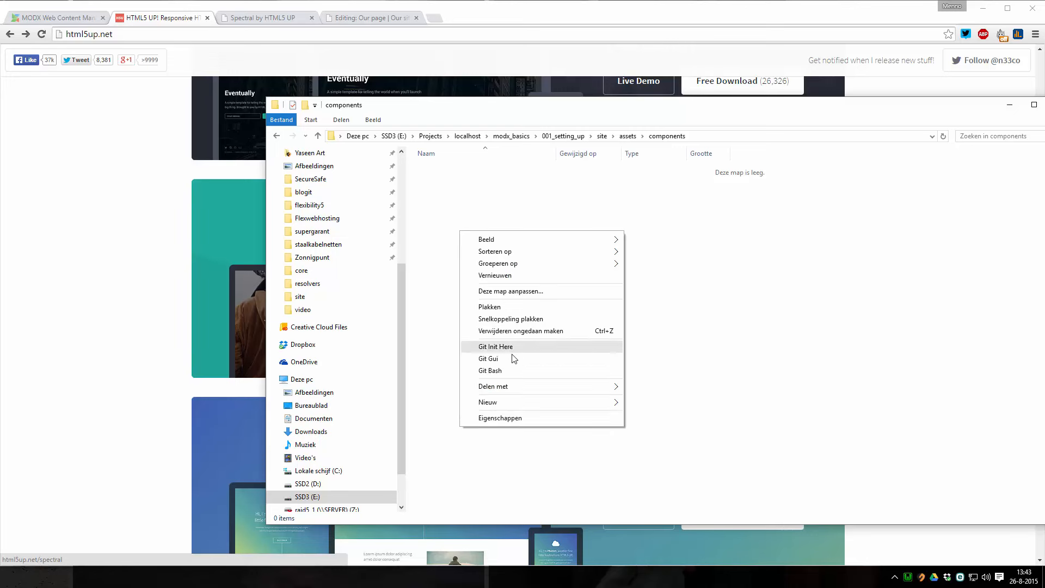
mouse_move(521, 403)
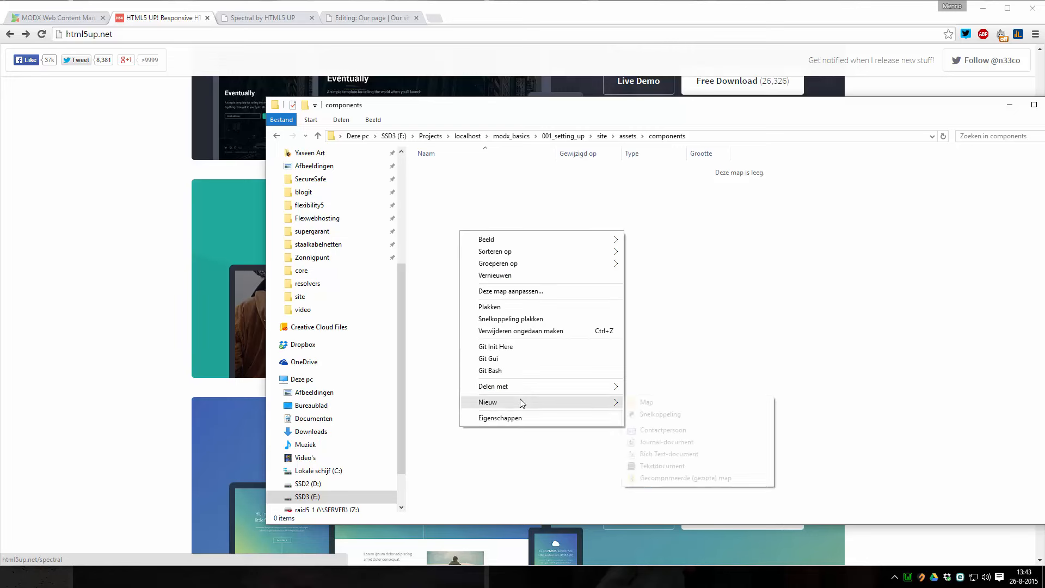
click(446, 186)
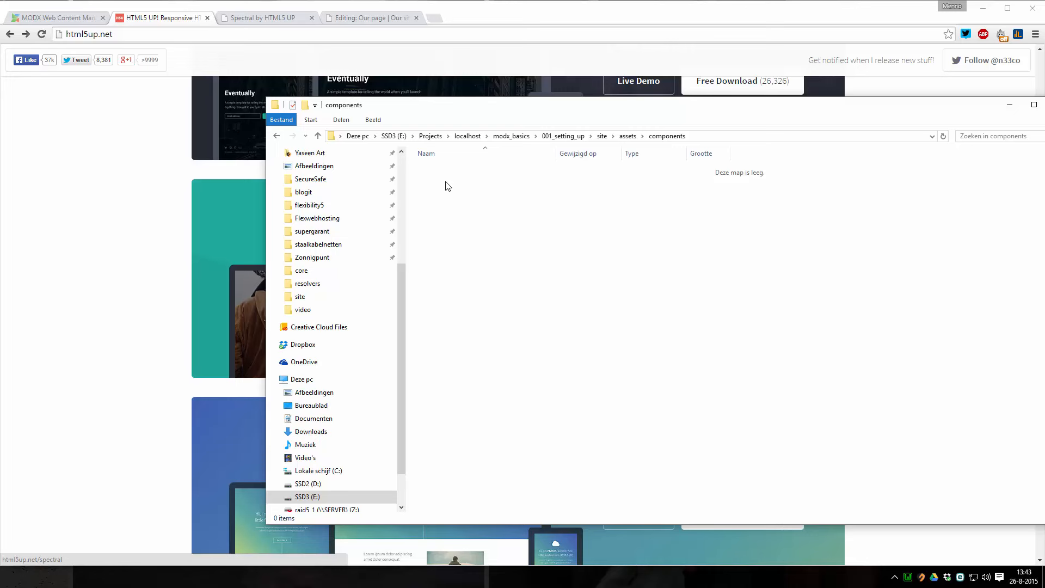
key(ctrl+v)
click(451, 216)
Rename the html5up-spectral folder in components as our-site
click(457, 175)
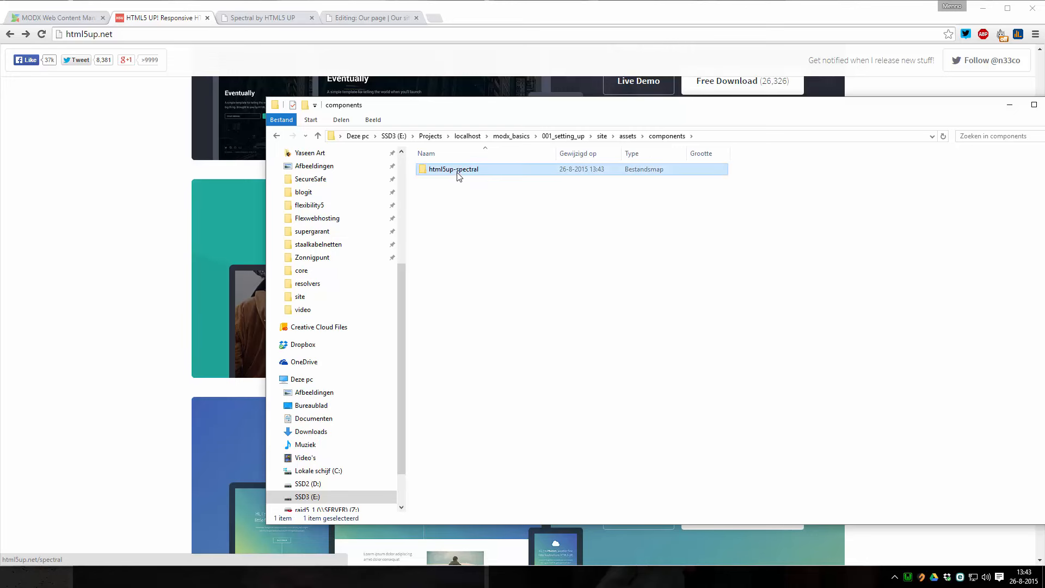
click(457, 175)
text(our-site)
key(ctrl+a)
click(450, 218)
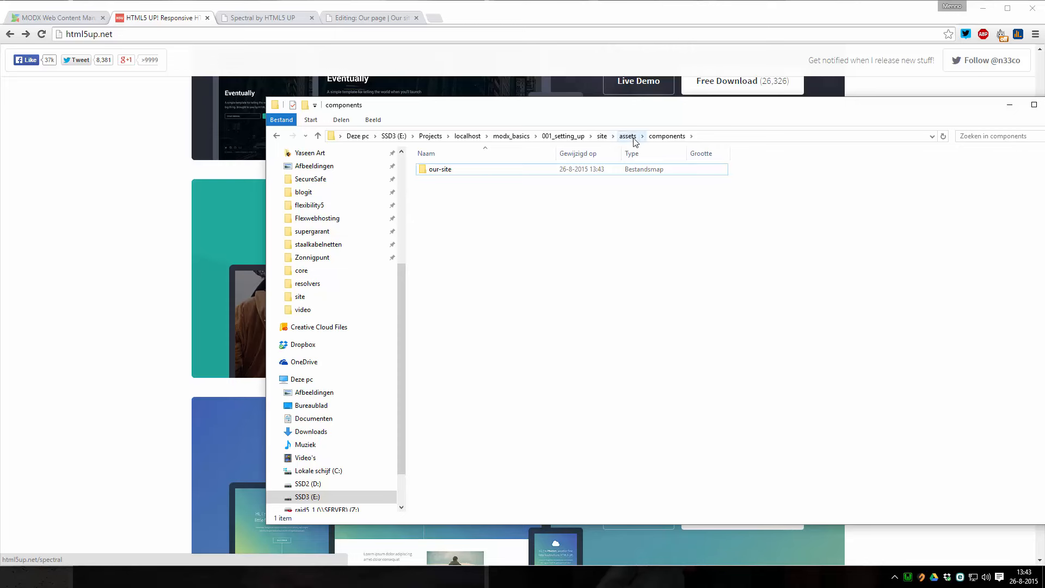
Look through the our-site folder, including its assets and sass subfolders, and return to the our-site folder
double_click(442, 170)
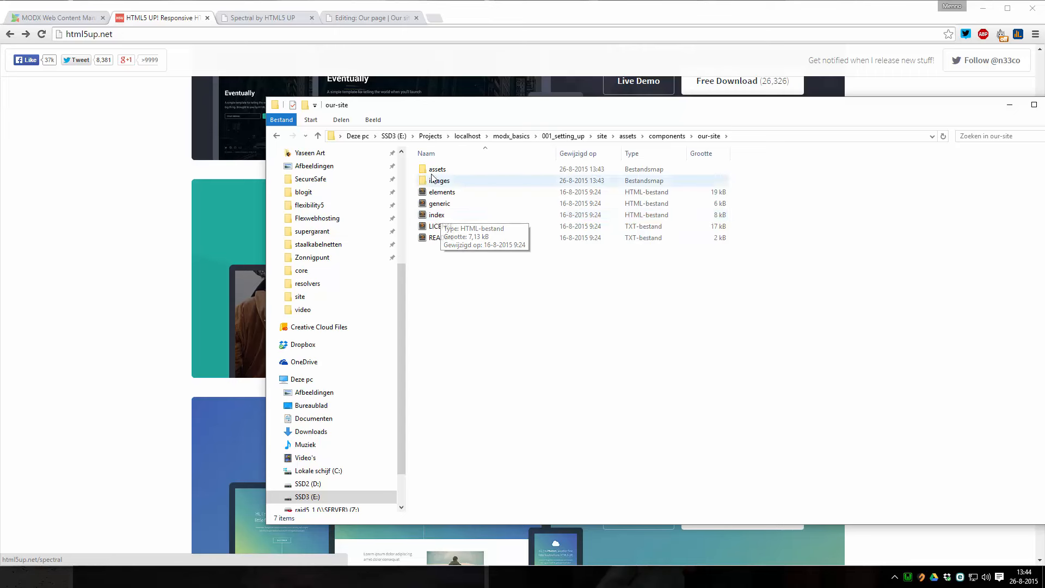
double_click(601, 169)
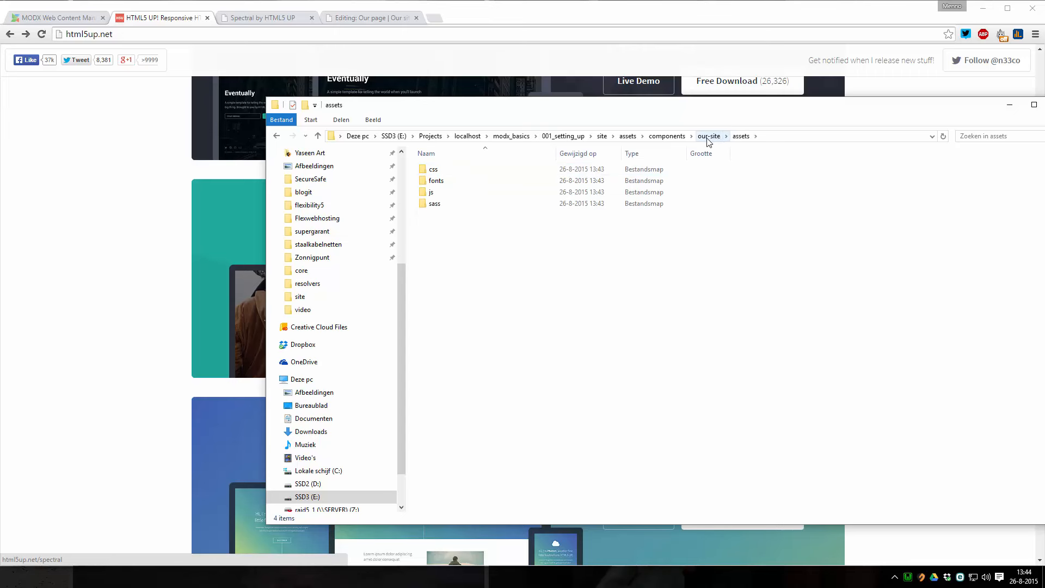
double_click(435, 204)
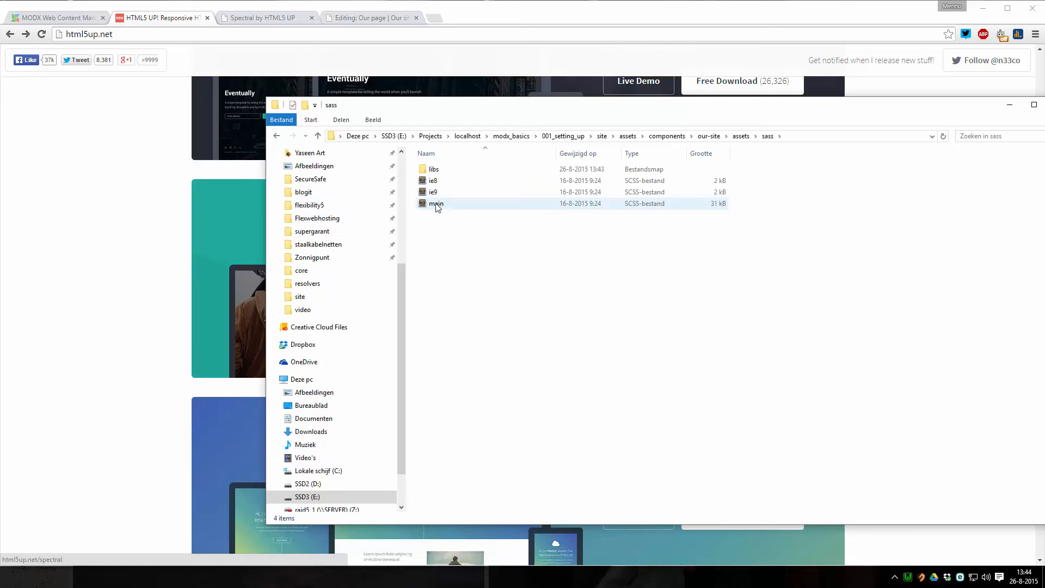
click(743, 137)
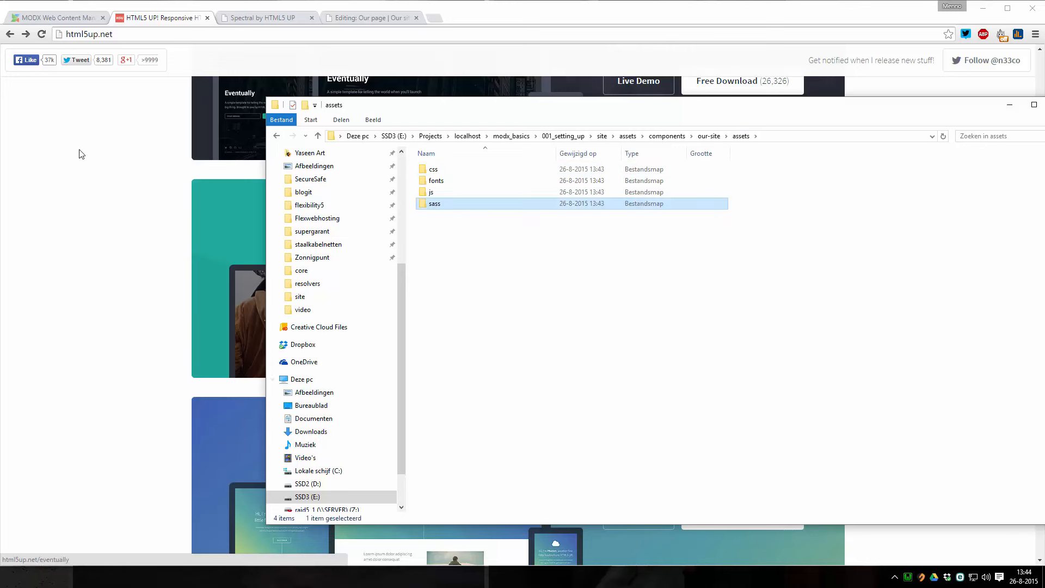
click(708, 136)
Open the README file of our-site in Sublime Text, skim its credits, close it, and return to File Explorer
click(437, 244)
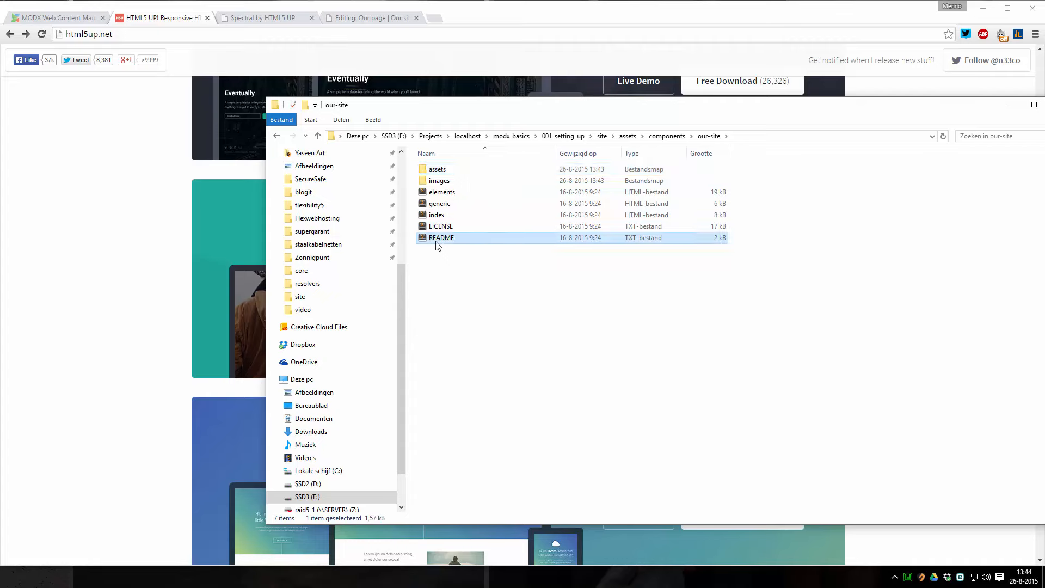
double_click(438, 242)
scroll(435, 241, down, 12)
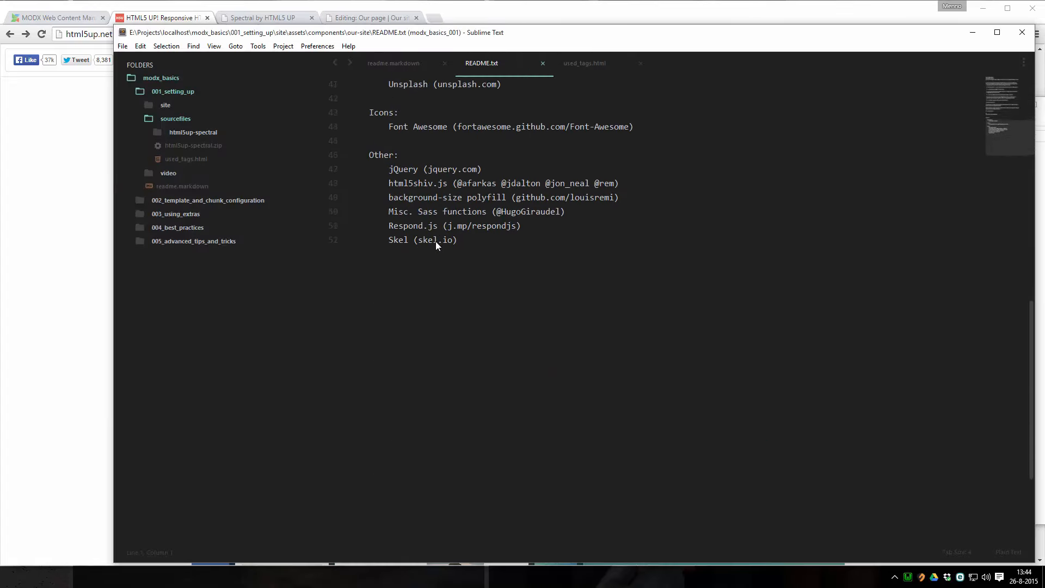
scroll(435, 241, up, 13)
click(542, 63)
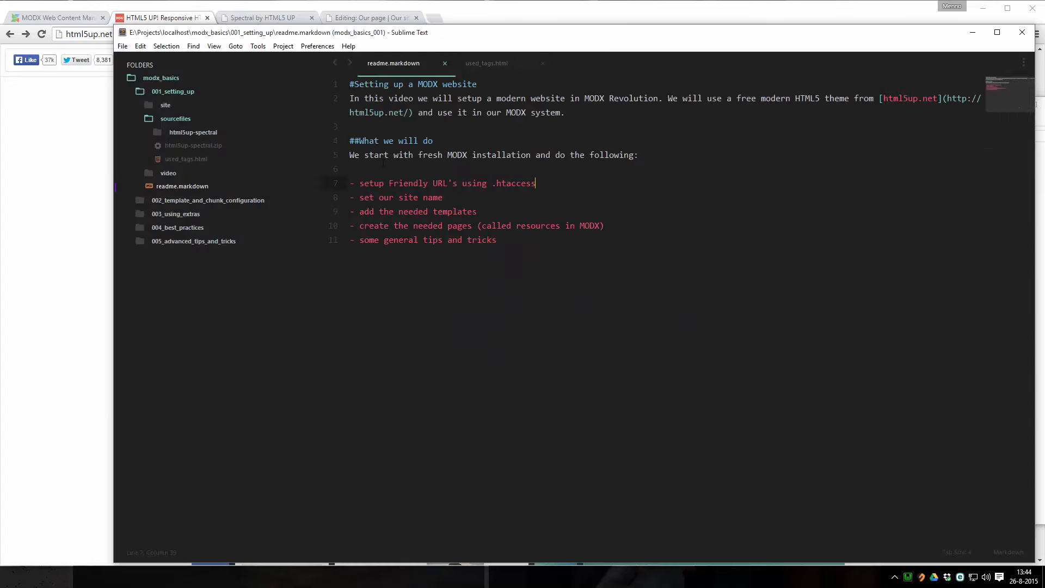
key(alt+Tab)
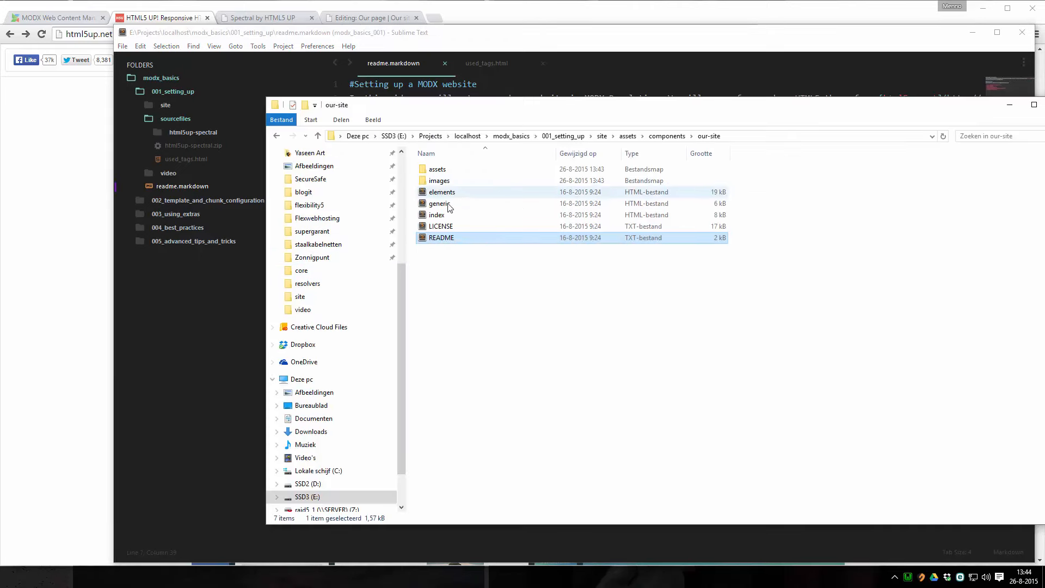
Open our-site's index.html in Sublime Text, review its head, header and section markup, and return to File Explorer
double_click(430, 215)
scroll(550, 285, down, 7)
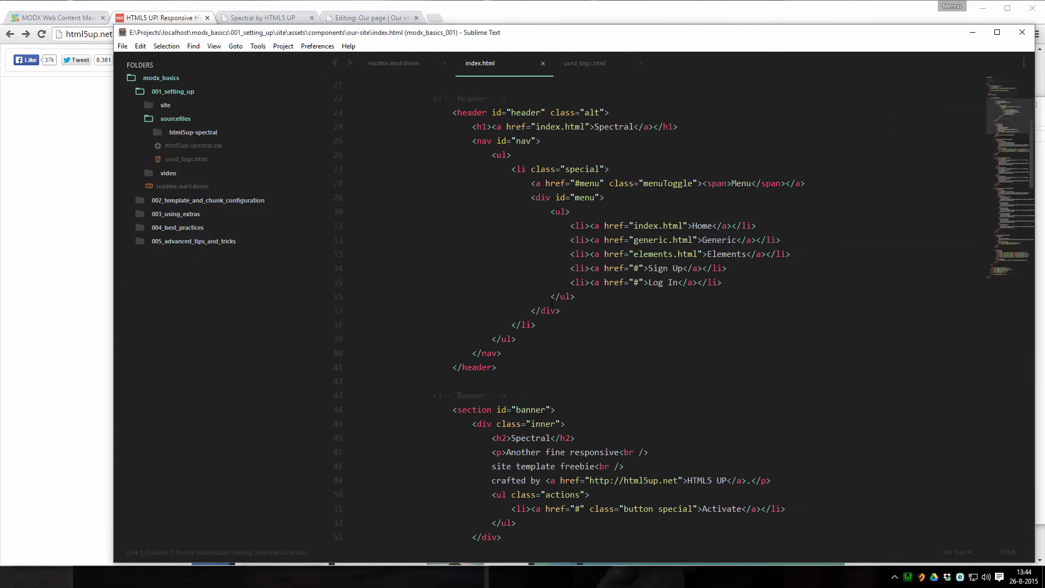
scroll(503, 212, up, 7)
scroll(459, 373, down, 10)
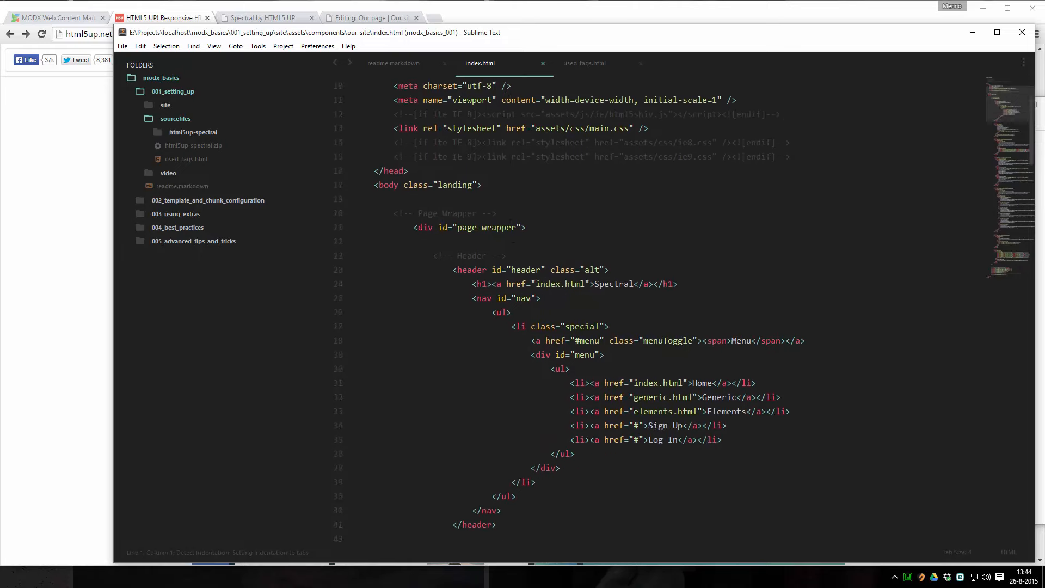
scroll(459, 373, down, 8)
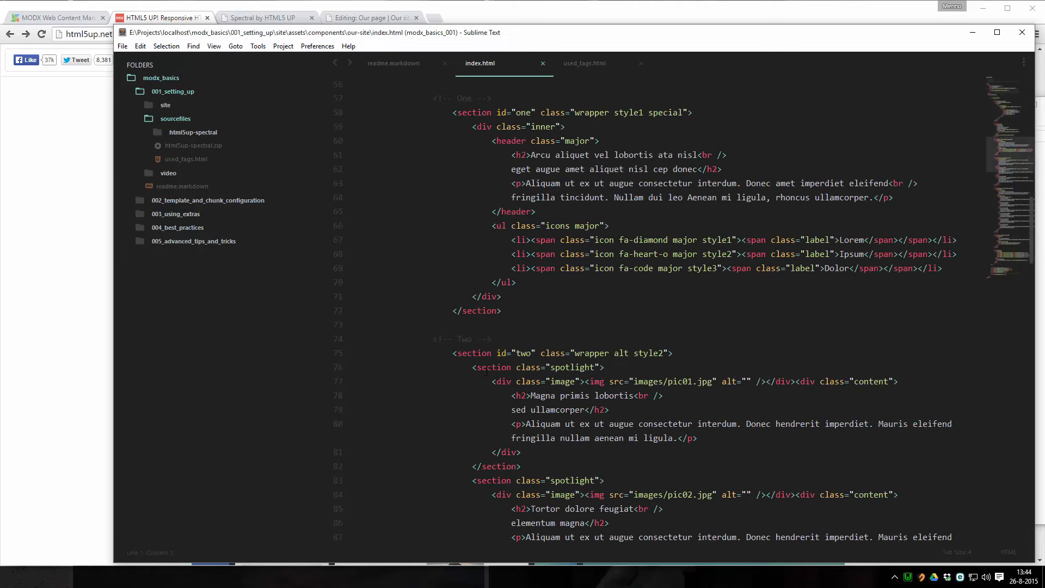
scroll(486, 372, up, 18)
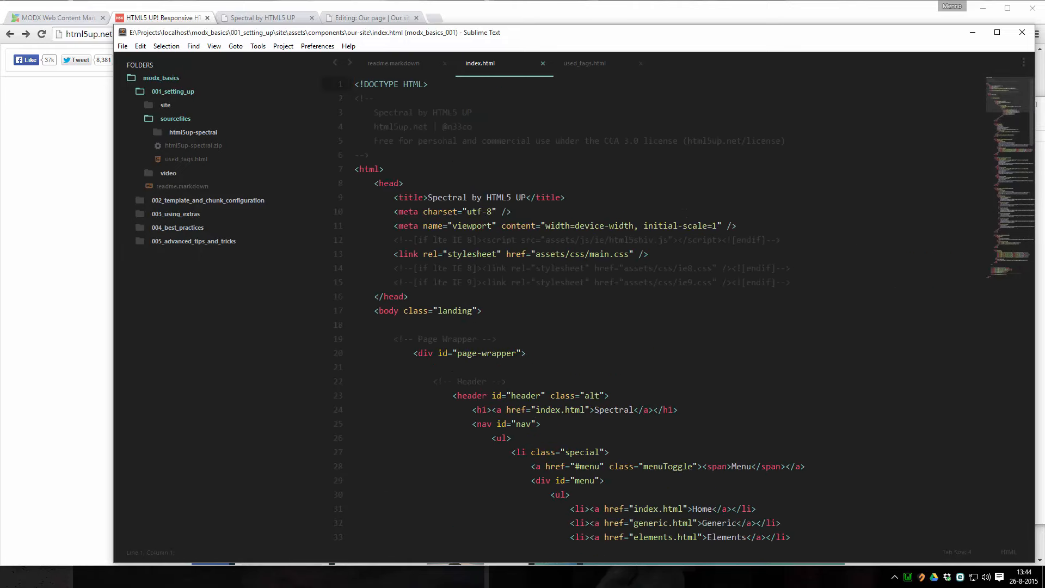
key(alt+Tab)
Open our-site's index.html in a new Chrome tab, look over the page, and return to File Explorer
drag(438, 214, 535, 18)
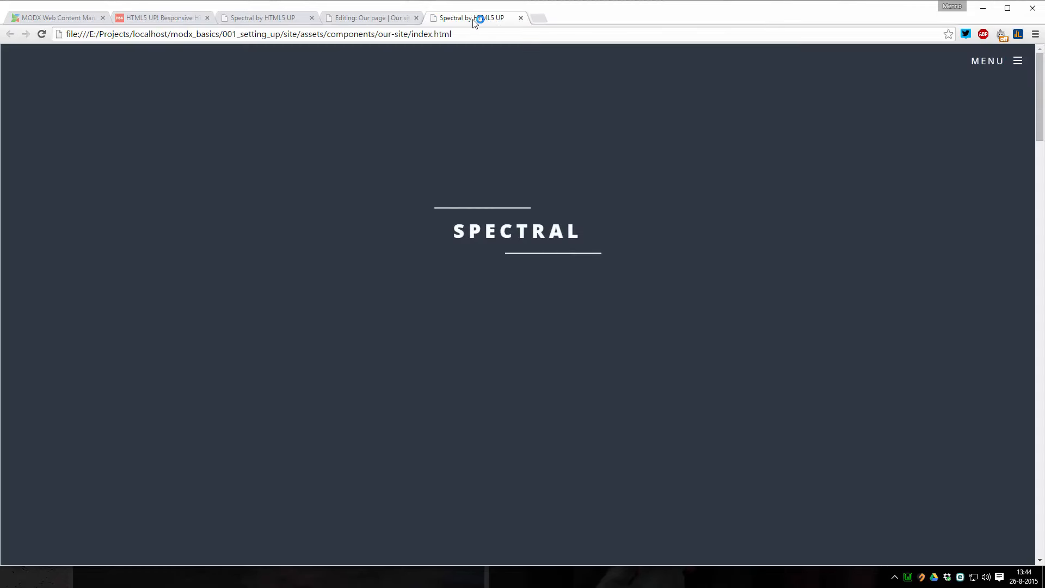
scroll(501, 198, down, 8)
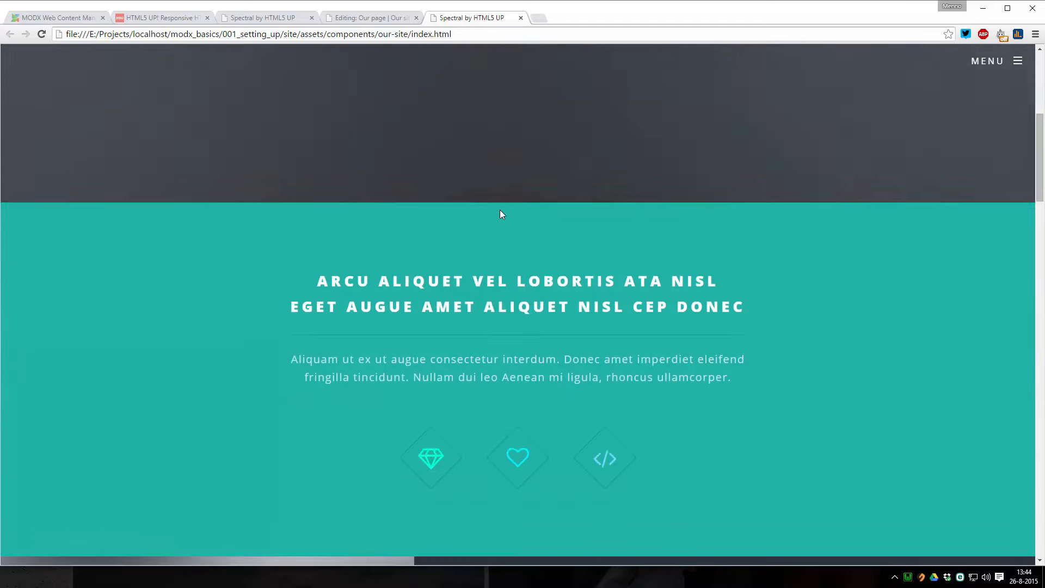
scroll(500, 214, up, 8)
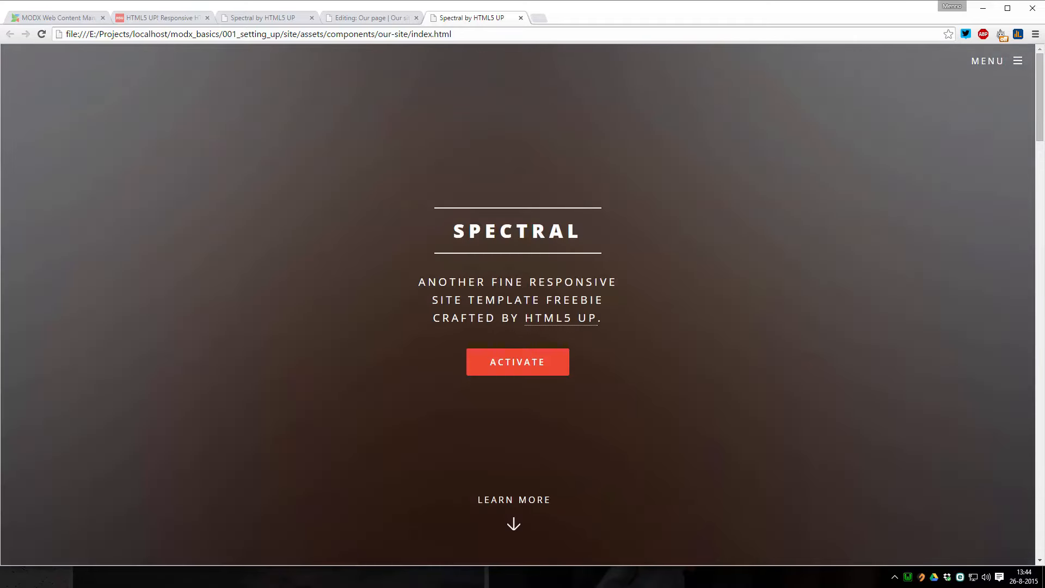
key(alt+Tab)
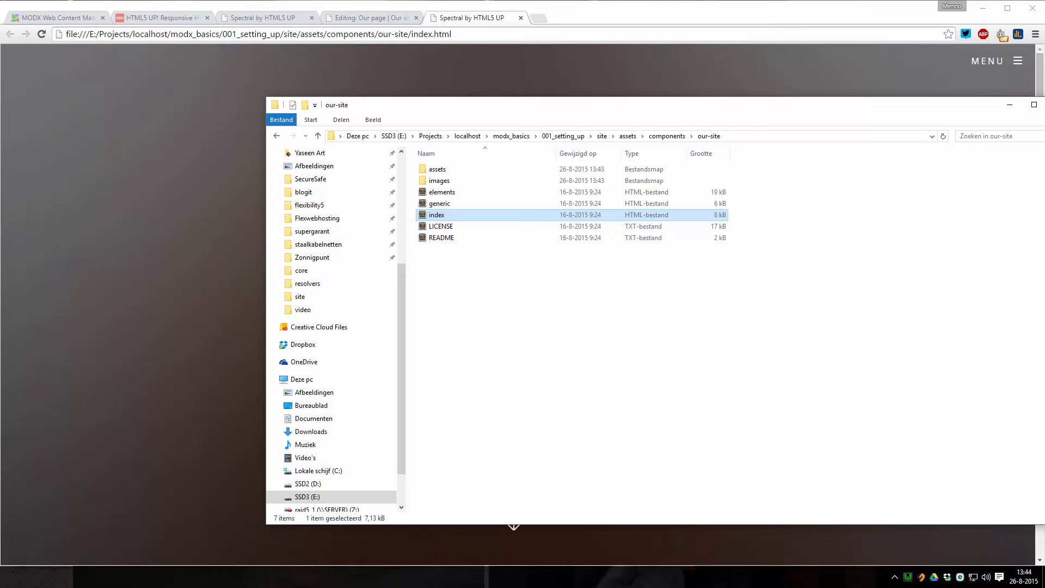
Copy all the code of index.html in Sublime Text and start a new template in the MODX manager in Chrome
double_click(436, 215)
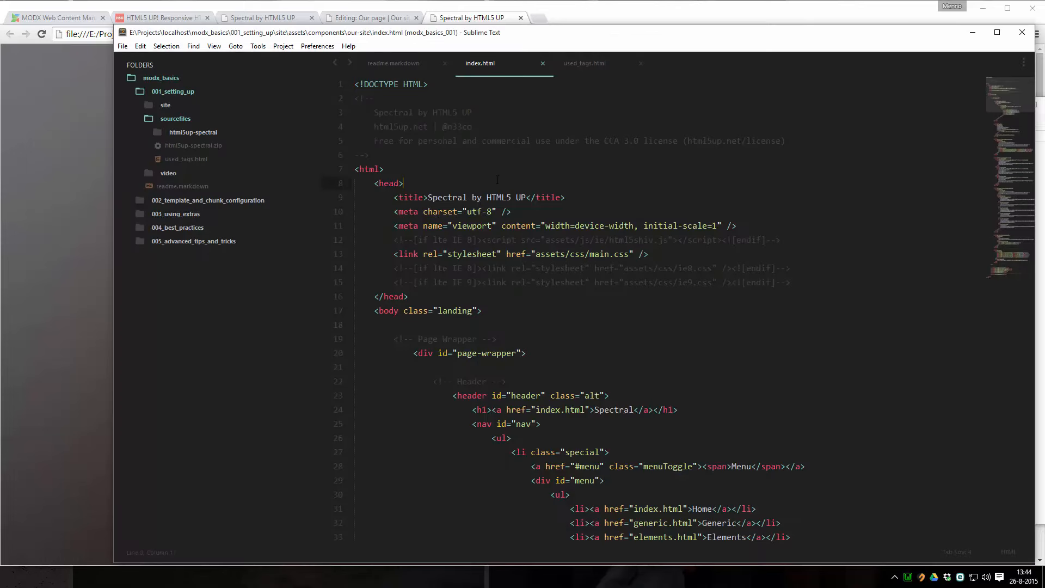
key(ctrl+a)
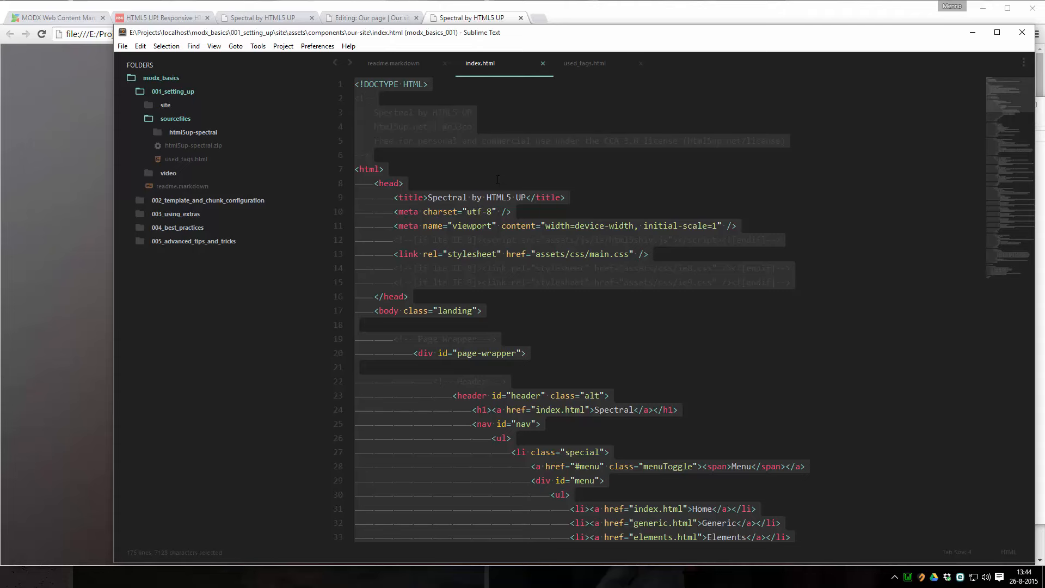
click(305, 18)
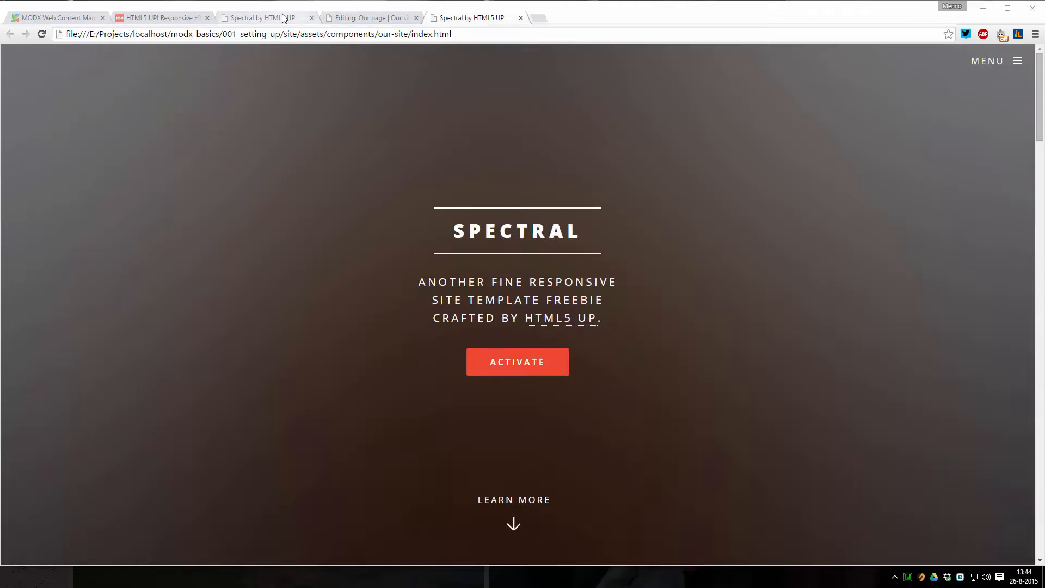
click(370, 18)
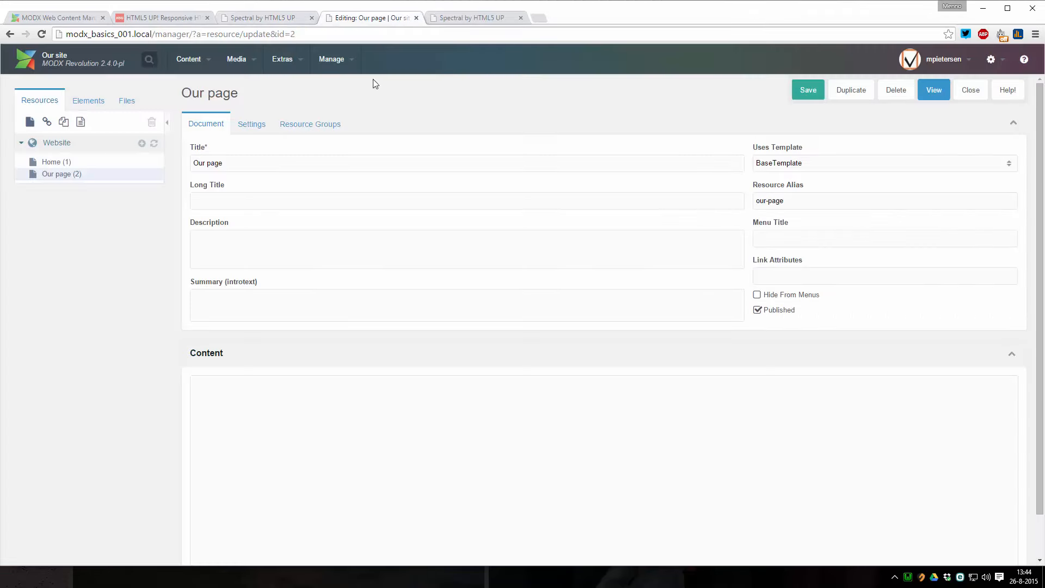
click(81, 106)
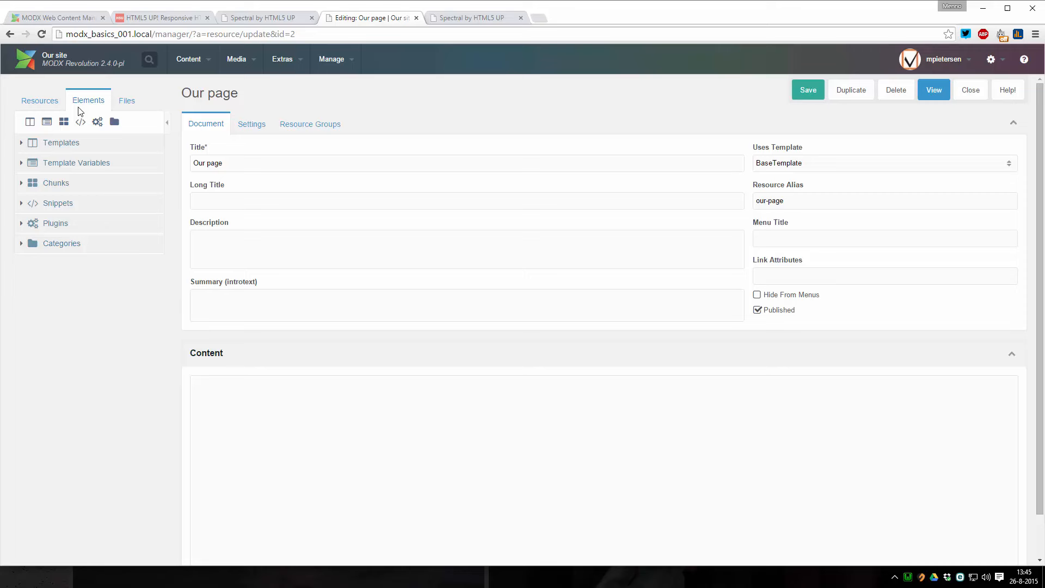
click(22, 143)
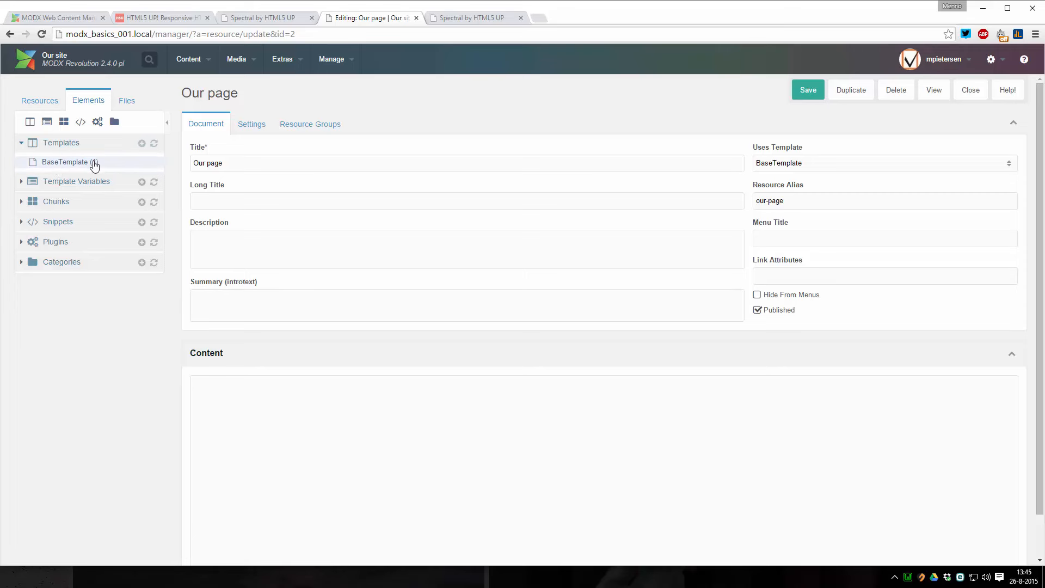
click(142, 144)
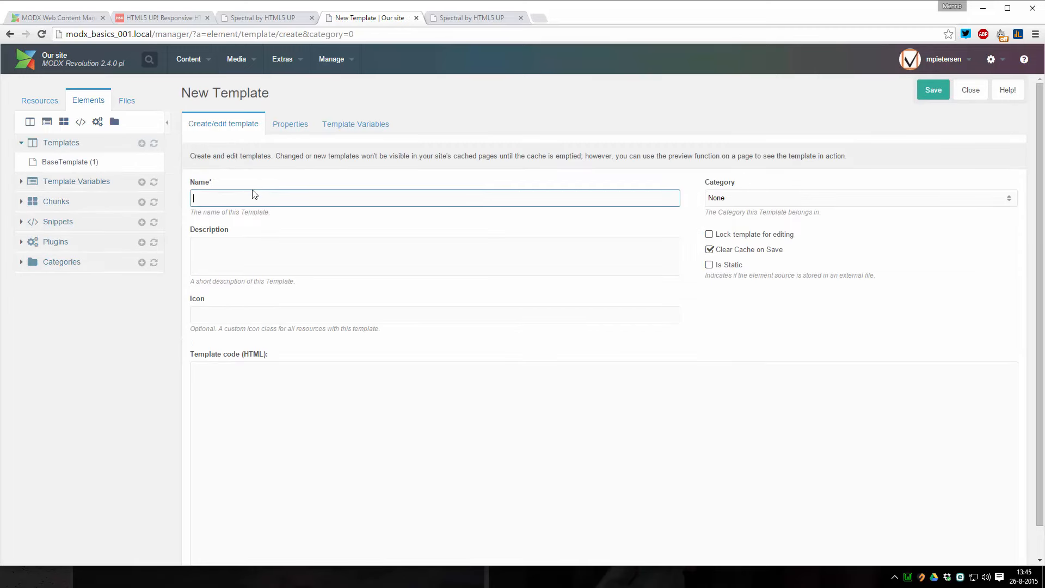
Name the new template Homepage, paste the copied index.html code as its template code, and save it
text(Homepage)
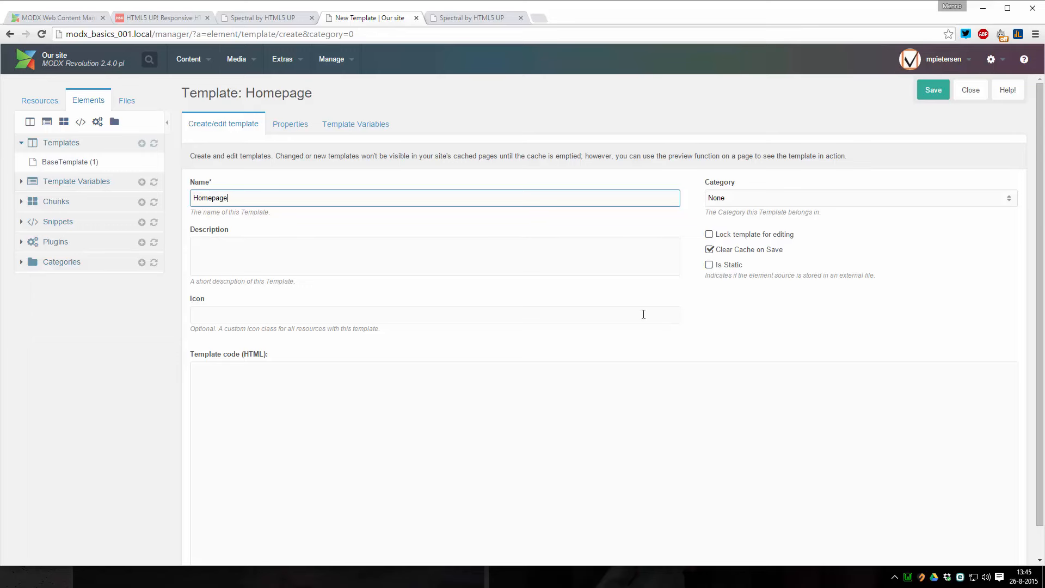
click(257, 385)
key(ctrl+v)
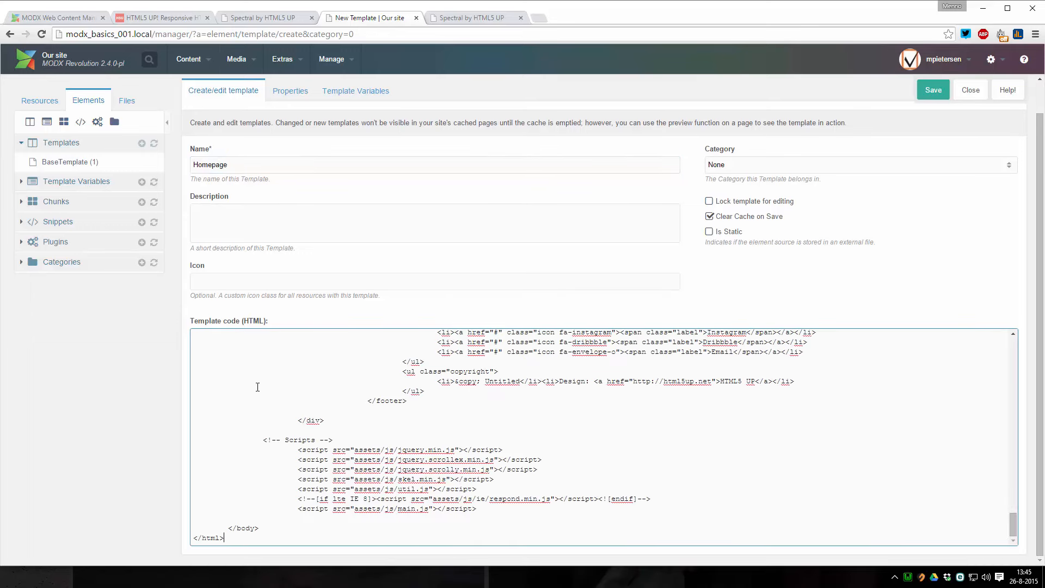
click(929, 94)
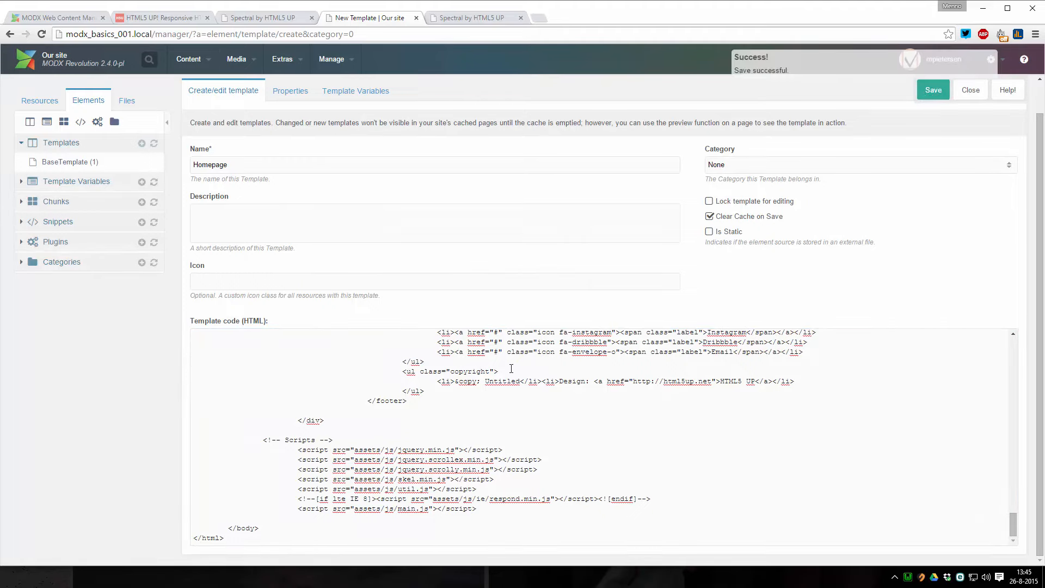
scroll(511, 369, up, 20)
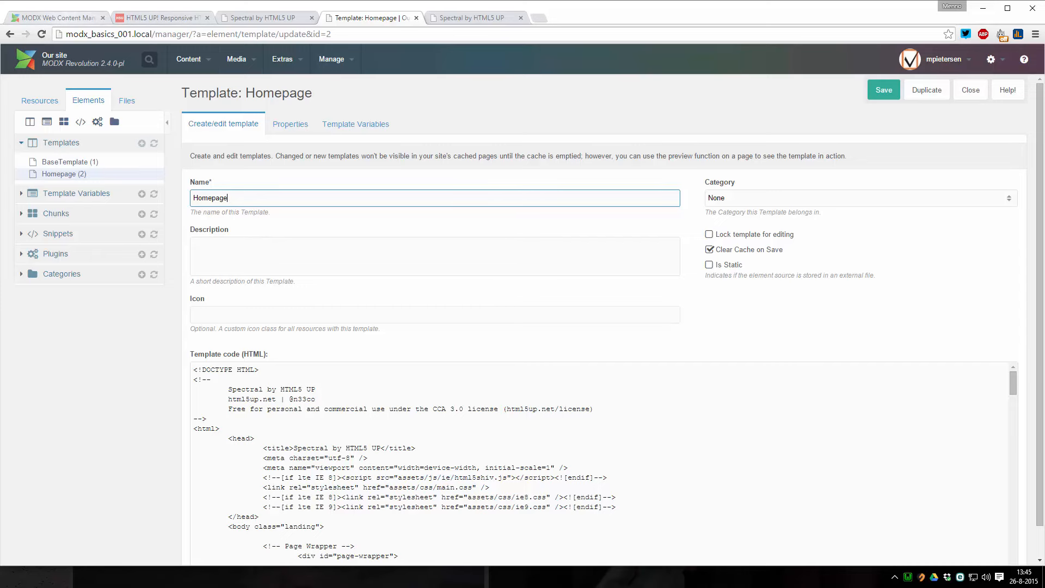
Copy the base href tag from used_tags.html in Sublime Text and return to the Homepage template in Chrome
key(alt+Tab)
click(593, 63)
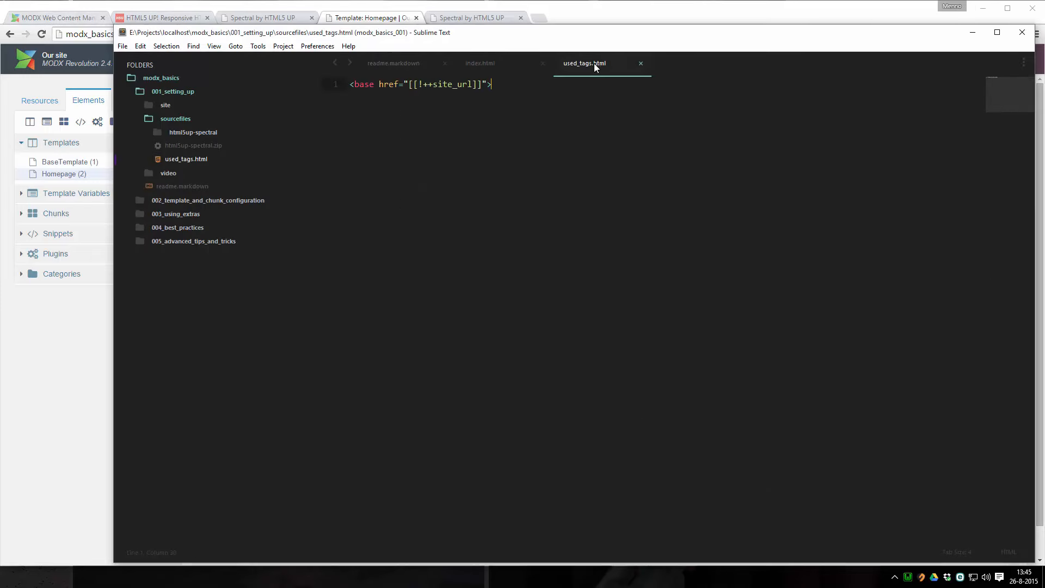
drag(493, 84, 343, 81)
key(ctrl+c)
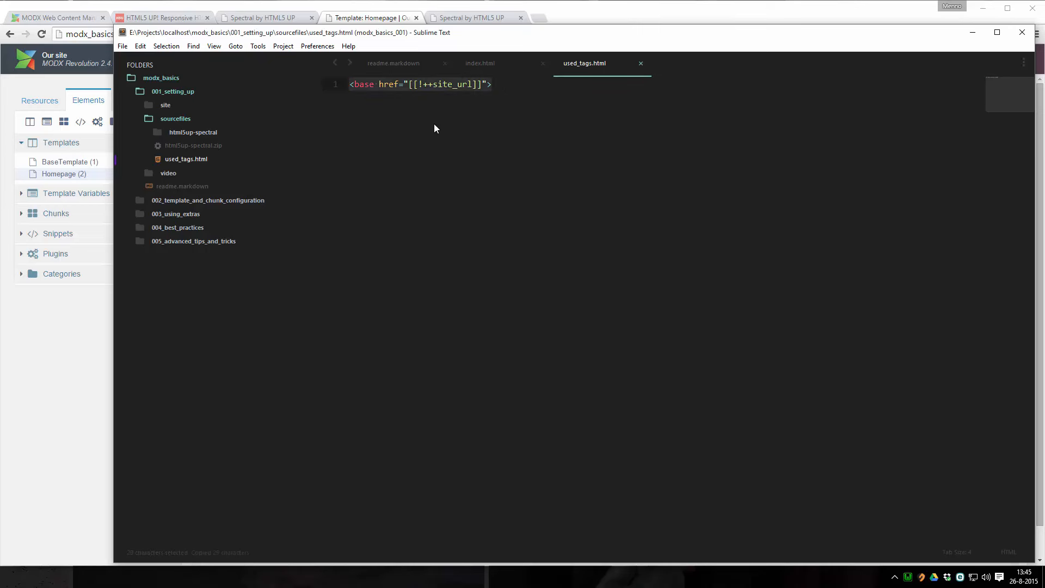
click(442, 21)
click(368, 18)
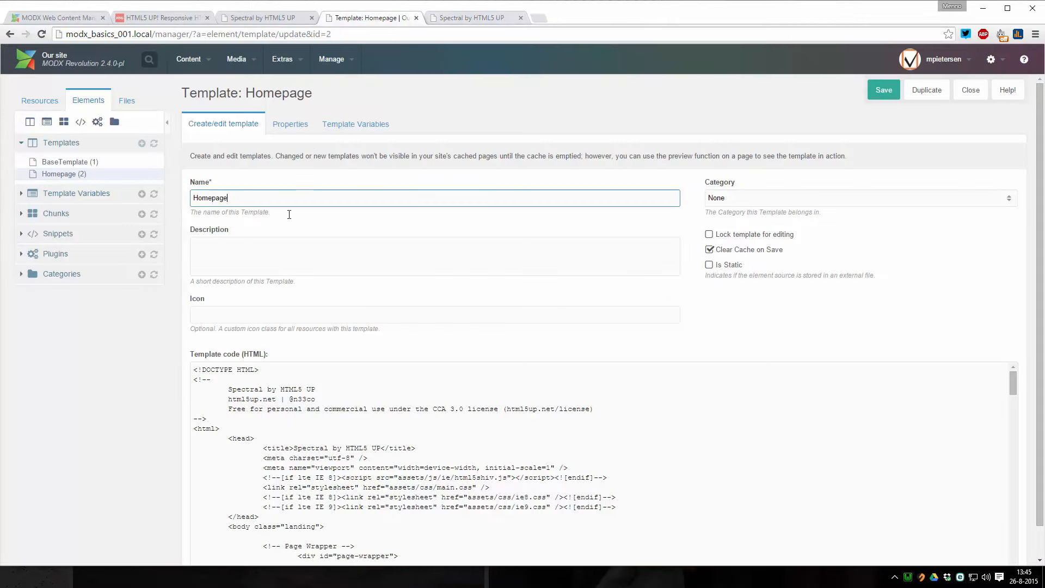
Insert the copied <base href="[[!++site_url]]"> tag on its own line below <head>, indent it like the title line, and save the template
scroll(280, 433, down, 2)
scroll(280, 433, up, 2)
click(280, 439)
key(Return)
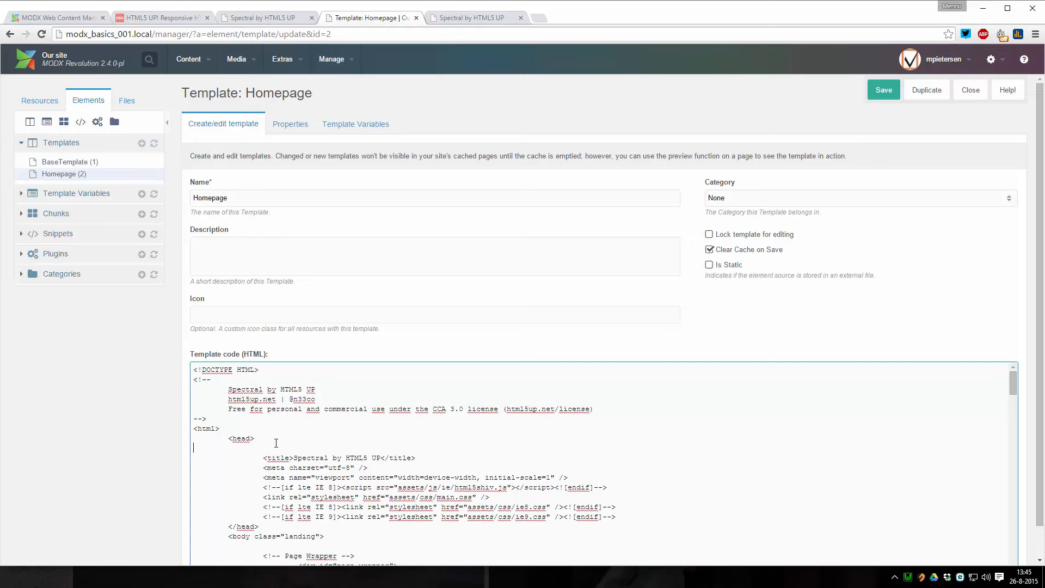
key(ctrl+v)
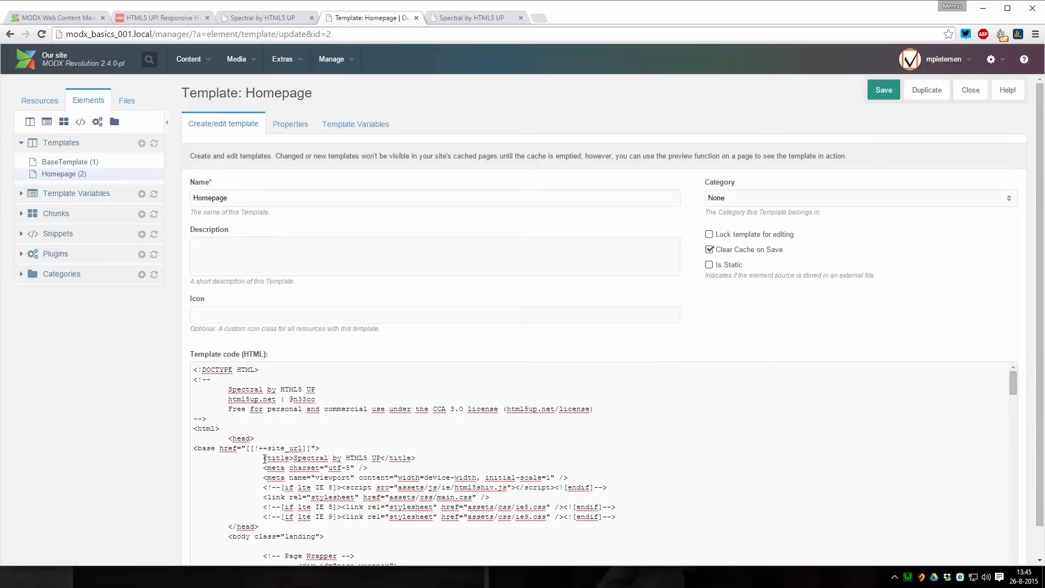
drag(265, 459, 168, 458)
click(197, 449)
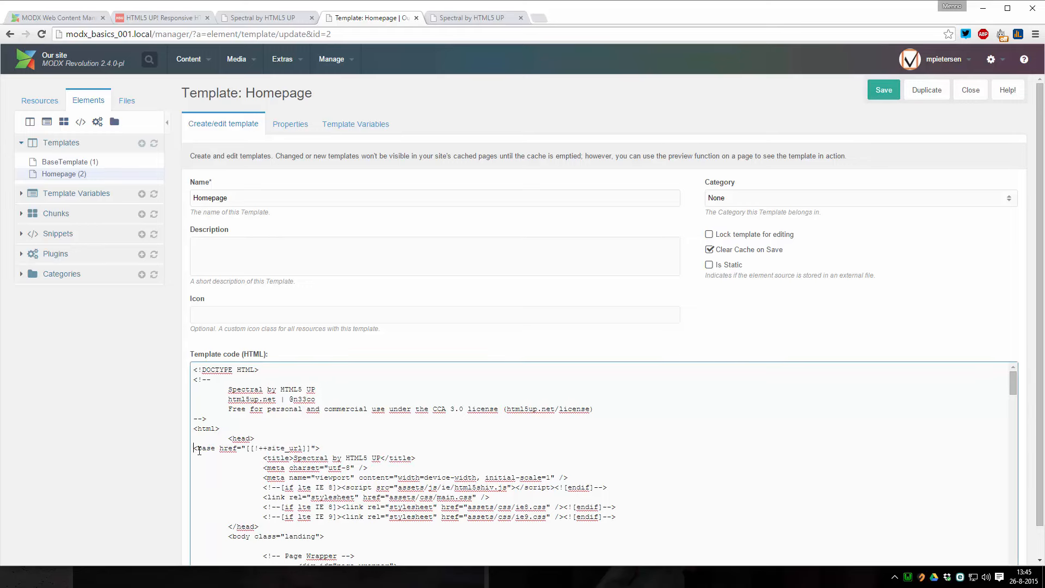
key(ctrl+v)
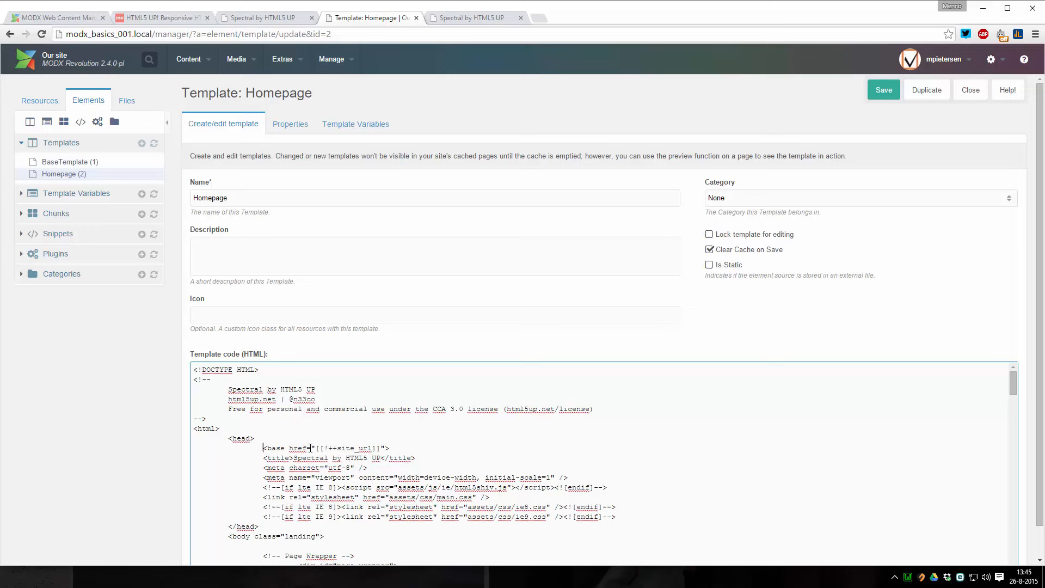
triple_click(277, 449)
click(394, 448)
click(877, 93)
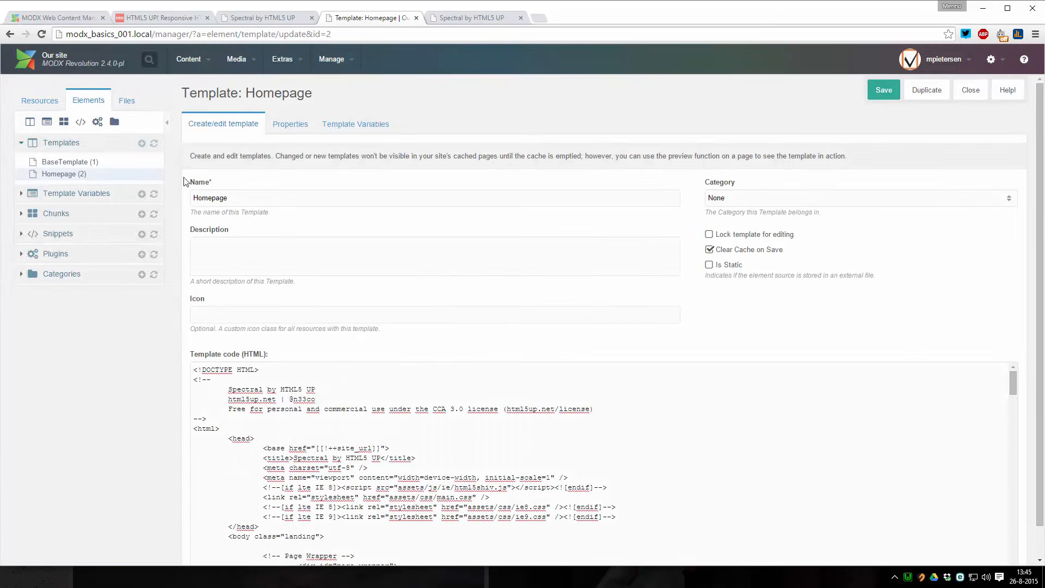
Assign the Homepage template to the Home resource, accept the template change, and save the resource
click(41, 101)
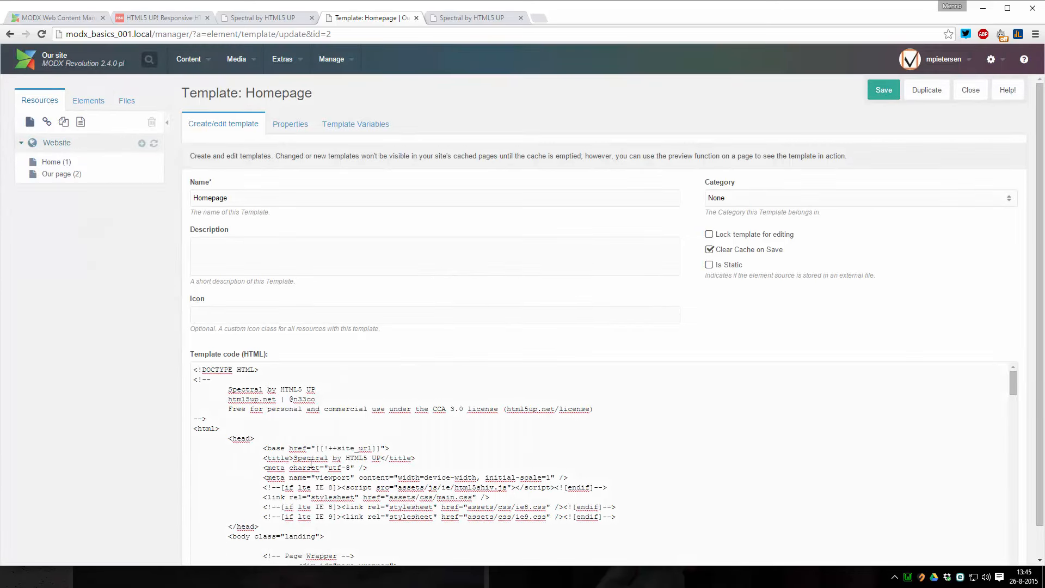
drag(264, 448, 389, 448)
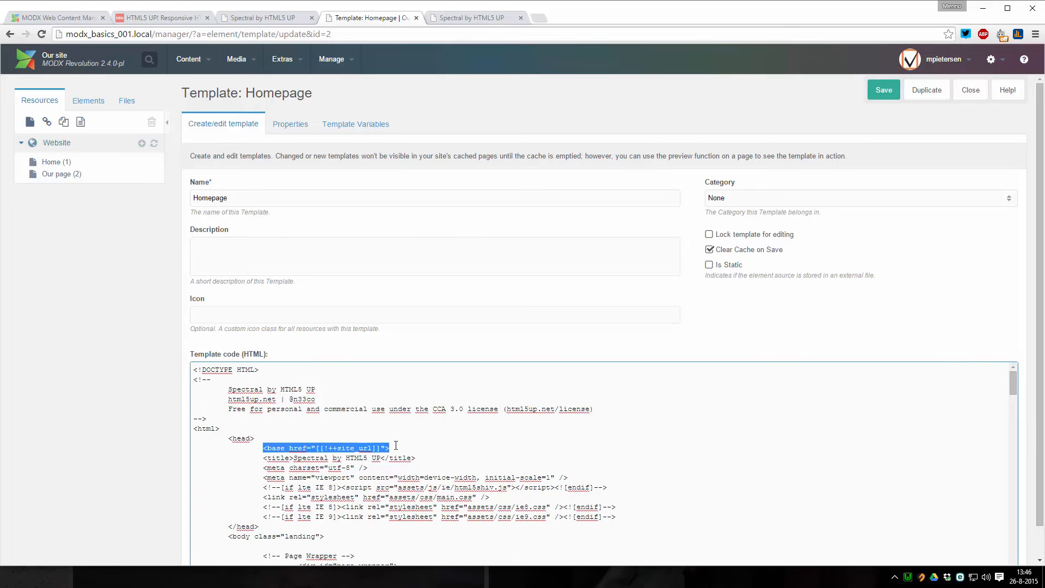
click(57, 162)
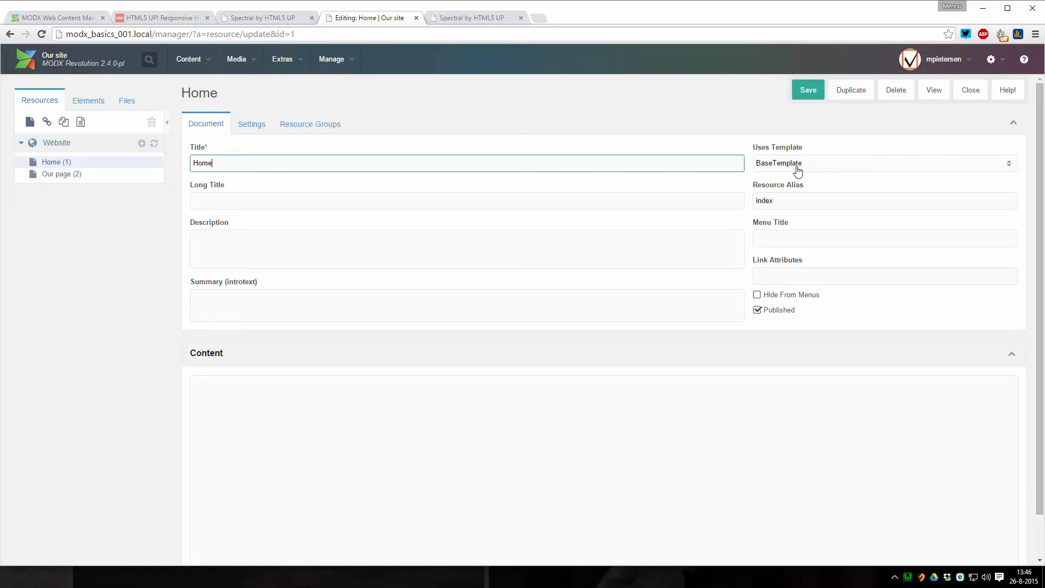
click(796, 168)
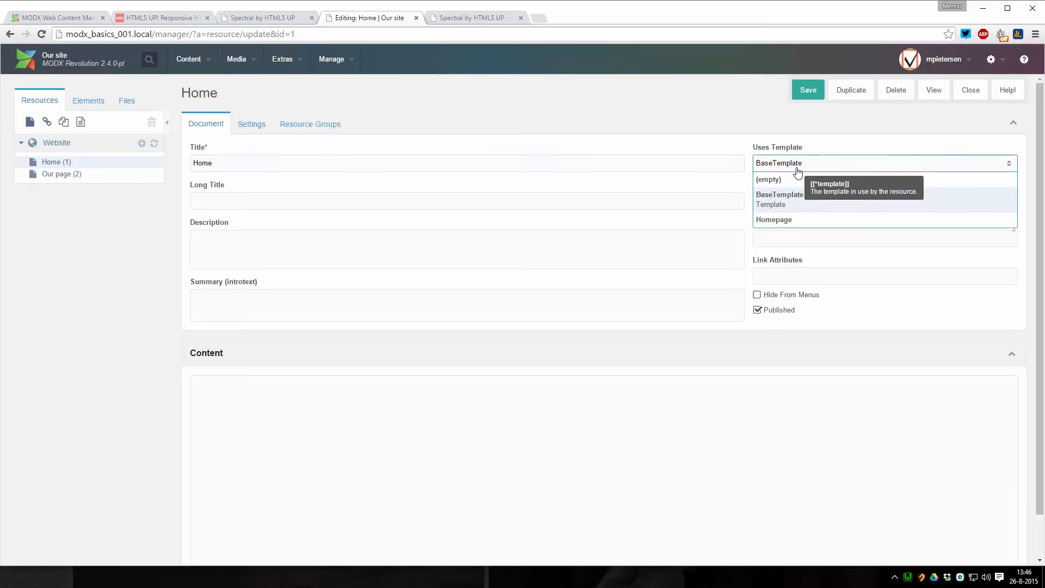
click(780, 222)
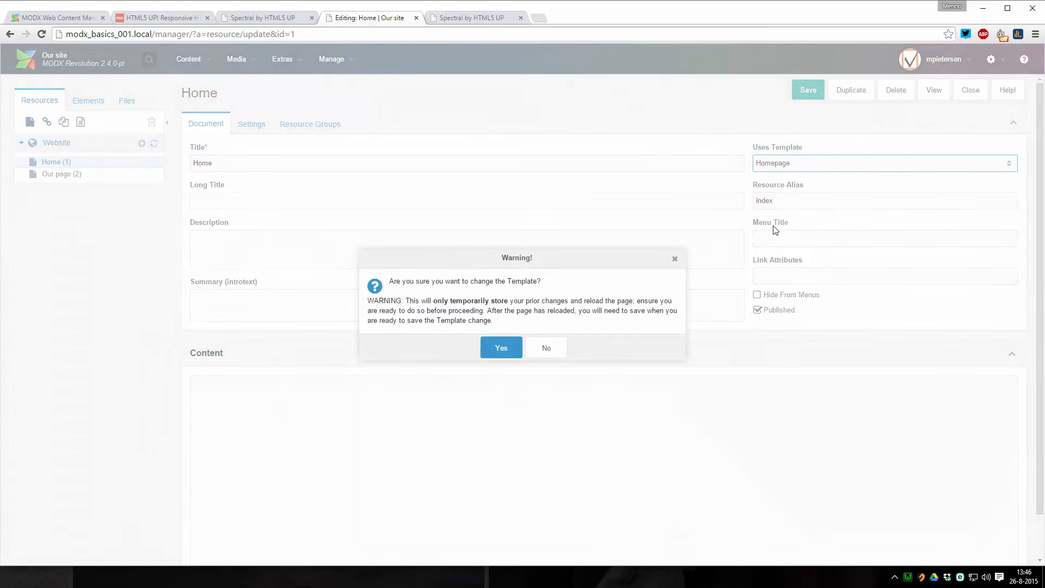
click(498, 349)
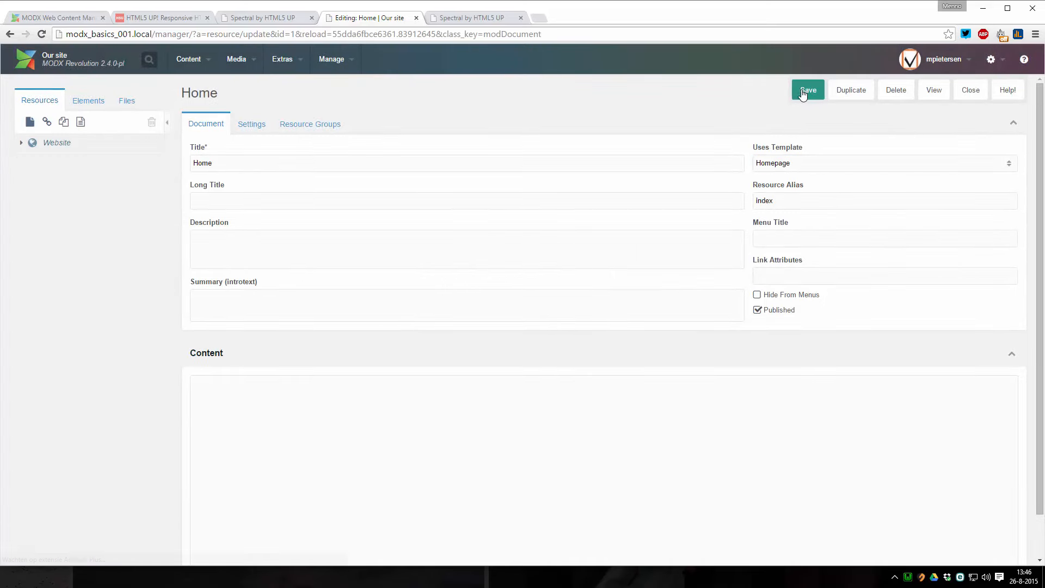
click(804, 92)
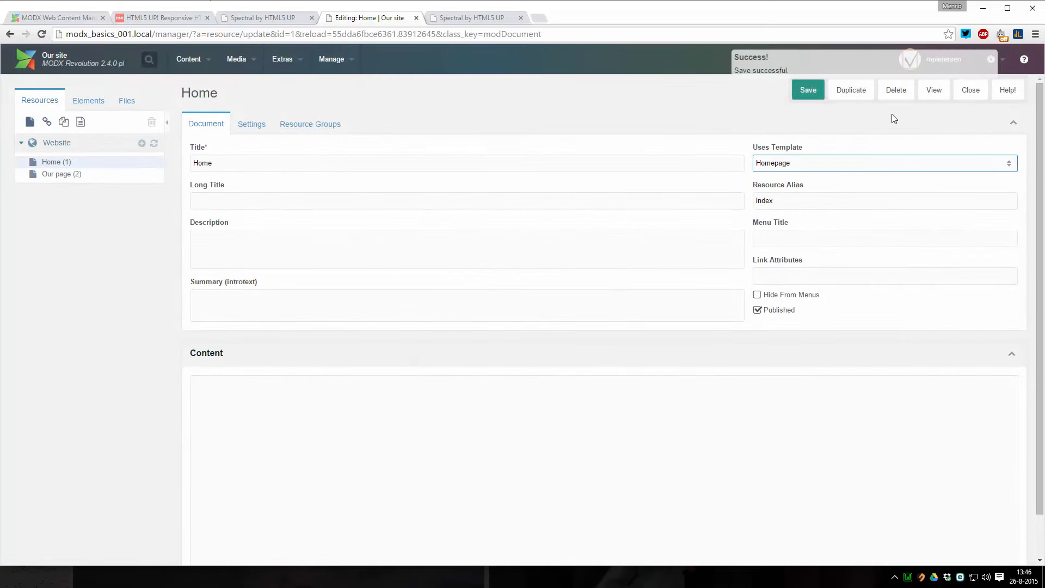
Preview the Home resource on the site, look over the whole page, and return to the manager
click(933, 92)
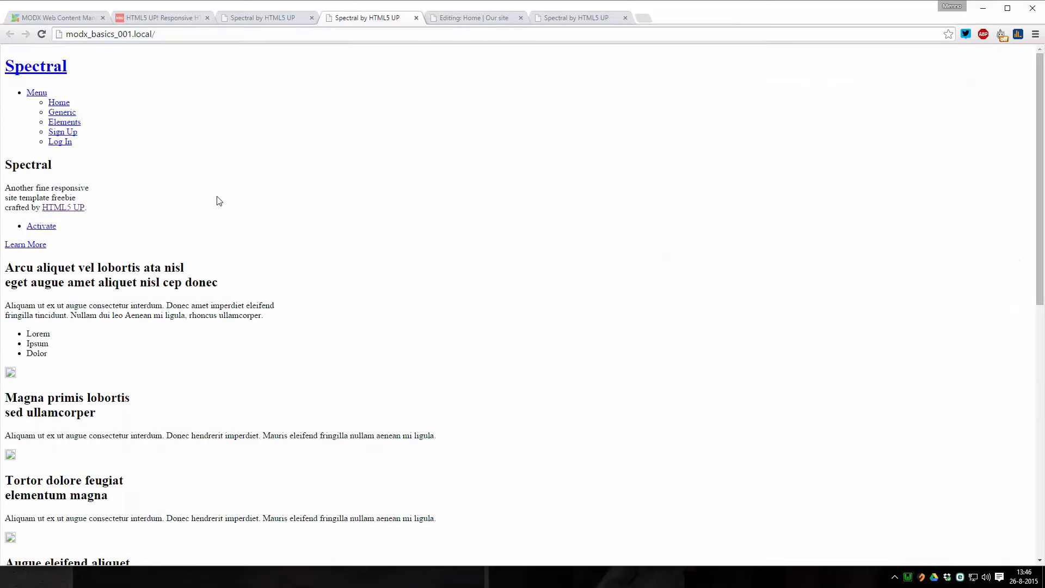
scroll(218, 203, down, 10)
scroll(218, 203, up, 10)
click(451, 21)
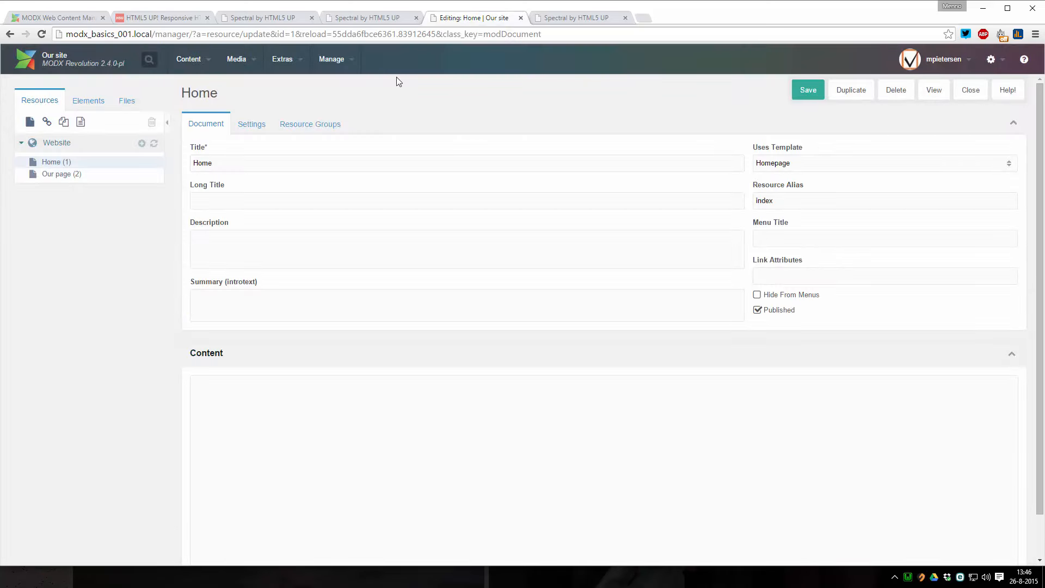
Open the Homepage template for editing and locate the main.css path in its head code
click(88, 100)
click(79, 148)
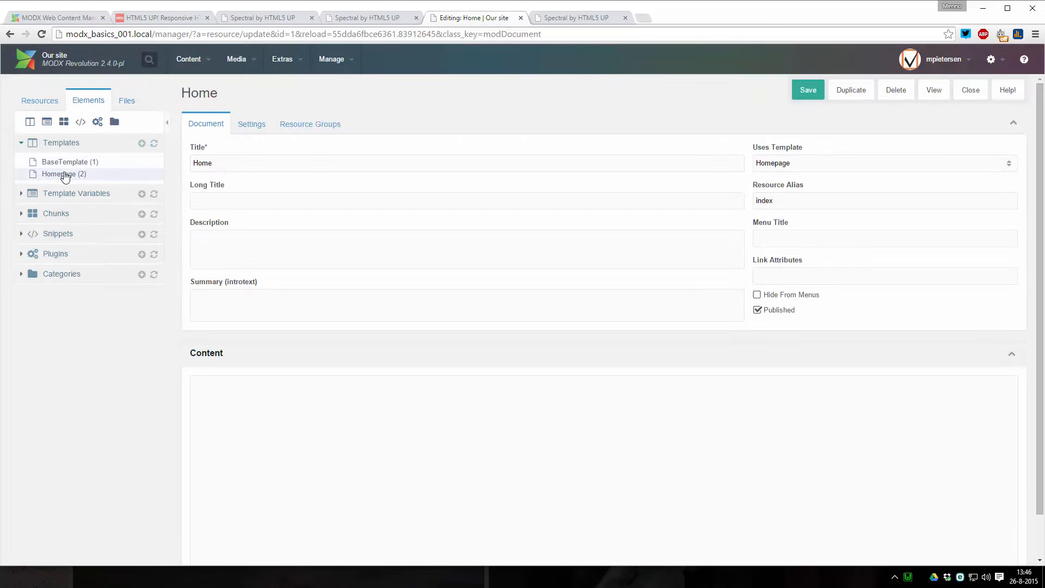
click(59, 175)
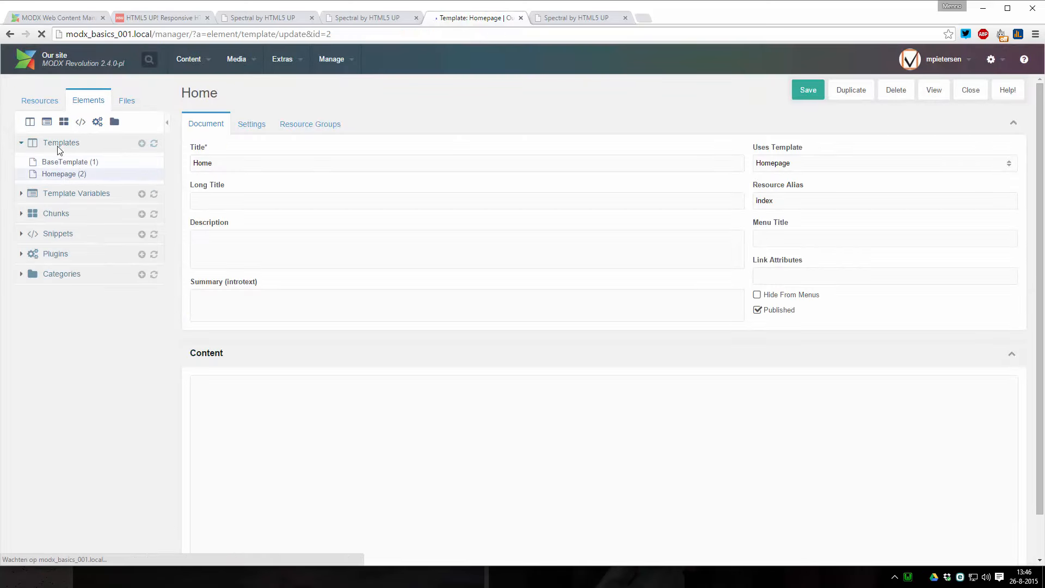
scroll(346, 334, down, 1)
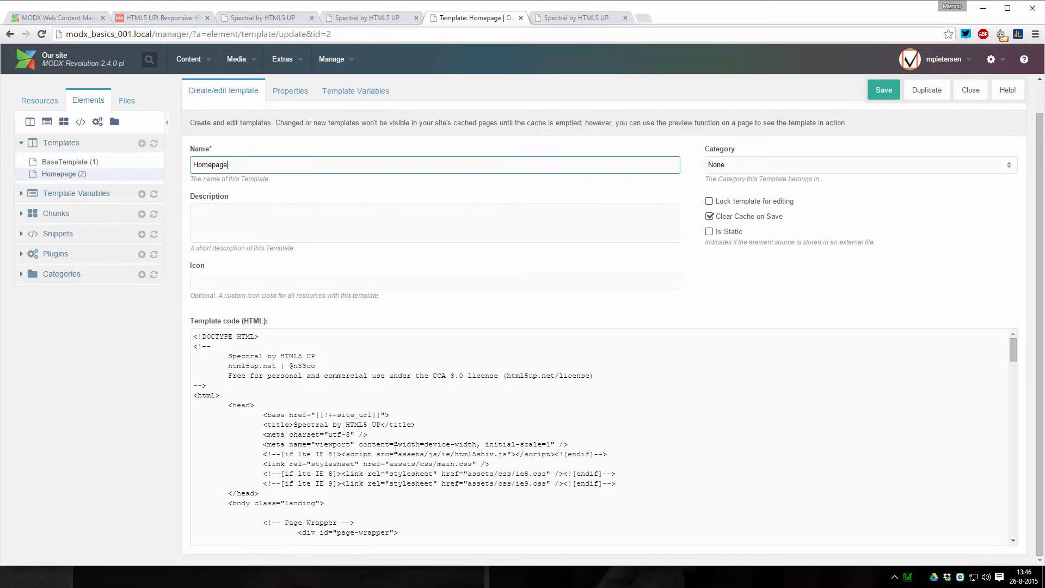
drag(399, 456, 469, 463)
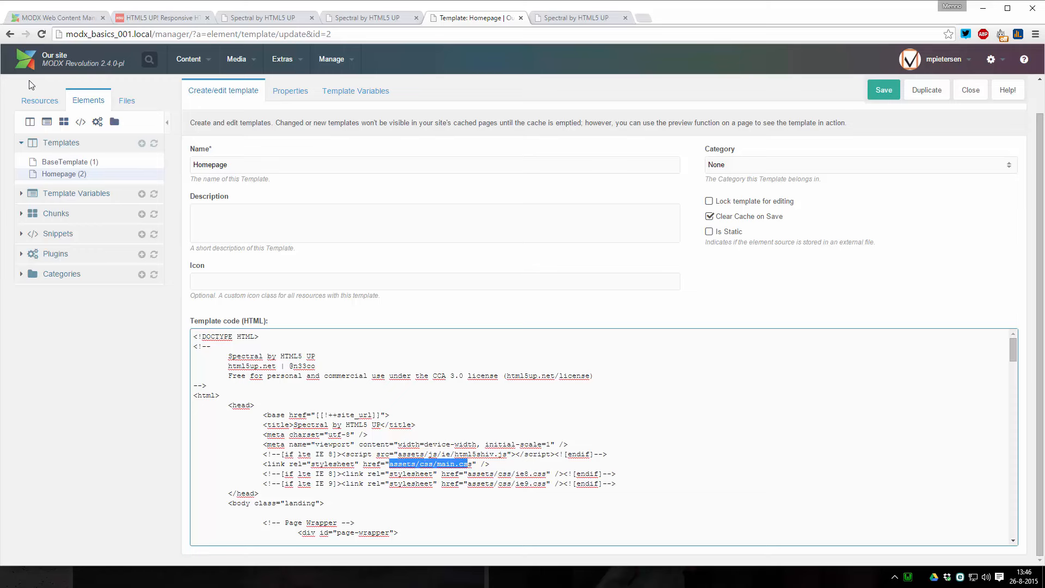
Expand assets, components and our-site in the site's file tree to check where the template files are stored
click(115, 104)
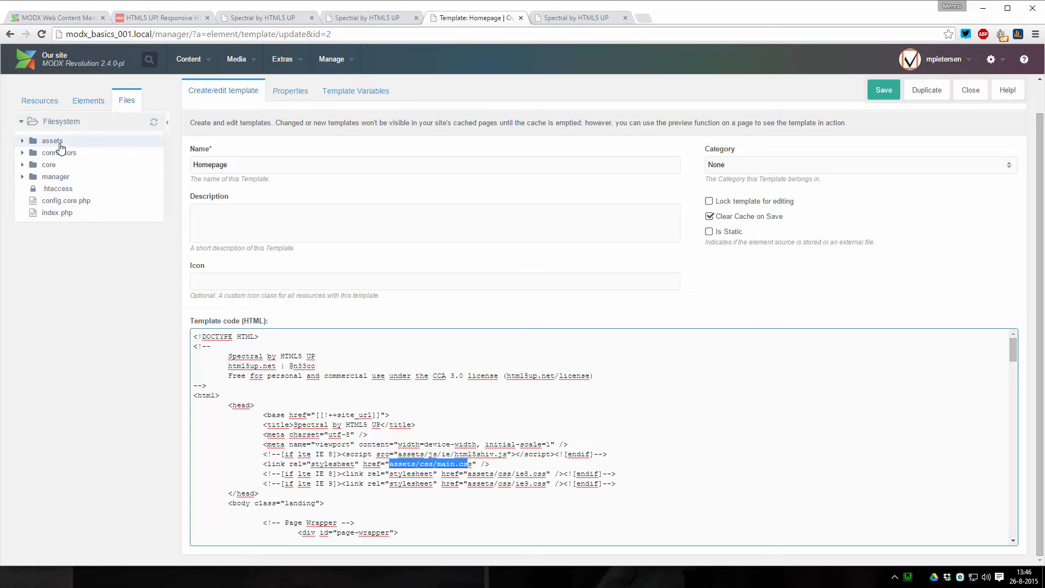
click(48, 140)
click(65, 156)
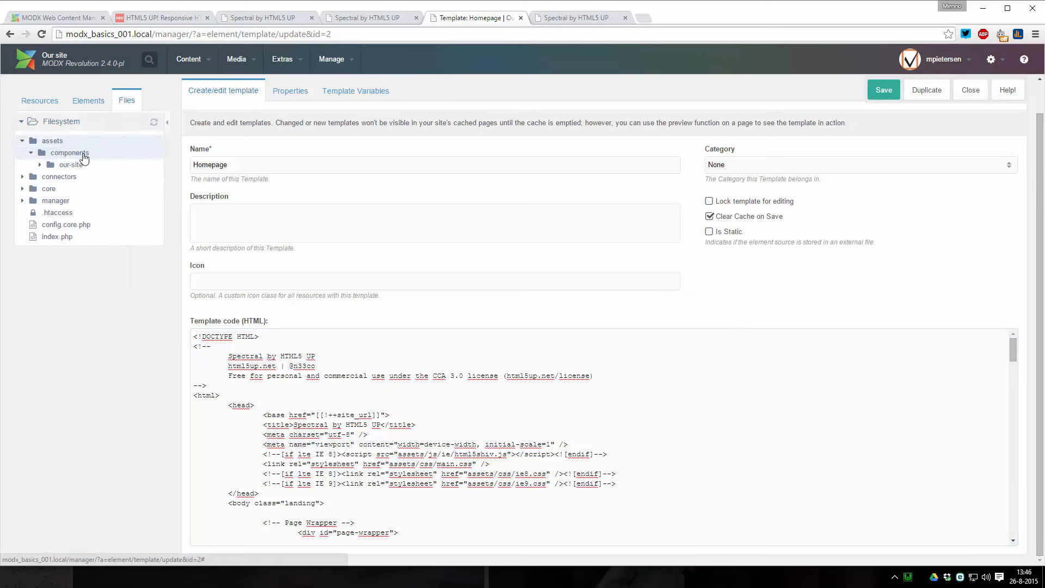
click(72, 165)
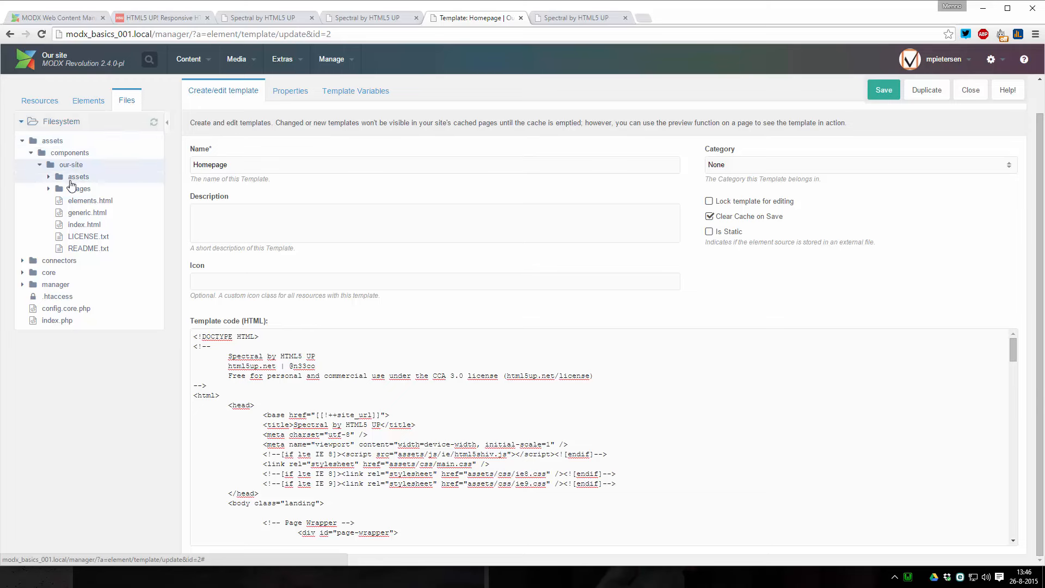
Prefix the html5shiv.js script path in the template code with assets/components/our-site/
click(409, 527)
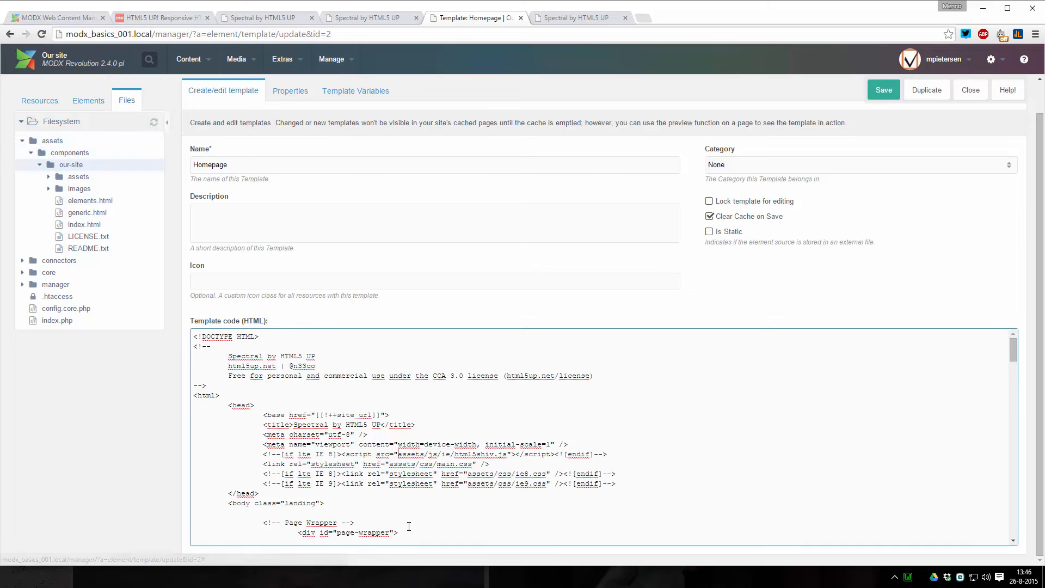
text(assets)
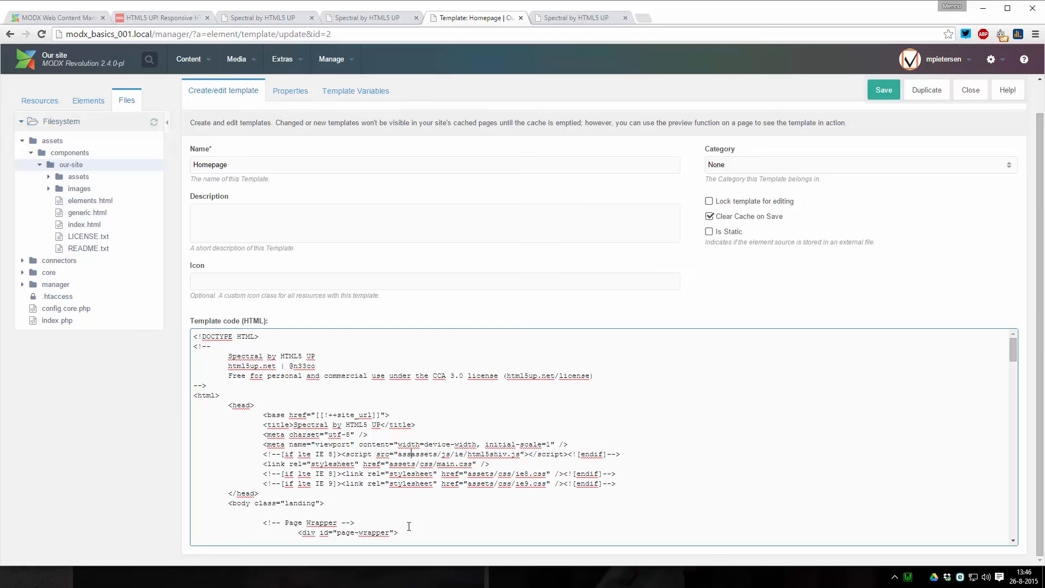
text(/)
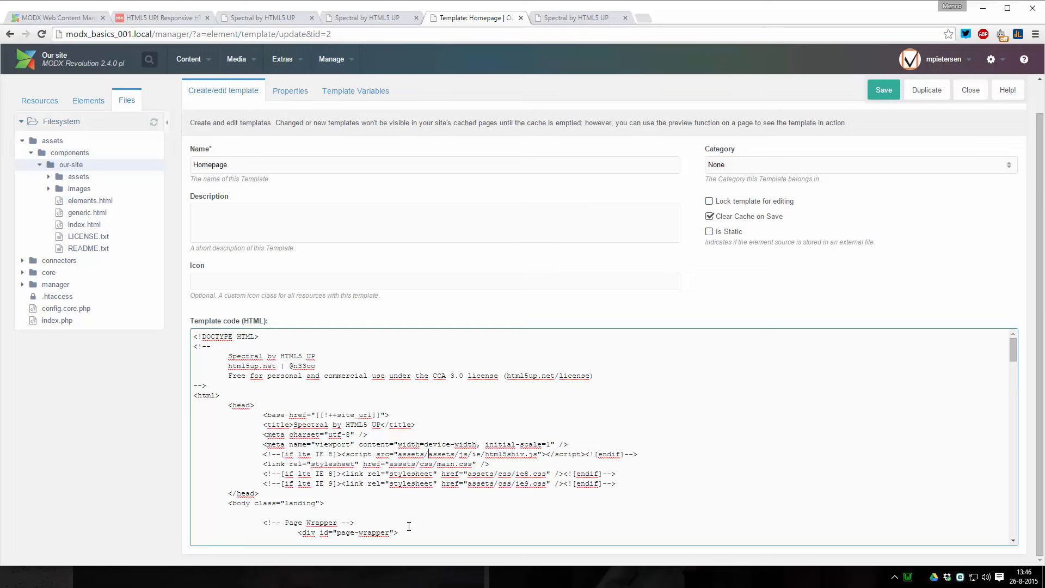
text(compoents)
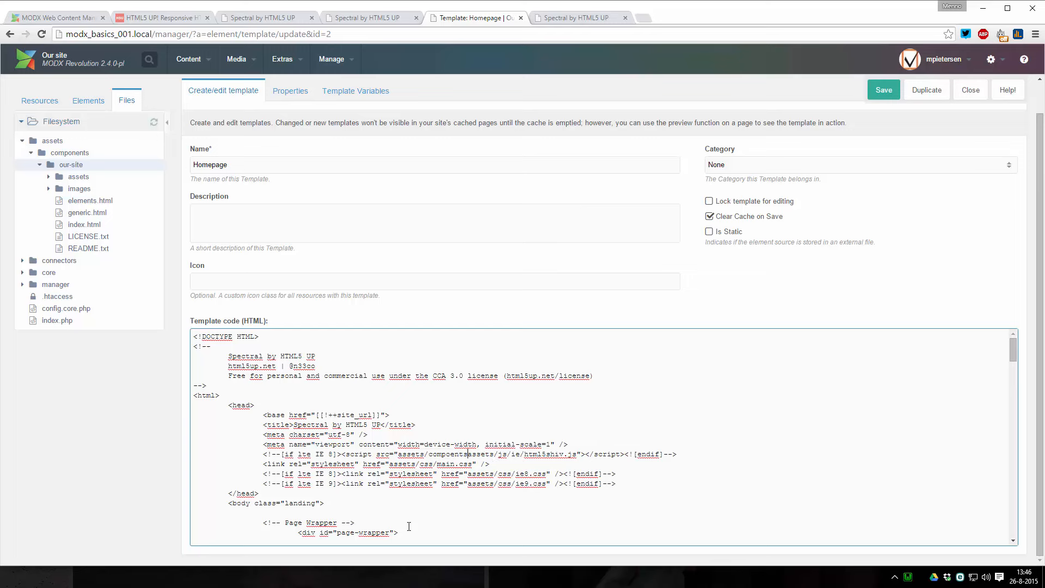
key(BackSpace)
key(BackSpace)
key(BackSpace)
key(BackSpace)
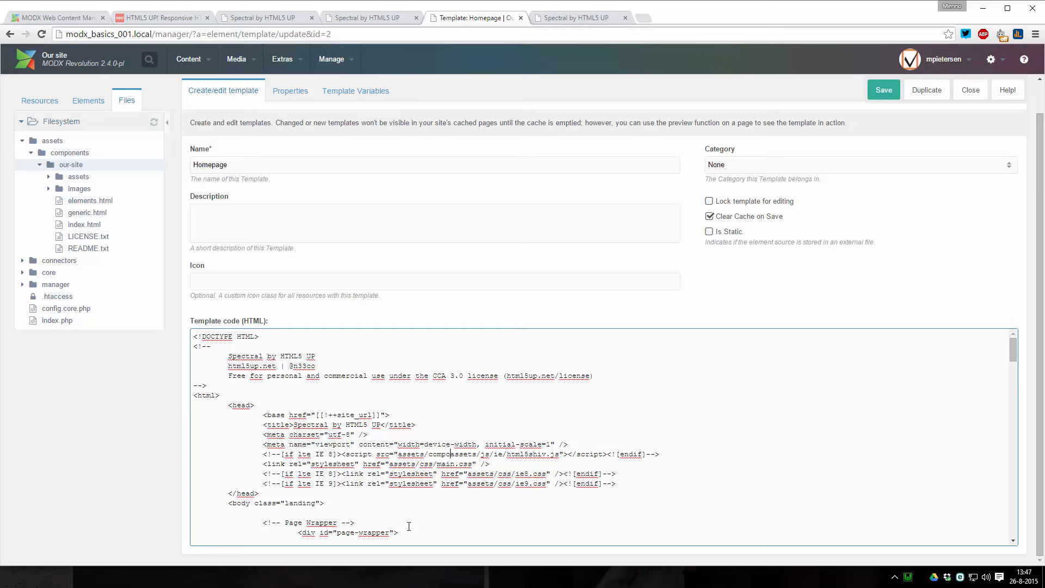
text(nents/our)
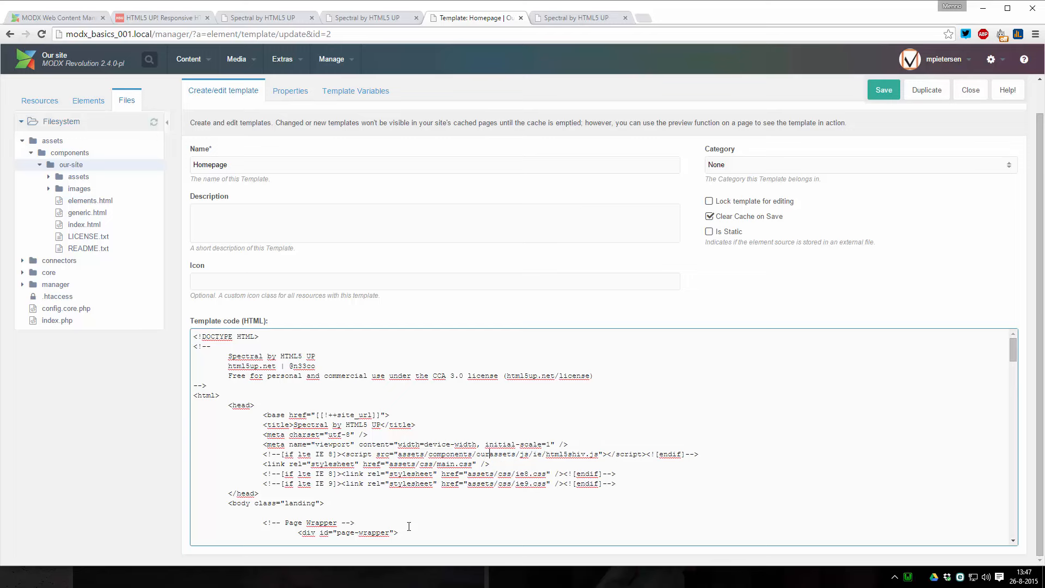
text(-site)
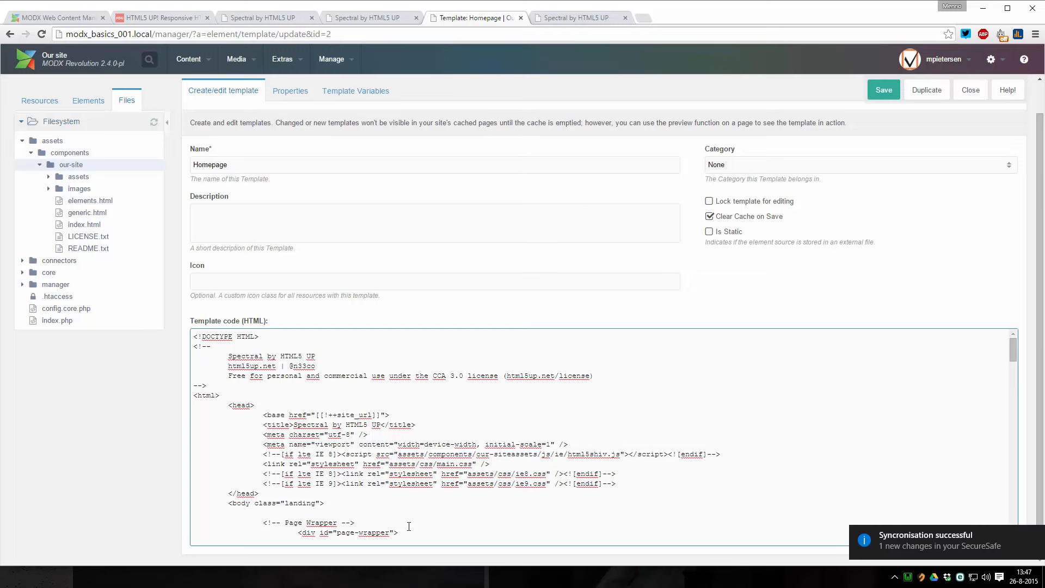
text(/)
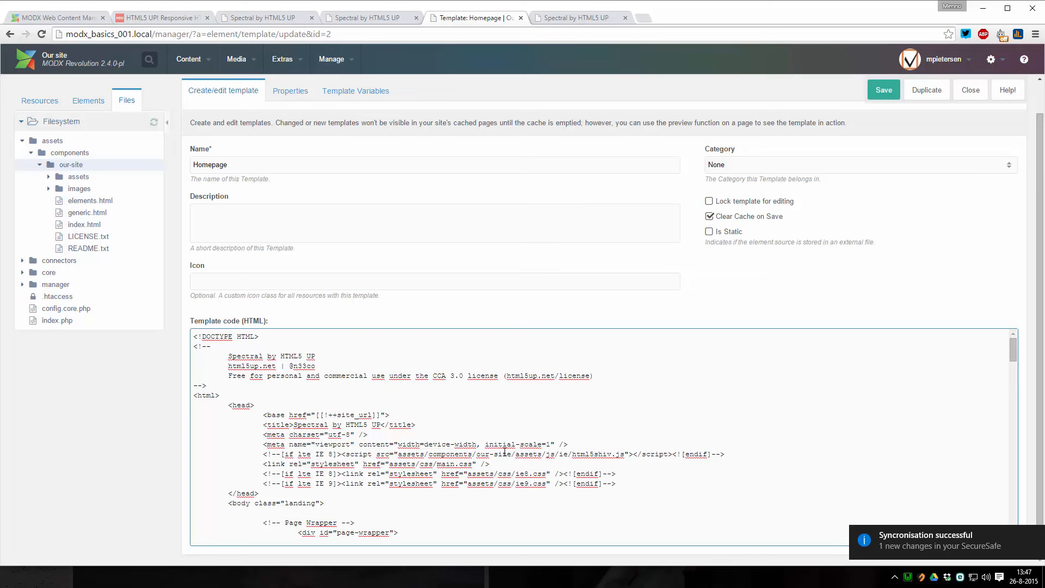
Copy the assets/components/our-site/ prefix from the html5shiv.js path and add it to the main.css, ie8.css and ie9.css paths
drag(515, 454, 399, 454)
key(ctrl+c)
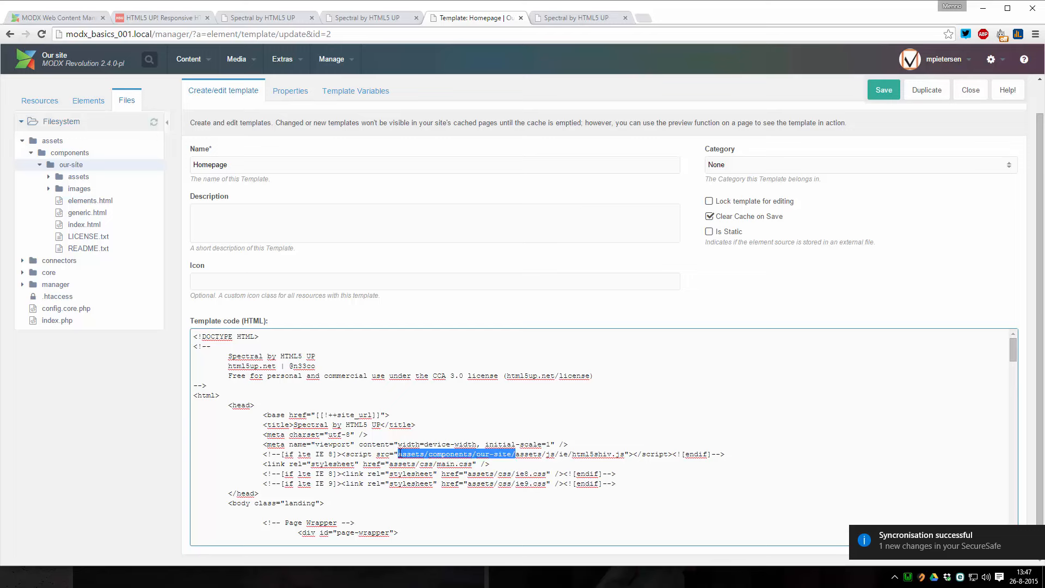
click(388, 463)
key(ctrl+v)
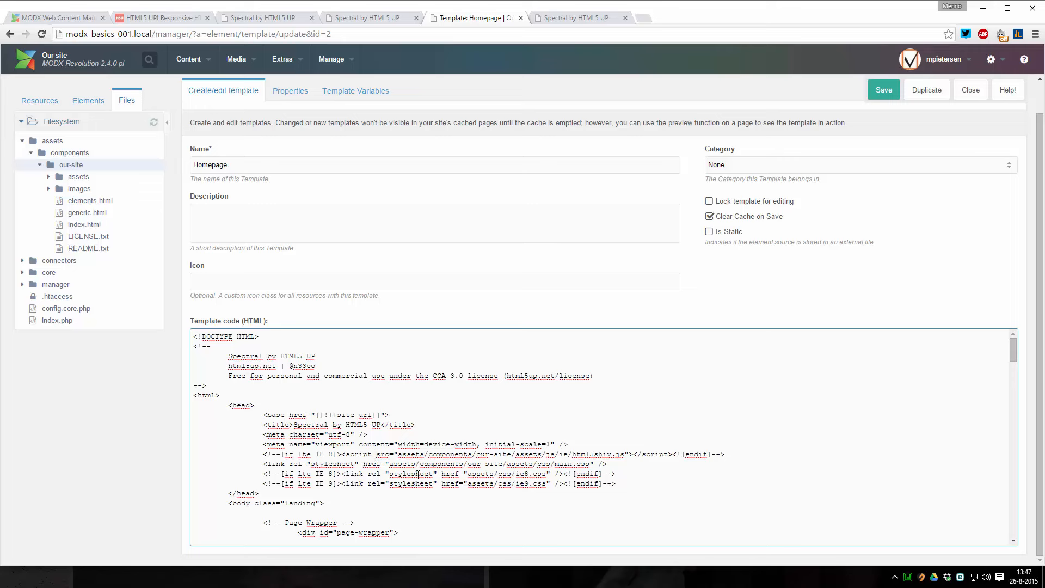
key(ctrl+v)
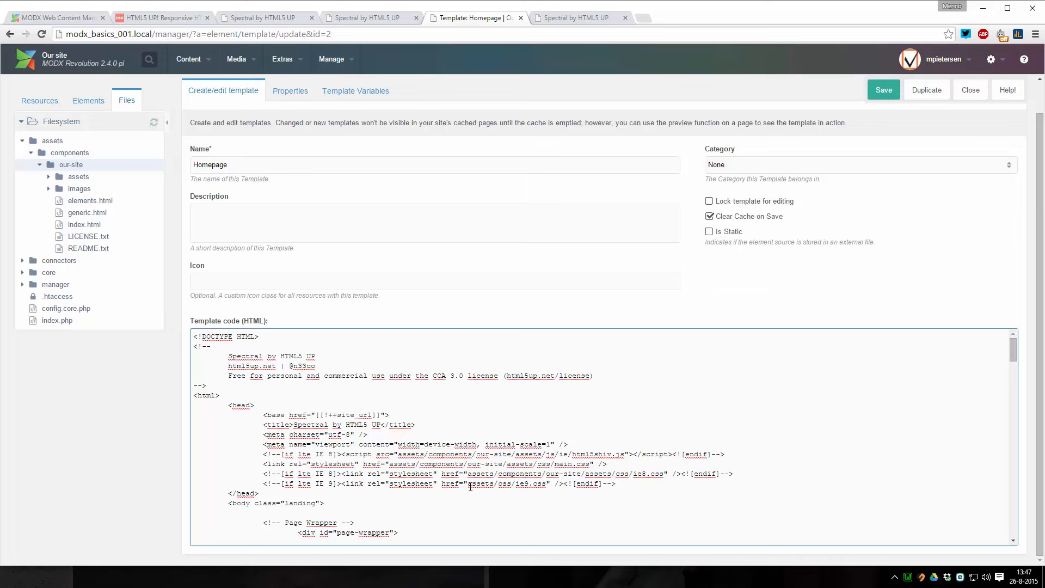
click(468, 483)
key(ctrl+v)
Prefix all script paths at the end of the template code, from jquery.min.js to main.js, with assets/components/our-site/ and save the template
scroll(467, 362, down, 3)
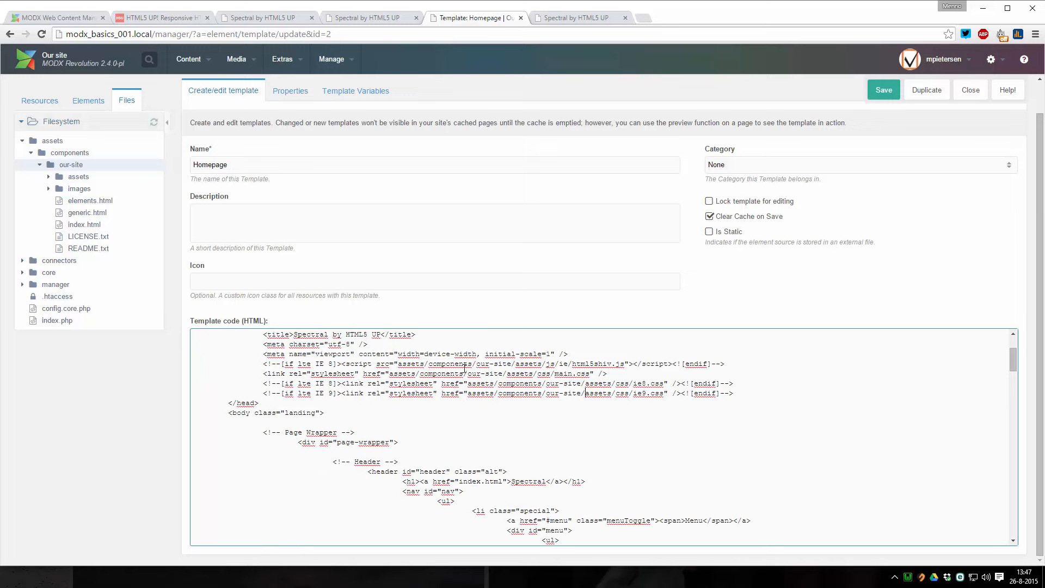
scroll(453, 389, down, 20)
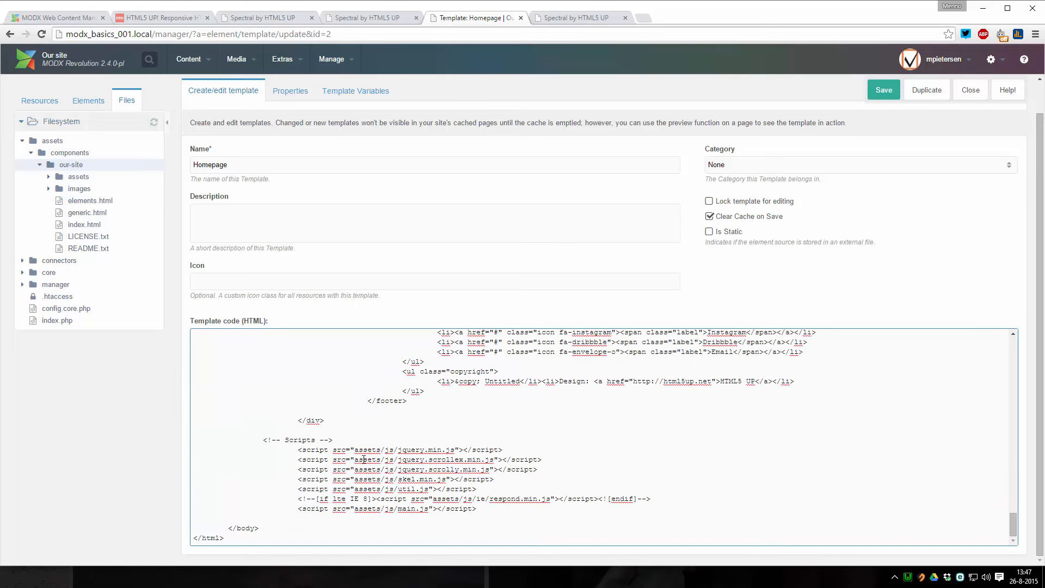
click(355, 450)
key(ctrl+v)
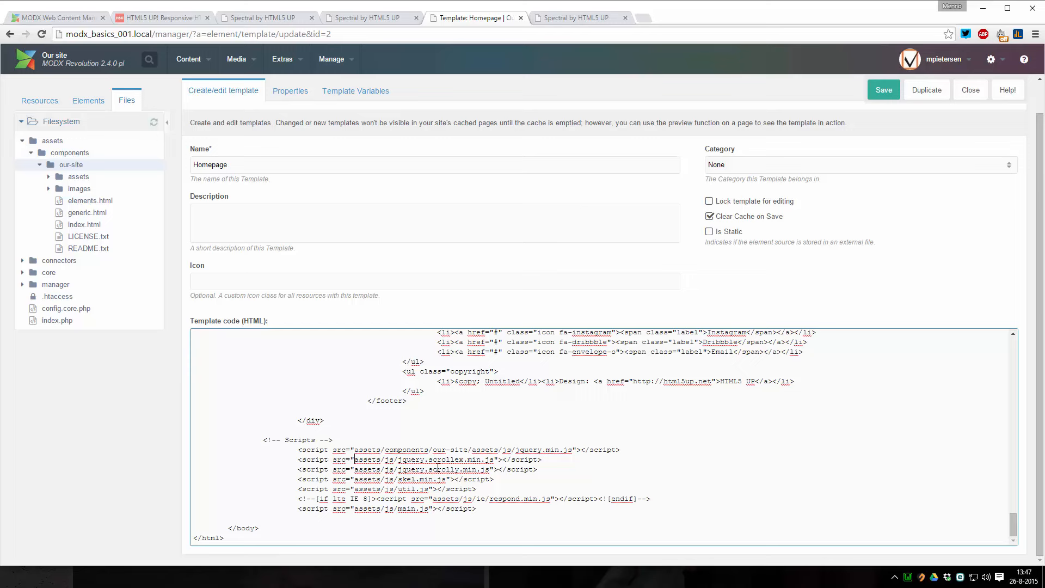
key(ctrl+v)
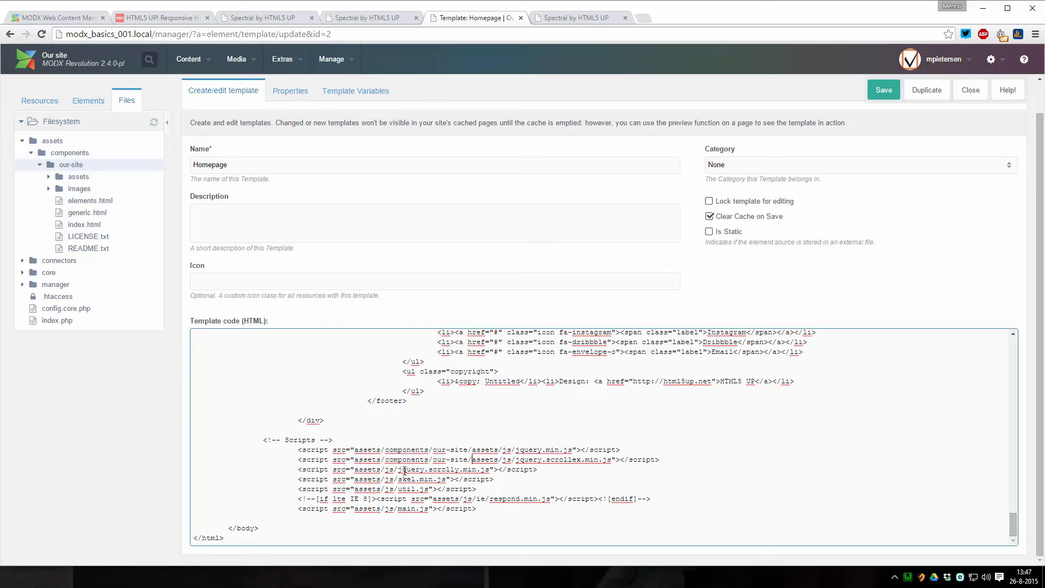
key(ctrl+v)
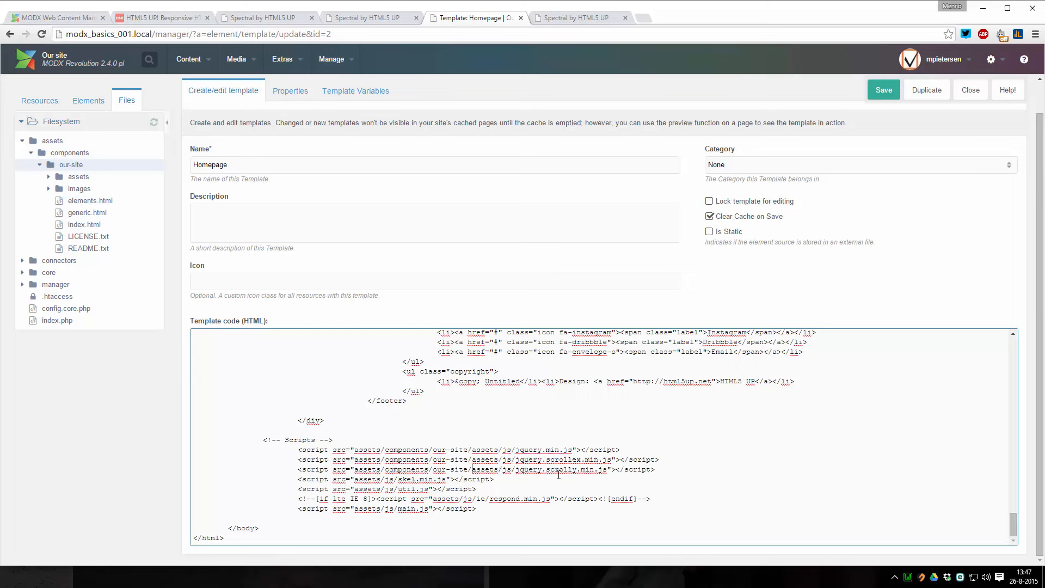
key(ctrl+v)
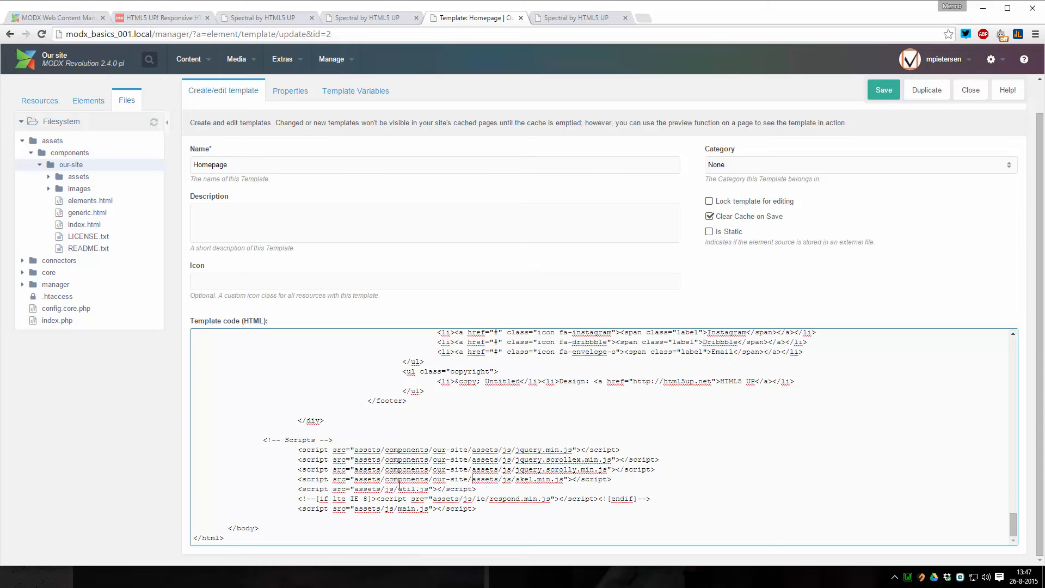
key(ctrl+v)
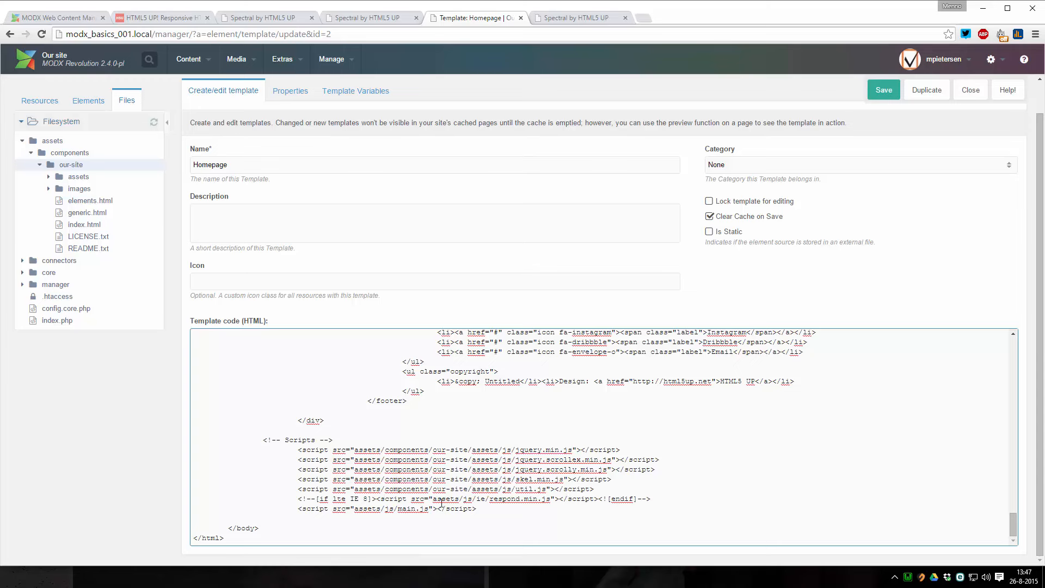
click(432, 499)
key(ctrl+v)
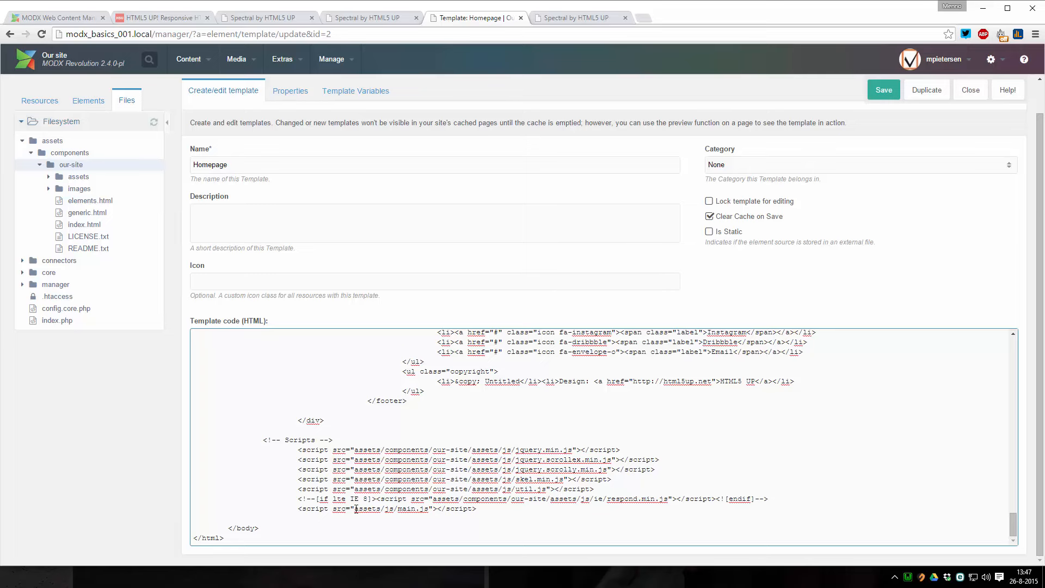
key(ctrl+v)
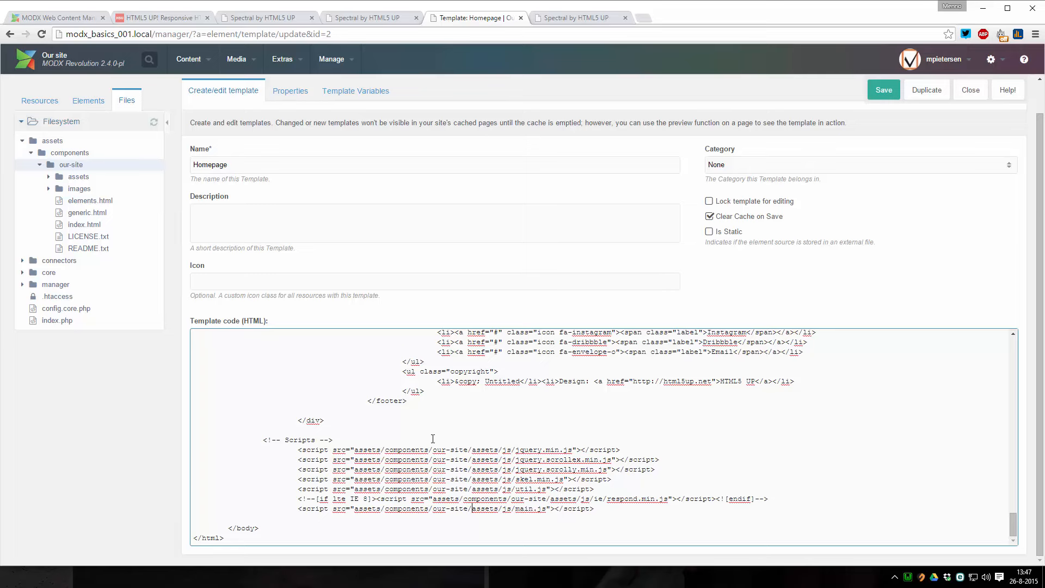
click(877, 90)
Reload the site's home page and check its styling and the images in the spotlight sections
click(380, 19)
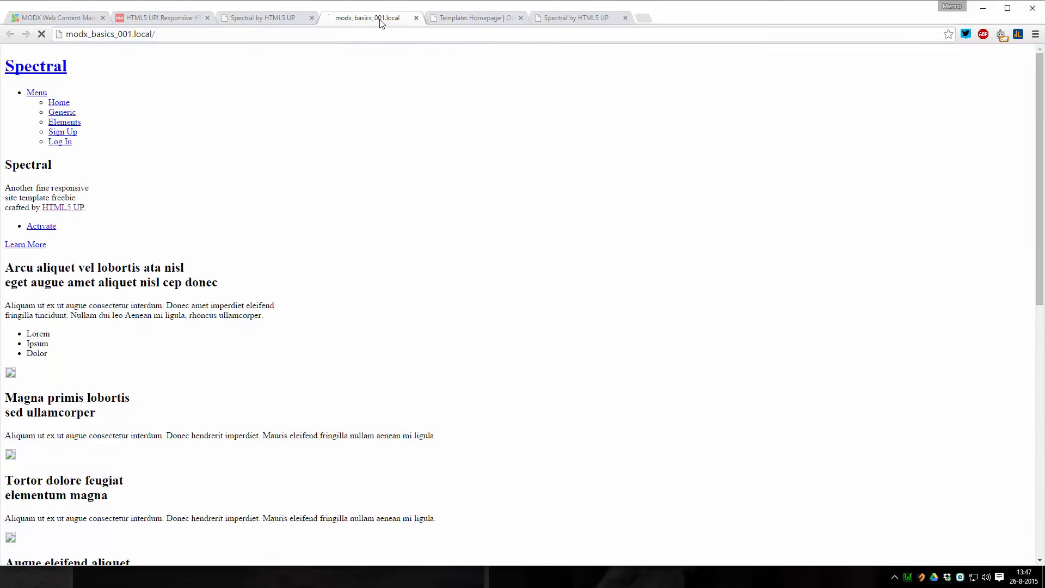
key(F5)
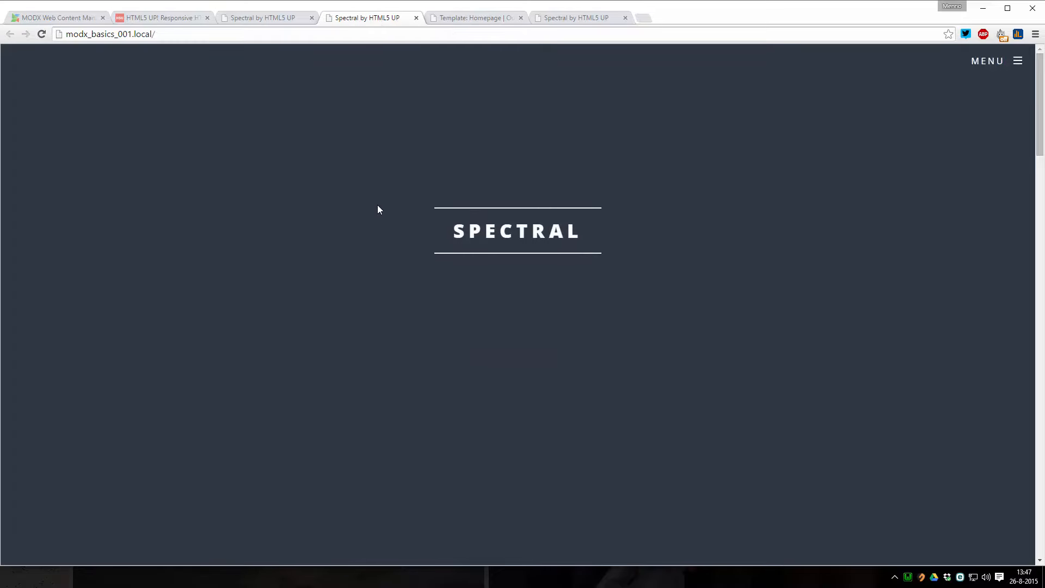
scroll(378, 205, down, 10)
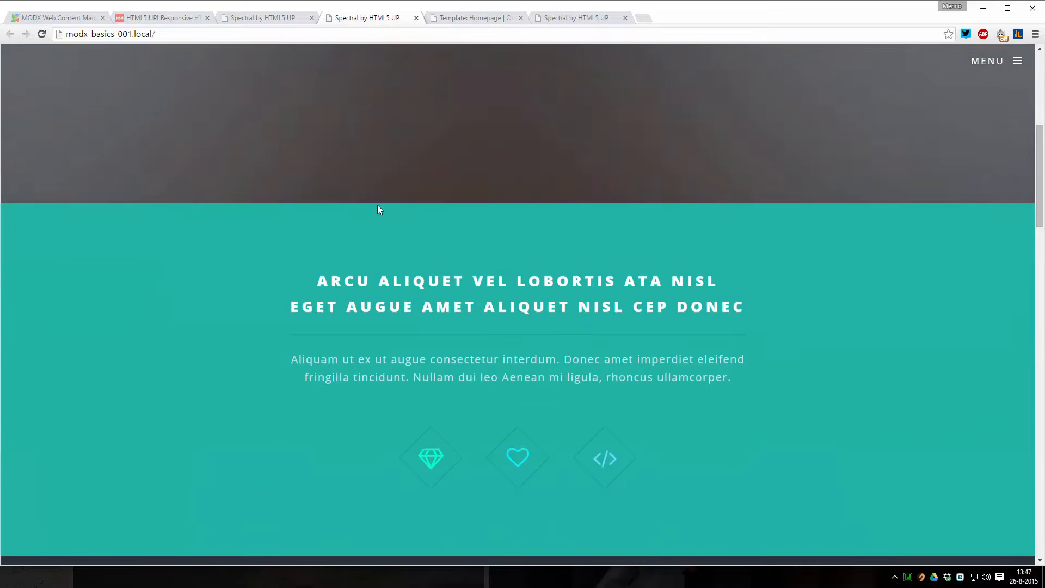
scroll(377, 204, down, 3)
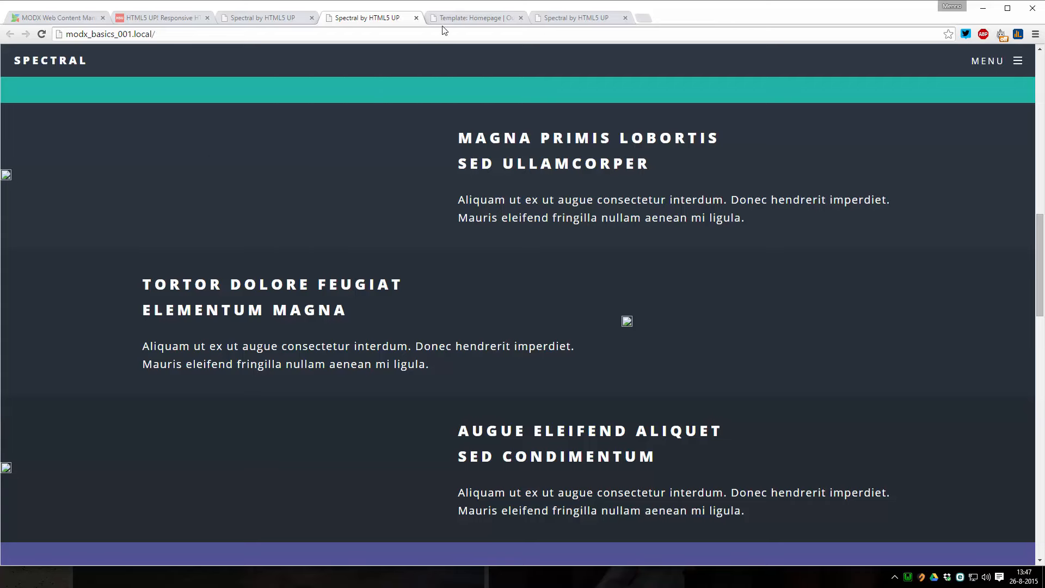
Return to the Homepage template, copy the assets/components/our-site/ prefix and add it to the pic03.jpg image path
click(457, 18)
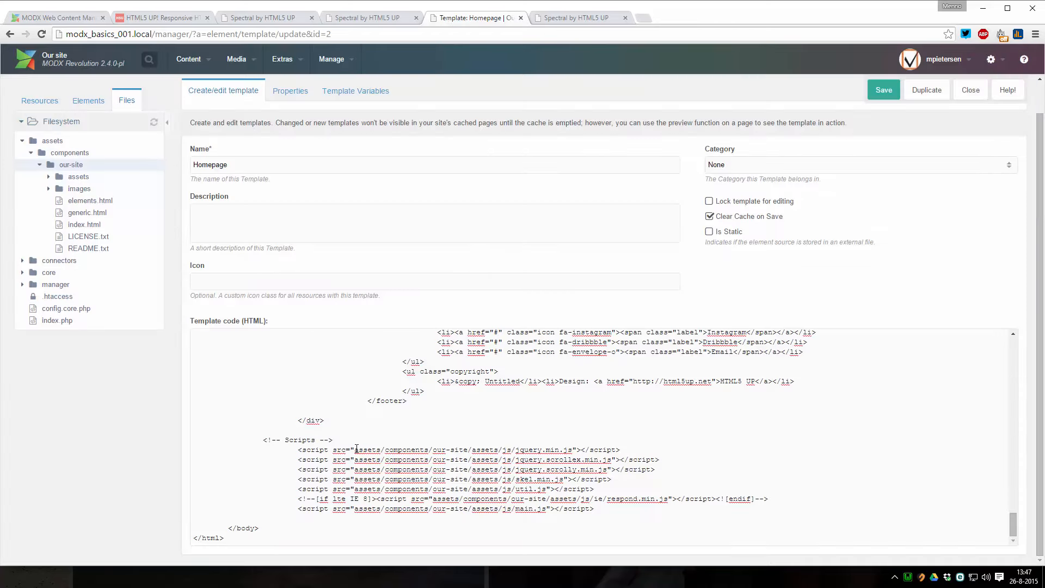
drag(355, 449, 474, 447)
key(ctrl+c)
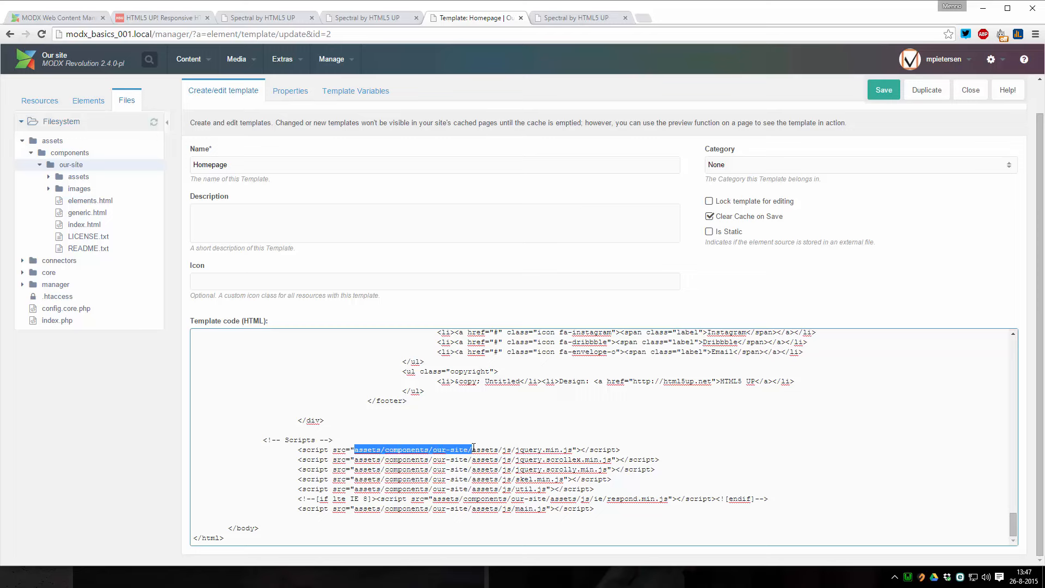
scroll(567, 379, up, 10)
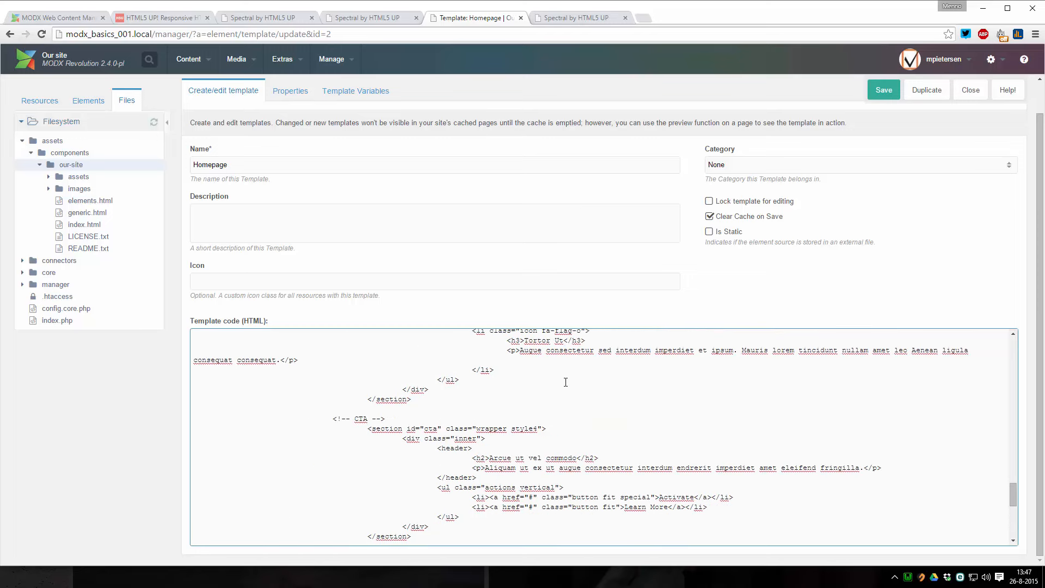
scroll(494, 401, up, 10)
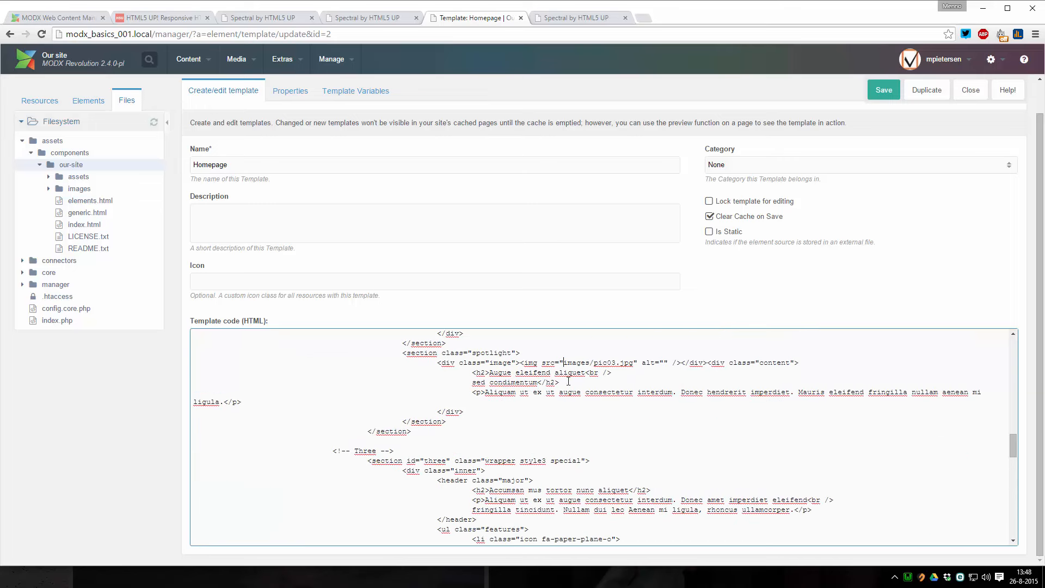
click(564, 363)
key(ctrl+v)
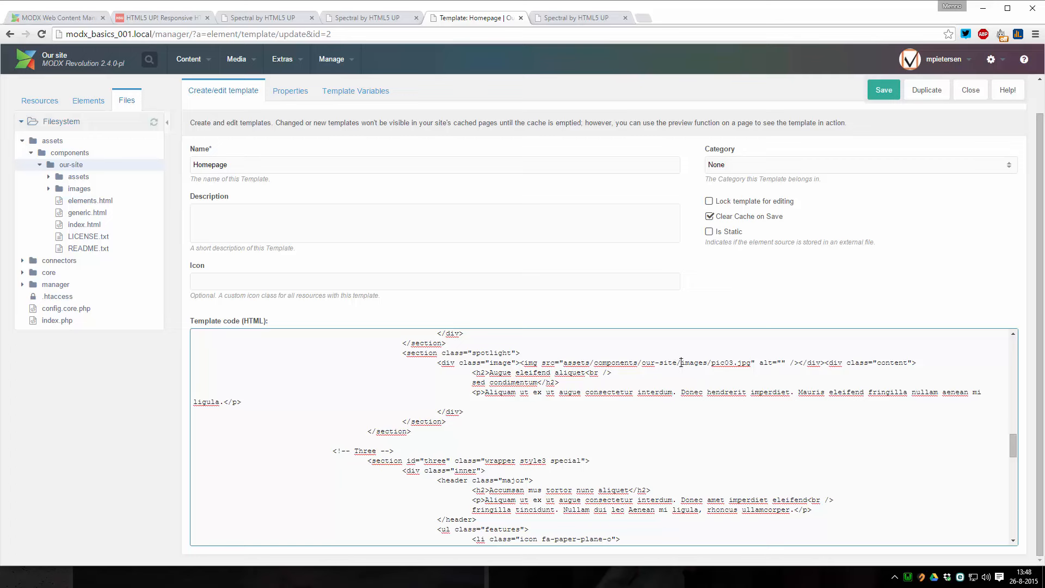
Prefix the pic01.jpg and pic02.jpg image paths in section two with assets/components/our-site/ and save the template
scroll(646, 395, down, 2)
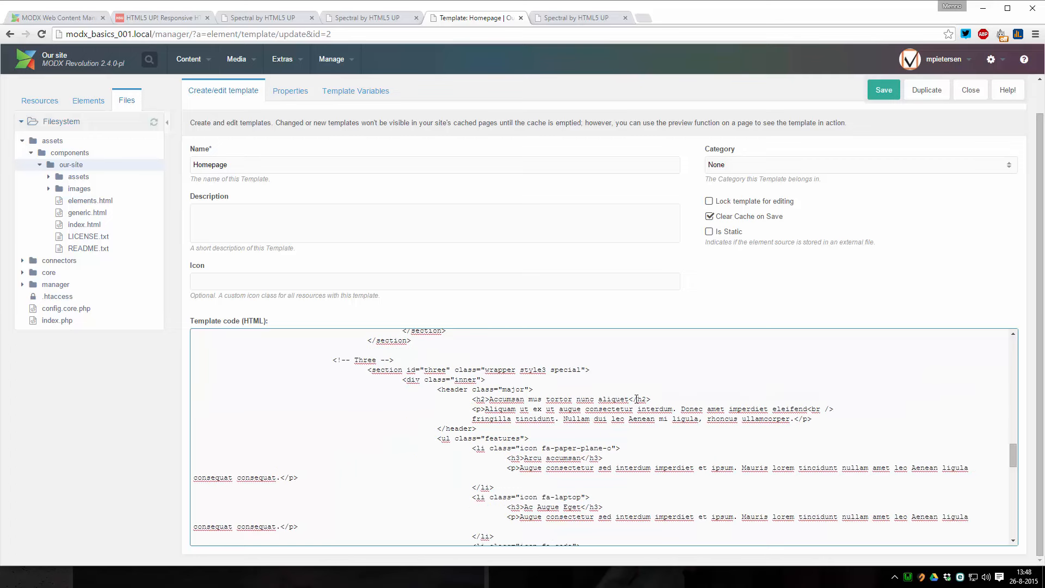
scroll(636, 400, up, 5)
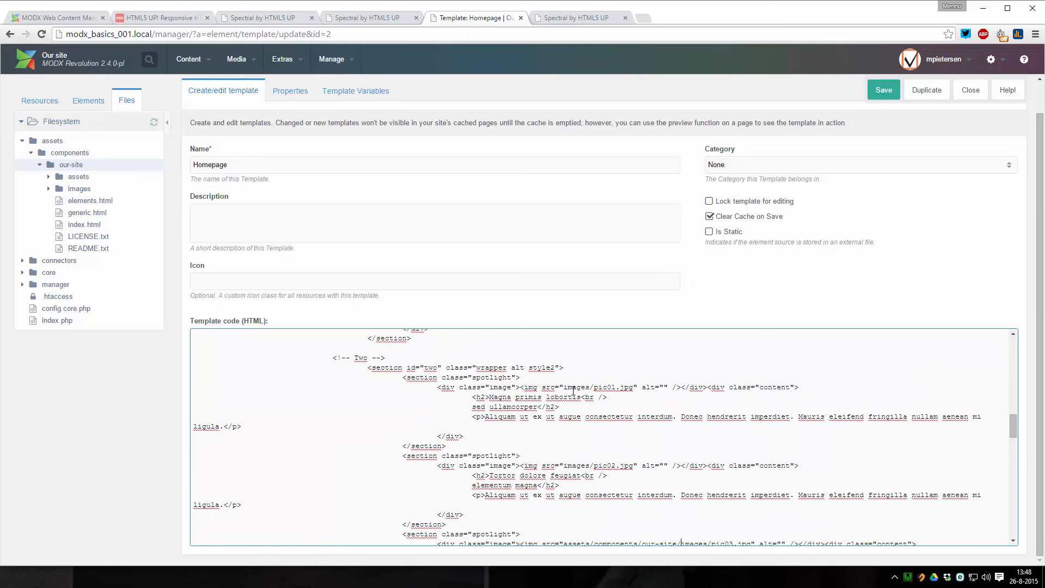
click(564, 388)
key(ctrl+v)
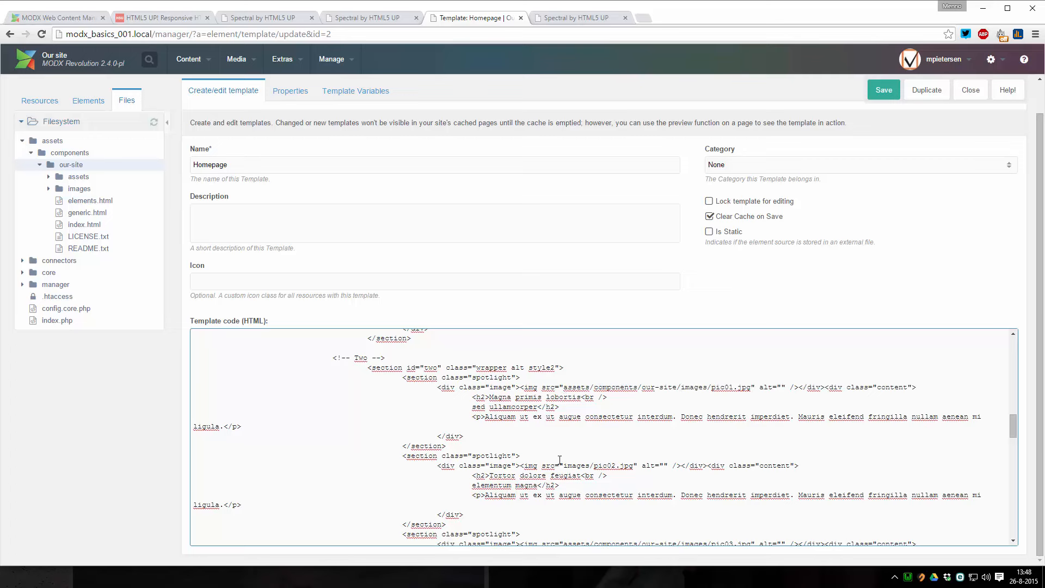
key(ctrl+v)
scroll(577, 444, up, 6)
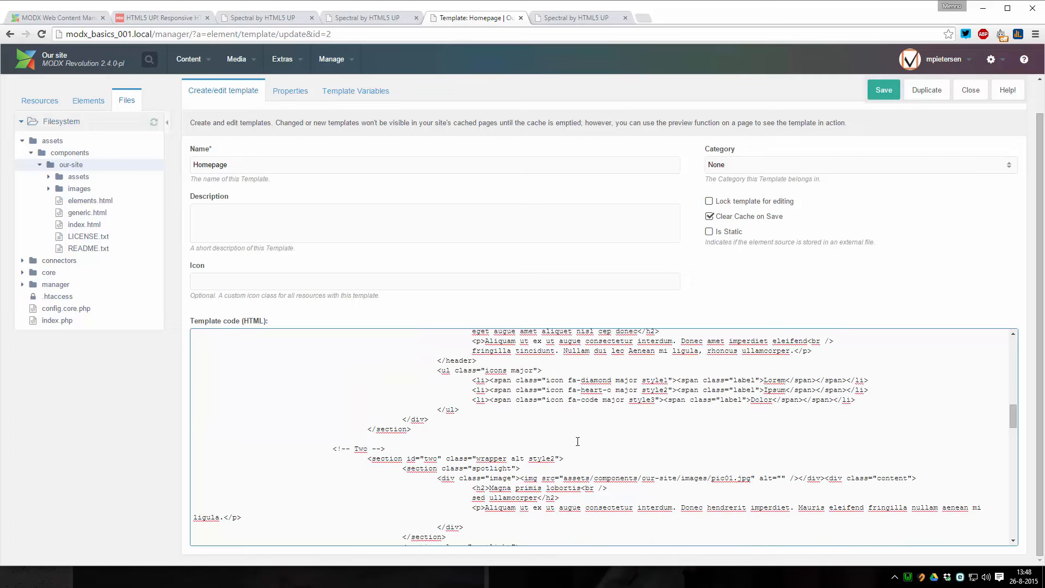
scroll(574, 437, up, 3)
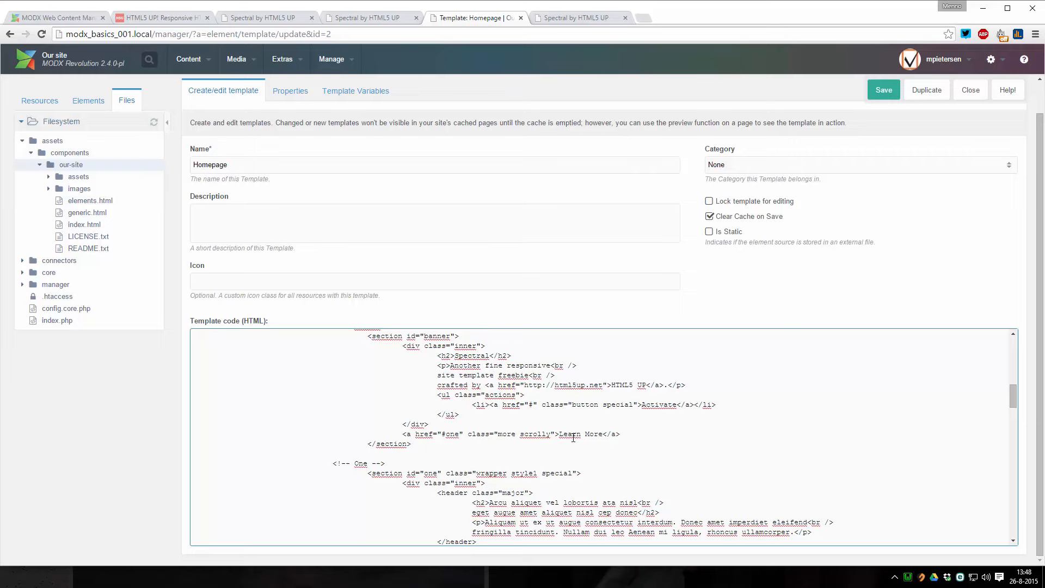
scroll(573, 437, down, 15)
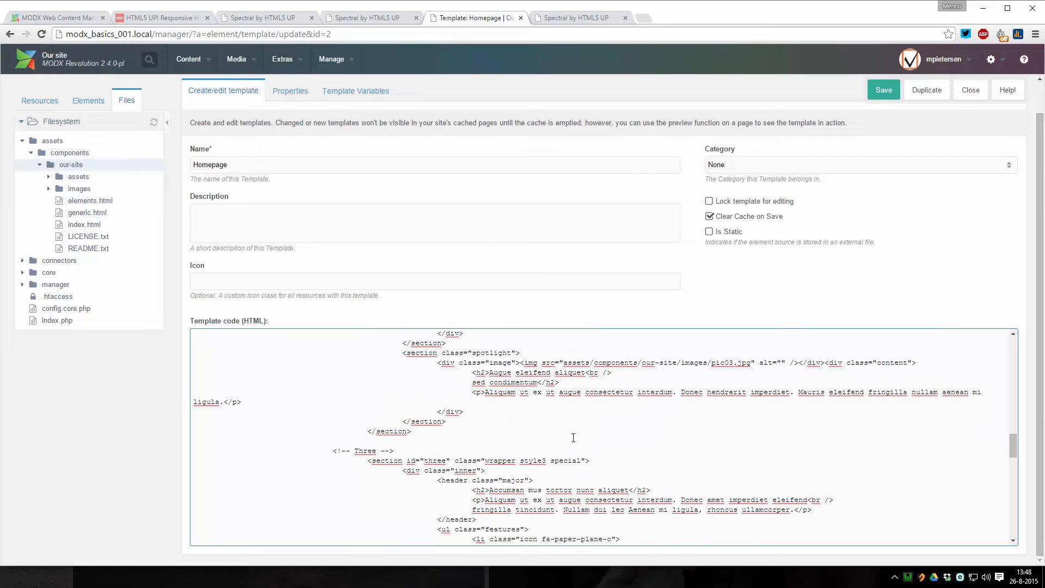
click(873, 93)
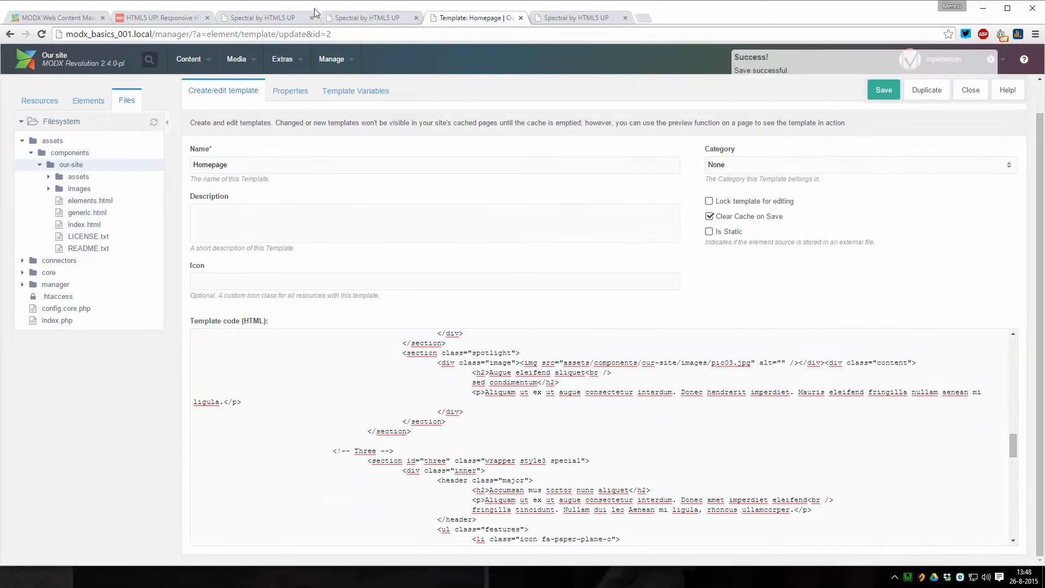
Reload the home page and look over the whole page, including the spotlight images and the footer
click(363, 19)
key(F5)
scroll(438, 206, down, 12)
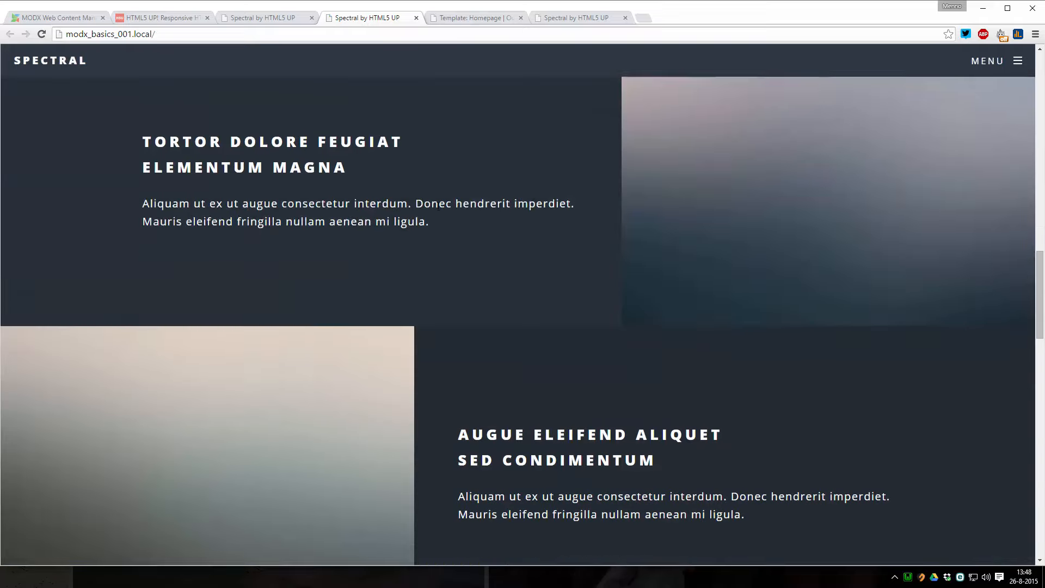
scroll(440, 211, down, 14)
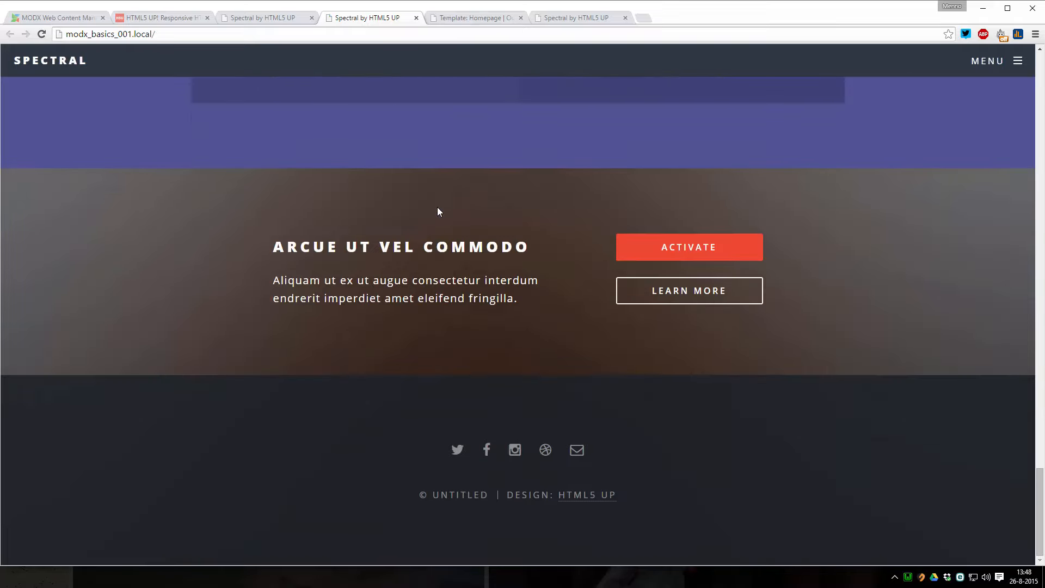
scroll(439, 212, up, 10)
scroll(439, 214, up, 5)
scroll(435, 223, up, 10)
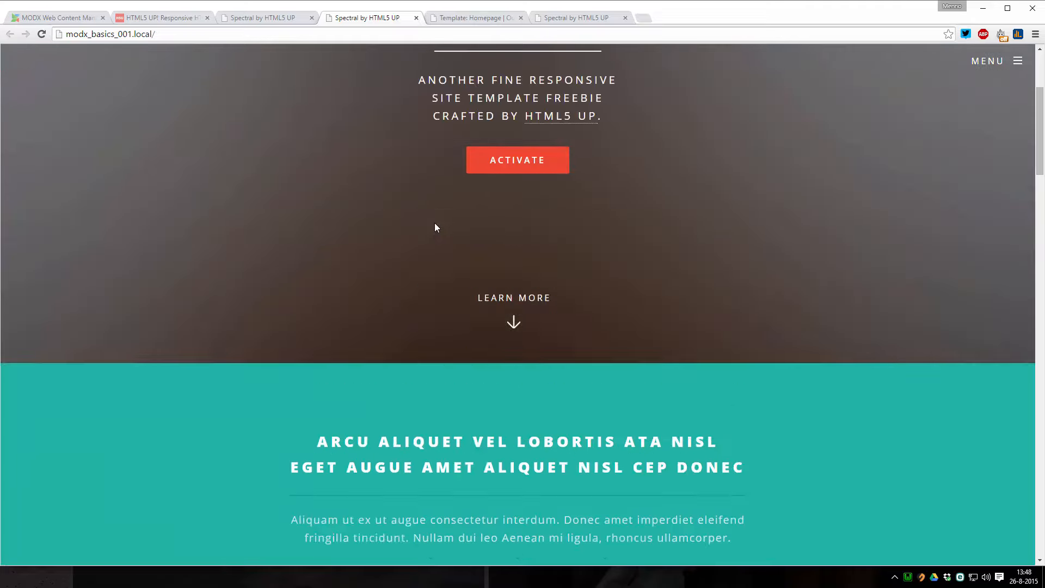
Inspect the home page banner in the developer tools, checking the console and the page's element code
right_click(173, 174)
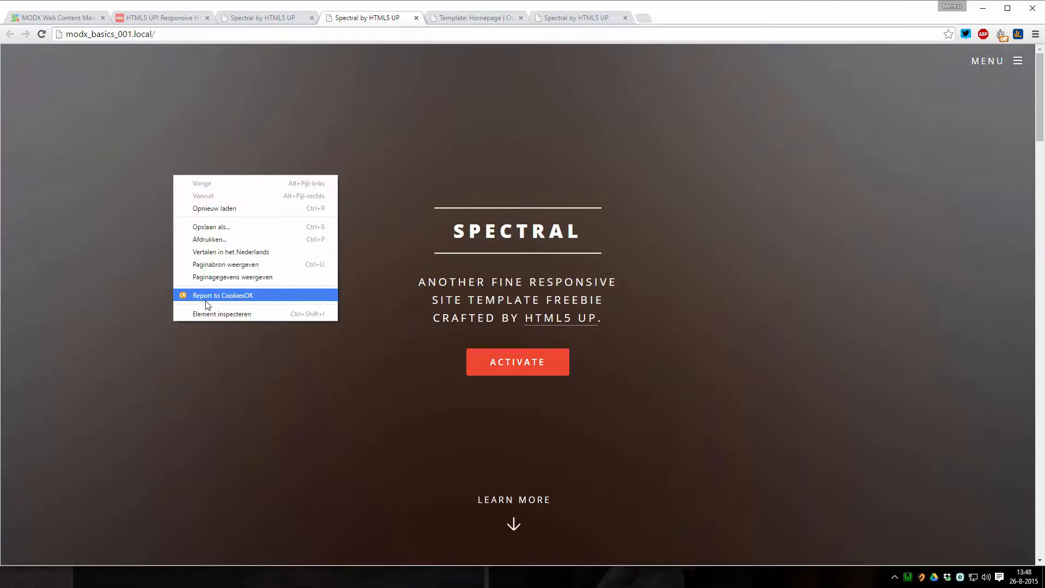
click(210, 311)
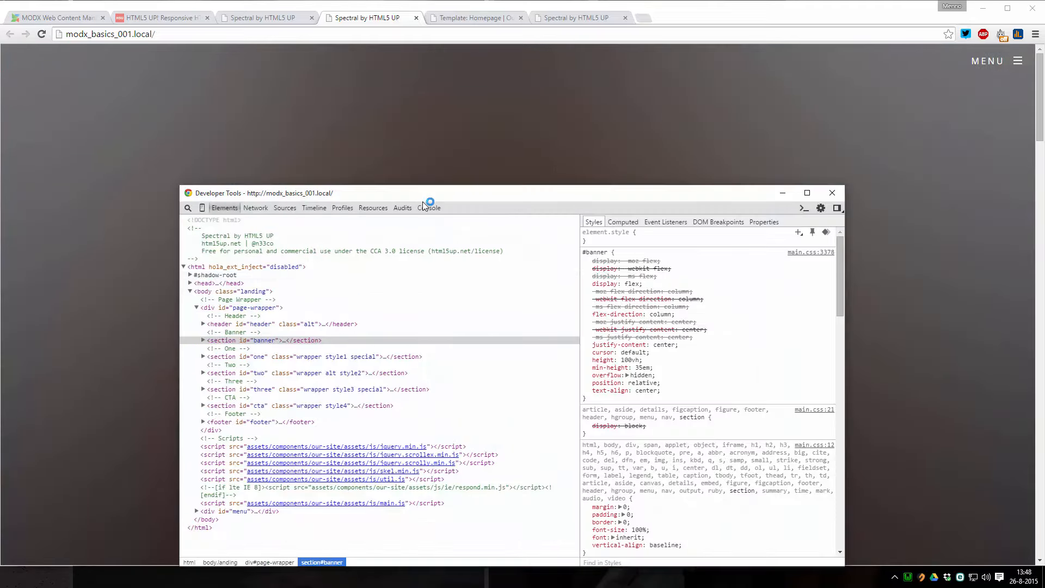
click(428, 208)
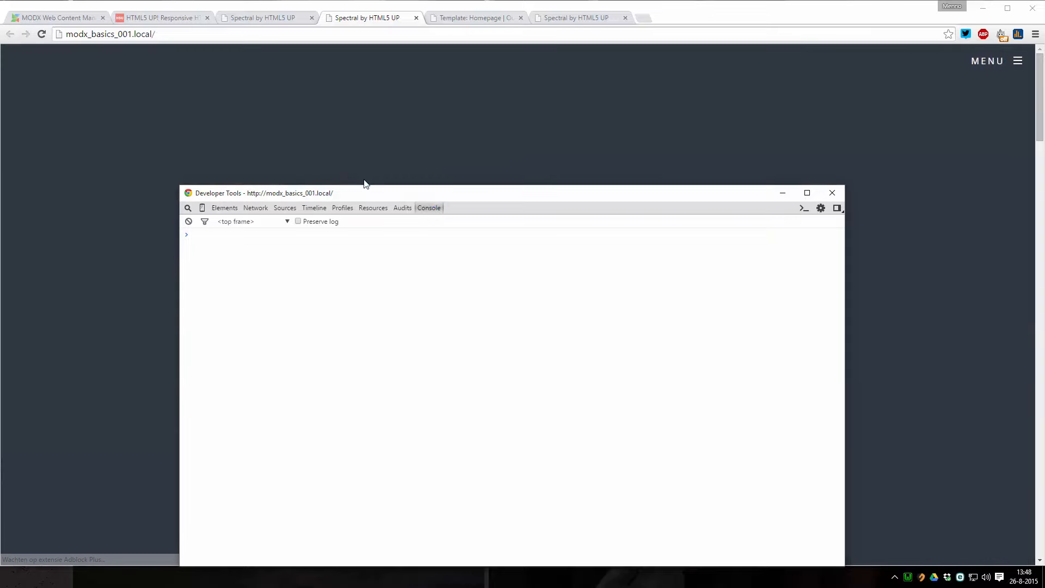
click(228, 212)
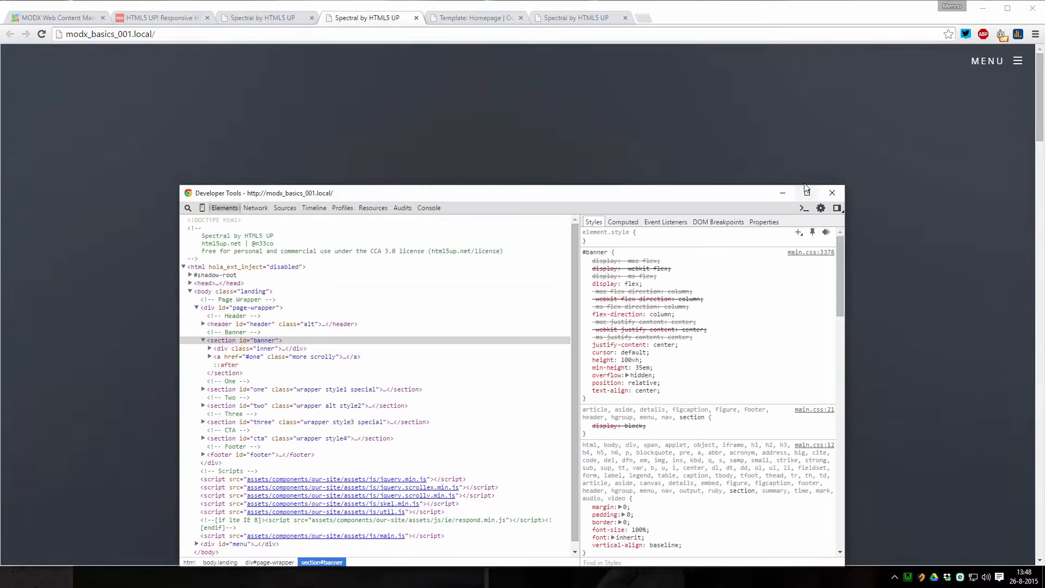
Close the developer tools and look over the home page's banner, spotlight and feature sections
click(832, 192)
scroll(690, 178, down, 6)
scroll(690, 179, down, 20)
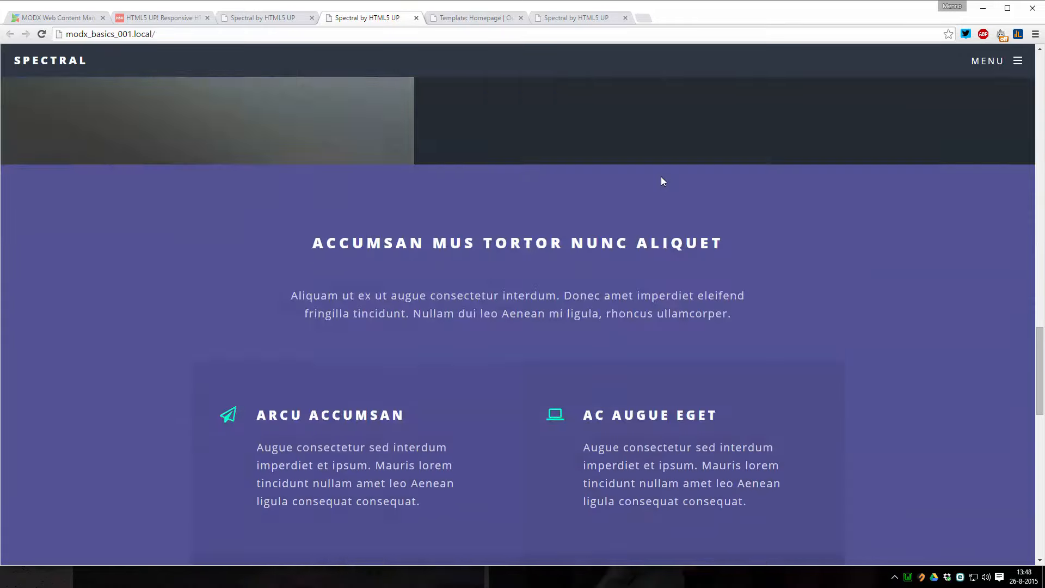
scroll(658, 176, up, 2)
scroll(657, 178, up, 18)
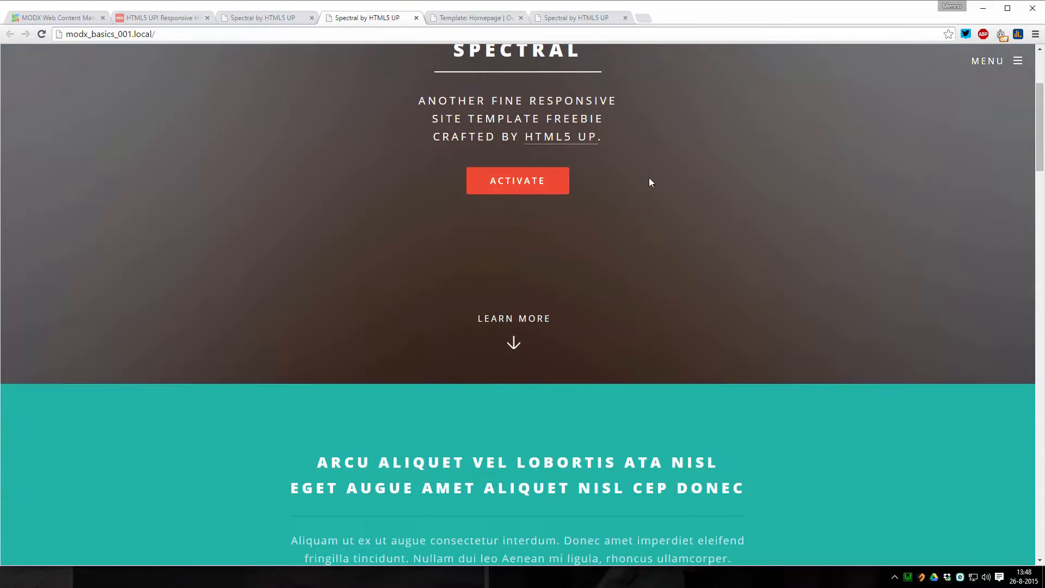
Open generic.html from the our-site folder in Sublime Text and compare its head code with index.html
click(475, 18)
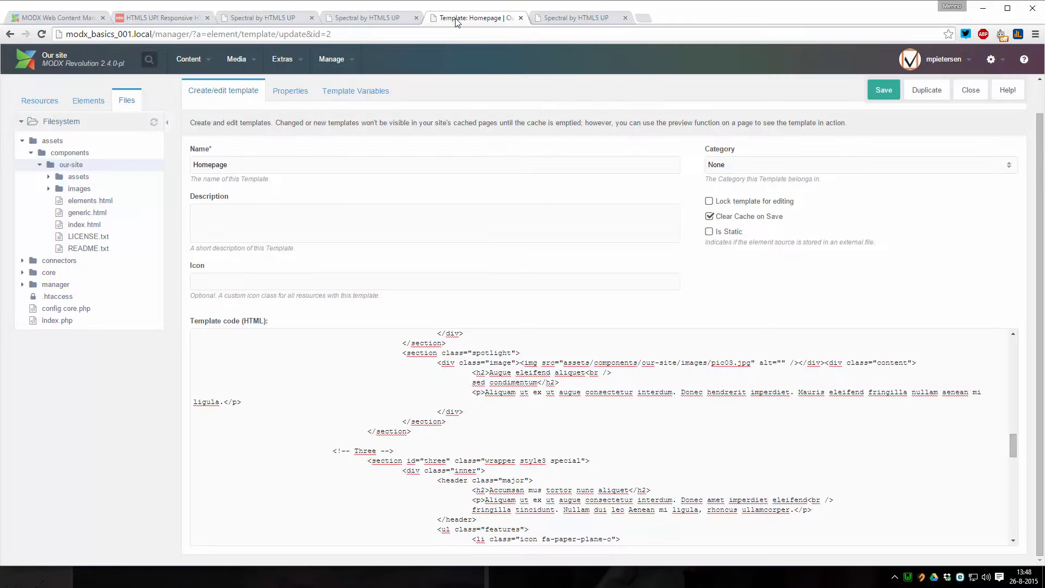
click(362, 18)
click(471, 19)
click(584, 19)
key(alt+Tab)
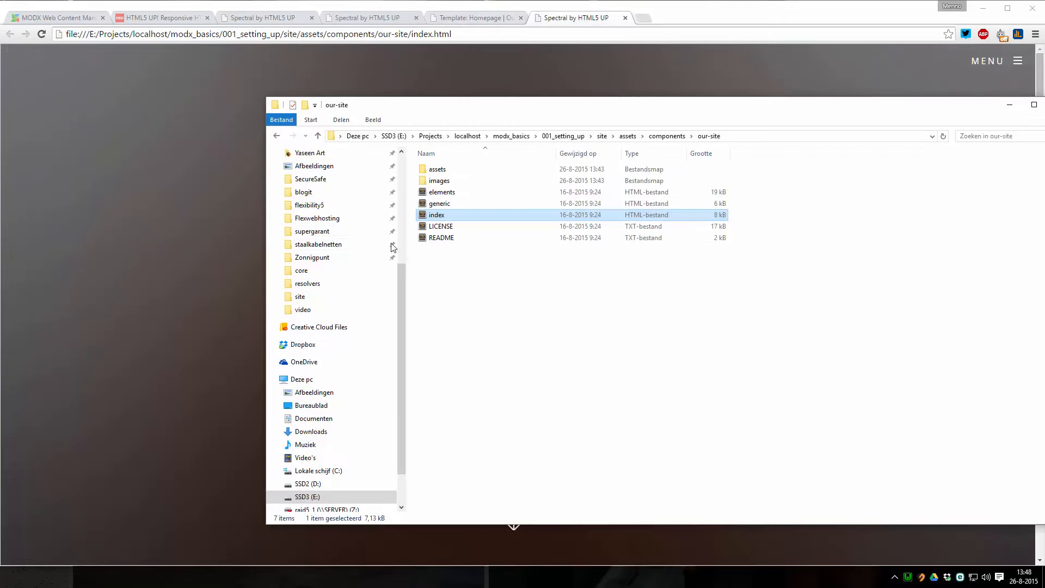
double_click(439, 205)
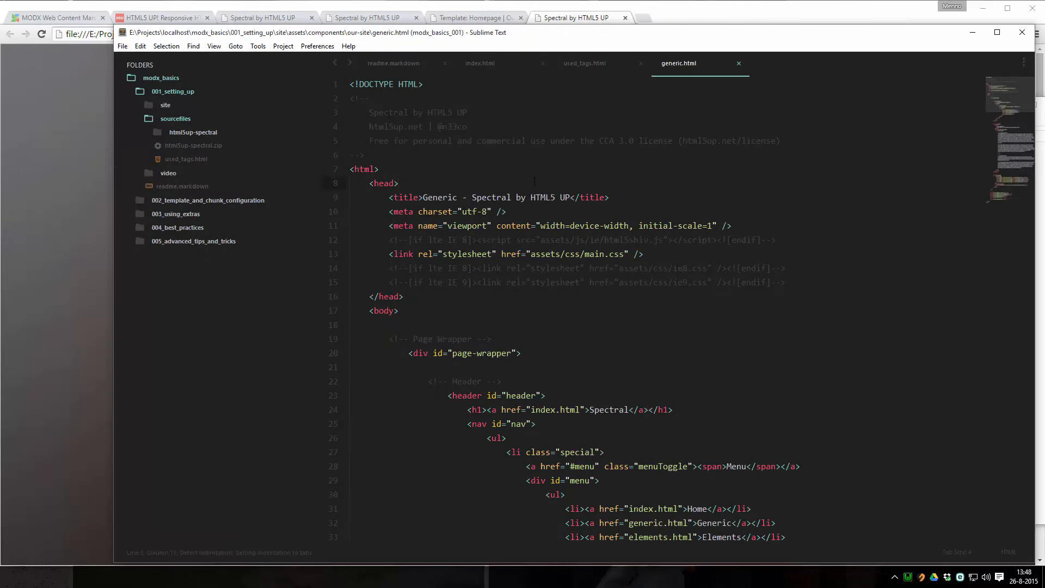
click(502, 64)
key(ctrl+a)
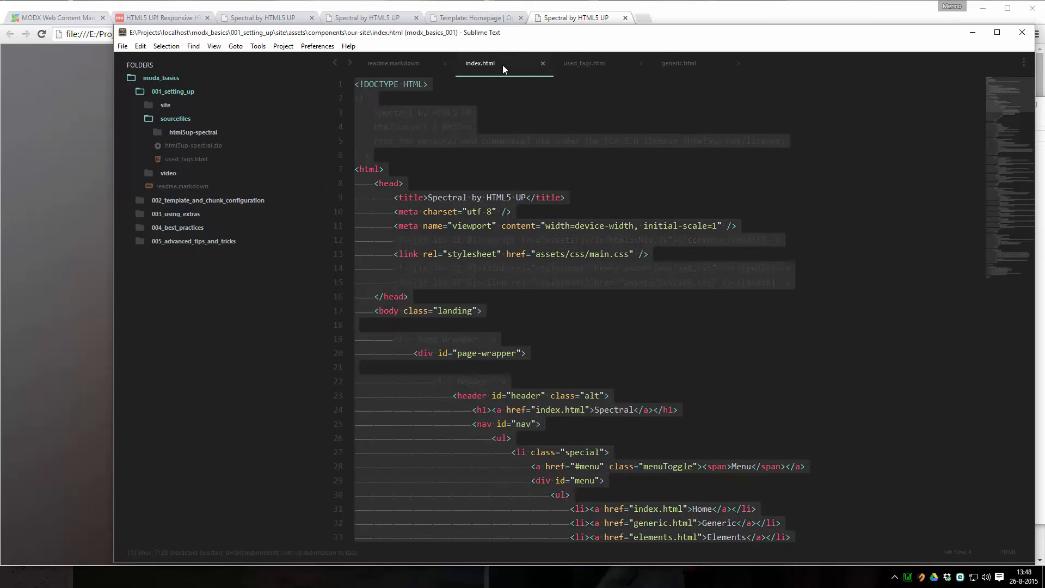
click(518, 178)
click(676, 67)
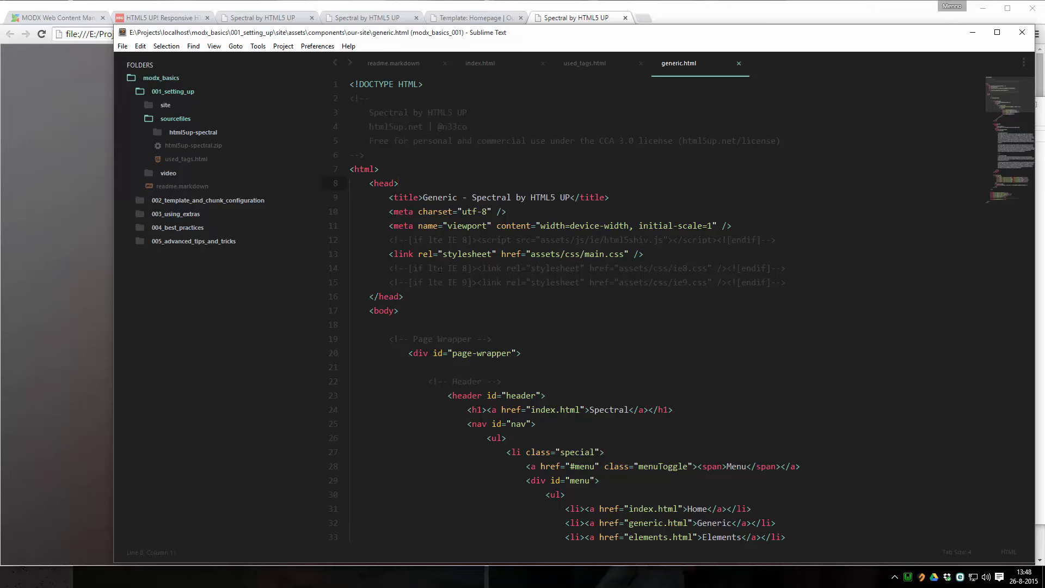
Set up a find-and-replace in generic.html for href="assets/ with assets/components/our-site/ as the replacement text
drag(502, 253, 565, 254)
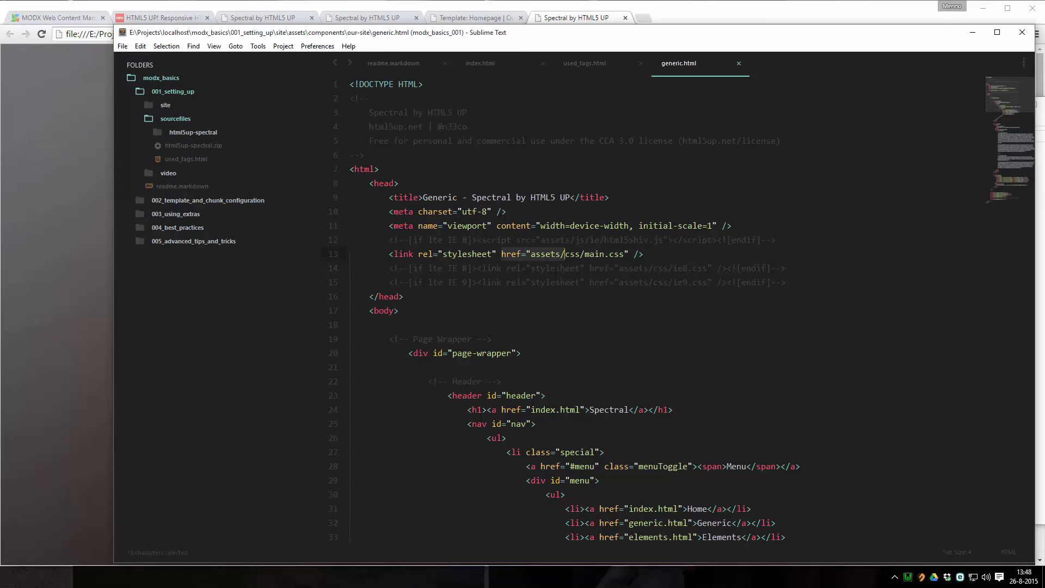
click(194, 46)
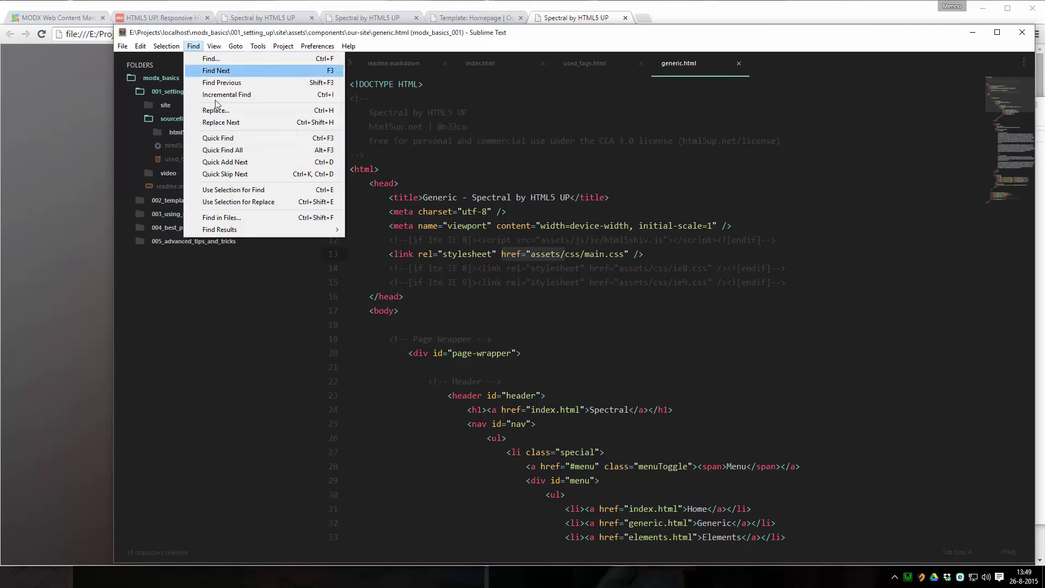
click(218, 109)
scroll(385, 263, down, 3)
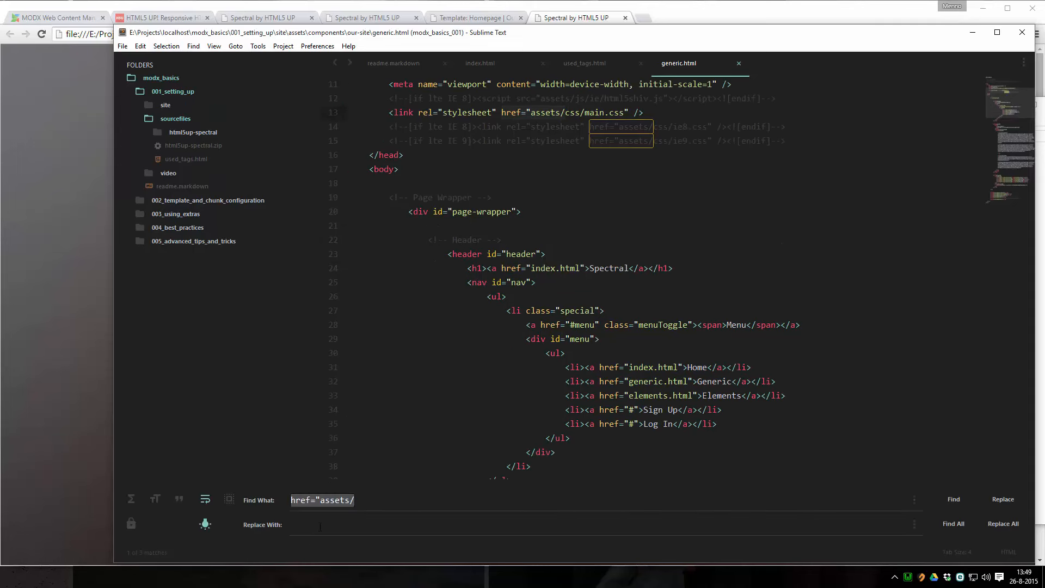
click(368, 525)
text(assets/components/our-site/)
Complete the replacement text as href="assets/components/our-site/assets/, replace all occurrences in generic.html and save the file
mouse_move(307, 501)
mouse_down()
mouse_move(291, 501)
mouse_move(355, 500)
mouse_move(289, 501)
mouse_up()
click(320, 501)
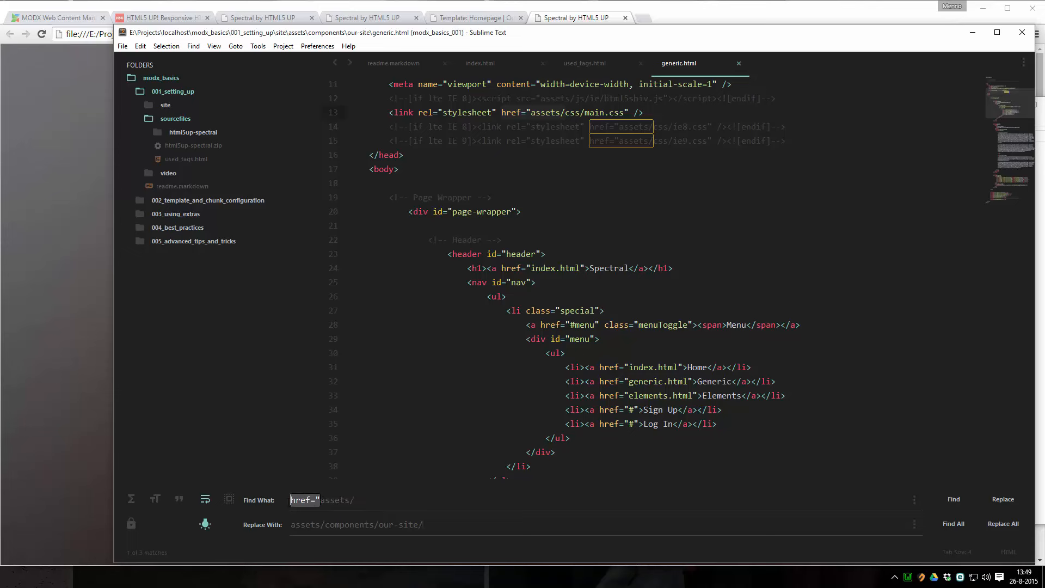
key(ctrl+c)
click(291, 525)
key(ctrl+v)
drag(322, 501, 377, 502)
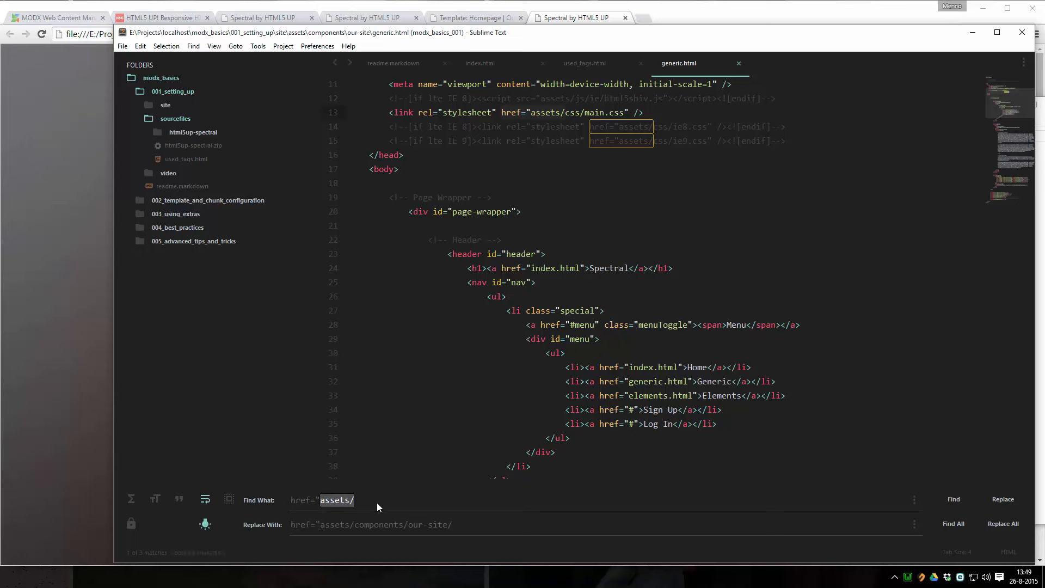
key(ctrl+c)
click(479, 525)
key(ctrl+v)
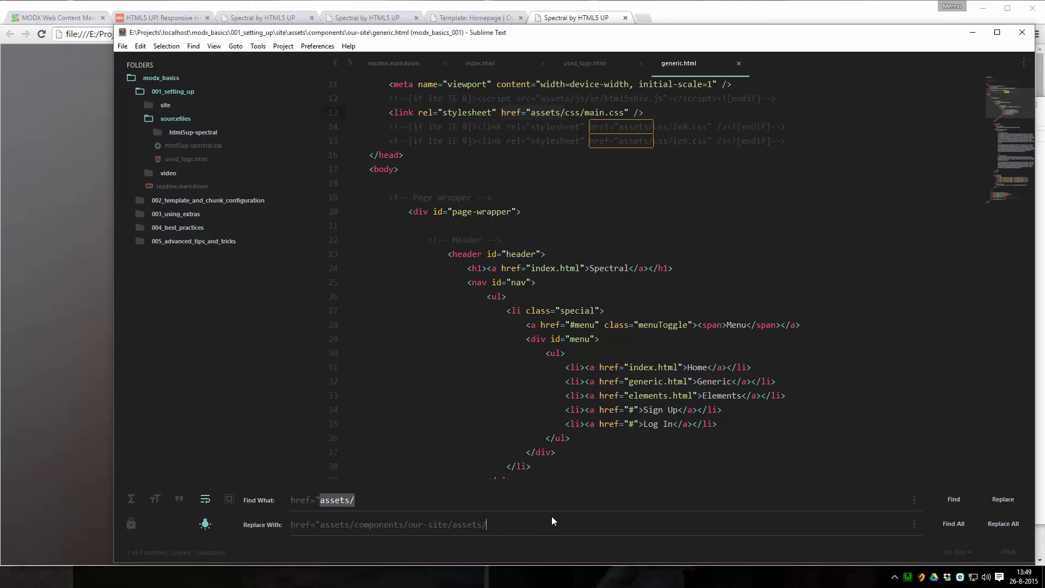
click(1004, 524)
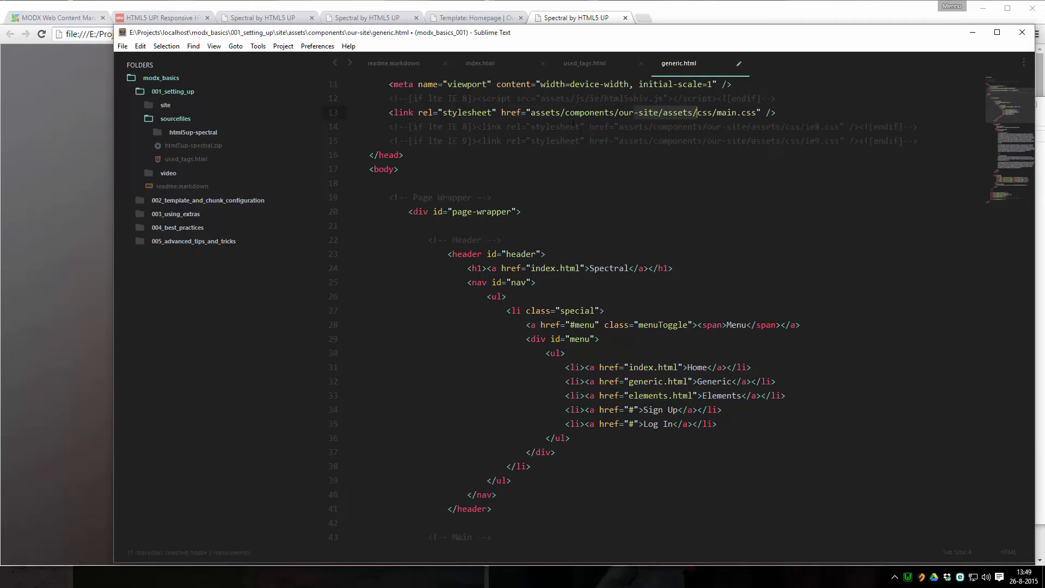
scroll(596, 175, down, 19)
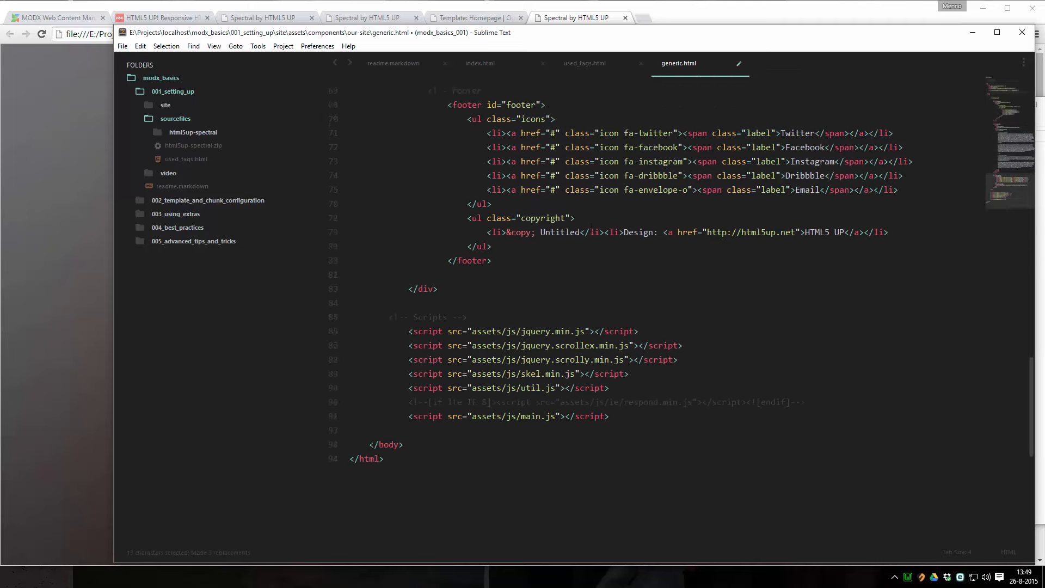
key(ctrl+s)
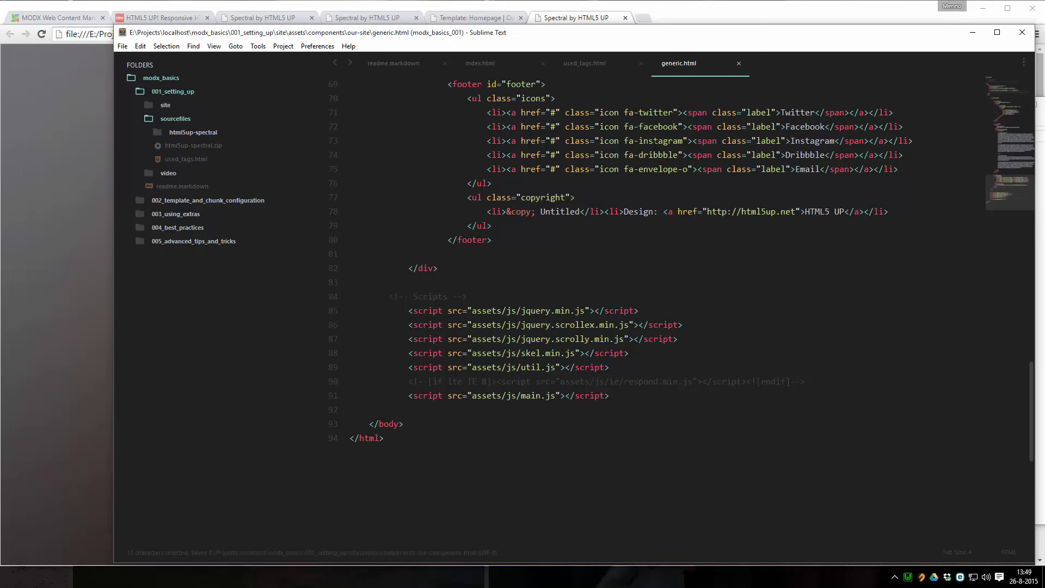
Copy the base href tag from used_tags.html onto a new line under the opening head tag in generic.html and save
scroll(583, 95, up, 20)
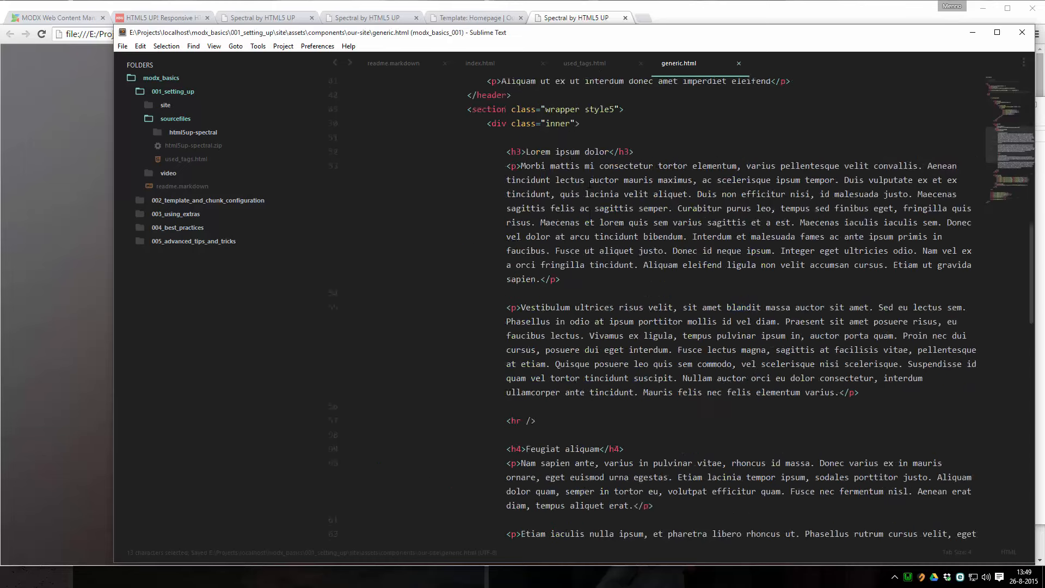
click(585, 63)
drag(493, 85, 328, 80)
click(679, 63)
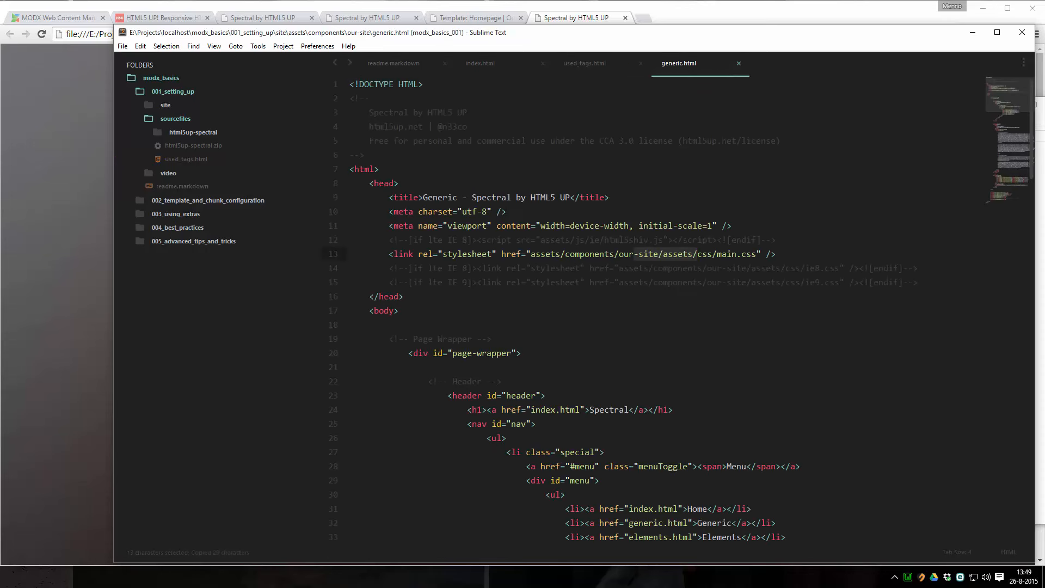
click(468, 186)
key(Return)
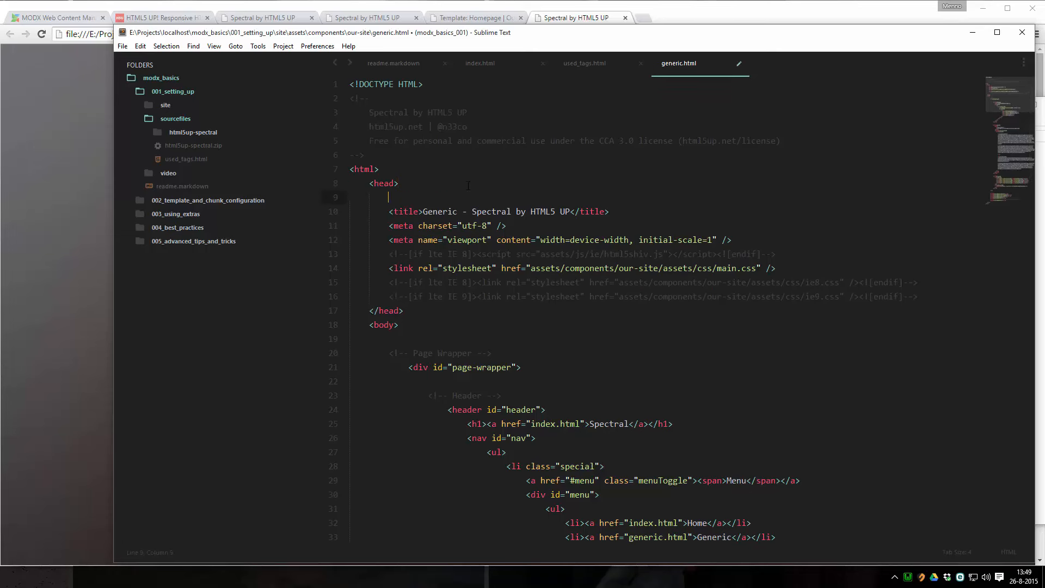
key(ctrl+v)
key(ctrl+s)
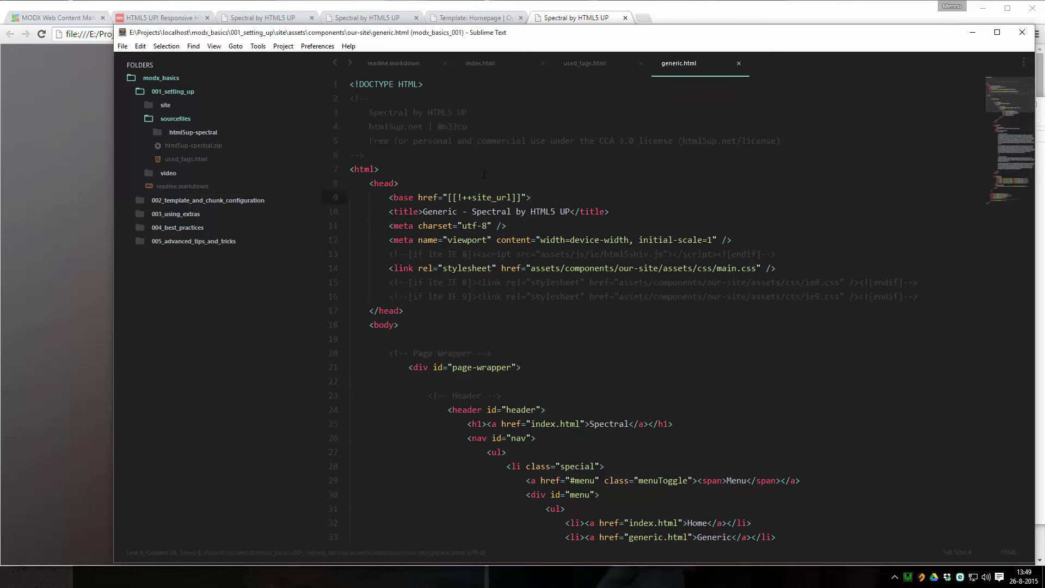
Expand the project folders site, assets, components and our-site, and open index.html
click(169, 104)
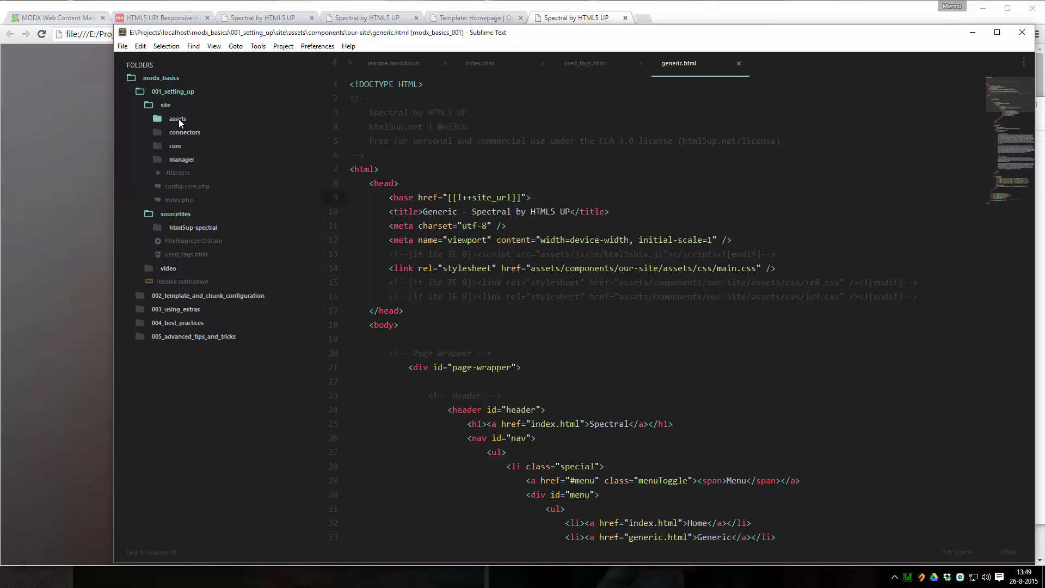
click(179, 119)
click(197, 131)
click(224, 146)
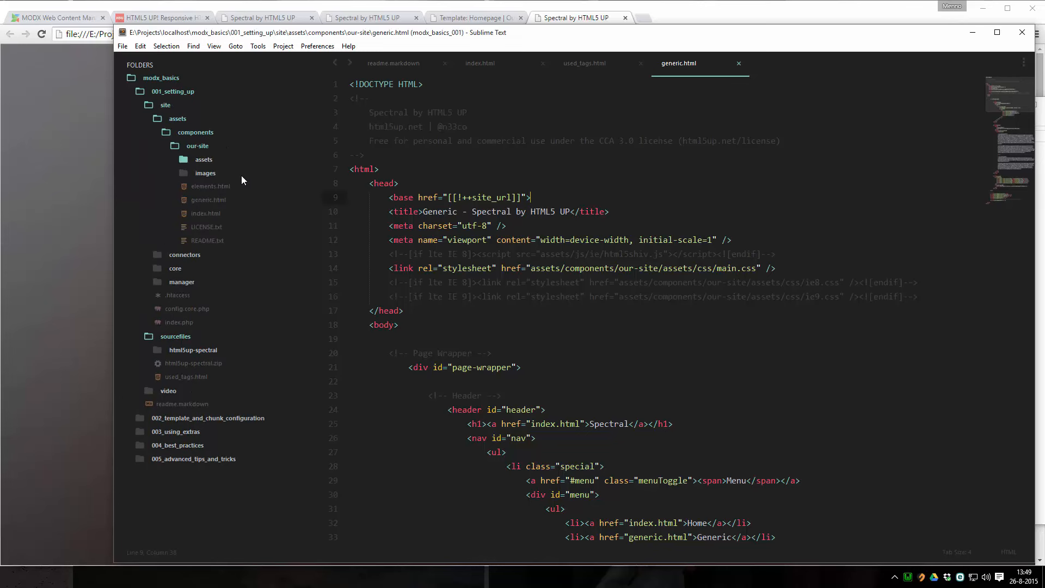
click(201, 214)
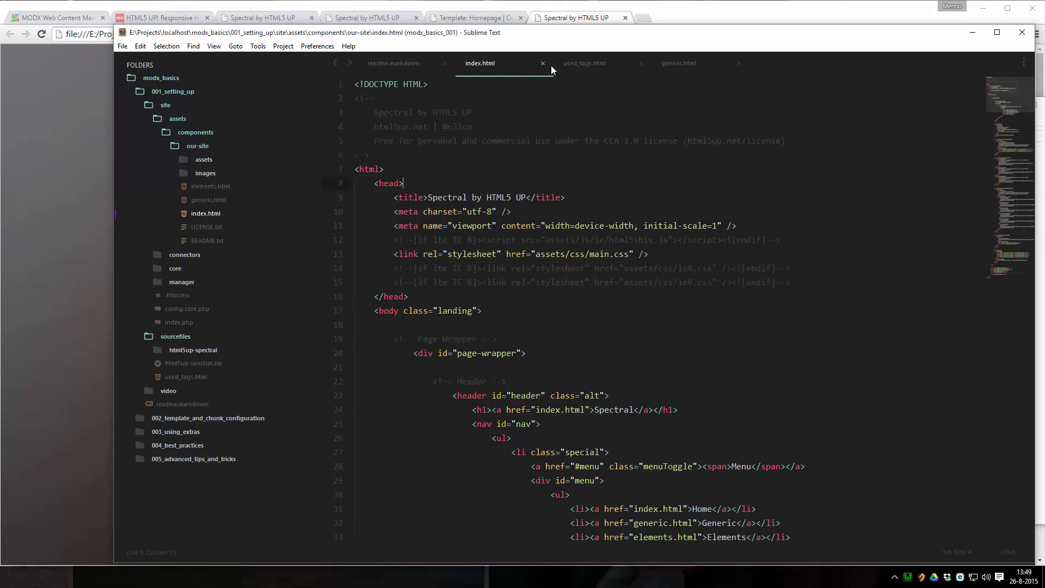
Select the entire Homepage template code in MODX, return to Sublime Text and collapse the our-site folder
click(560, 17)
click(485, 18)
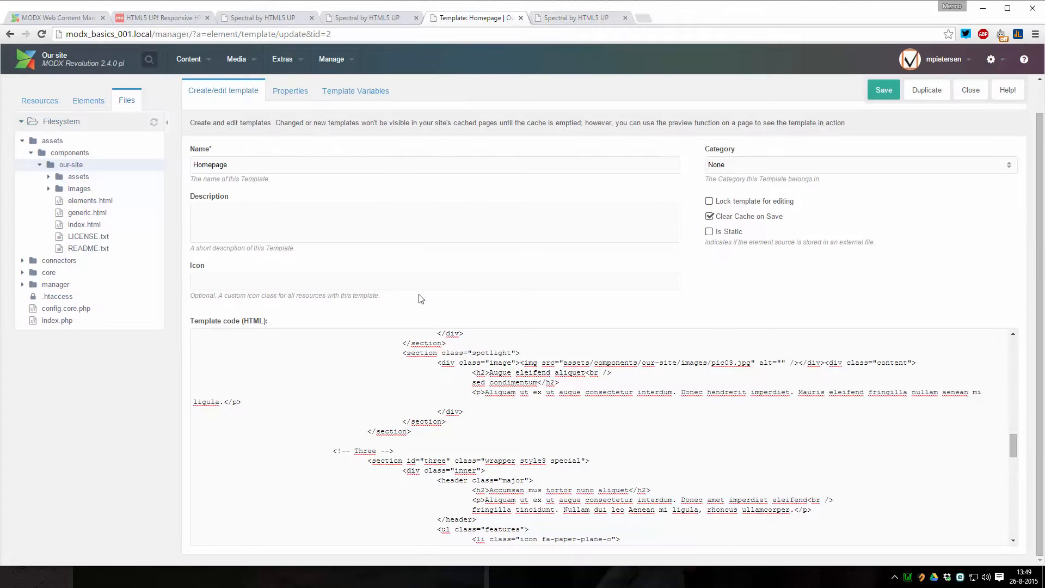
scroll(380, 355, up, 15)
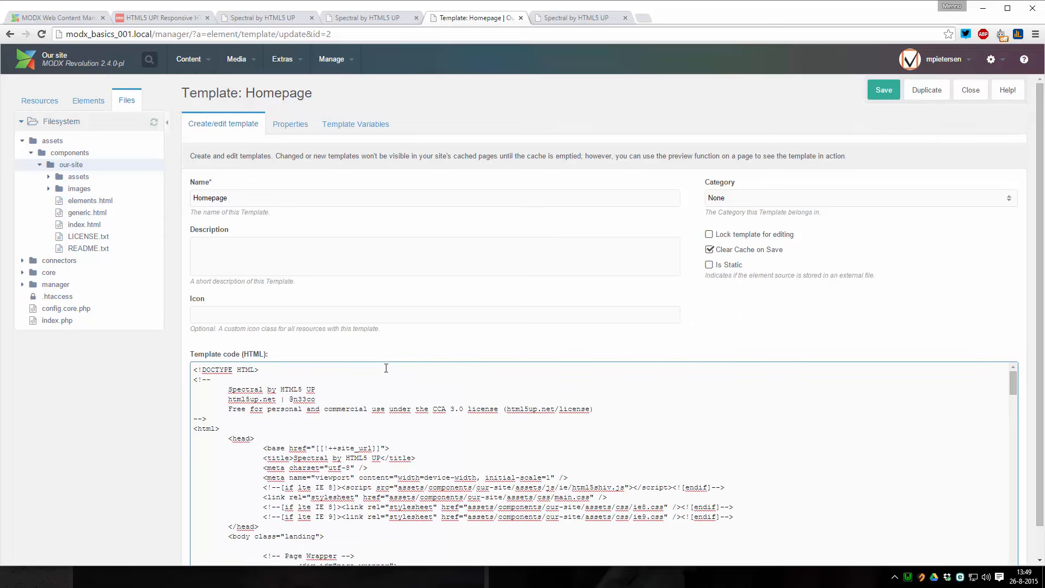
click(376, 388)
key(ctrl+a)
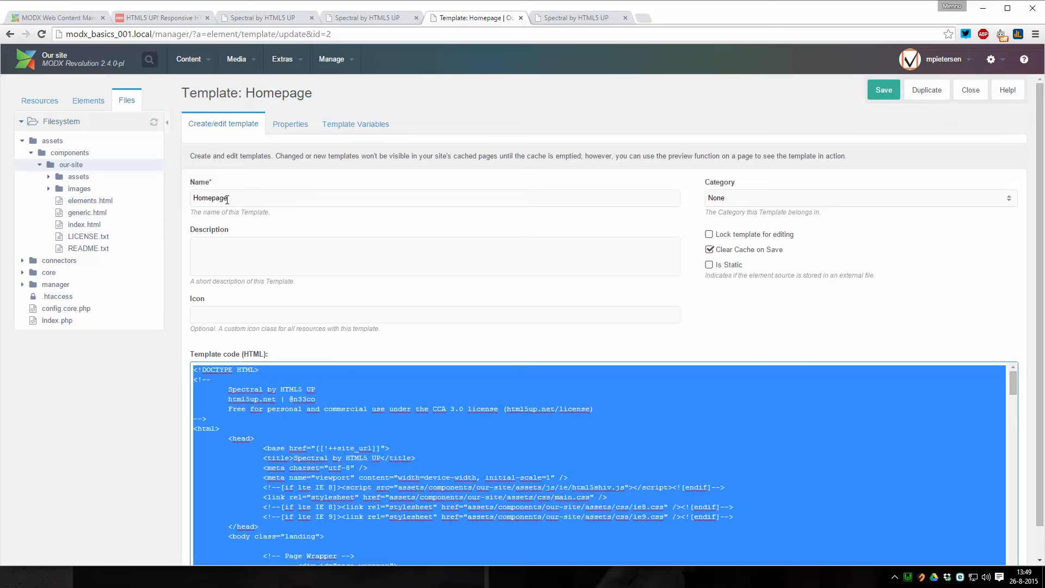
key(alt+Tab)
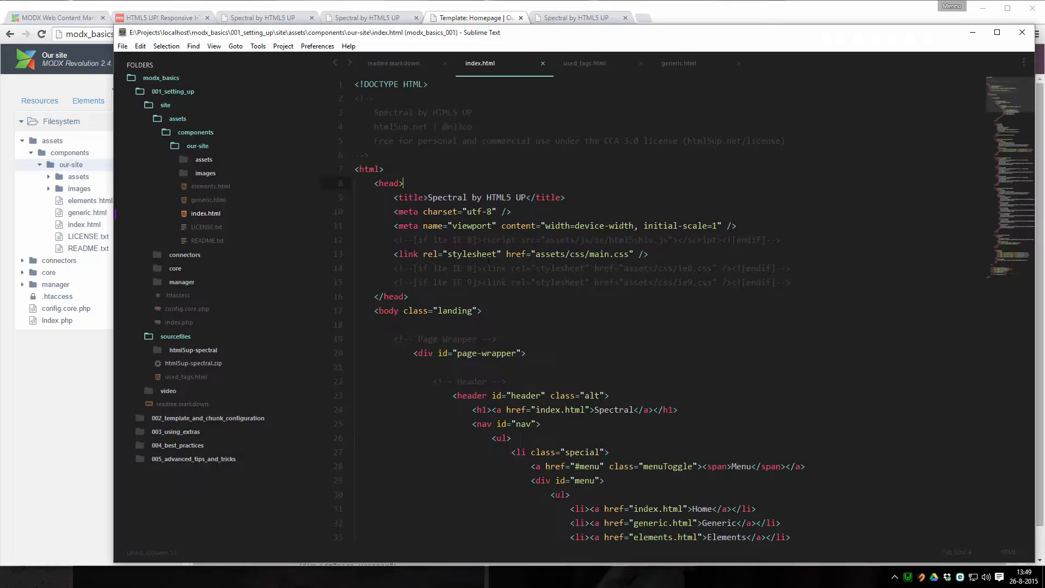
click(193, 147)
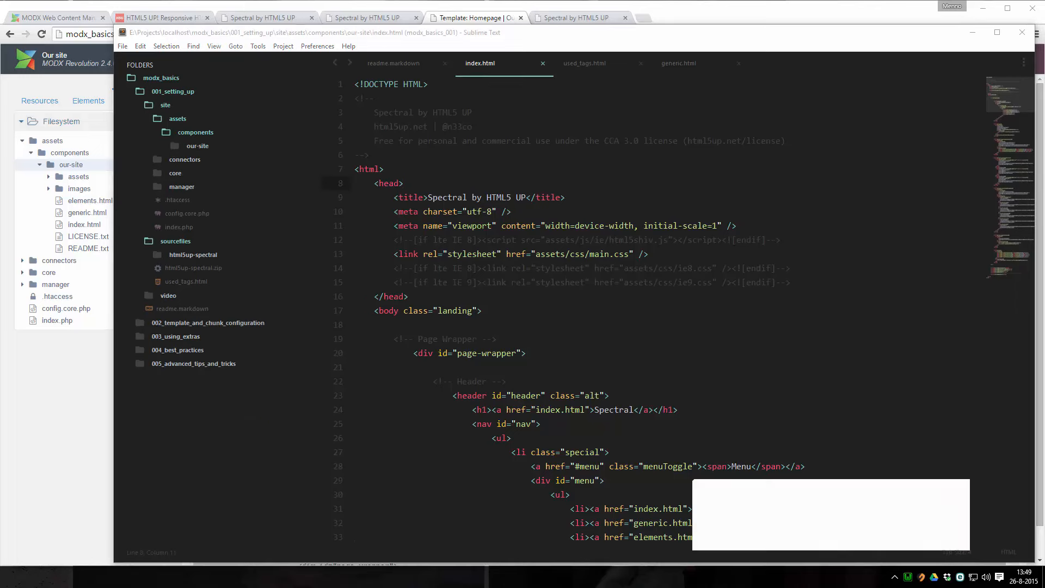
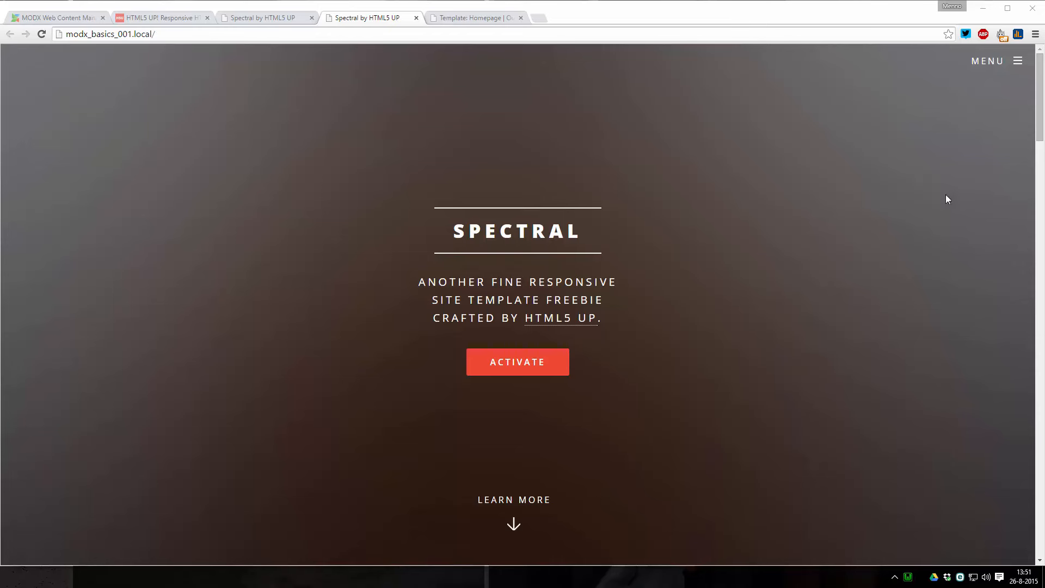
Return to the Homepage template in MODX and review the base href tag and the assets/components/our-site paths in its head
click(475, 18)
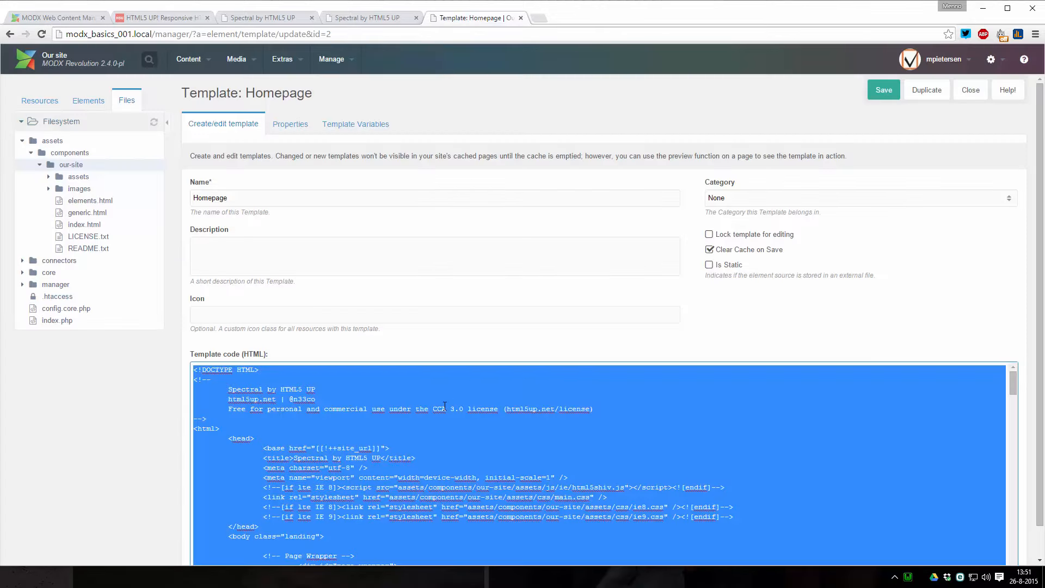
click(413, 401)
scroll(425, 459, down, 5)
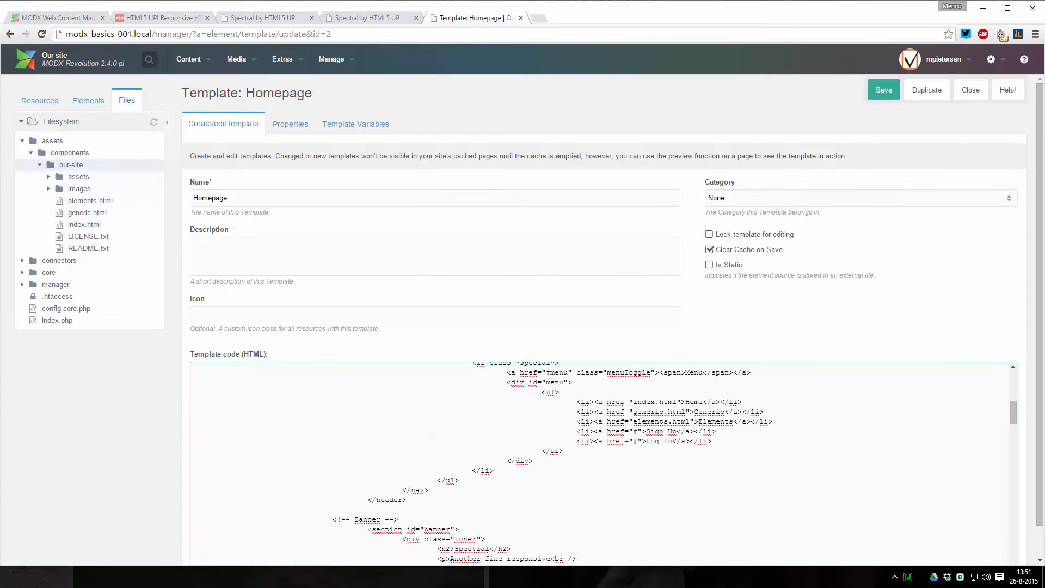
scroll(433, 434, up, 5)
drag(262, 448, 390, 448)
drag(394, 488, 510, 487)
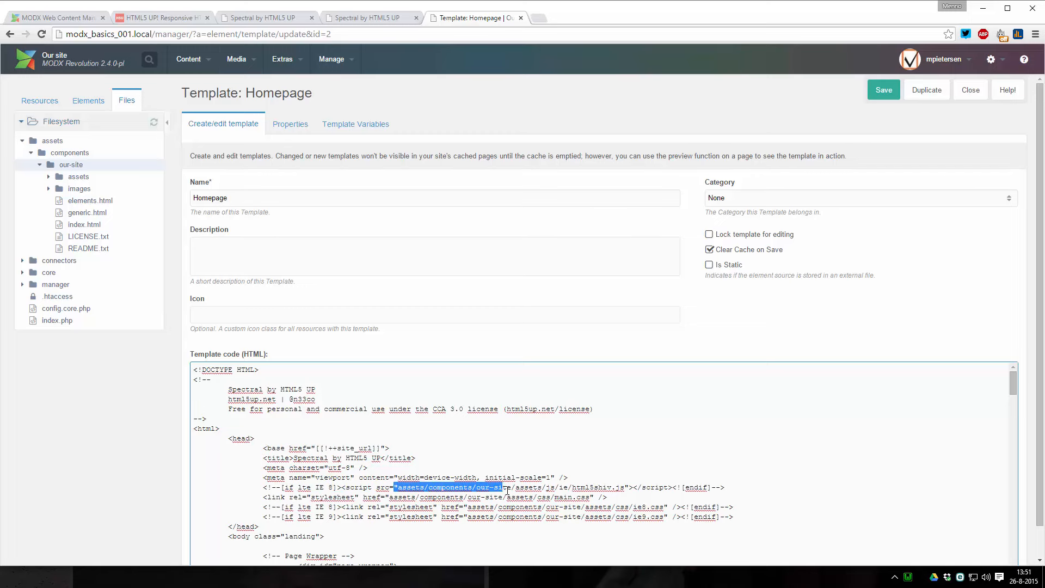
Check the banner text on the home page and go back to the Homepage template
click(362, 21)
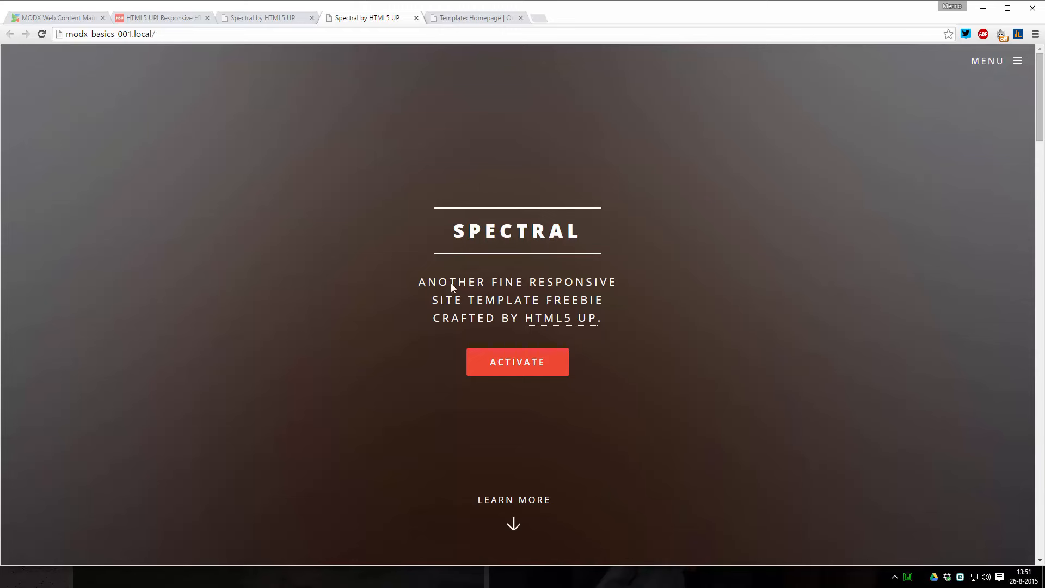
drag(419, 282, 603, 298)
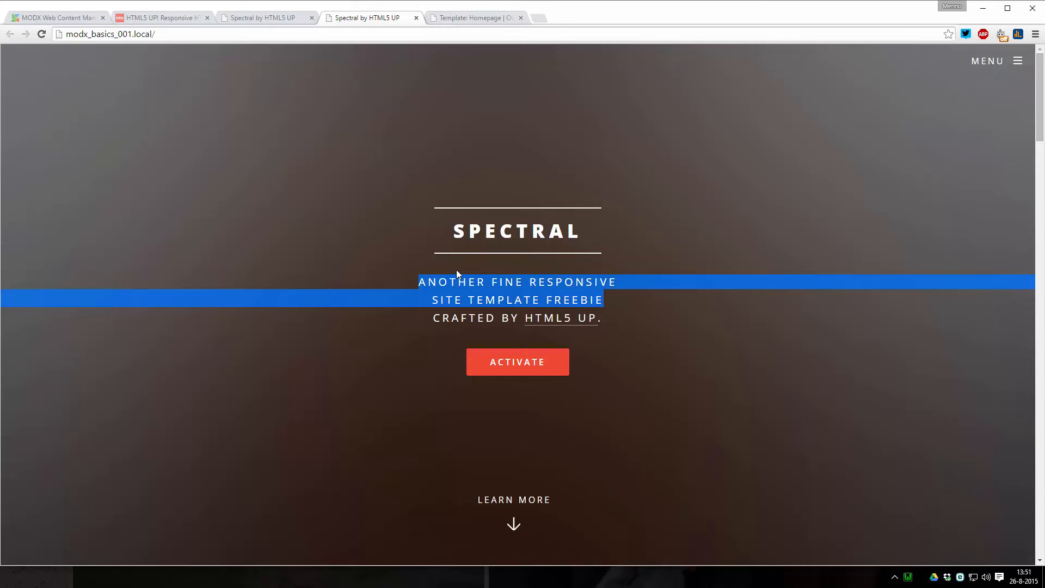
click(450, 19)
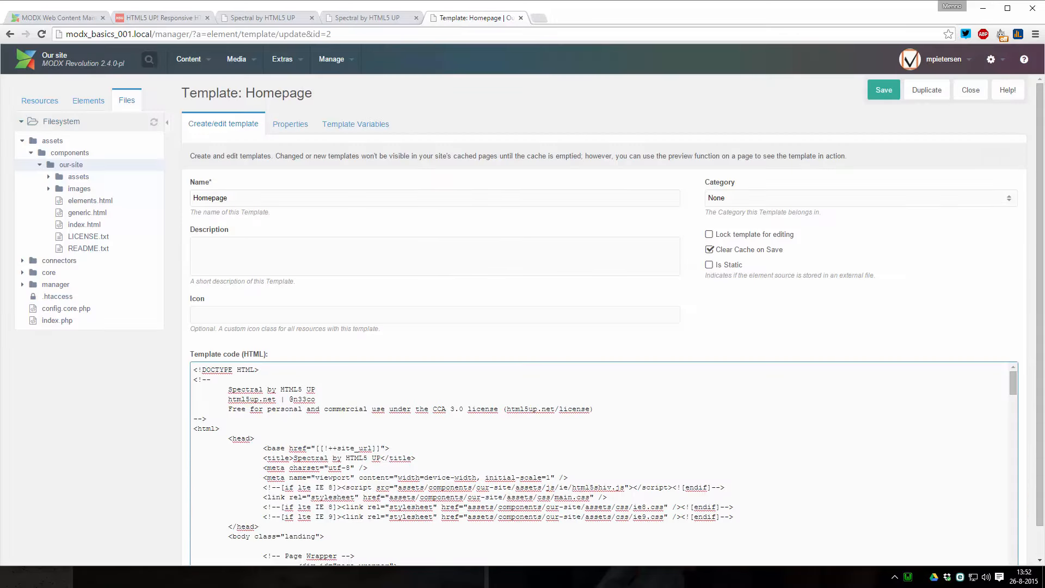
Switch to Sublime Text, open readme.markdown and highlight the "add the needed templates" item in the to-do list
key(alt+Tab)
click(387, 70)
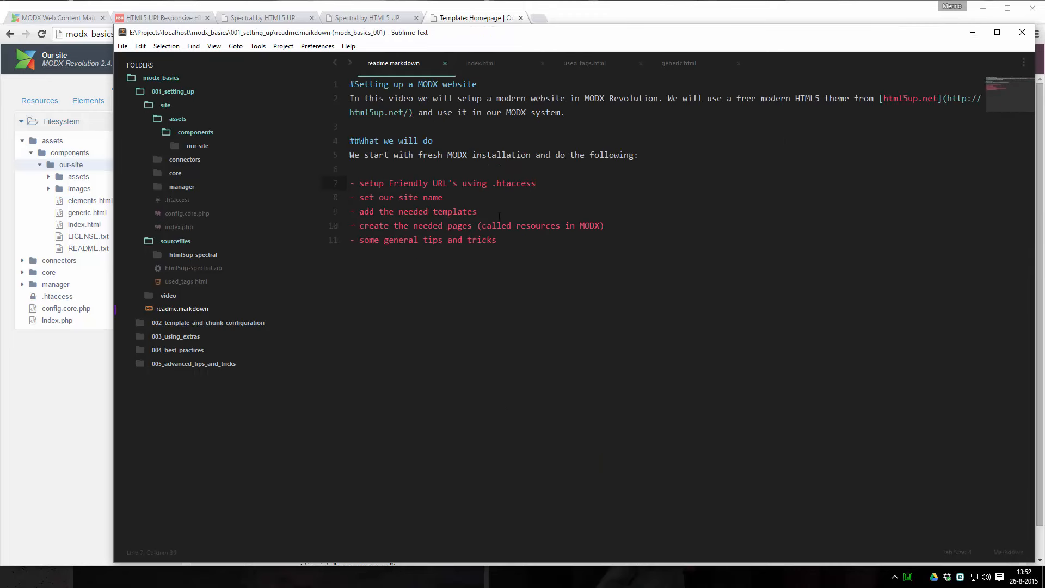
drag(359, 211, 491, 211)
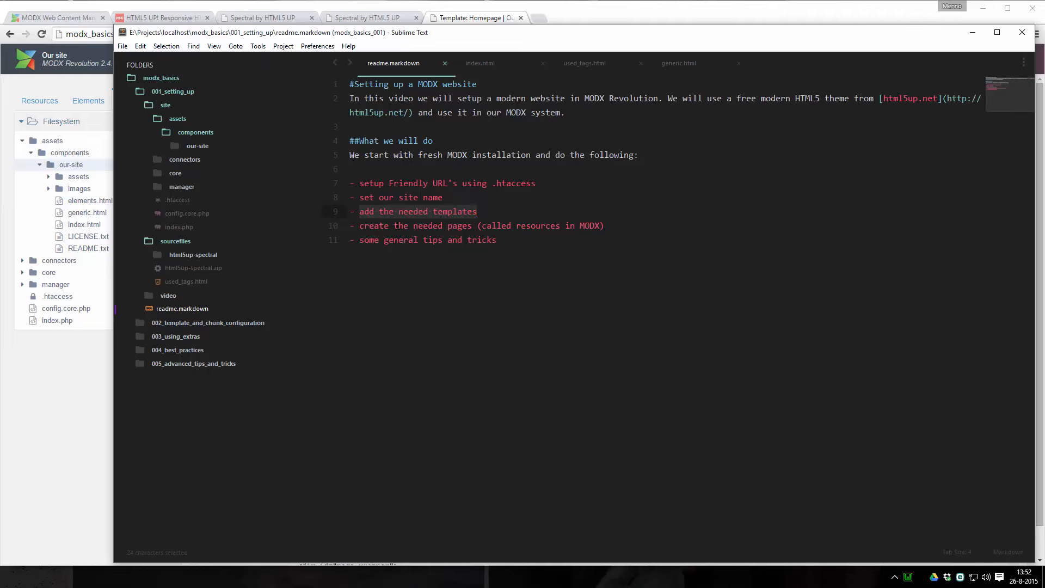
Compare the MODX site's home page in the browser with the original html5up-spectral index.html page
click(357, 21)
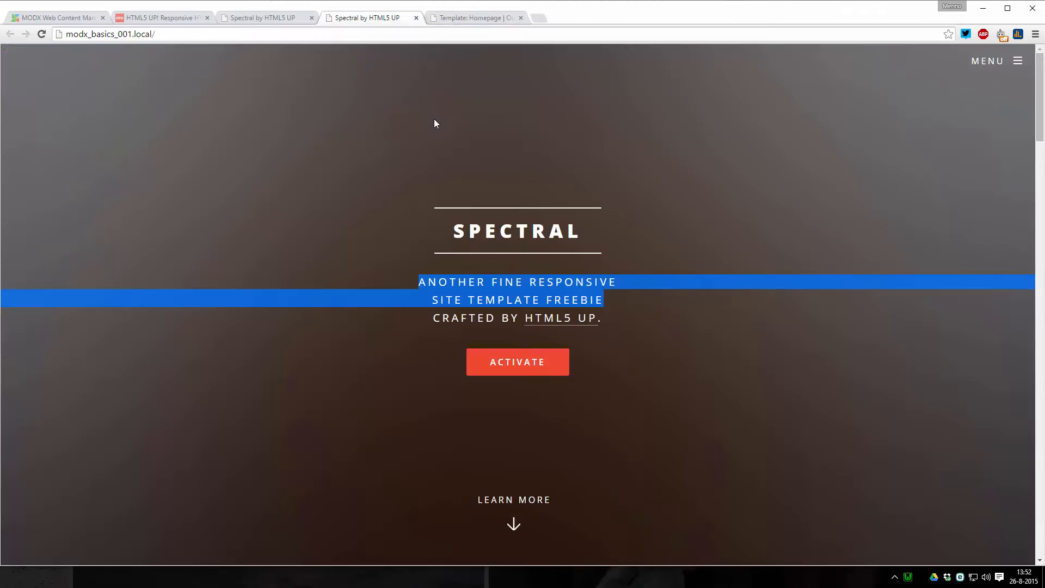
click(269, 17)
scroll(517, 206, up, 5)
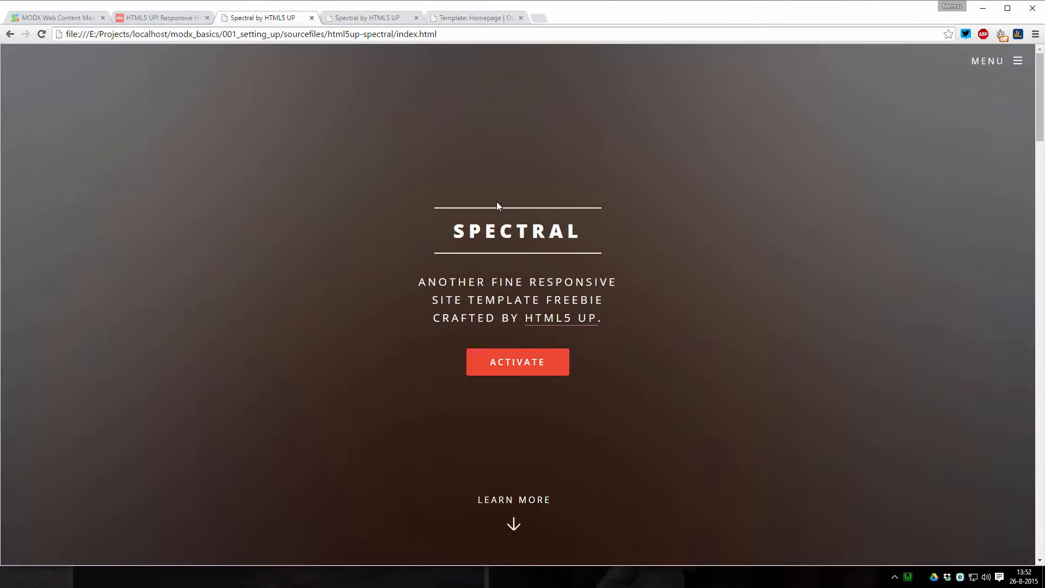
click(355, 18)
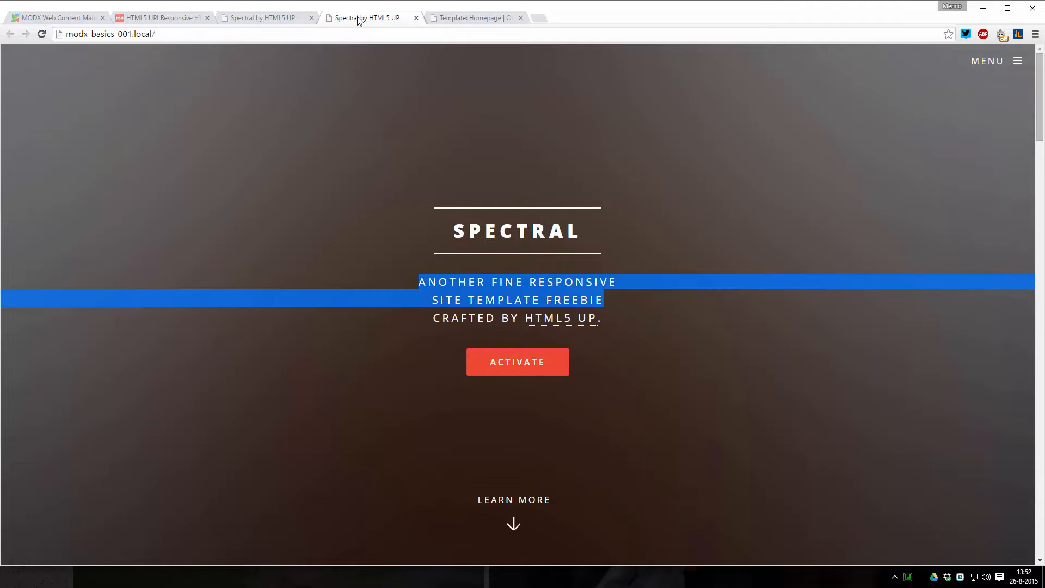
click(273, 18)
scroll(498, 234, down, 10)
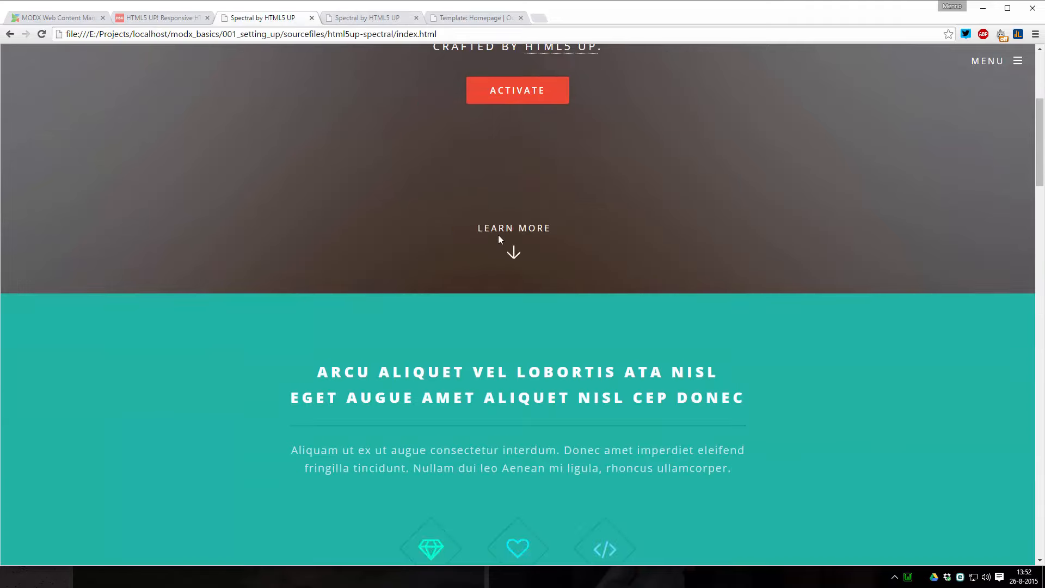
scroll(498, 234, up, 7)
Browse the Generic and Elements pages of the original Spectral demo and examine the layout of the Generic page
click(1005, 61)
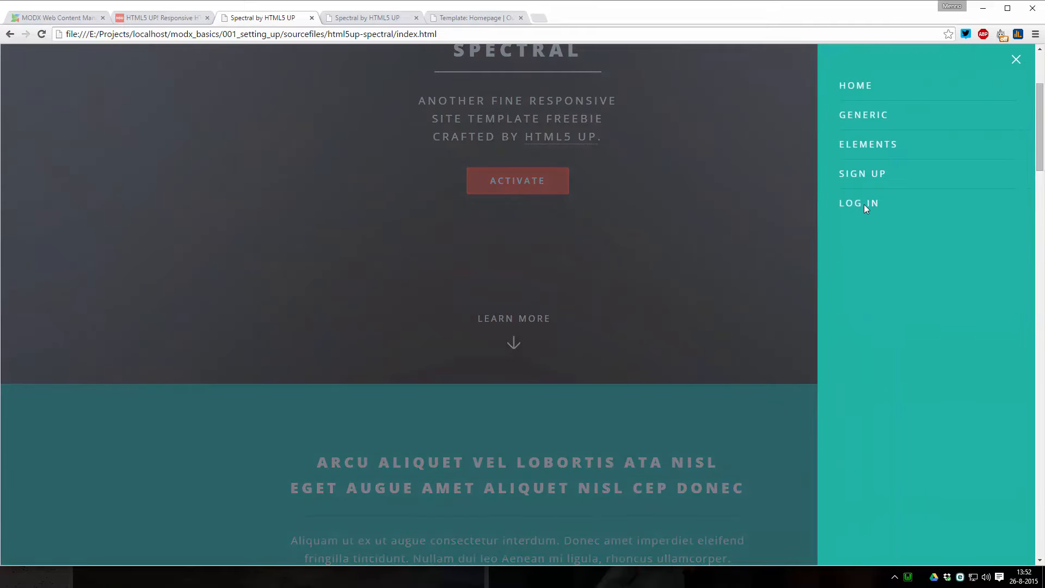
click(854, 116)
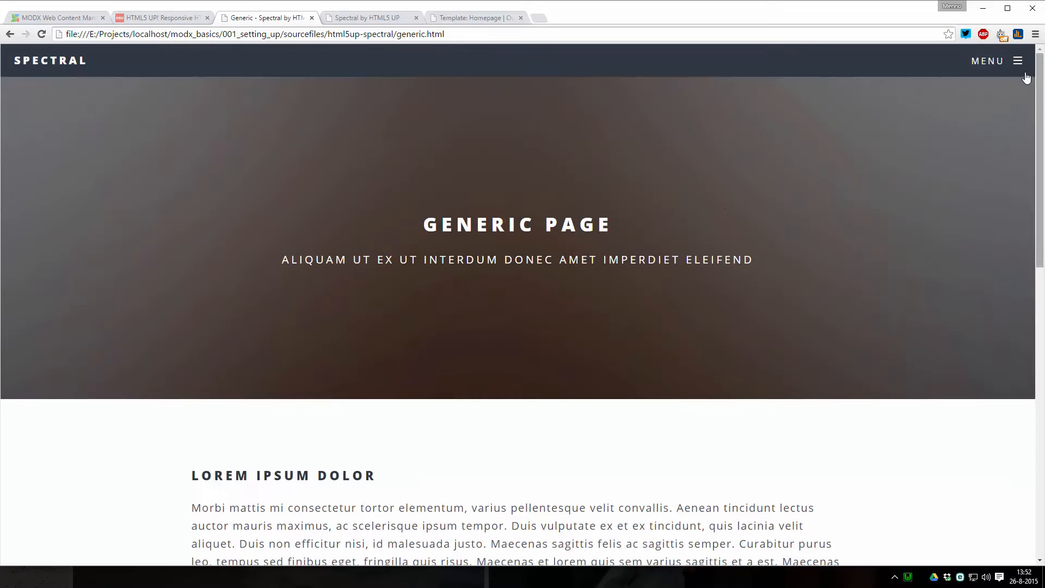
click(1018, 64)
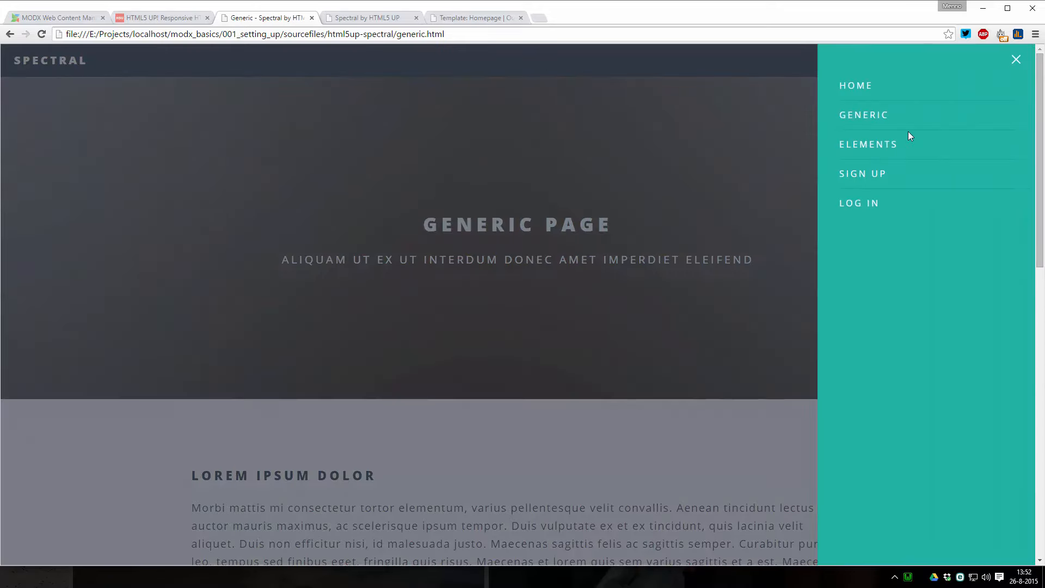
click(884, 146)
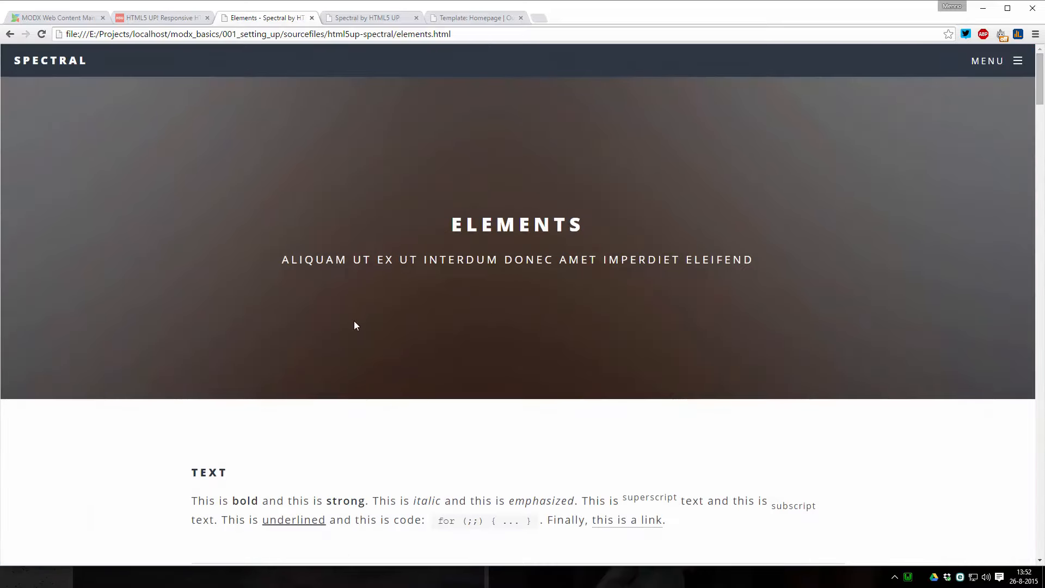
scroll(353, 316, down, 10)
scroll(355, 310, up, 15)
click(1018, 61)
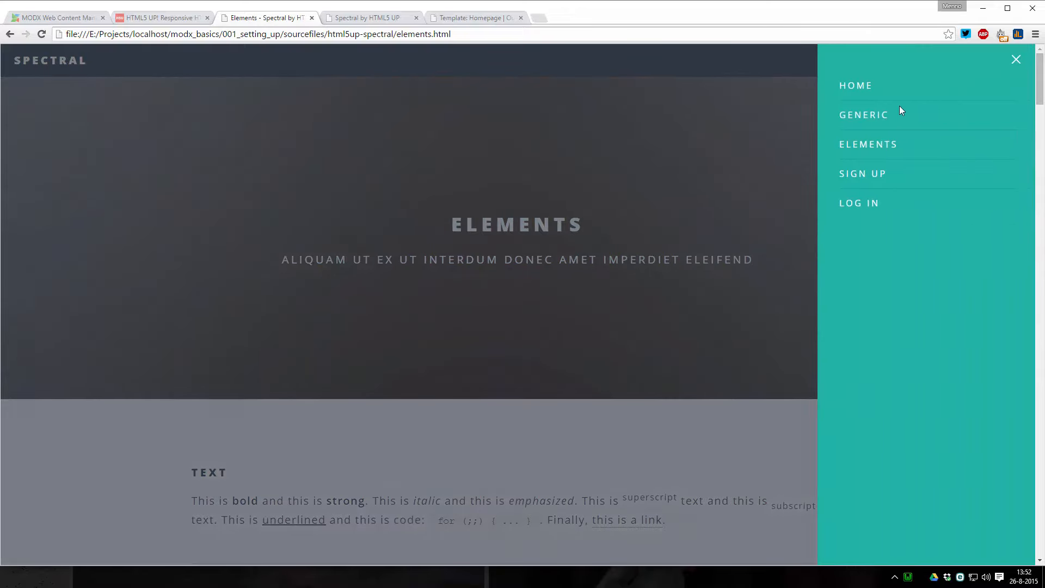
click(865, 115)
scroll(601, 190, down, 10)
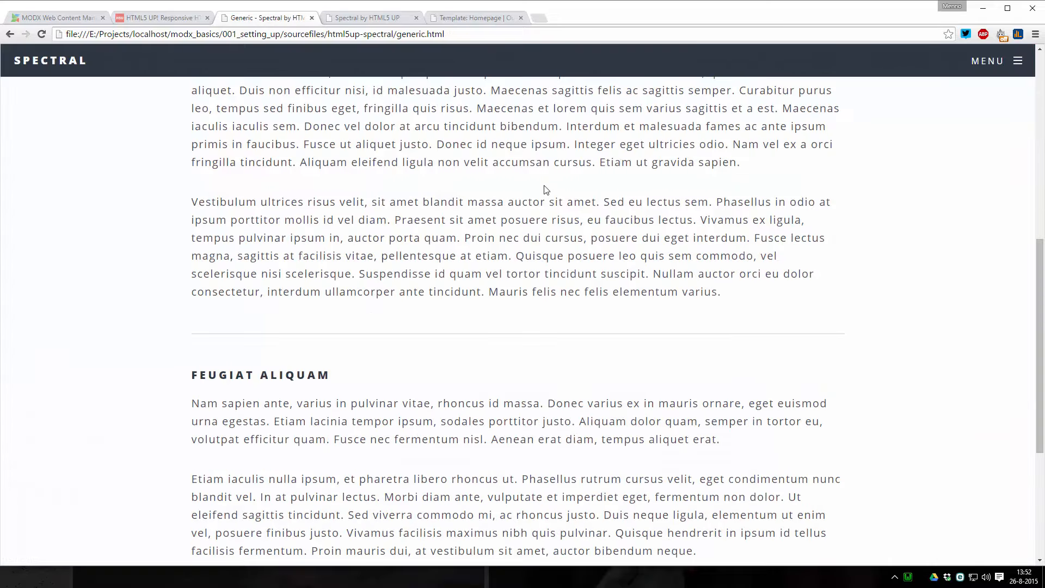
scroll(477, 234, up, 10)
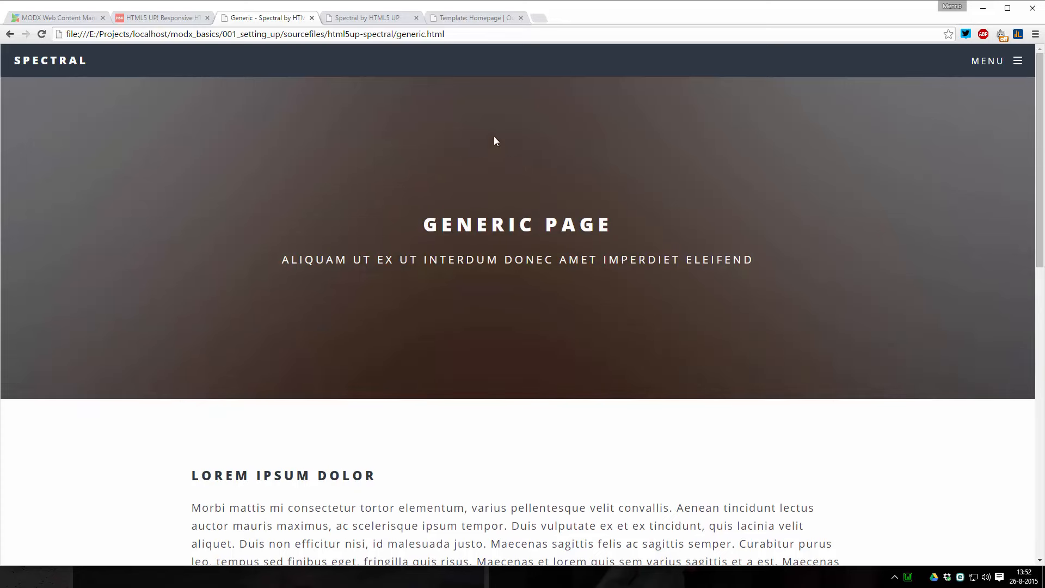
Return to the Homepage template in MODX, show the element tree and inspect the settings offered by the Is Static option
click(372, 18)
click(460, 18)
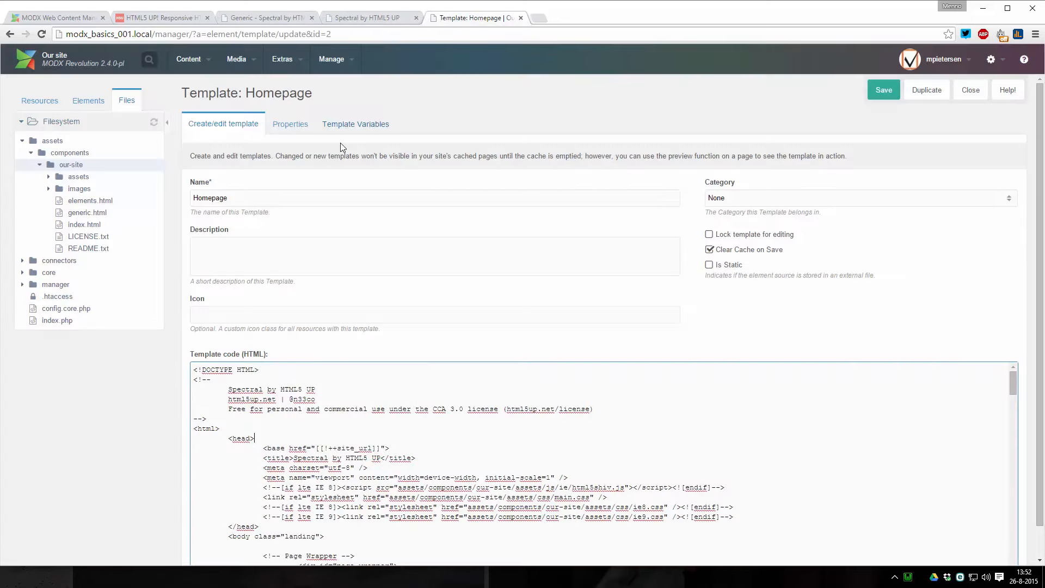
click(88, 101)
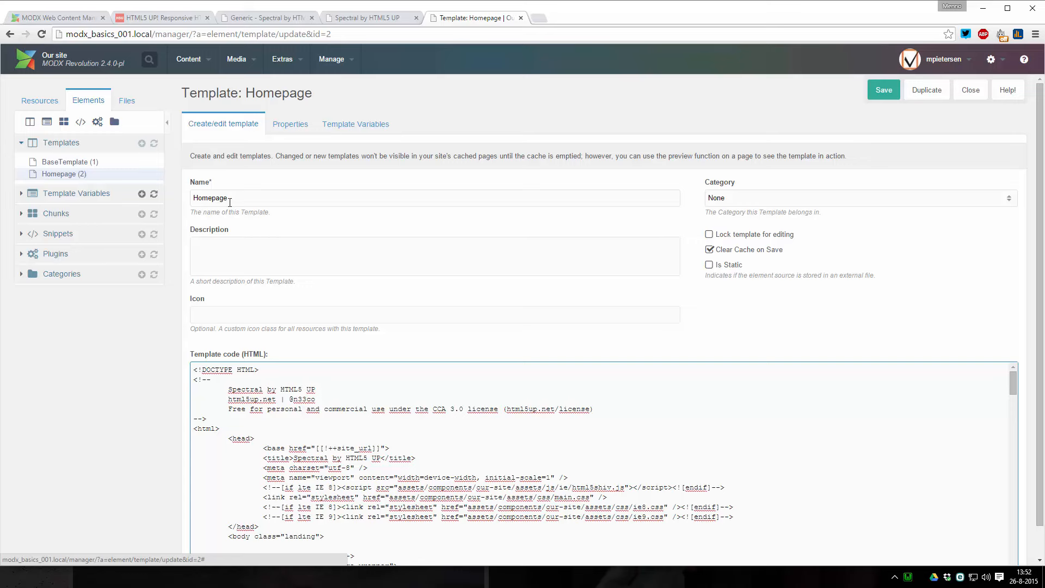
click(728, 267)
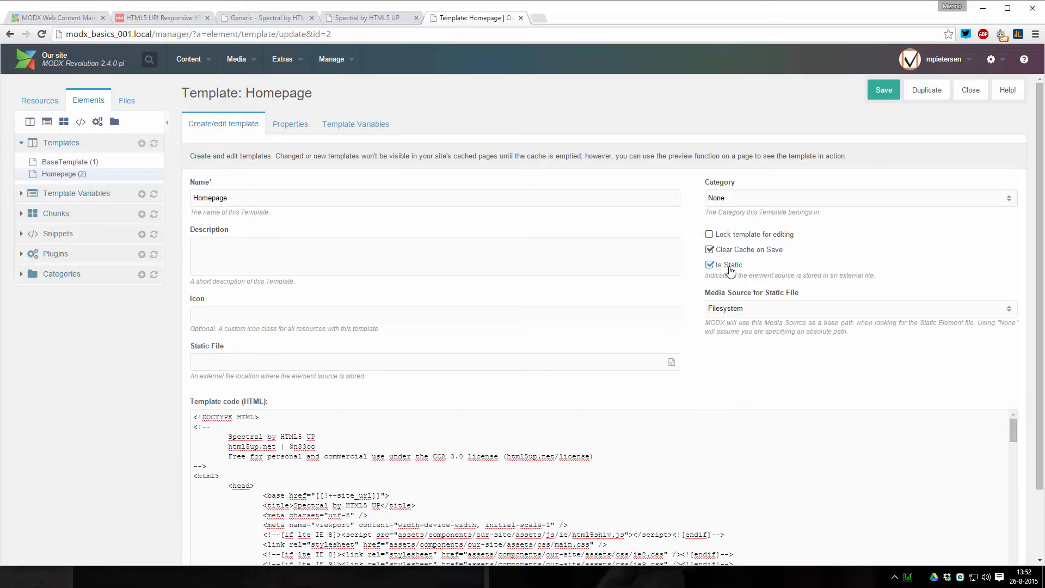
click(730, 267)
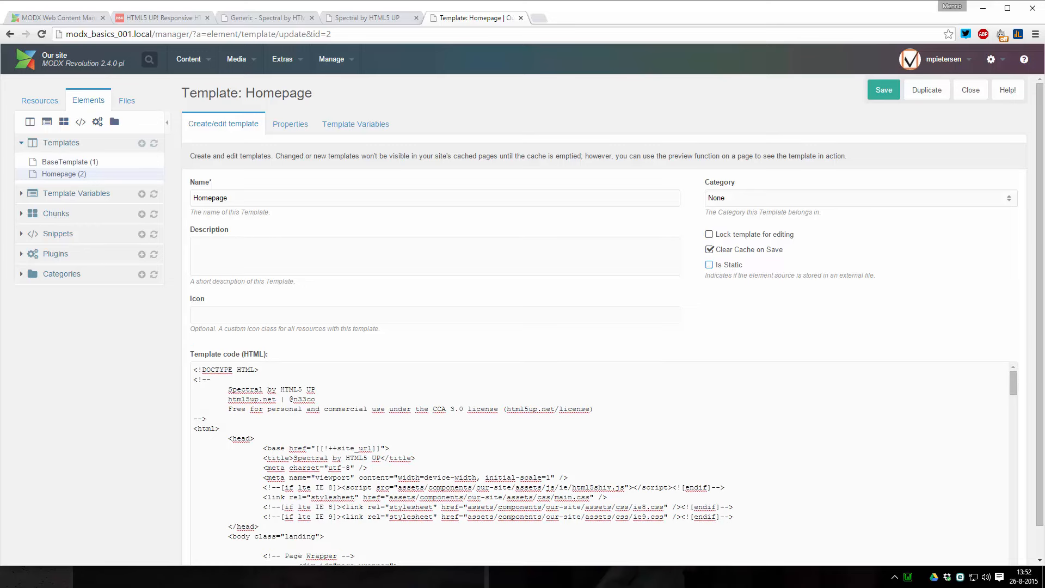
Review the index.html code in Sublime Text alongside the Homepage template in MODX
key(alt+Tab)
click(498, 65)
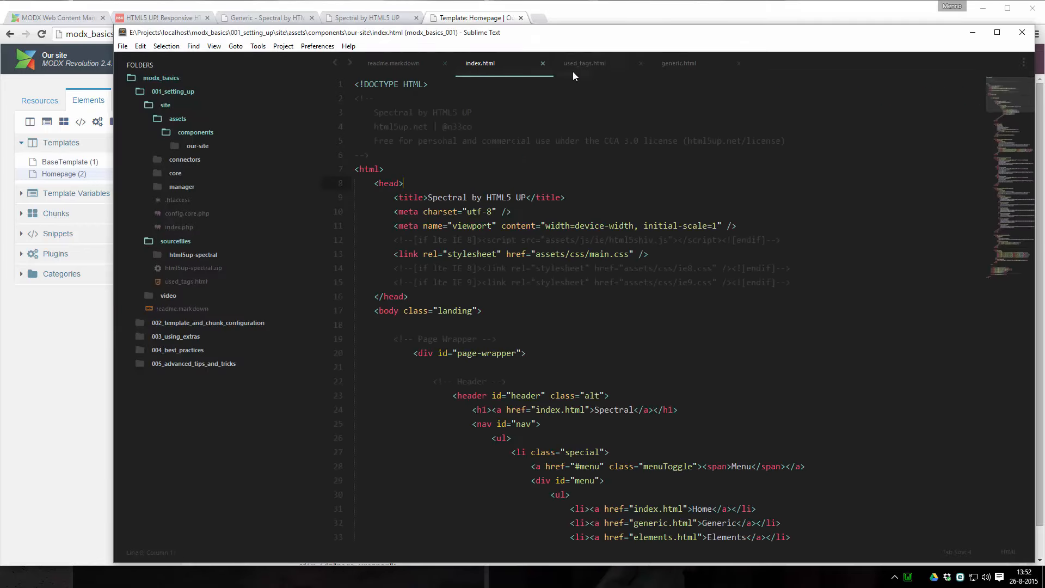
scroll(599, 273, down, 15)
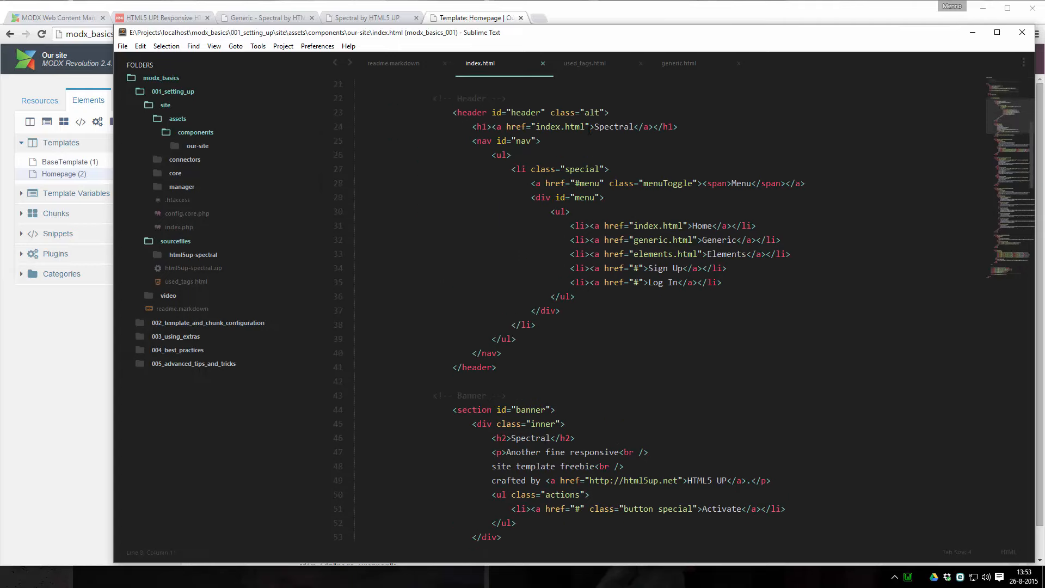
key(alt+Tab)
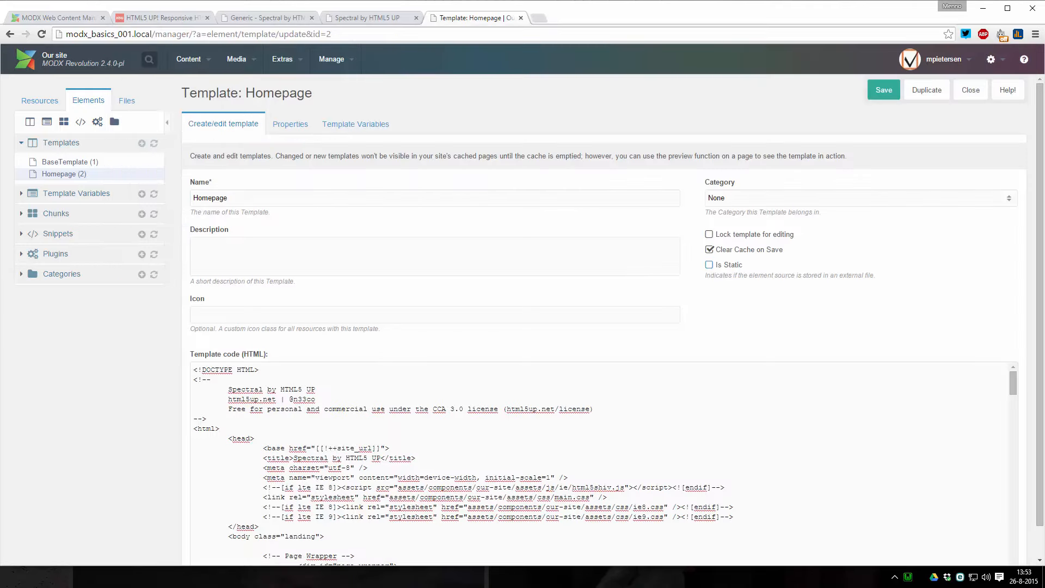
key(alt+Tab)
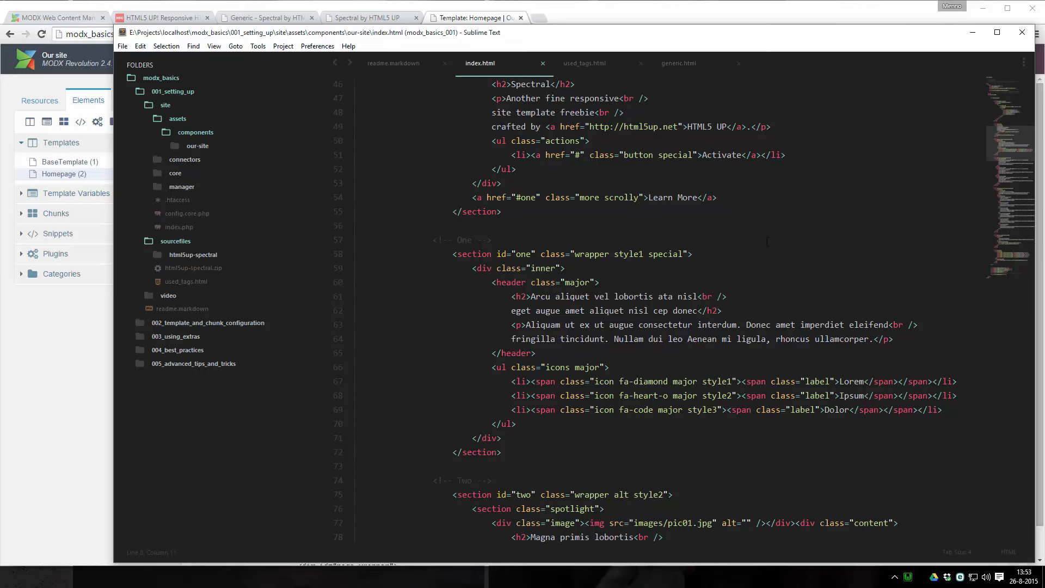
click(491, 19)
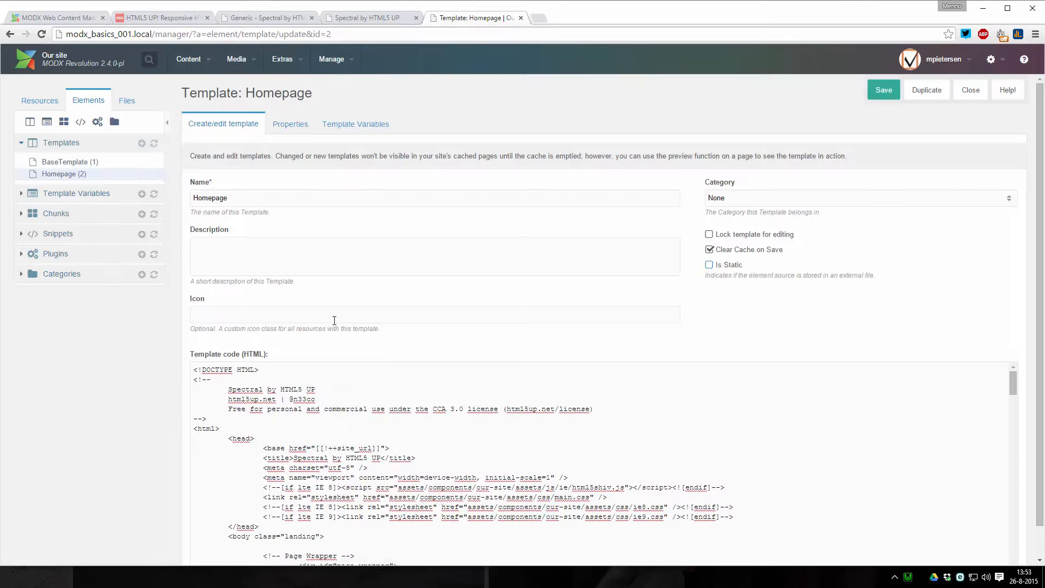
Copy the entire template code of the Homepage template in MODX
click(335, 425)
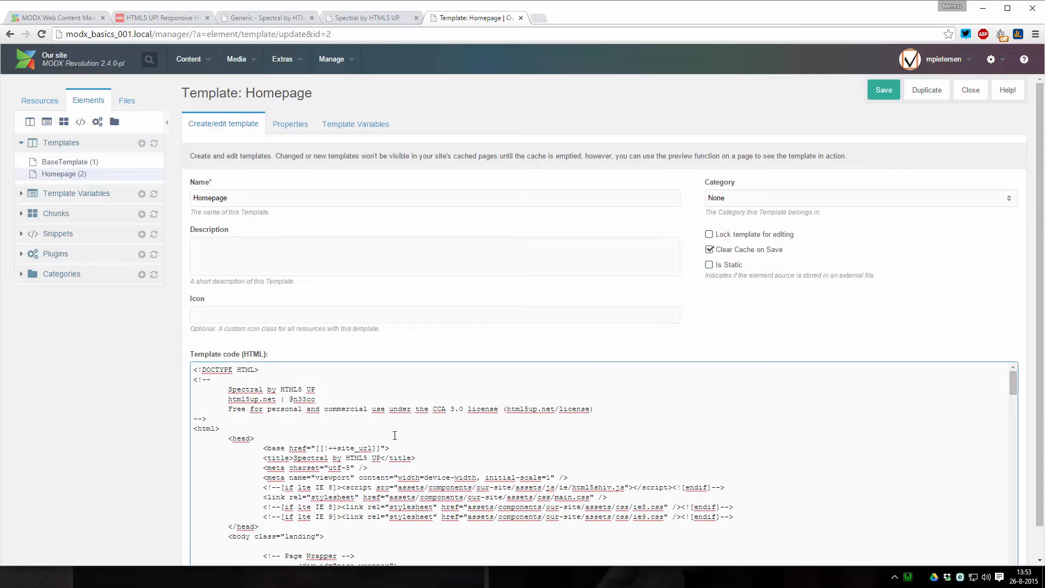
key(alt+Tab)
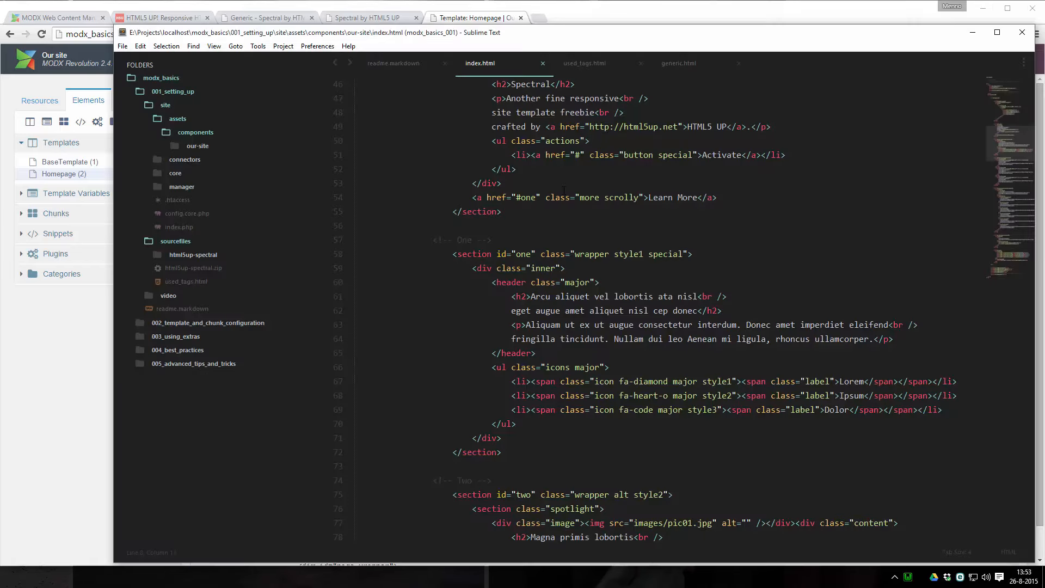
click(470, 15)
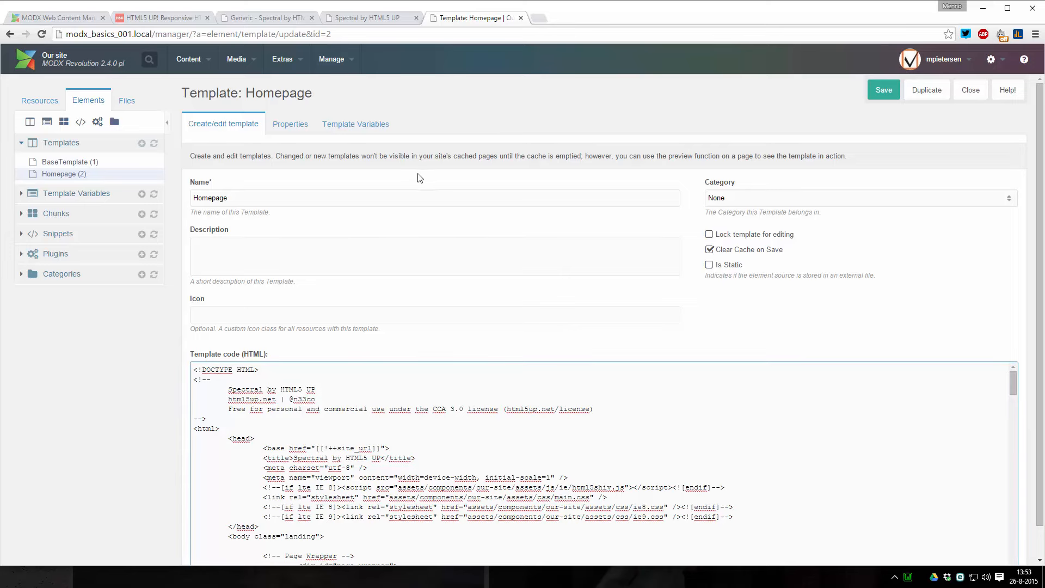
key(ctrl+a)
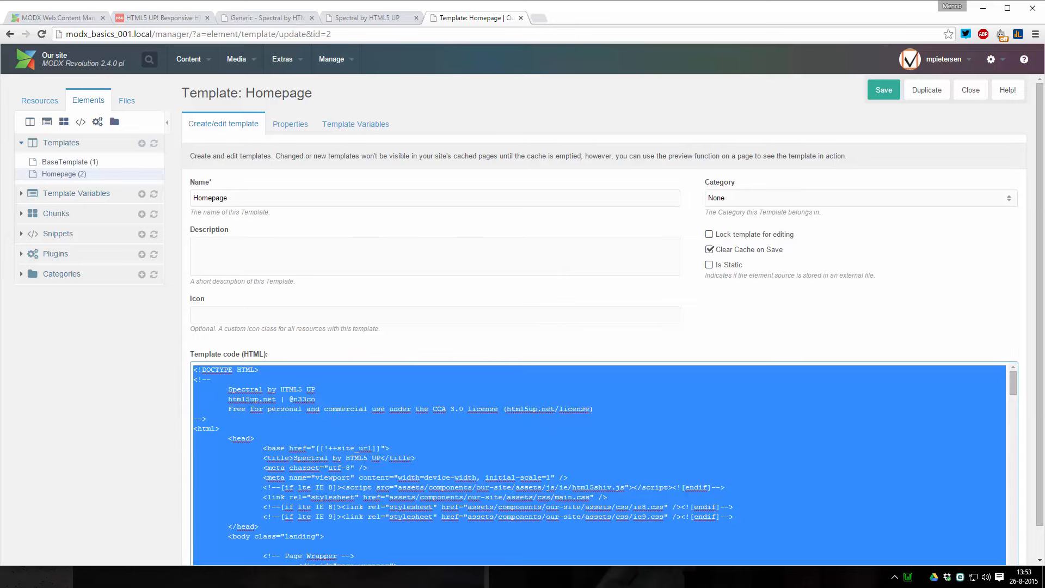
In Sublime Text, create a new folder named templates inside assets/components/our-site
key(alt+Tab)
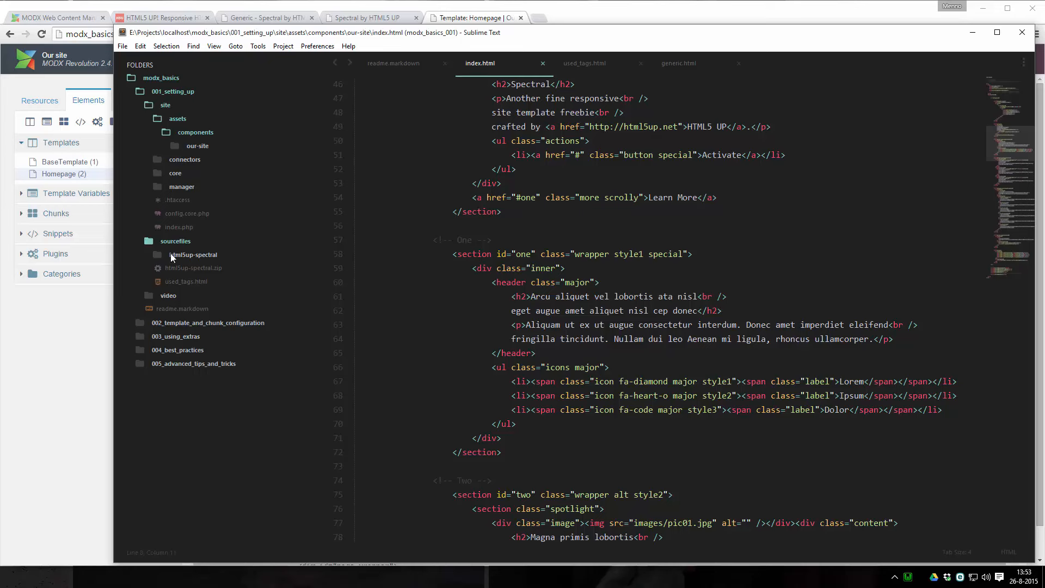
click(188, 133)
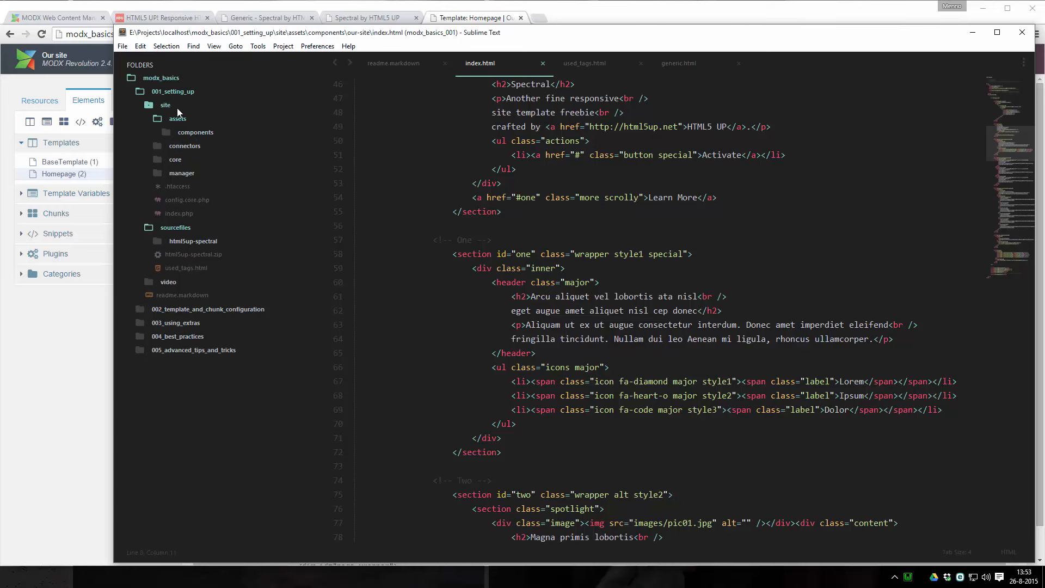
click(182, 132)
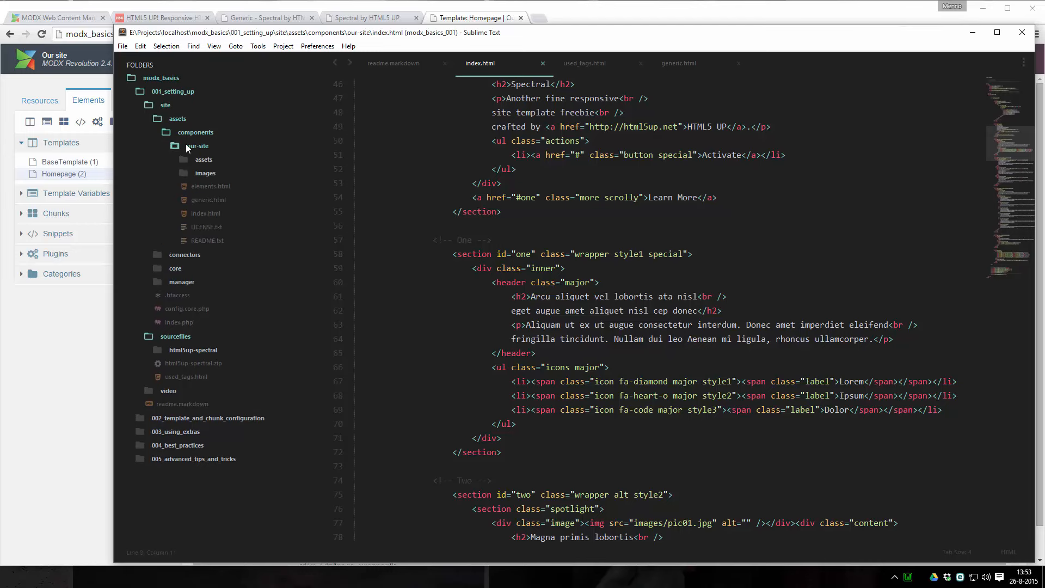
right_click(192, 146)
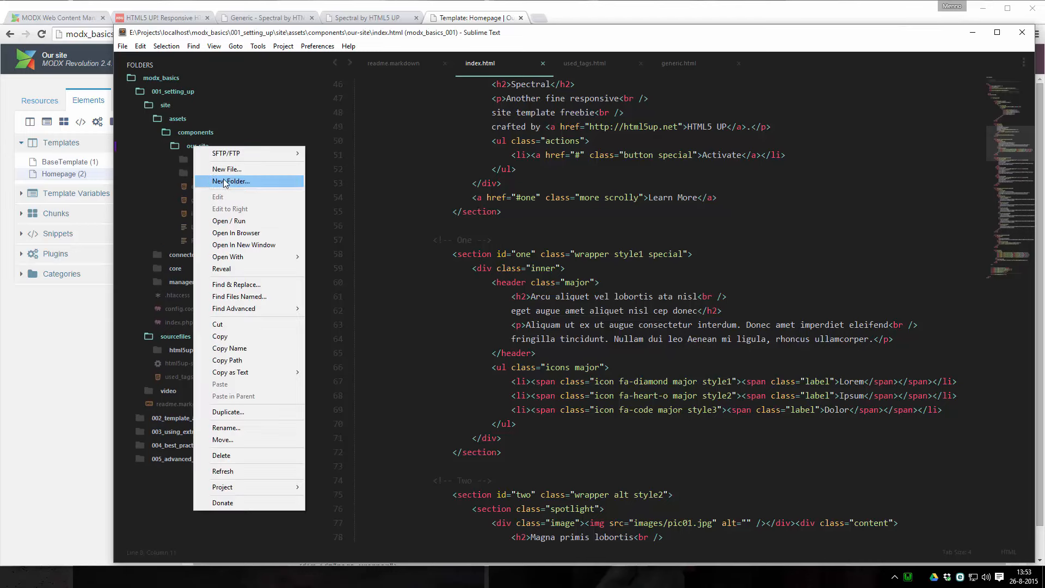
click(224, 181)
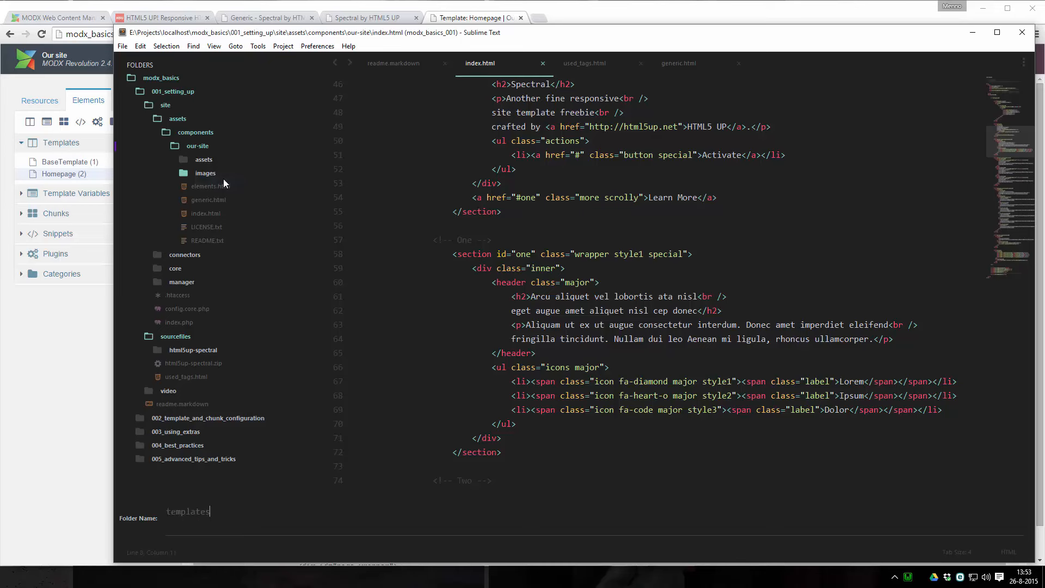
key(Return)
Create a file named Homepage.html in the templates folder and paste the copied Homepage template code into it
right_click(220, 188)
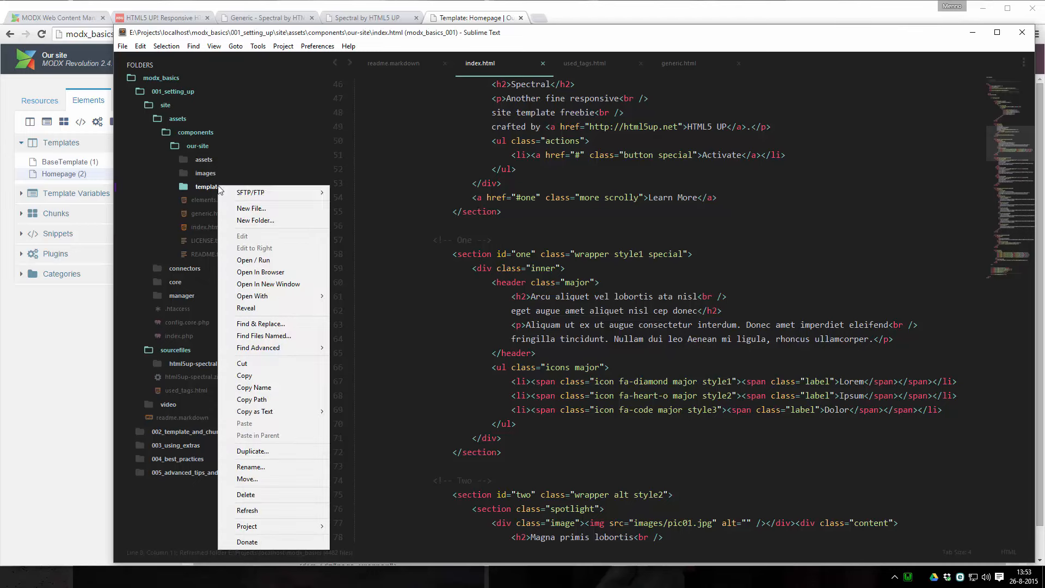
click(251, 208)
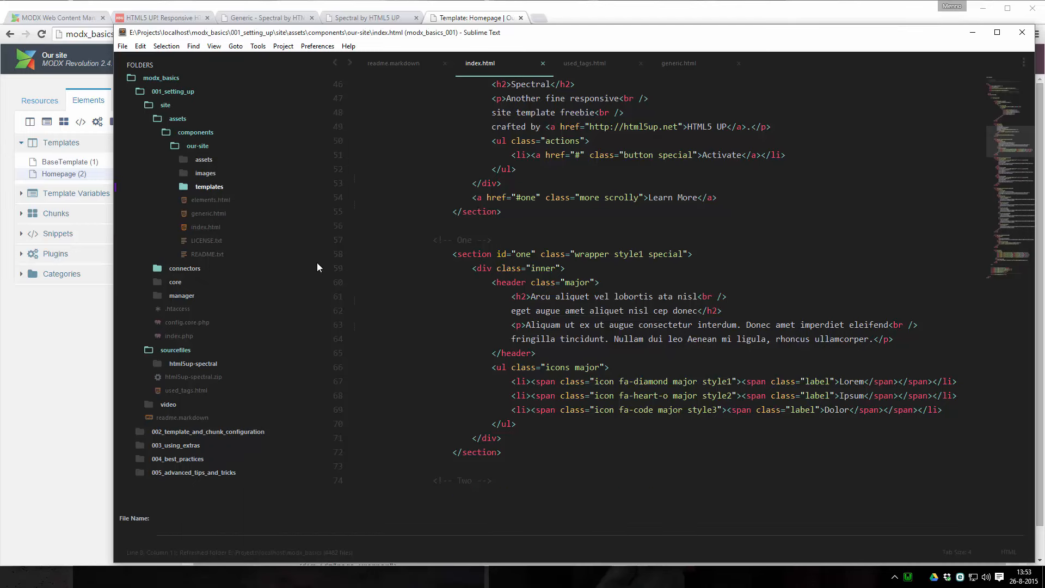
text(Homepage.html)
key(Return)
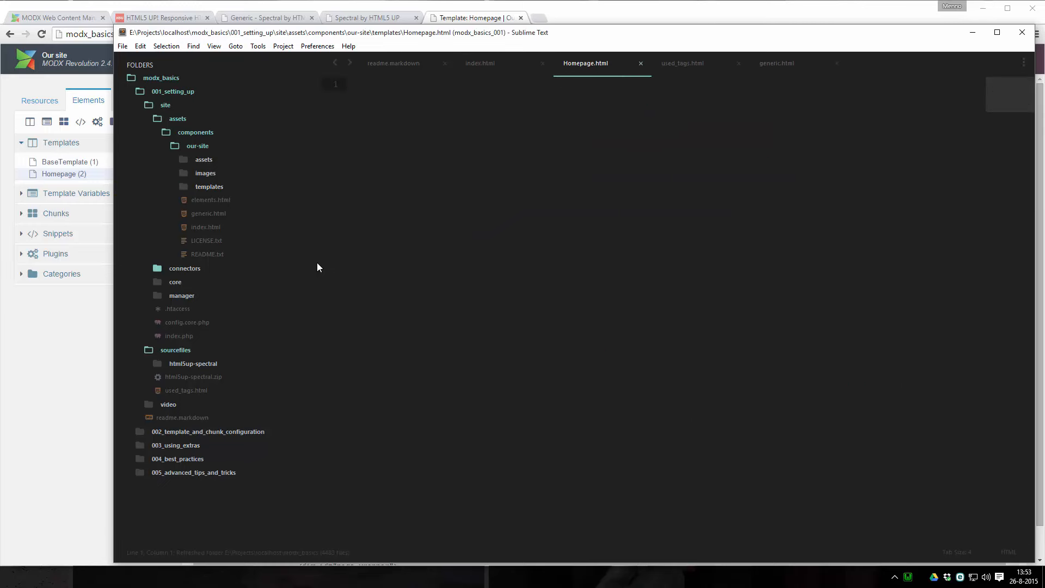
key(ctrl+v)
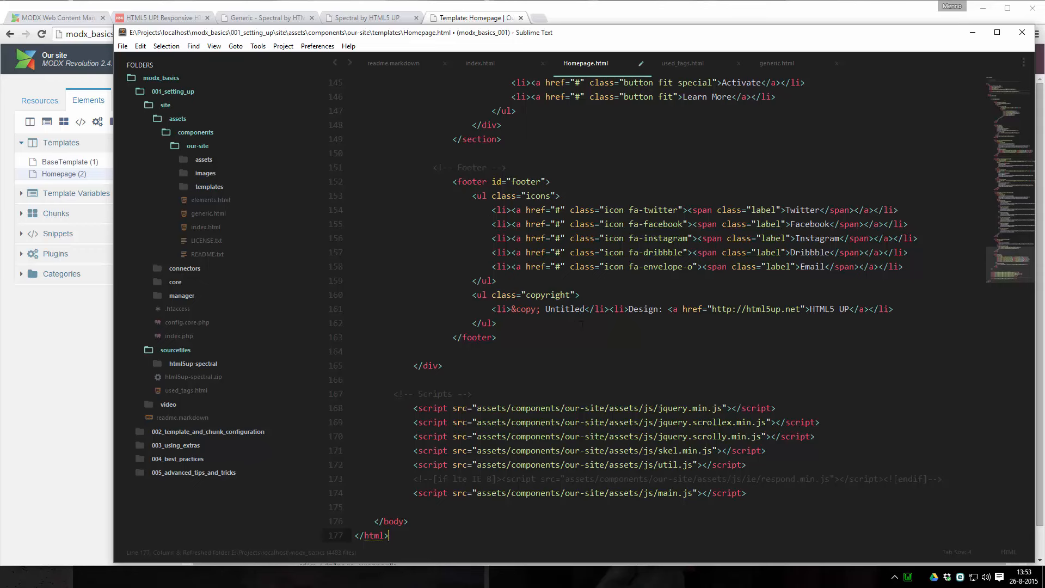
Save Homepage.html, switch to MODX and mark the Homepage template as static with Filesystem as its media source
key(ctrl+s)
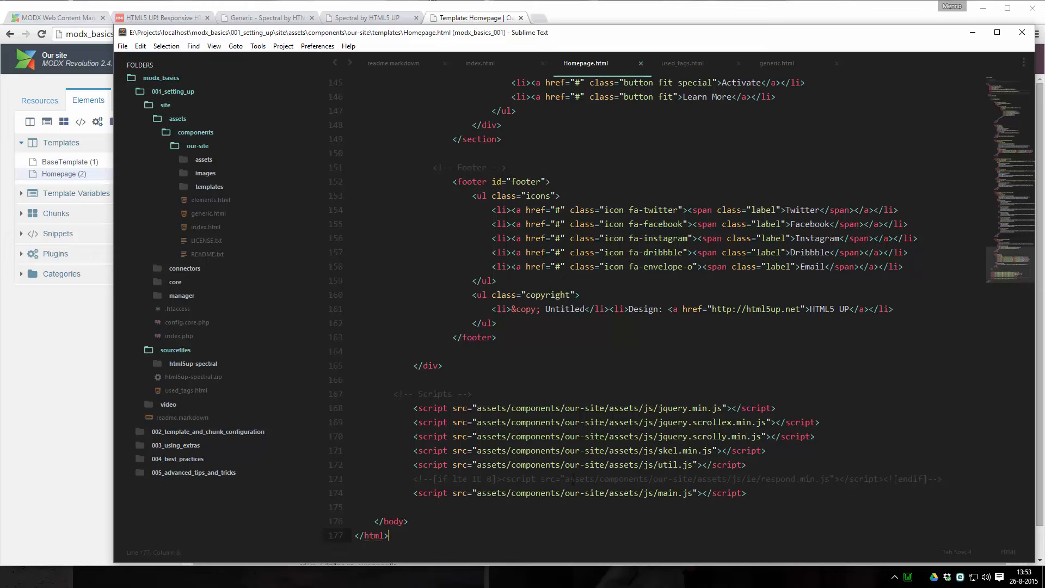
click(456, 20)
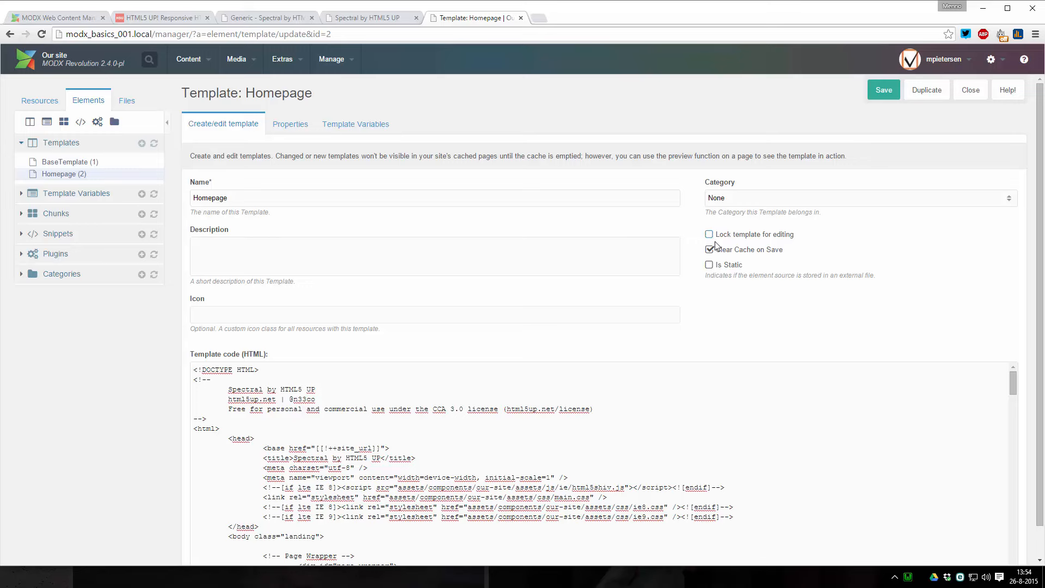
click(726, 265)
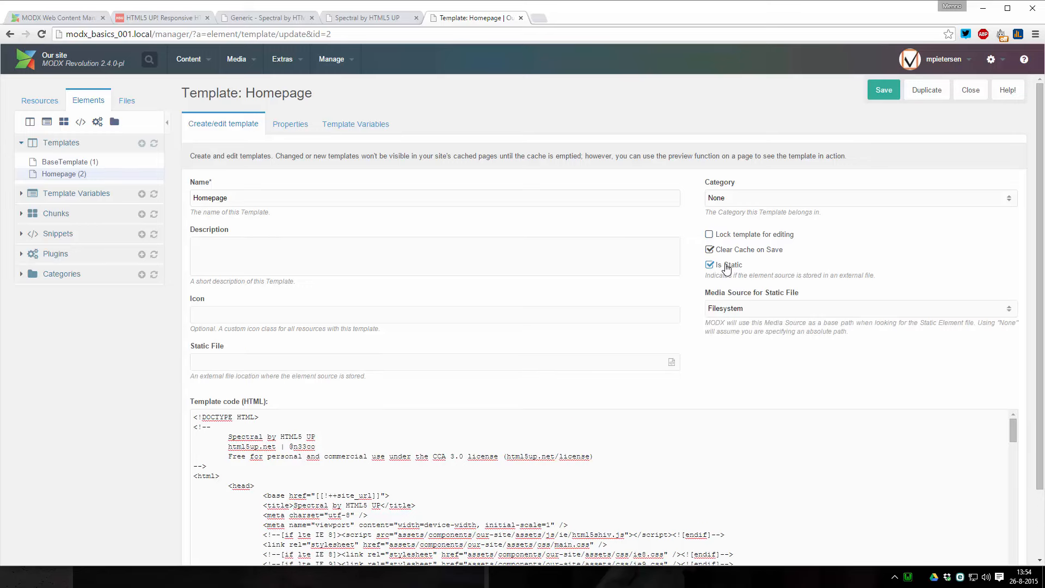
click(756, 312)
click(742, 340)
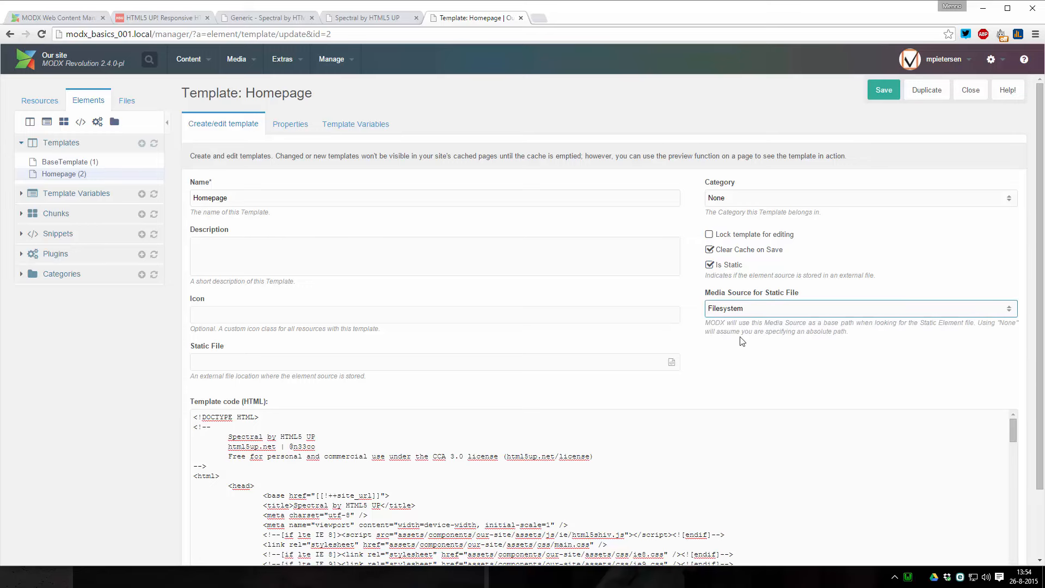
Set the template's static file to assets/components/our-site/templates/Homepage.html and save the template
click(672, 362)
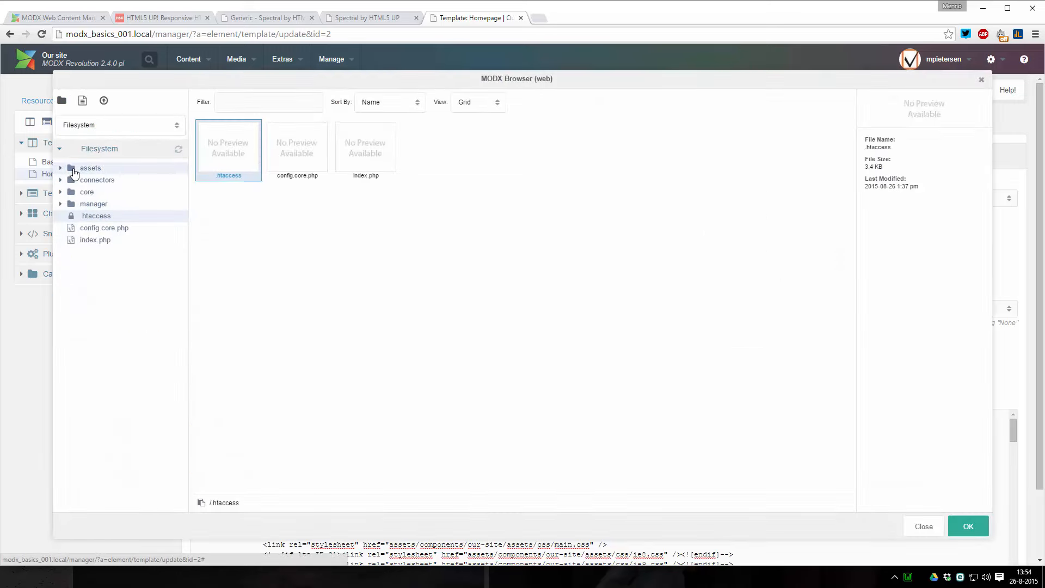
click(70, 167)
click(108, 179)
click(113, 194)
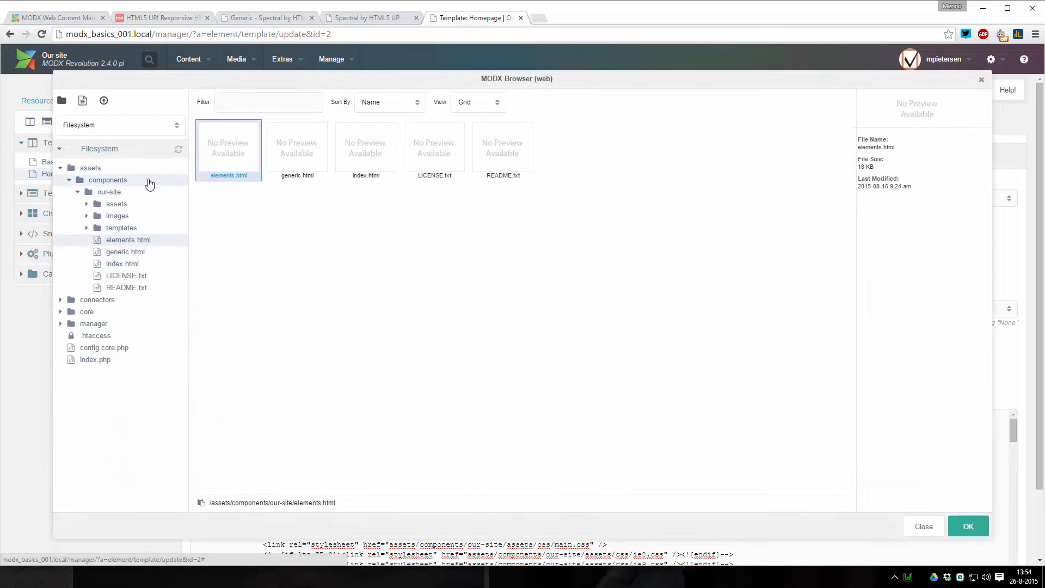
click(121, 228)
click(137, 240)
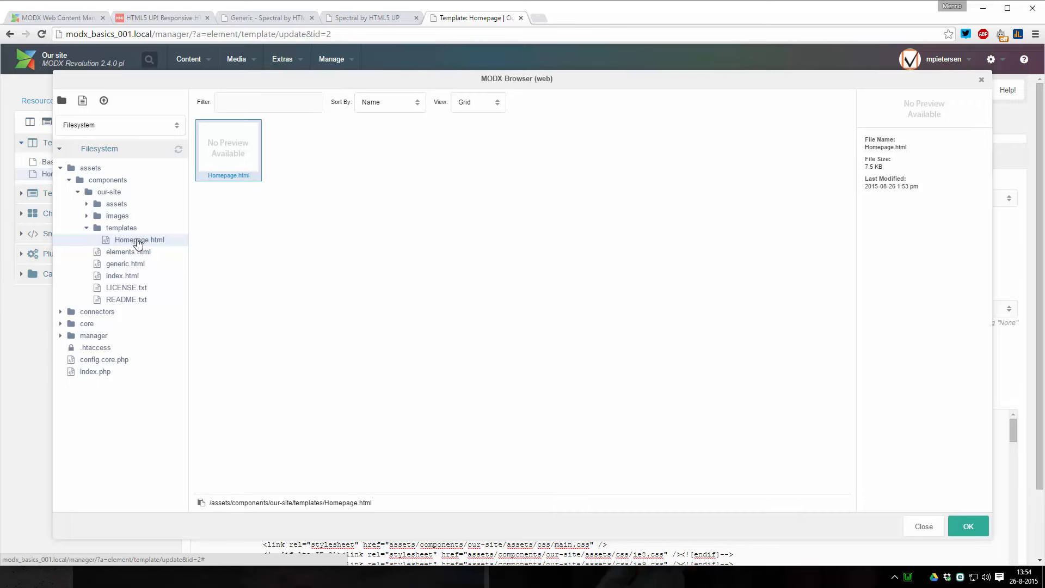
double_click(229, 157)
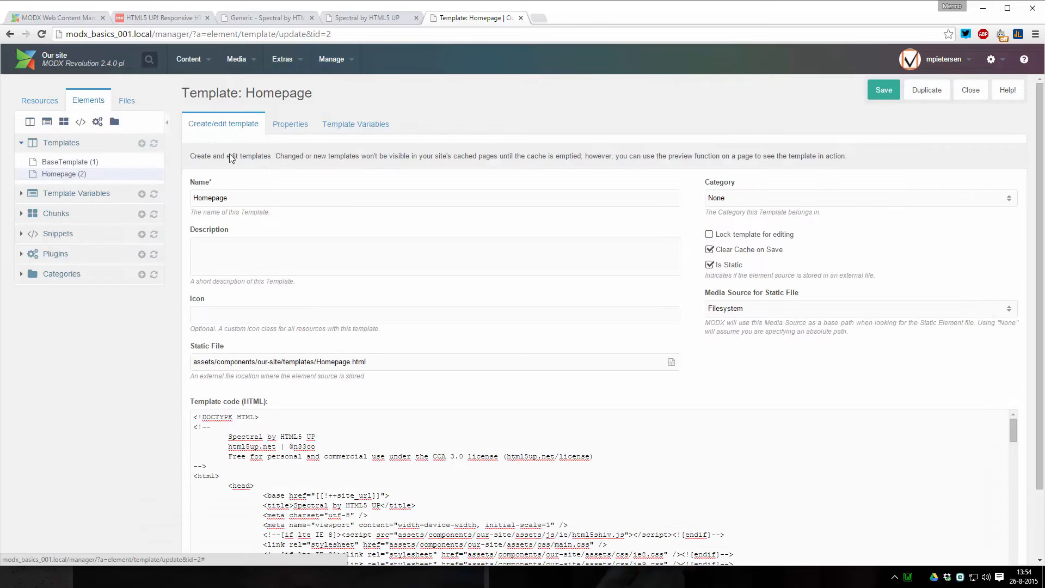
click(883, 89)
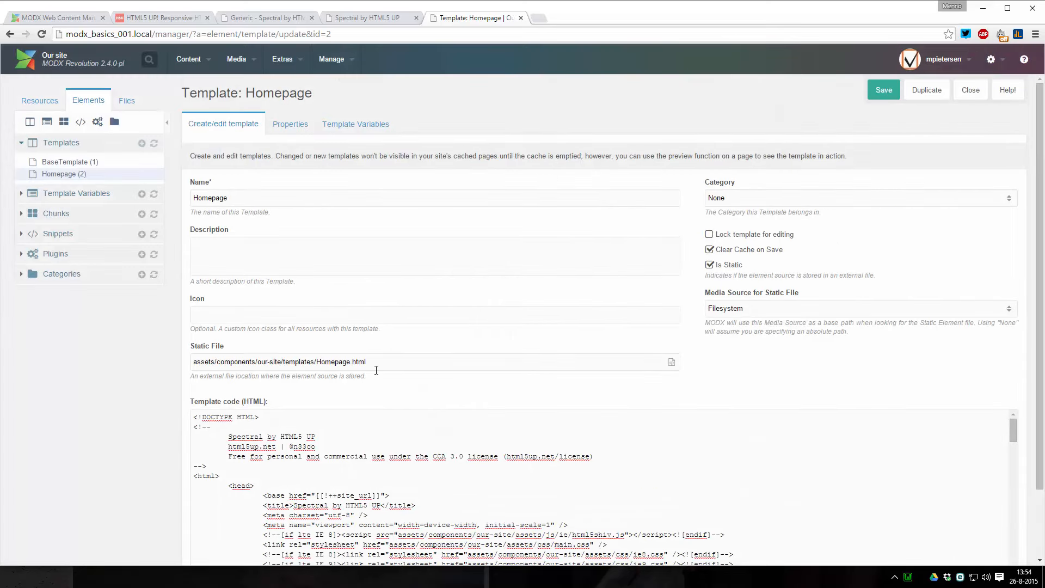
drag(376, 370, 191, 363)
click(313, 402)
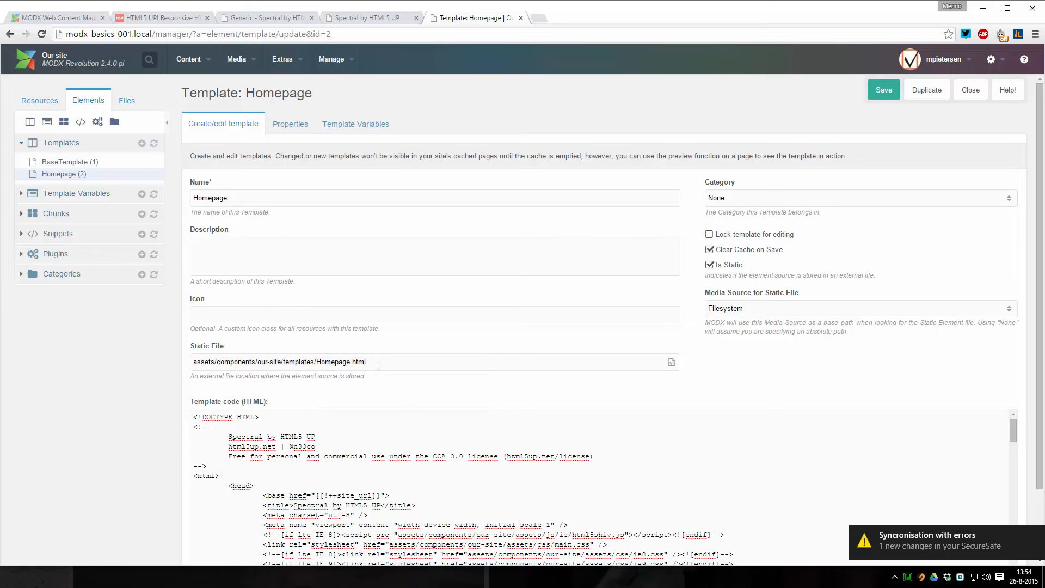
drag(379, 365, 310, 369)
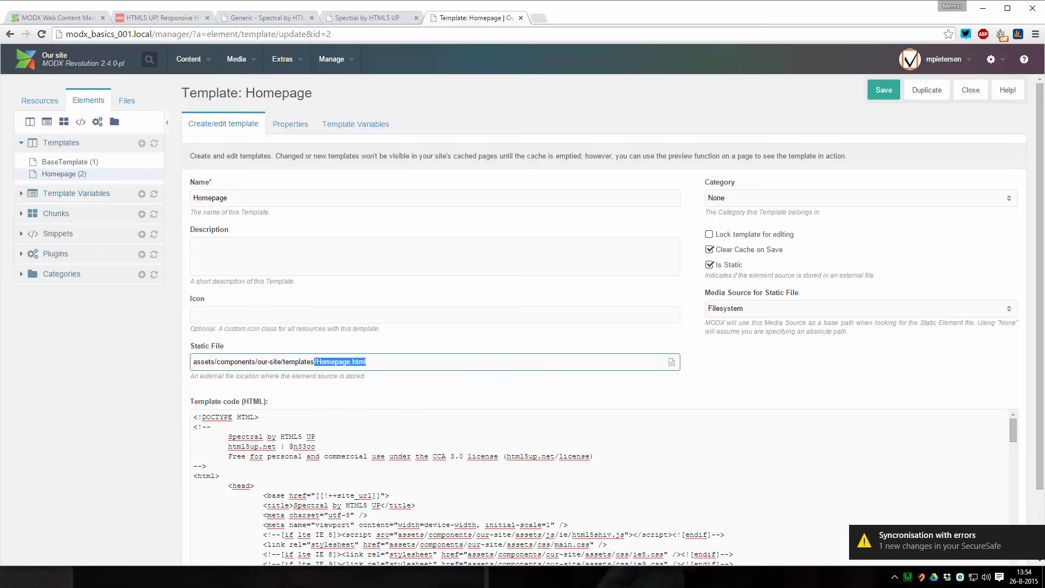
In Sublime Text, change the header's h1 link text in Homepage.html to "Our site" and save the file
key(alt+Tab)
scroll(607, 165, up, 15)
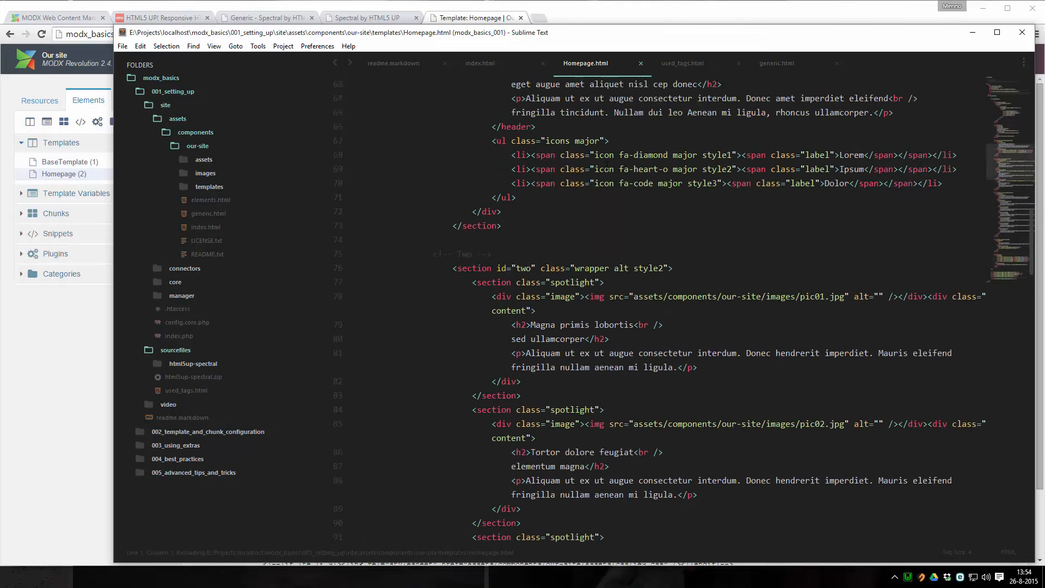
scroll(607, 164, up, 20)
scroll(542, 249, down, 7)
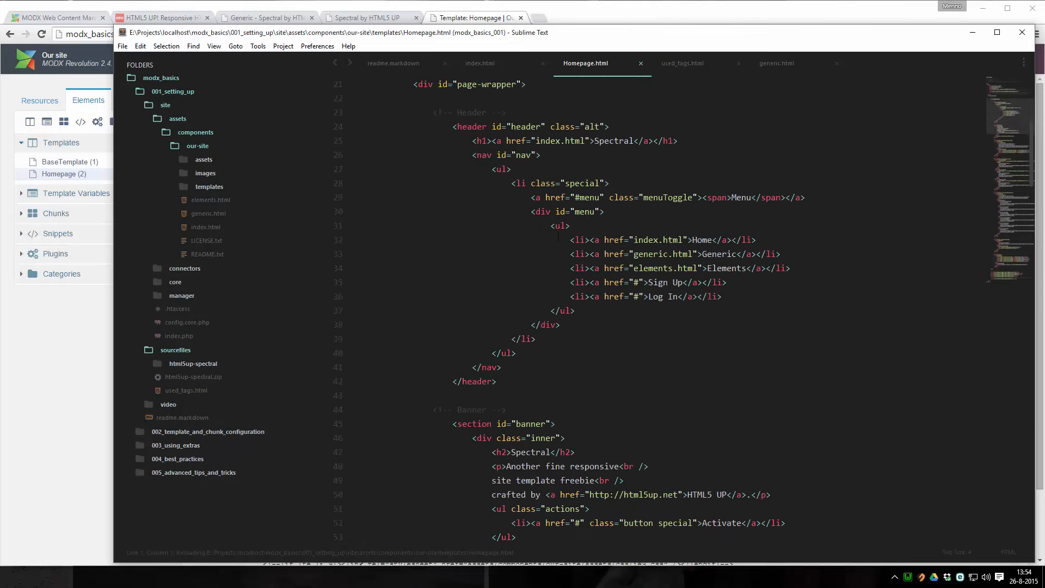
scroll(558, 236, up, 3)
double_click(626, 283)
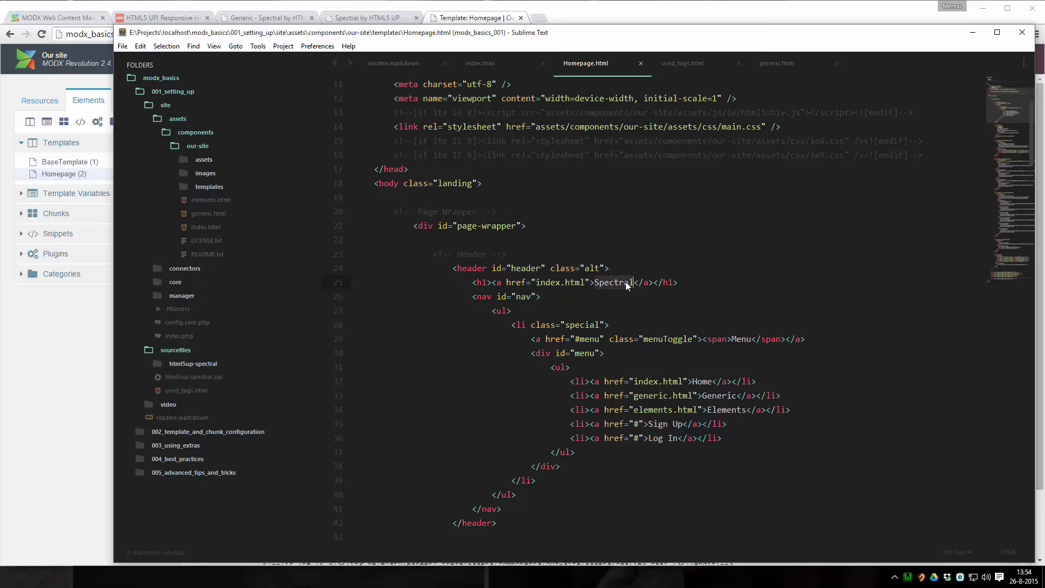
text(Our site)
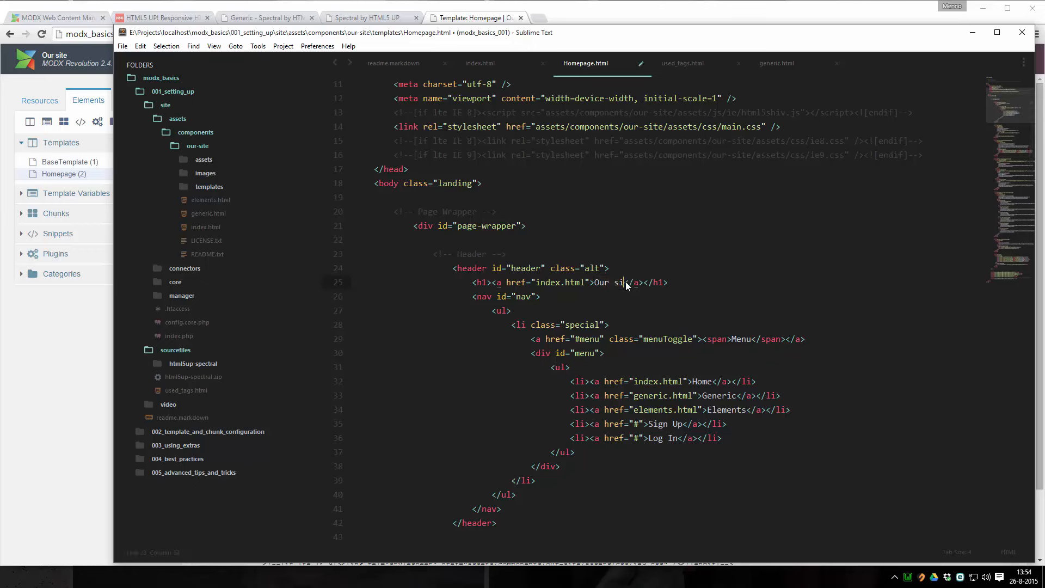
key(ctrl+s)
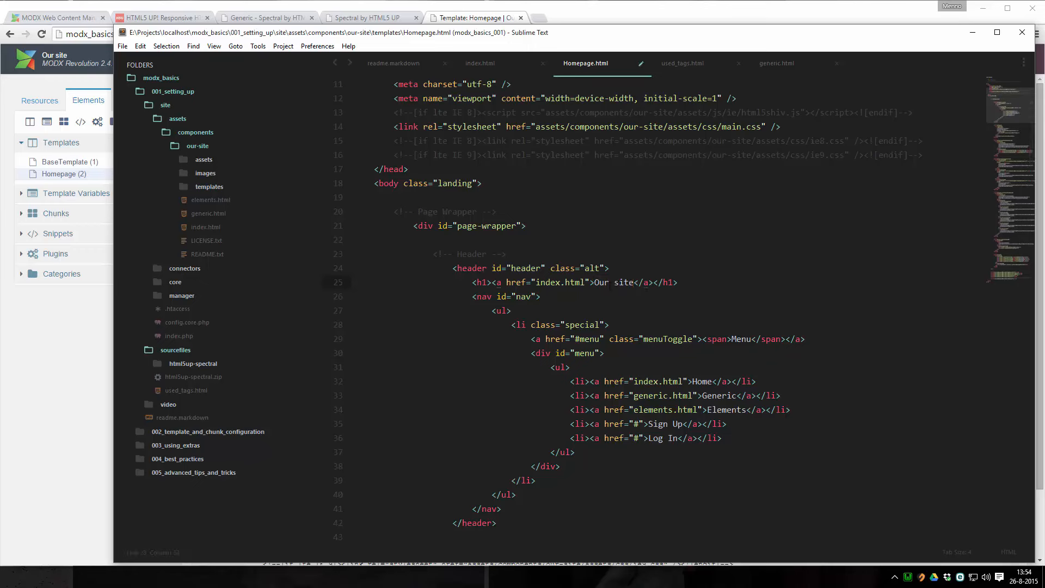
Clear the MODX cache in the browser and reload the site's front page to check the header title
click(366, 20)
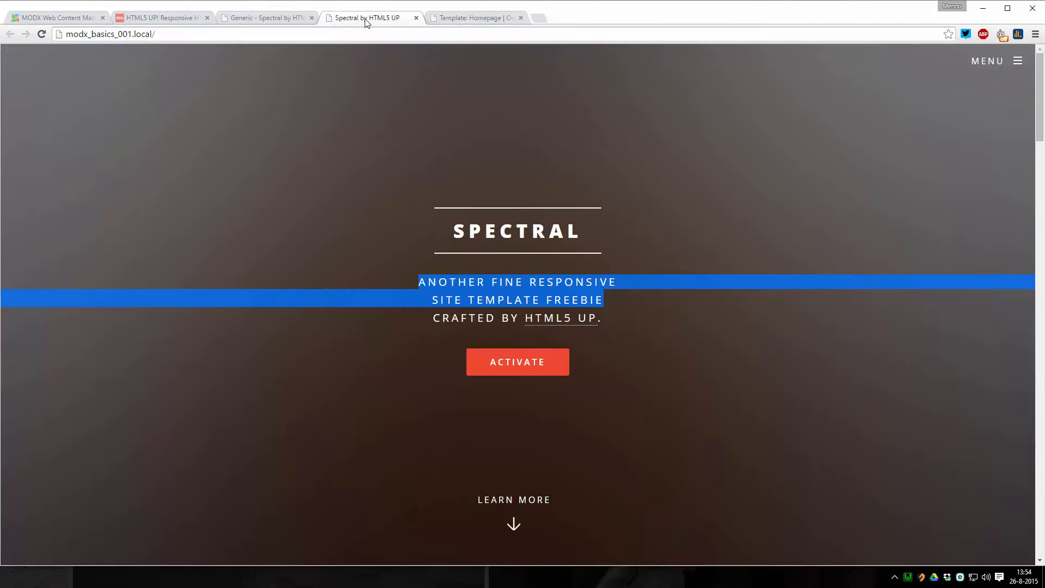
key(F5)
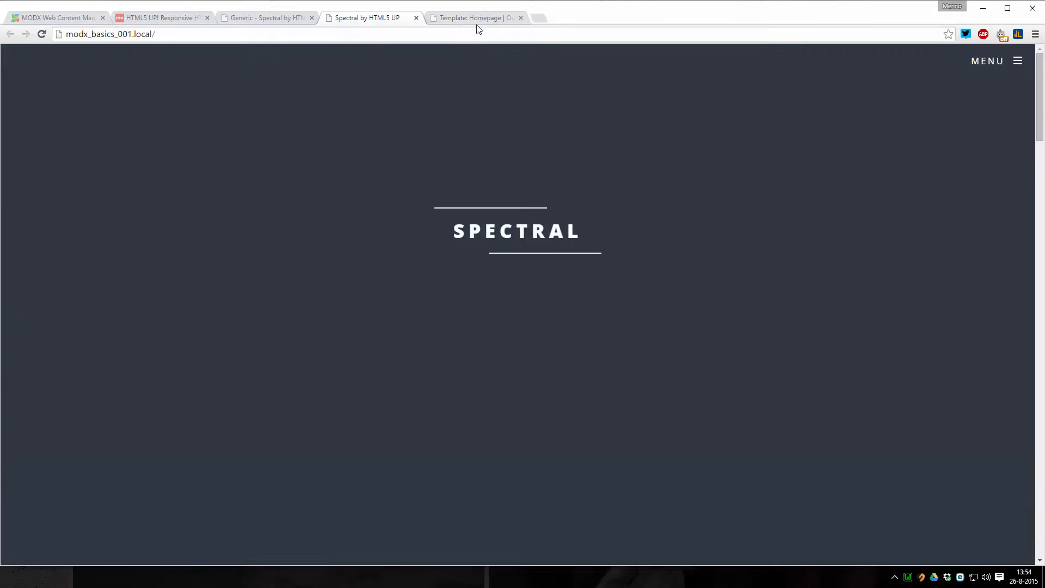
click(473, 21)
mouse_move(344, 59)
click(340, 109)
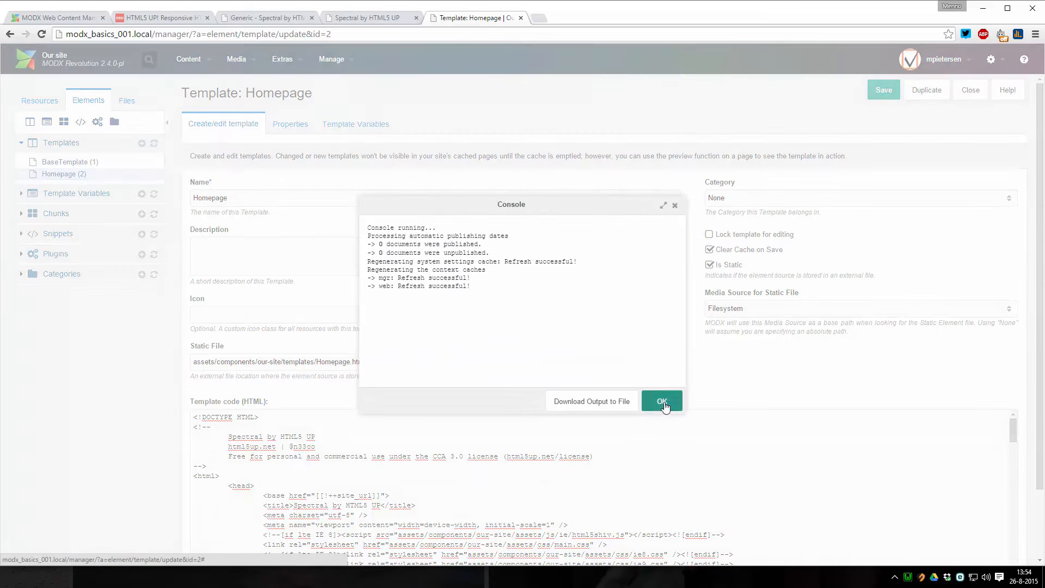
click(661, 406)
mouse_move(340, 61)
mouse_move(334, 113)
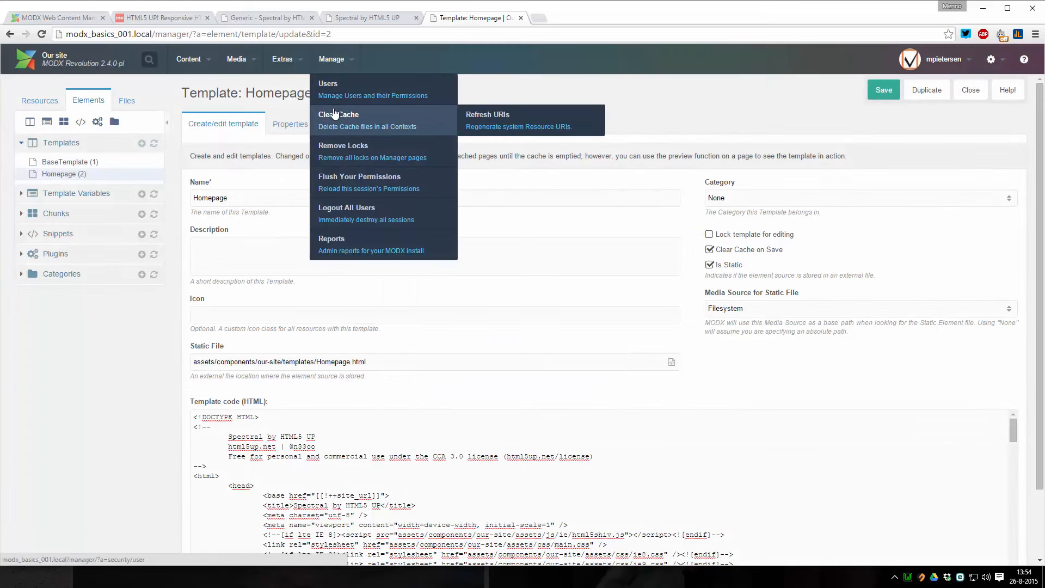
click(368, 18)
key(F5)
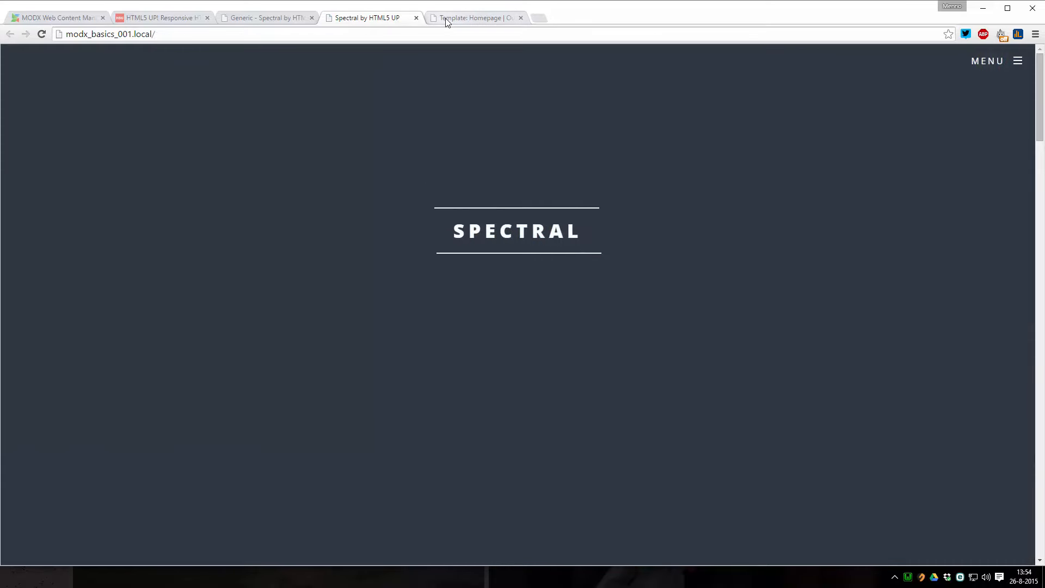
Save the Homepage template again in MODX and reload its editing page
click(445, 18)
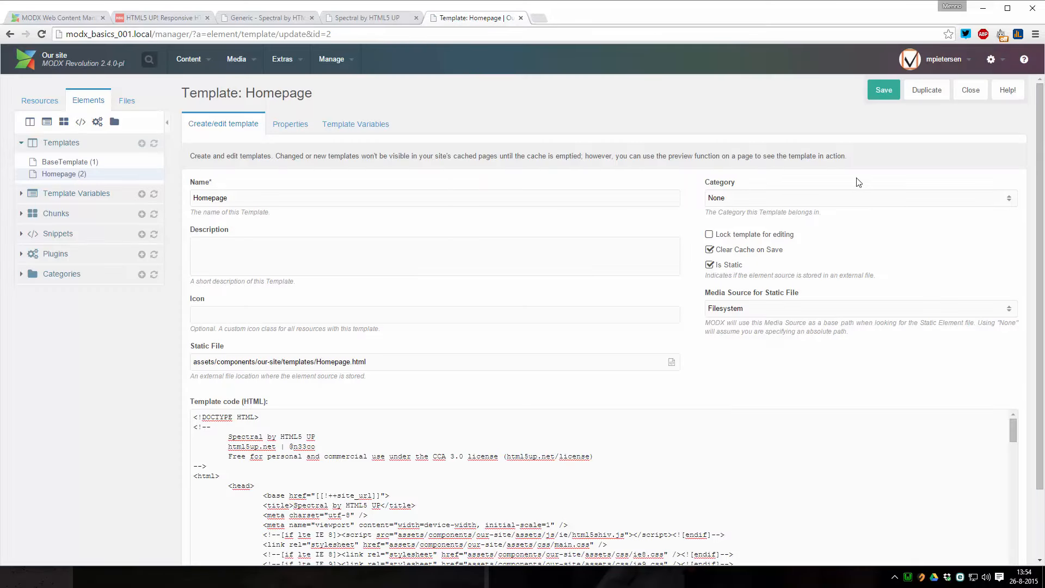
click(883, 96)
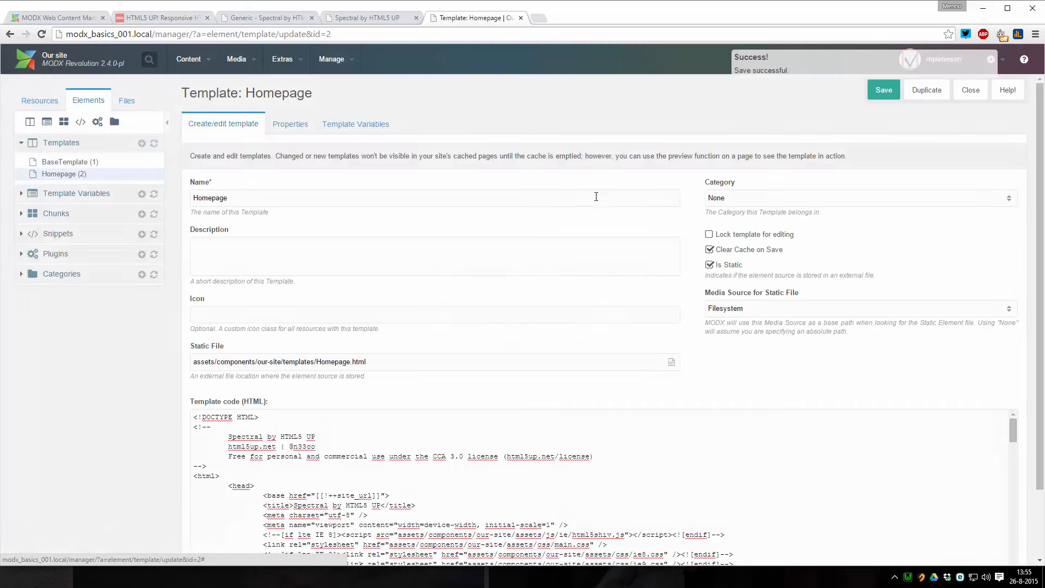
key(F5)
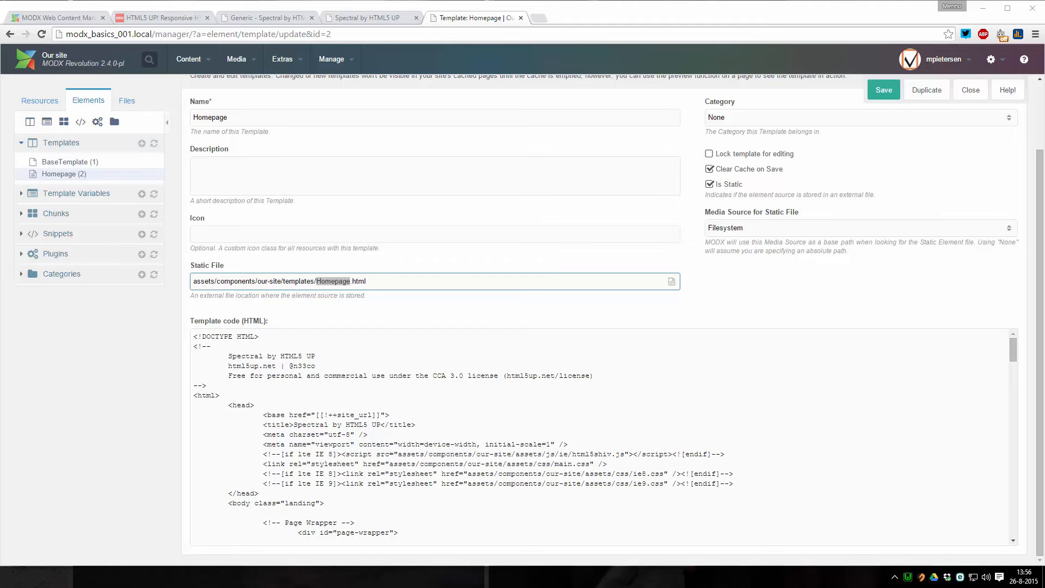
Open templates/Homepage.html in Sublime Text, replace the h1 link text Spectral with "Our site" and save it
key(alt+Tab)
scroll(674, 241, up, 8)
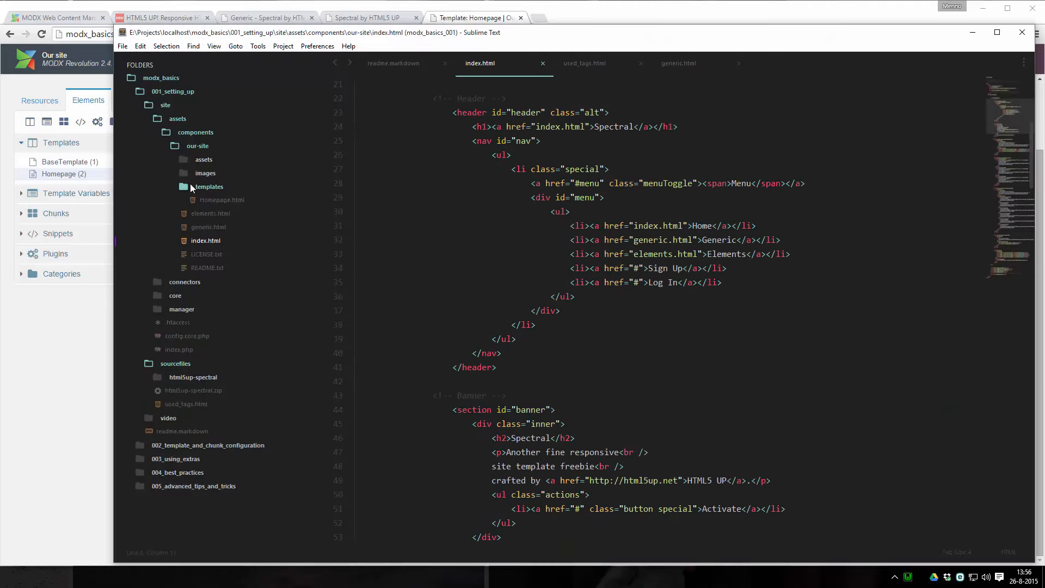
click(206, 199)
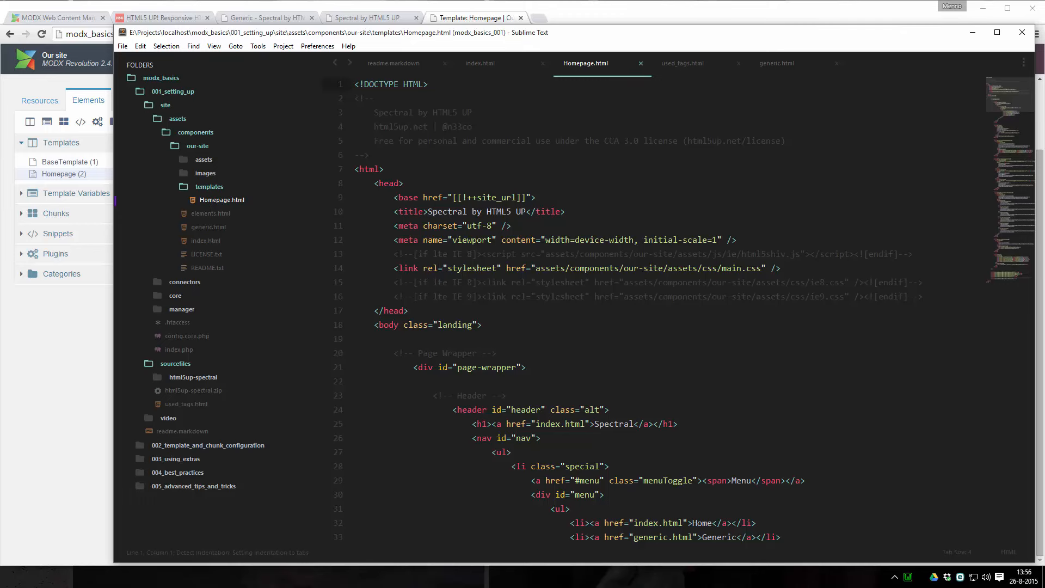
scroll(624, 225, down, 5)
double_click(622, 212)
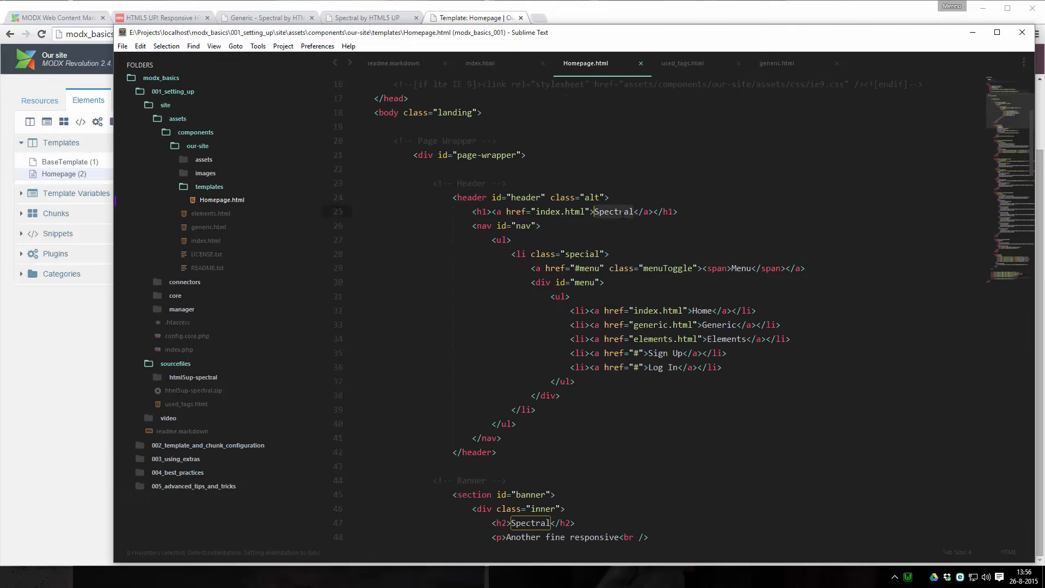
text(Our site)
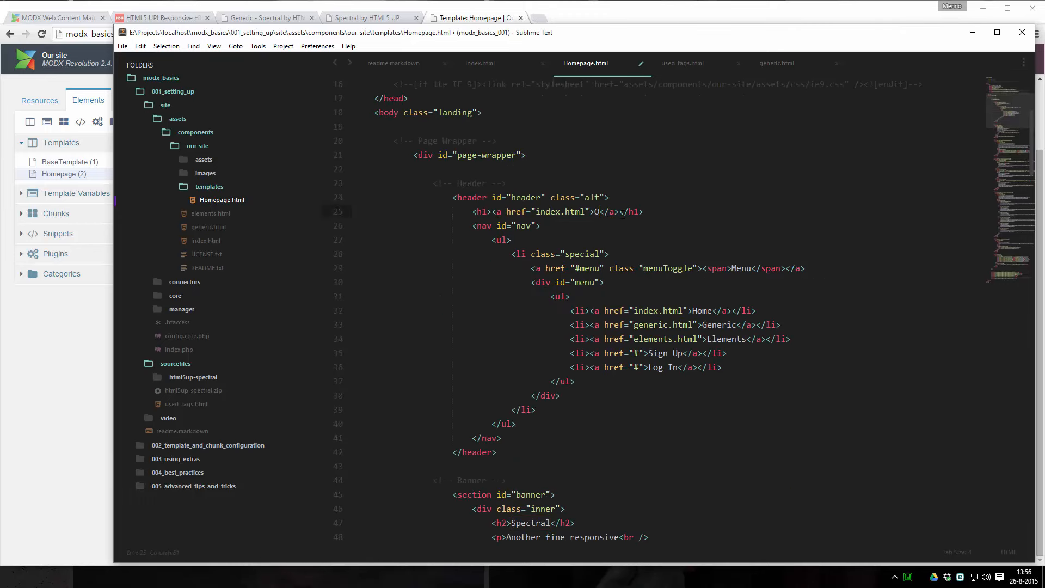
key(ctrl+s)
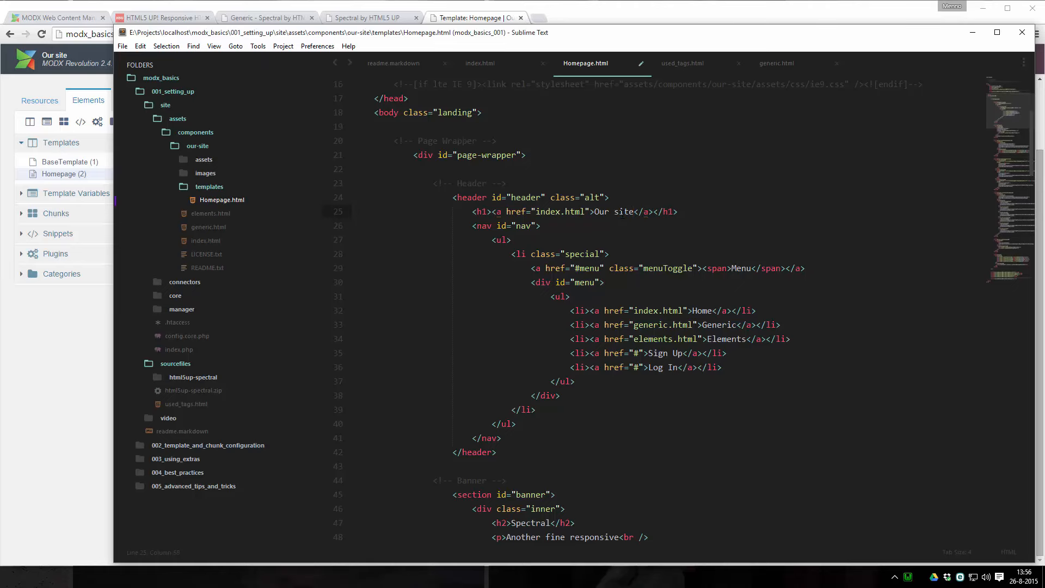
Reload the Homepage template in MODX and the site's front page to check both for the edited header title
click(456, 18)
key(F5)
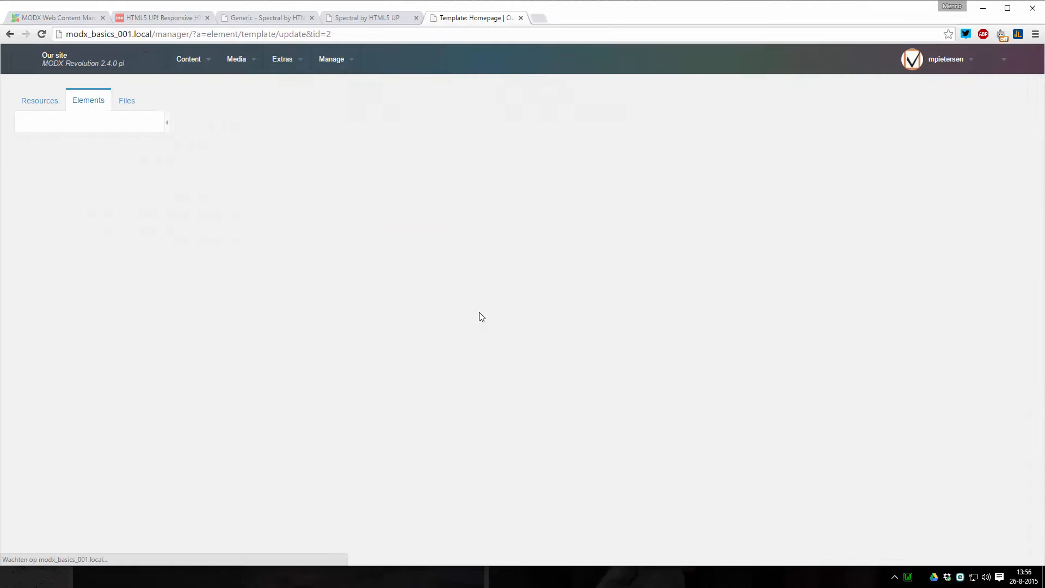
scroll(504, 380, down, 6)
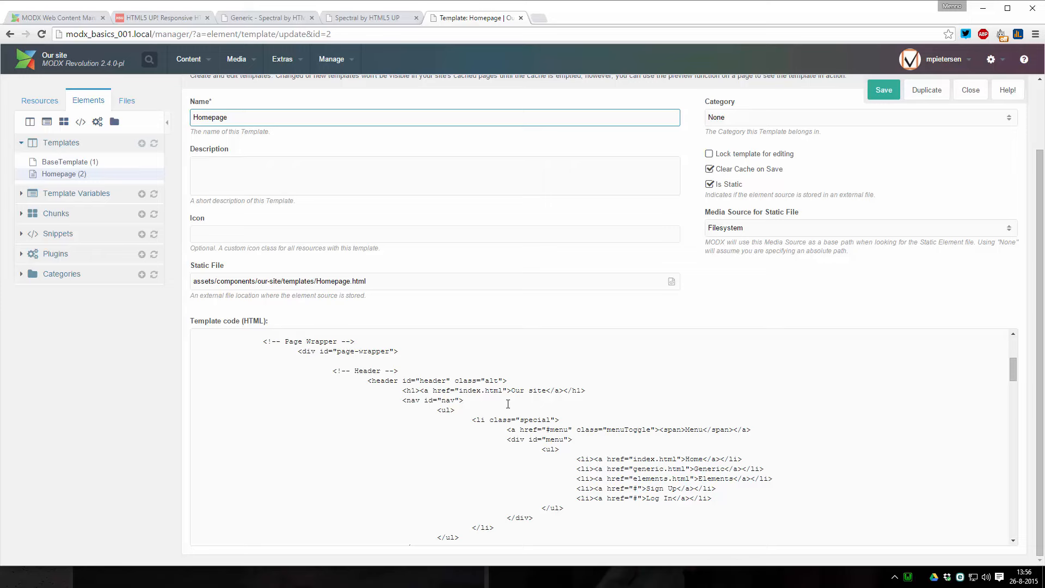
drag(512, 391, 550, 392)
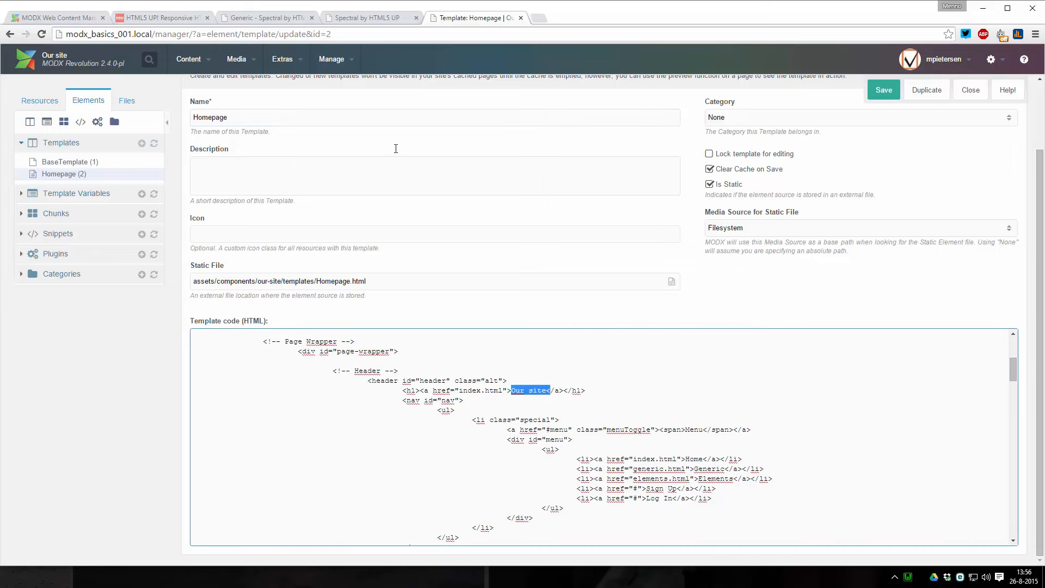
click(364, 20)
key(F5)
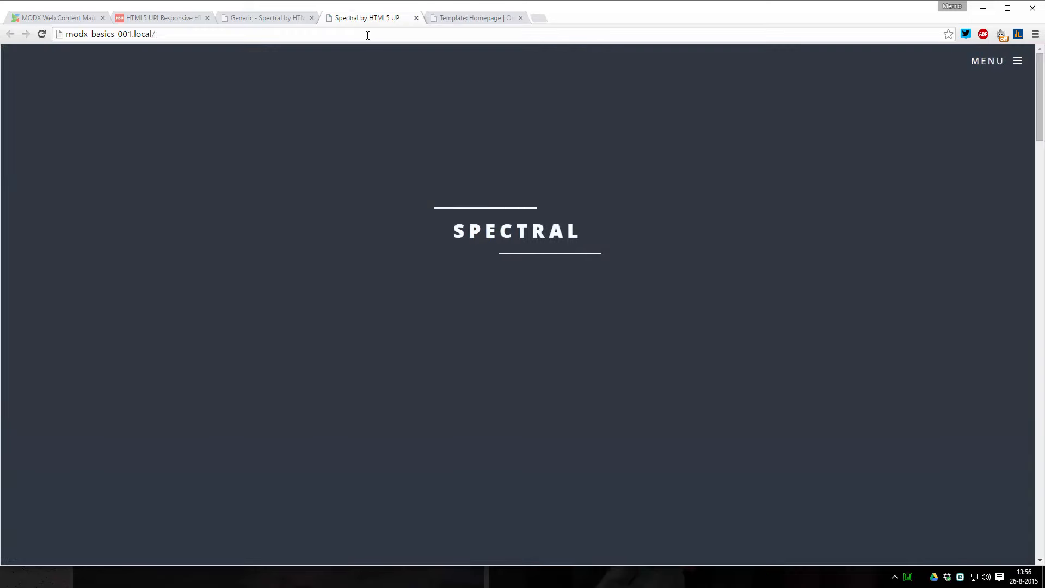
Clear the MODX cache once more and reload the site's front page to check the heading
click(444, 19)
mouse_move(332, 59)
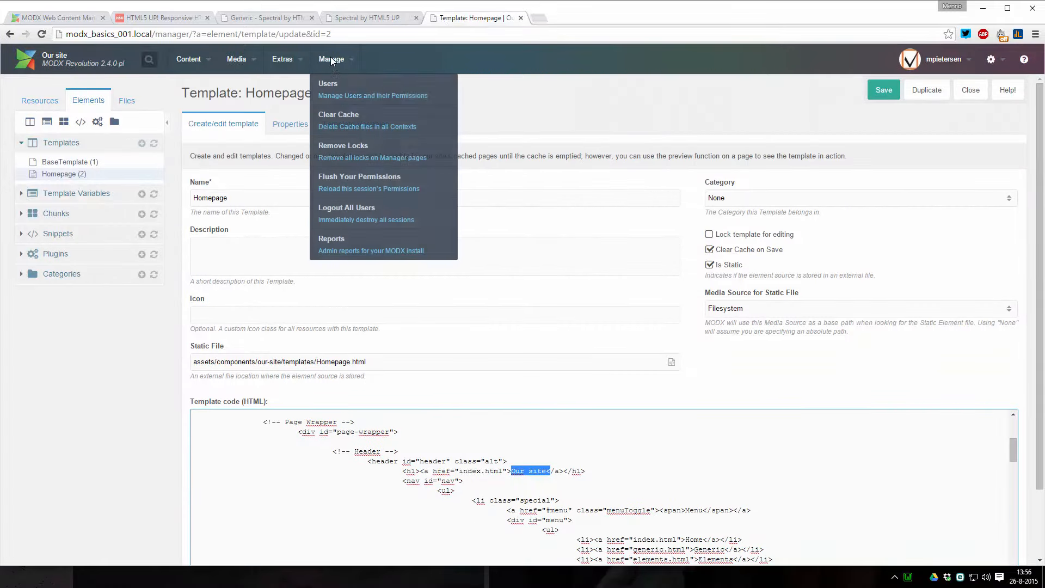
click(350, 125)
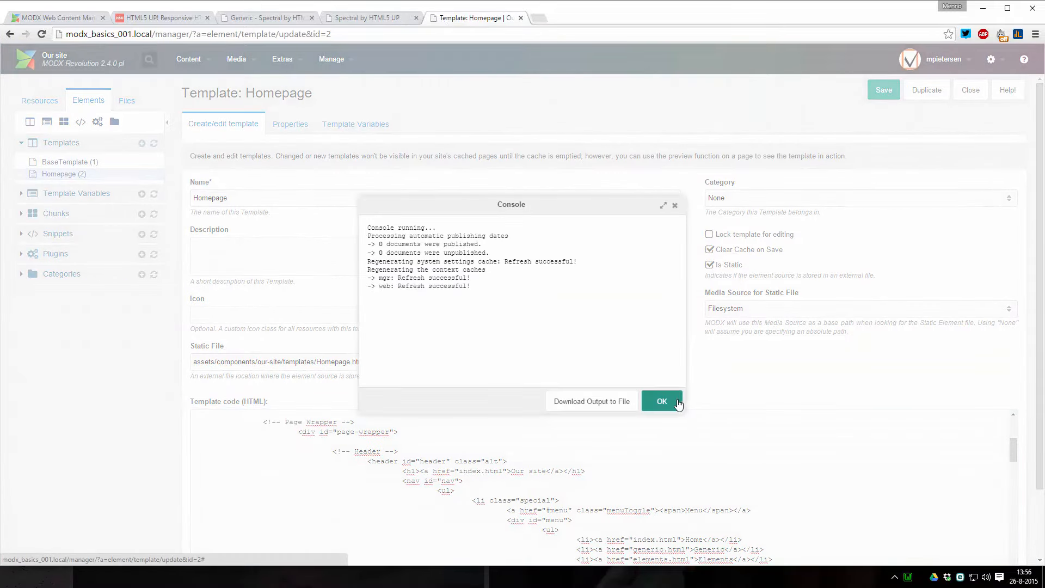
click(664, 401)
click(381, 18)
key(F5)
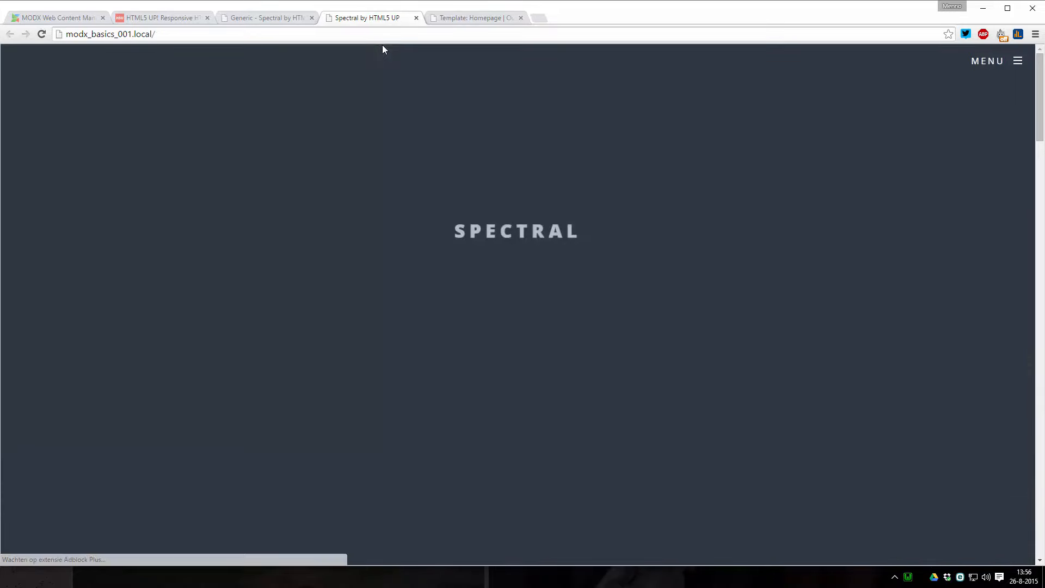
key(F5)
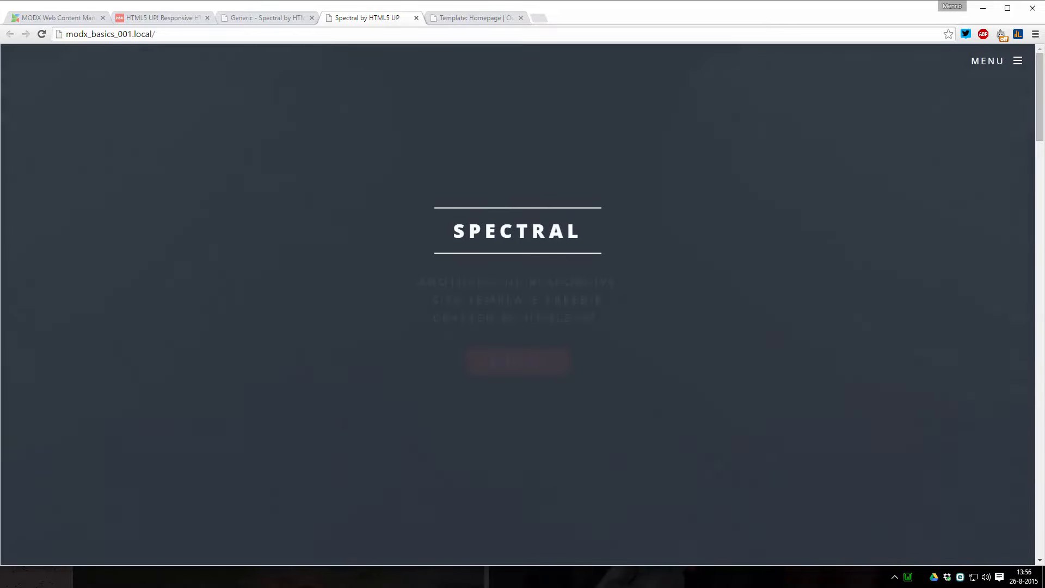
Save the Homepage template in MODX and refresh the site's front page
key(alt+Tab)
click(483, 17)
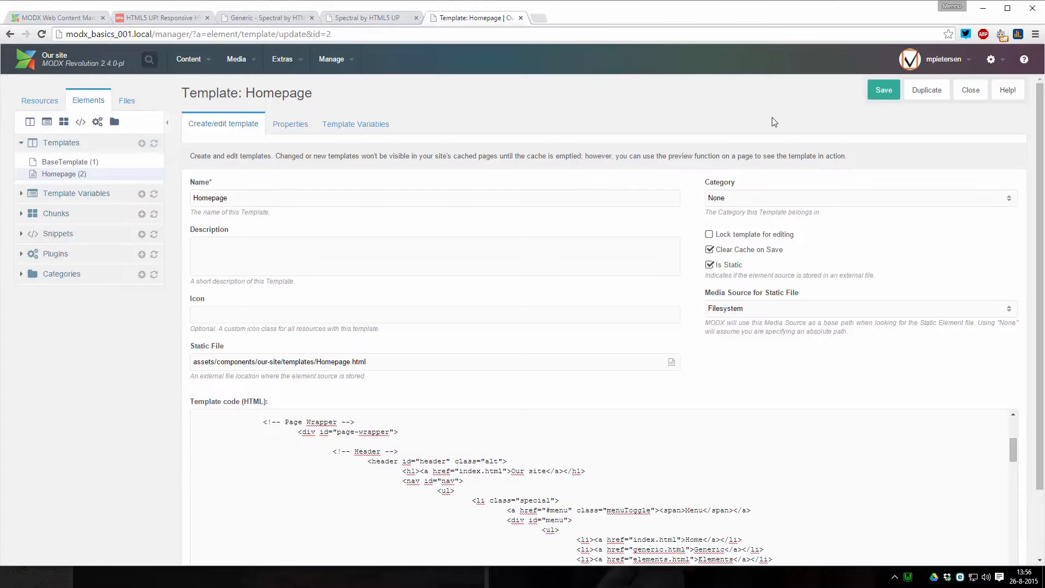
click(887, 90)
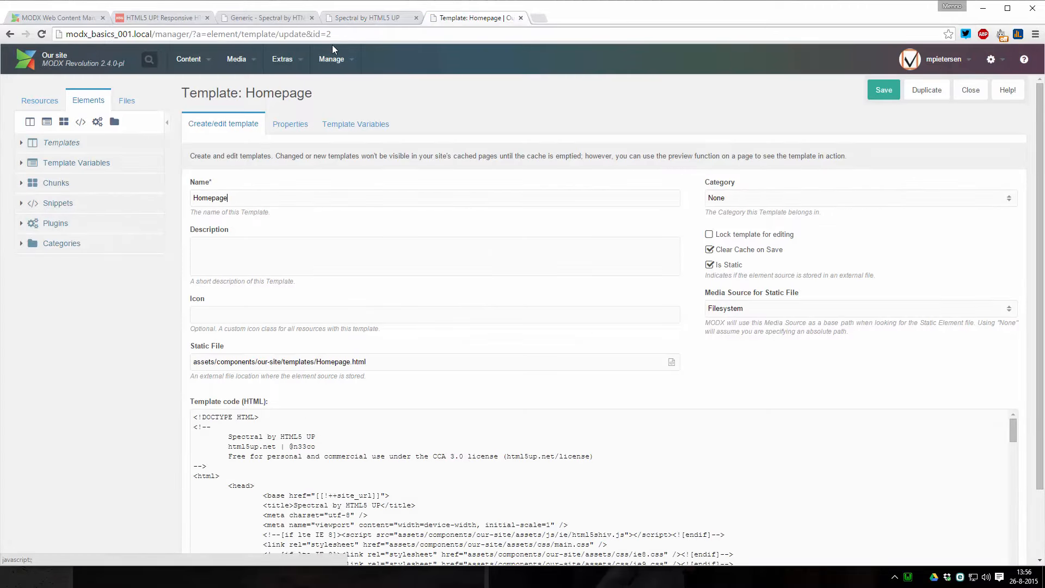
click(374, 18)
key(F5)
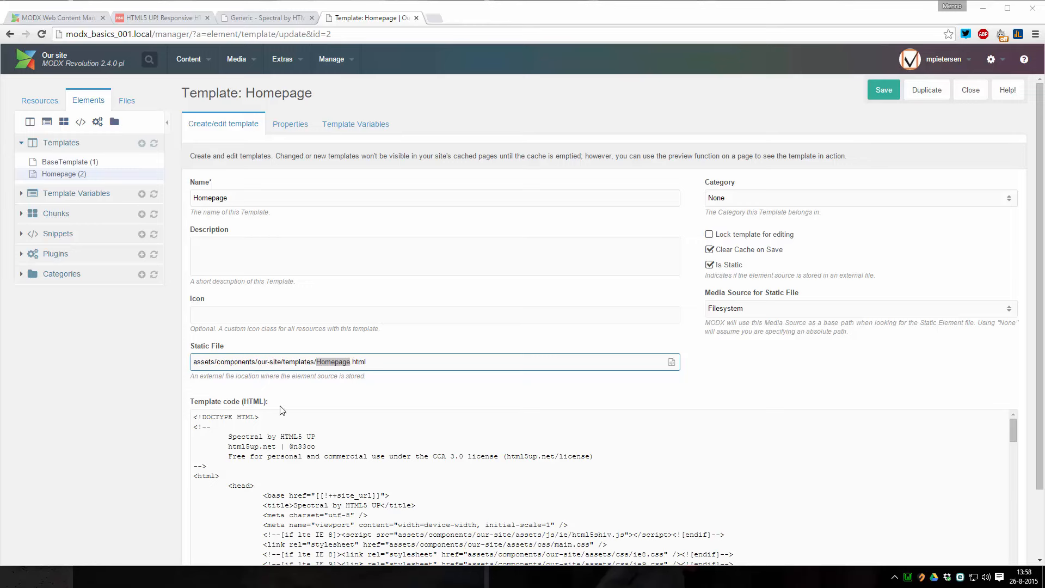
Open templates/Homepage.html in Sublime Text, replace the banner's h2 text Spectral with "Our site" and save the file
drag(196, 417, 311, 534)
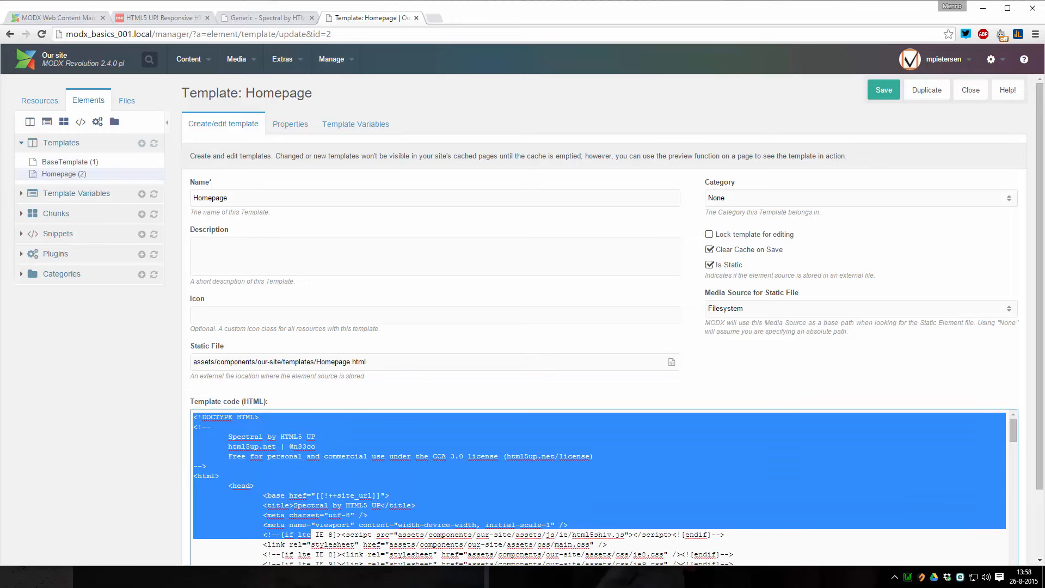
key(alt+Tab)
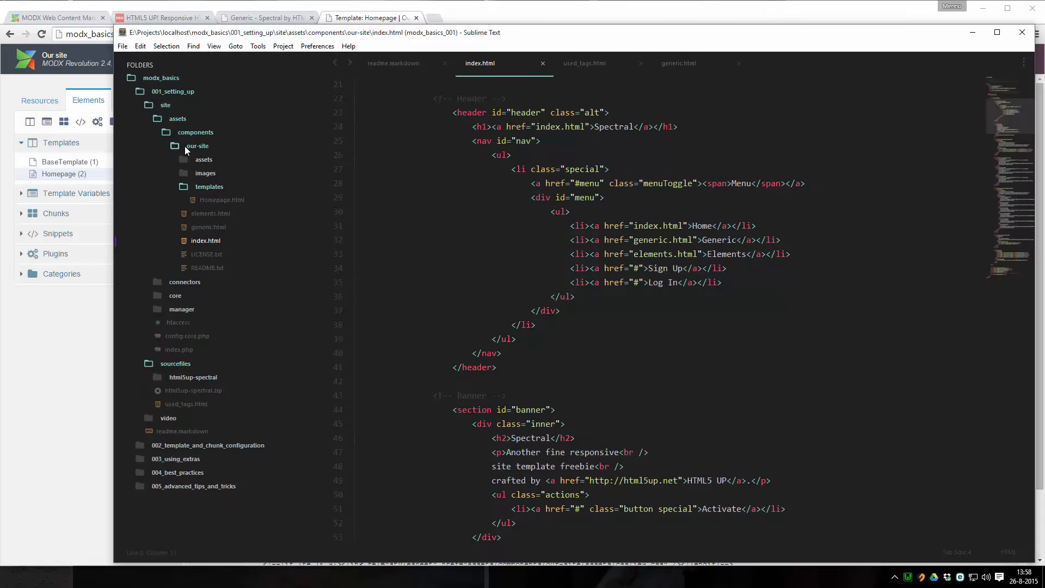
click(217, 199)
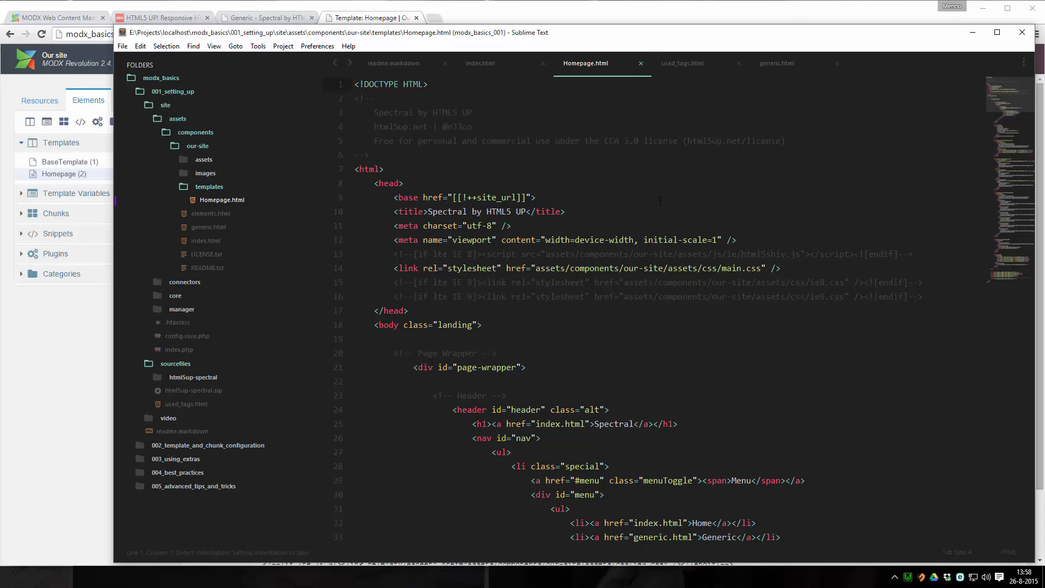
scroll(656, 196, down, 12)
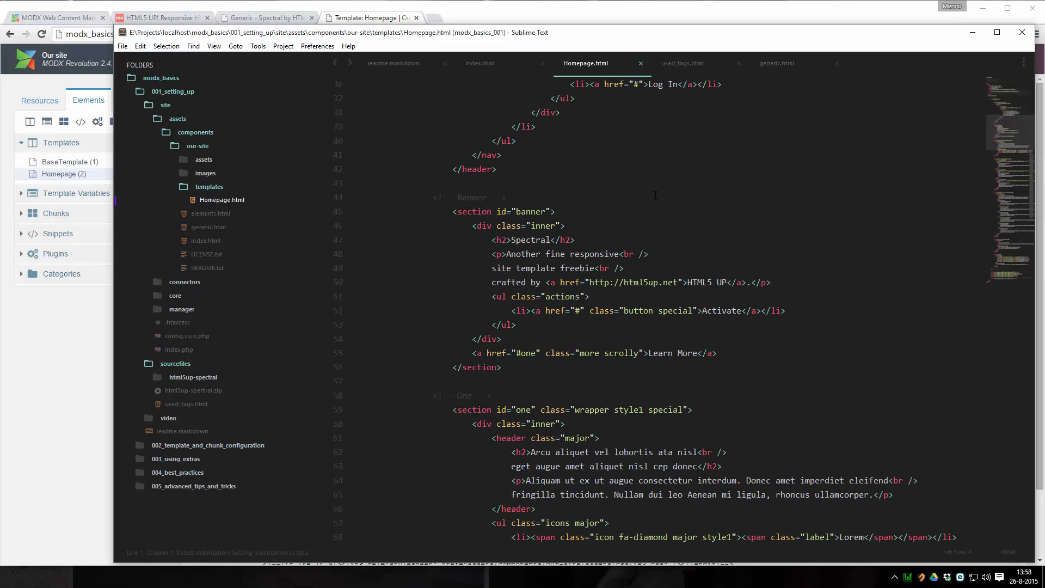
double_click(531, 240)
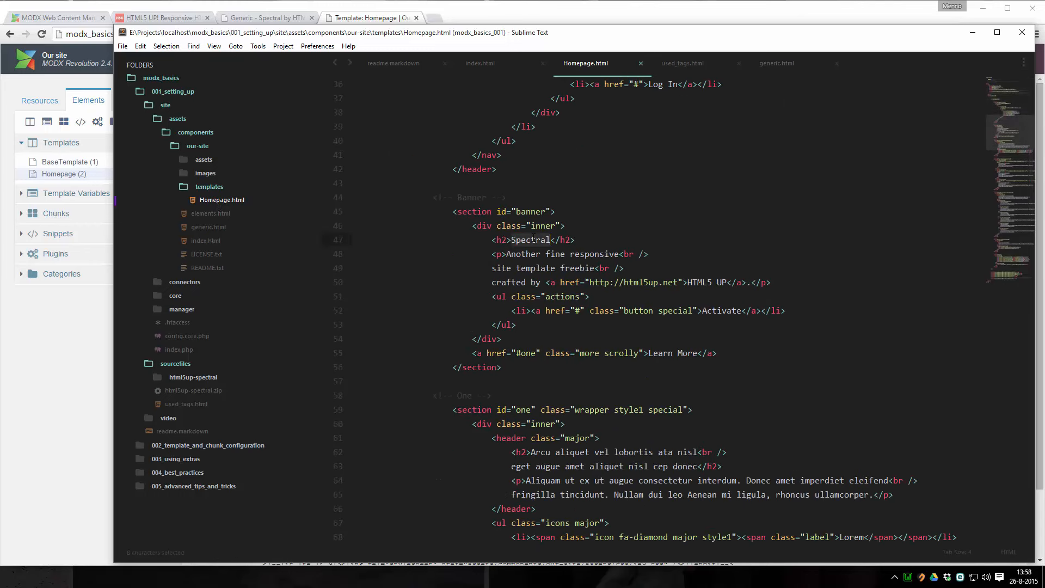
text(Our site)
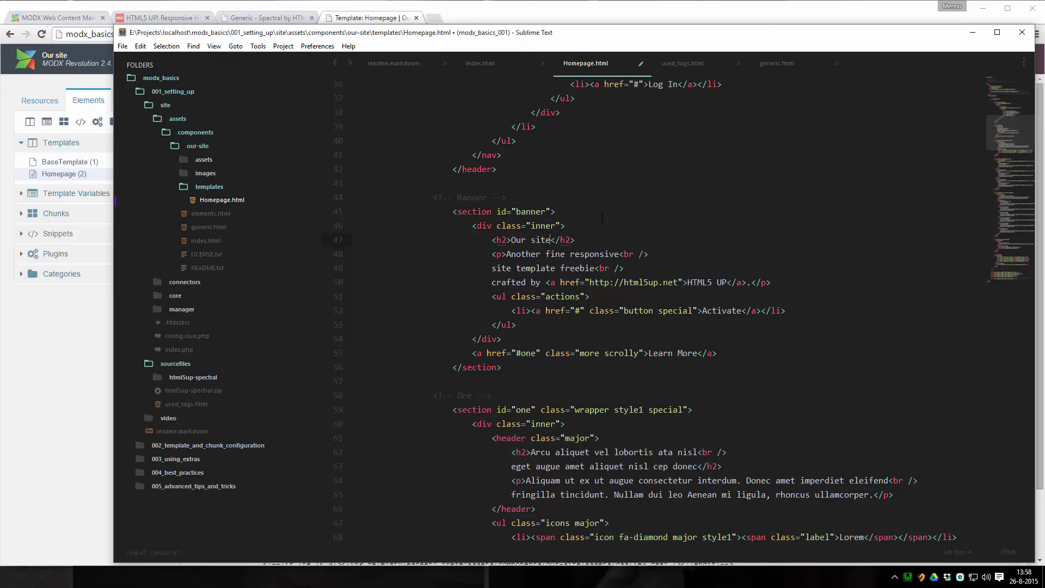
key(ctrl+s)
Reload the Homepage template in MODX and find the banner's h2 heading in its template code
click(370, 18)
key(F5)
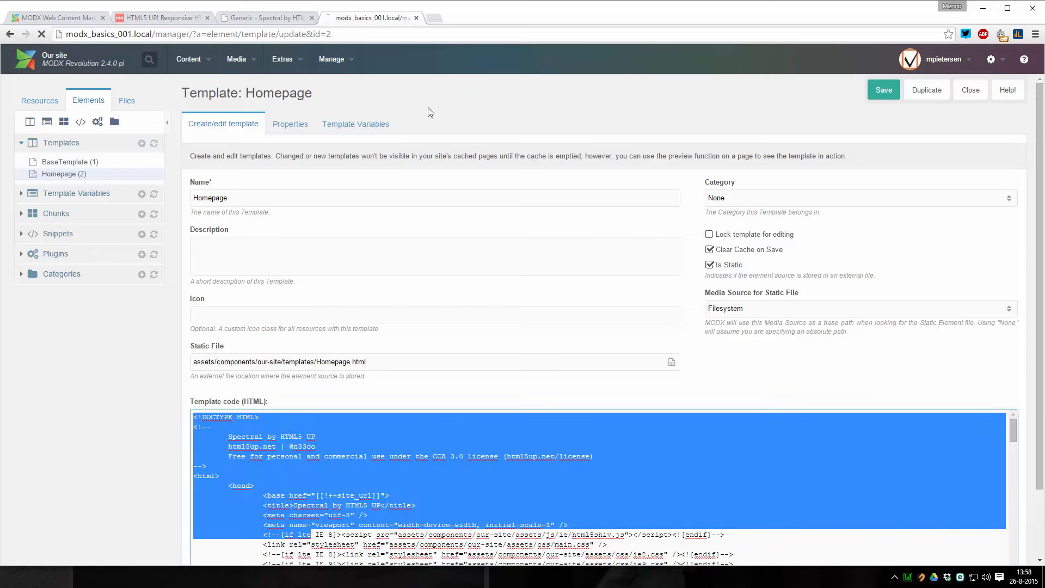
scroll(462, 317, down, 2)
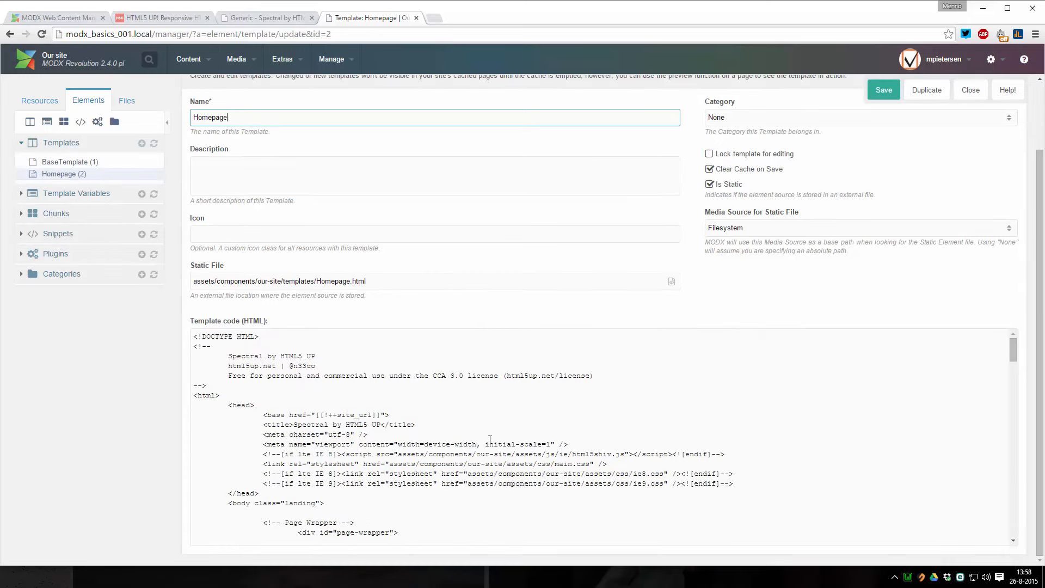
scroll(490, 439, down, 7)
scroll(507, 423, up, 5)
scroll(506, 423, down, 5)
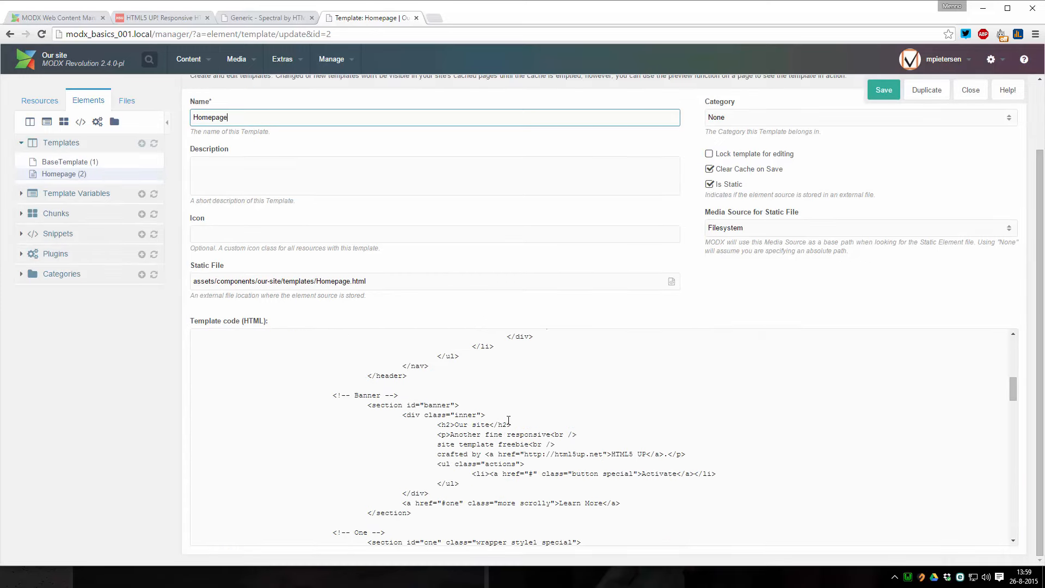
scroll(509, 421, up, 3)
scroll(475, 419, down, 3)
drag(455, 424, 492, 424)
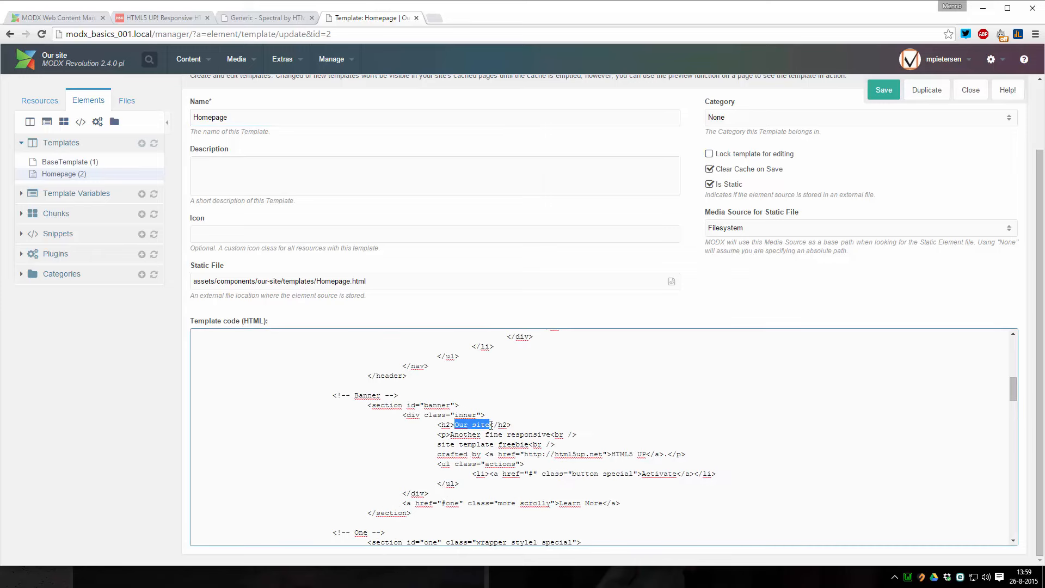
Open the Spectral source index.html page, clear the MODX cache and reload that page
click(267, 18)
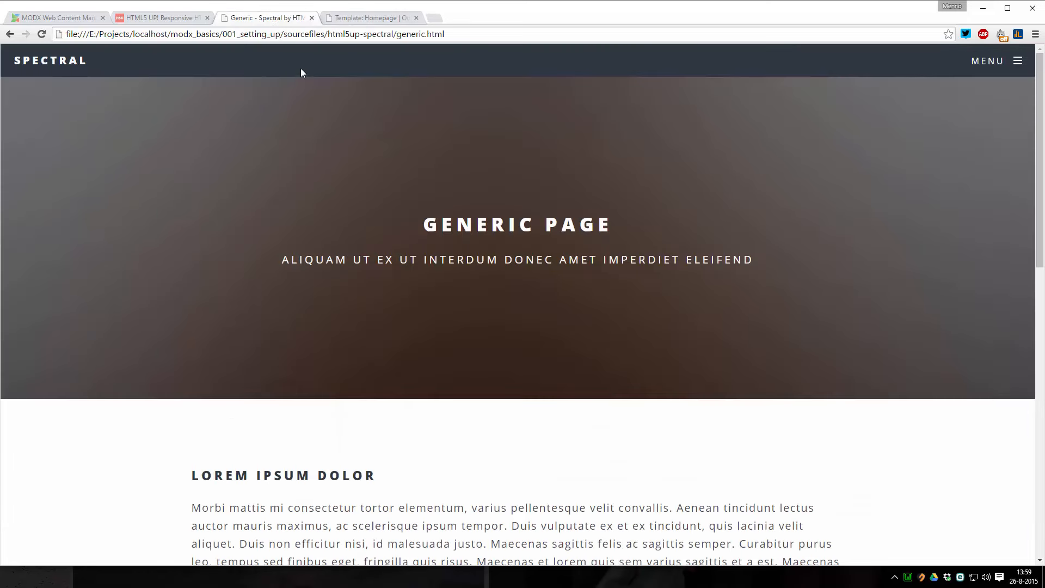
click(81, 61)
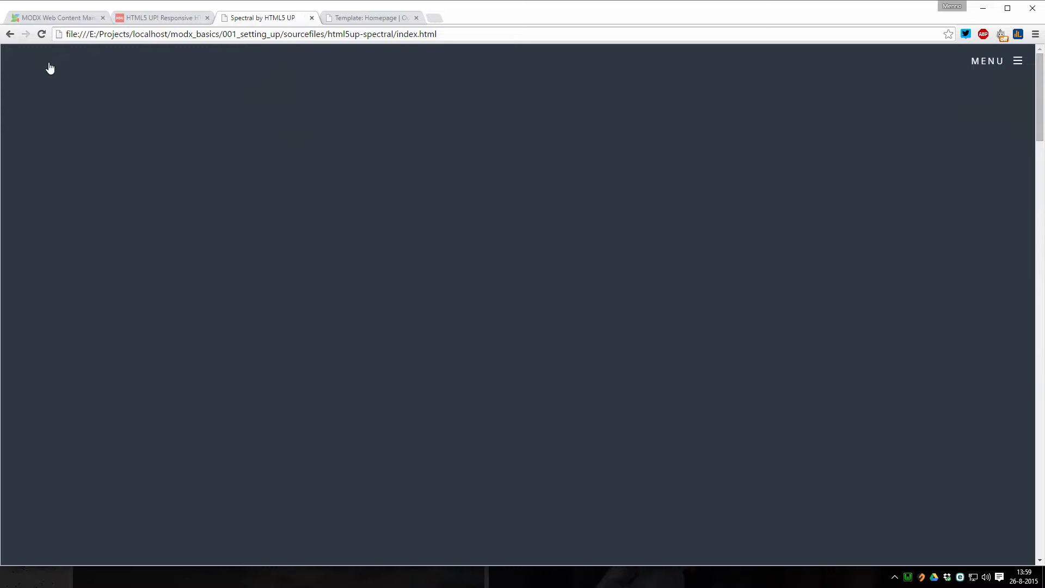
click(370, 18)
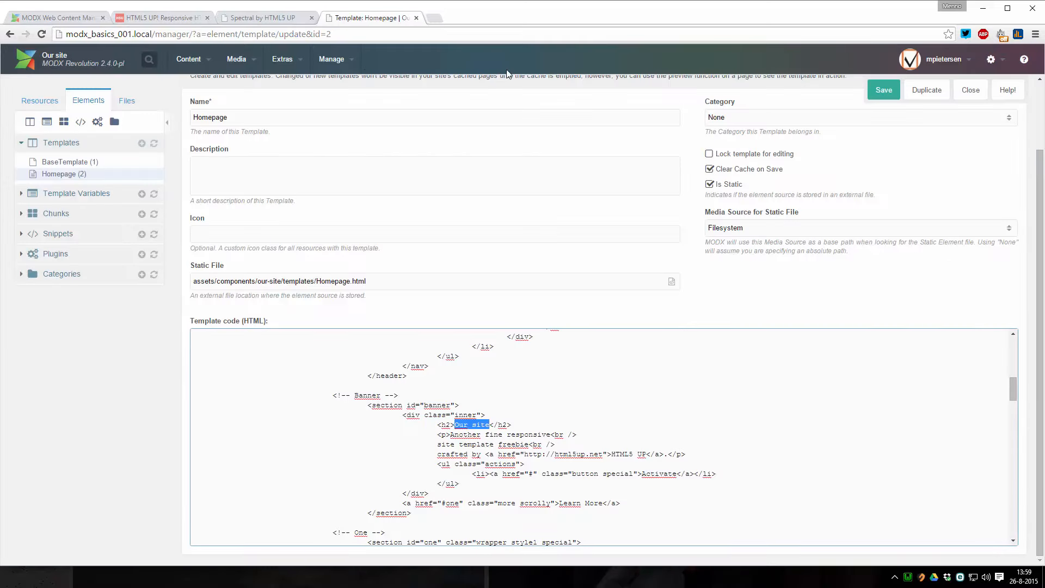
mouse_move(332, 60)
click(339, 114)
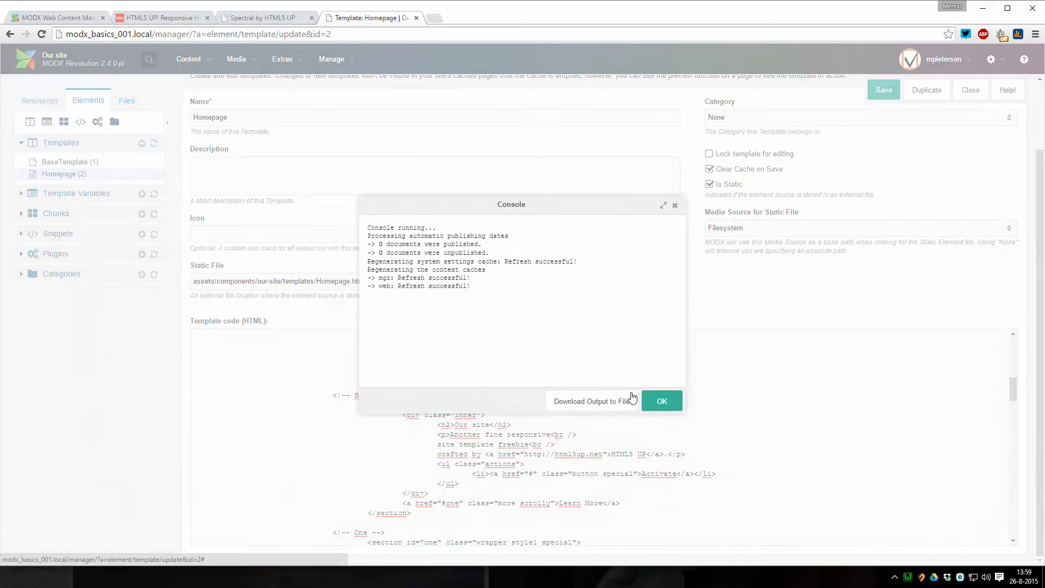
click(661, 399)
click(268, 18)
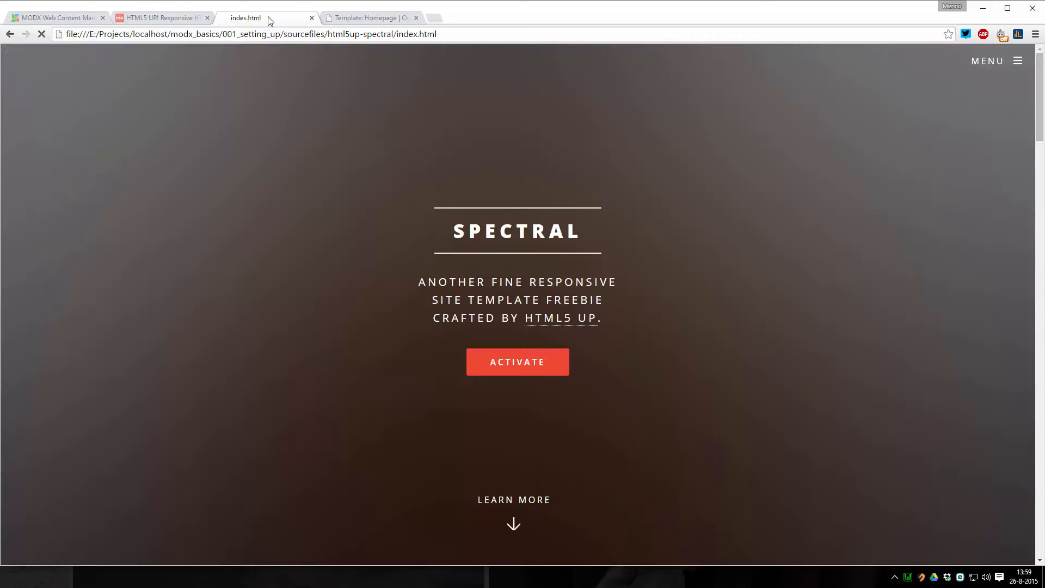
key(F5)
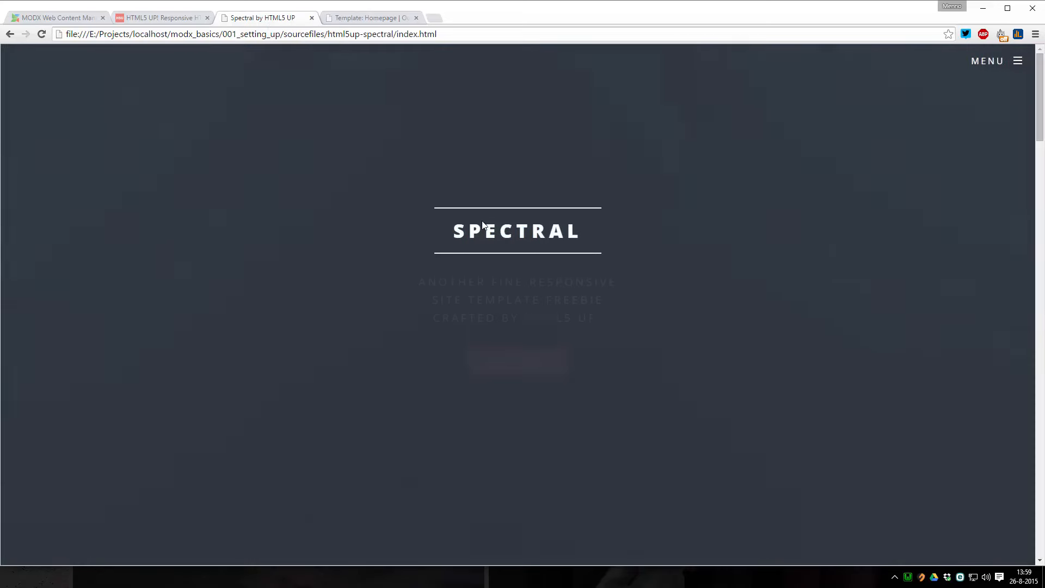
Inspect the page's banner h2 element in the developer tools and compare it with Homepage.html in Sublime Text
right_click(469, 229)
click(512, 370)
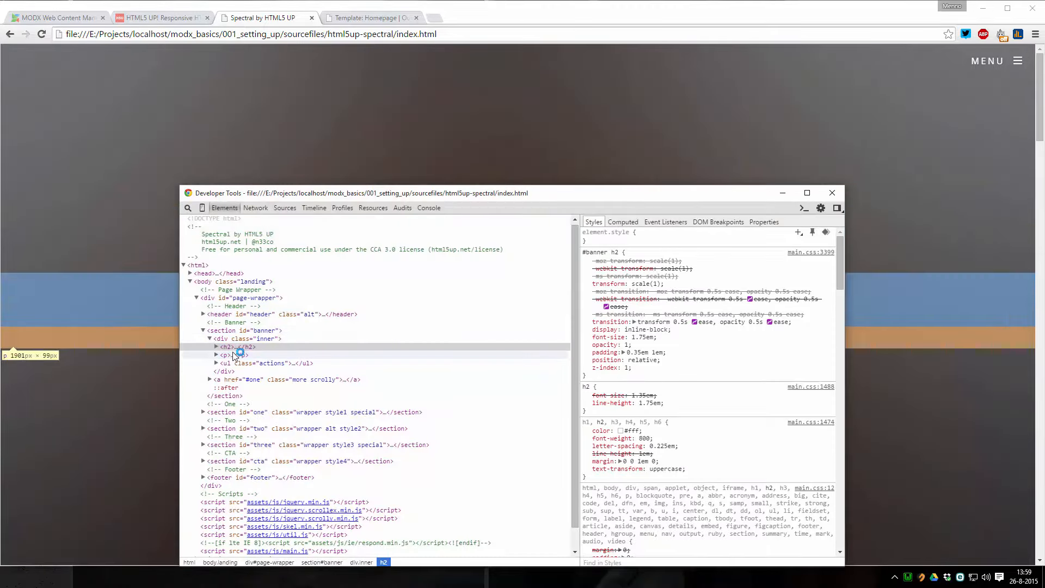
click(216, 347)
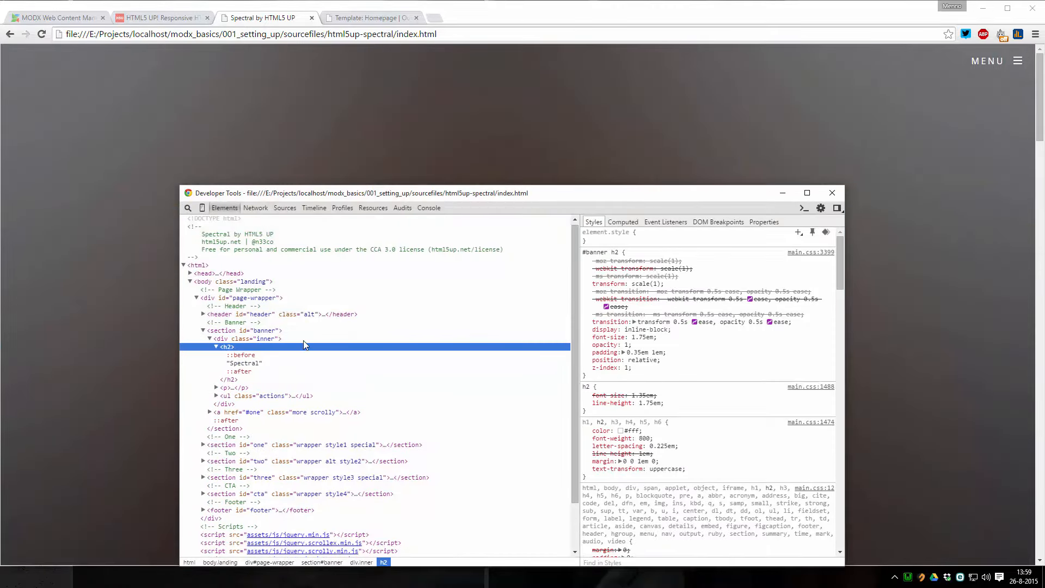
key(alt+Tab)
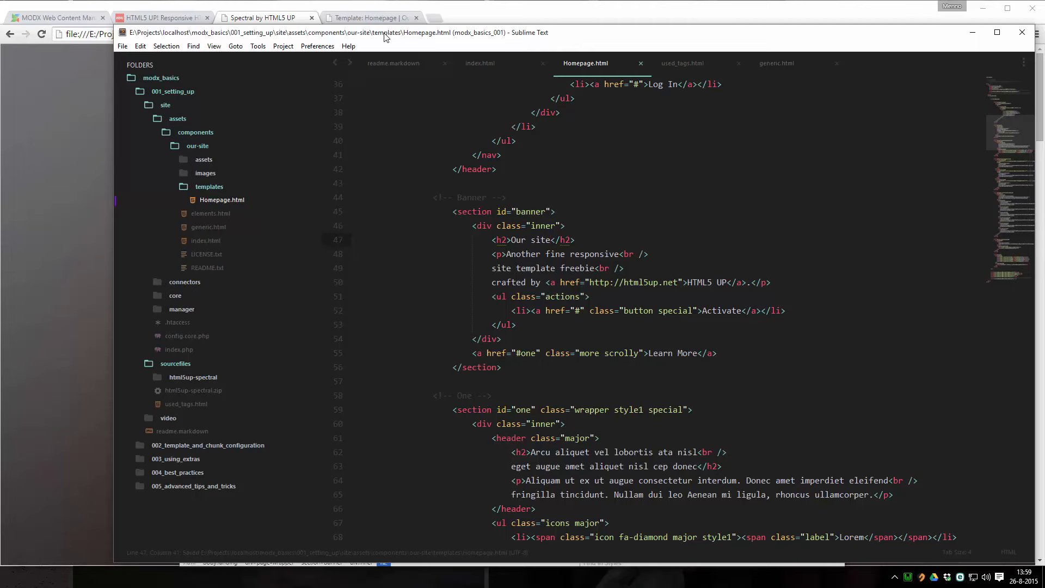
Reload the Homepage template's editing page in MODX and clear the site cache
click(377, 18)
key(F5)
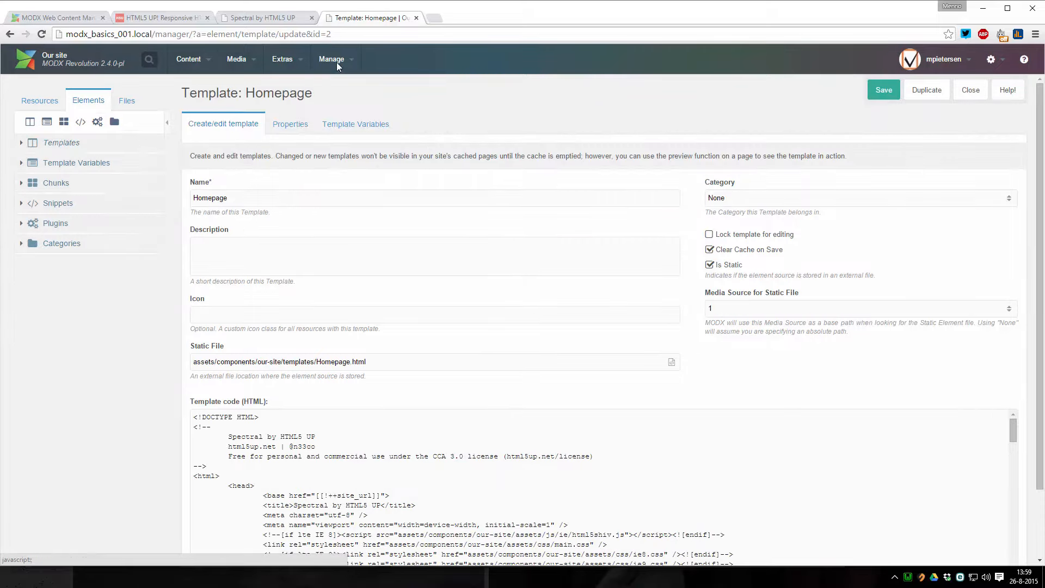
mouse_move(337, 62)
click(341, 112)
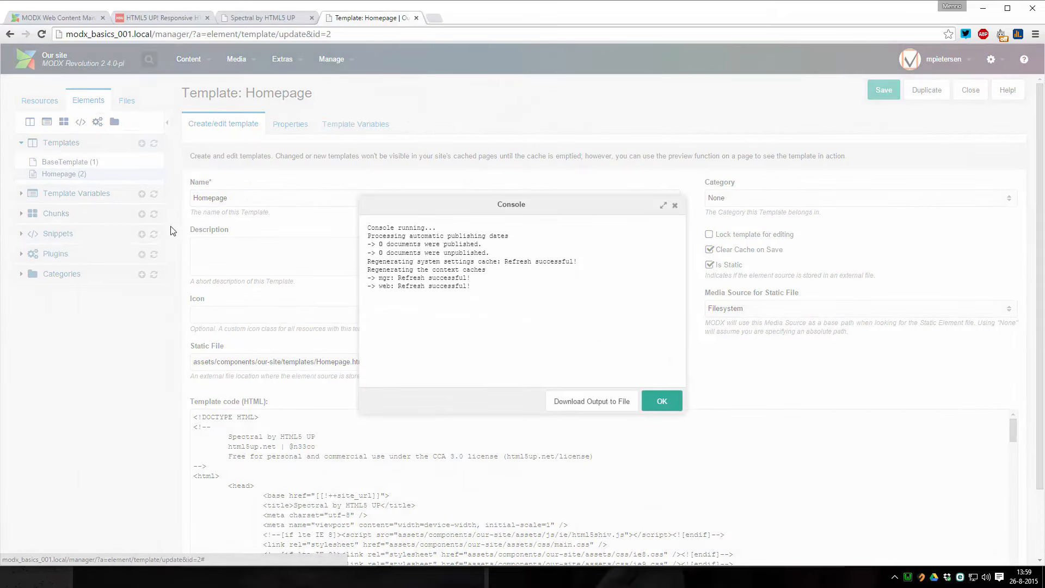
click(673, 400)
right_click(38, 174)
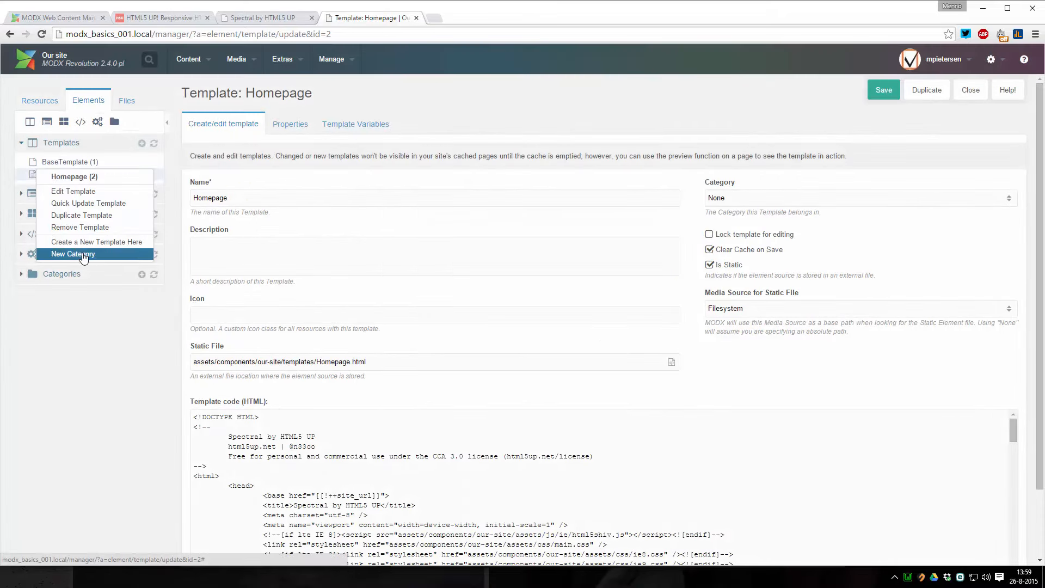
click(54, 257)
click(546, 372)
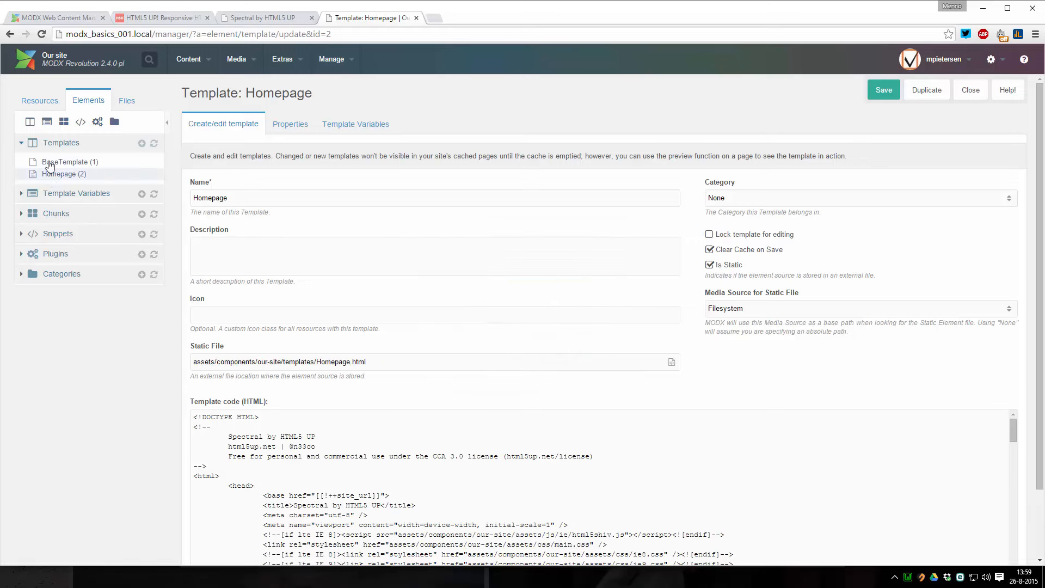
View the Home resource in a new browser tab and move that tab before the Homepage template's tab
click(40, 100)
right_click(52, 162)
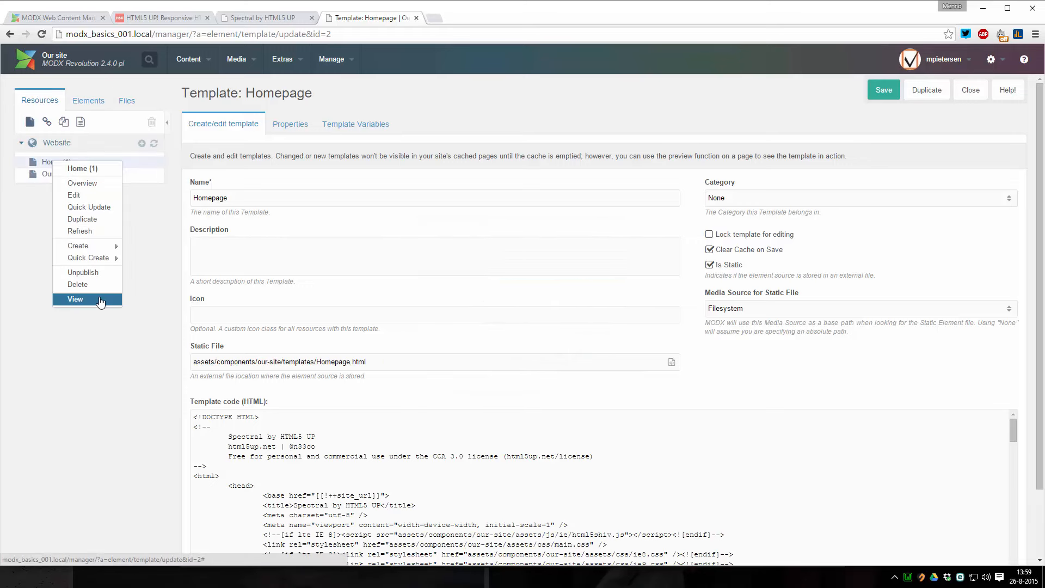
click(76, 299)
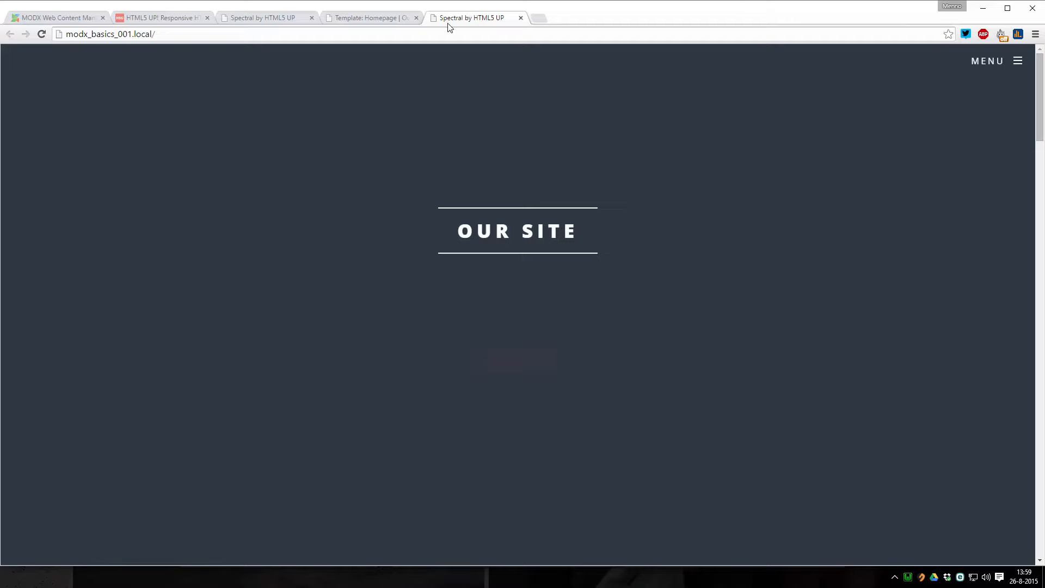
drag(450, 23, 346, 17)
Compare the local source index.html page and its address with the MODX site's front page
click(294, 19)
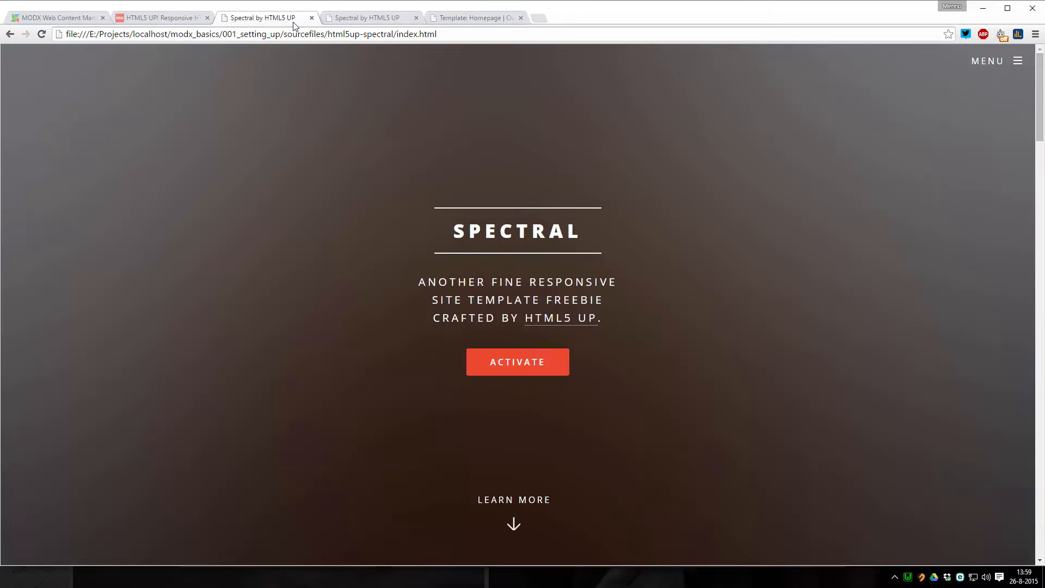
click(402, 34)
drag(452, 33, 280, 22)
click(350, 16)
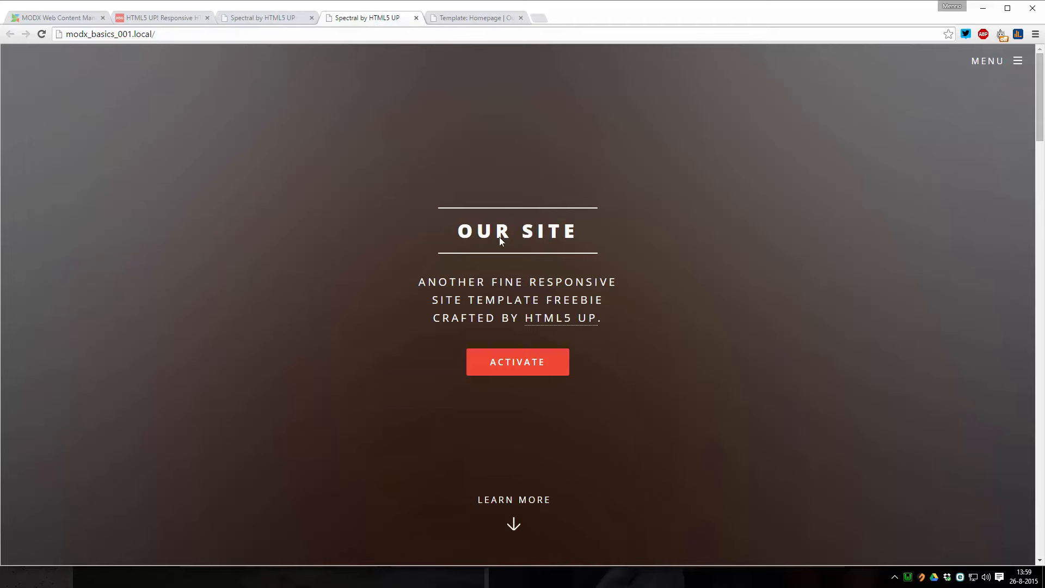
Review the beginning of Homepage.html in Sublime Text alongside the Homepage template in MODX
click(467, 18)
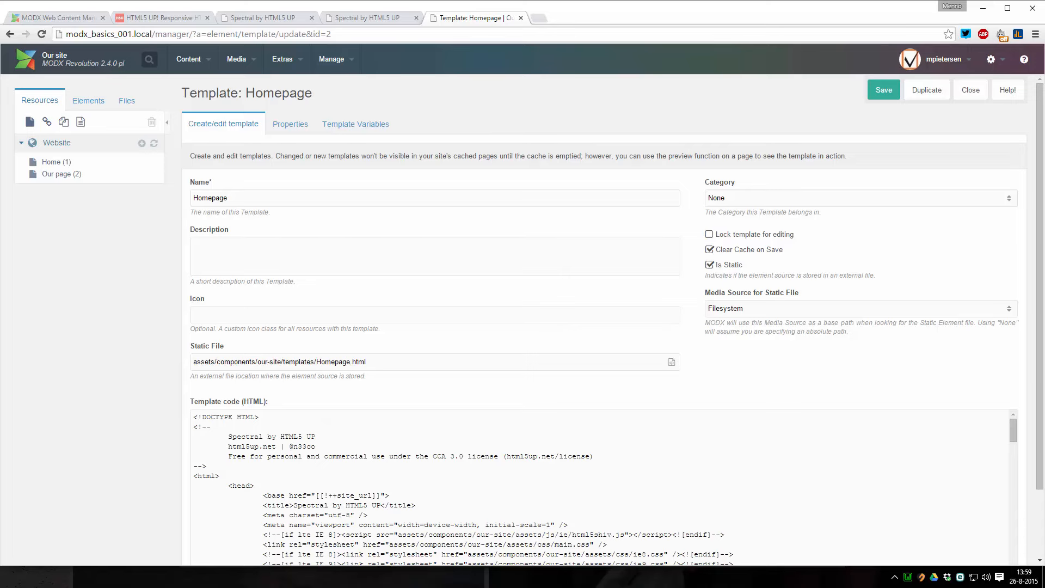
key(alt+Tab)
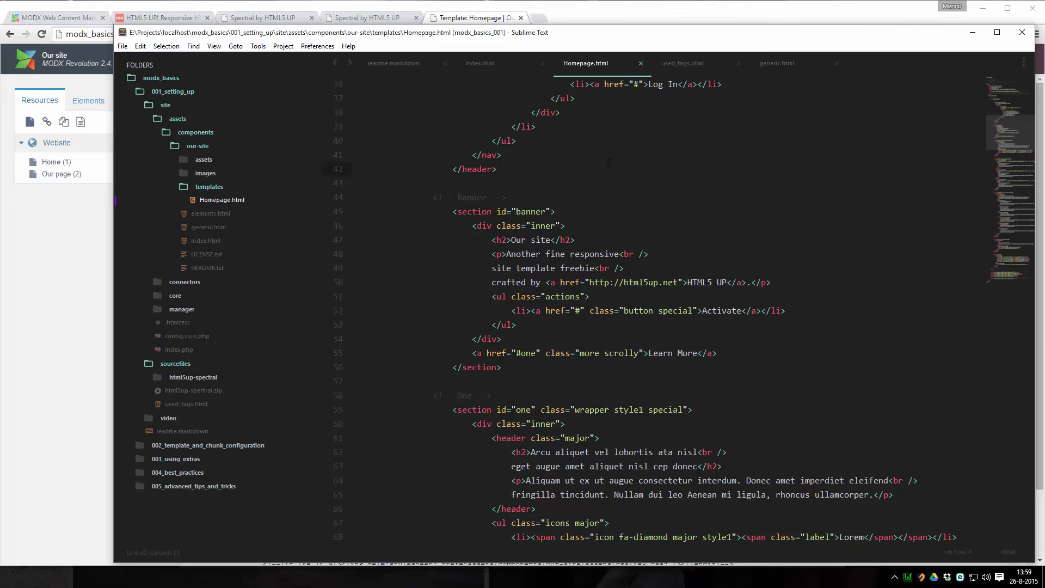
scroll(610, 161, up, 12)
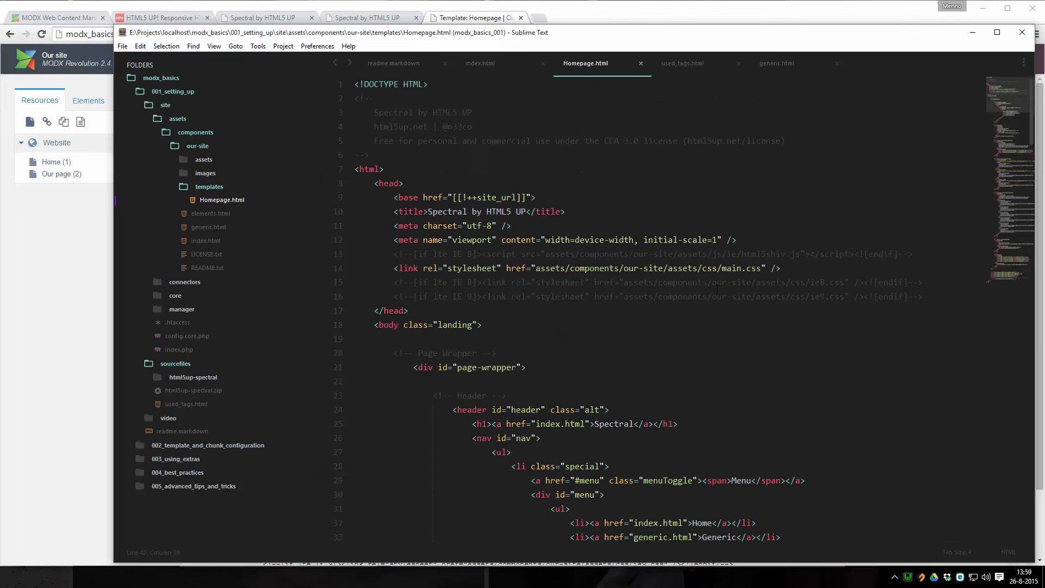
click(476, 19)
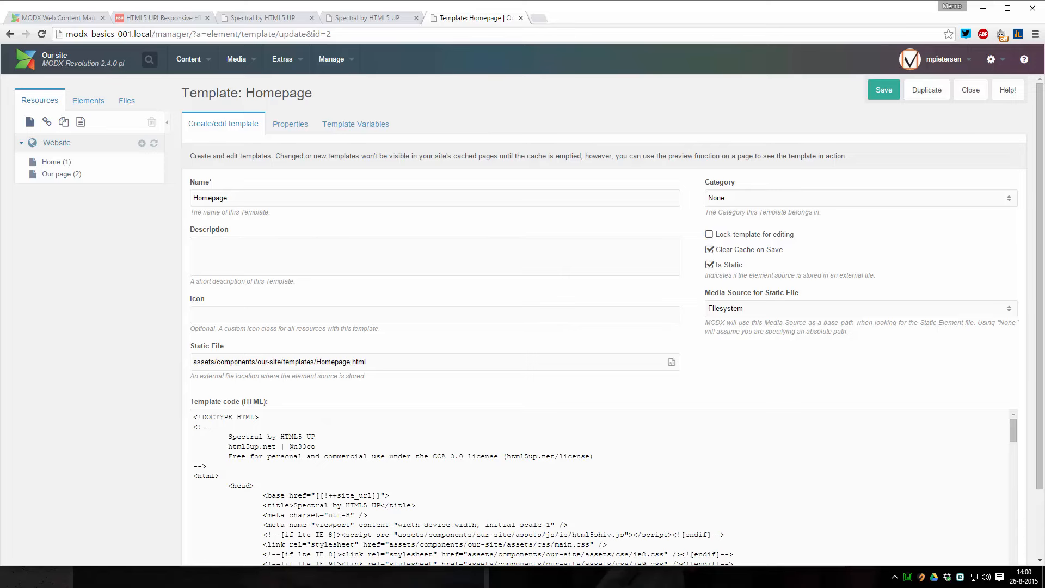
key(alt+Tab)
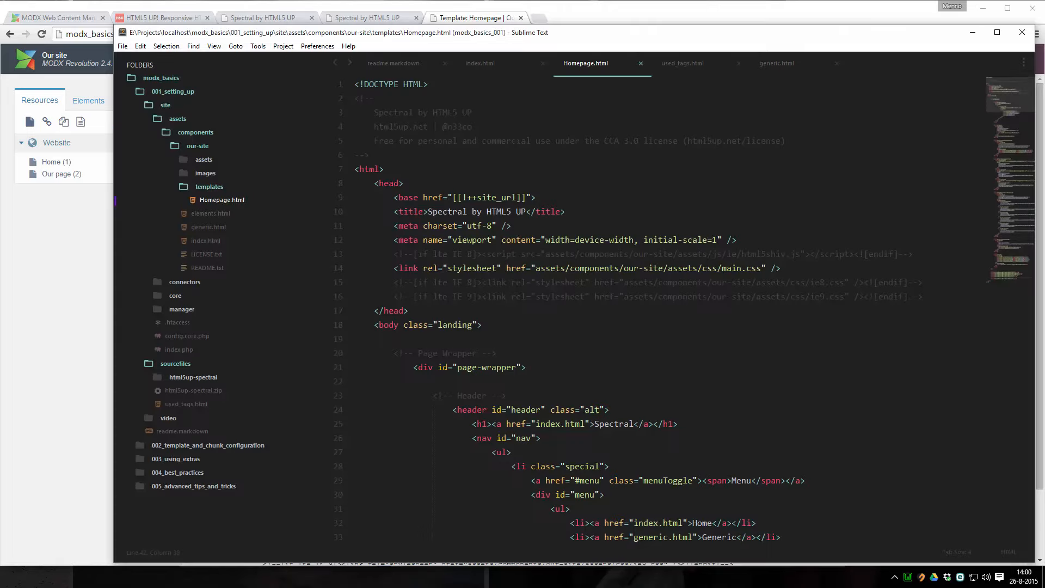
Create a new folder named chunks inside the our-site folder
click(194, 147)
right_click(195, 147)
click(236, 182)
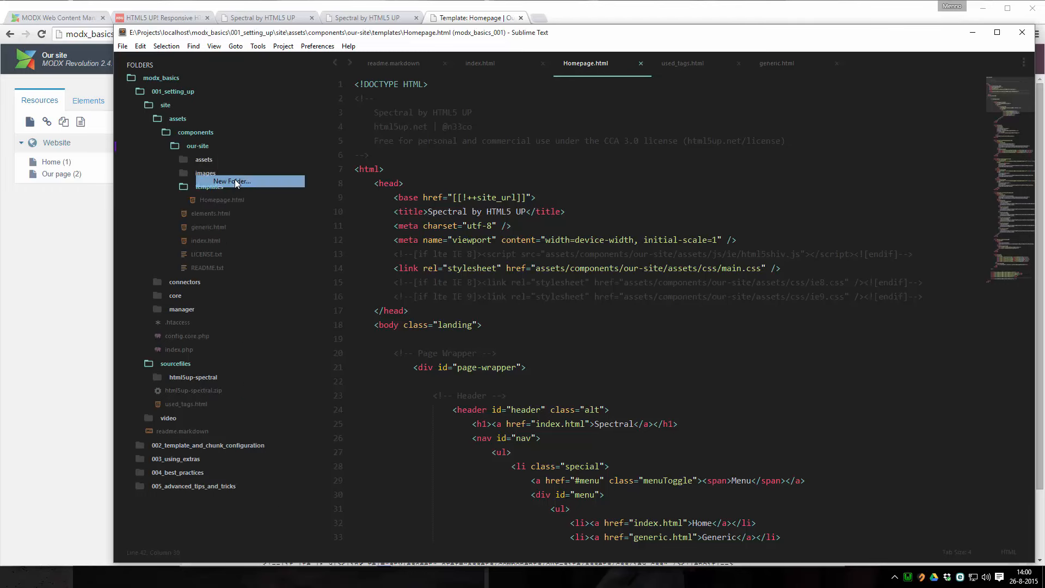
text(chunks)
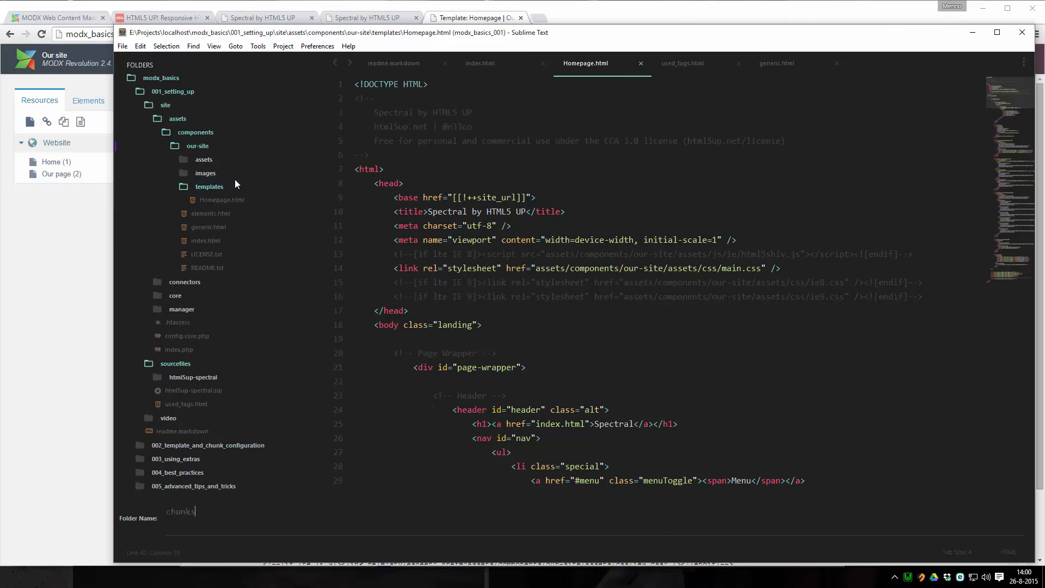
key(Return)
Create a new file named header.html inside the chunks folder
click(237, 178)
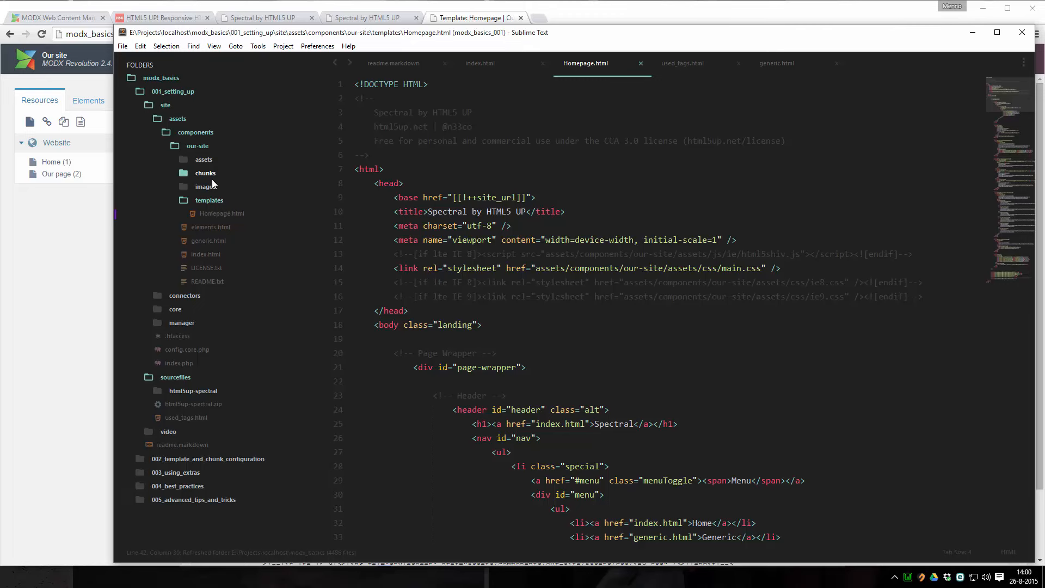
right_click(212, 178)
click(236, 202)
text(he)
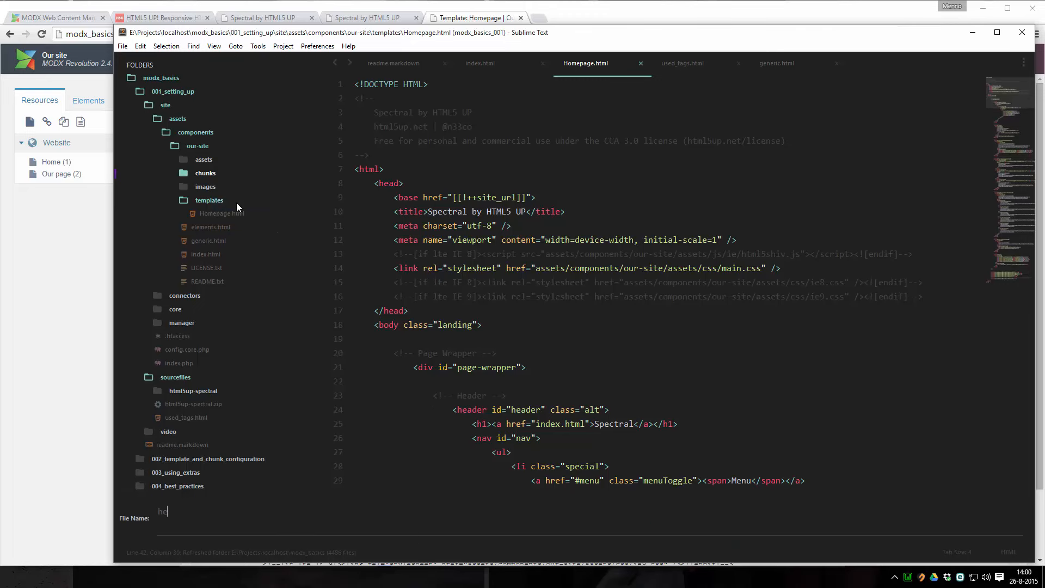
text(ader.html)
key(Return)
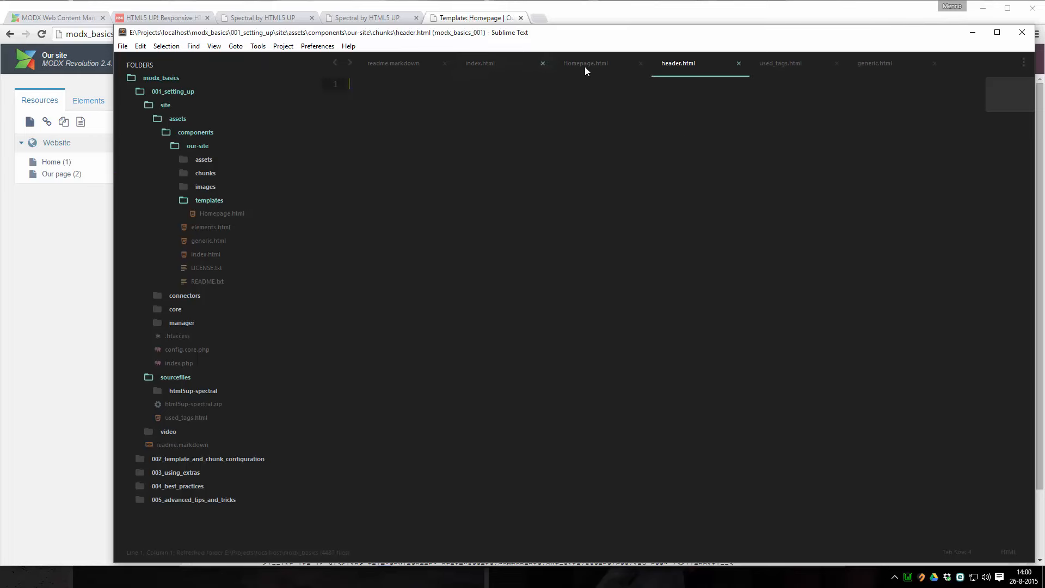
Cut the code in Homepage.html from the <!DOCTYPE HTML> line through the page header's closing </header> tag on line 42
click(585, 66)
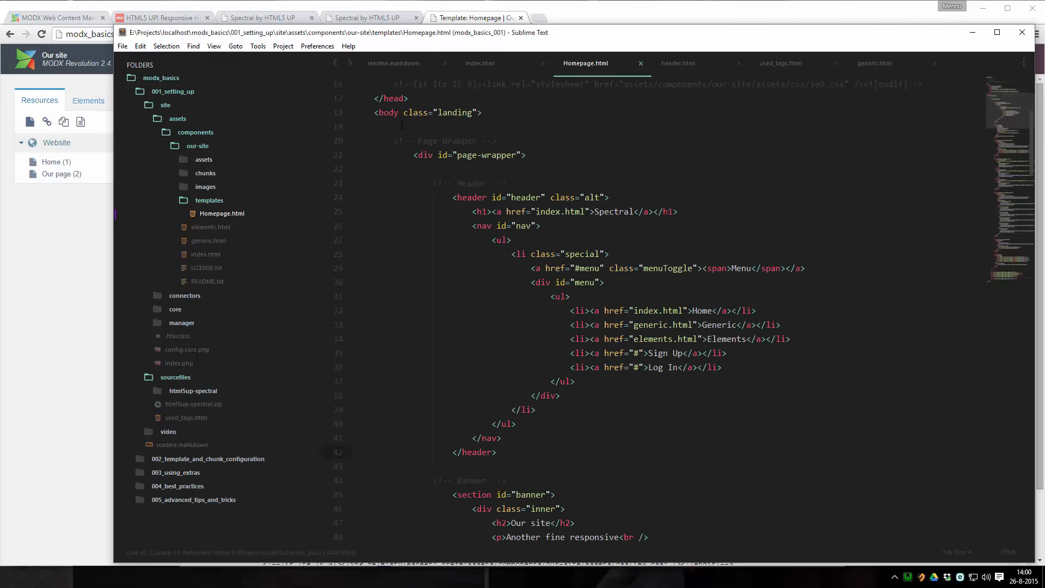
scroll(401, 125, up, 5)
drag(355, 84, 507, 356)
scroll(401, 183, down, 13)
scroll(426, 223, down, 18)
scroll(426, 240, down, 4)
scroll(426, 240, up, 7)
scroll(467, 246, up, 20)
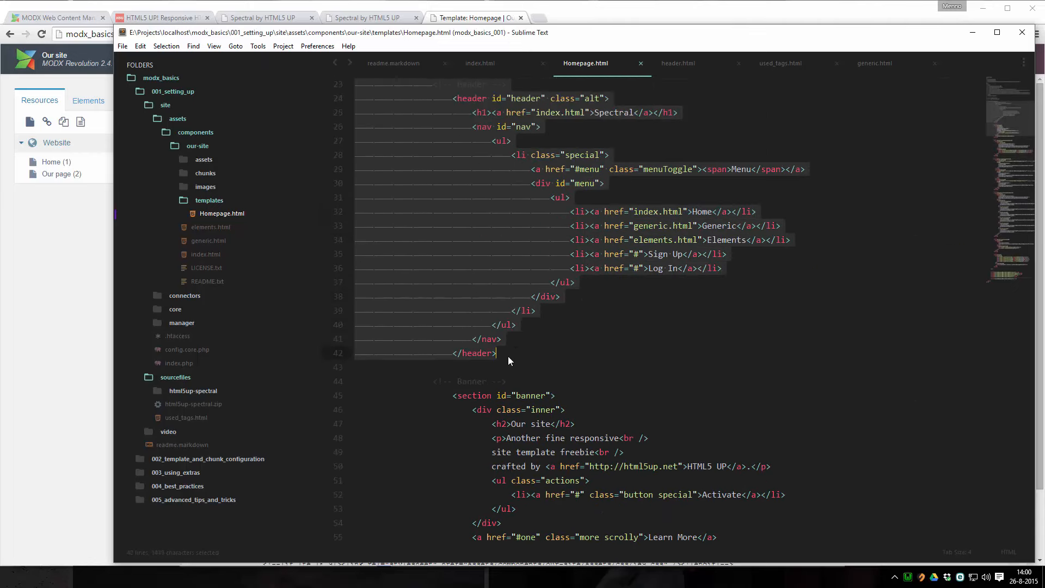
key(ctrl+x)
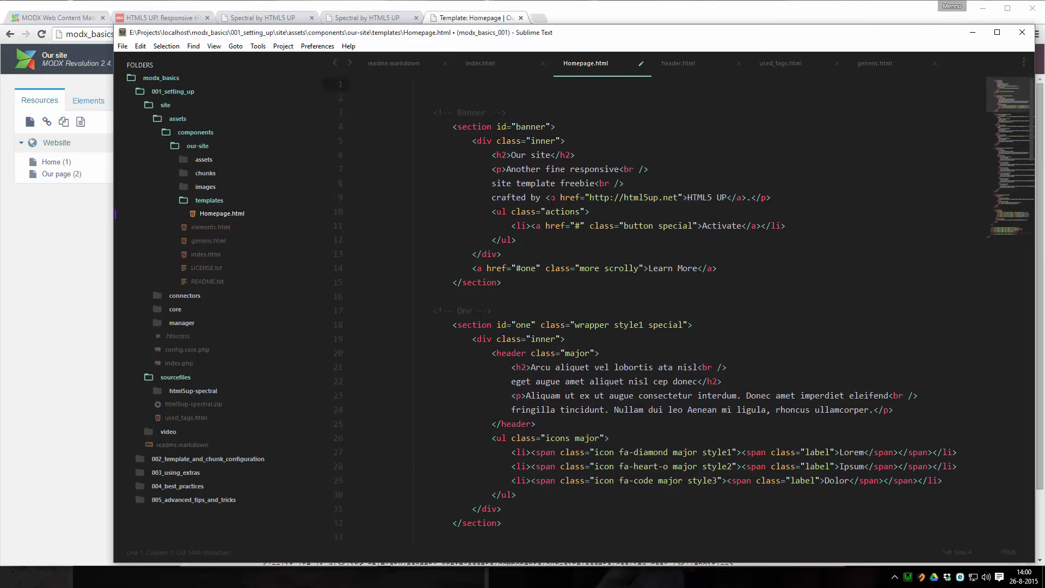
Paste the cut markup into header.html and save the file
click(677, 66)
key(ctrl+v)
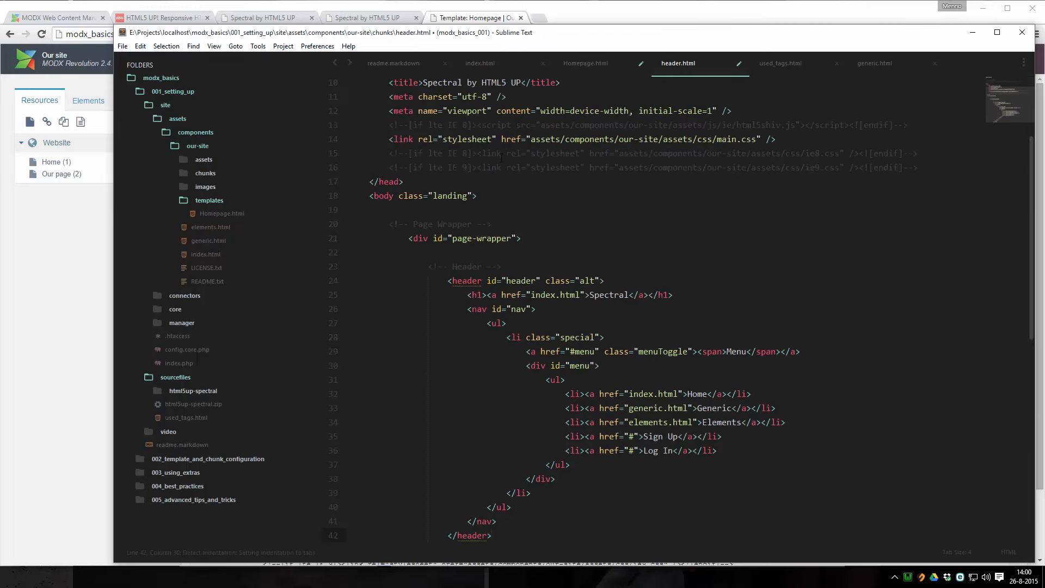
key(ctrl+s)
Insert the chunk tag [[$header]] on the first line of Homepage.html and save the file
click(593, 65)
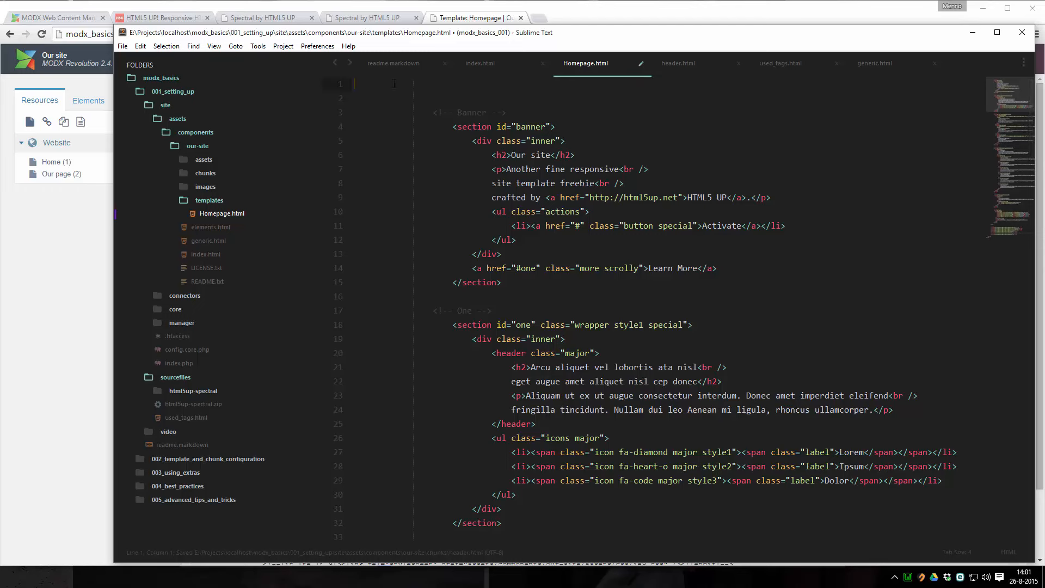
text([[$header)
double_click(376, 84)
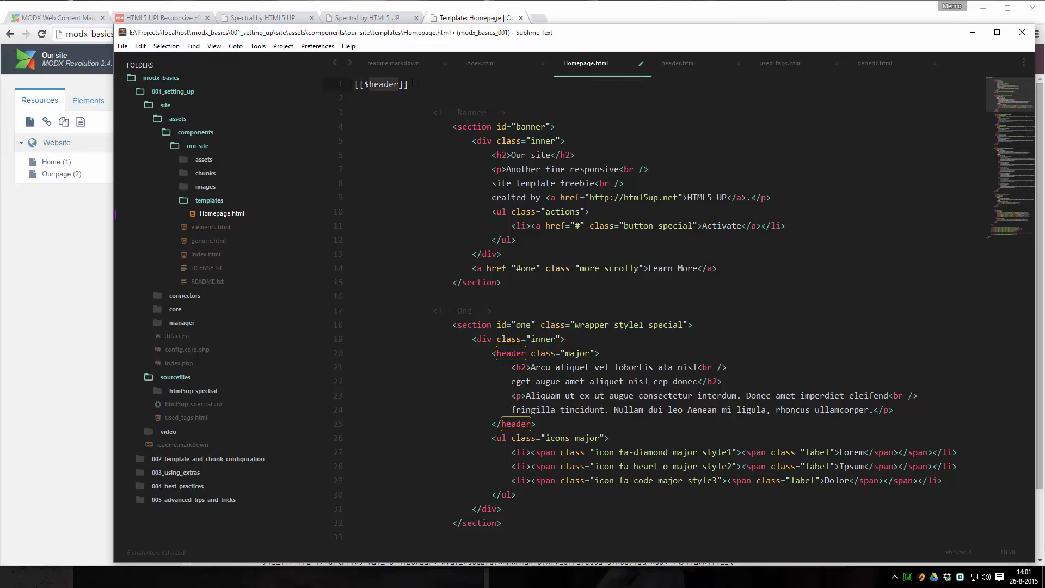
key(ctrl+s)
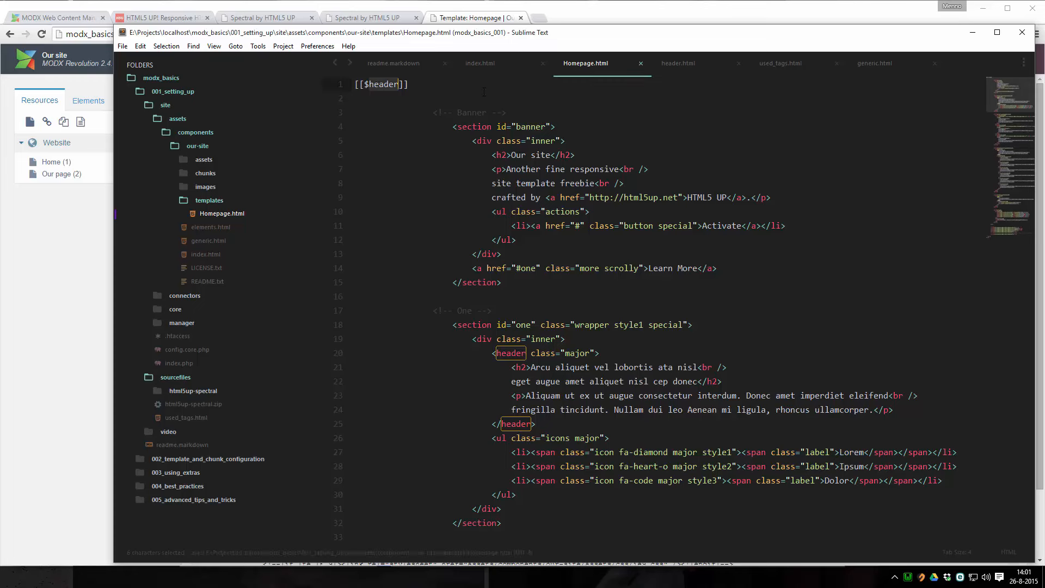
Copy the chunk name from the tag, switch to the MODX manager in the browser and start a new chunk named header
click(675, 67)
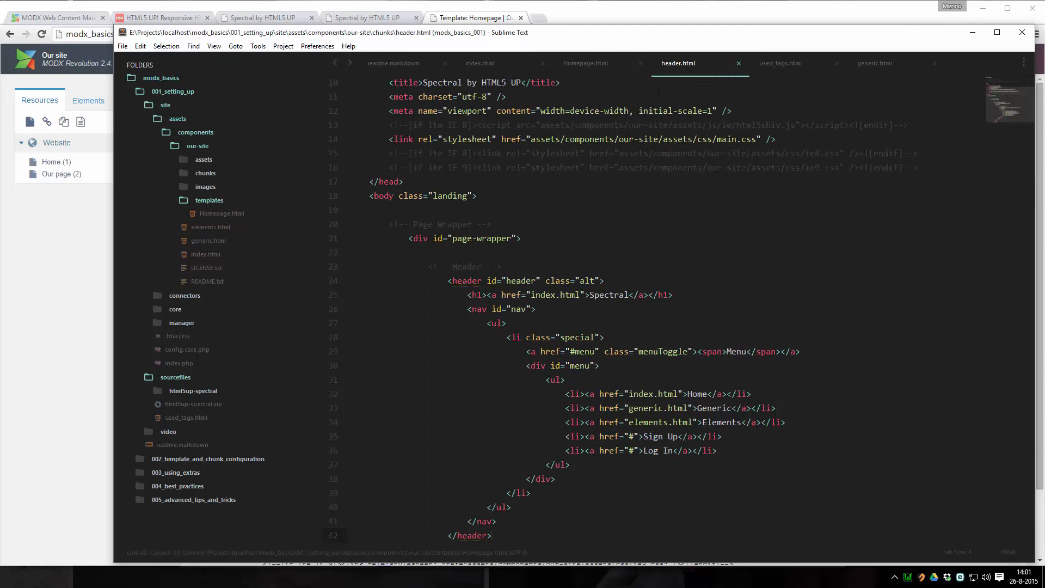
click(612, 64)
key(ctrl+c)
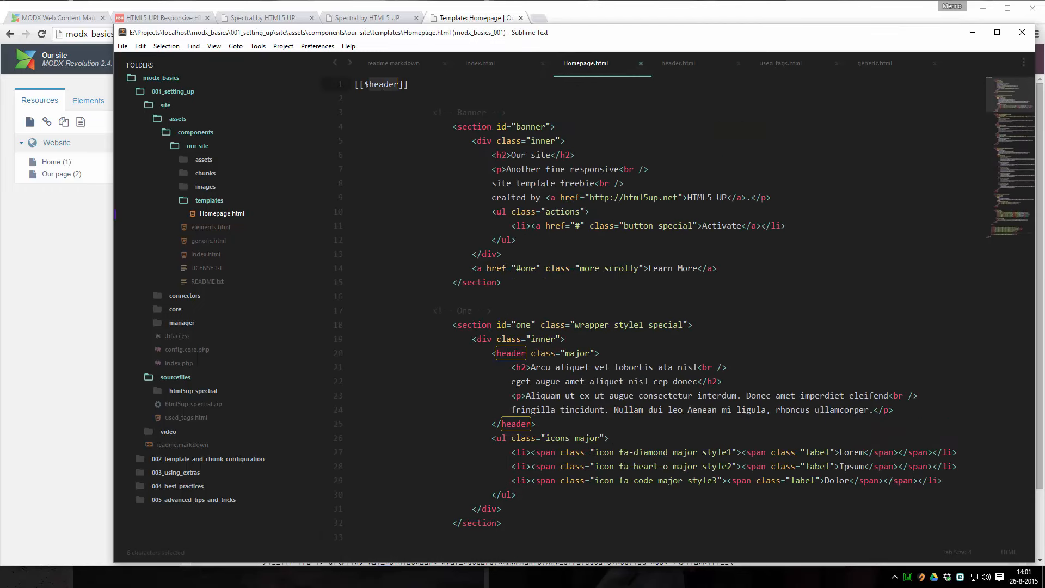
click(470, 20)
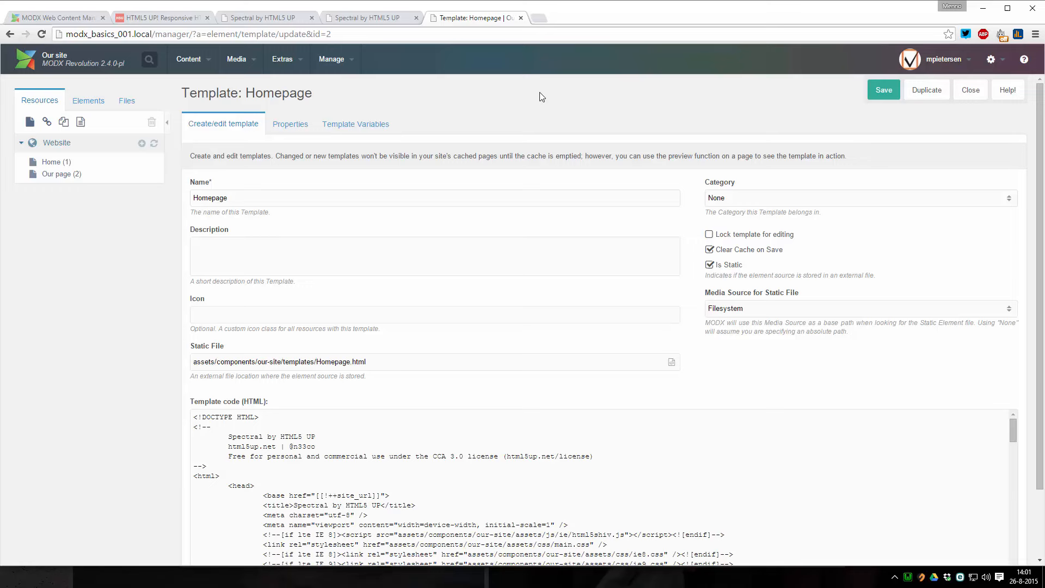
click(88, 101)
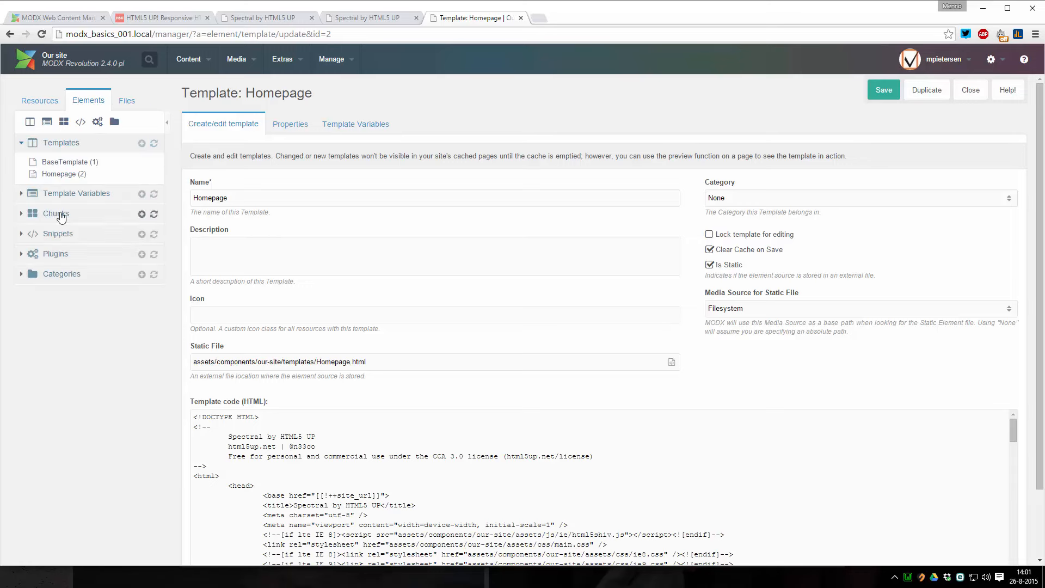
click(141, 214)
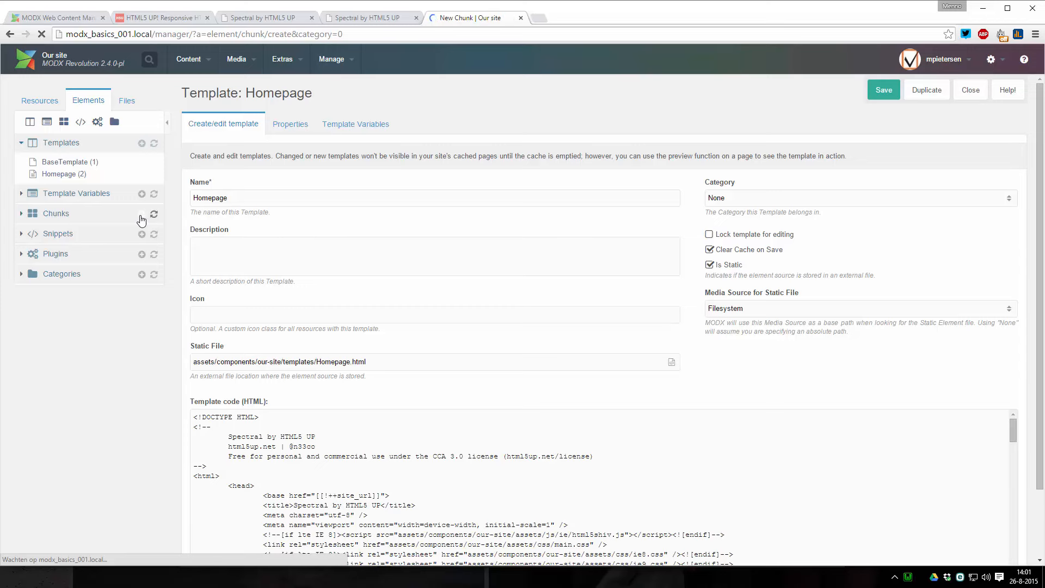
text(header)
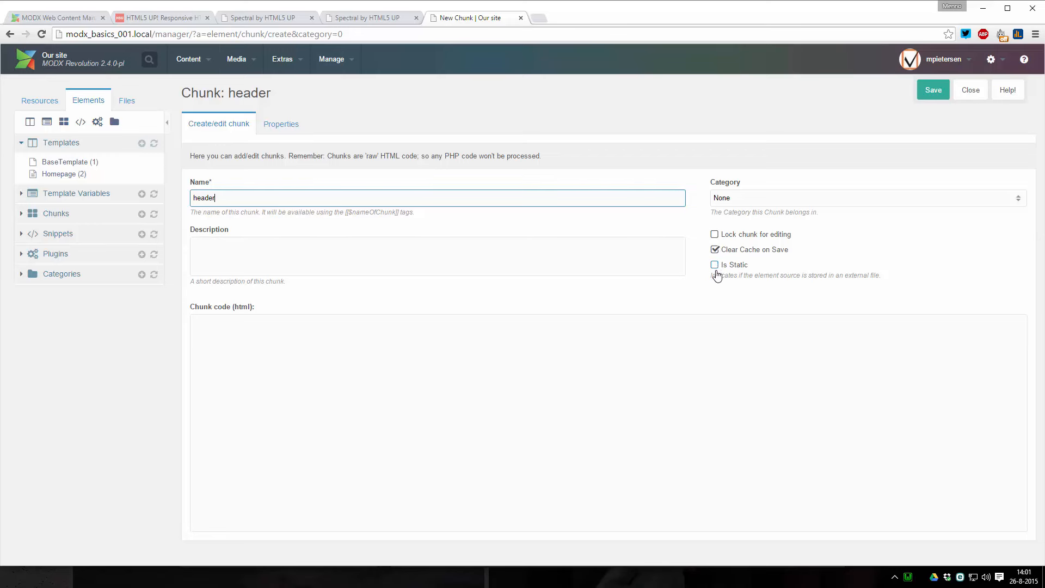
Make the header chunk static, link it to assets/components/our-site/chunks/header.html and save it
click(383, 333)
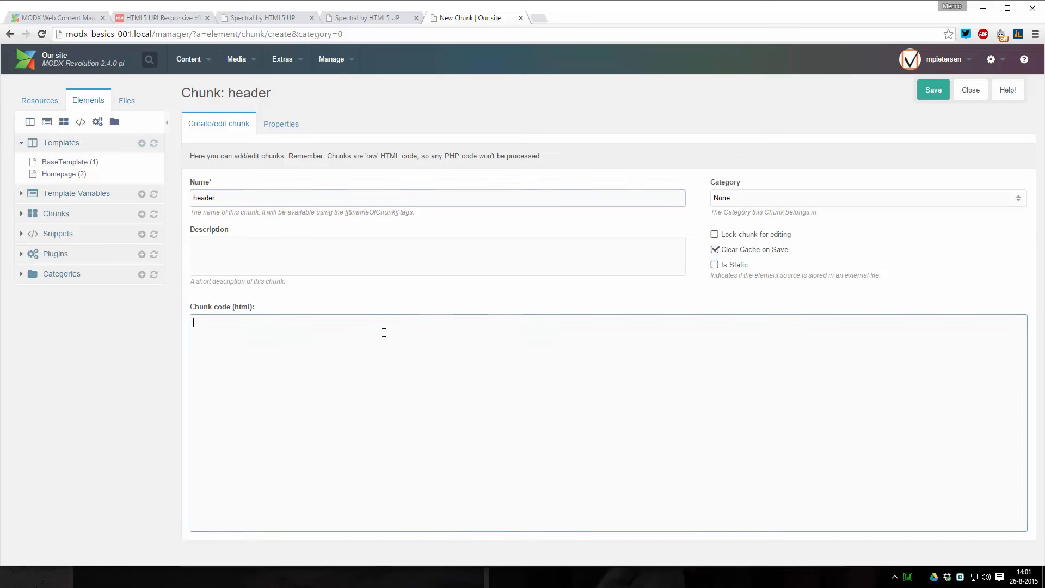
click(715, 265)
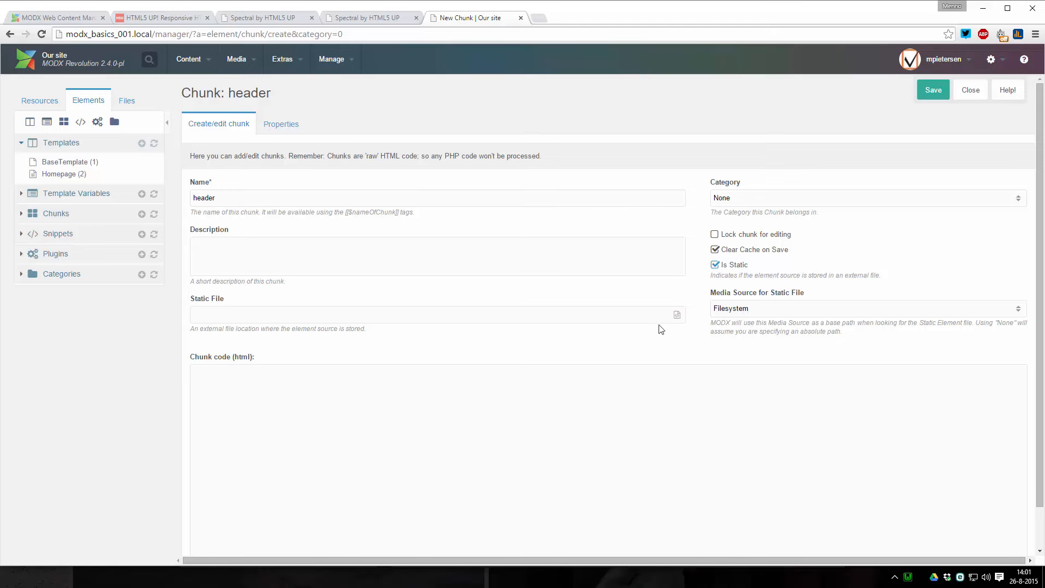
click(677, 315)
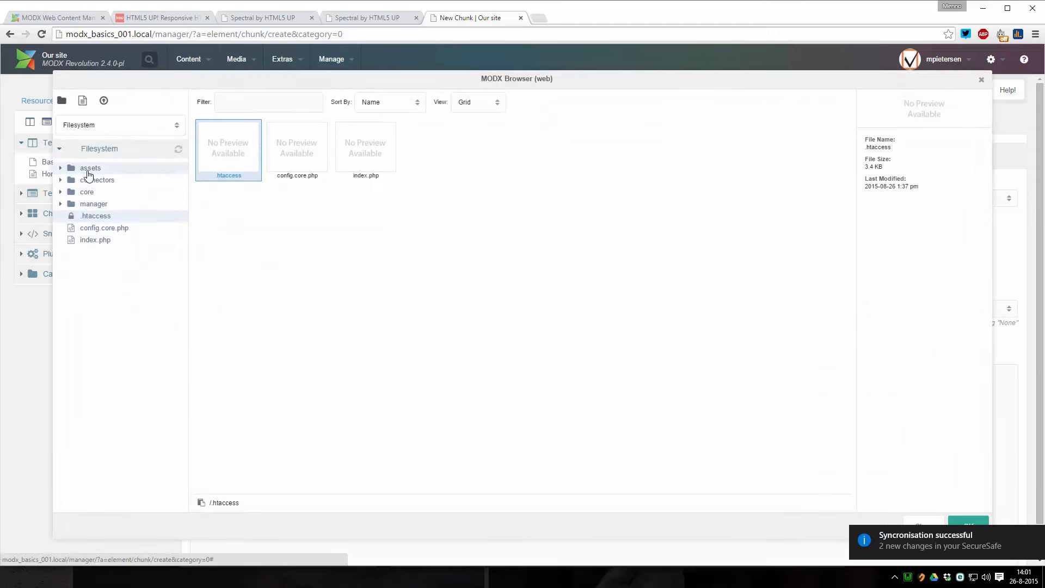
click(90, 168)
click(100, 180)
click(116, 193)
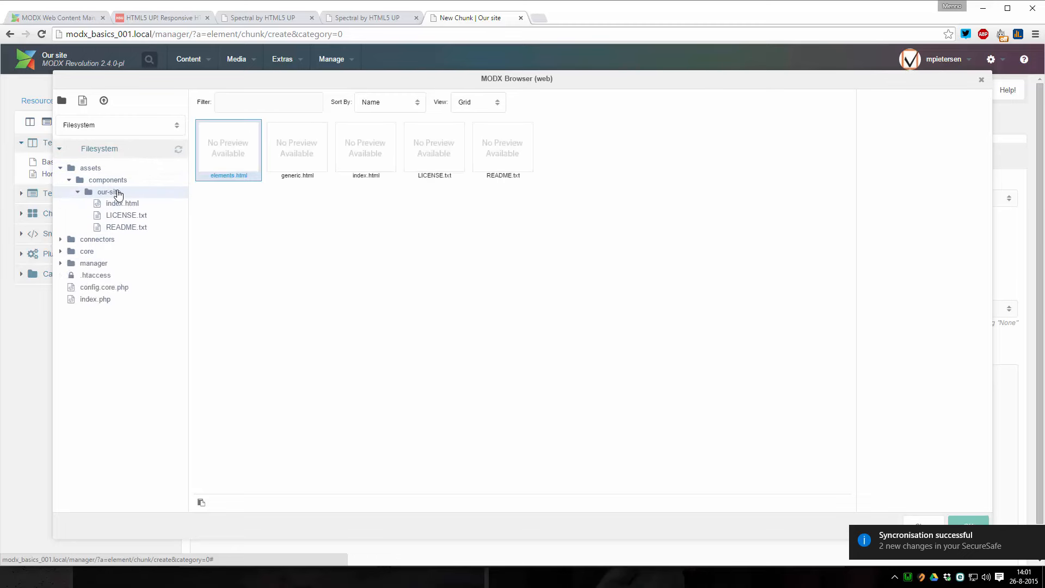
click(117, 215)
click(142, 228)
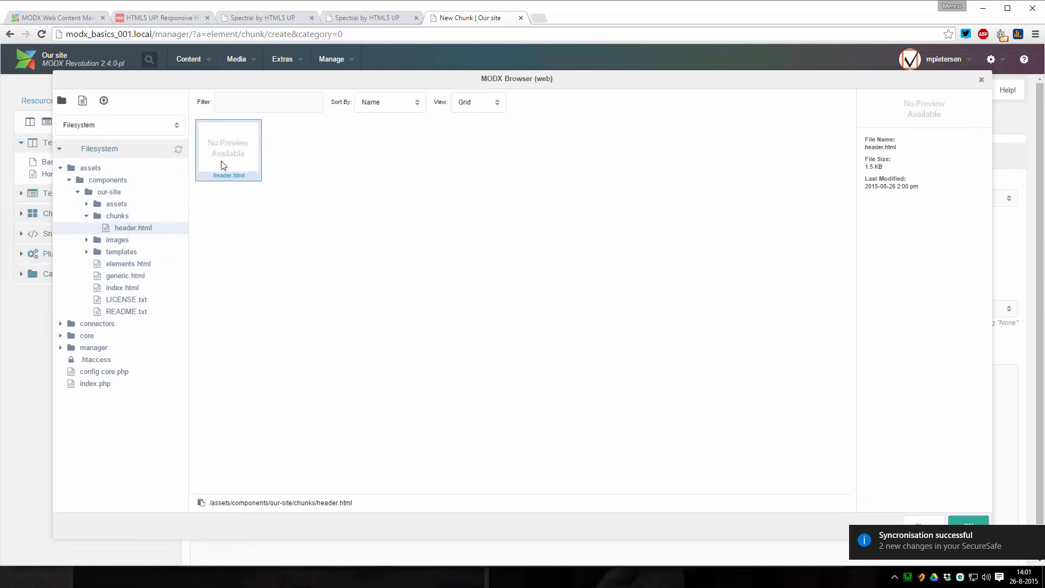
double_click(221, 164)
click(933, 90)
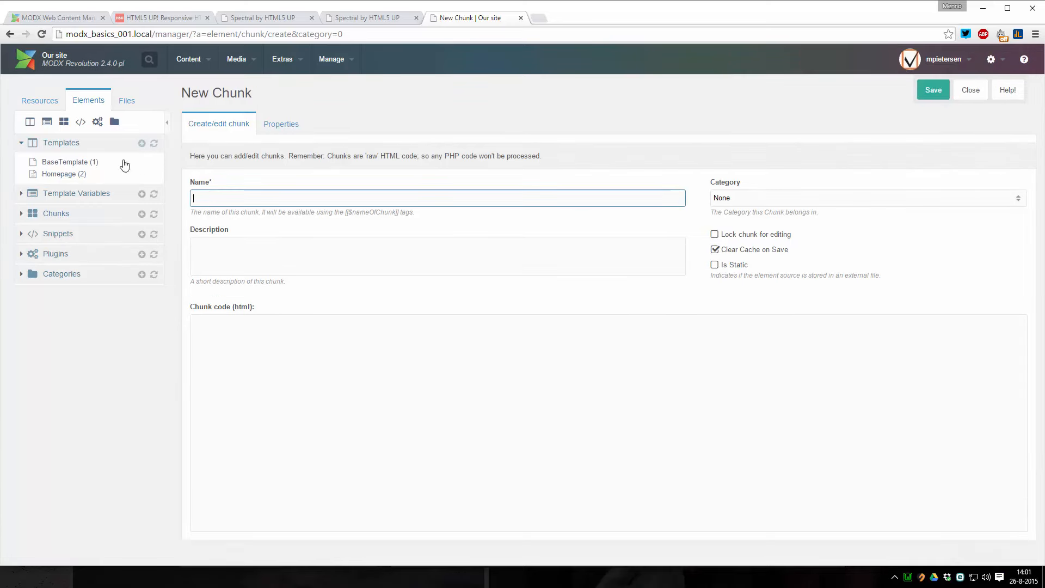
Open the header chunk and the Homepage template to check their code, including the [[$header]] tag
click(55, 212)
click(57, 233)
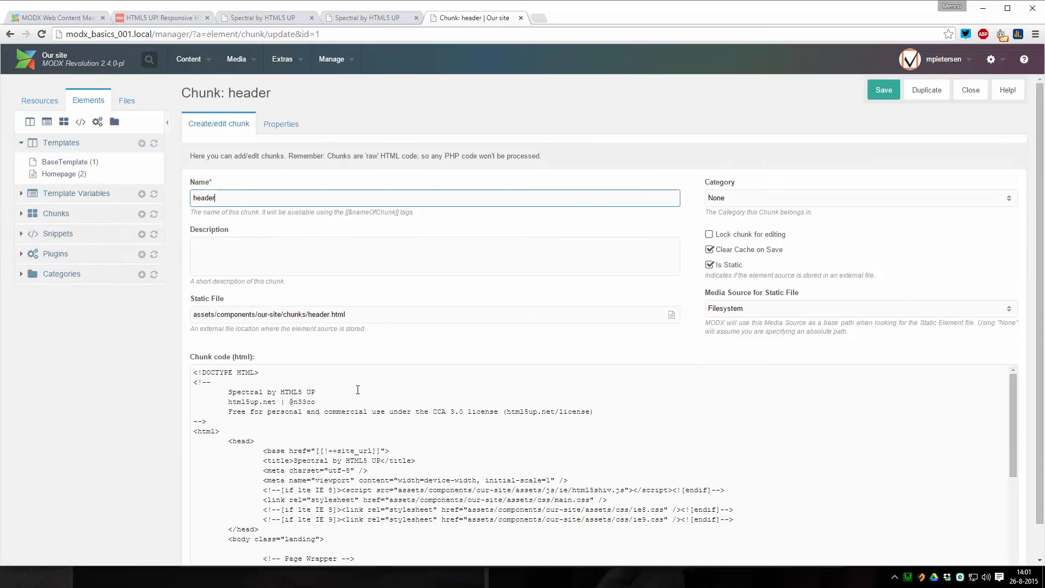
click(65, 174)
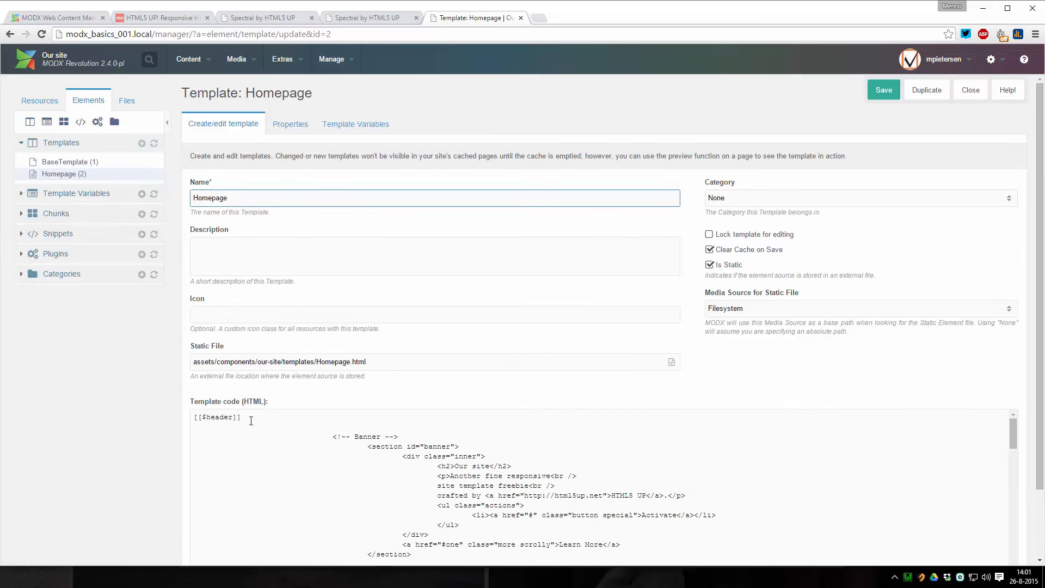
drag(251, 421, 170, 417)
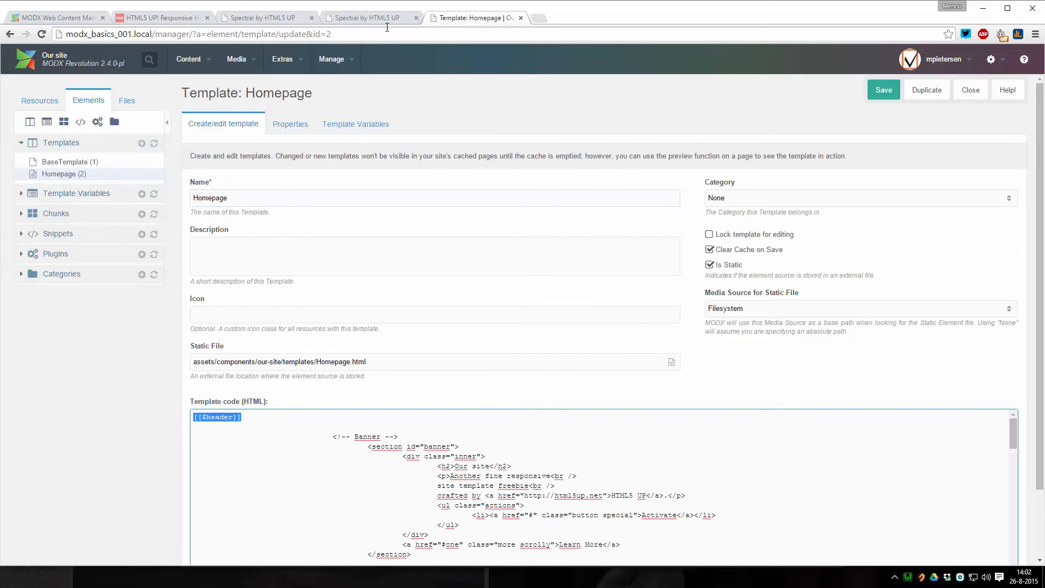
Clear the MODX site cache and reload the modx_basics_001.local front page
mouse_move(331, 58)
click(343, 116)
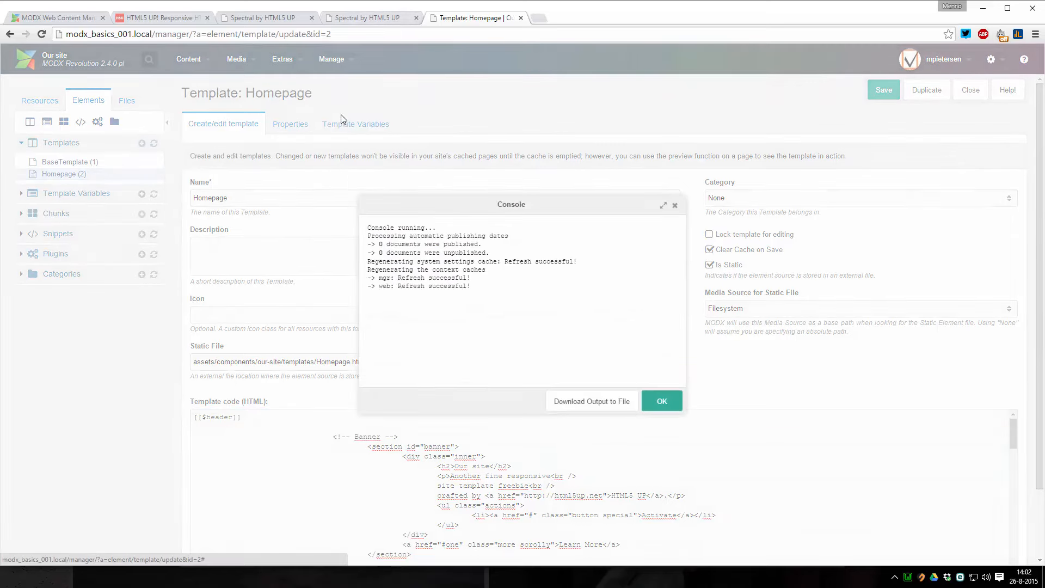
click(662, 401)
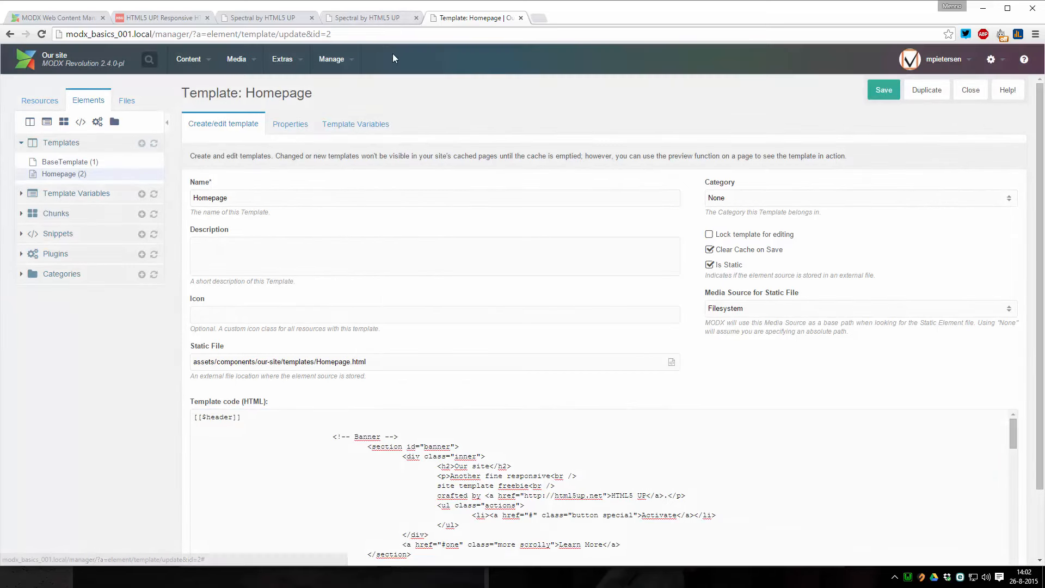
click(361, 17)
key(F5)
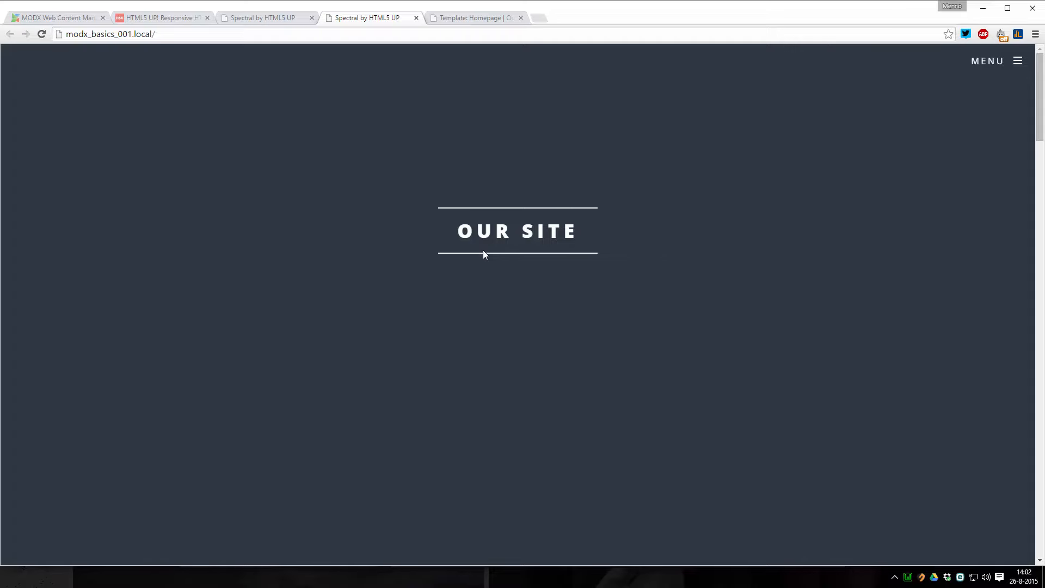
Return to the Homepage template, close the Developer Tools window and switch to Sublime Text
click(482, 19)
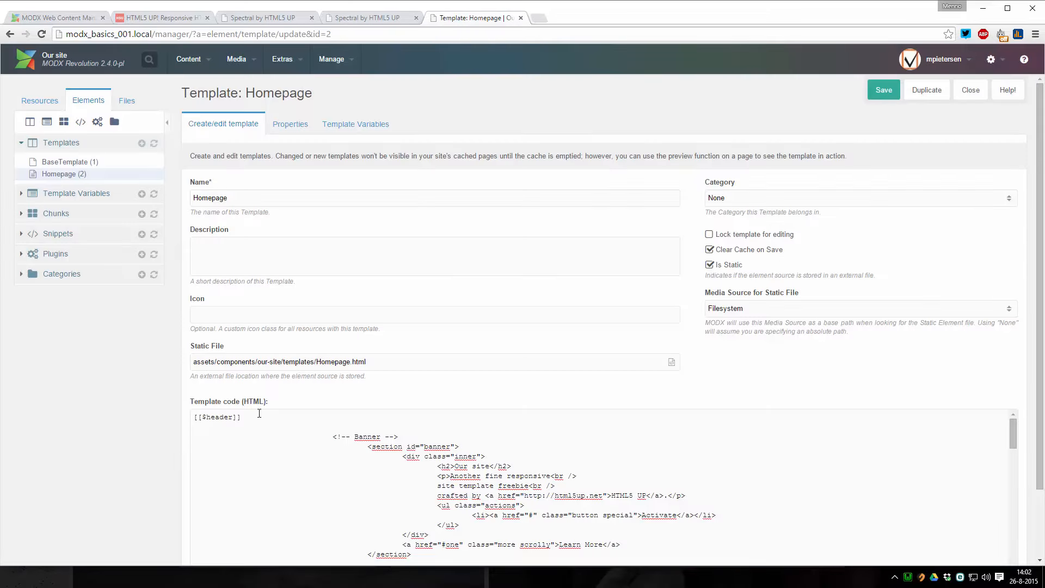
key(alt+Tab)
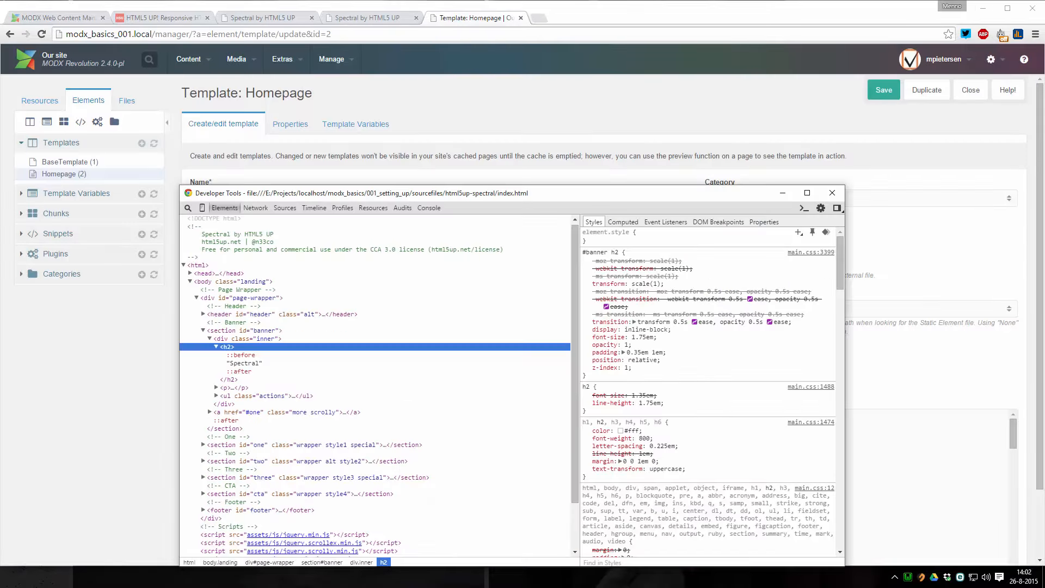
click(833, 192)
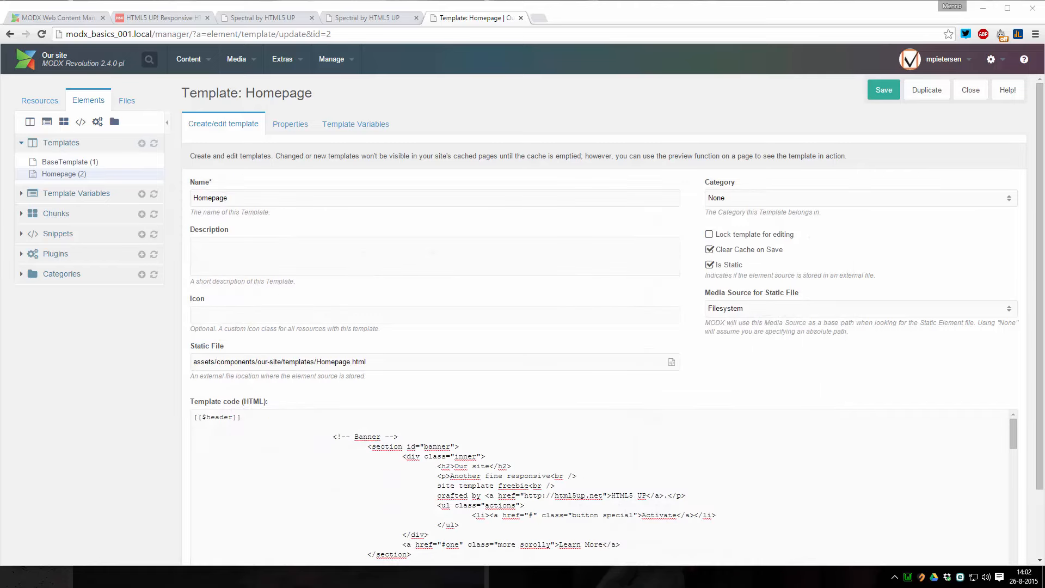
key(alt+Tab)
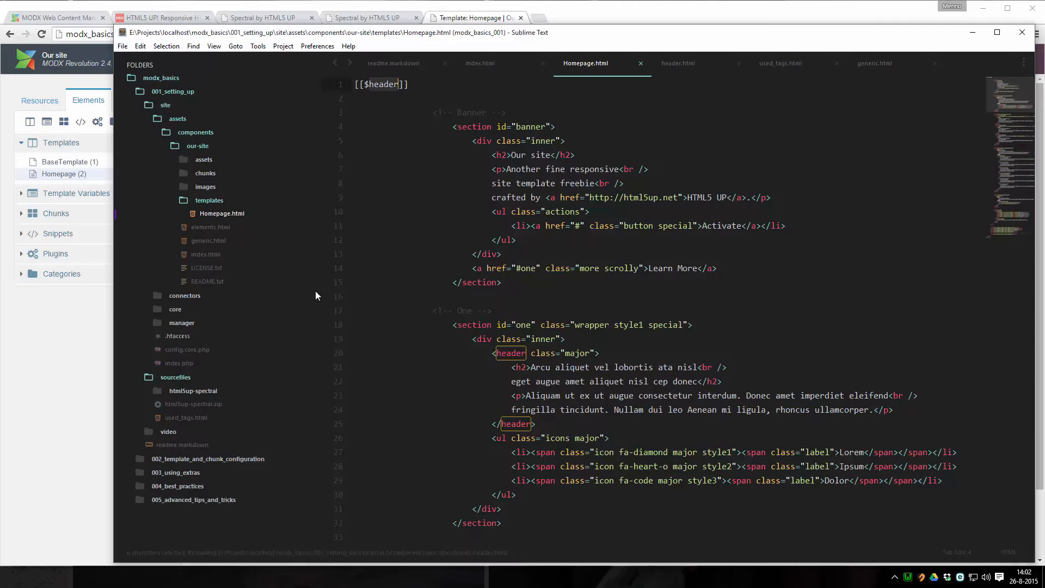
Create a new file named footer.html in the our-site chunks folder
click(204, 176)
right_click(202, 174)
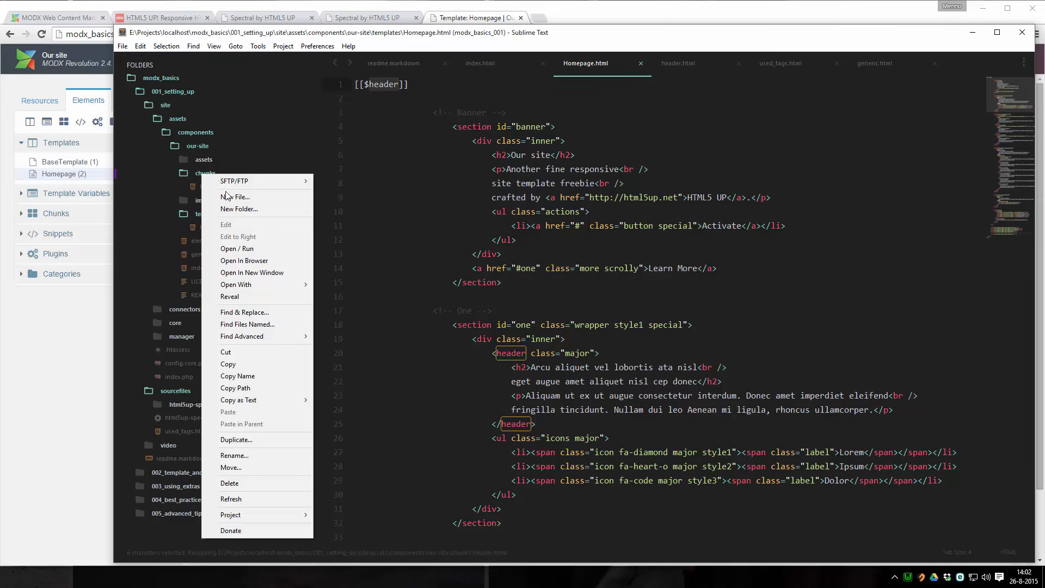
click(227, 197)
text(footer)
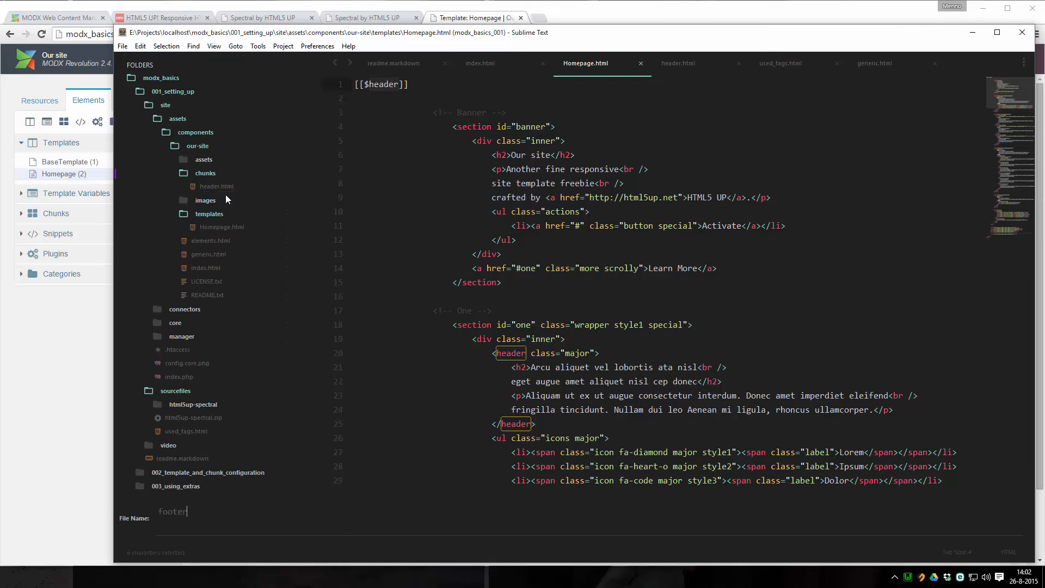
text(.html)
key(Return)
Cut everything from the Footer comment to the end of Homepage.html and remove the leftover indentation
click(634, 64)
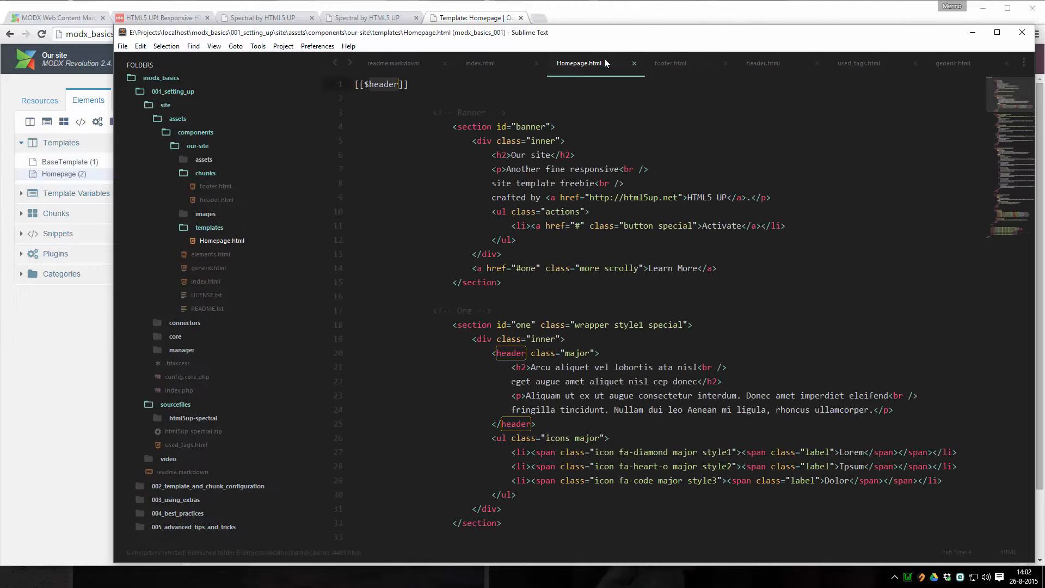
scroll(530, 203, down, 20)
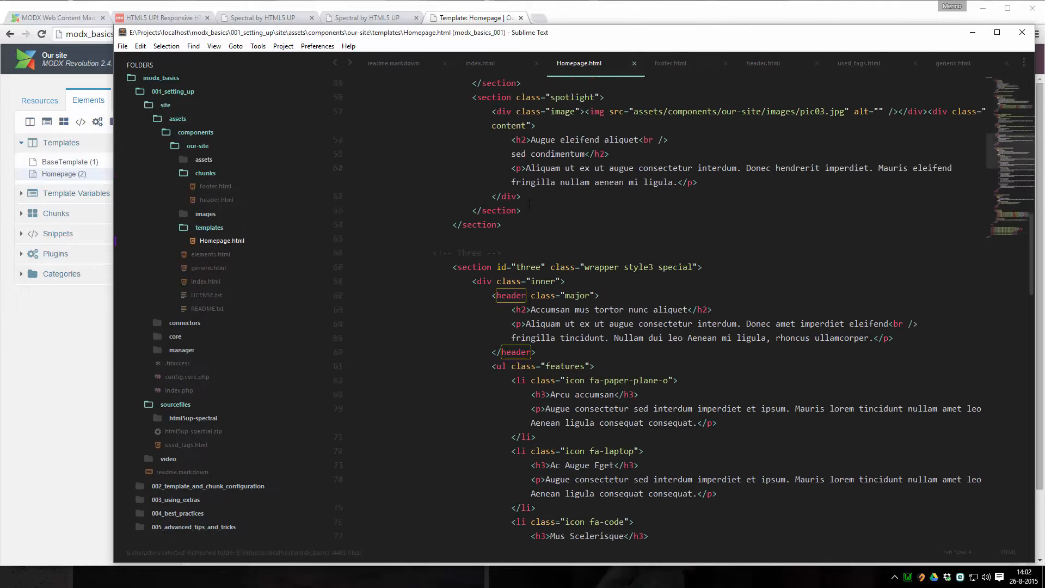
scroll(529, 203, down, 5)
drag(409, 183, 433, 310)
scroll(435, 245, up, 11)
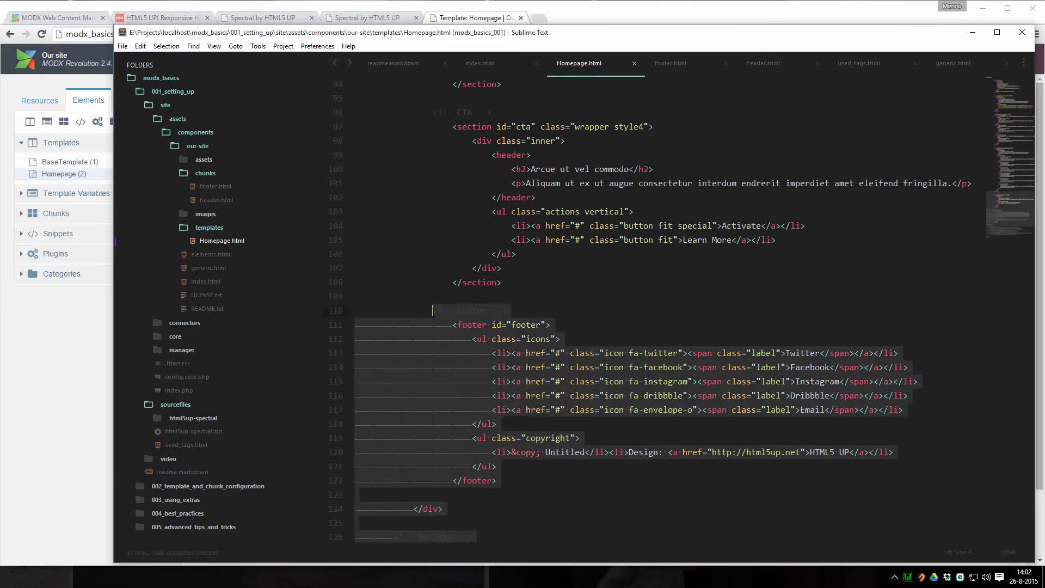
key(ctrl+x)
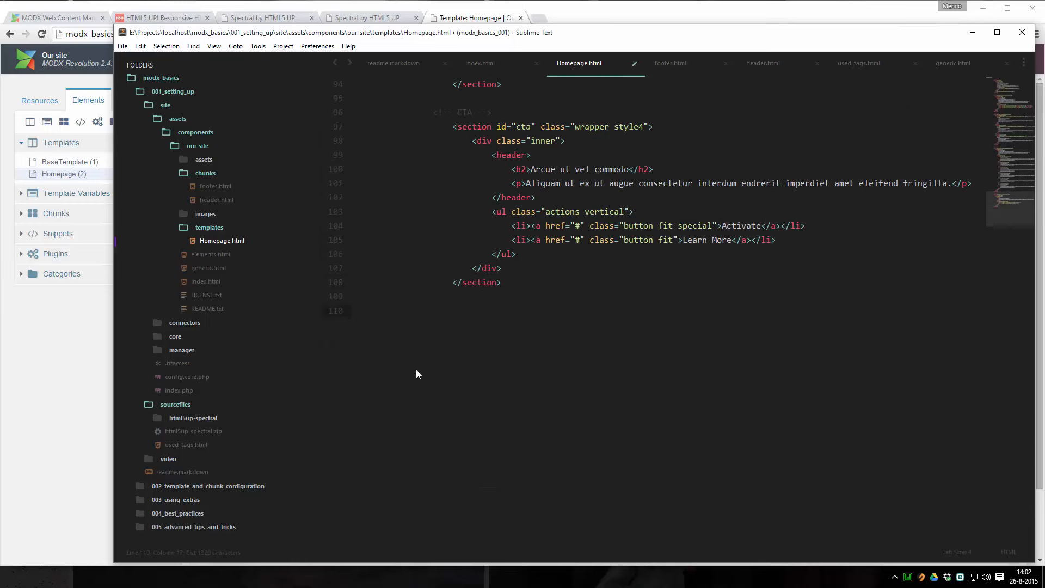
key(BackSpace)
key(BackSpace)
key(BackSpace)
key(BackSpace)
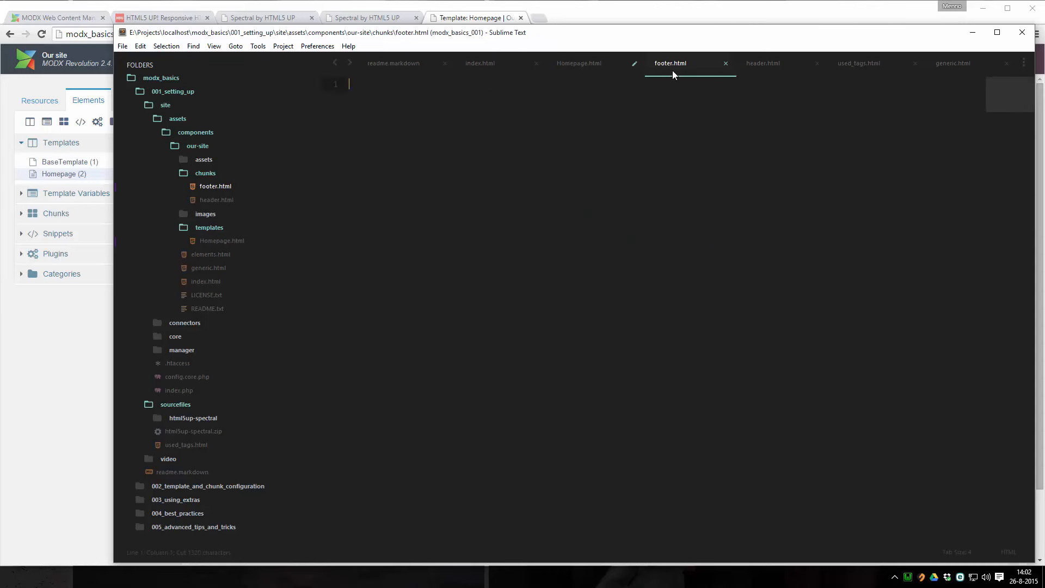
Paste the cut footer and scripts code into footer.html and save the file
click(672, 70)
key(ctrl+v)
key(ctrl+s)
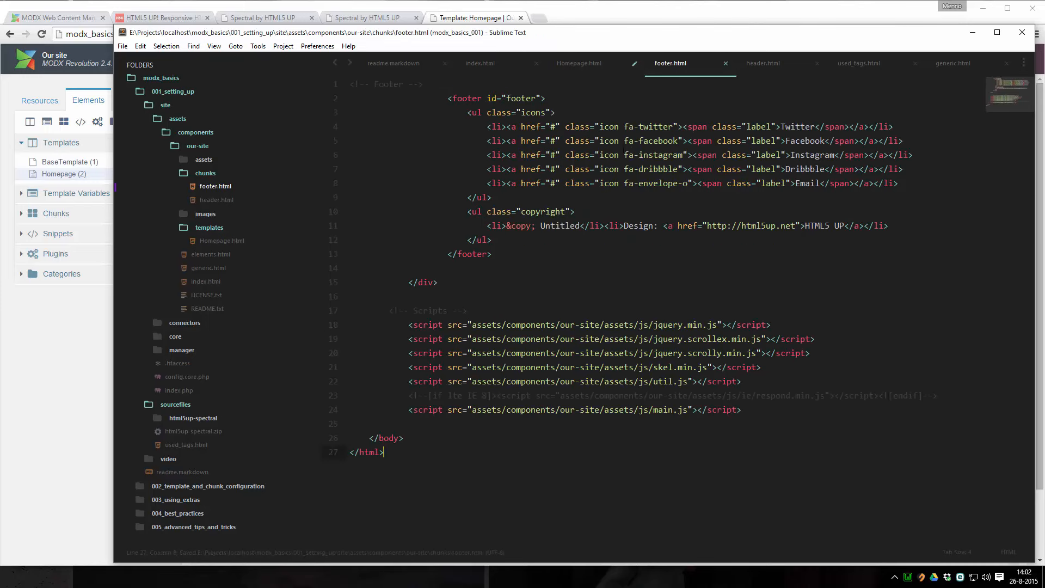
Add the [[$footer]] tag at the end of Homepage.html and save the file
click(600, 72)
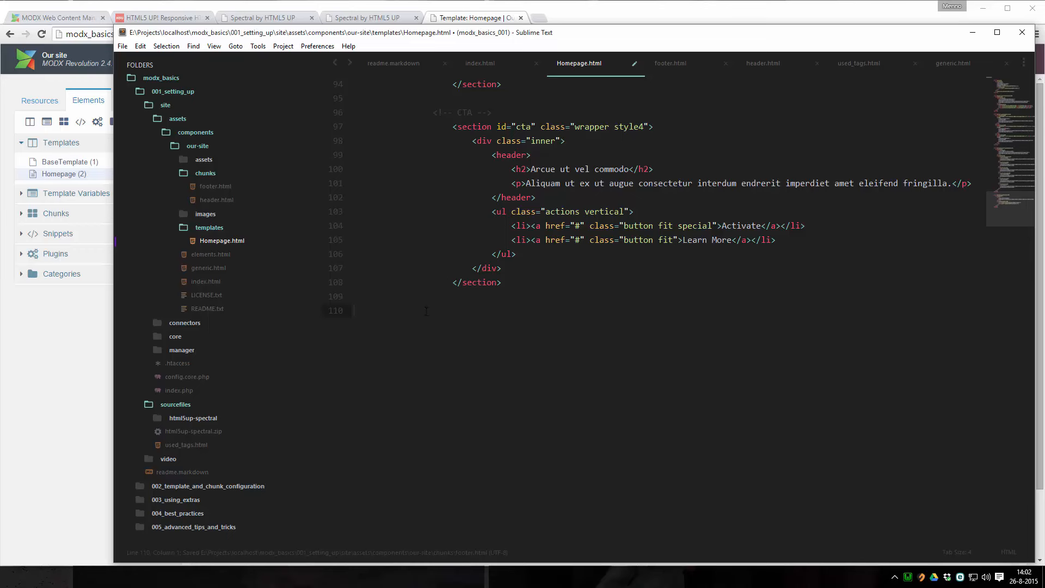
text([[$footer)
key(ctrl+s)
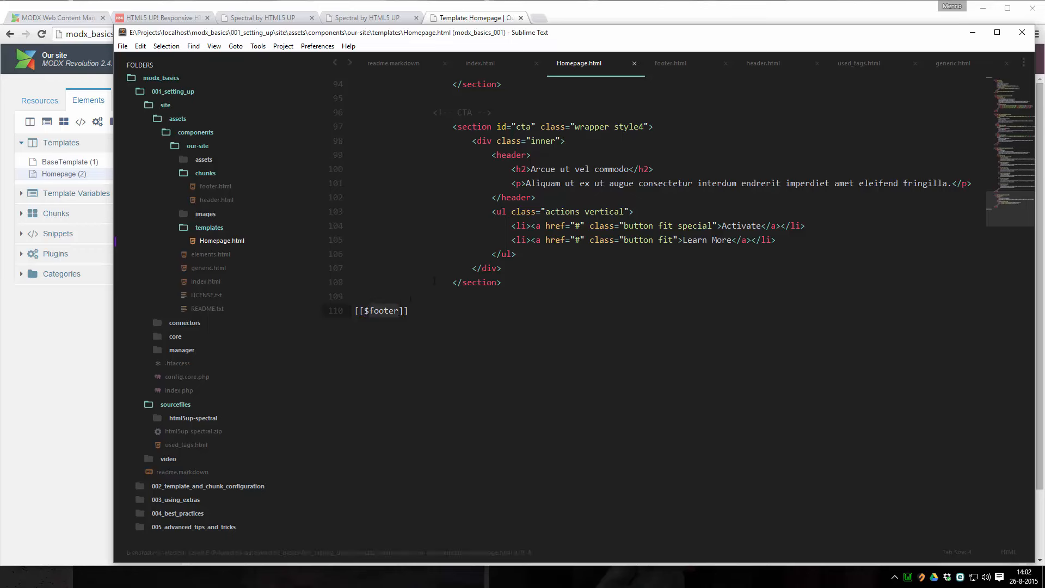
Switch to the MODX manager in the browser, start a new chunk named footer and make it static
click(471, 18)
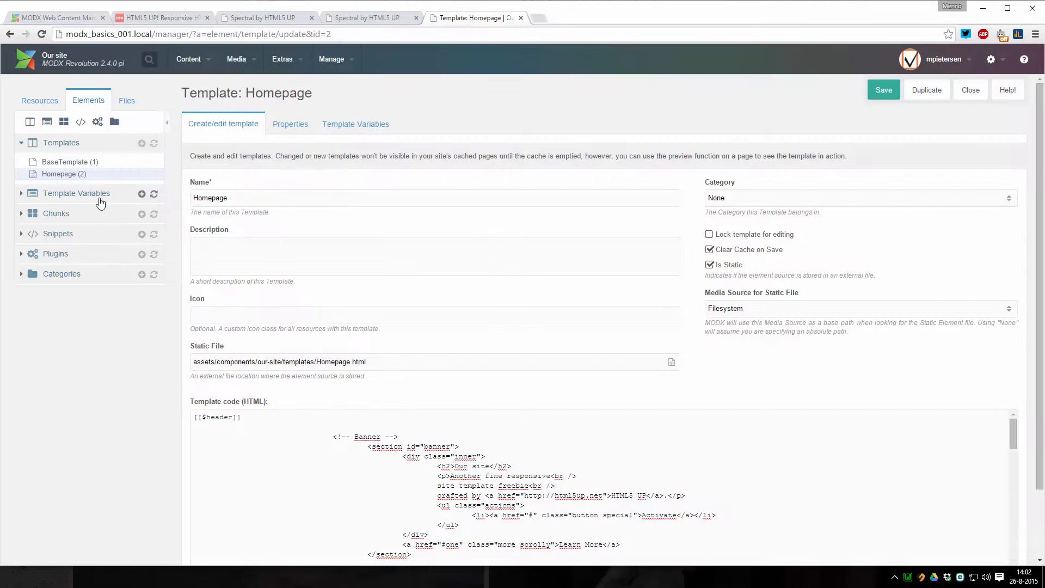
click(21, 213)
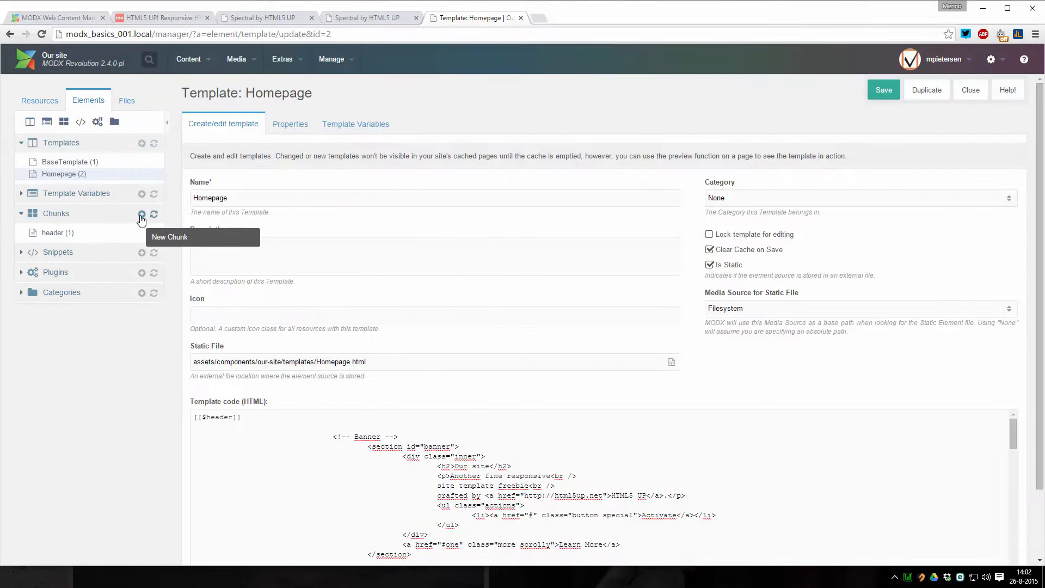
click(142, 214)
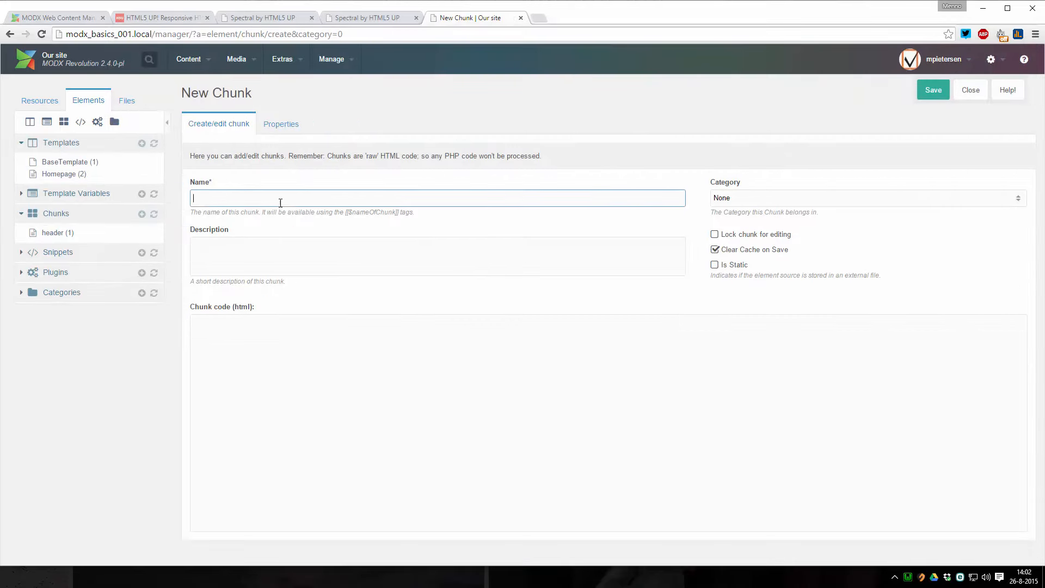
text(footer)
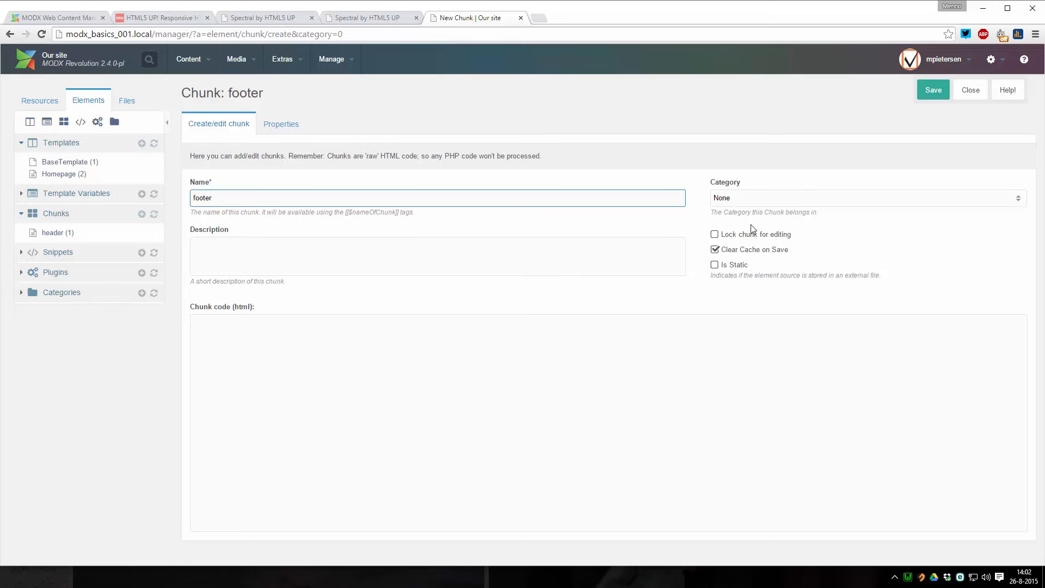
click(744, 269)
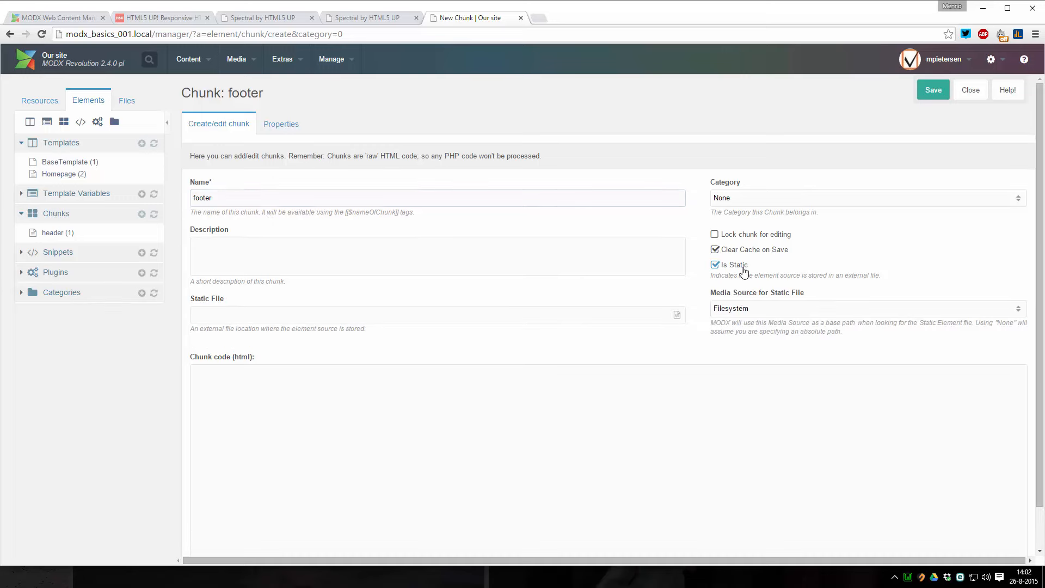
Link the footer chunk to the static file assets/components/our-site/chunks/footer.html and save it
click(677, 316)
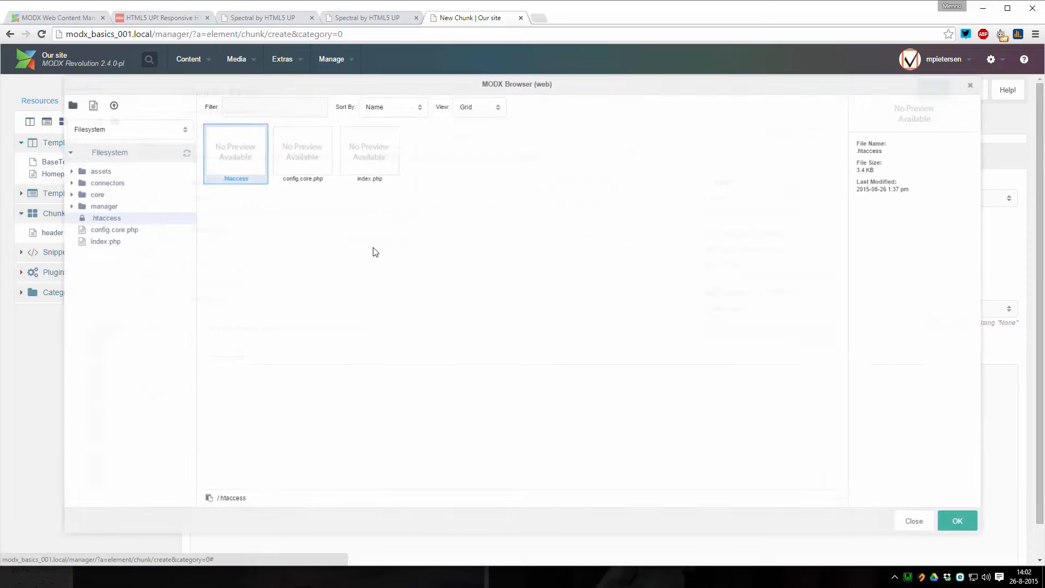
click(90, 169)
click(103, 180)
click(116, 193)
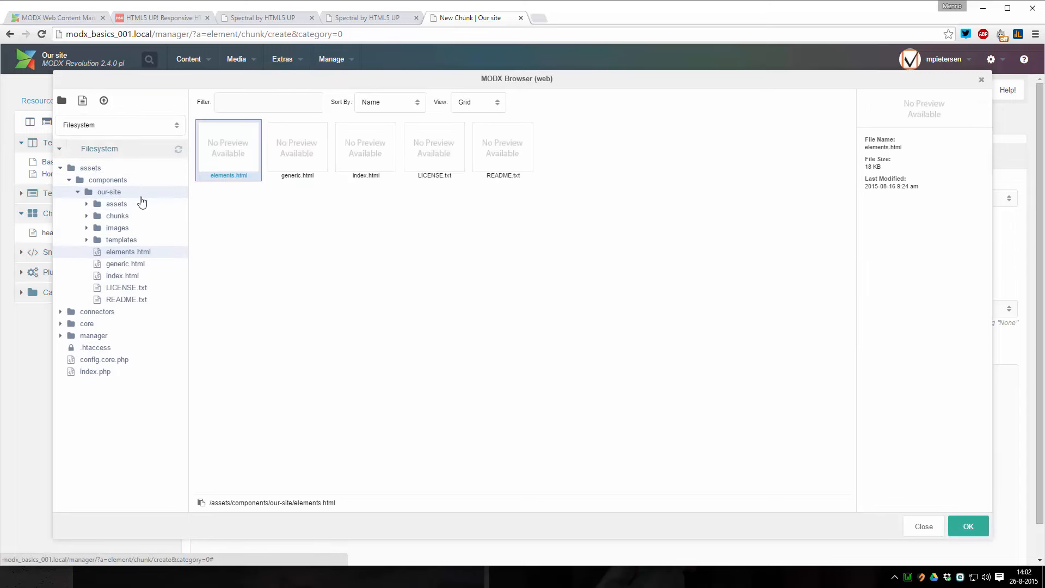
click(117, 215)
click(163, 227)
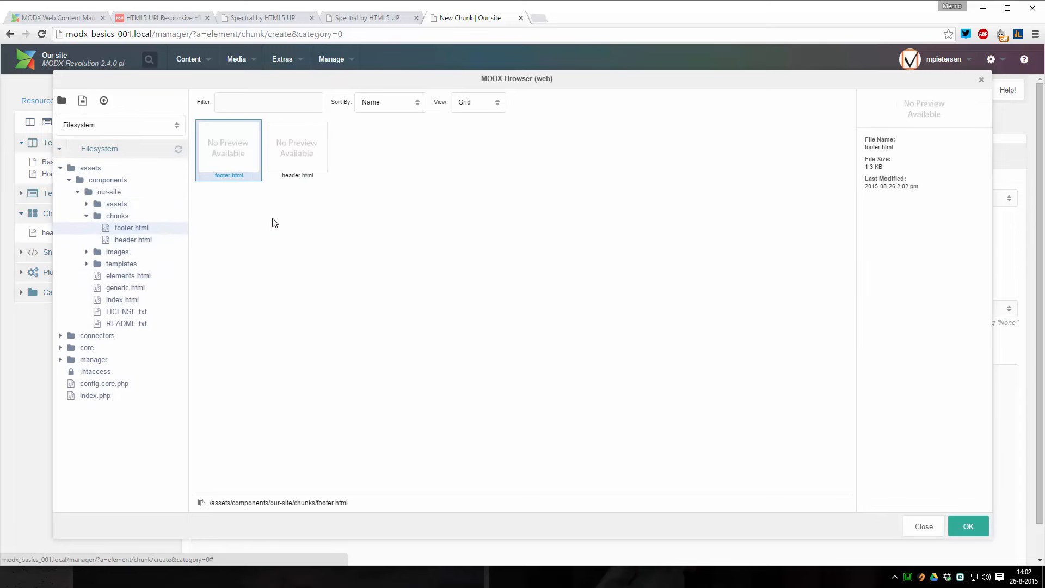
double_click(229, 158)
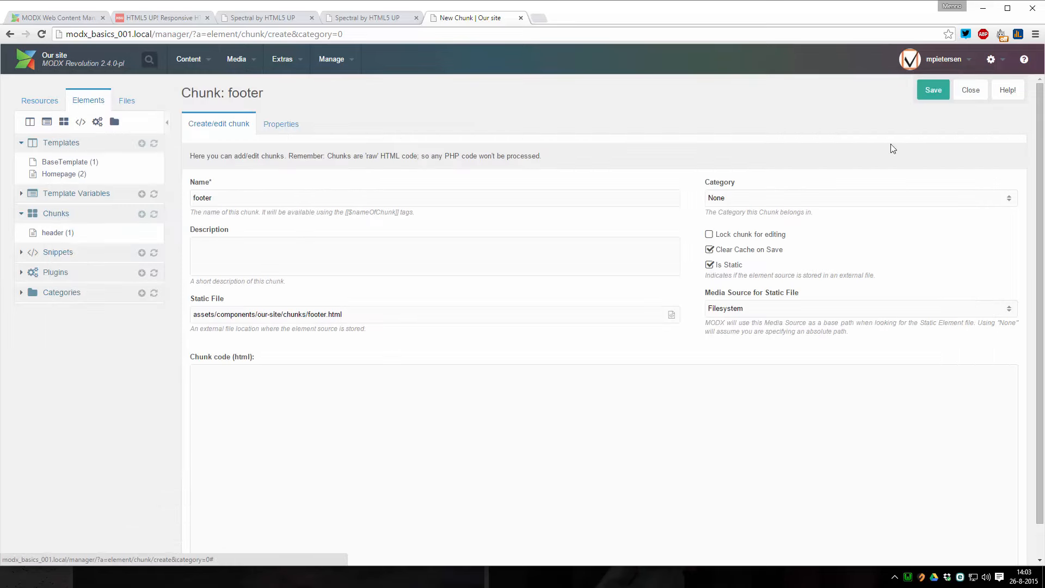
click(933, 91)
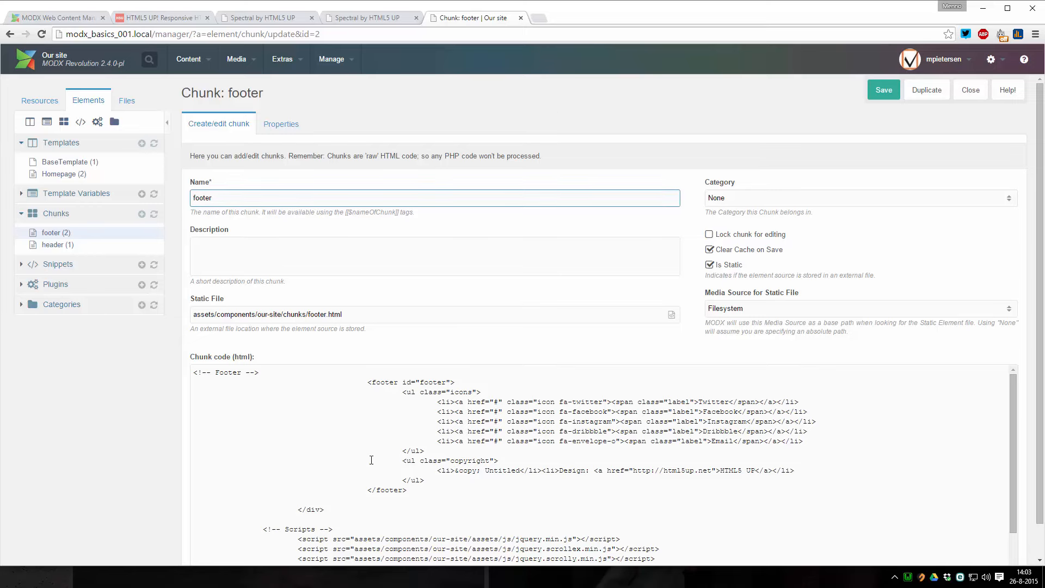
Open the Homepage template and check the end of its code for the [[$footer]] tag
click(59, 175)
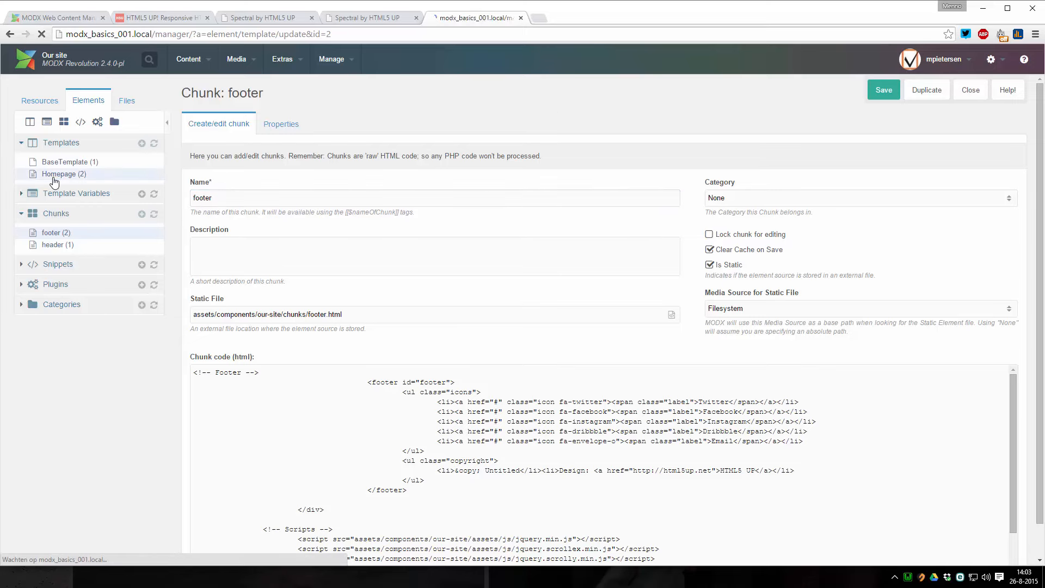
scroll(430, 256, down, 2)
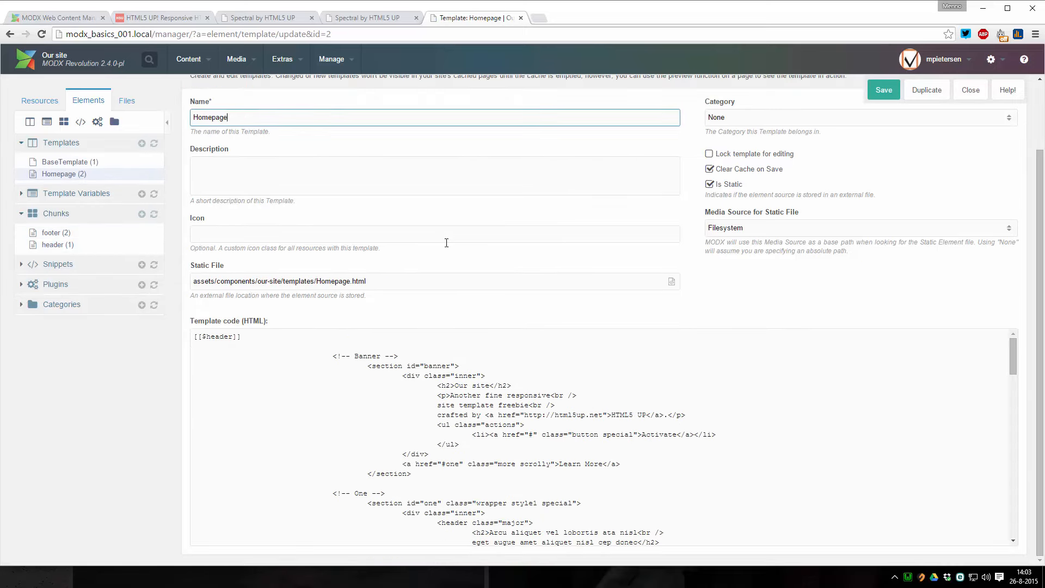
scroll(242, 343, down, 12)
scroll(240, 394, down, 6)
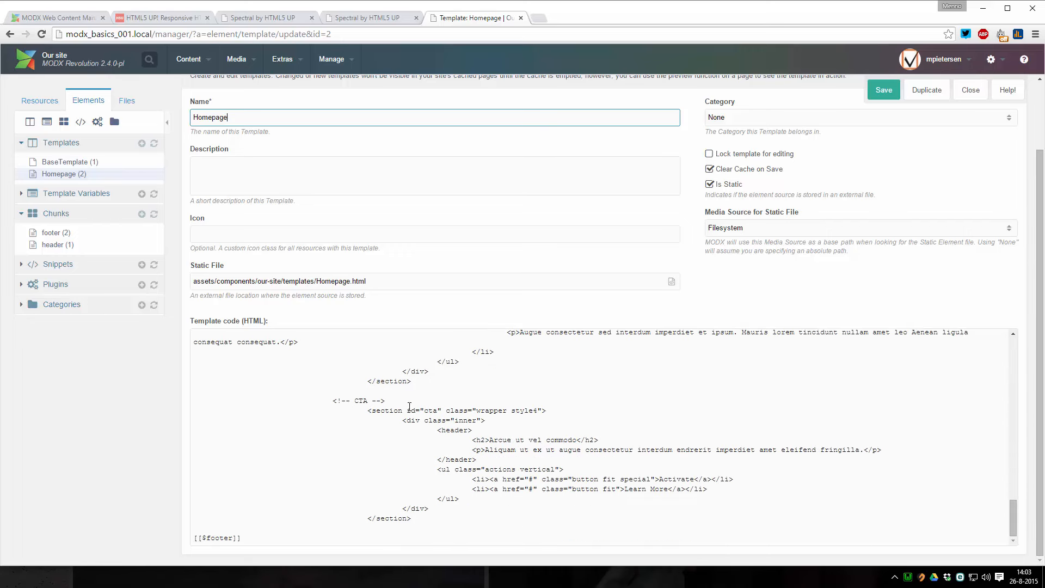
scroll(473, 204, up, 2)
Reload the modx_basics_001.local front page and inspect it from the banner down to the footer
click(377, 18)
key(F5)
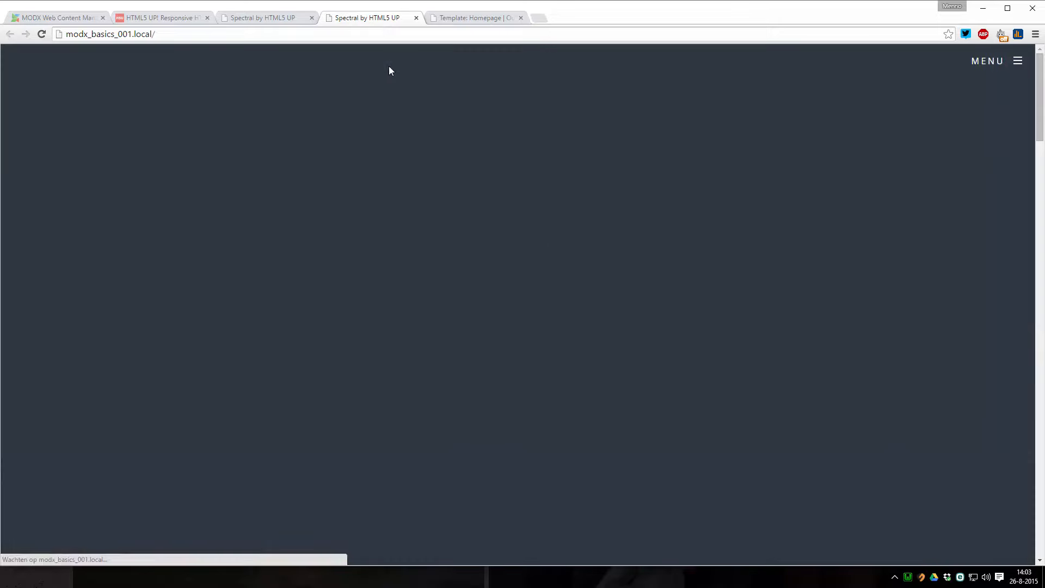
scroll(466, 165, down, 8)
scroll(471, 200, down, 10)
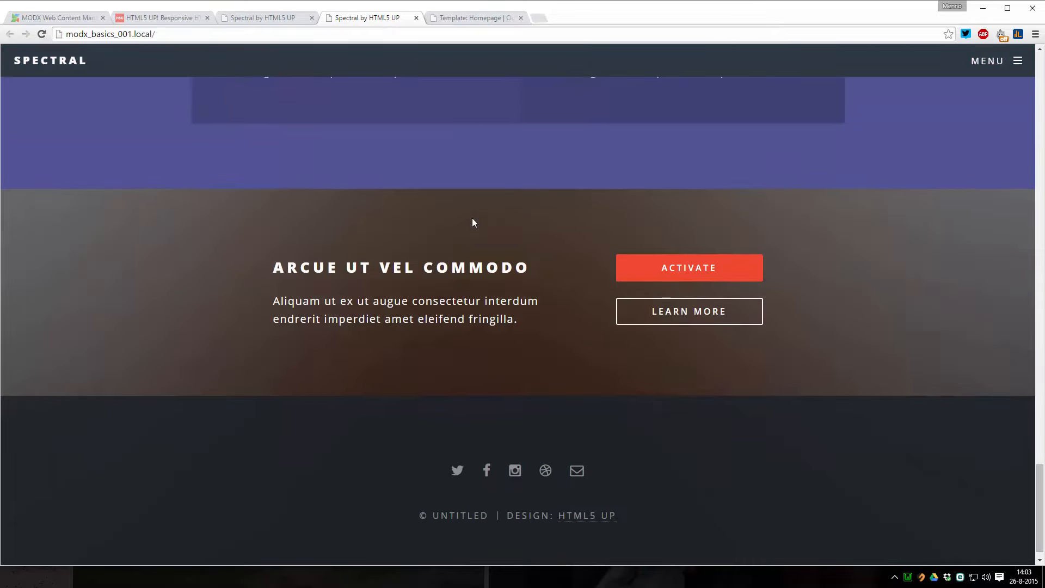
scroll(763, 372, up, 6)
scroll(761, 354, up, 6)
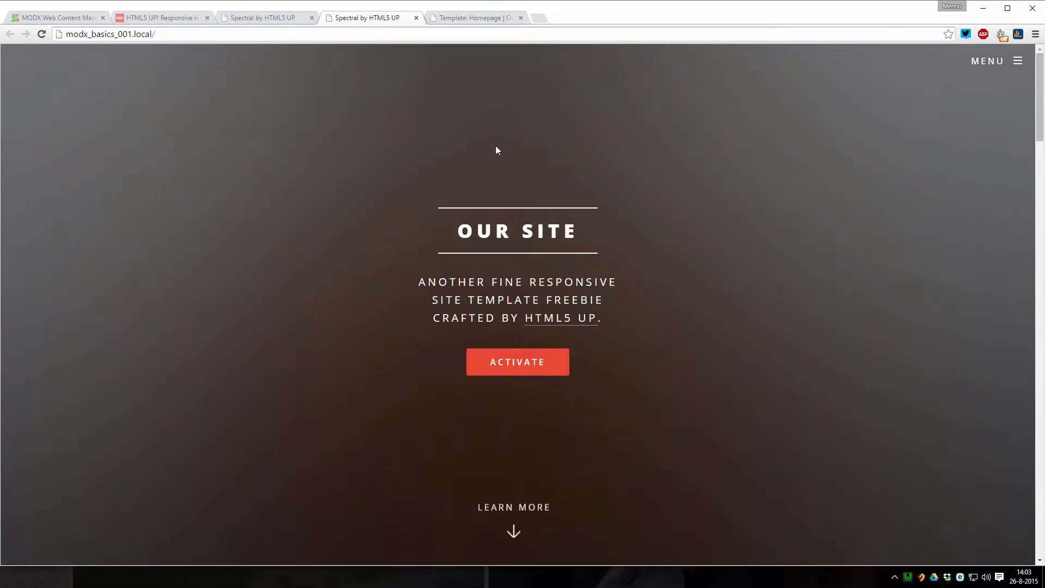
Duplicate the Homepage template under the name "Basic page" and open the duplicate
click(463, 18)
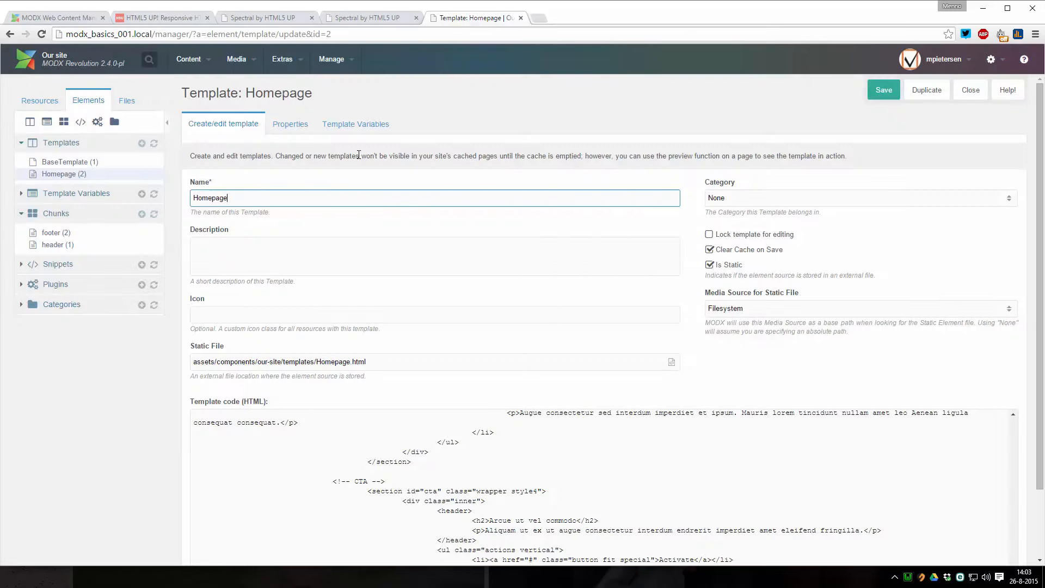
right_click(58, 175)
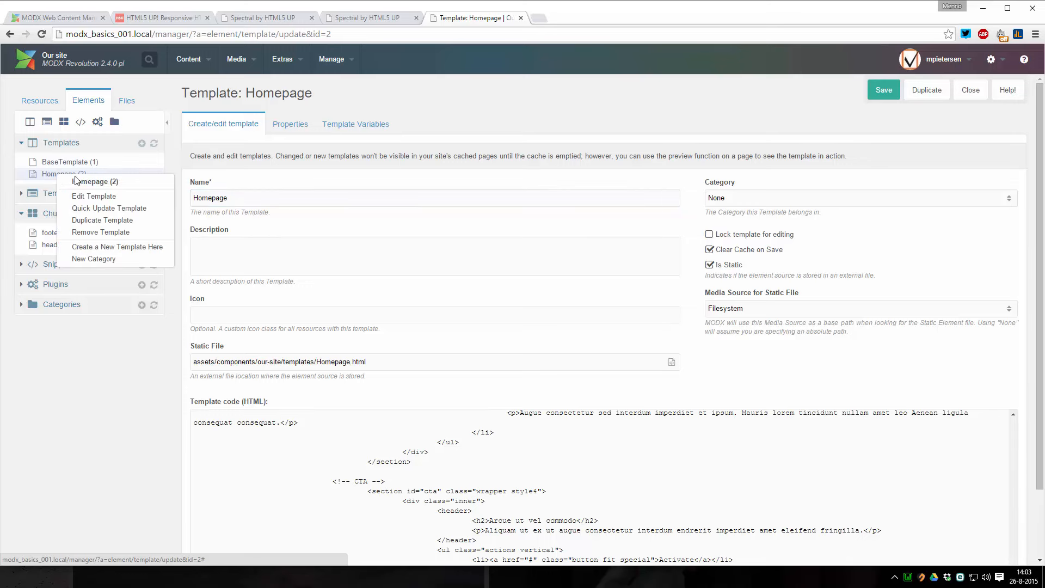
click(112, 223)
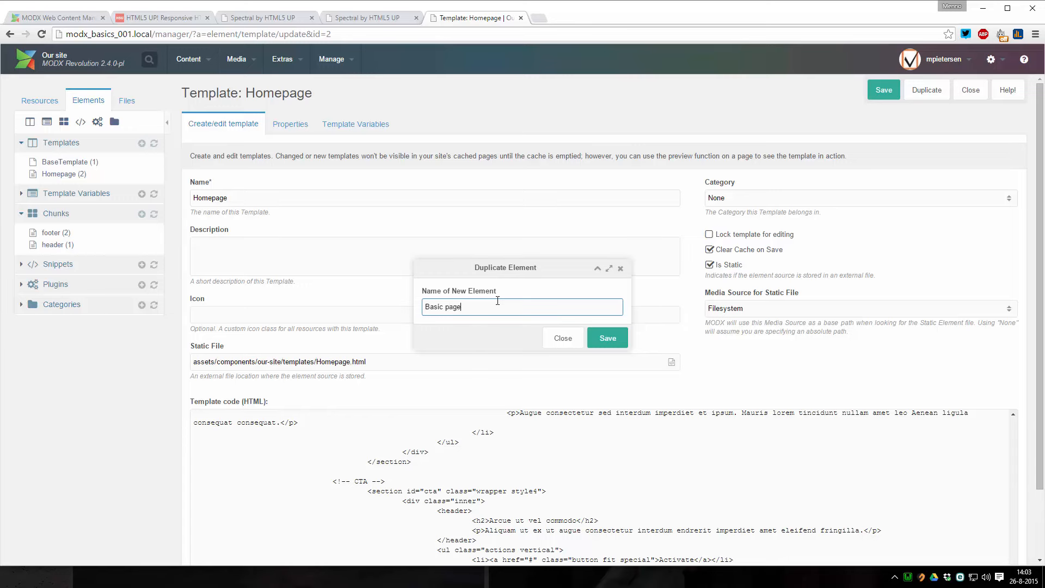
key(ctrl+a)
click(608, 337)
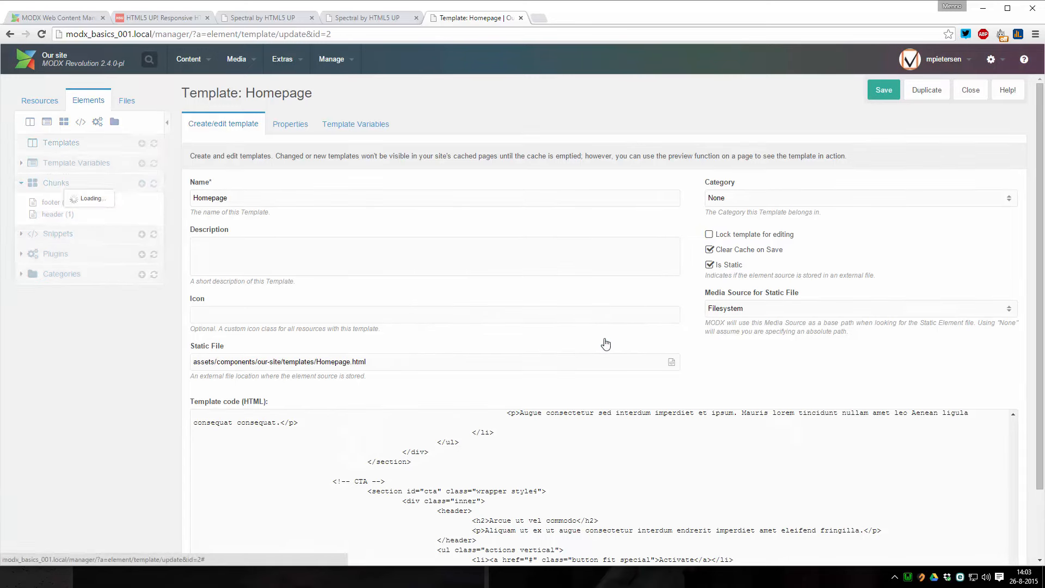
click(50, 174)
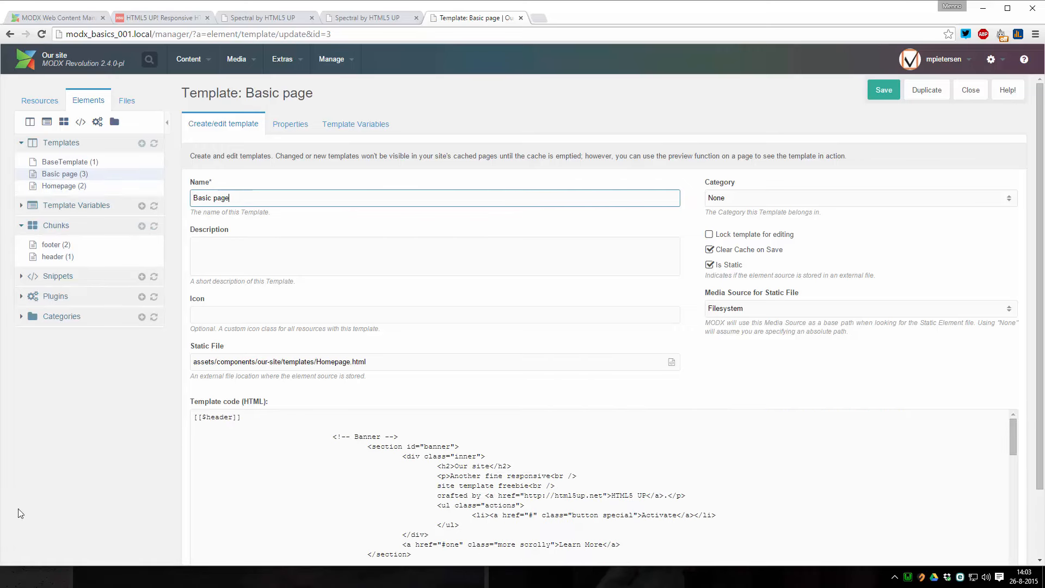
Switch to Sublime Text, close Homepage.html and open generic.html from sourcefiles/html5up-spectral
key(alt+Tab)
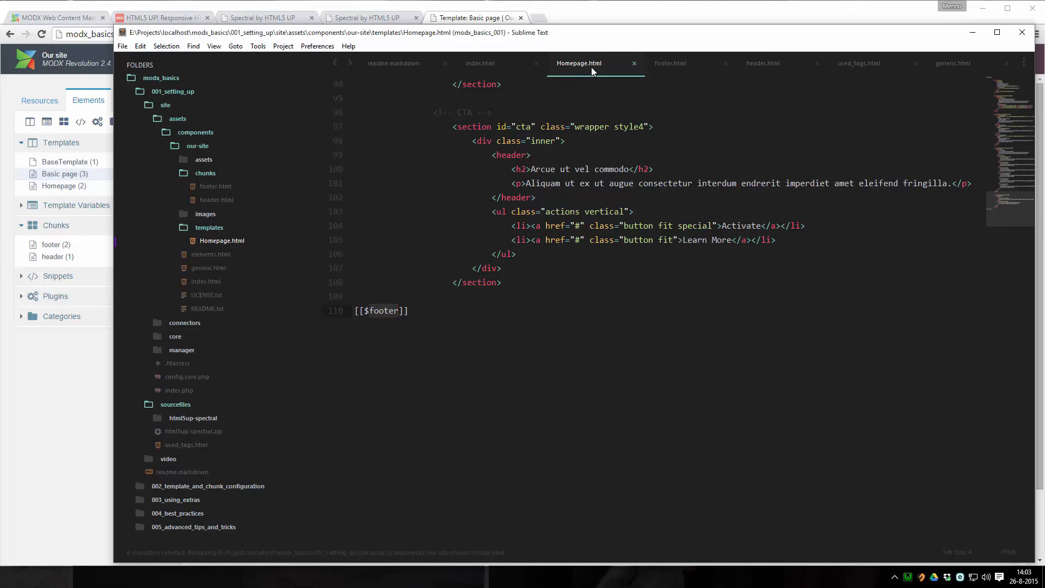
click(635, 63)
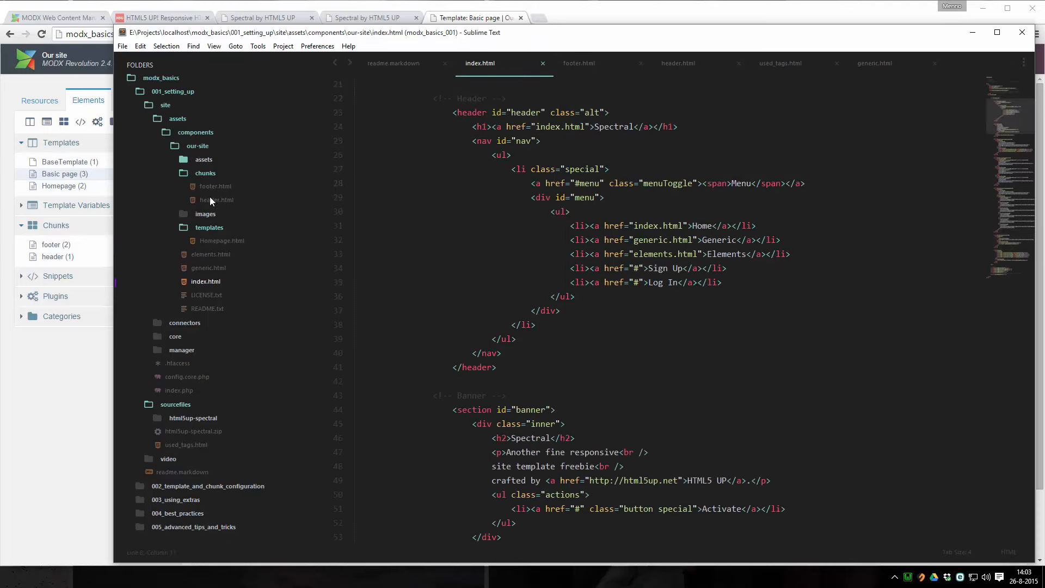
click(197, 146)
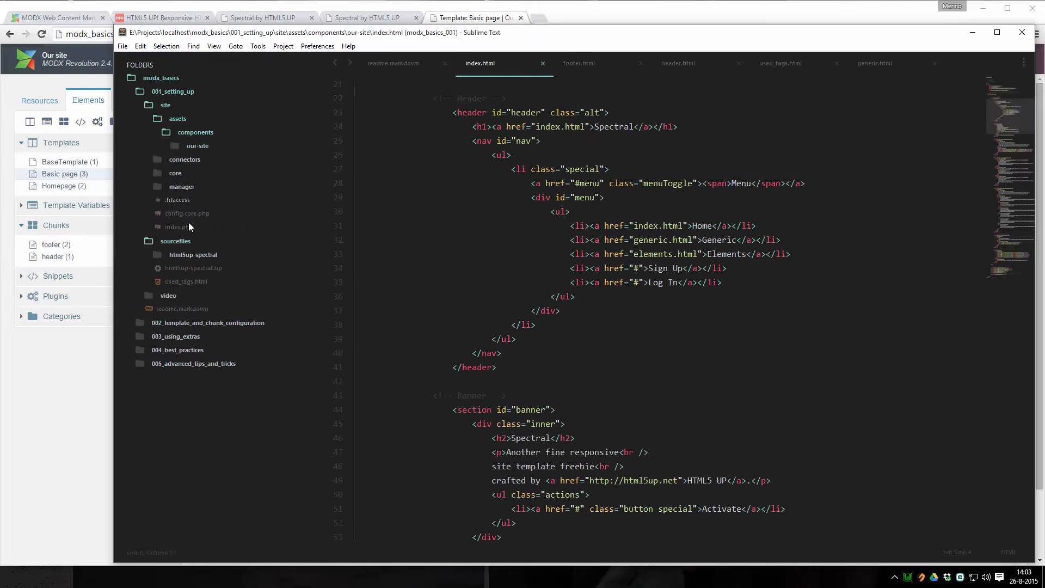
click(185, 255)
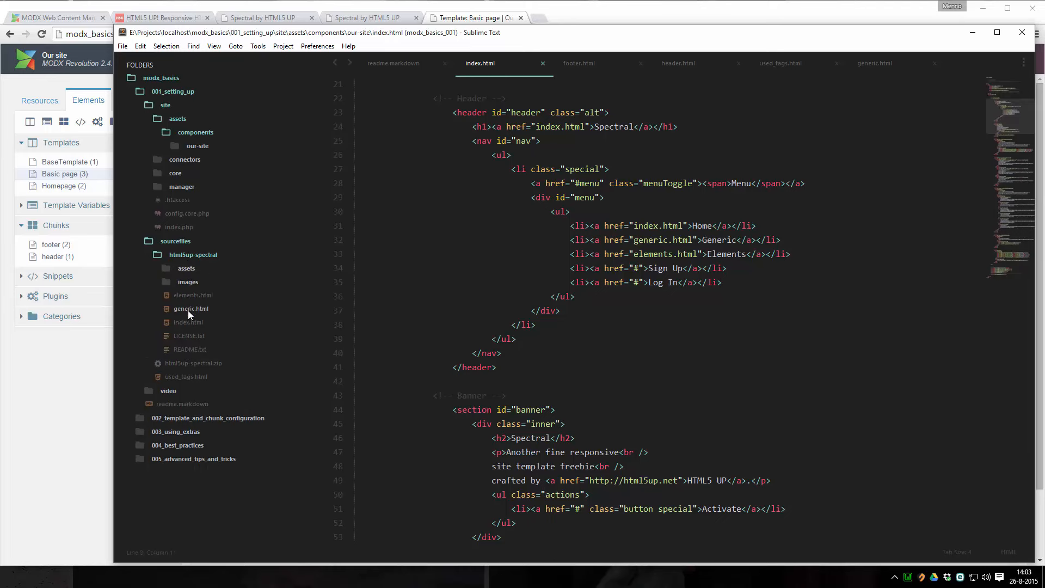
double_click(191, 309)
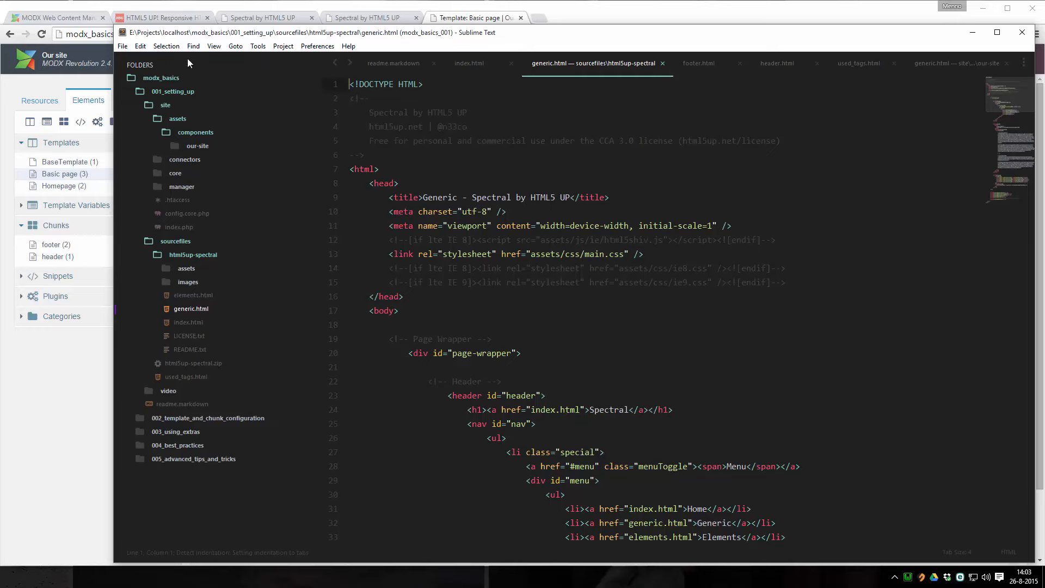
Save a copy of generic.html as "Basic page" in site/assets/components/our-site/templates
click(122, 45)
click(163, 151)
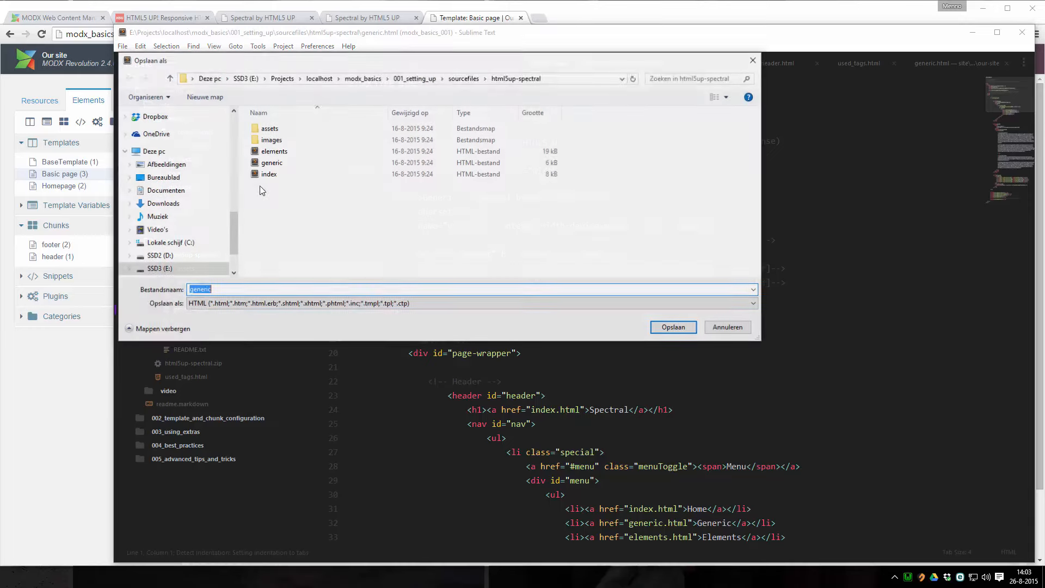
click(415, 78)
click(266, 130)
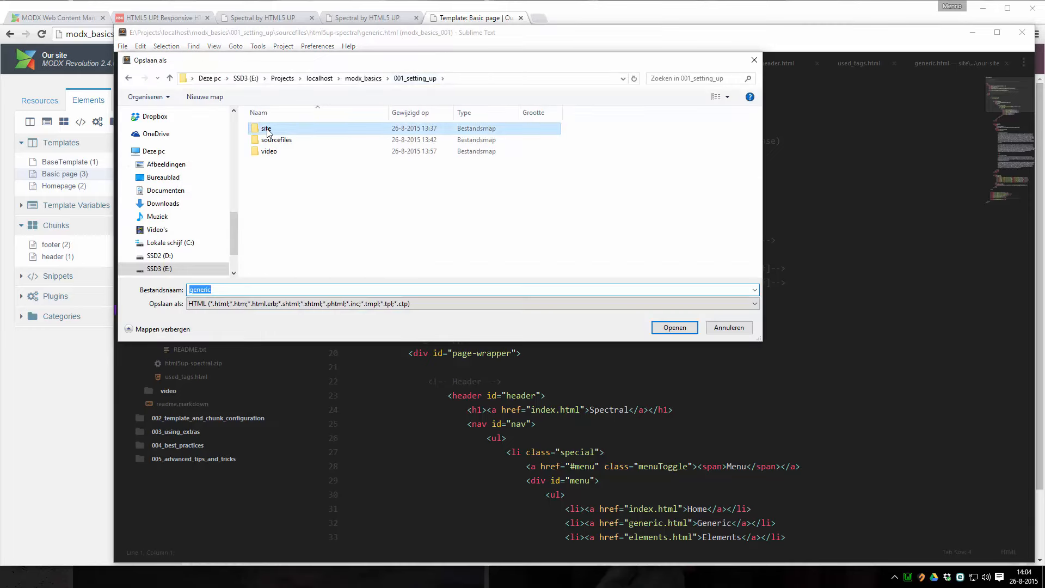
double_click(268, 130)
double_click(280, 131)
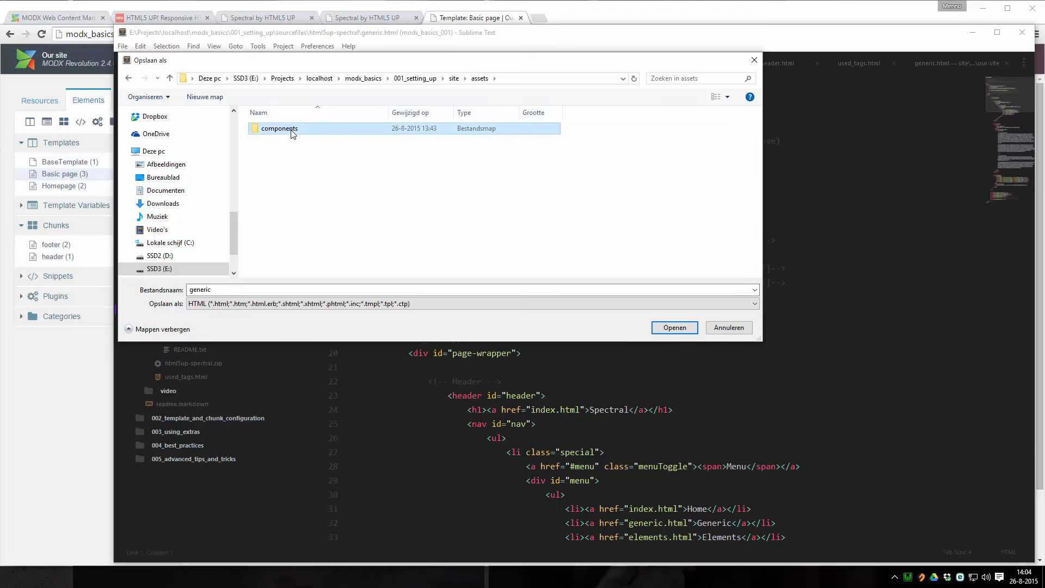
double_click(293, 132)
double_click(291, 131)
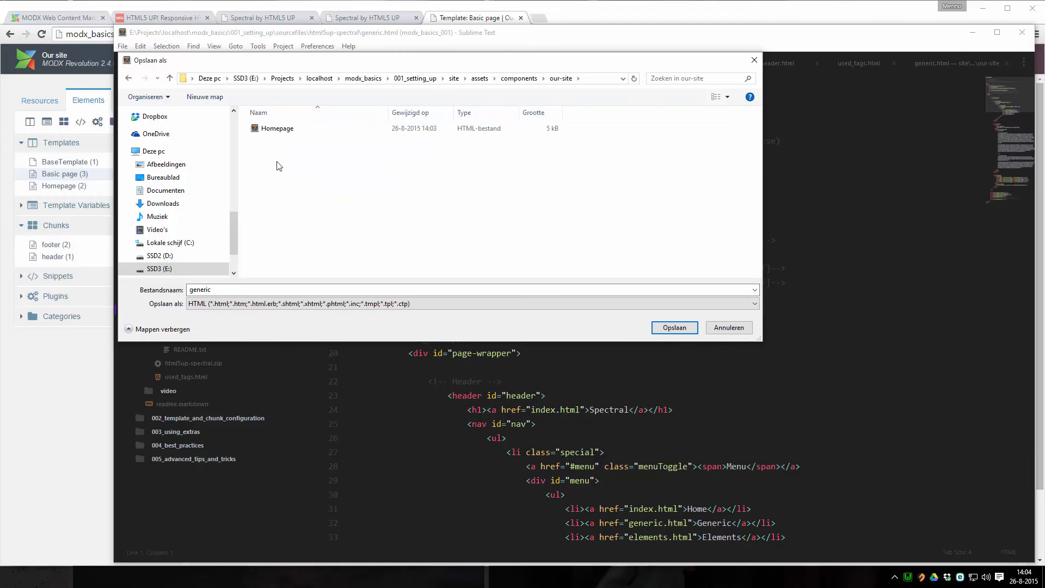
text(Basic page)
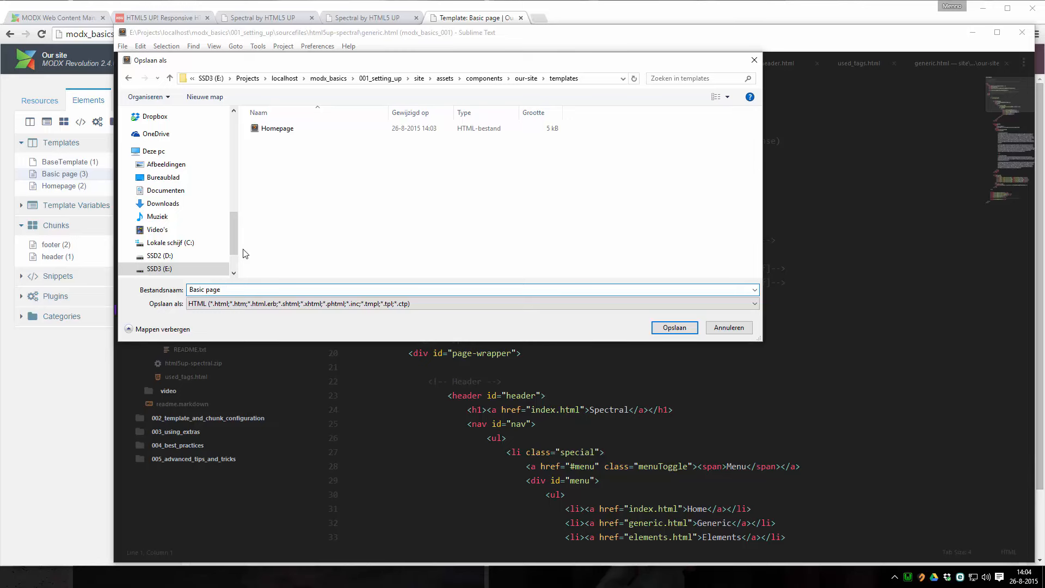
click(686, 327)
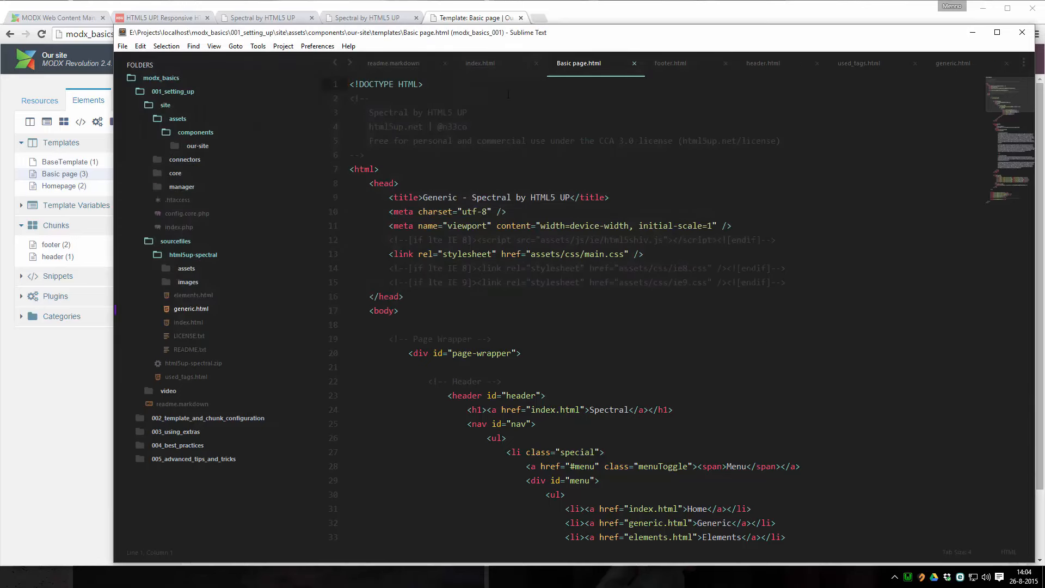
Replace all markup above the Main comment in Basic page.html with the [[$header]] chunk tag
drag(352, 86, 502, 226)
scroll(412, 223, down, 12)
key(BackSpace)
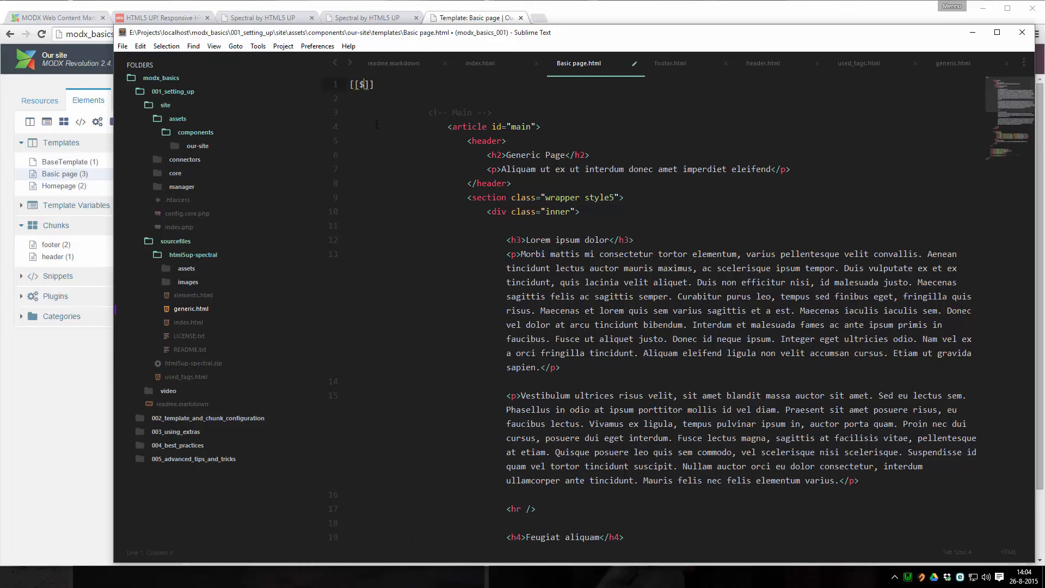
text([[$header)
Replace all markup after the closing article tag in Basic page.html with [[$footer]] and save the file
scroll(380, 149, down, 20)
scroll(434, 229, up, 5)
drag(412, 296, 340, 211)
scroll(392, 166, up, 6)
key(BackSpace)
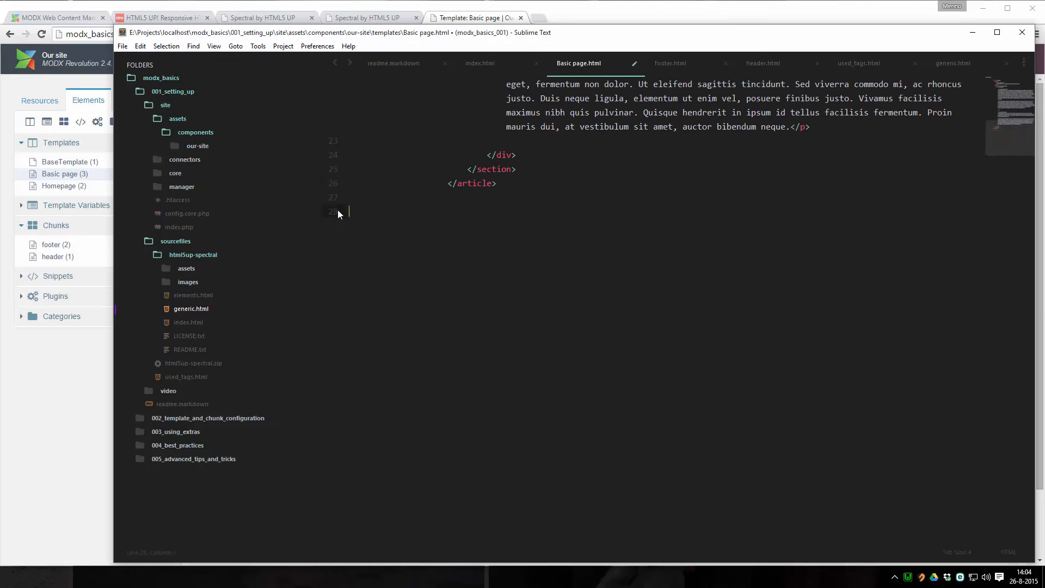
text([[$footer)
key(ctrl+s)
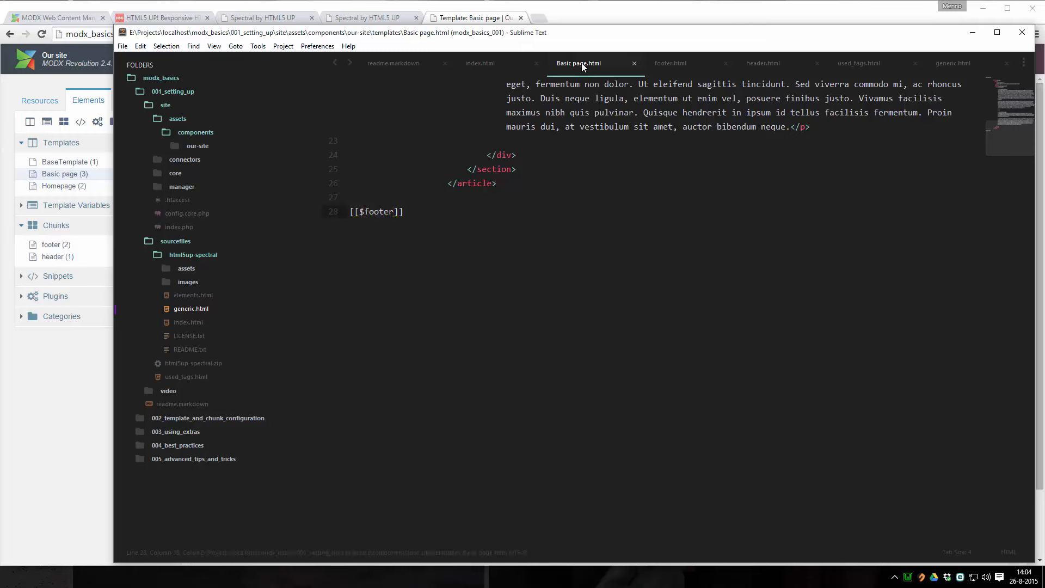
Return to MODX in the browser, link the Basic page template to the static file templates/Basic page.html and save it
click(452, 20)
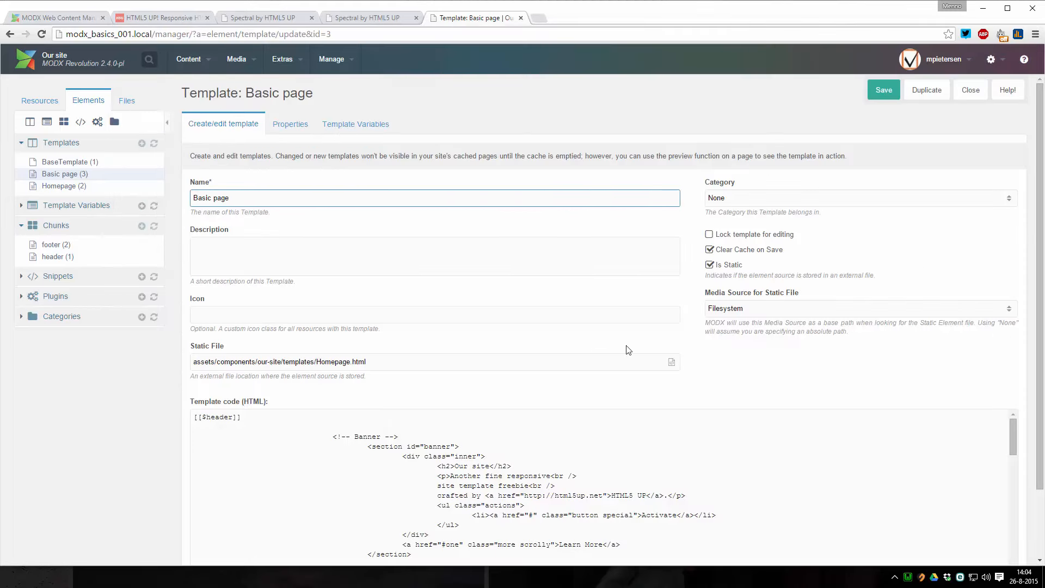
click(672, 363)
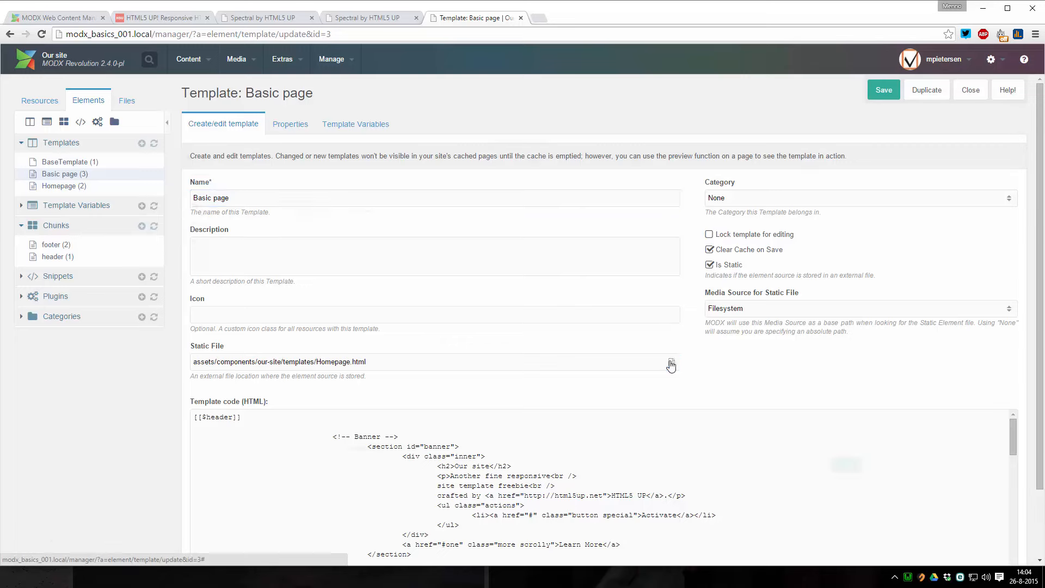
click(289, 159)
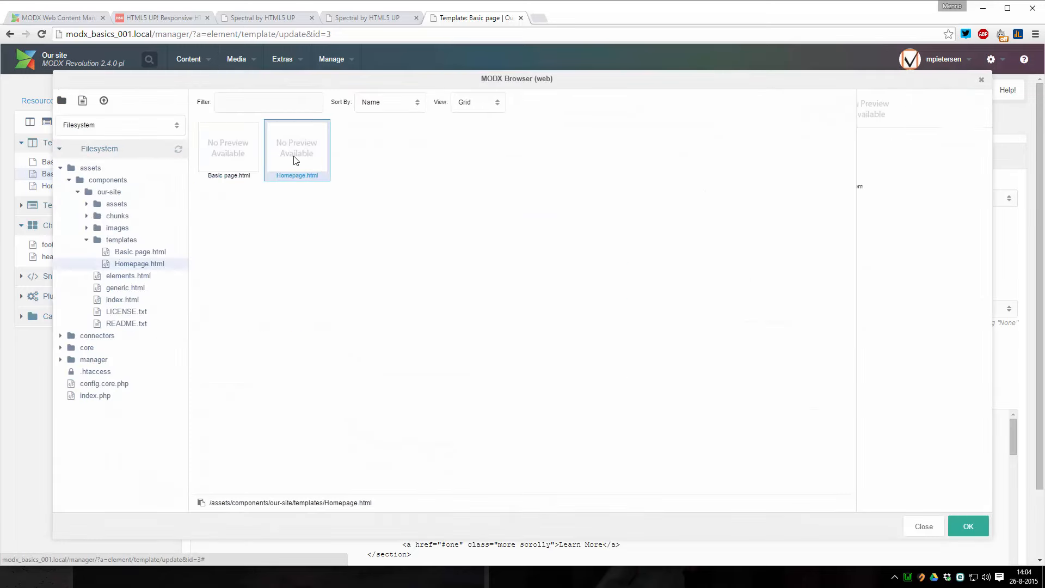
double_click(233, 154)
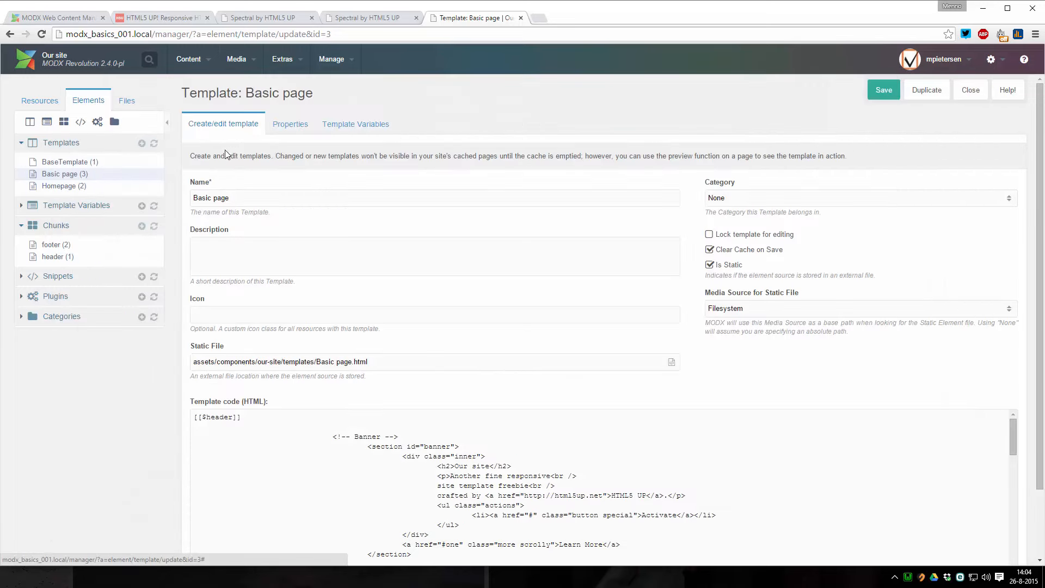
click(875, 93)
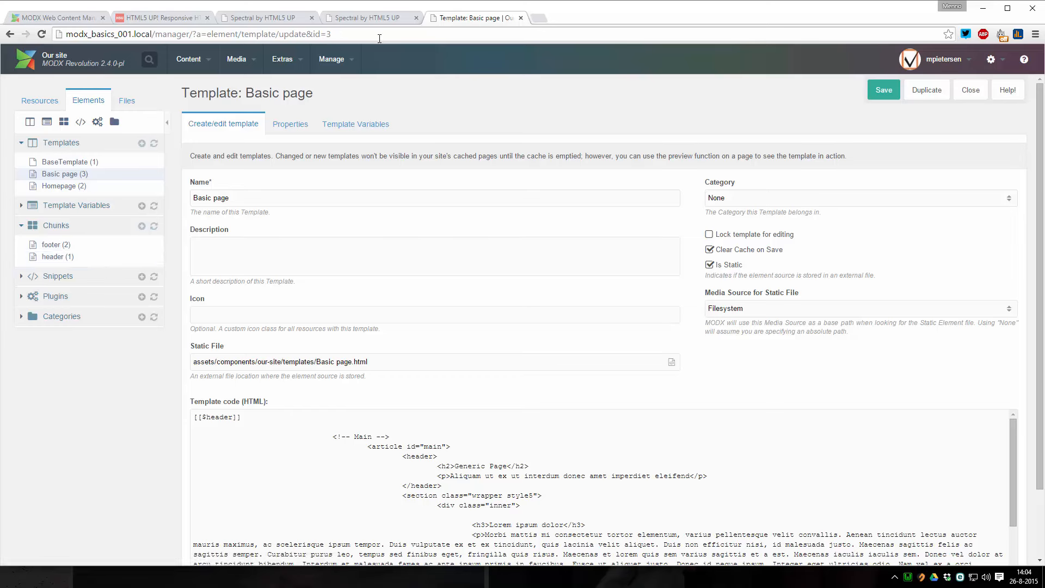
Assign the Basic page template to the "Our page" resource, accept the template change and save the resource
click(16, 101)
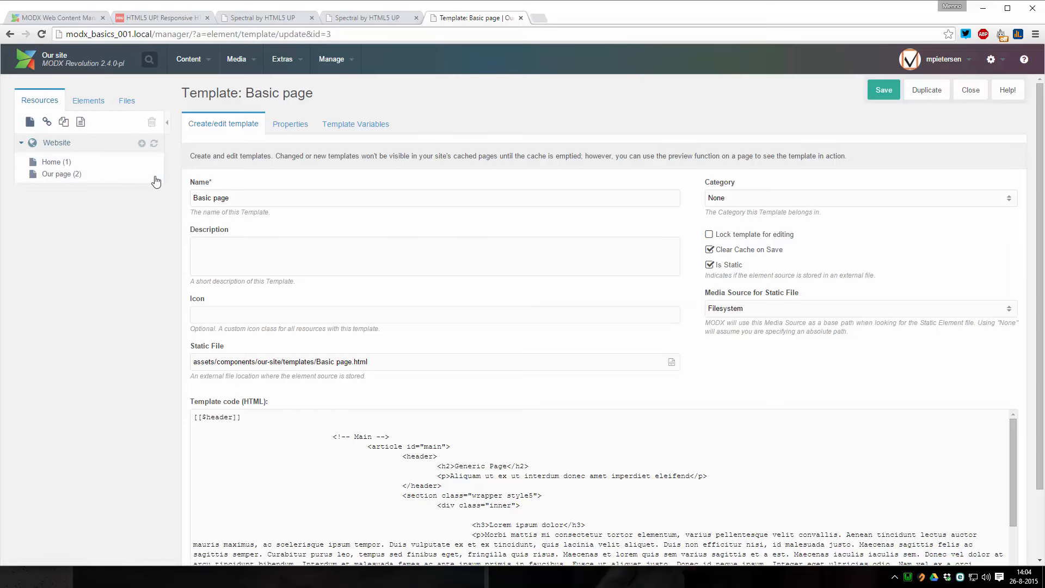
click(60, 176)
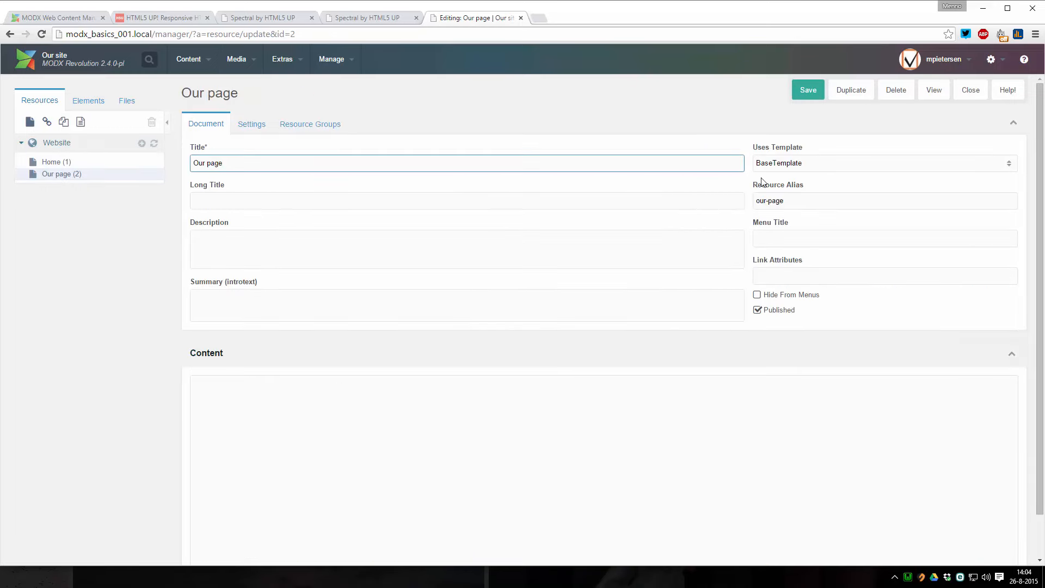
click(790, 166)
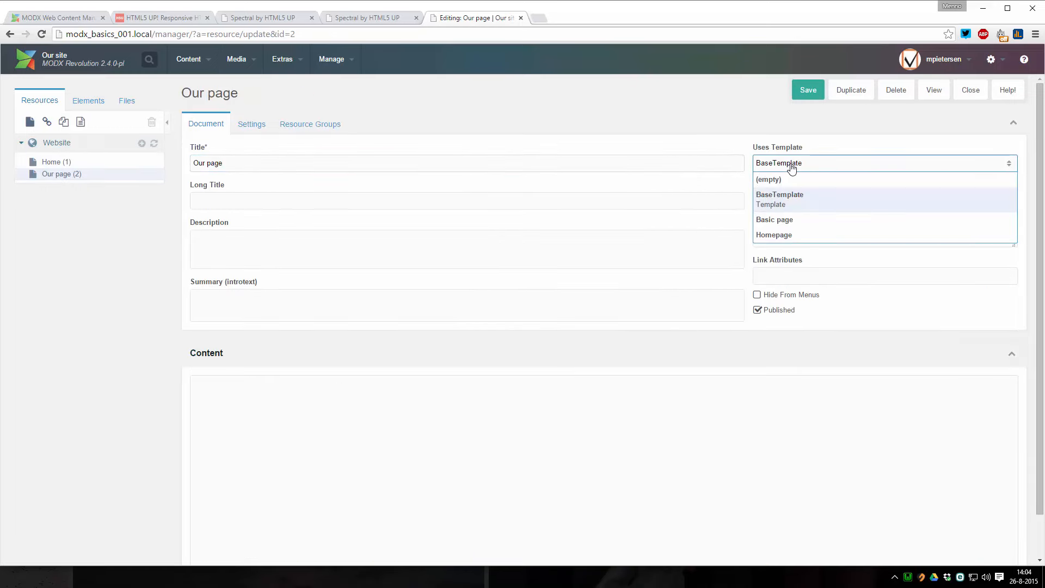
click(786, 220)
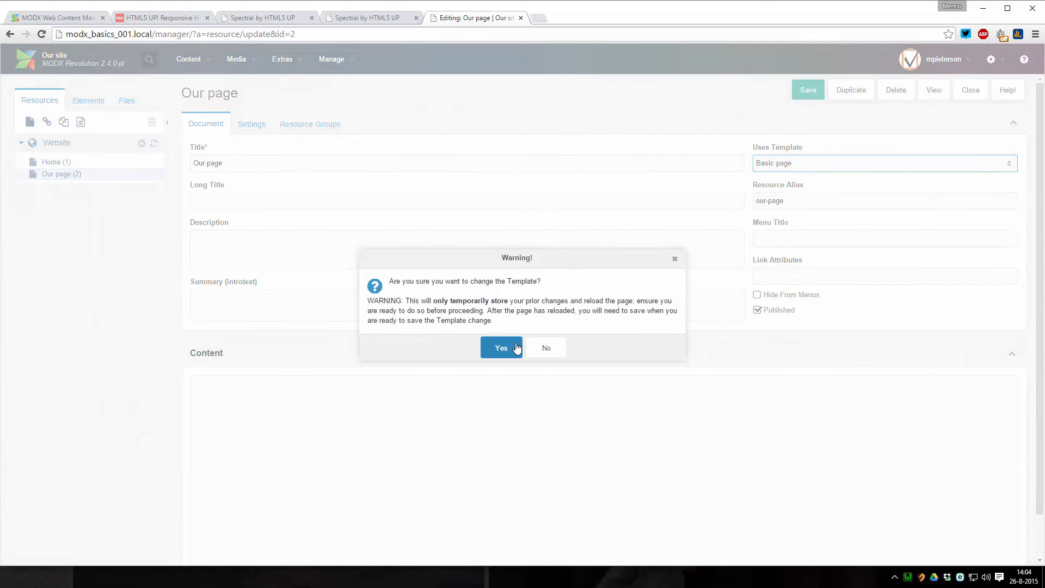
click(498, 348)
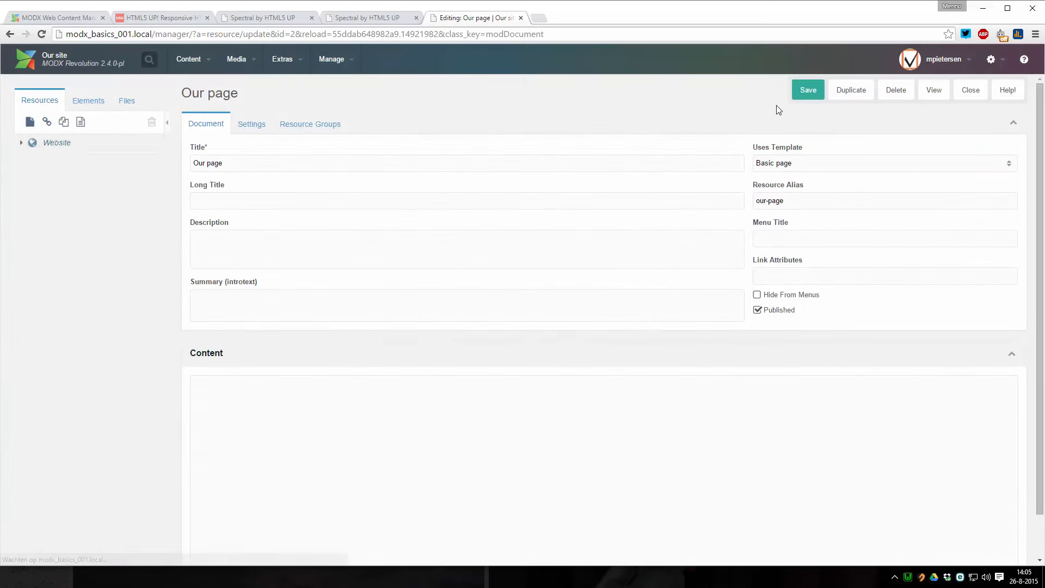
click(806, 92)
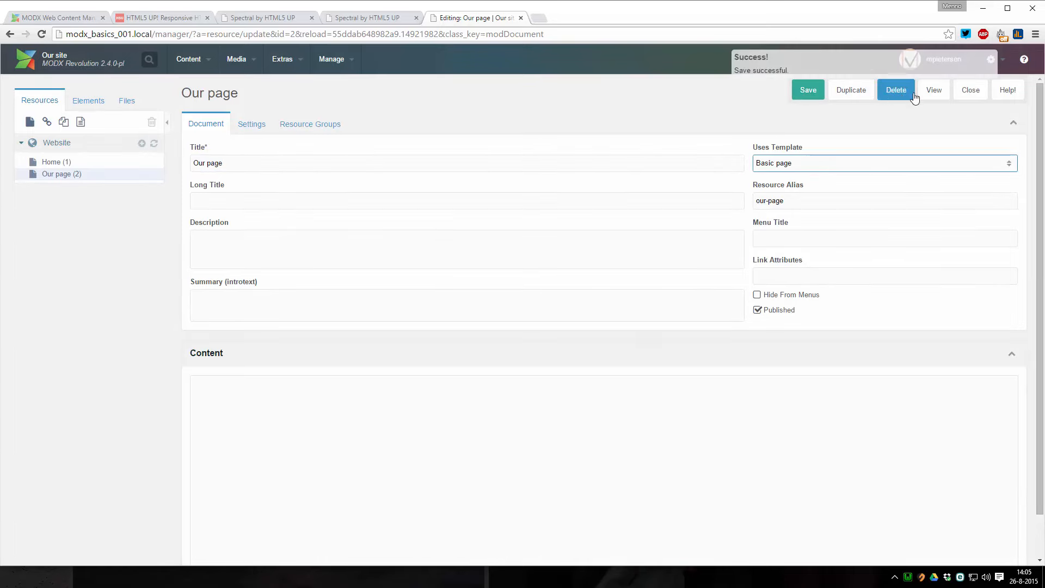
Preview "Our page", compare it with the site's front page and inspect it from the banner down to the footer
click(933, 91)
drag(587, 18, 478, 19)
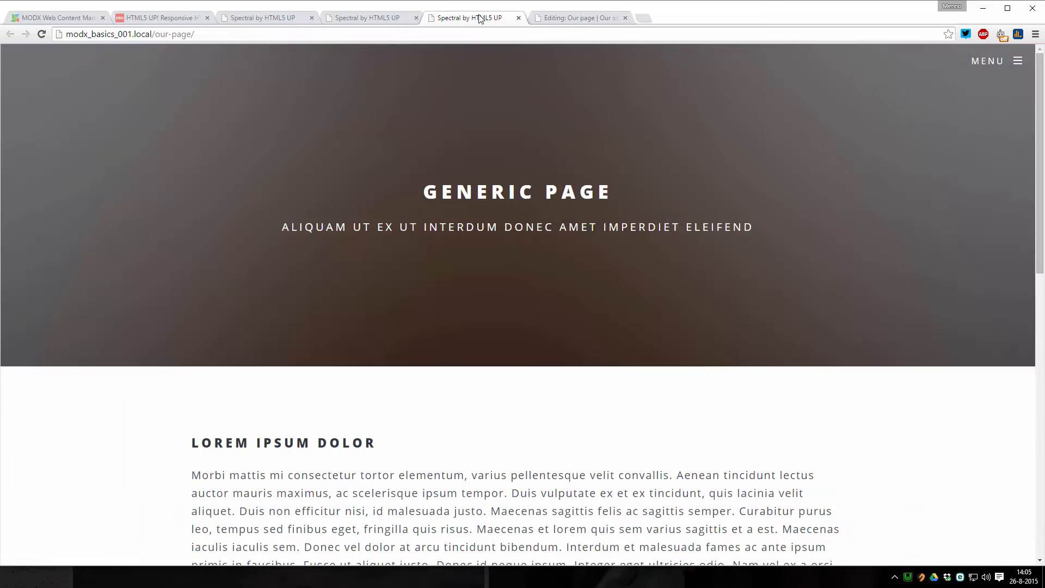
click(368, 18)
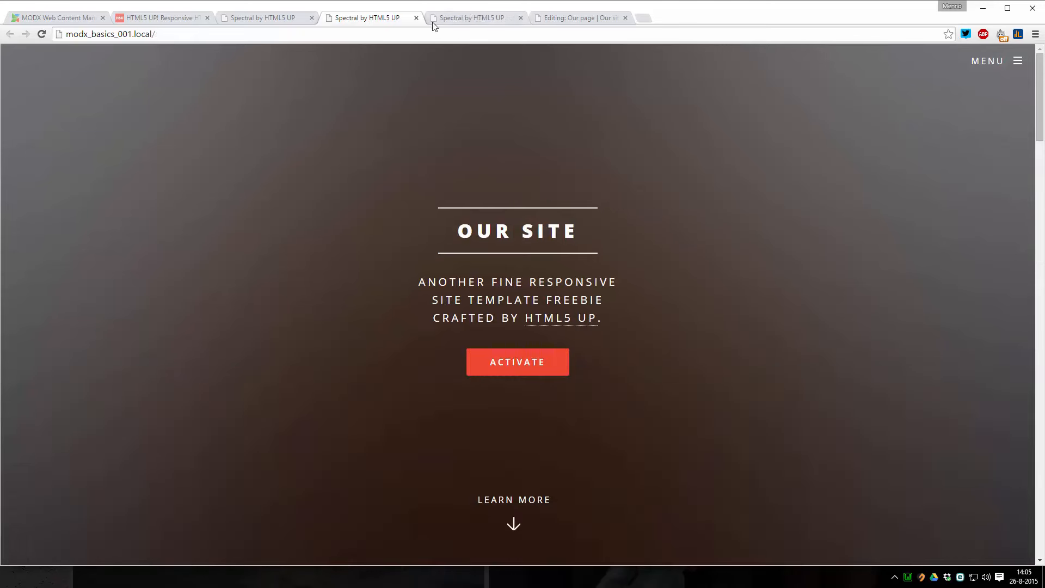
click(468, 18)
scroll(414, 126, down, 2)
scroll(414, 131, up, 2)
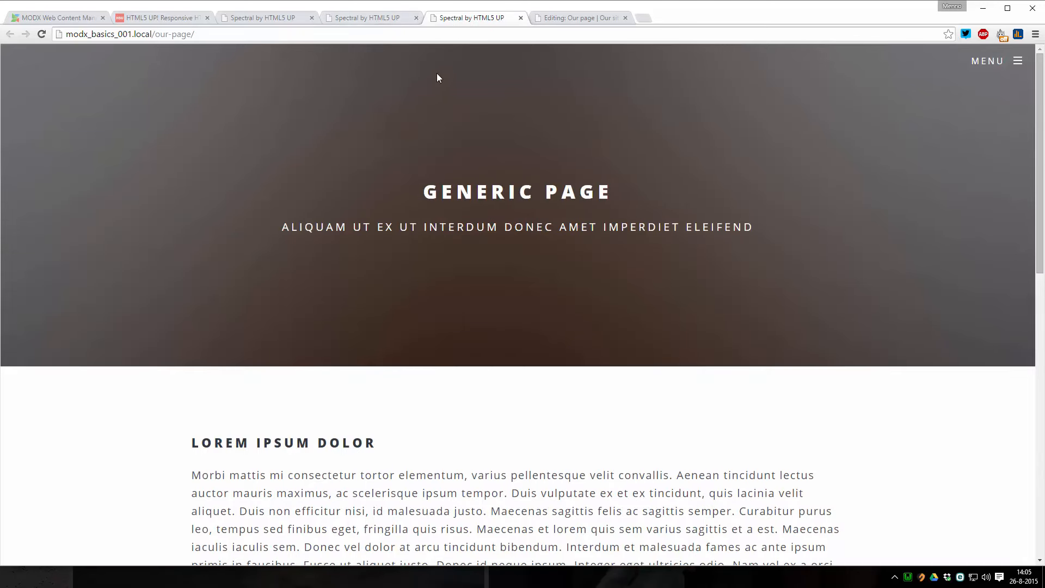
drag(223, 34, 160, 37)
scroll(478, 229, down, 12)
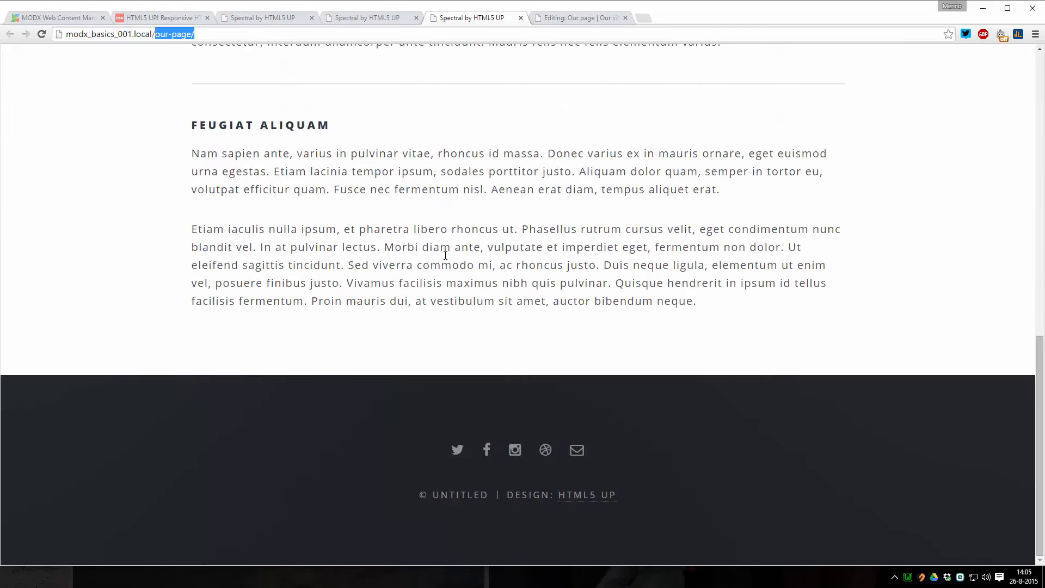
scroll(498, 455, up, 12)
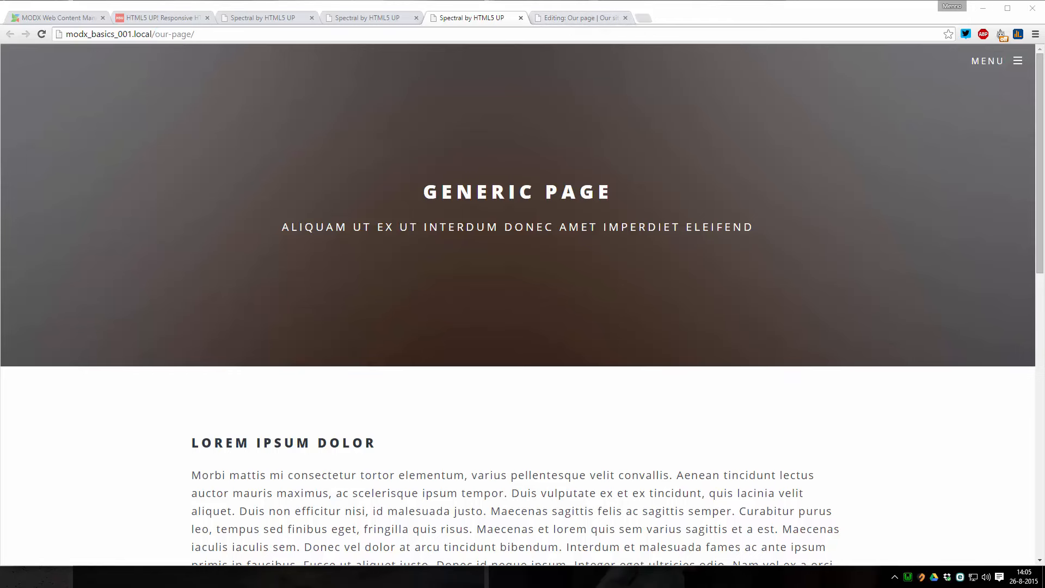
In Sublime Text, cut the placeholder headings and paragraphs from Basic page.html's inner div, insert [[*content]] there and save the file
key(ctrl+Tab)
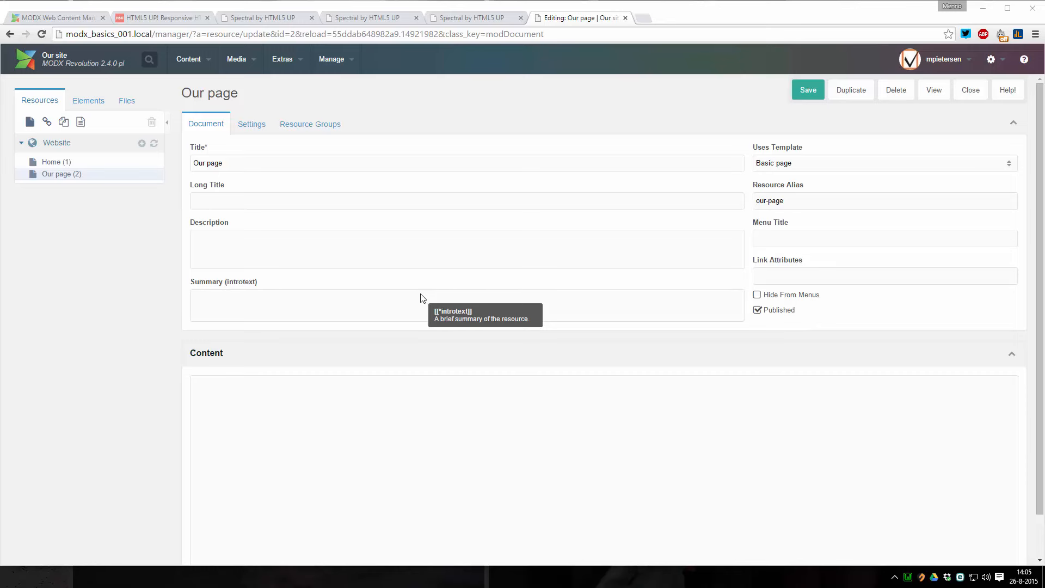
click(215, 370)
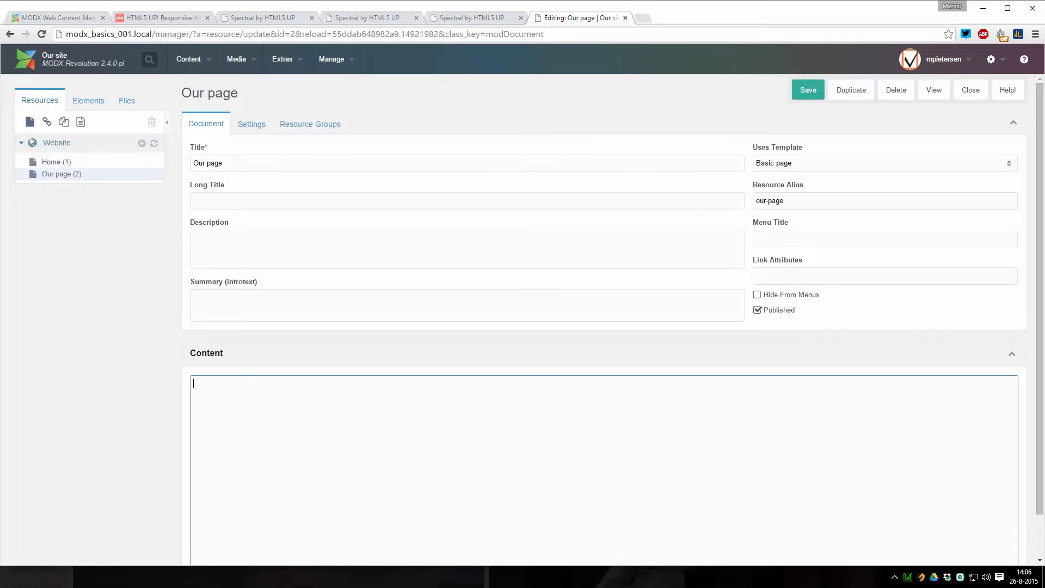
key(alt+Tab)
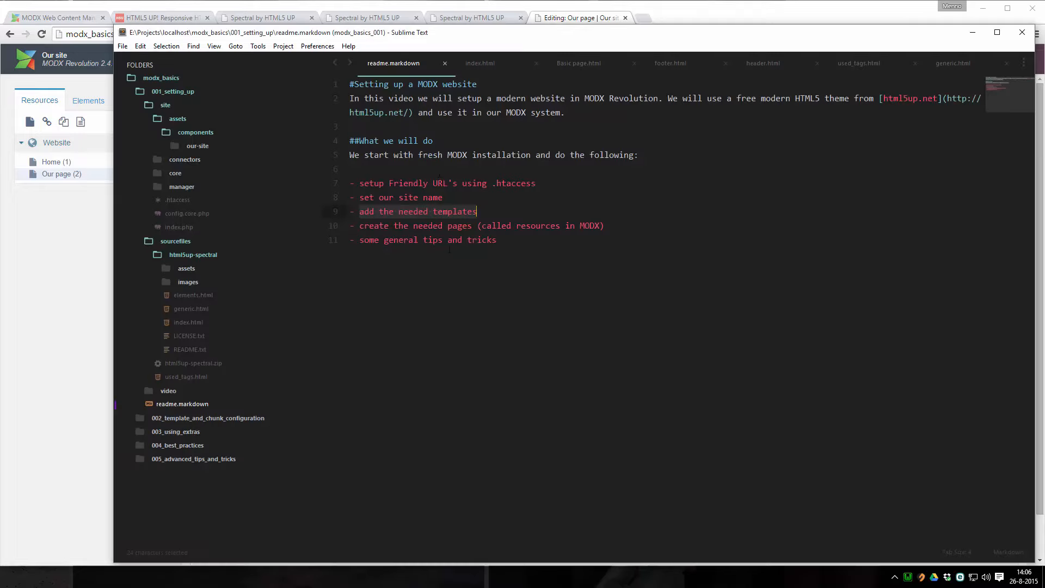
click(576, 64)
scroll(680, 305, up, 15)
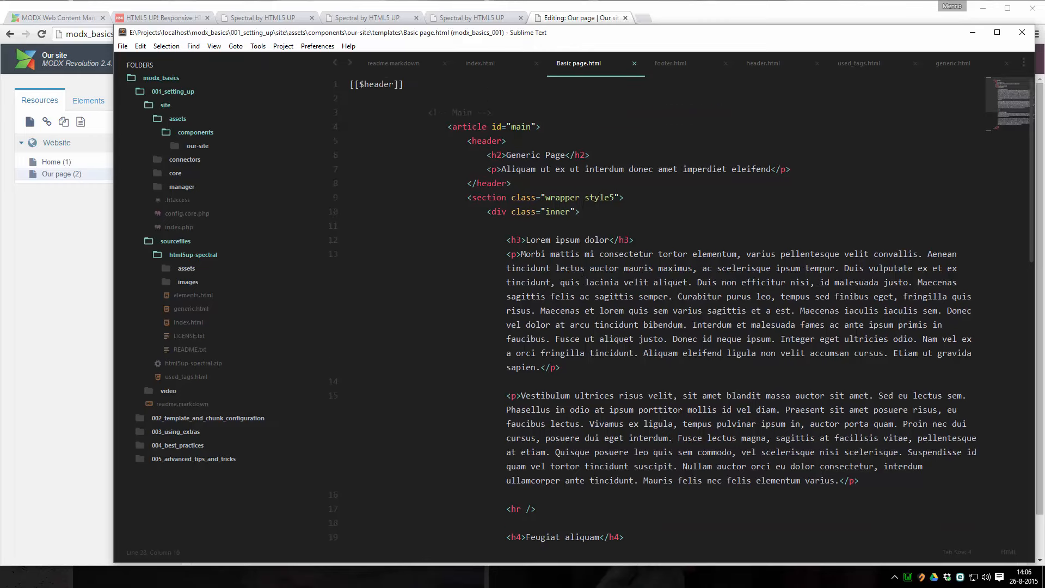
scroll(600, 172, down, 4)
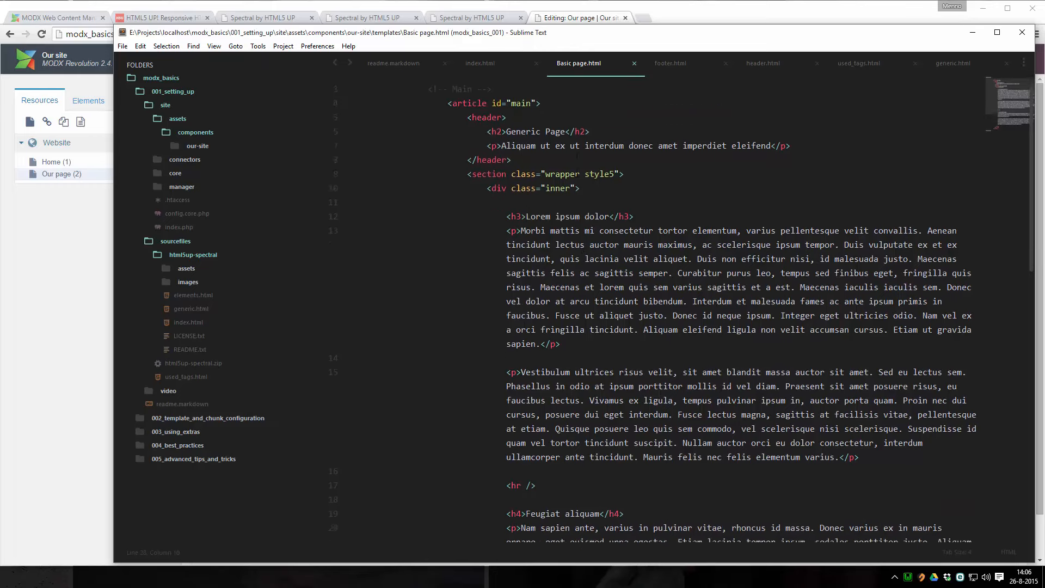
scroll(521, 187, up, 4)
drag(508, 239, 827, 412)
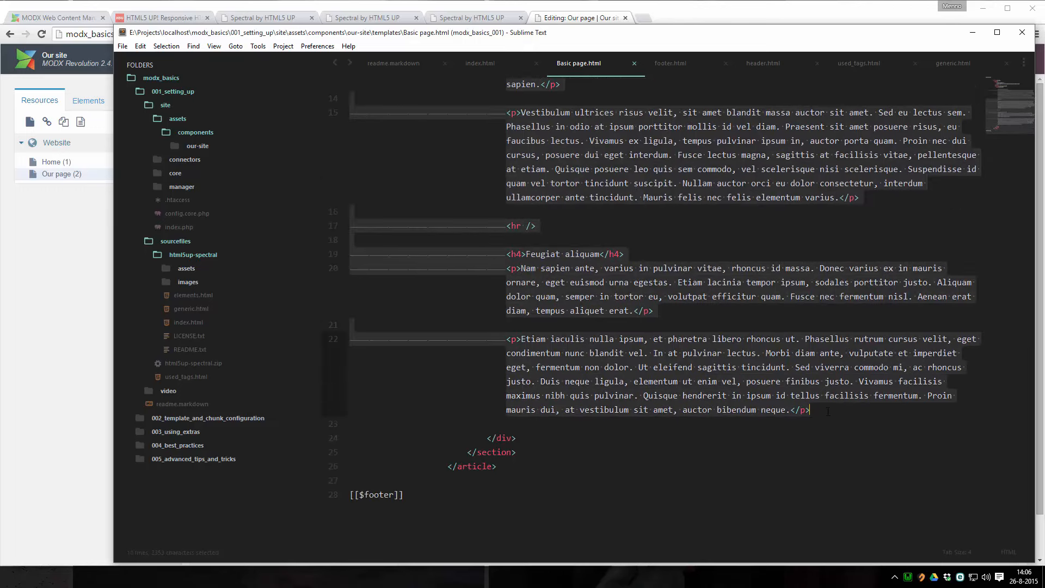
scroll(759, 356, up, 7)
key(ctrl+x)
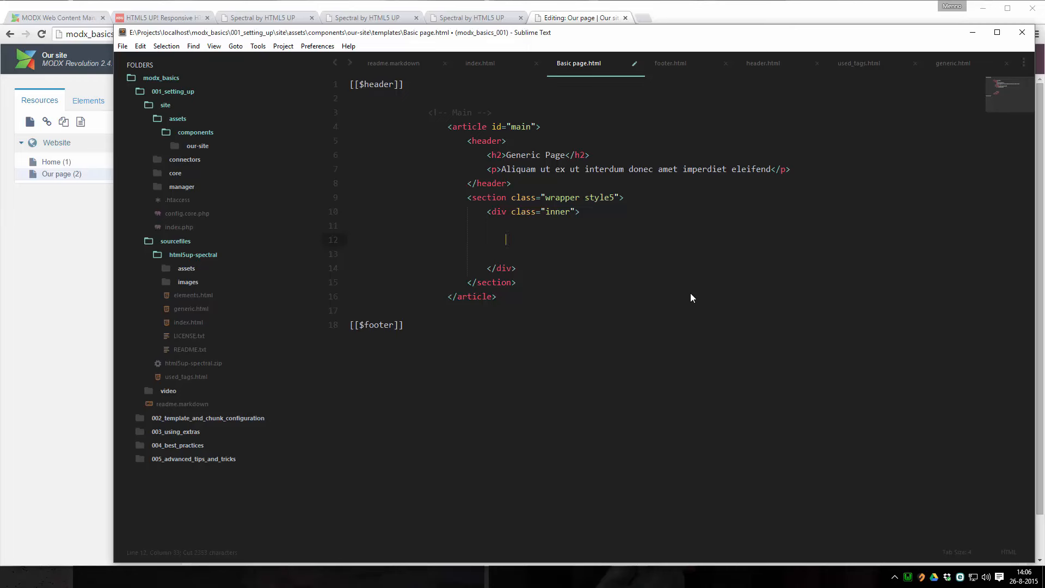
text([[*content)
key(ctrl+s)
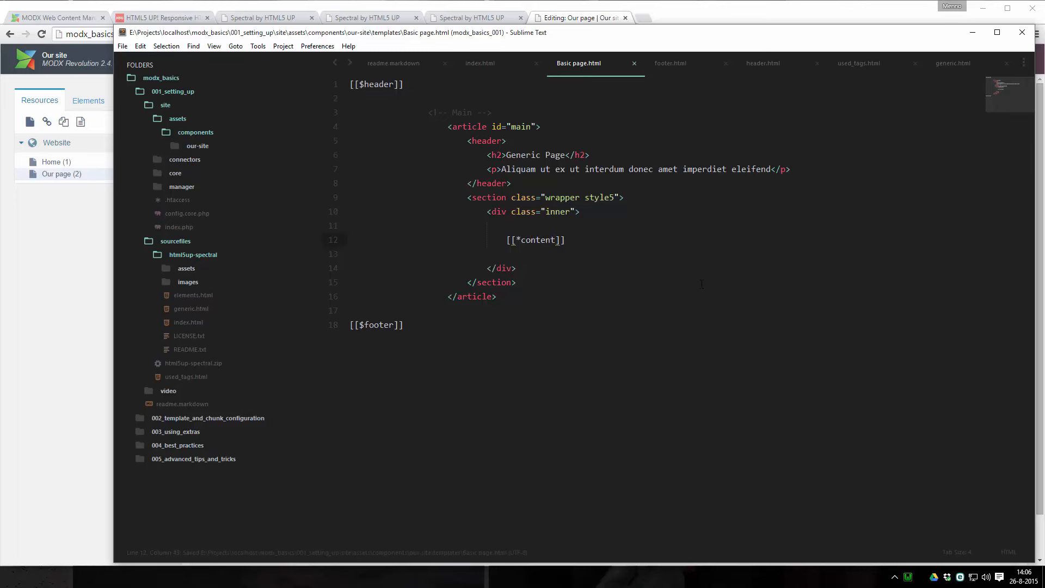
Switch to MODX in the browser, paste the cut markup into the content of the "Our page" resource and save it
click(598, 22)
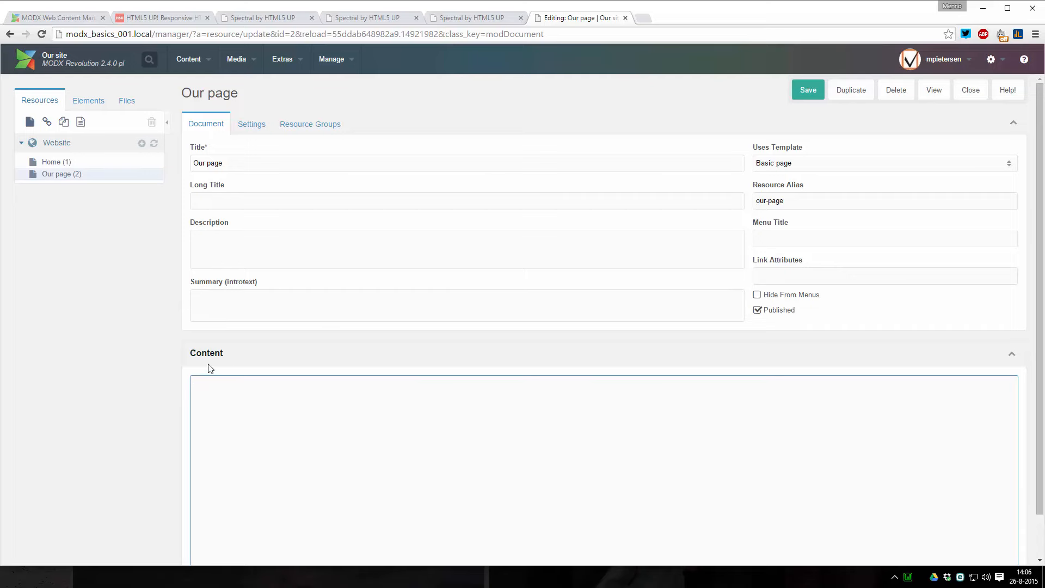
key(ctrl+v)
scroll(521, 418, up, 2)
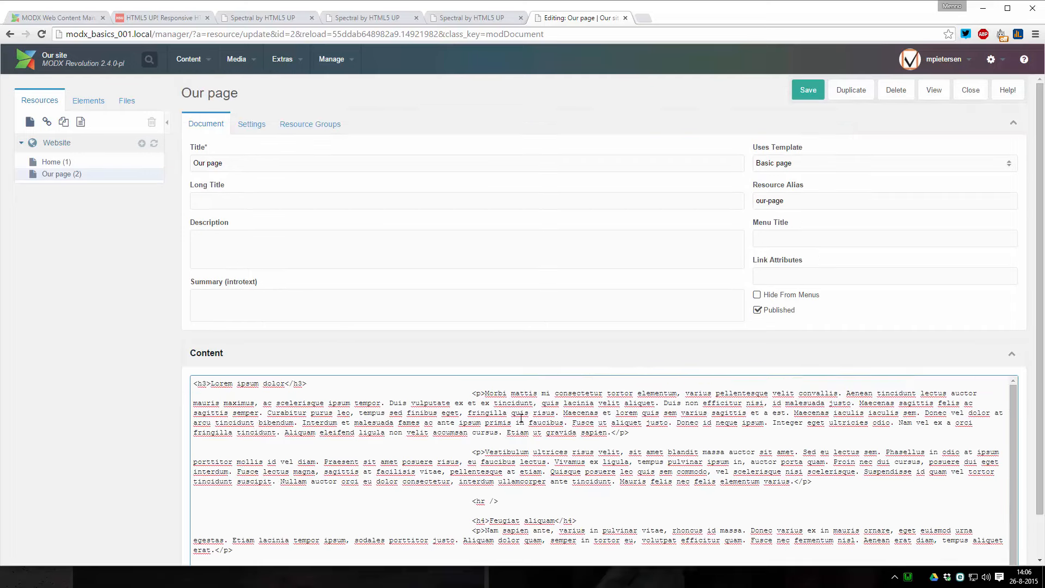
click(808, 90)
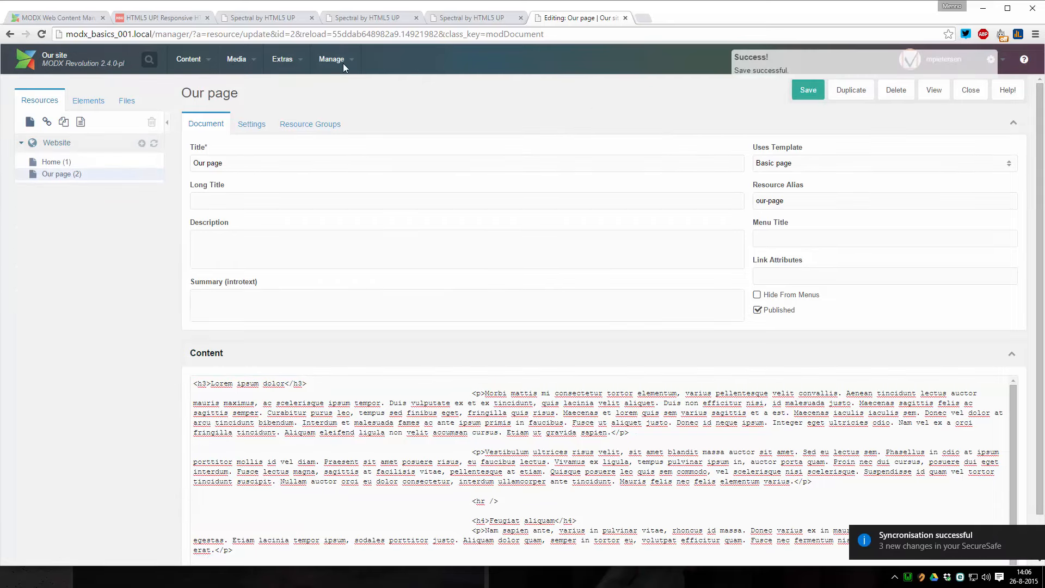
Clear the MODX site cache and reload the "Our page" preview
mouse_move(343, 67)
click(340, 112)
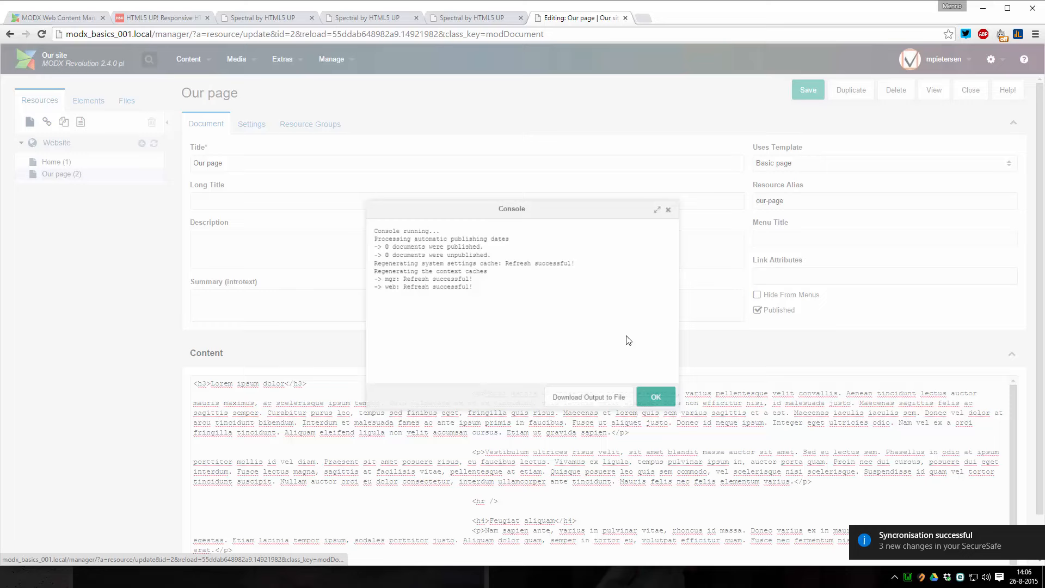
click(663, 401)
click(495, 18)
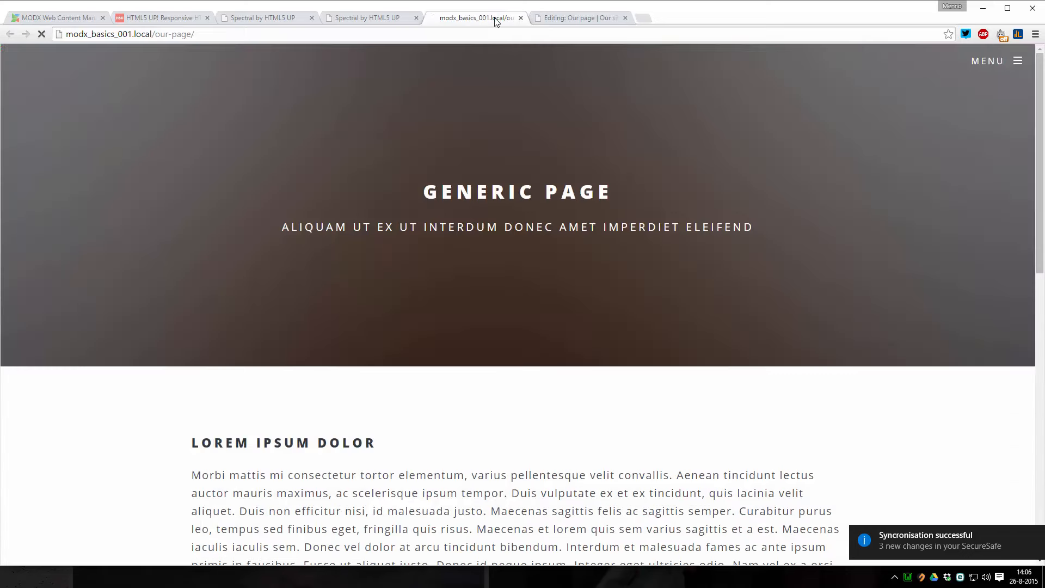
key(F5)
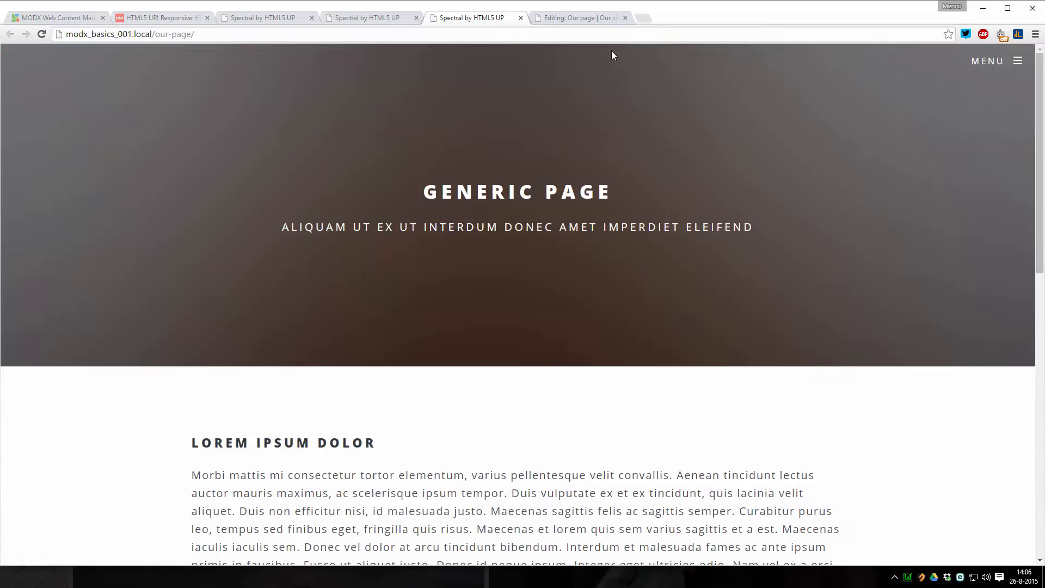
Replace the "Lorem ipsum dolor" heading in the content of "Our page" with fdgsdfhfdgh, save the resource and check the reloaded preview
click(568, 20)
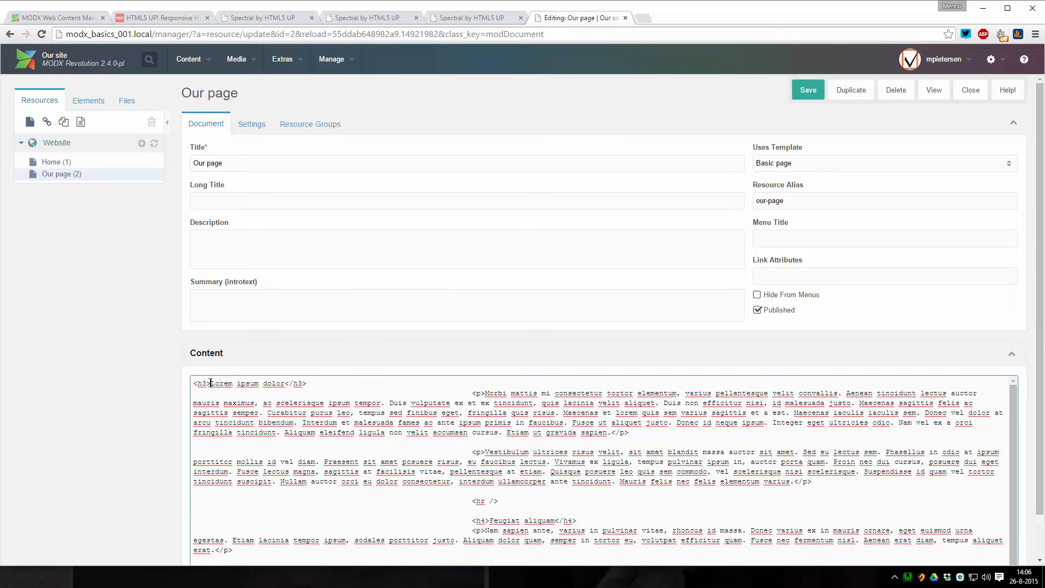
drag(211, 383, 285, 383)
text(fdgsdfhfdgh)
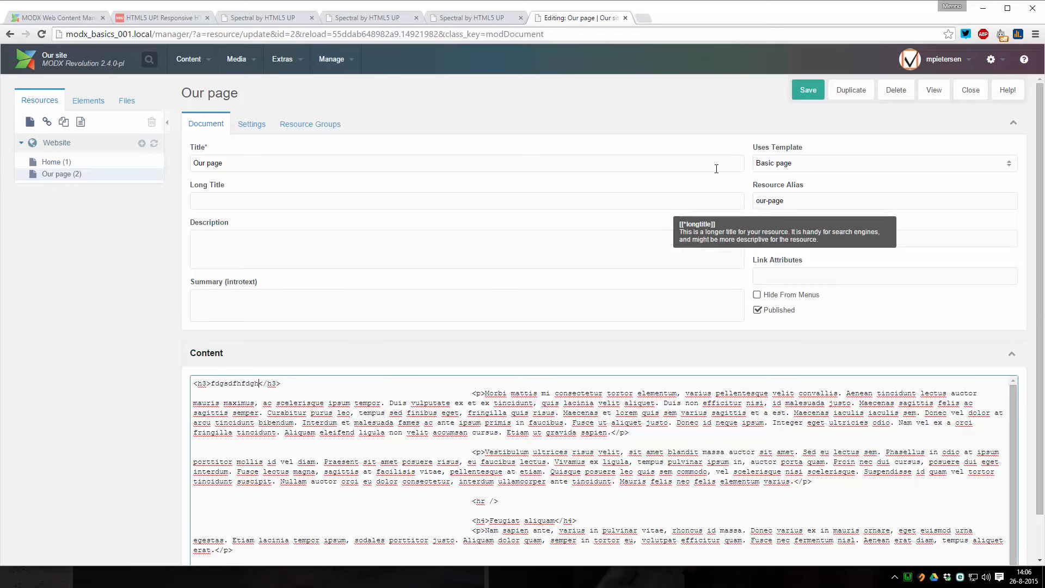
click(808, 90)
key(F5)
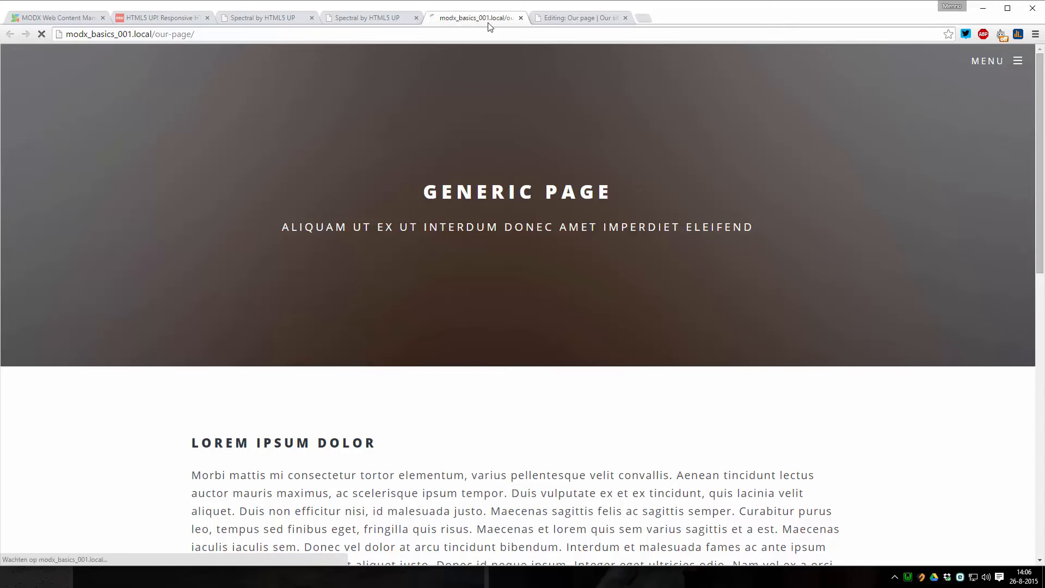
drag(201, 442, 322, 441)
click(328, 446)
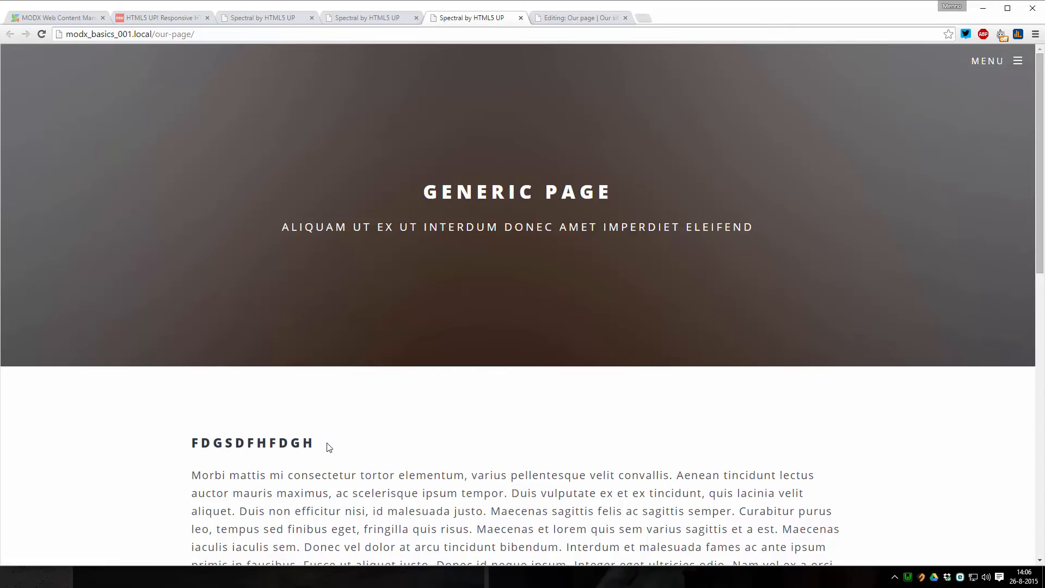
scroll(410, 283, down, 7)
scroll(324, 269, up, 7)
Return to the MODX manager, look over the raw HTML content of "Our page" and open the package browser for downloading extras
click(569, 18)
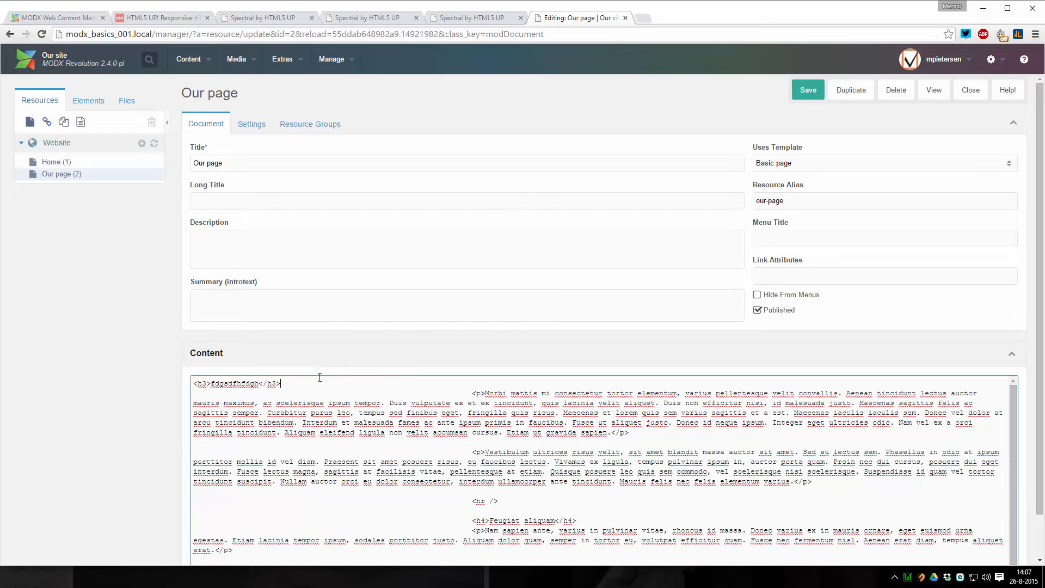
drag(194, 383, 837, 484)
click(274, 380)
scroll(393, 406, down, 1)
scroll(424, 404, up, 2)
mouse_move(285, 59)
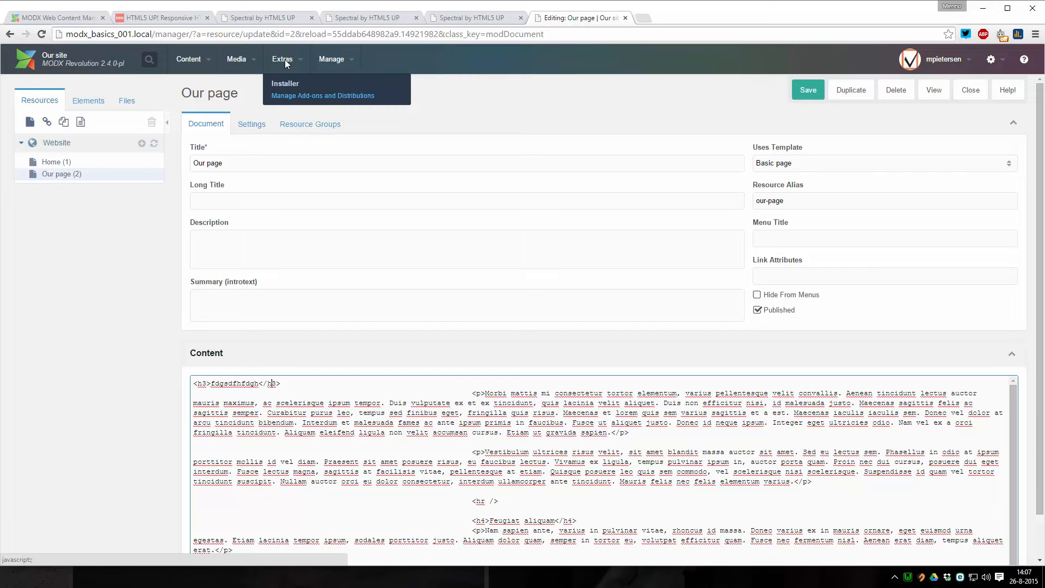
click(289, 87)
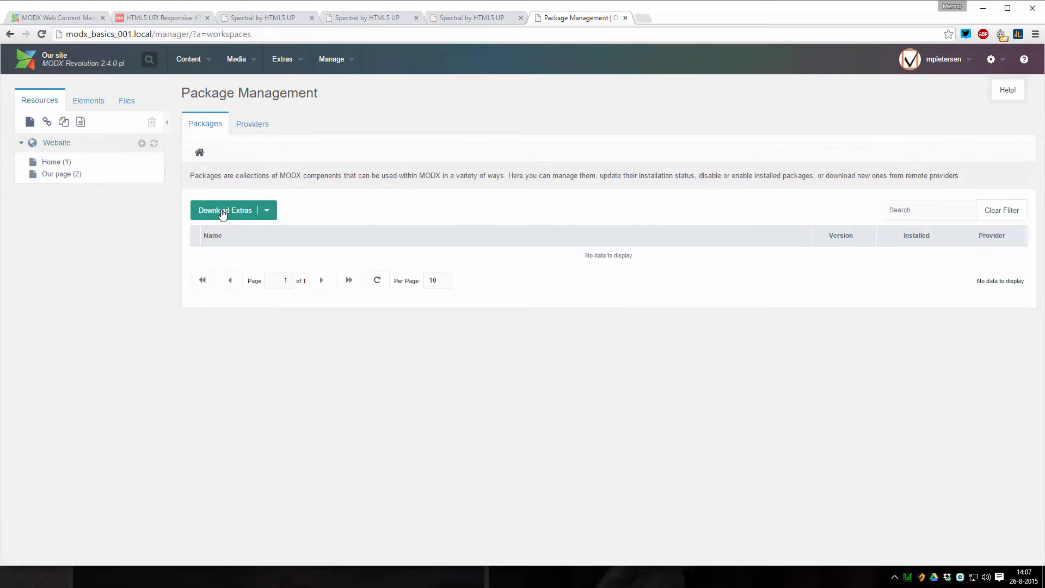
click(223, 214)
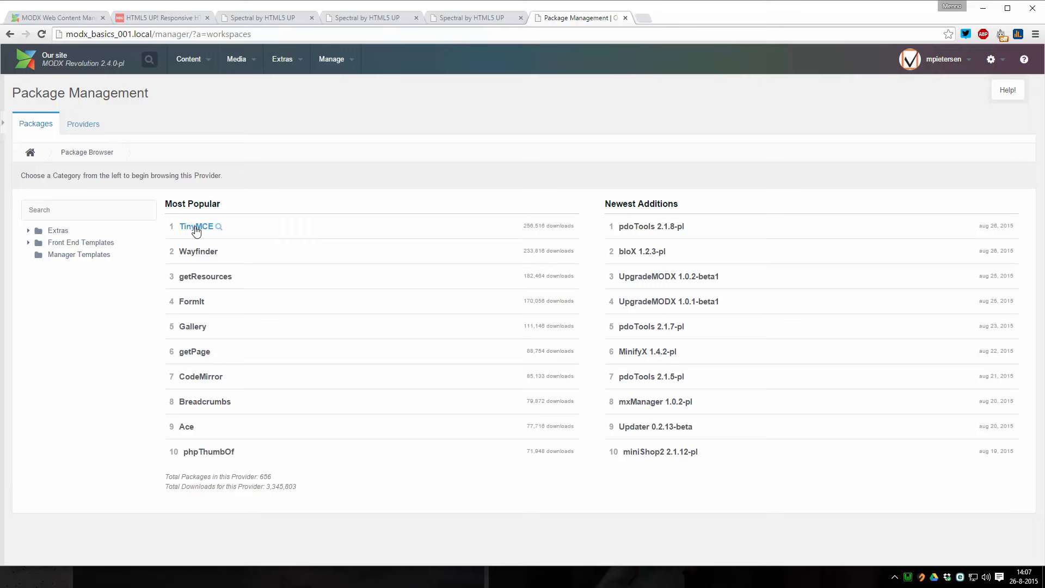
Browse the Richtext Editors category of the extras and download the TinyMCE Rich Text Editor package
click(33, 211)
click(29, 232)
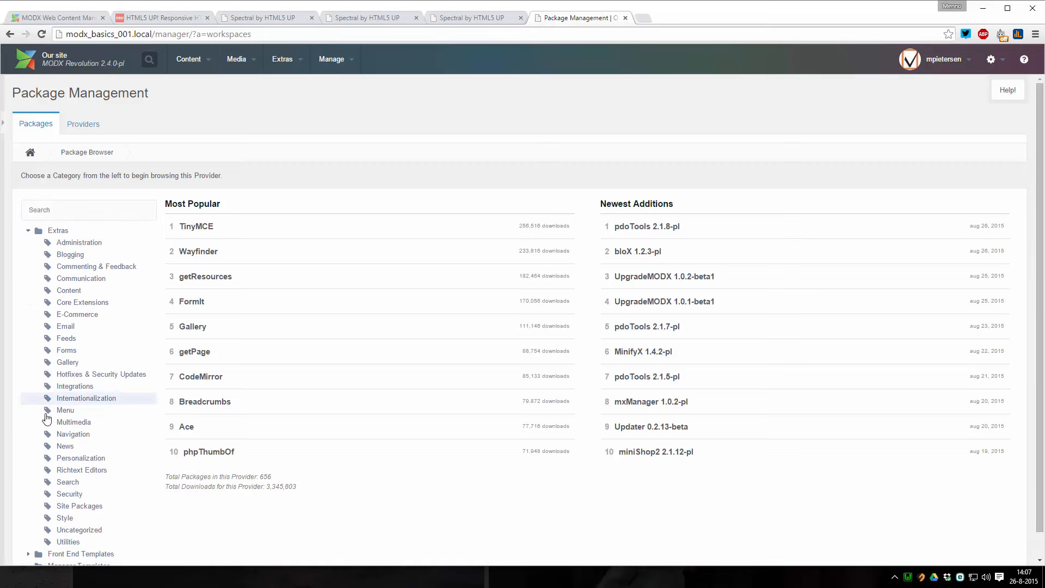
click(59, 471)
scroll(331, 297, down, 2)
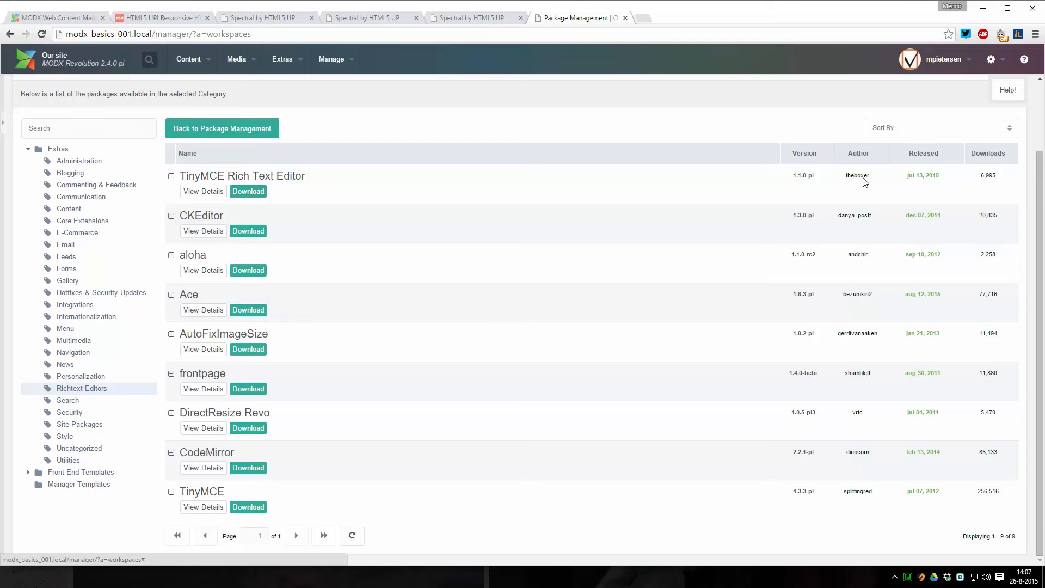
click(247, 191)
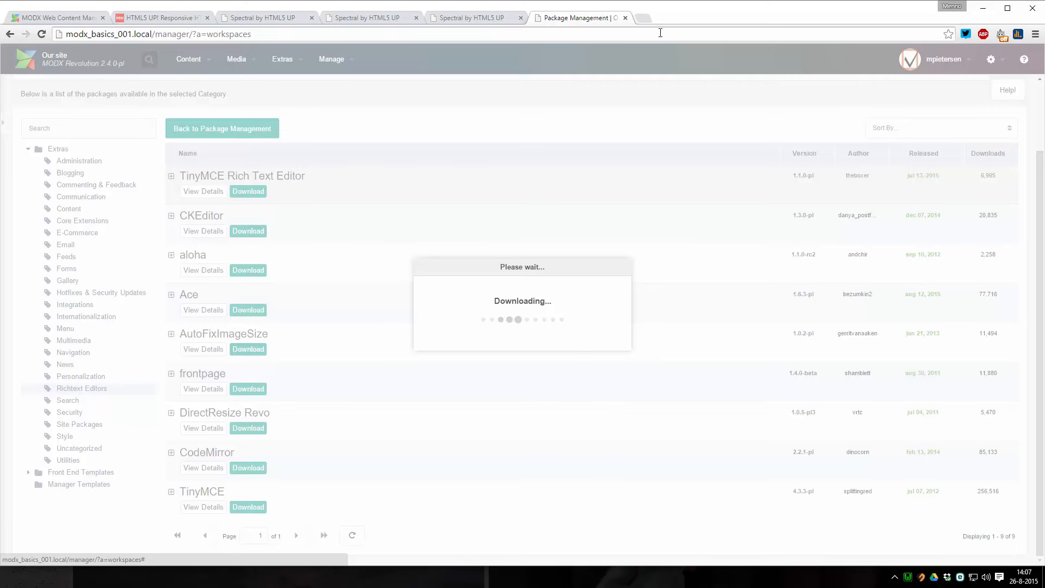
Search the web for "redactor modmore" in a new browser tab and look through the Redactor editor's product page
click(644, 18)
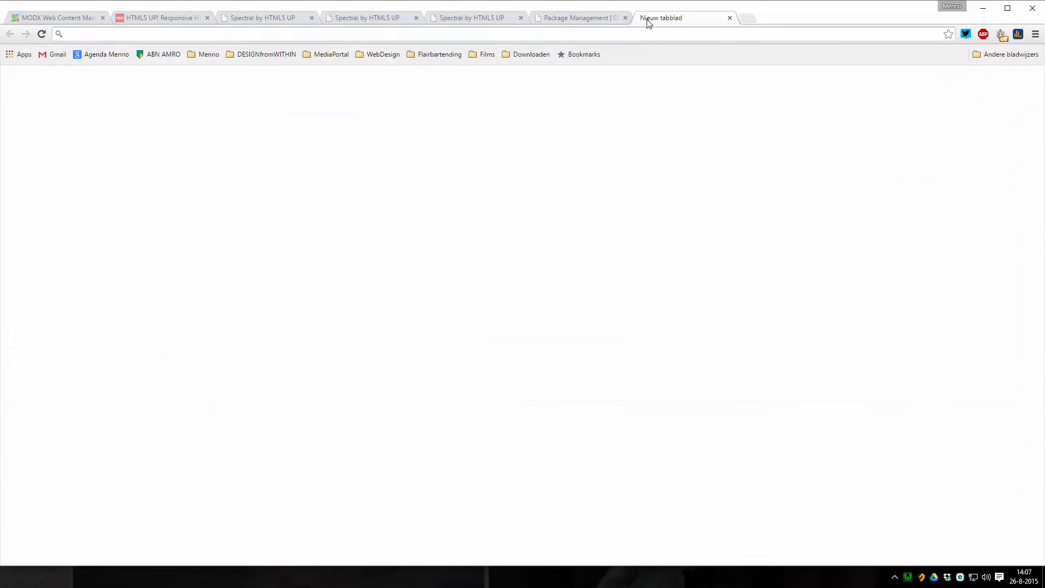
text(redac)
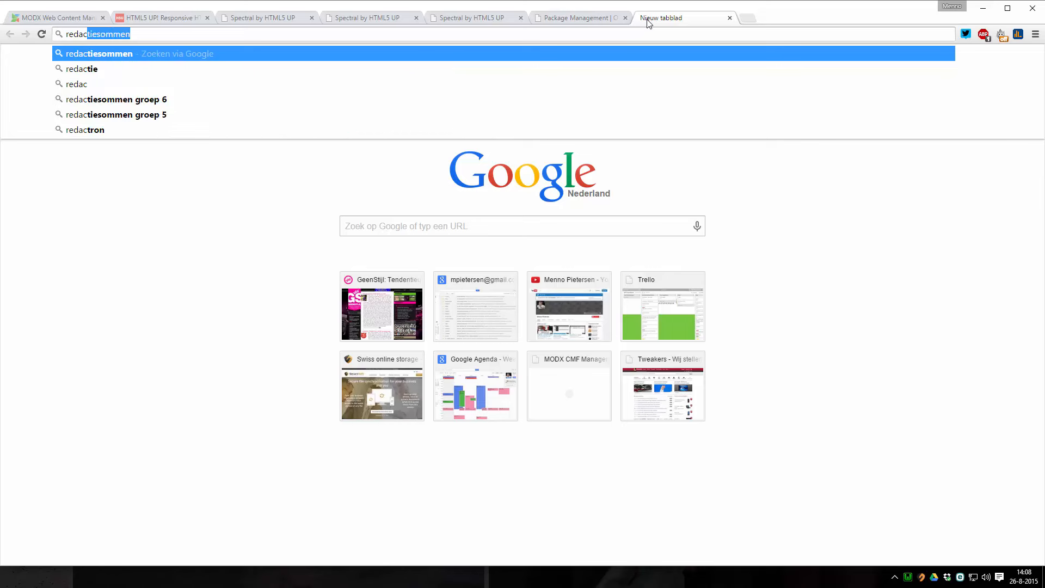
text(tor modmore])
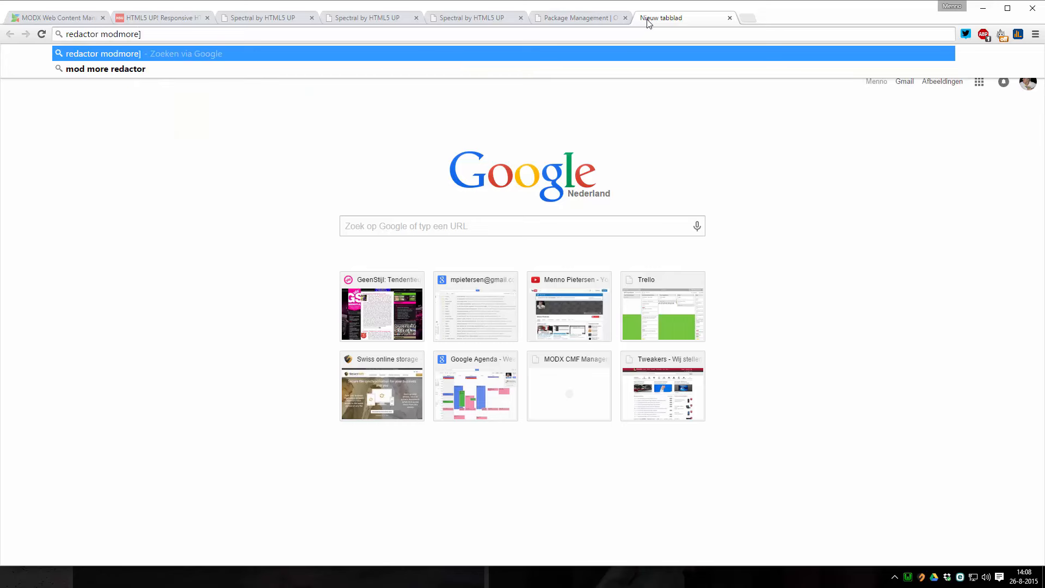
key(BackSpace)
key(Return)
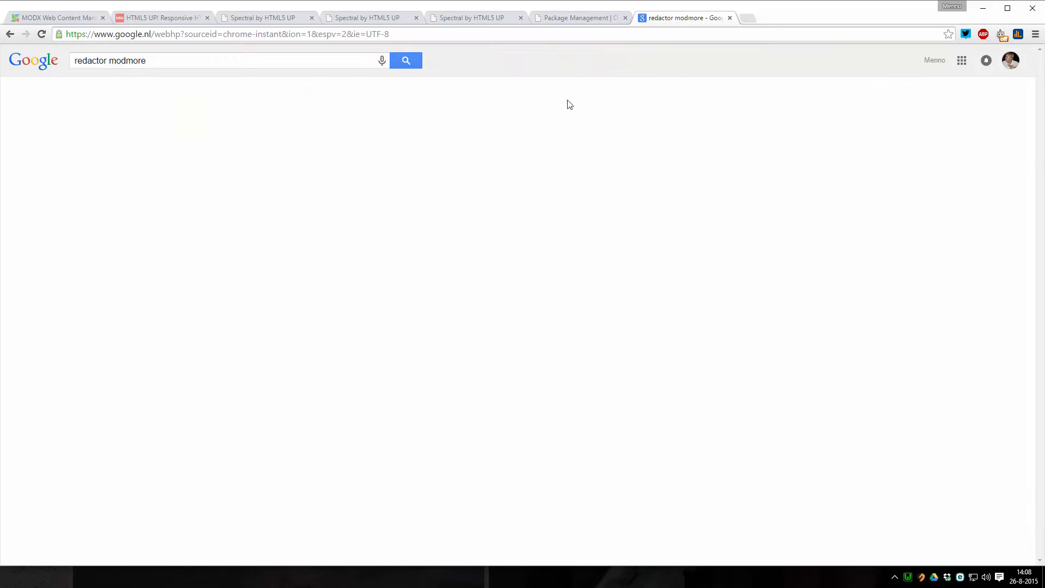
click(131, 144)
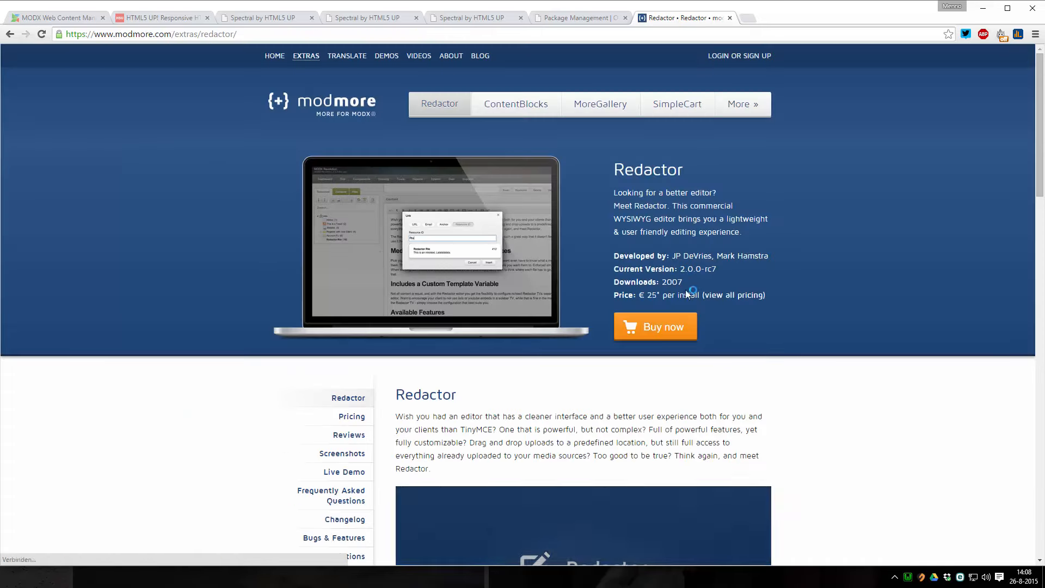
scroll(643, 226, down, 3)
scroll(526, 307, up, 3)
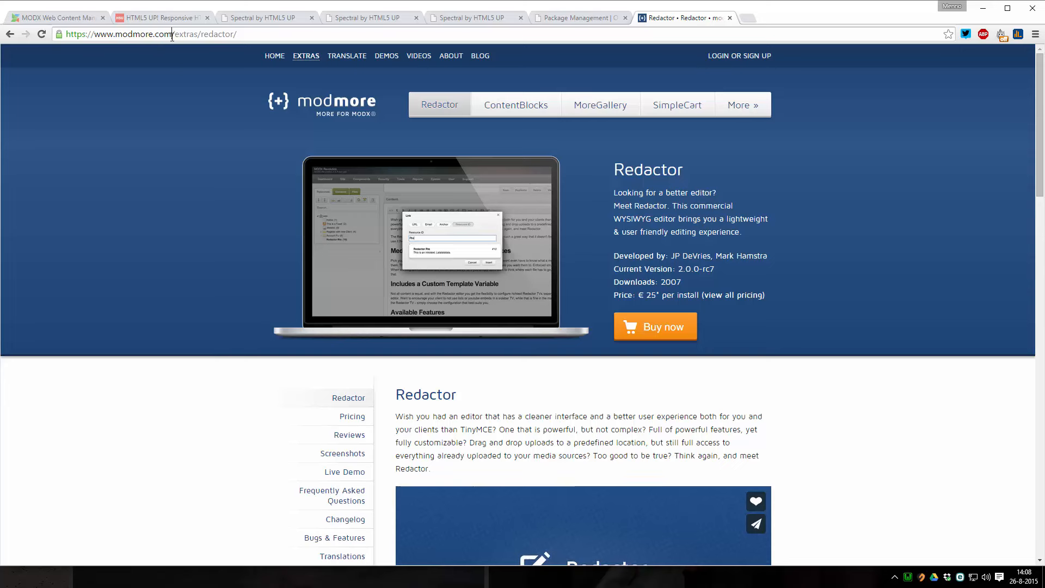
drag(172, 35, 242, 32)
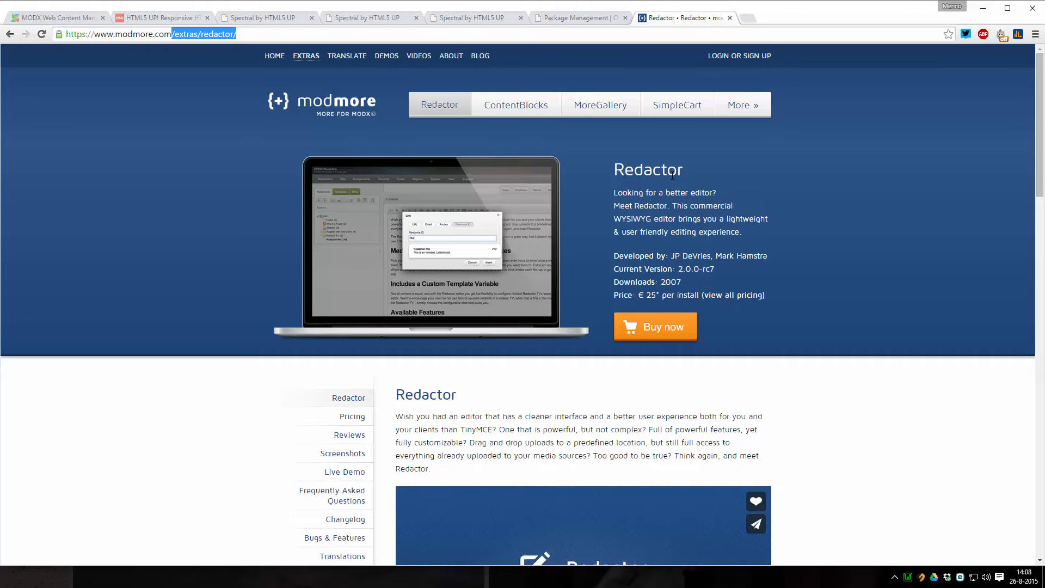
scroll(688, 177, down, 5)
scroll(689, 178, up, 5)
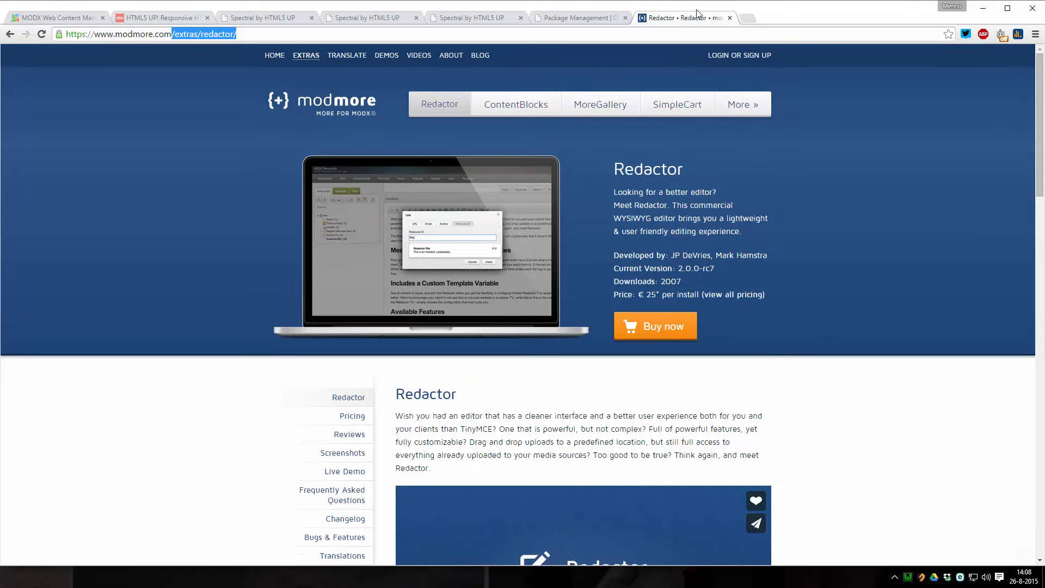
Close the Redactor product page, return to the MODX package list and install the downloaded TinyMCE Rich Text Editor
click(729, 18)
click(235, 136)
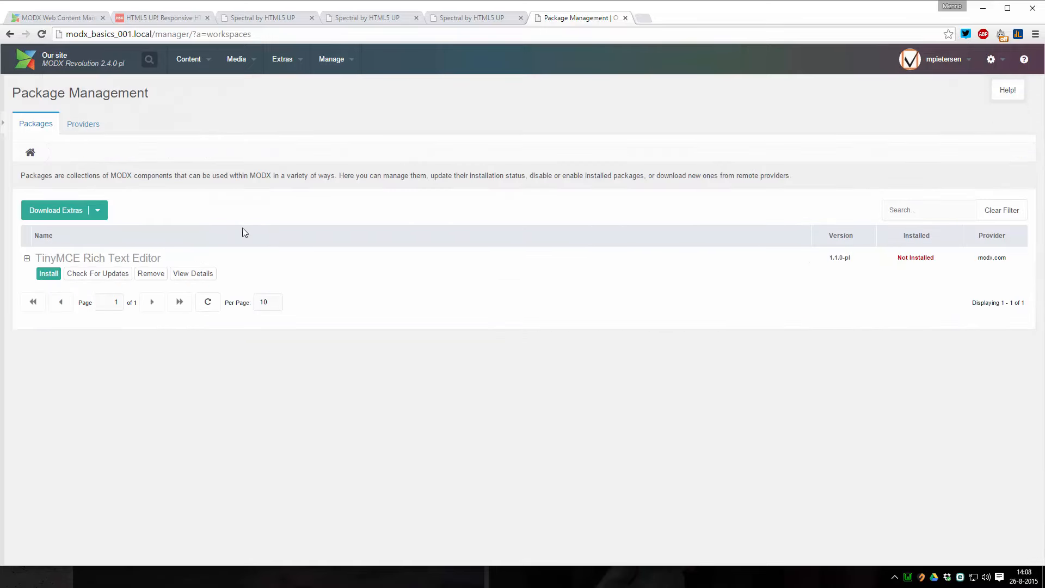
click(47, 274)
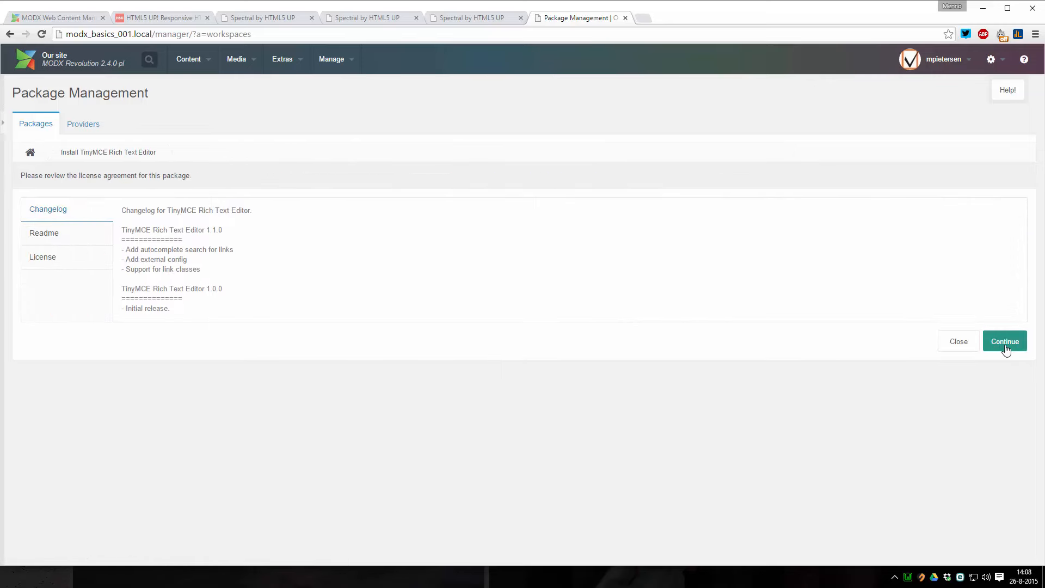
click(1006, 346)
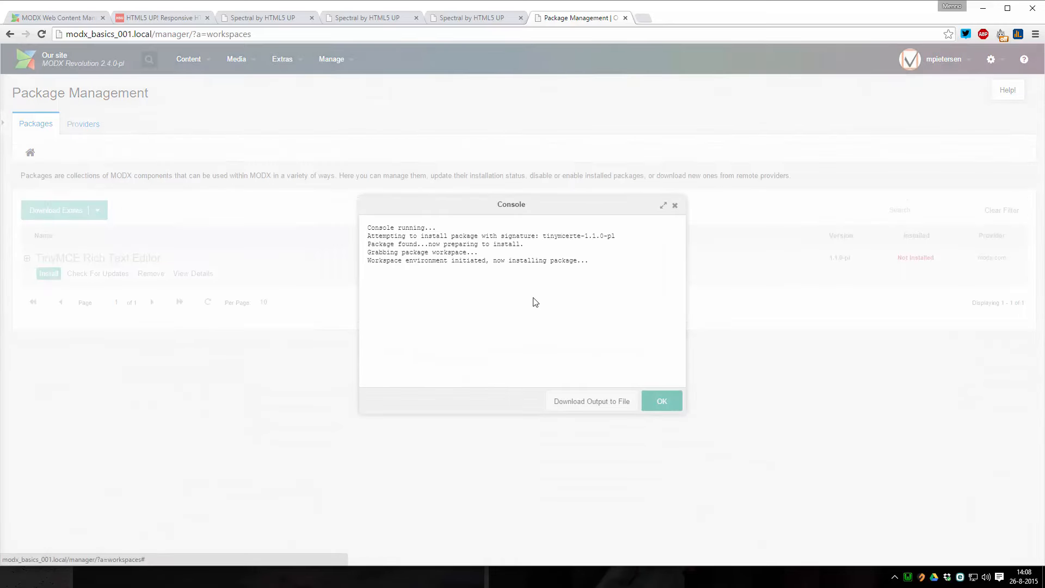
click(662, 401)
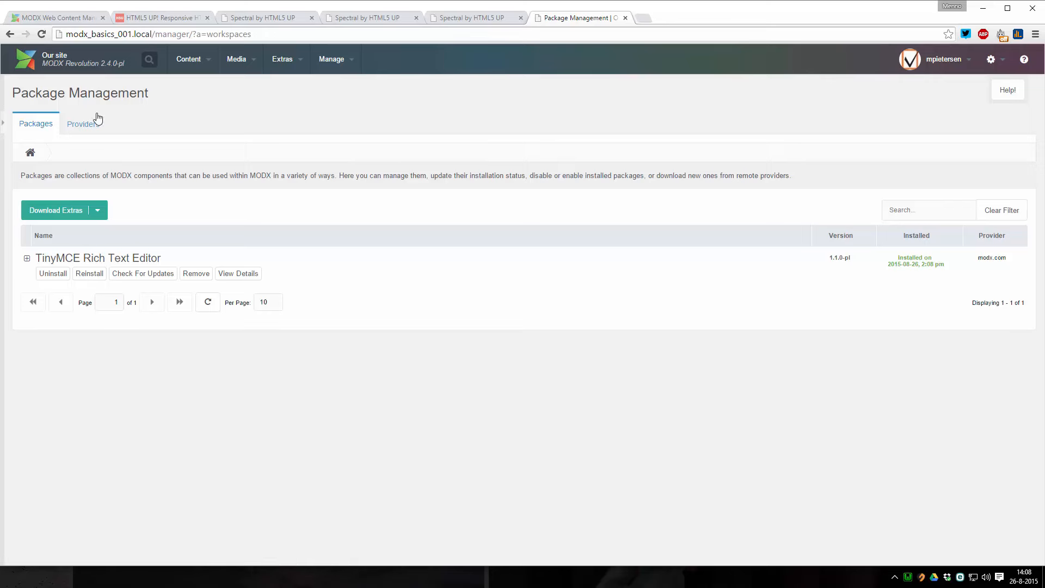
Return to the manager dashboard and examine the content of "Our page" and of Home in the rich text editor
click(22, 63)
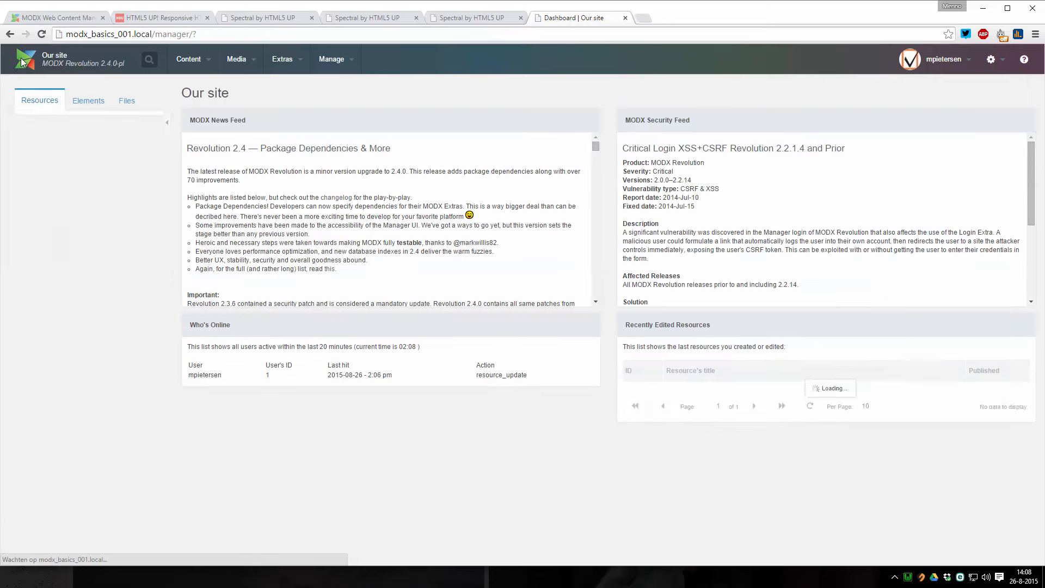
click(54, 174)
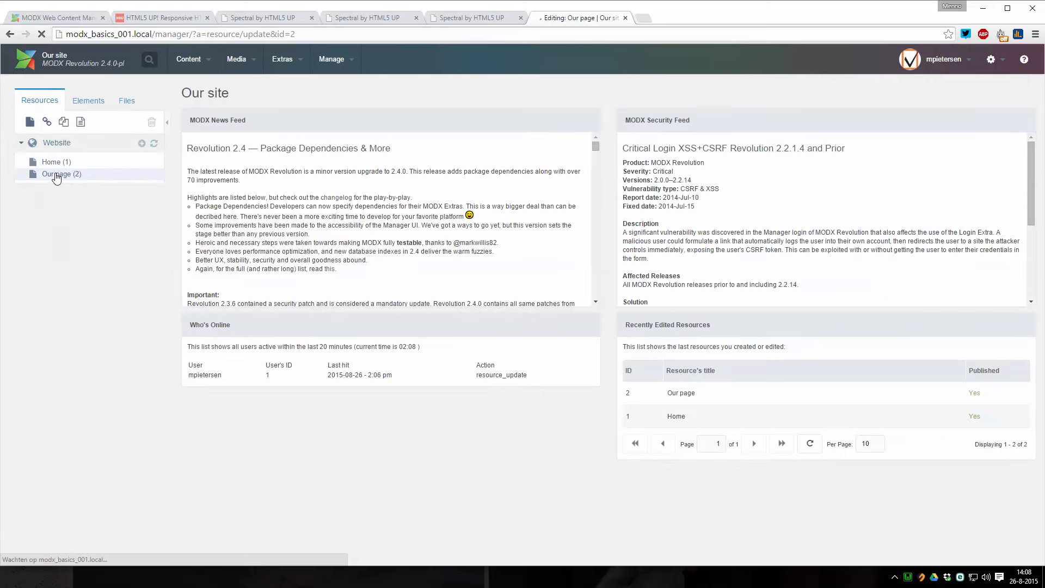
scroll(440, 301, down, 2)
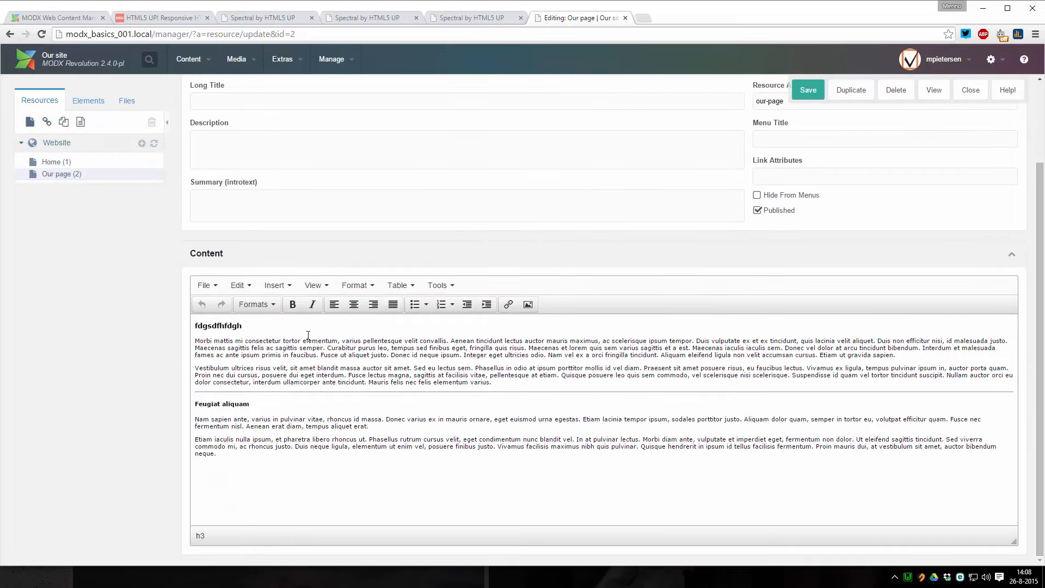
drag(285, 446, 201, 368)
click(223, 345)
scroll(419, 377, up, 2)
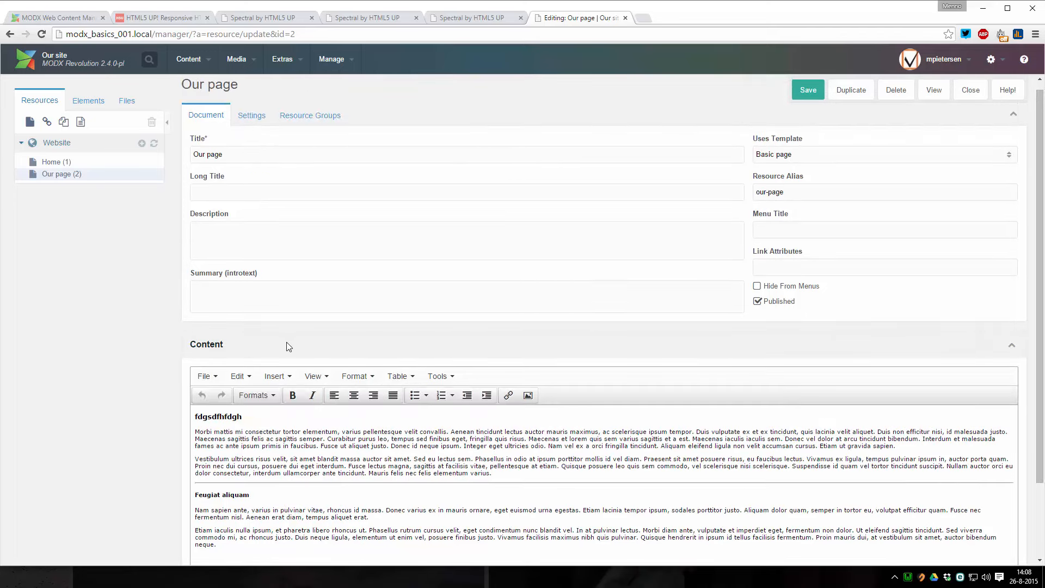
click(51, 163)
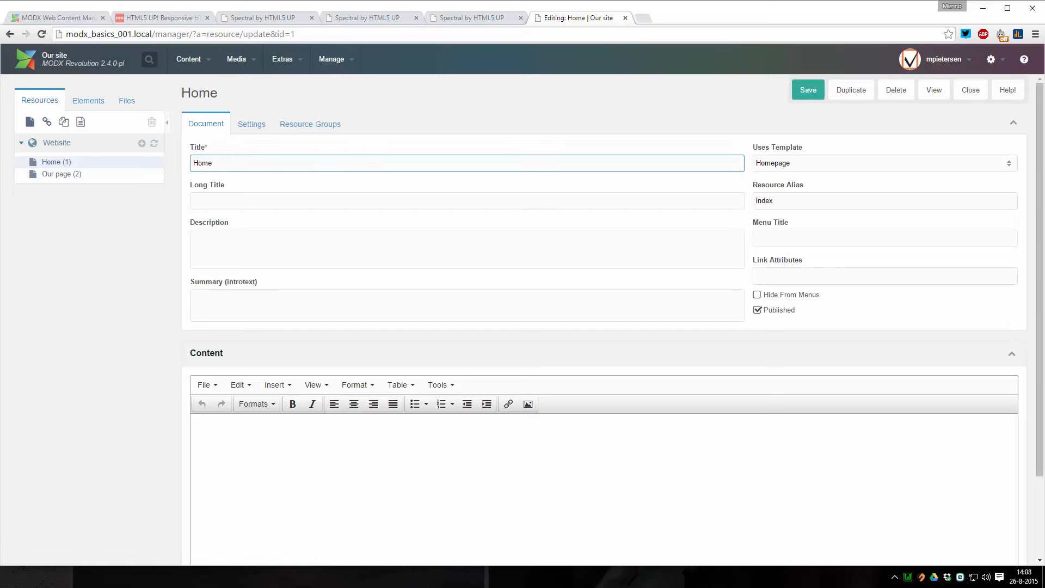
Switch to Sublime Text, open Homepage.html from the our-site templates folder and look through its sections
key(alt+Tab)
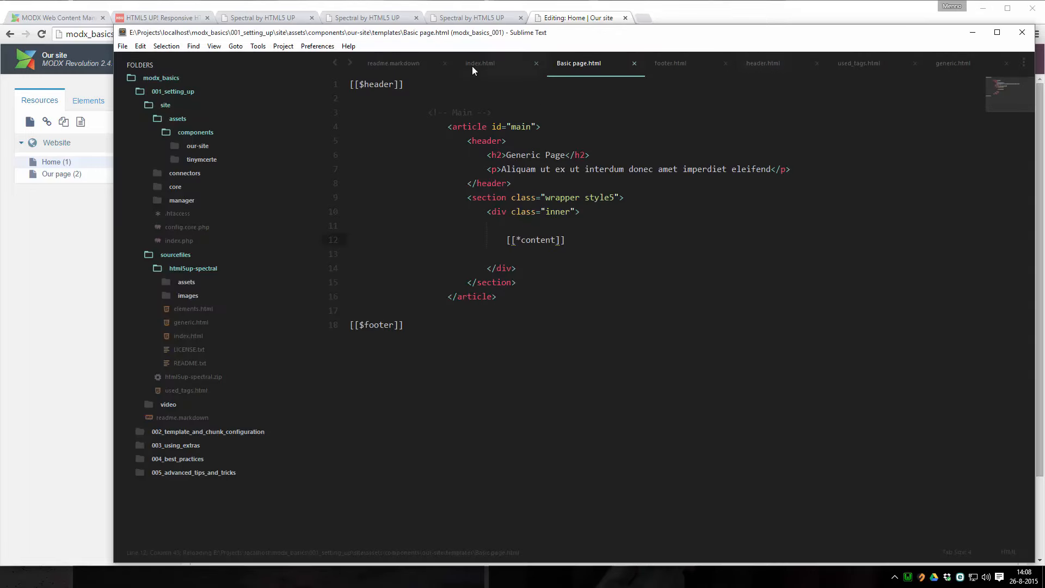
click(168, 133)
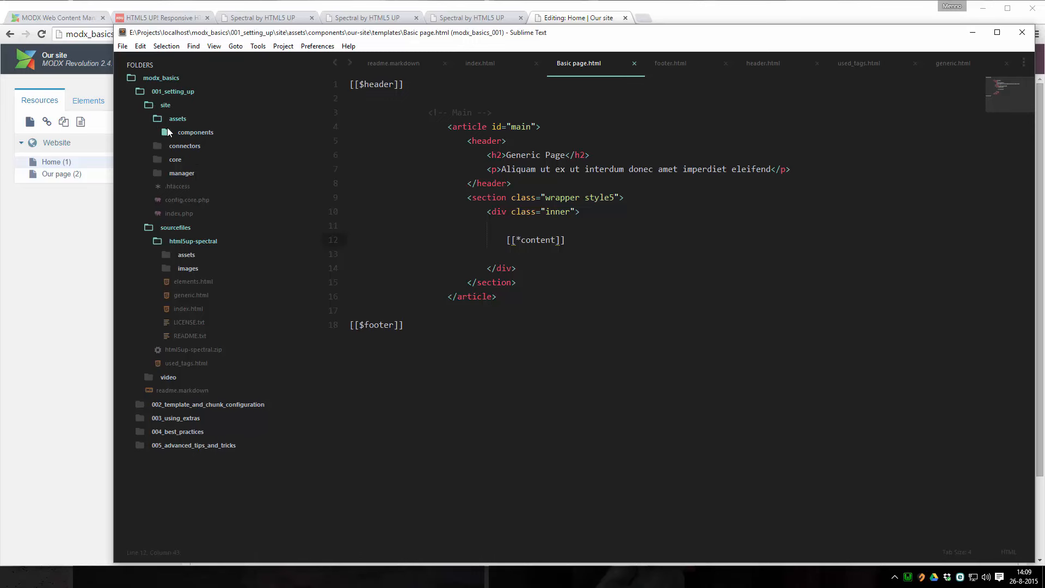
click(190, 147)
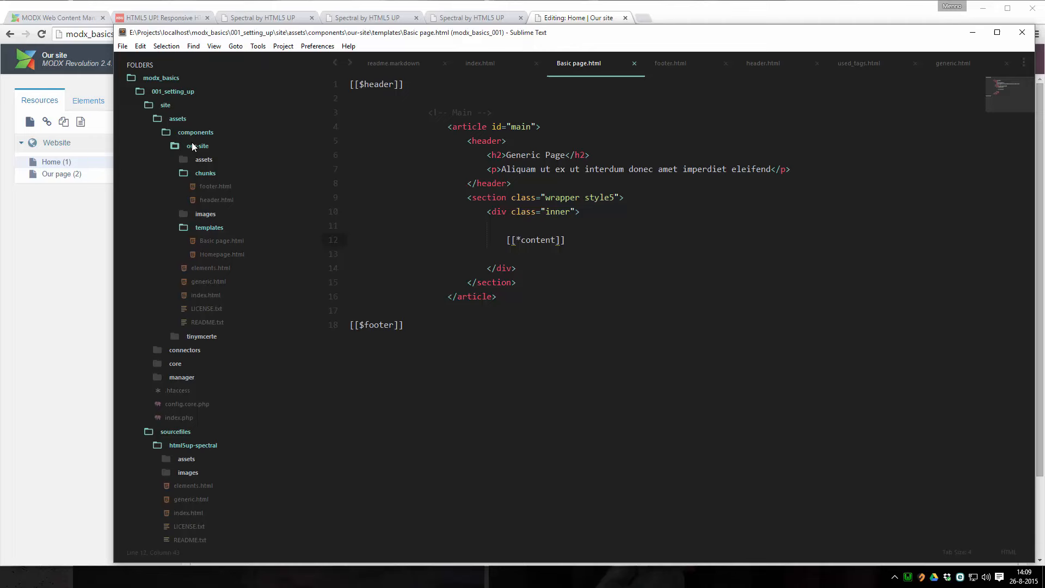
click(216, 173)
click(217, 227)
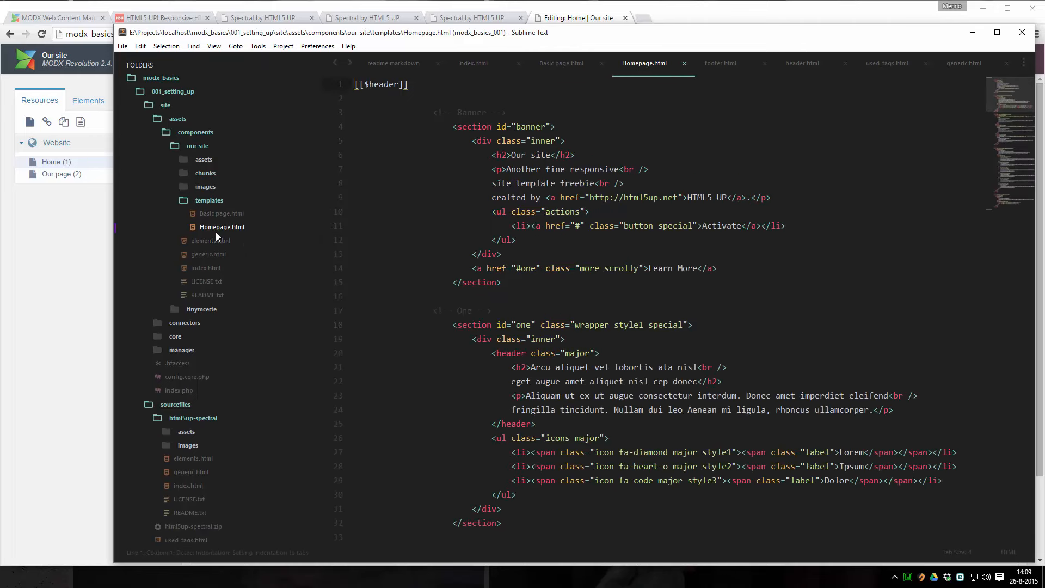
scroll(669, 290, down, 4)
scroll(670, 289, down, 2)
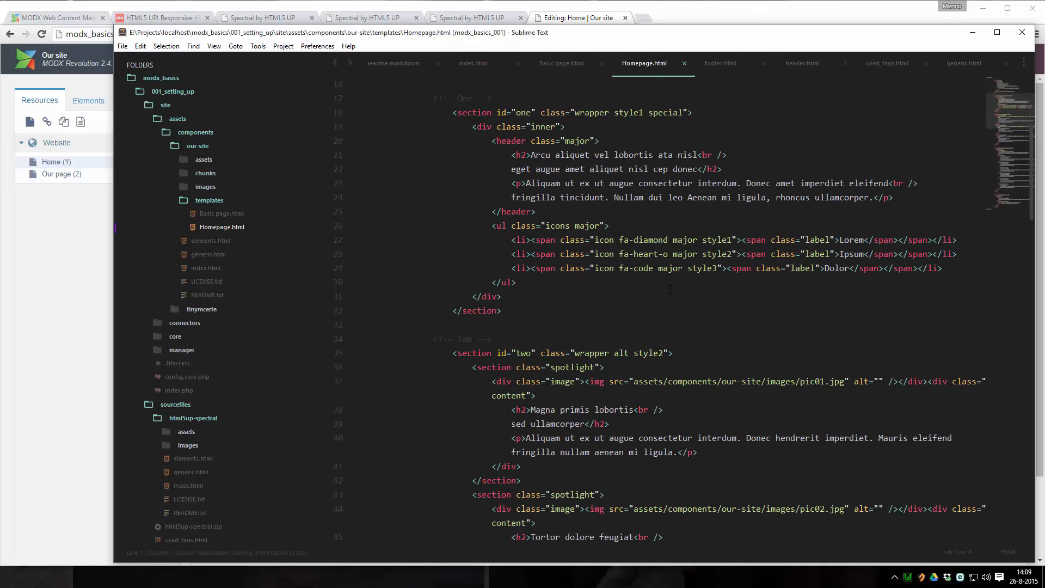
scroll(670, 290, down, 5)
scroll(670, 288, down, 2)
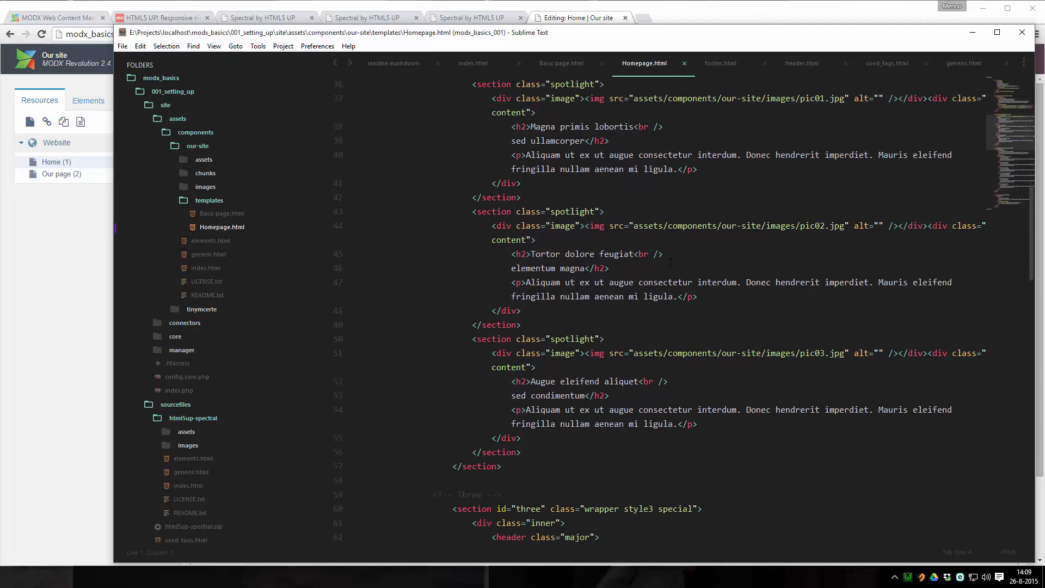
Switch to the browser, close the "Our page" preview and examine the homepage preview's sections for text suited to editable content
click(482, 19)
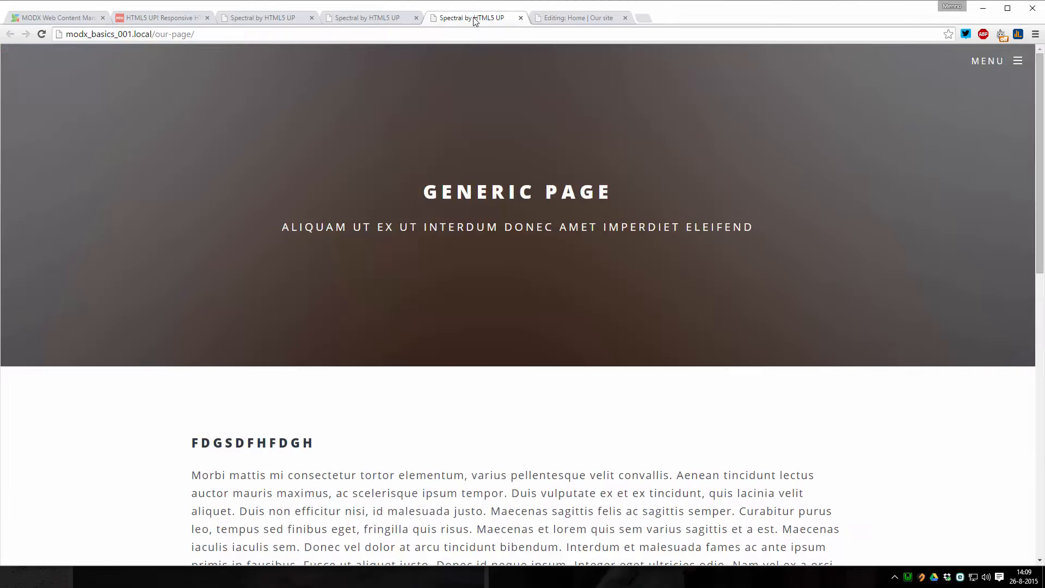
click(370, 18)
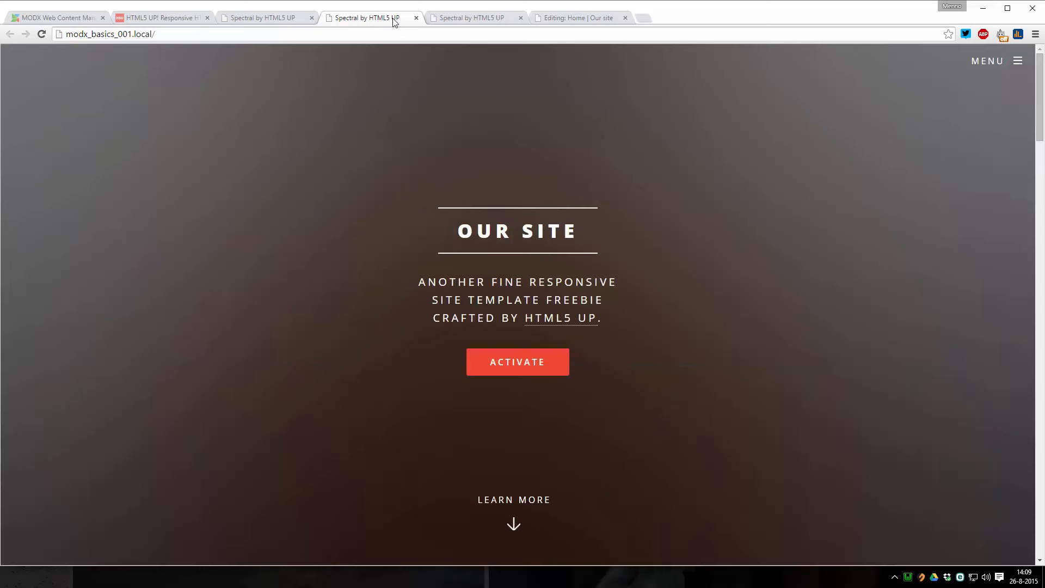
click(521, 18)
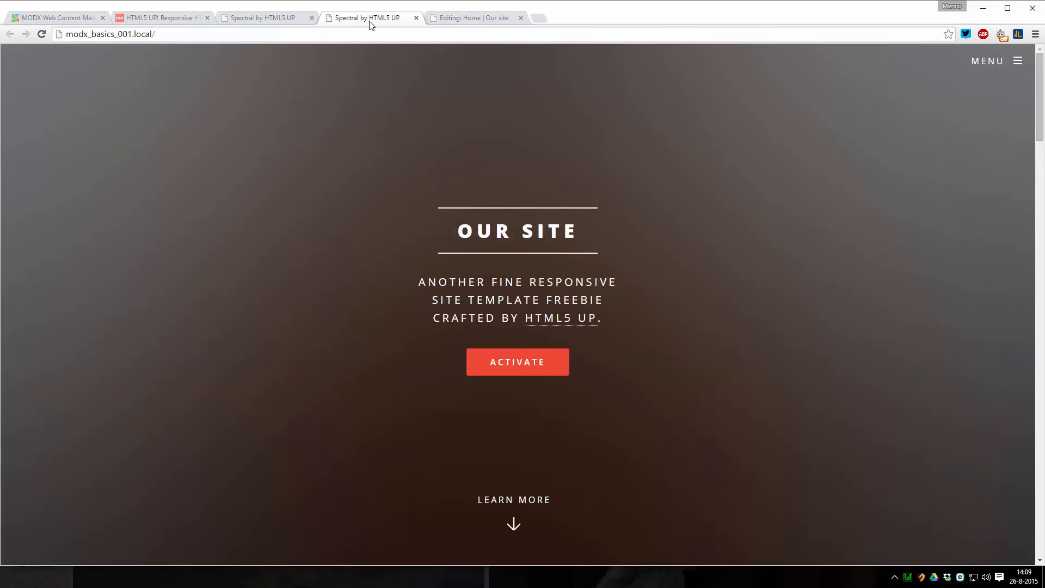
scroll(361, 143, down, 10)
scroll(350, 155, down, 13)
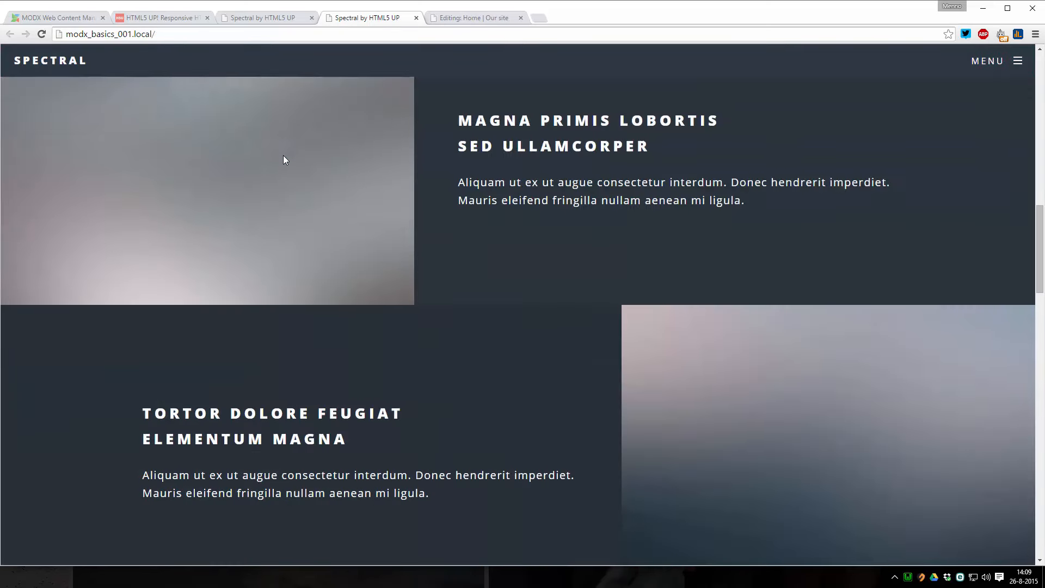
scroll(486, 308, down, 20)
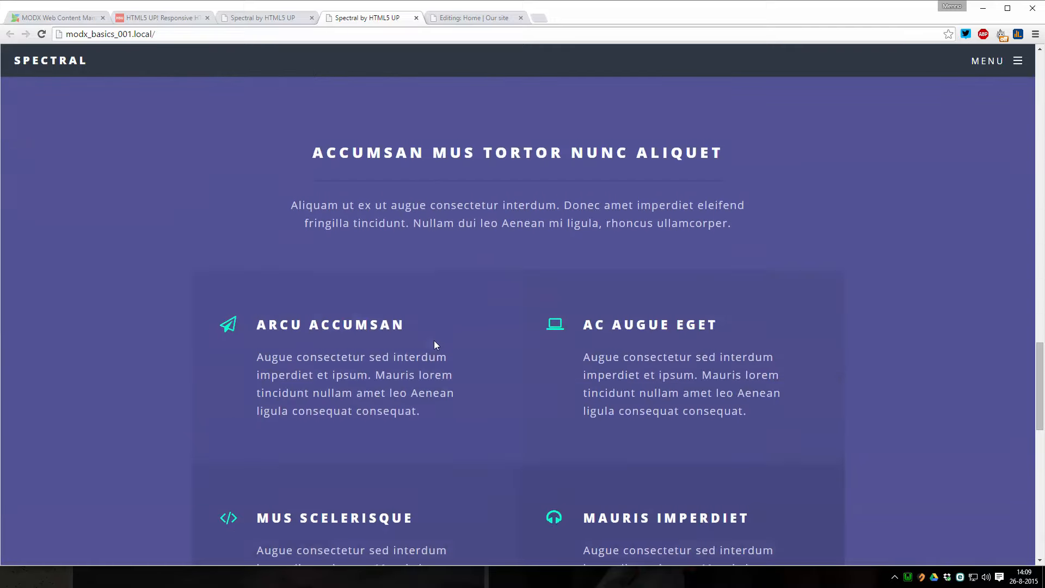
scroll(384, 305, up, 20)
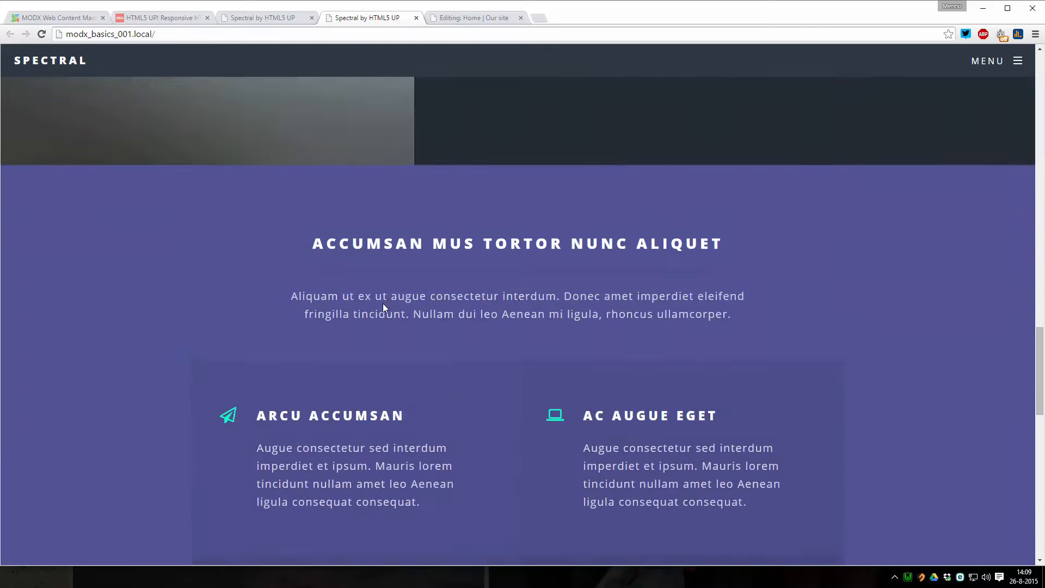
scroll(383, 303, up, 7)
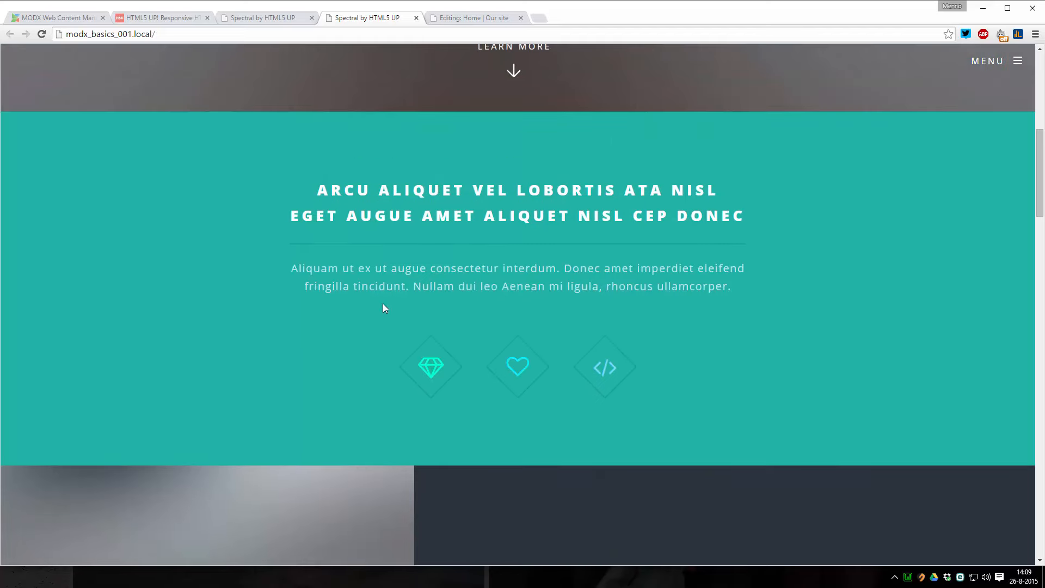
scroll(345, 336, up, 3)
drag(346, 338, 758, 472)
click(429, 387)
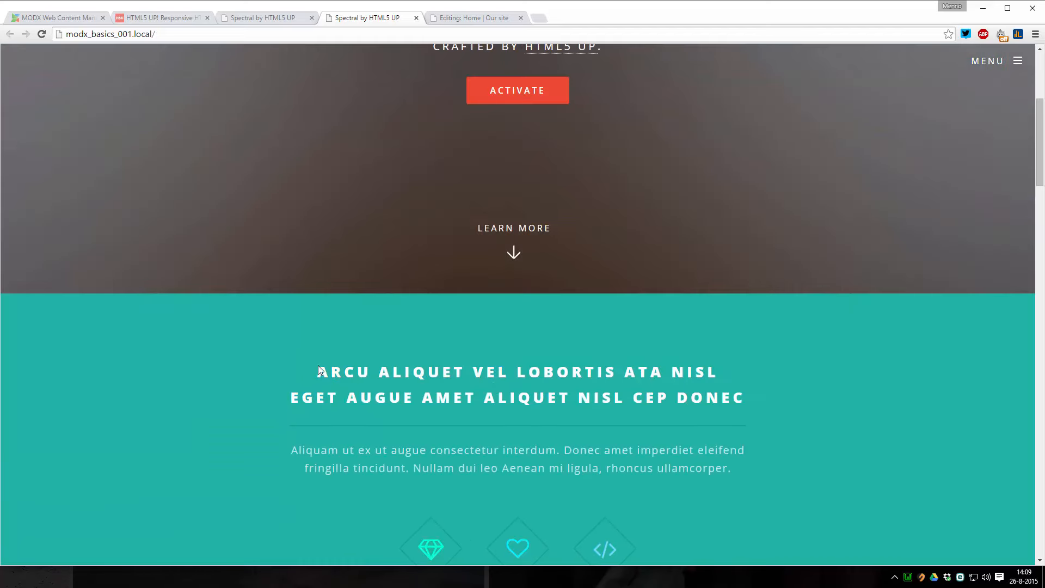
scroll(305, 310, down, 2)
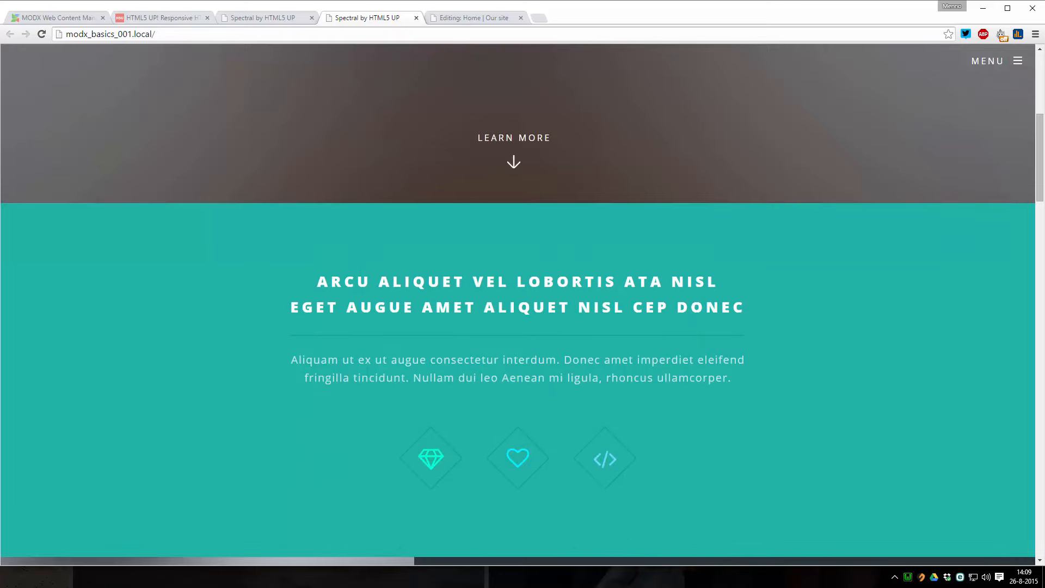
In Homepage.html, cut the heading and paragraph from the section "one" header, put [[*content]] in their place and save the file
key(alt+Tab)
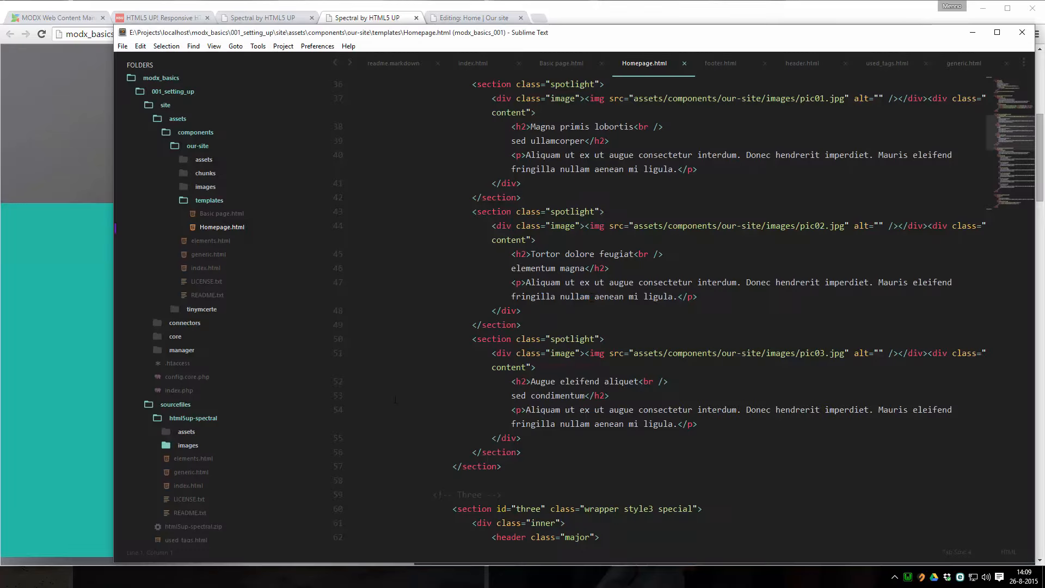
scroll(600, 289, up, 8)
scroll(600, 290, up, 2)
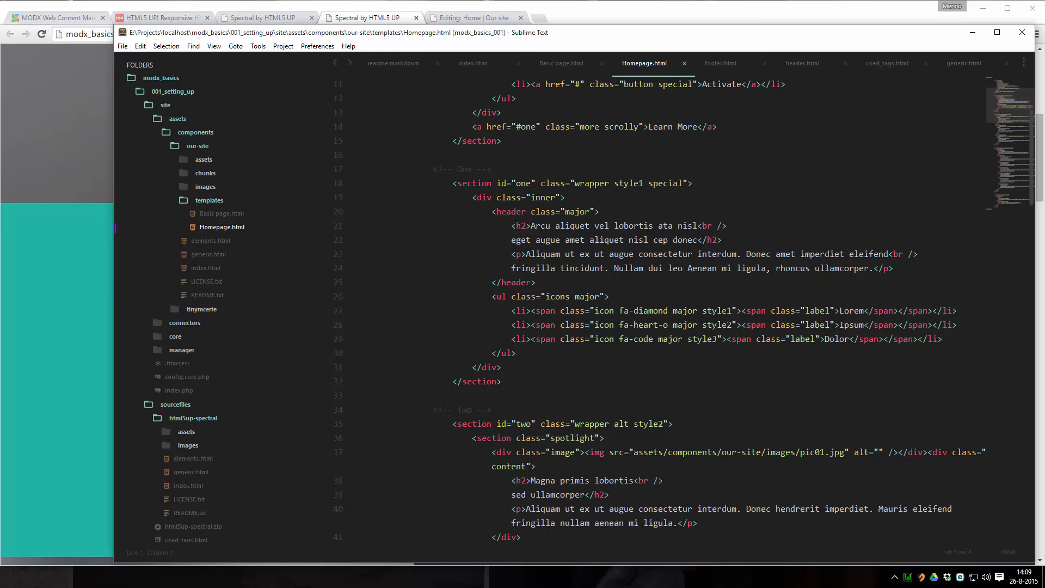
drag(511, 226, 903, 266)
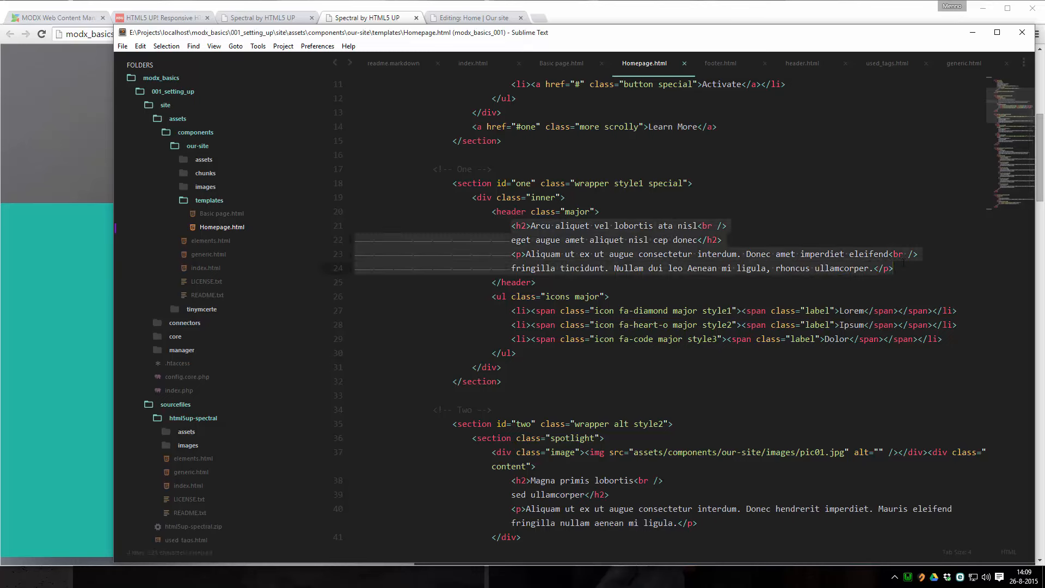
click(531, 226)
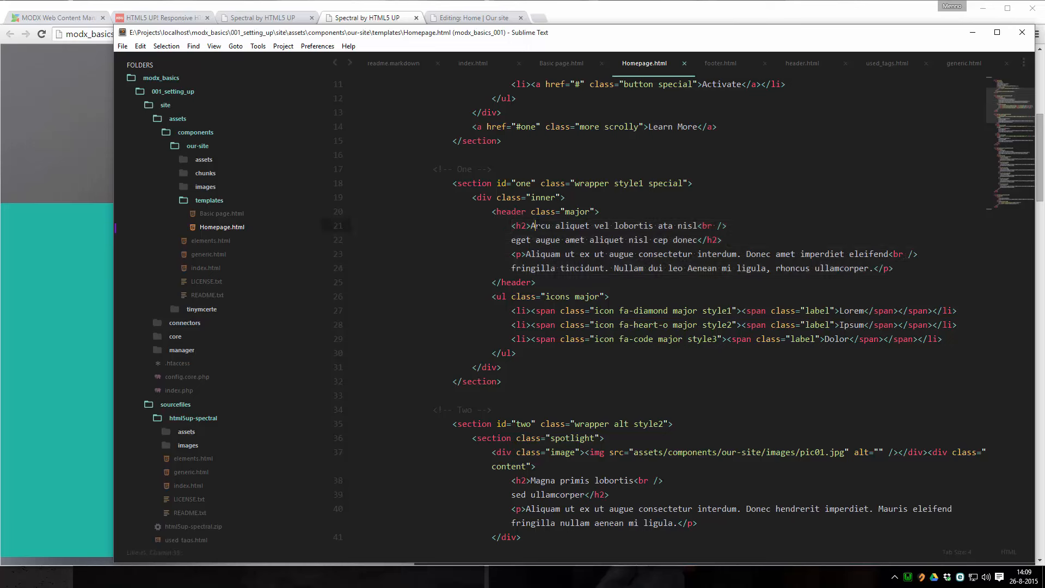
drag(511, 225, 906, 268)
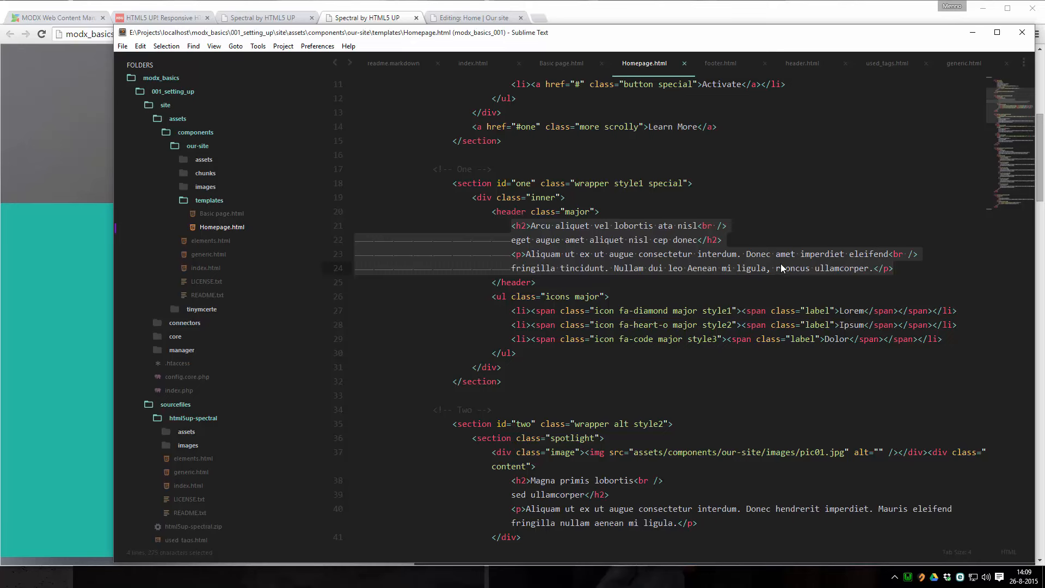
key(ctrl+x)
text([[)
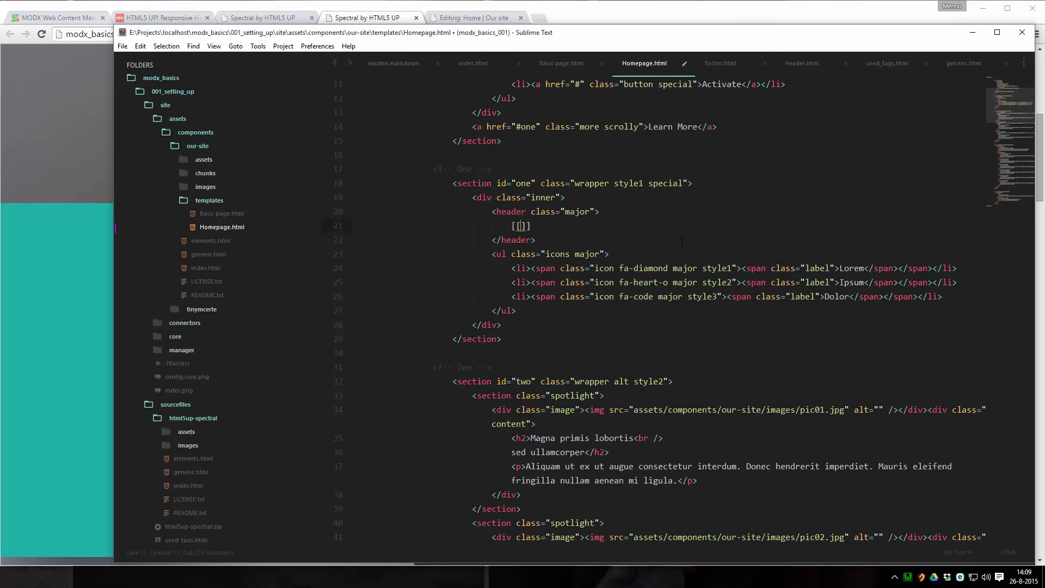
text(*content)
key(ctrl+s)
Try to paste the cut heading and paragraph HTML into the Home resource's content and remove the opening h2 tag
click(472, 18)
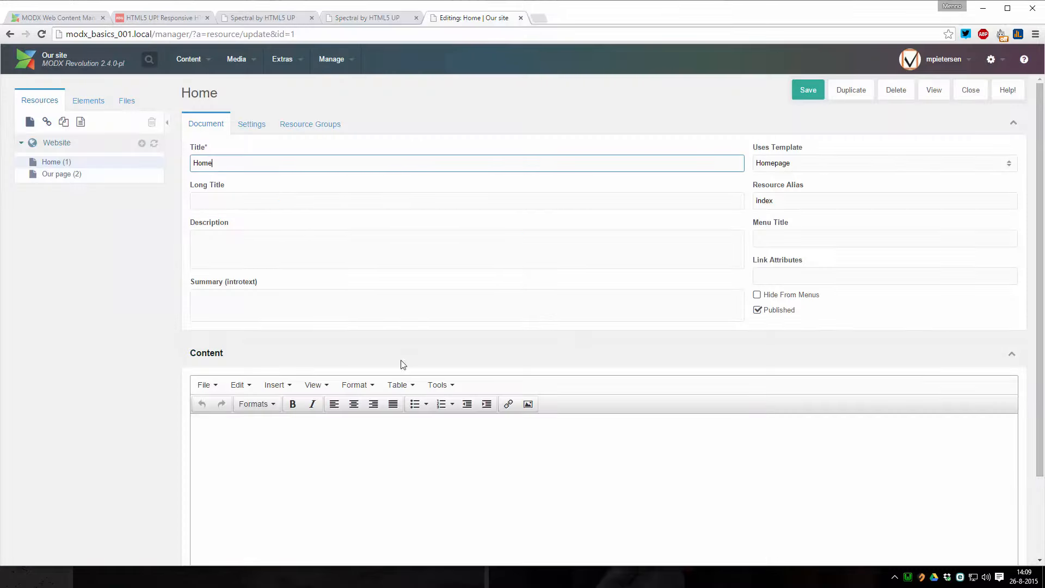
click(287, 443)
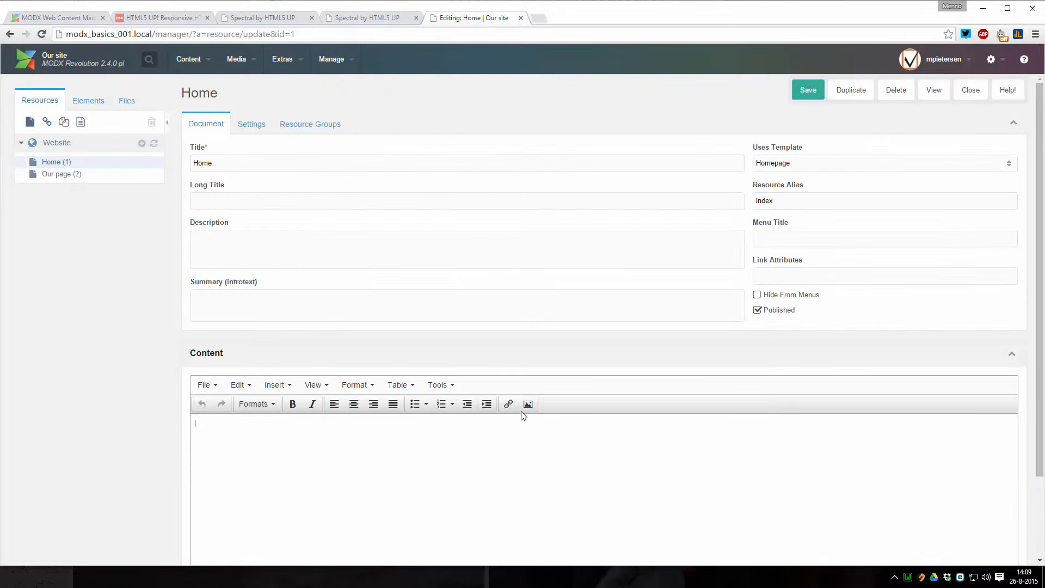
key(ctrl+v)
drag(213, 425, 185, 424)
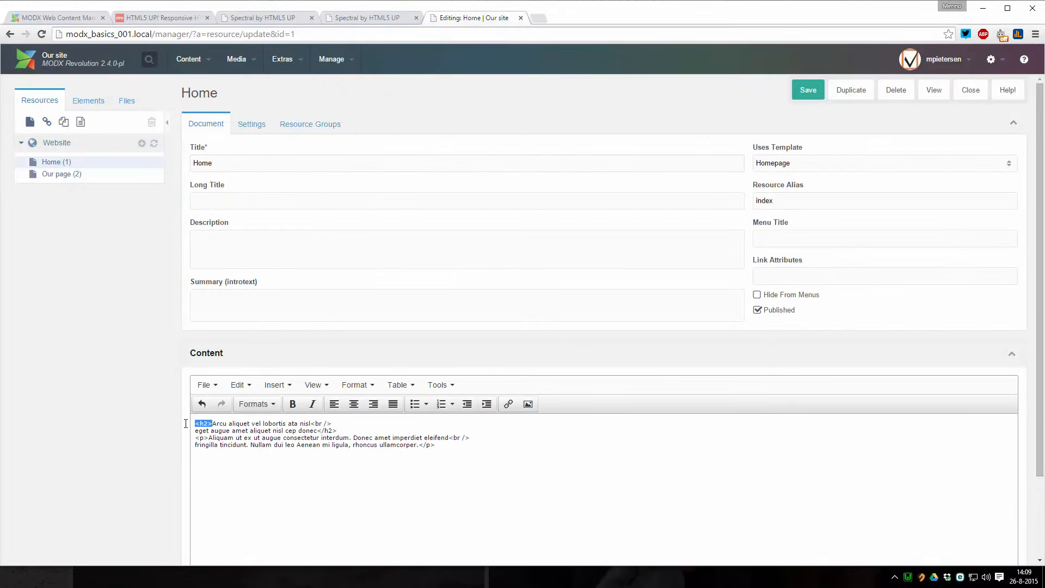
key(Delete)
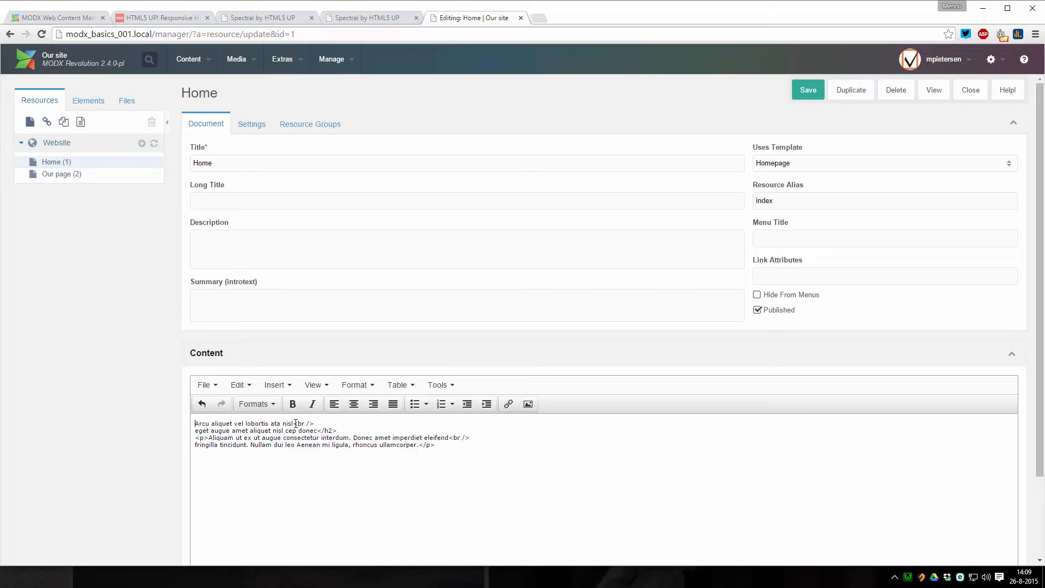
key(ctrl+z)
key(ctrl+z)
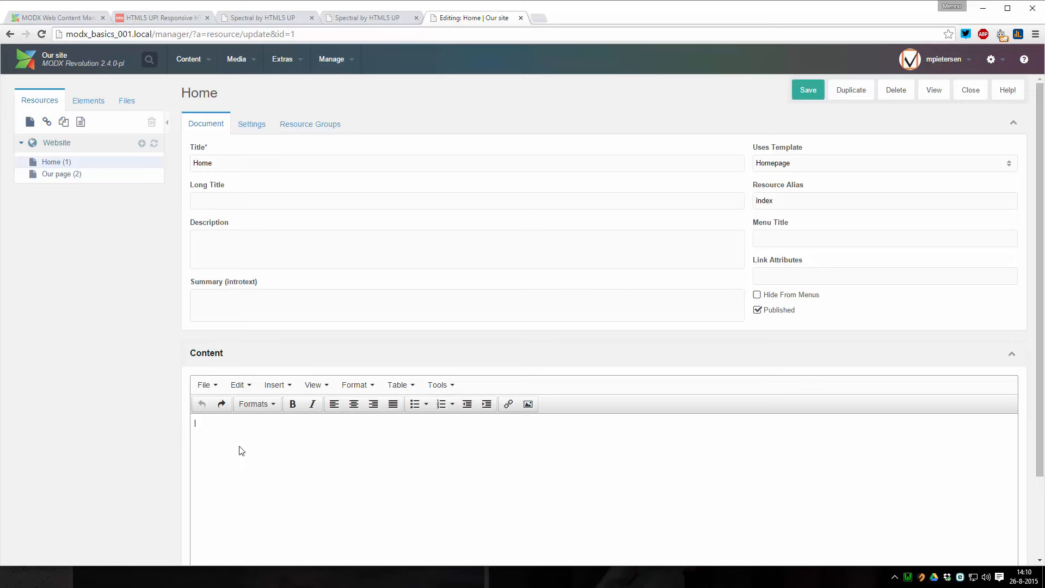
Insert the cut heading and paragraph HTML into the Home resource's content through the rich text editor's source code view
click(238, 386)
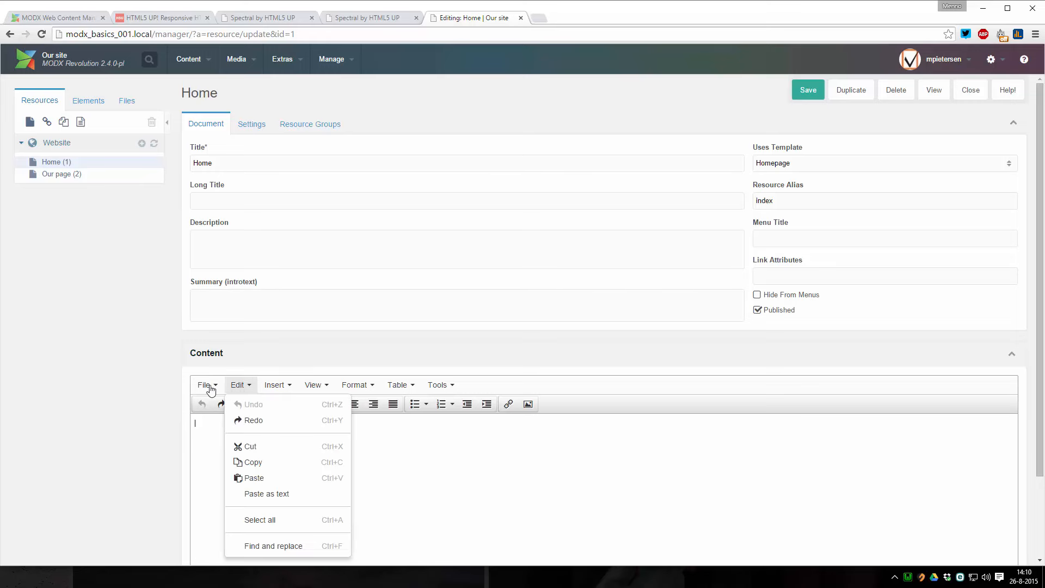
mouse_move(288, 390)
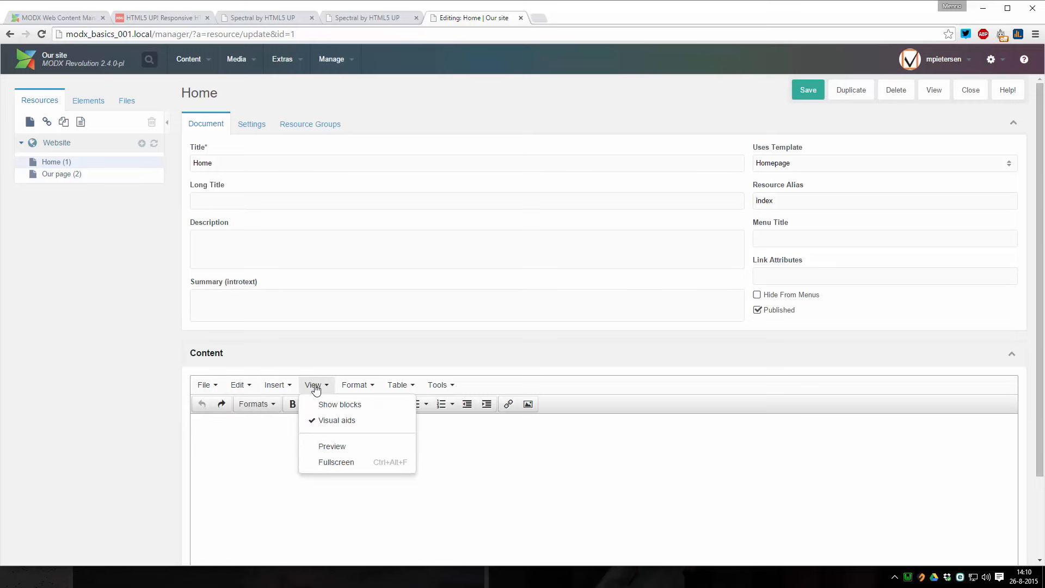
mouse_move(348, 390)
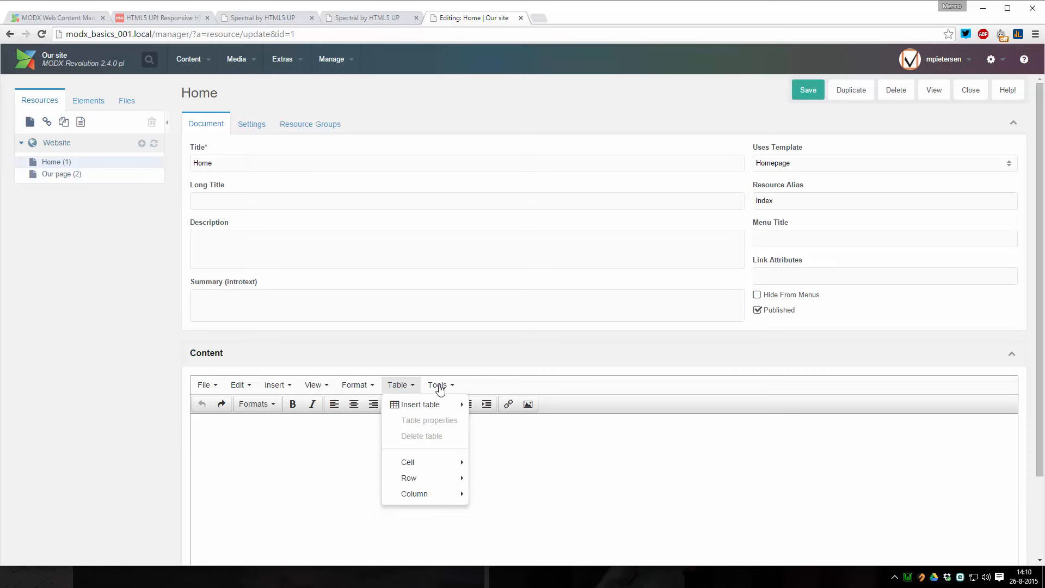
mouse_move(440, 387)
click(447, 403)
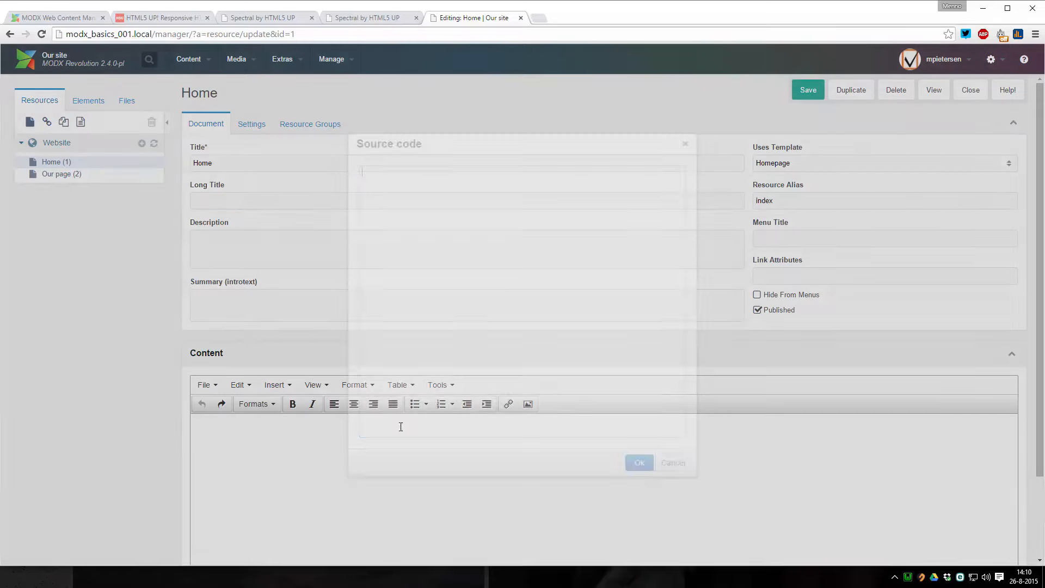
key(ctrl+v)
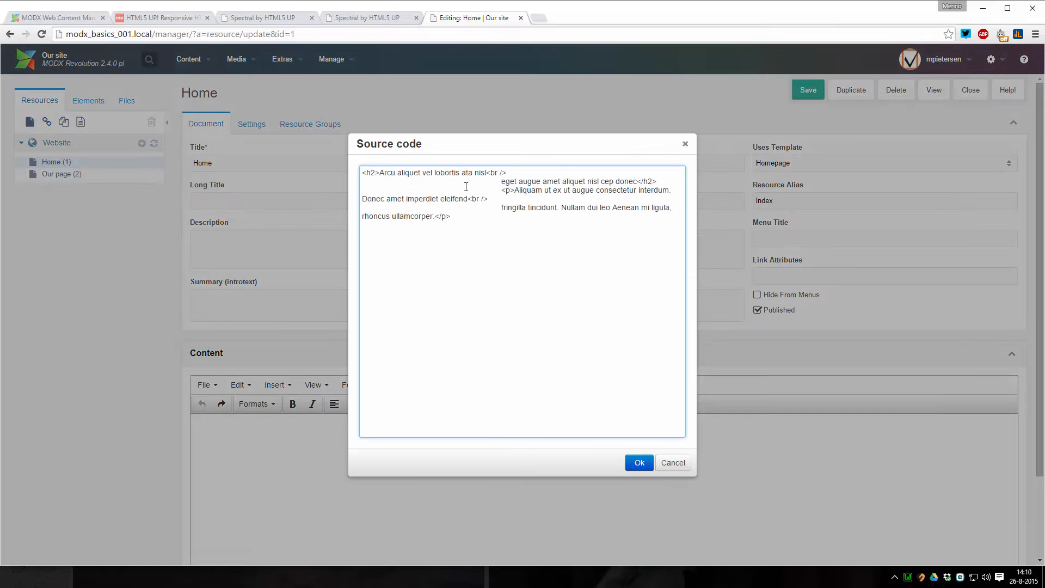
click(638, 462)
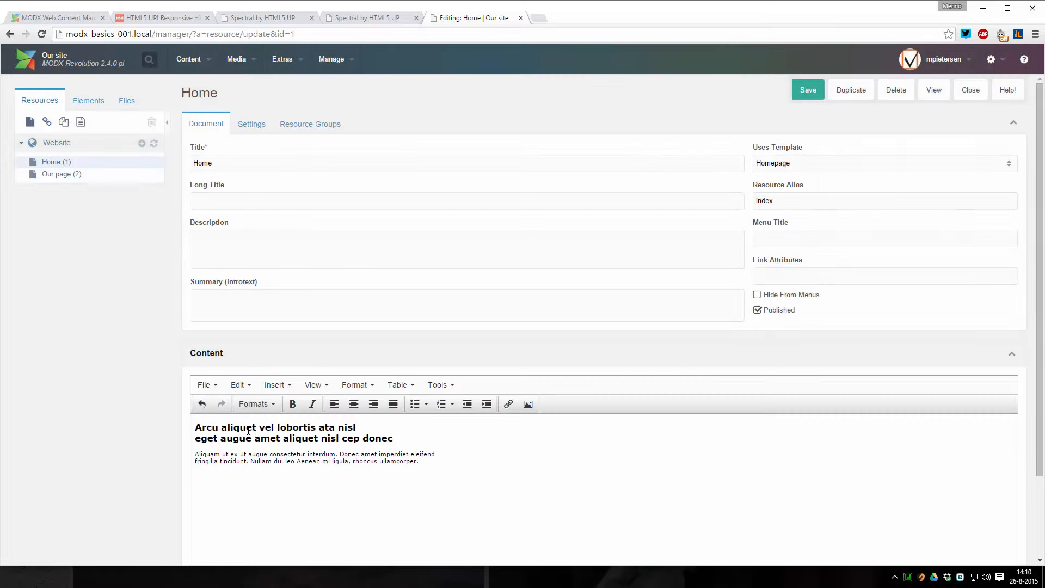
Save the Home resource, clear the site cache and reload the homepage preview to check its teal content section
click(437, 386)
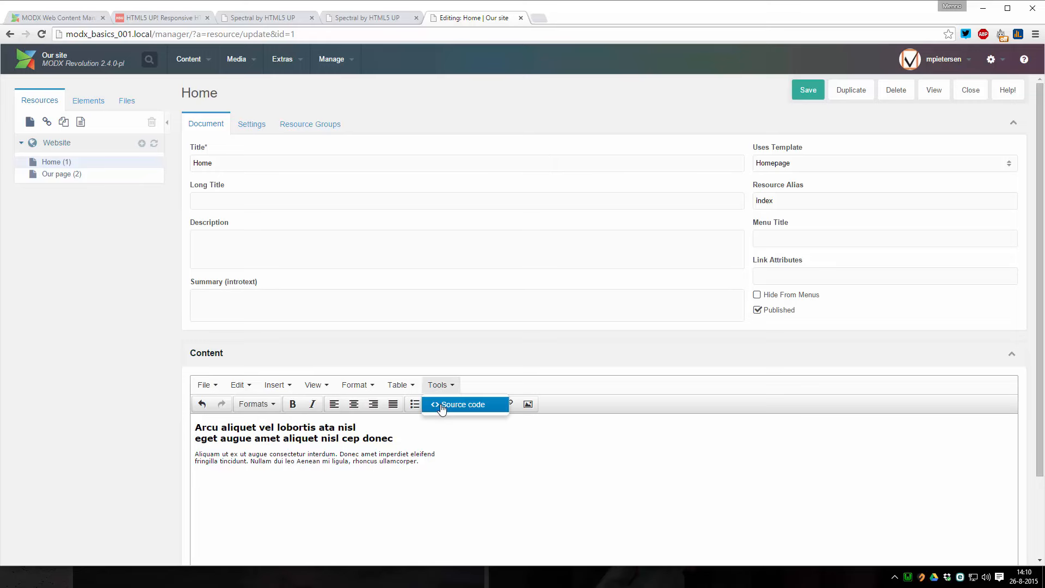
click(807, 92)
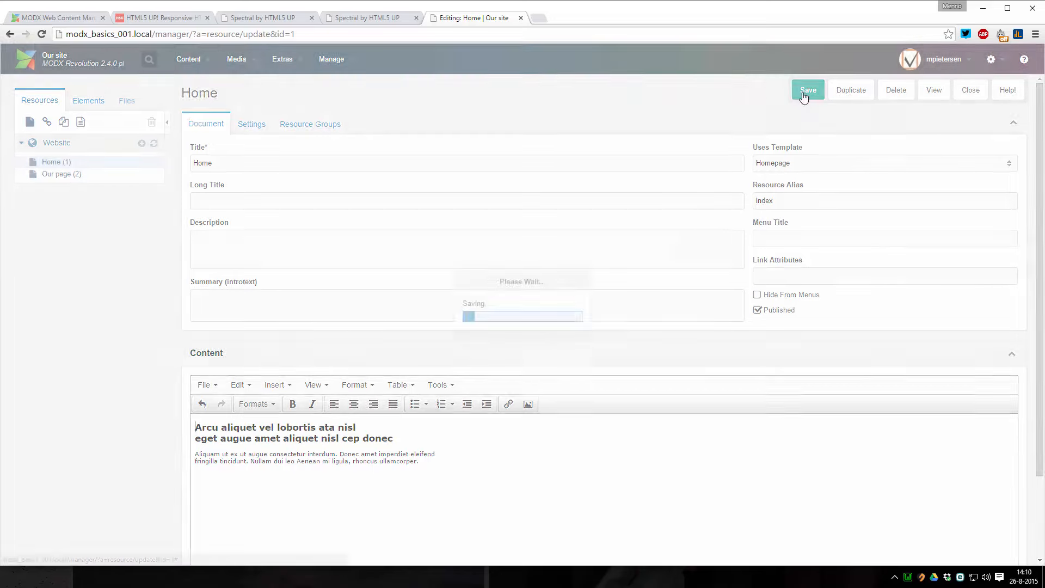
mouse_move(332, 59)
click(348, 112)
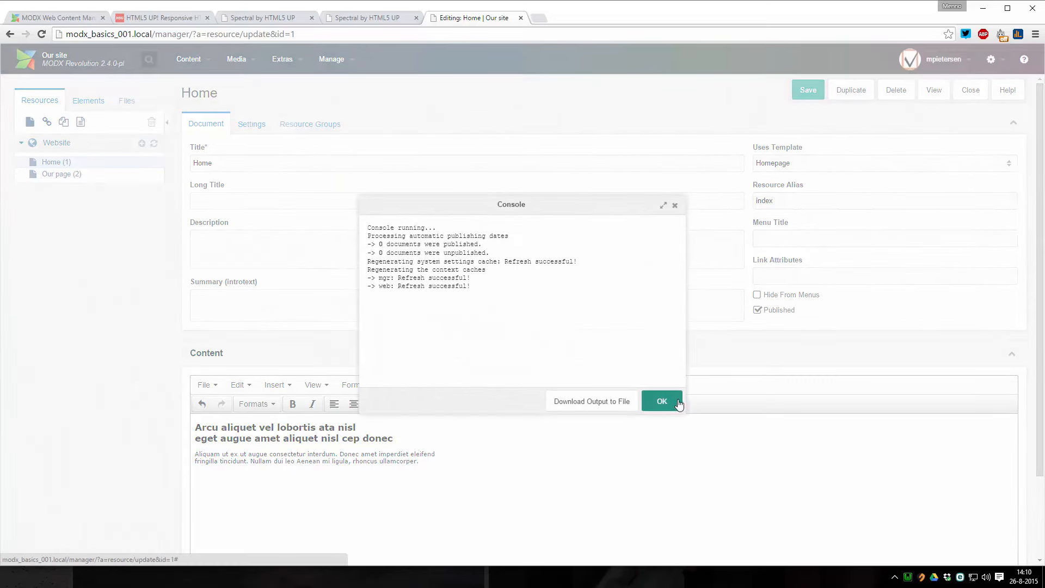
click(662, 401)
click(368, 18)
key(F5)
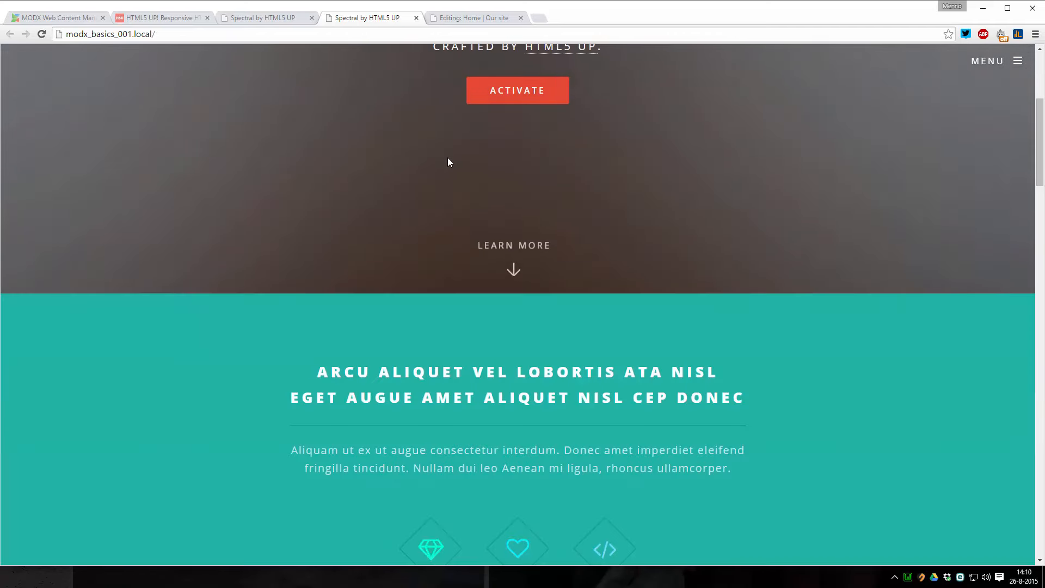
scroll(454, 234, down, 3)
Replace the first line of the heading in the Home content with "dsfsdgl" and save the resource
click(452, 21)
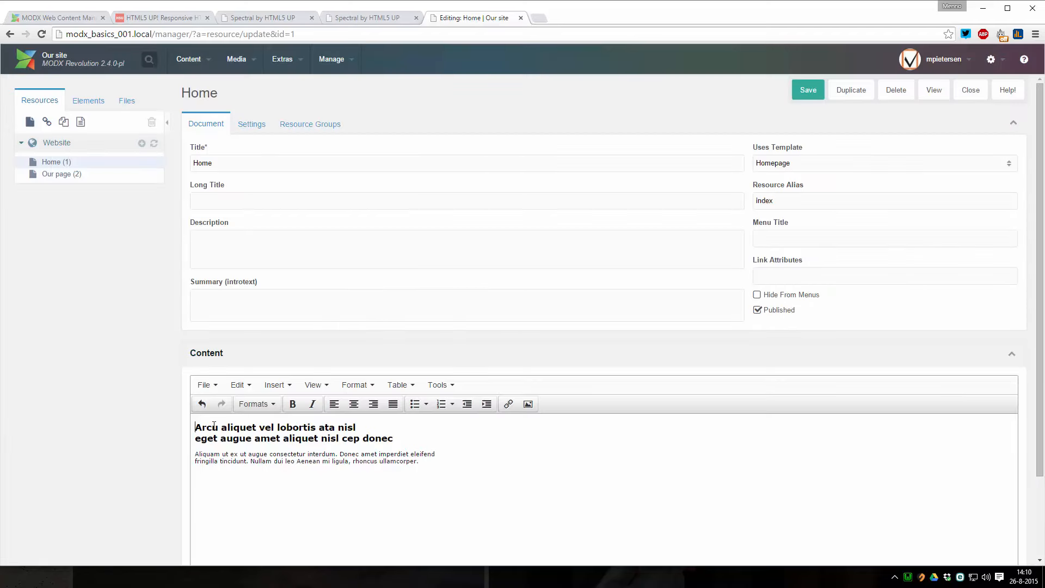
drag(196, 427, 358, 429)
text(dsfsdg)
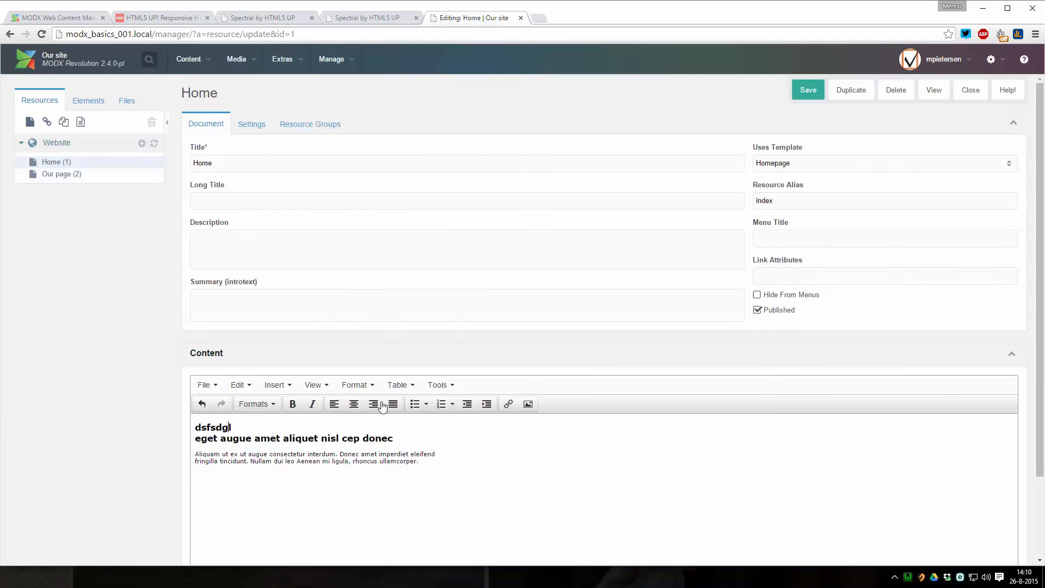
click(808, 89)
Reload the homepage preview and check the edited heading and the banner area
click(379, 19)
key(F5)
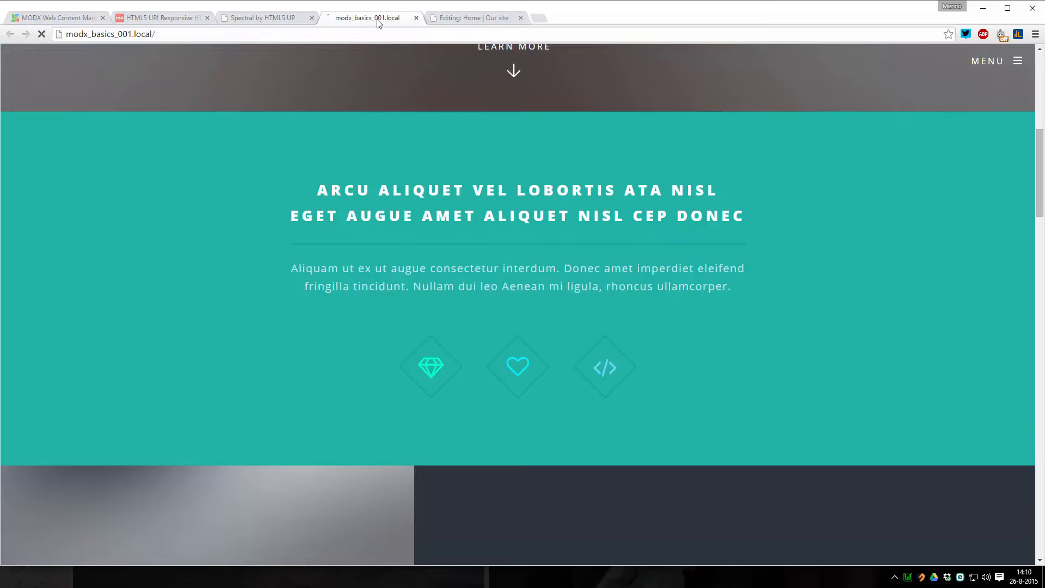
drag(473, 190, 564, 192)
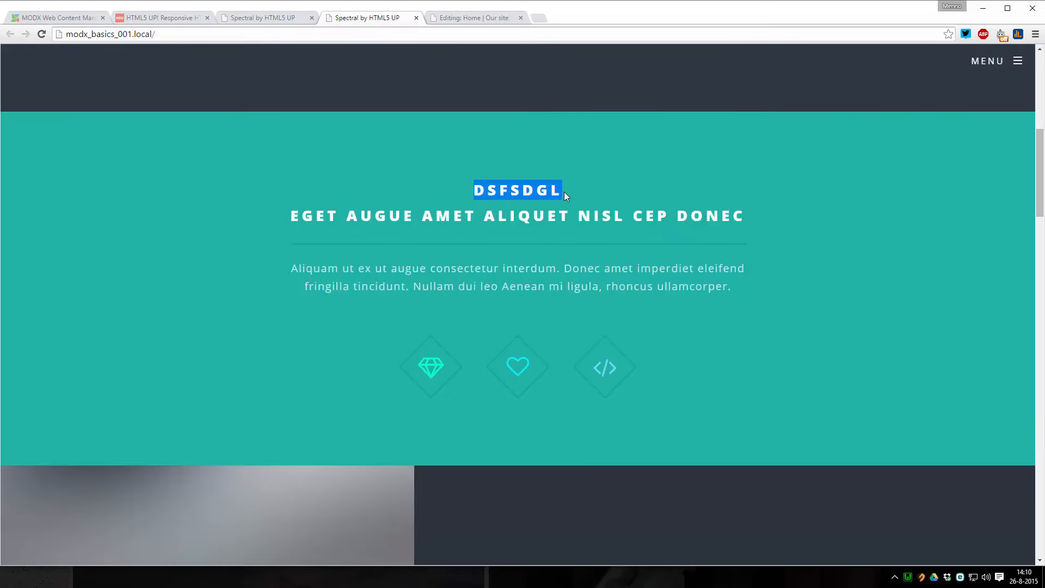
scroll(495, 99, up, 9)
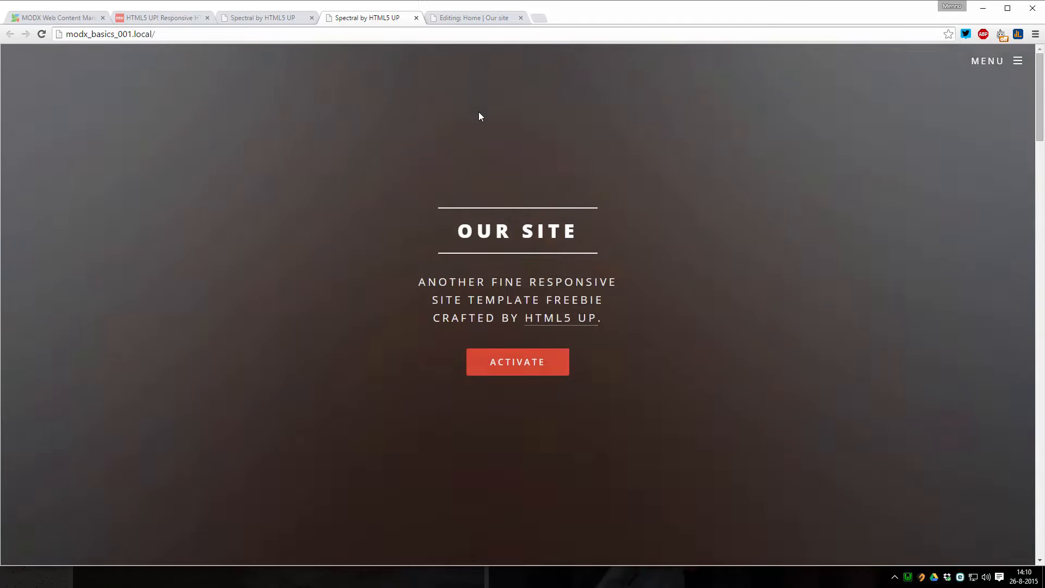
Switch to Sublime Text and examine the banner section's heading, paragraph and links in Homepage.html
click(462, 18)
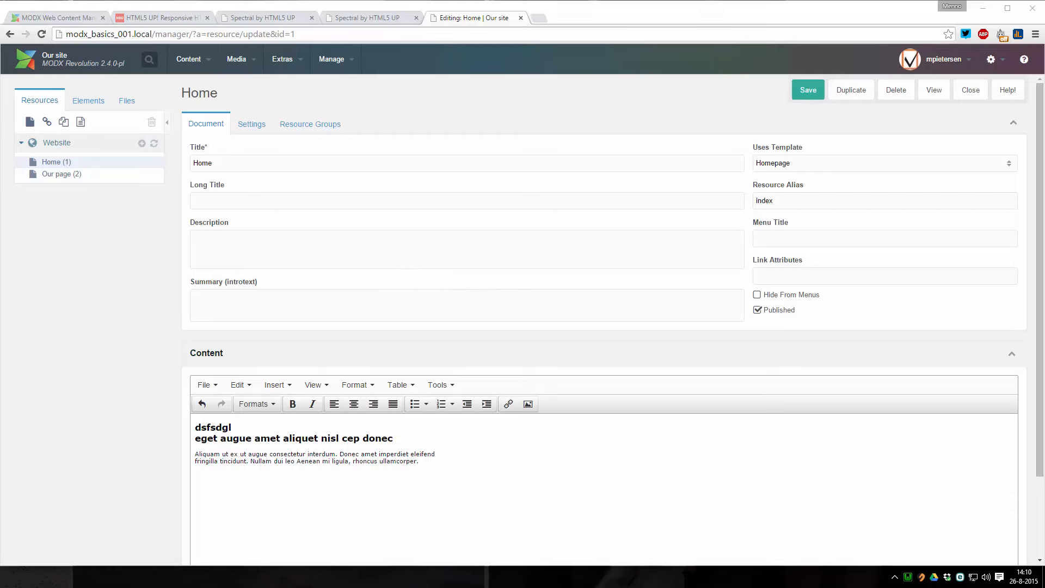
key(alt+Tab)
key(alt+Tab)
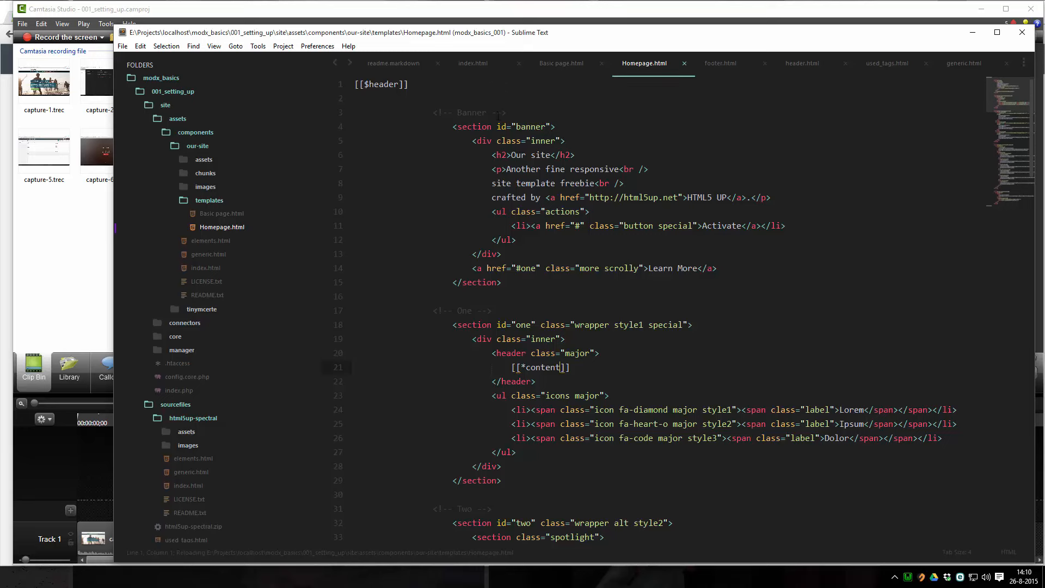
drag(492, 155, 662, 235)
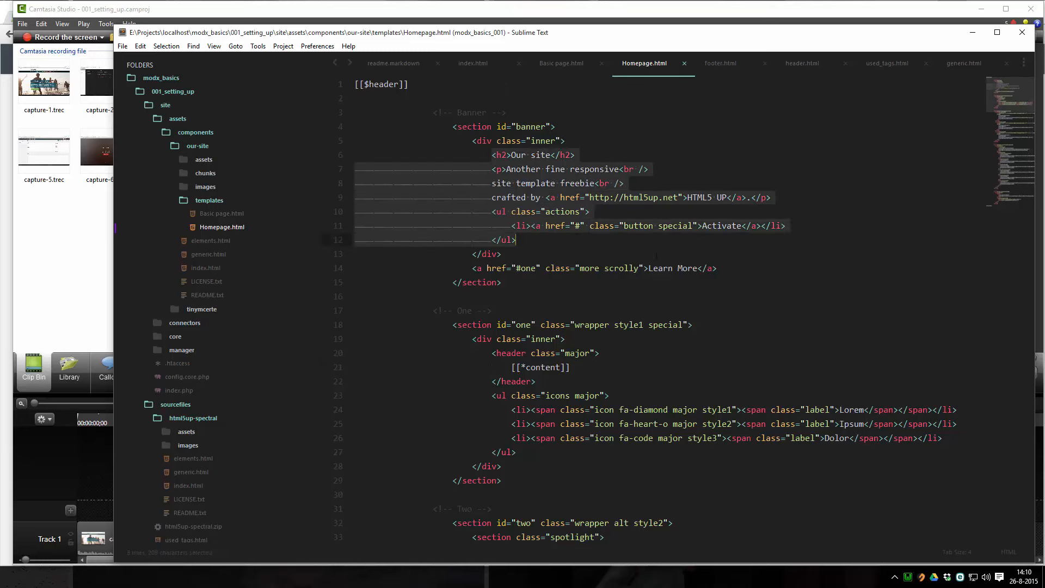
drag(717, 268, 504, 254)
click(565, 169)
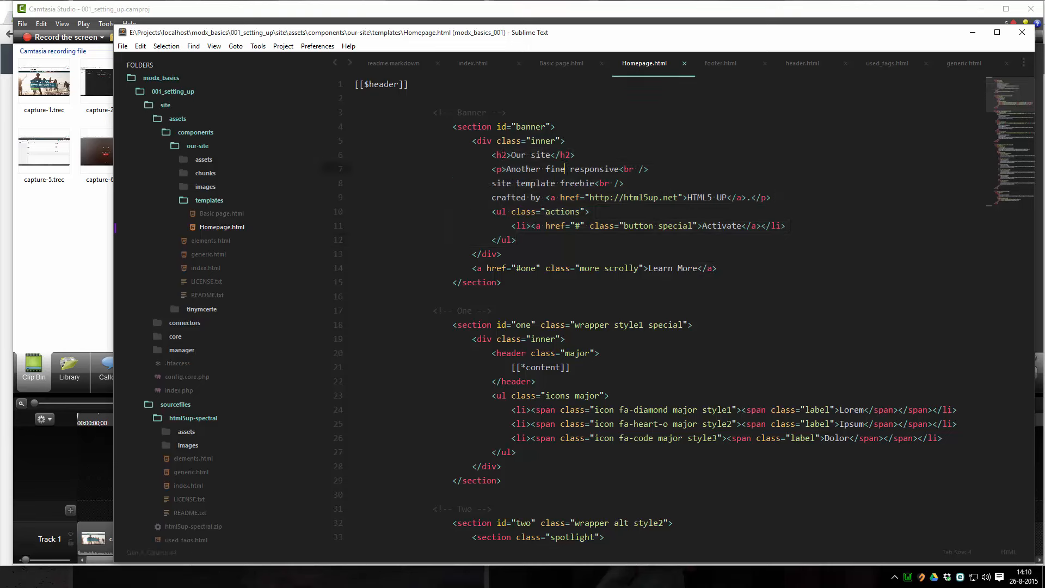
drag(510, 155, 551, 155)
click(575, 155)
Switch to the browser, show the elements tree, collapse Templates and Chunks, and expand Template Variables
click(8, 214)
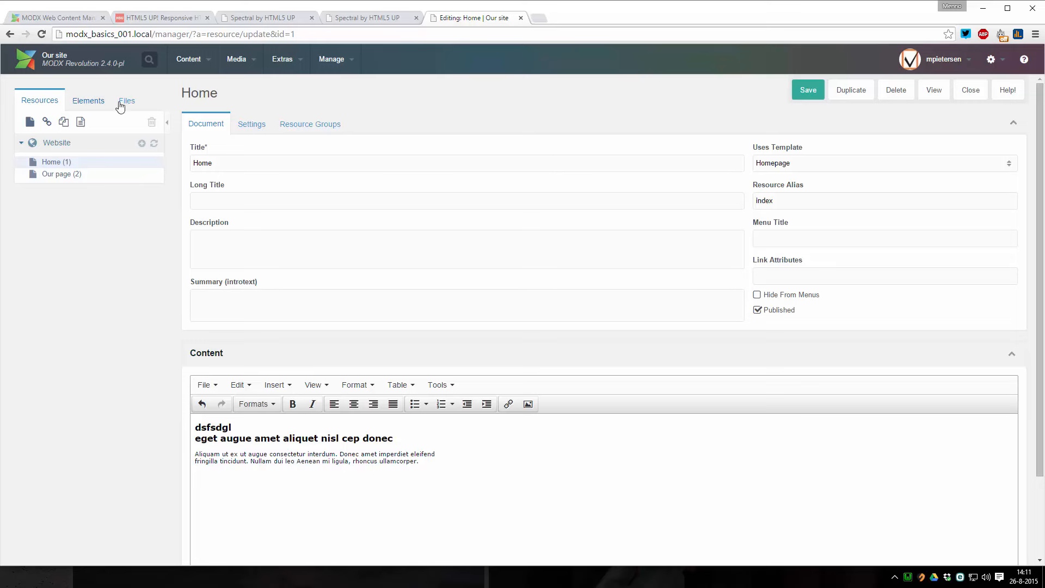
click(89, 101)
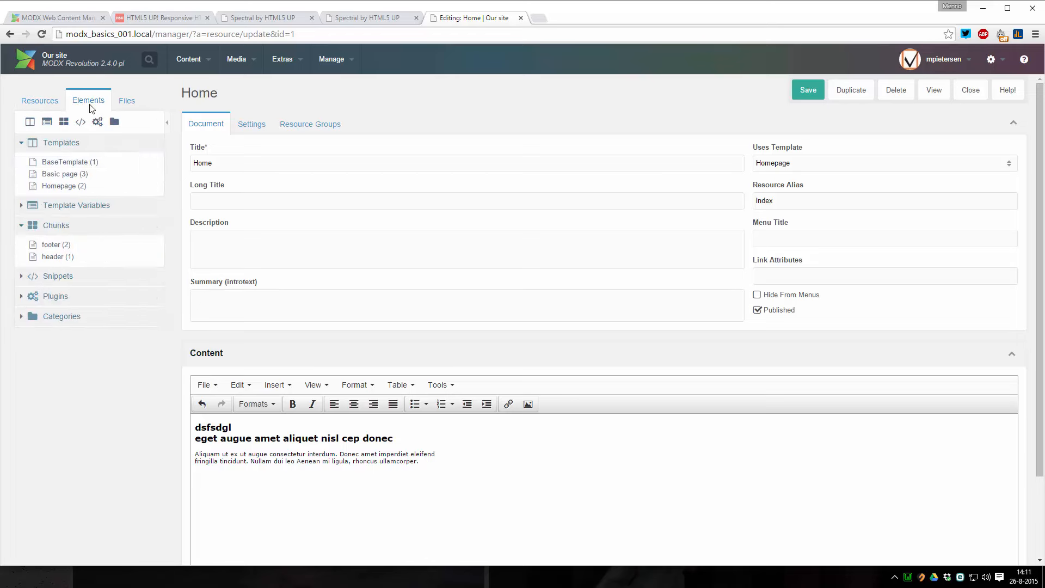
click(93, 144)
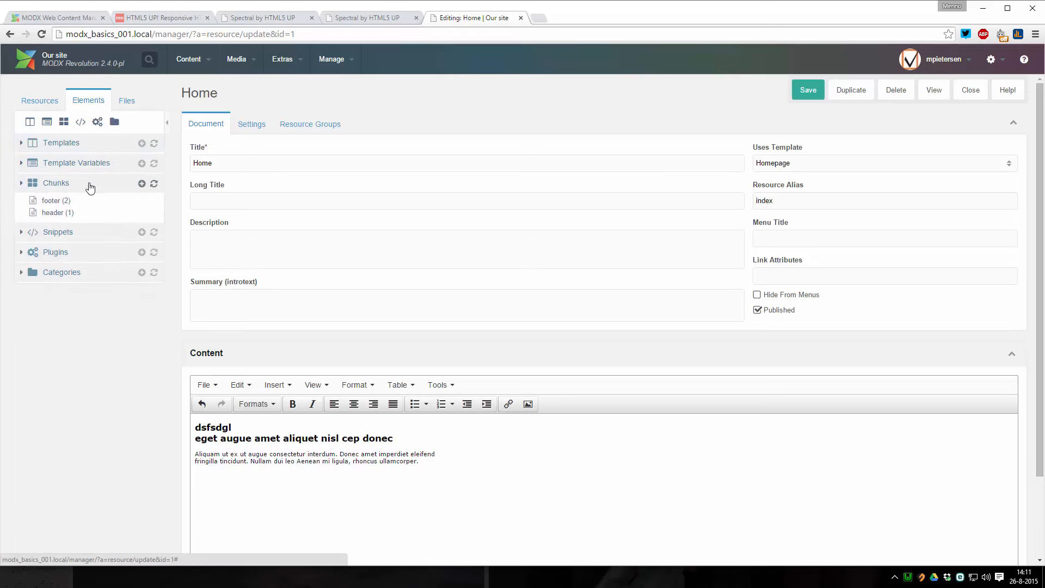
click(89, 187)
click(102, 164)
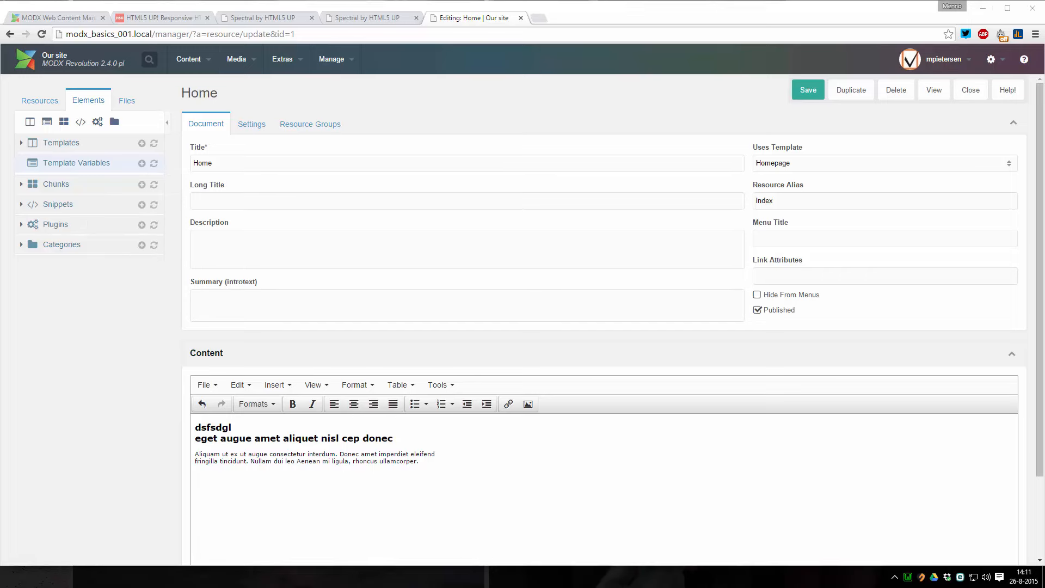
Check the banner section's id in Homepage.html, return to the browser and create an element category named "Our site"
key(alt+Tab)
double_click(526, 128)
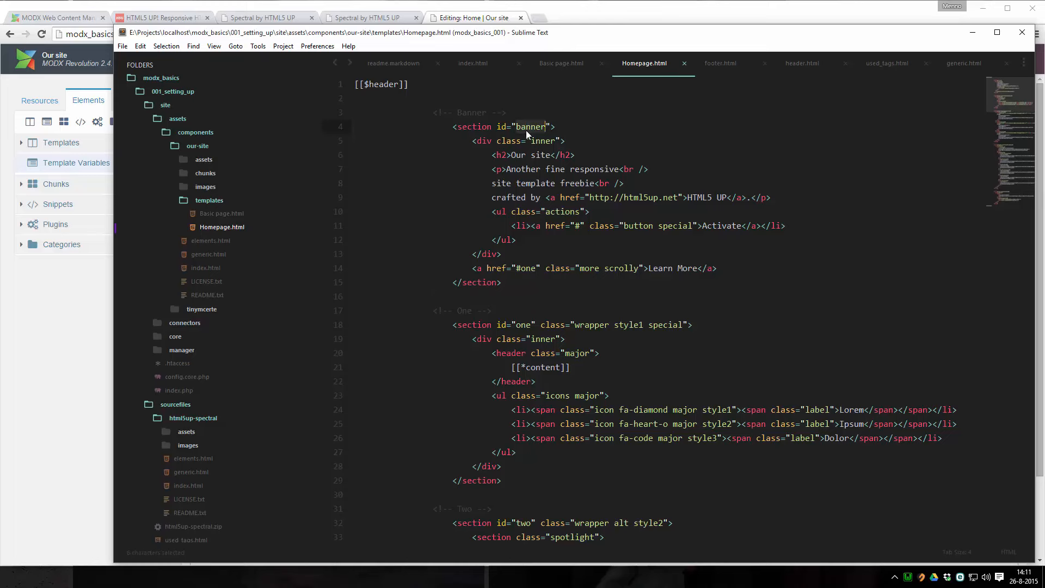
click(61, 245)
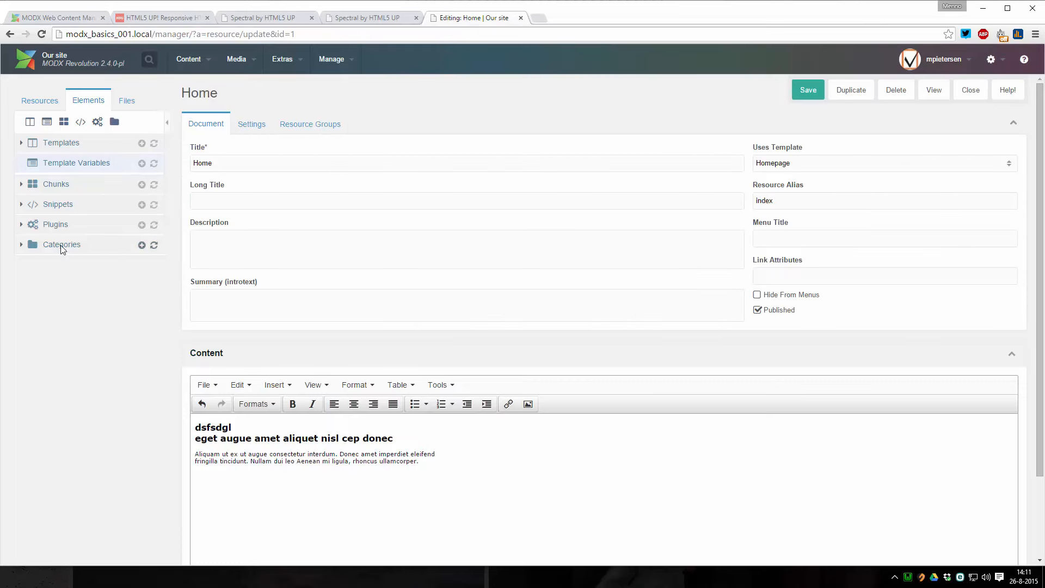
click(145, 247)
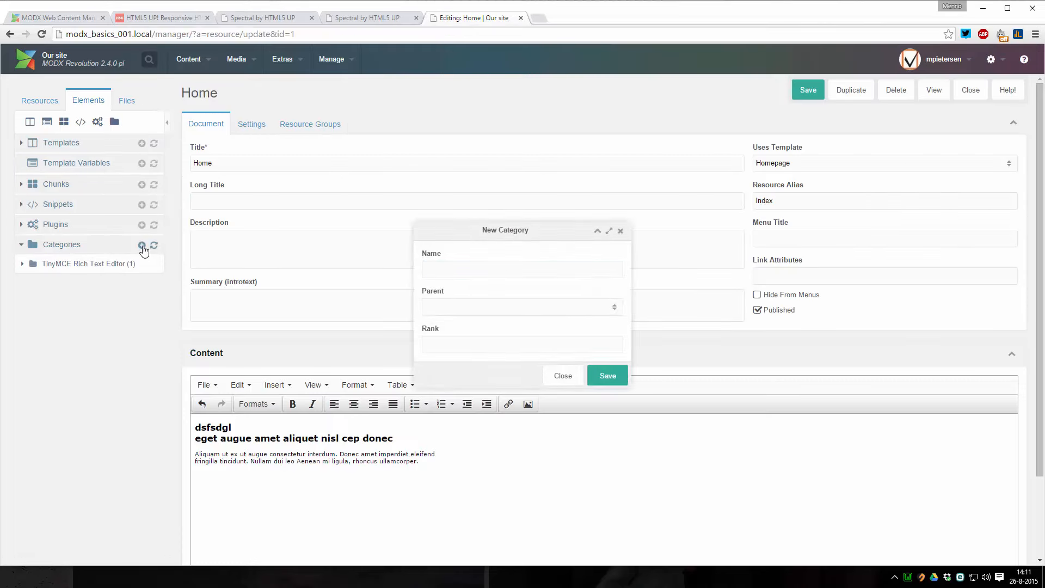
click(564, 380)
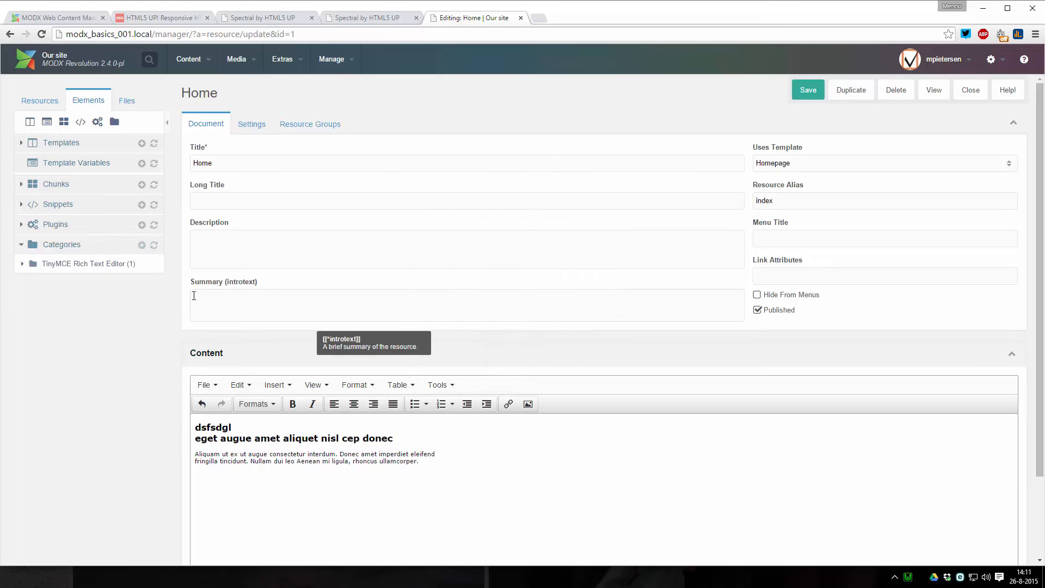
click(142, 245)
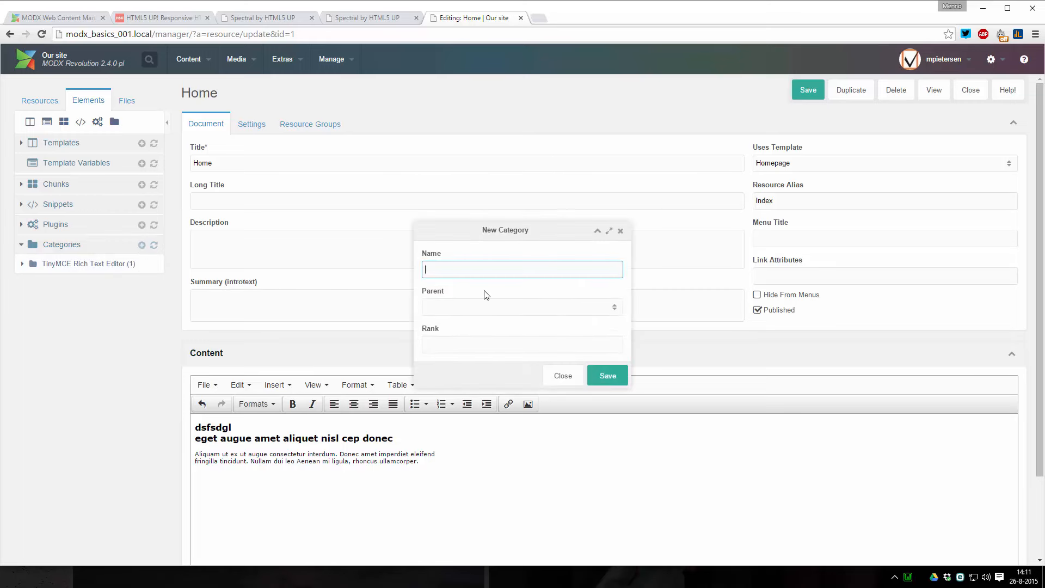
text(Our site)
click(605, 375)
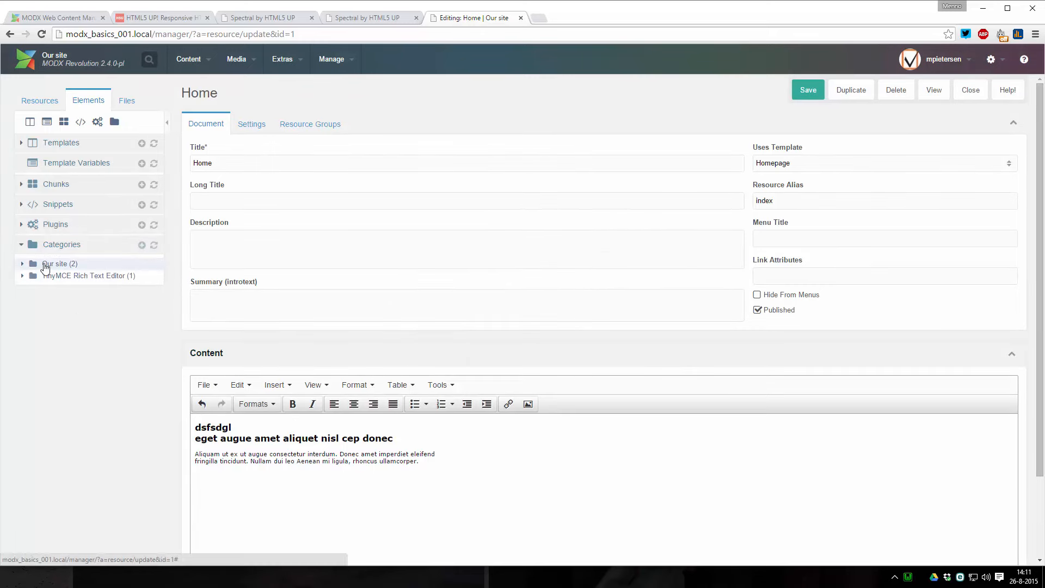
Create a category named "Banner" with "Our site" as its parent
right_click(68, 266)
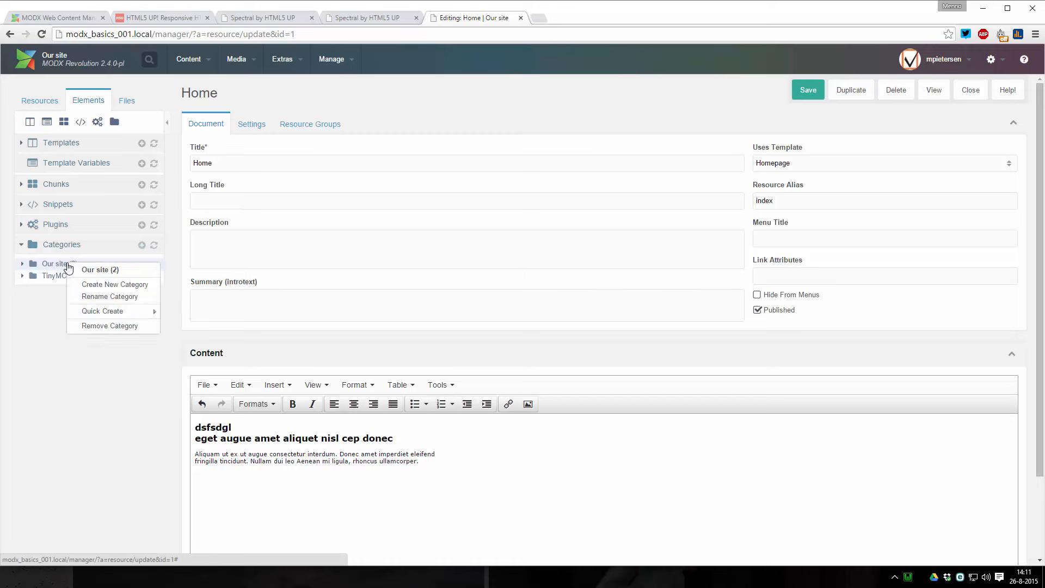
click(108, 284)
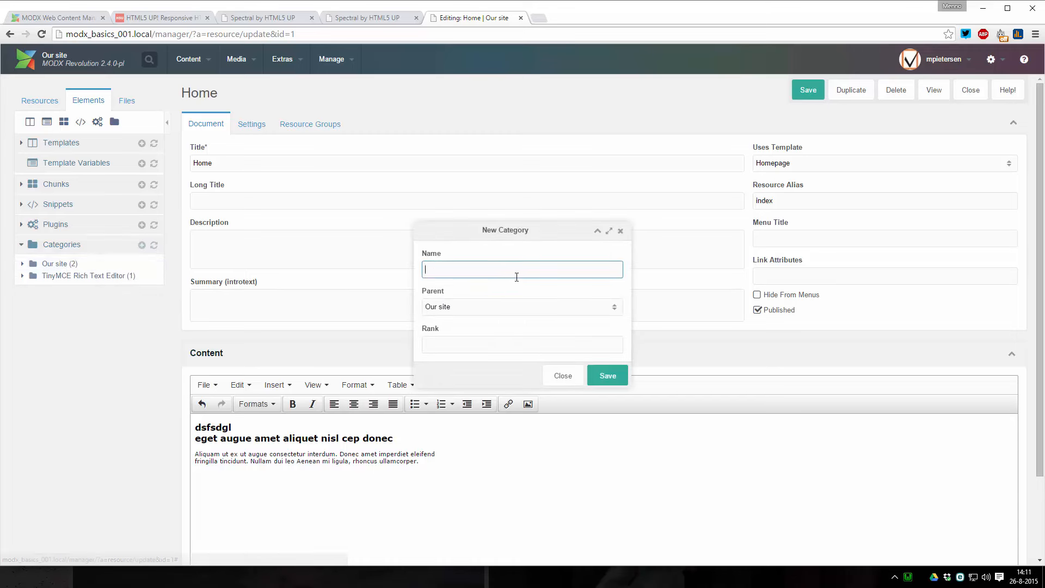
text(banner)
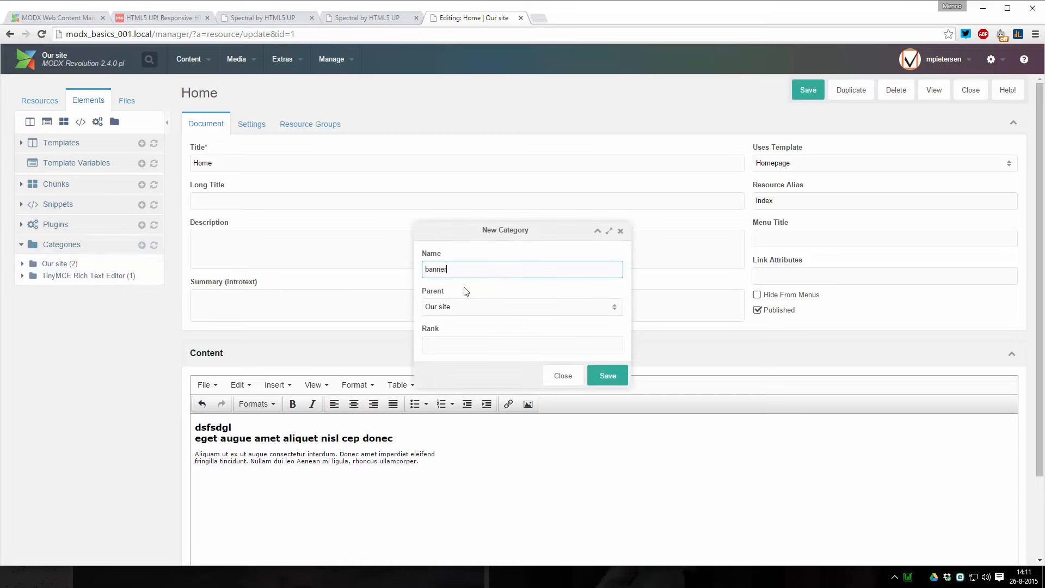
click(431, 271)
key(BackSpace)
text(B)
click(607, 376)
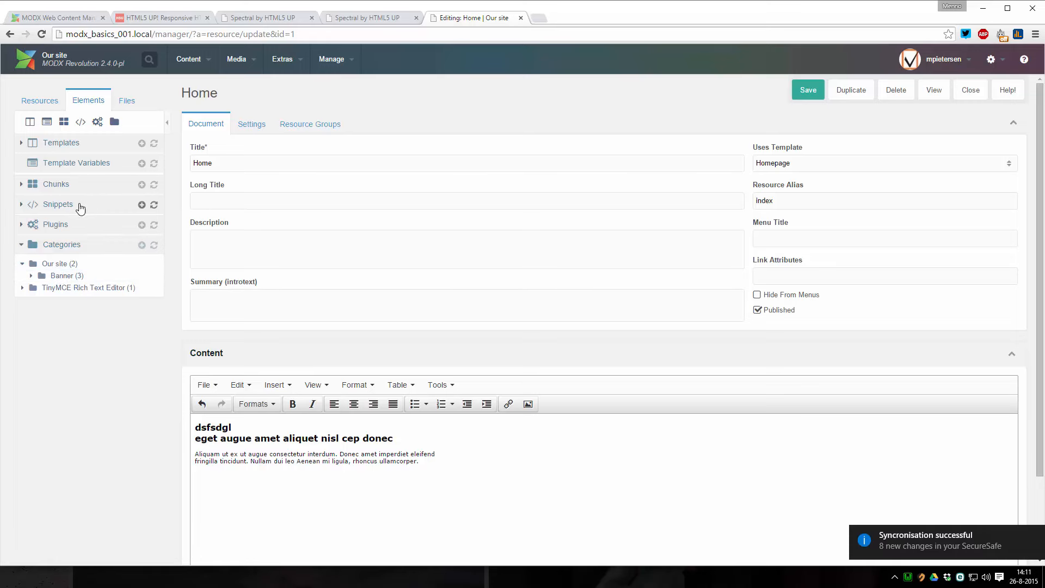
Create a template variable named banner_title with caption "Banner title" and description "Fill in the title here."
click(142, 163)
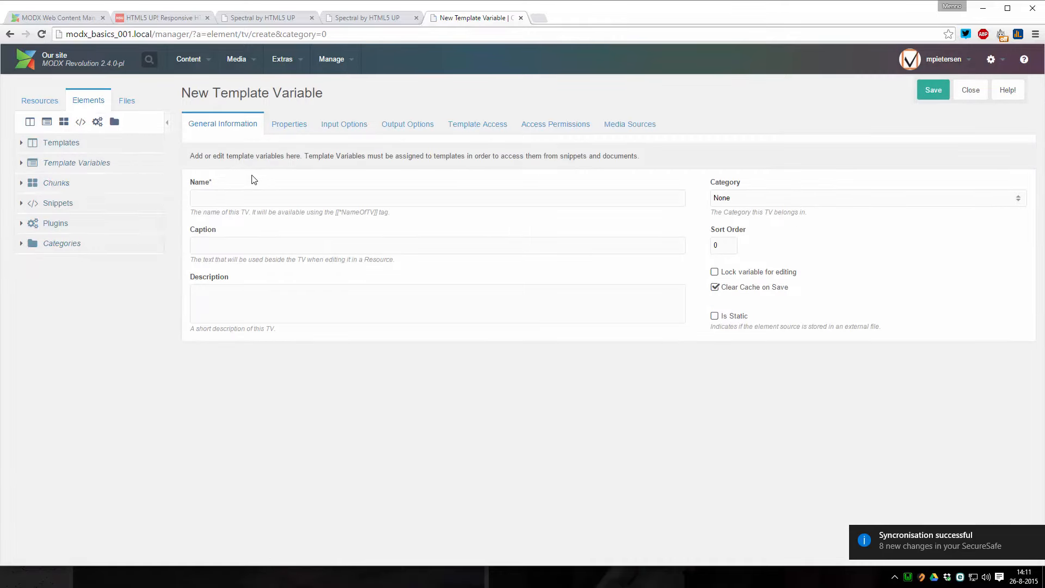
click(235, 198)
text(banner)
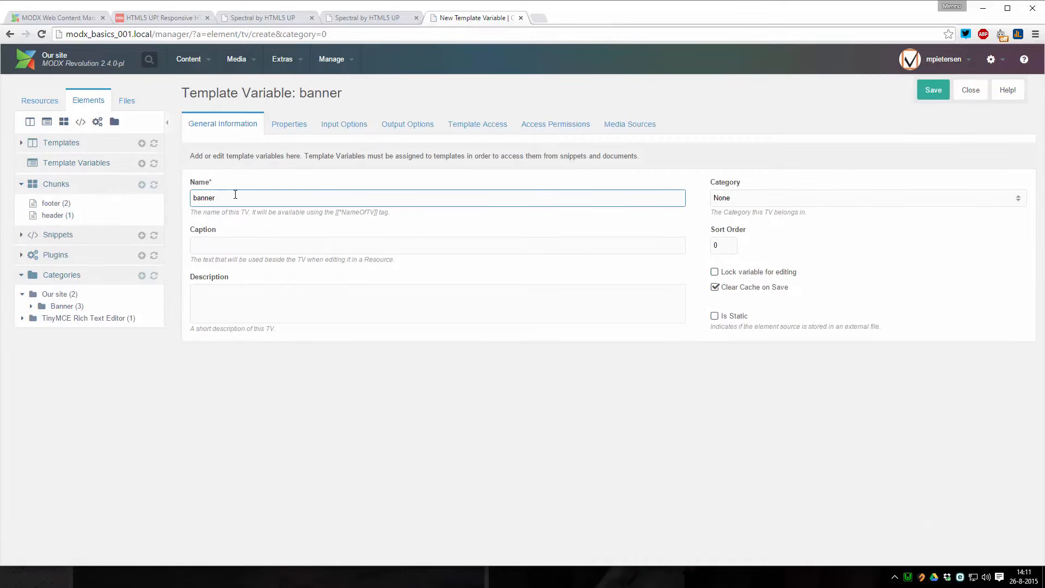
text(_title)
click(259, 244)
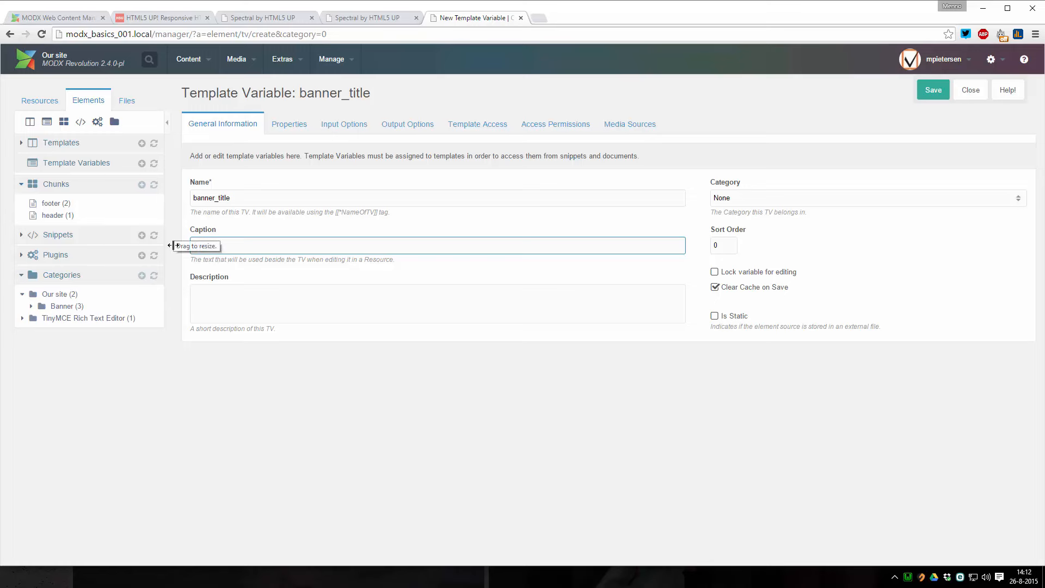
click(233, 294)
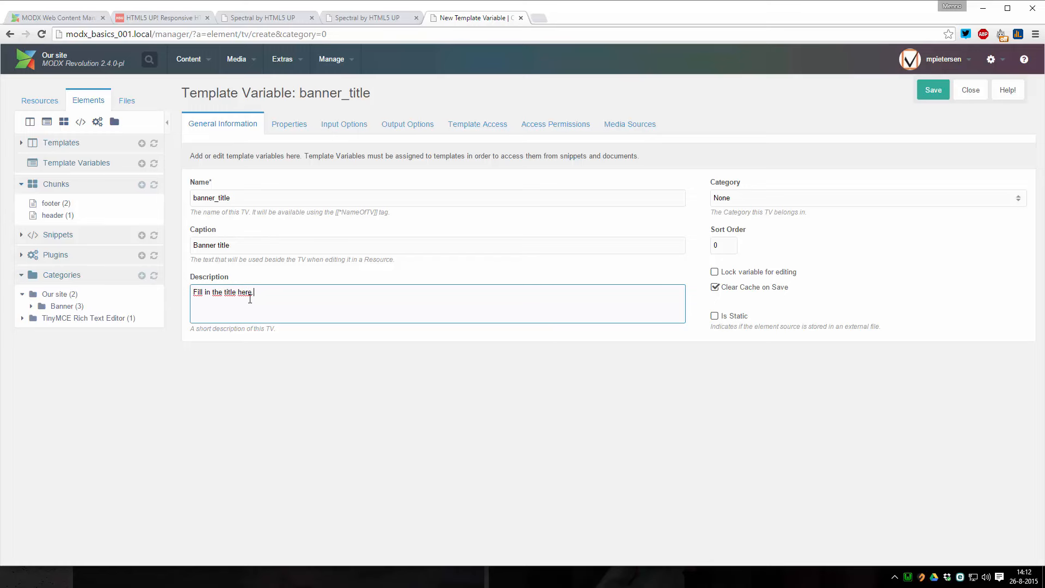
Assign the new template variable to the category "Our site — Banner" and set its sort order to 1
click(746, 200)
click(741, 250)
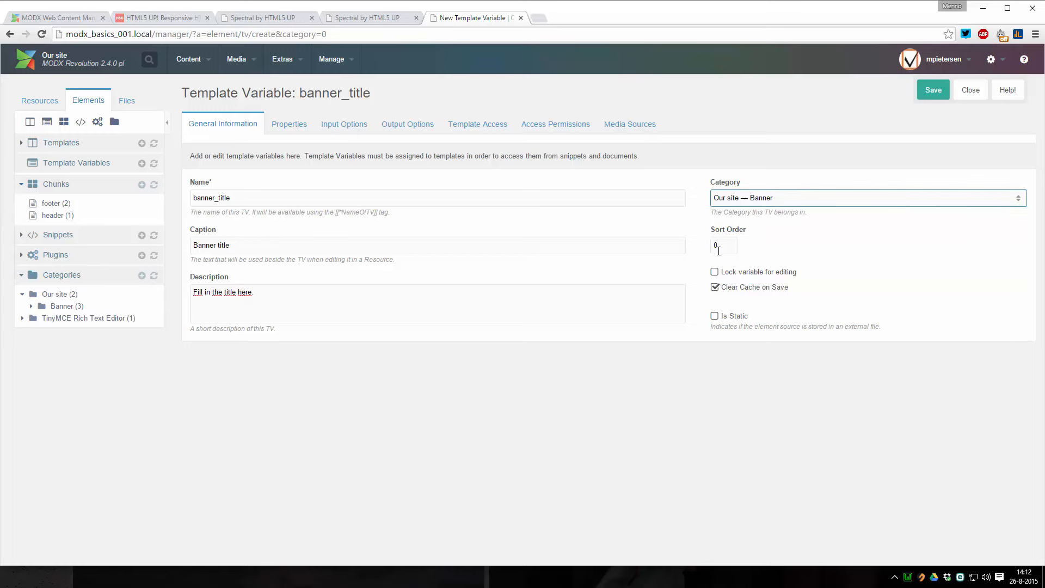
click(722, 244)
text(1)
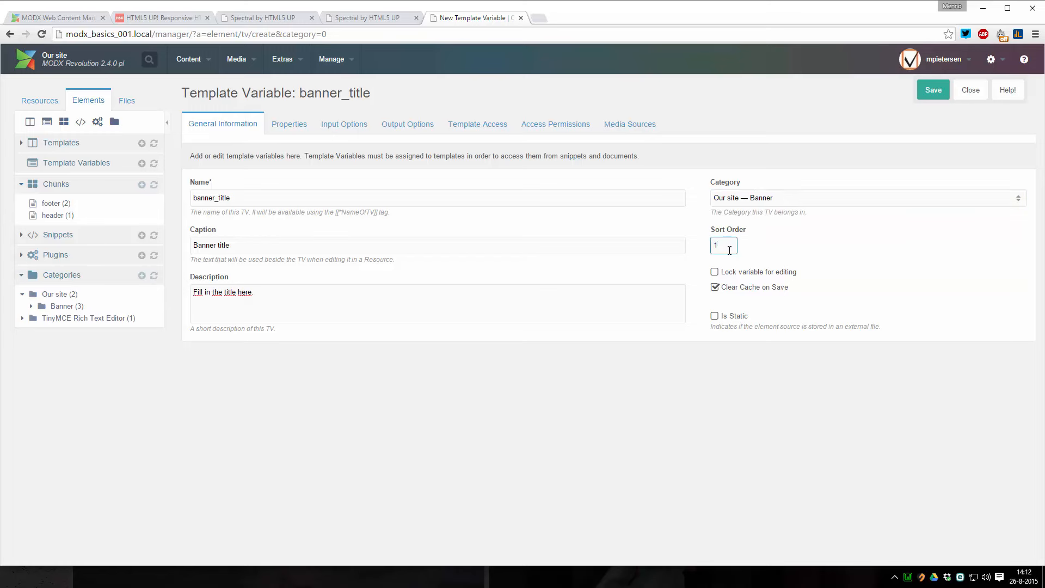
Check the banner heading in Homepage.html, set Allow Blank to No in the variable's input options, and compare with the live homepage
click(333, 128)
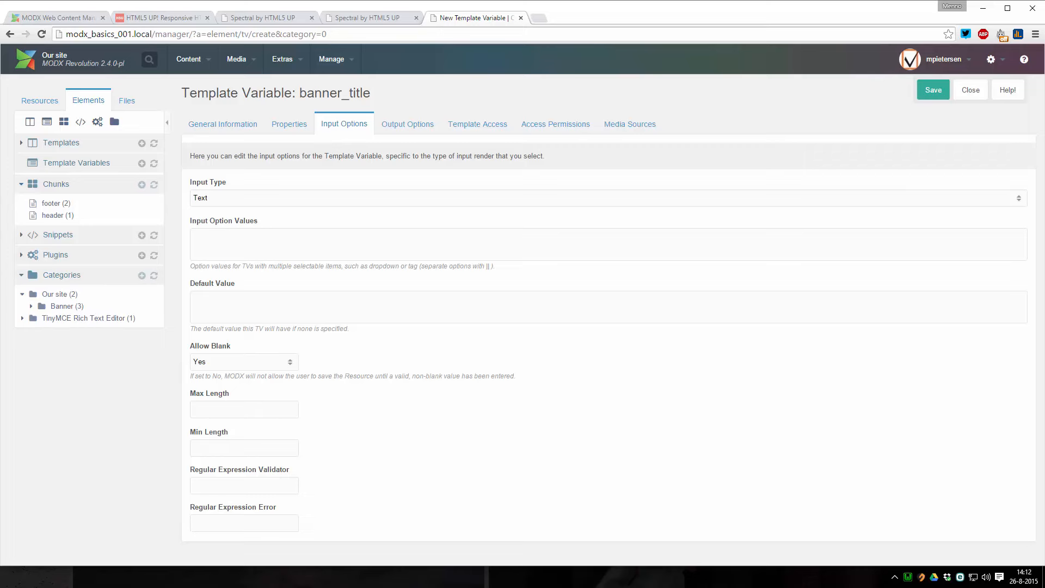
key(alt+Tab)
drag(511, 155, 551, 154)
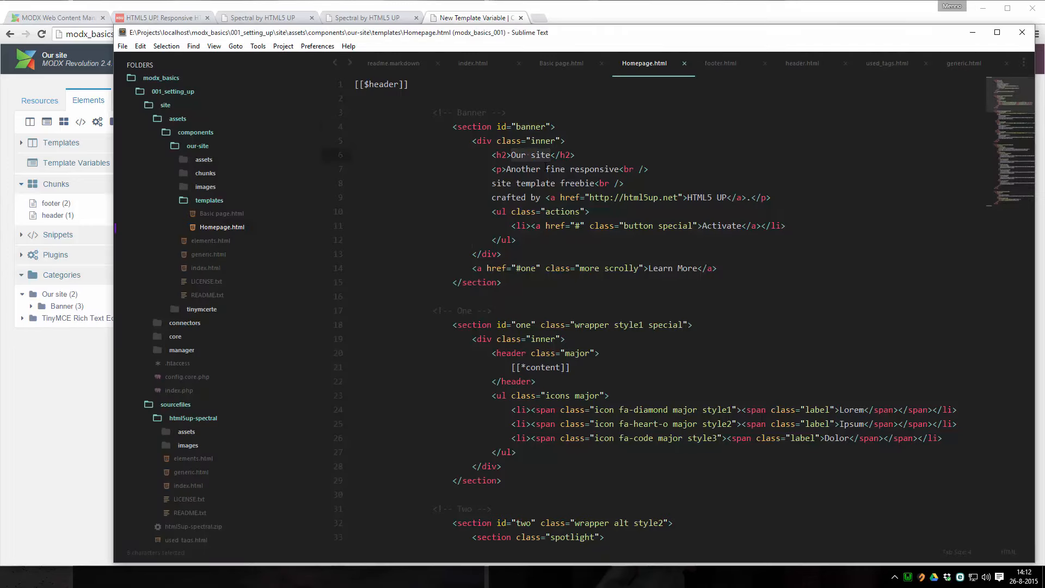
click(467, 19)
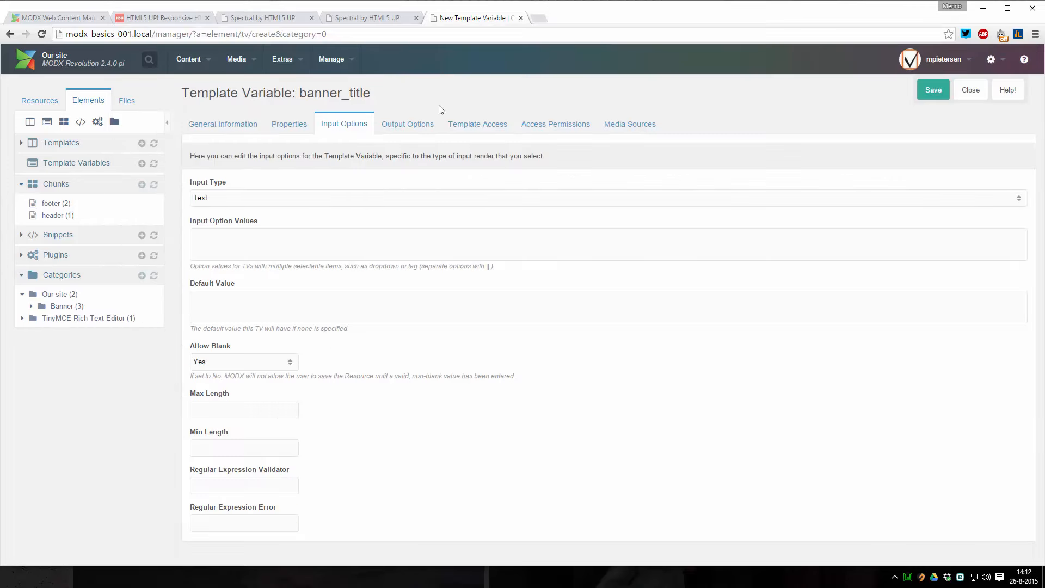
click(221, 362)
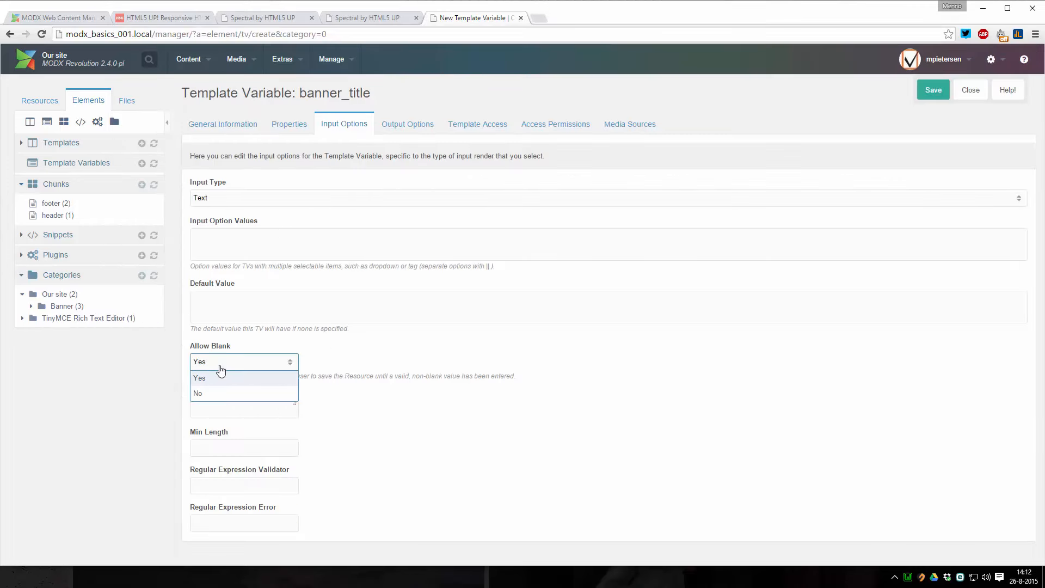
click(214, 392)
click(353, 356)
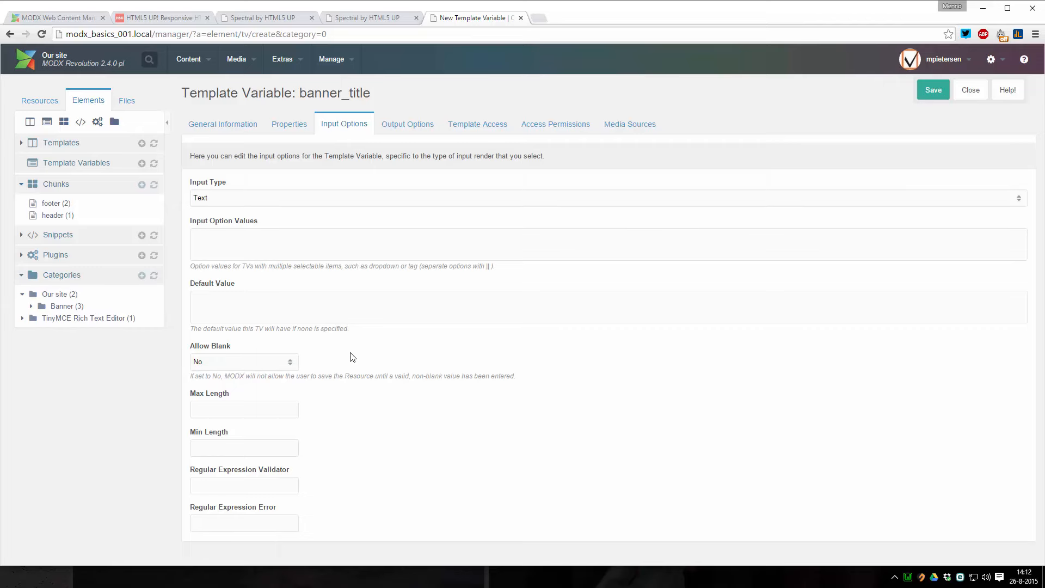
click(346, 16)
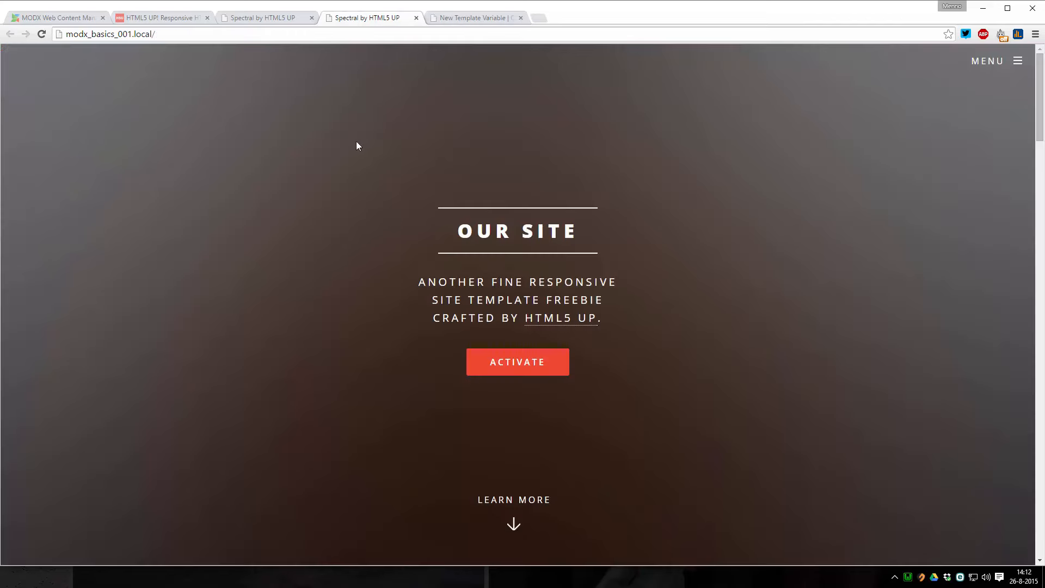
click(455, 18)
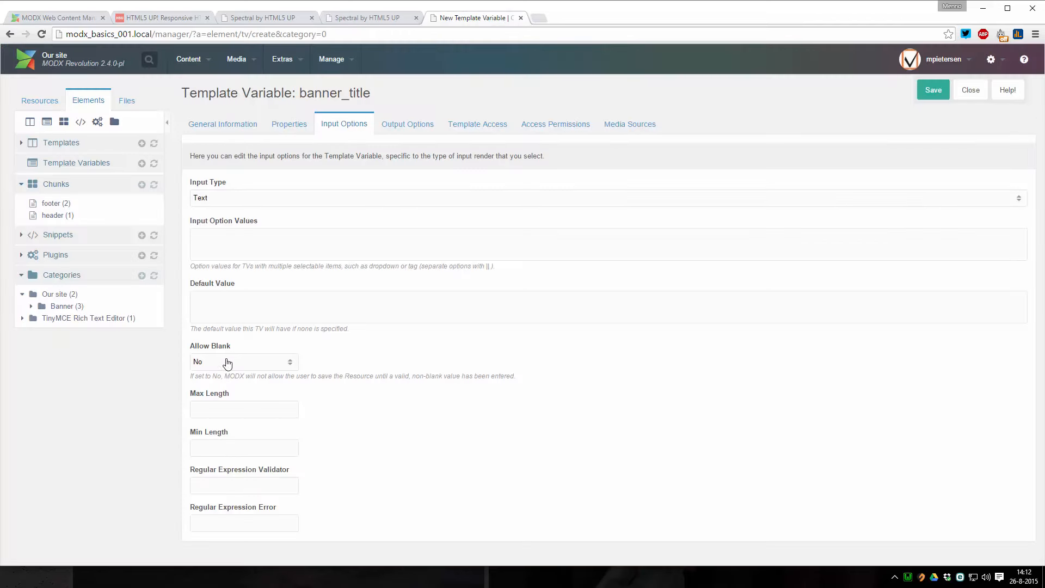
Give the Homepage template access to the banner_title variable and save the variable
click(475, 130)
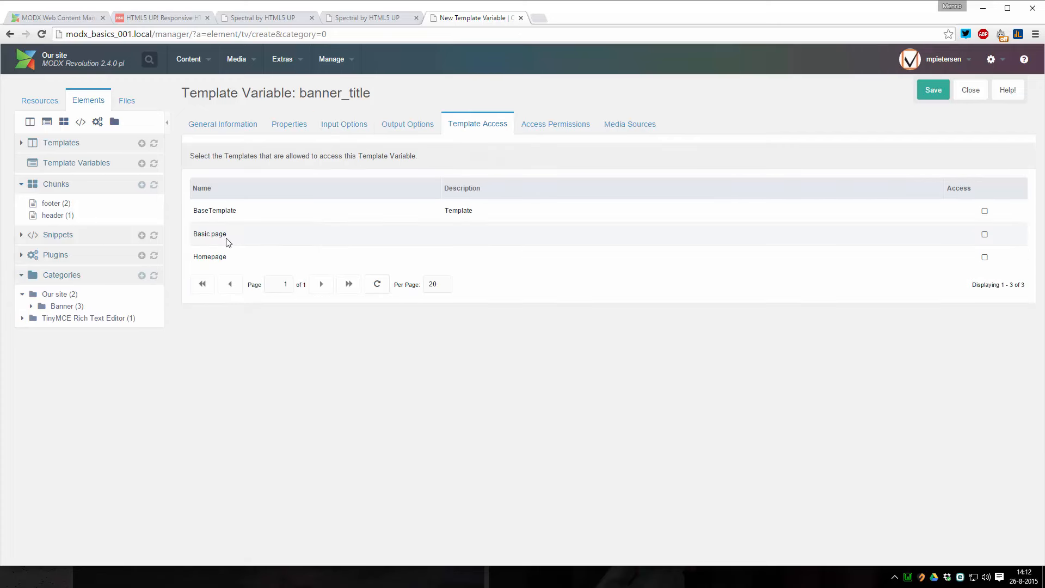
click(984, 257)
click(929, 93)
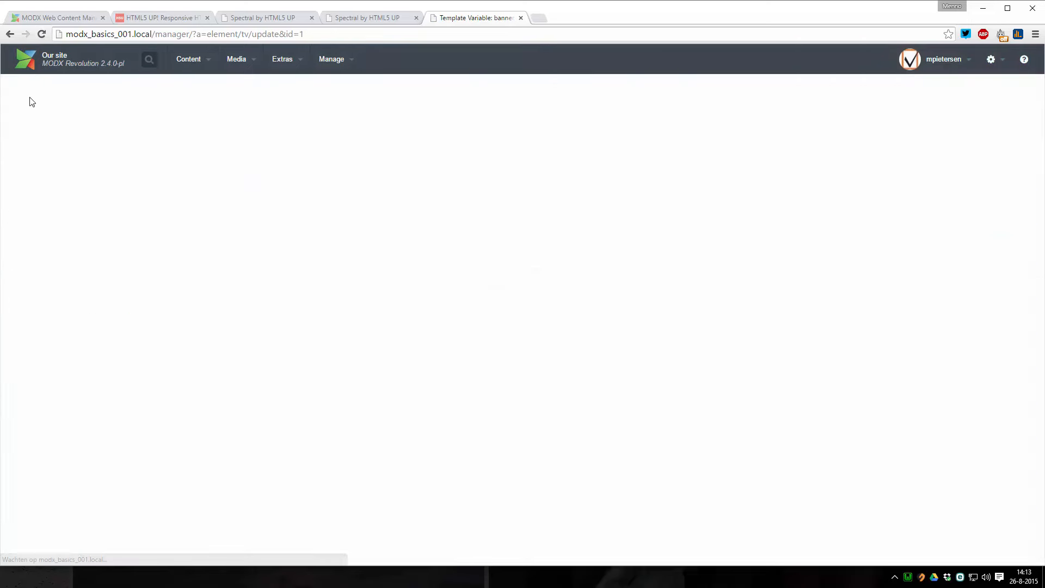
Move the heading text "Our site" from Homepage.html into the Home resource's Banner title template variable and save the resource
click(35, 100)
click(57, 163)
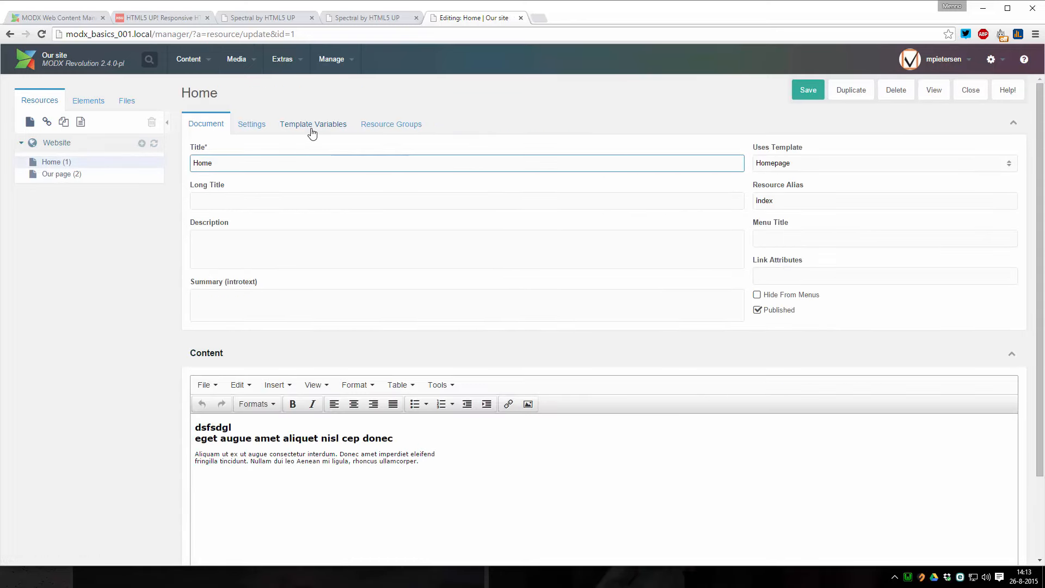
click(312, 129)
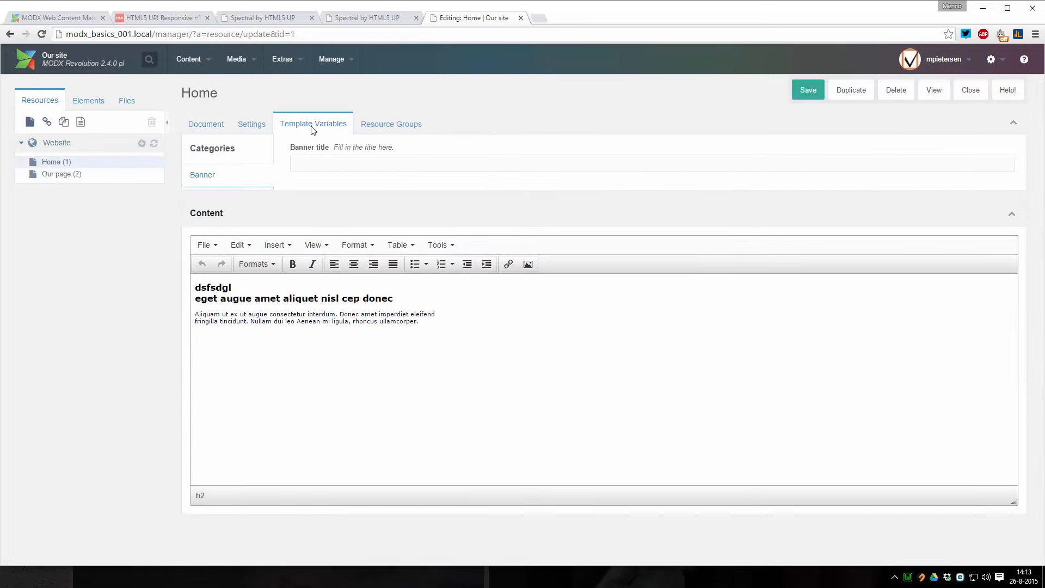
click(315, 166)
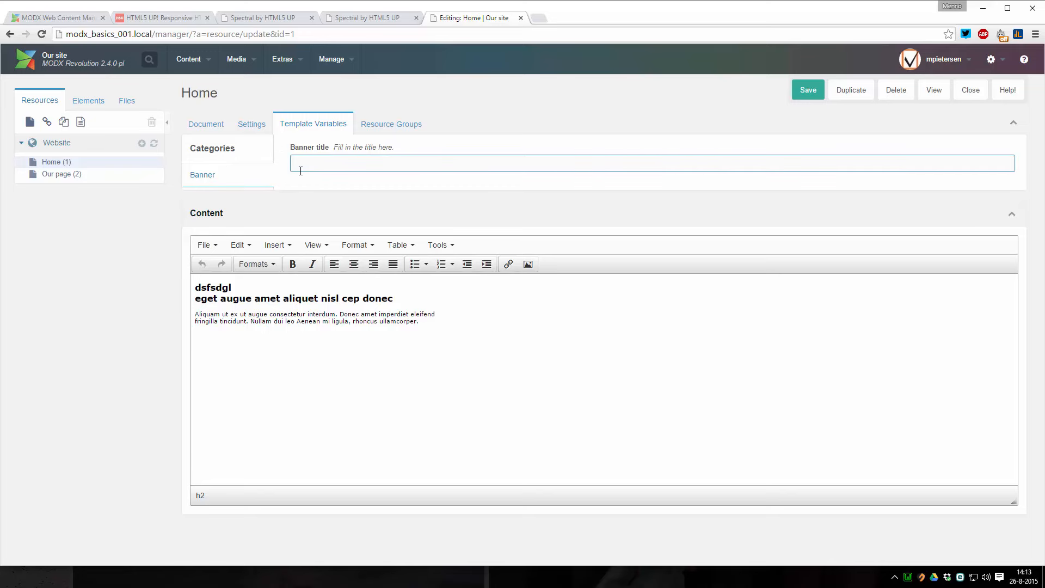
key(alt+Tab)
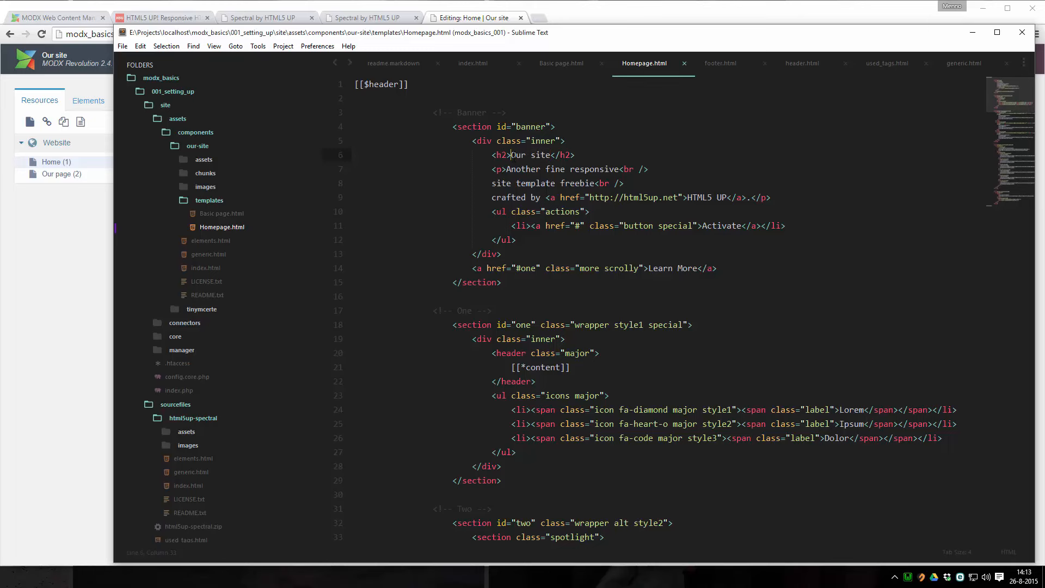
key(ctrl+x)
key(alt+Tab)
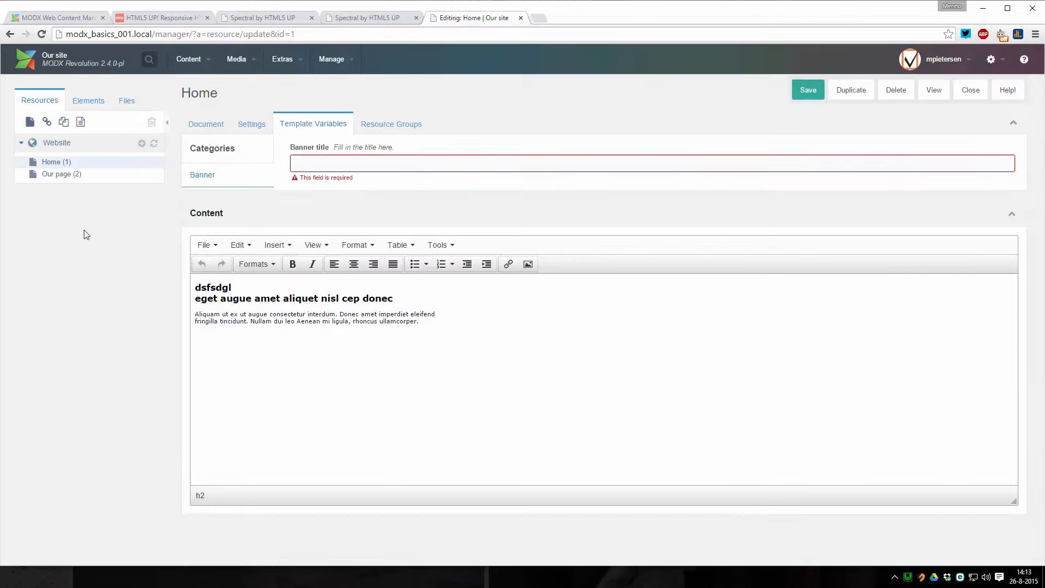
key(ctrl+v)
click(391, 188)
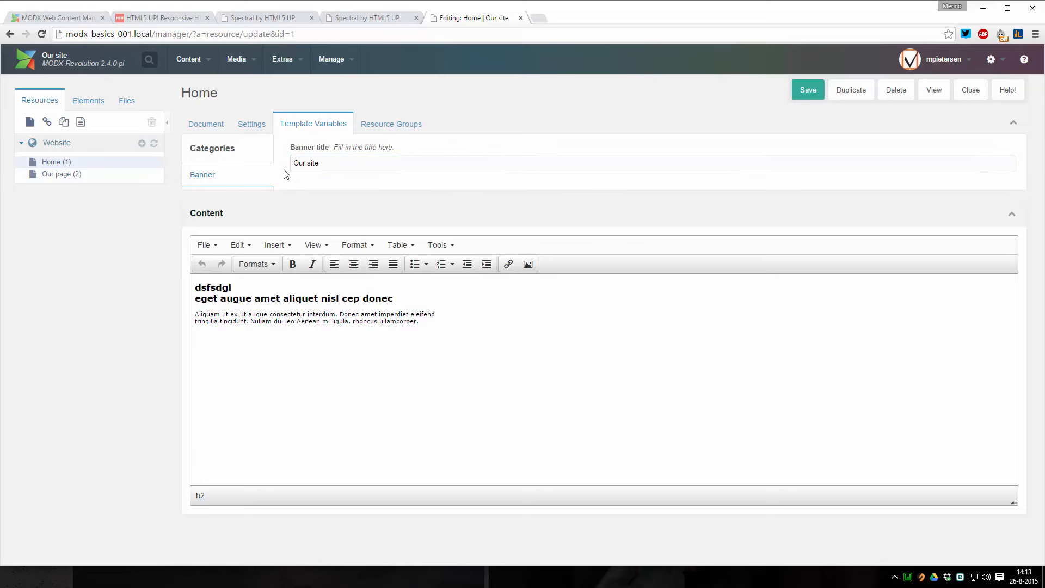
click(806, 97)
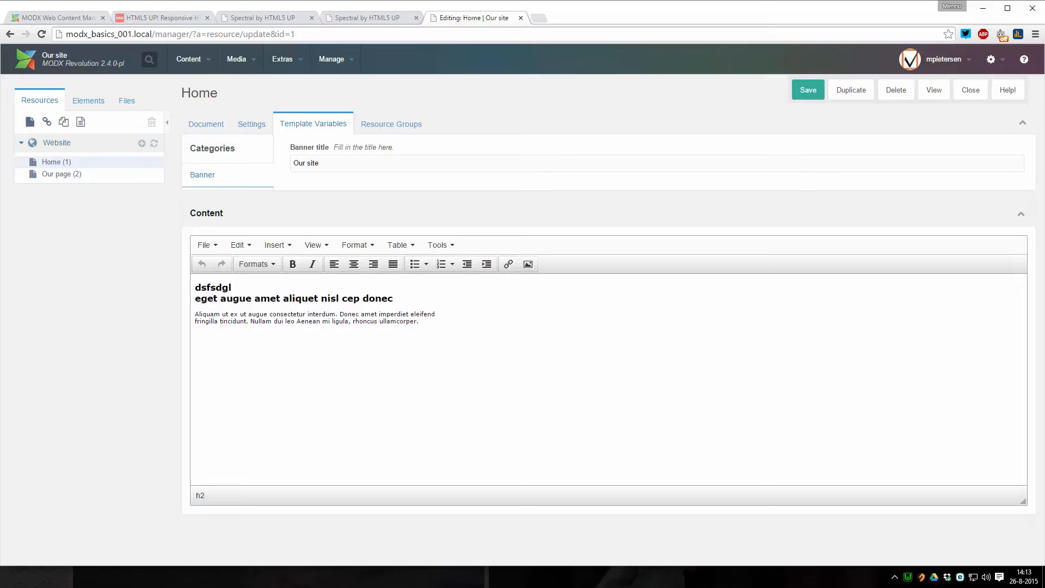
In Sublime Text, put [[*banner_title]] in the banner's empty h2 in Homepage.html, save it, and clear the MODX cache in the browser
key(alt+Tab)
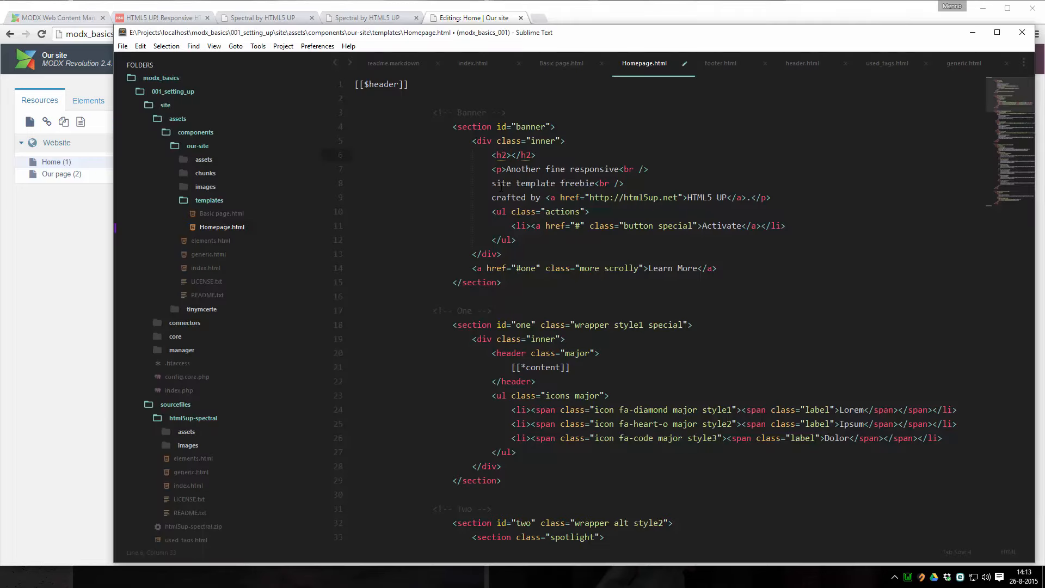
text([[*banner_title]])
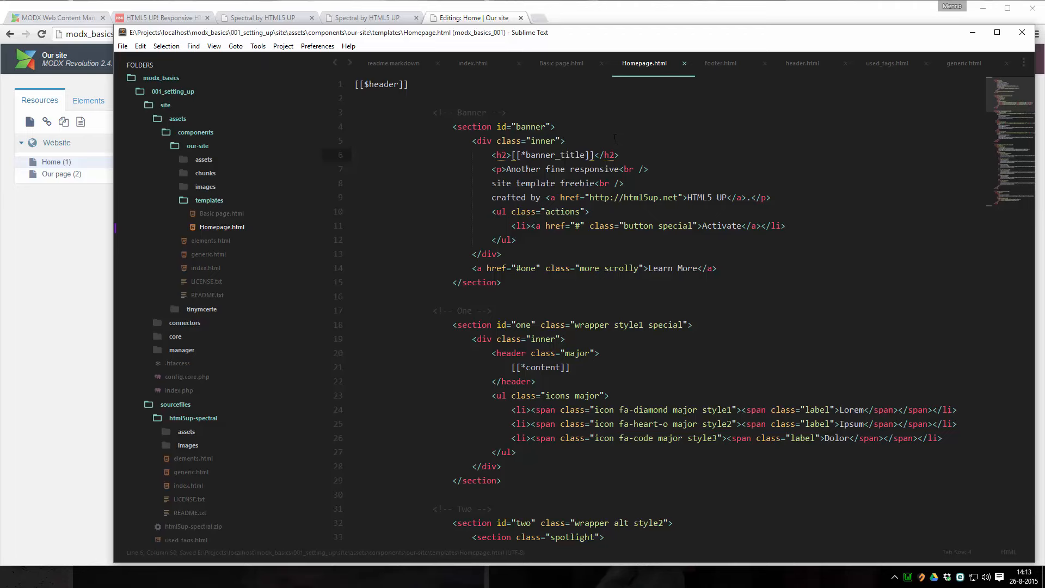
click(486, 18)
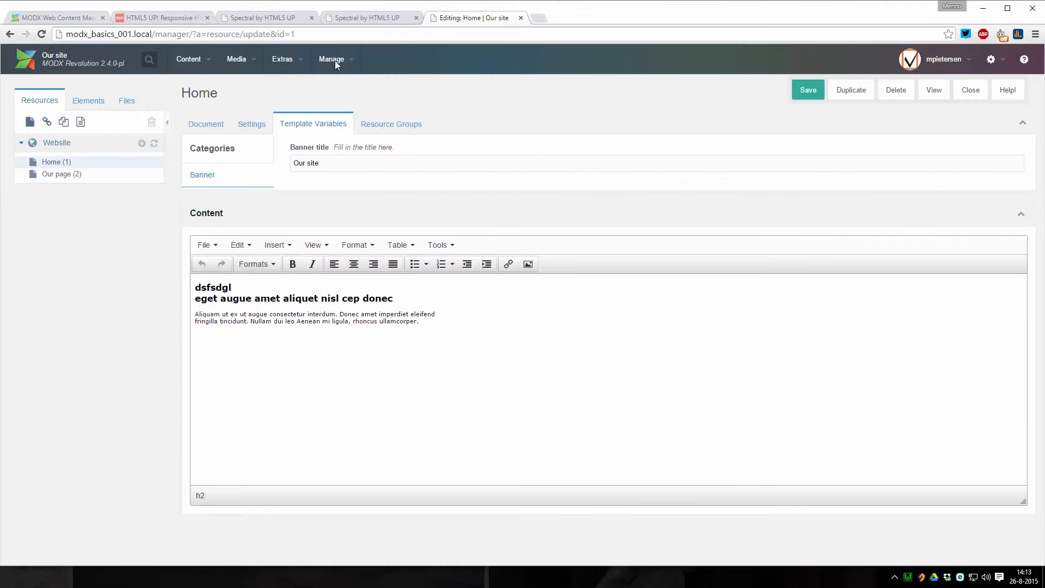
mouse_move(335, 61)
click(341, 116)
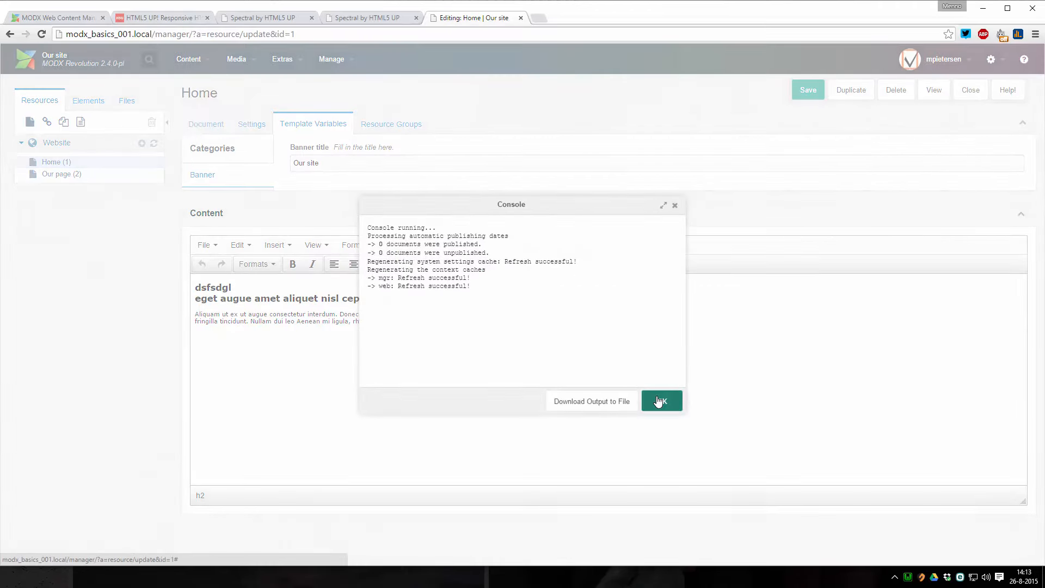
click(659, 401)
Reload the live homepage and check the banner heading
click(368, 18)
key(F5)
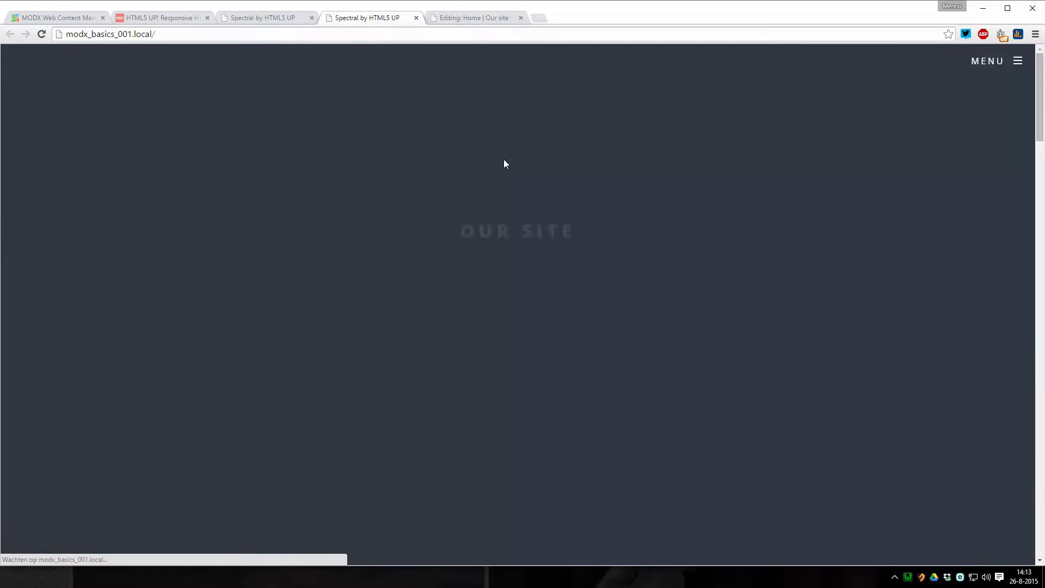
scroll(506, 167, down, 5)
scroll(511, 294, up, 5)
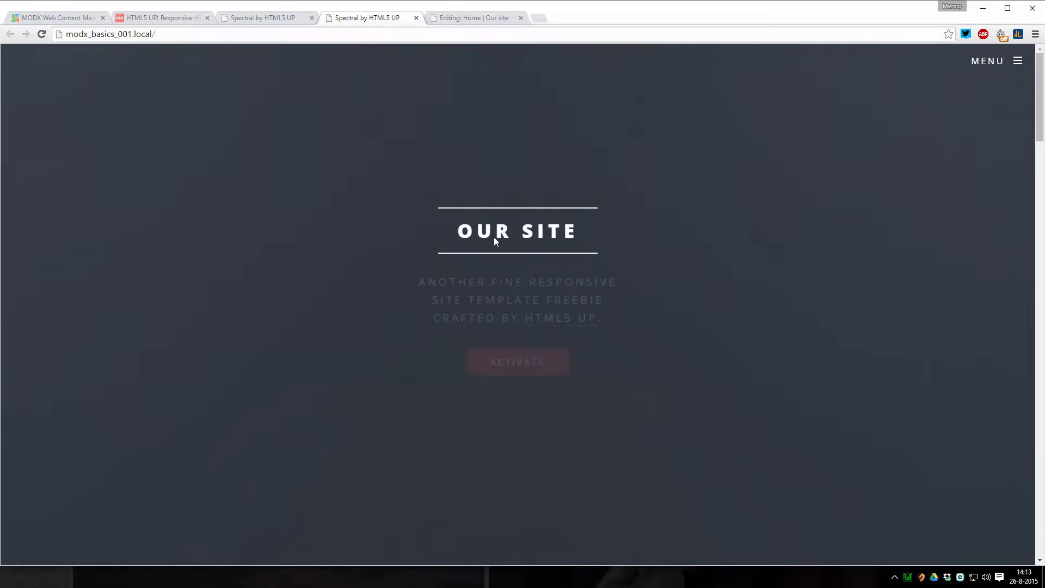
drag(477, 231, 578, 230)
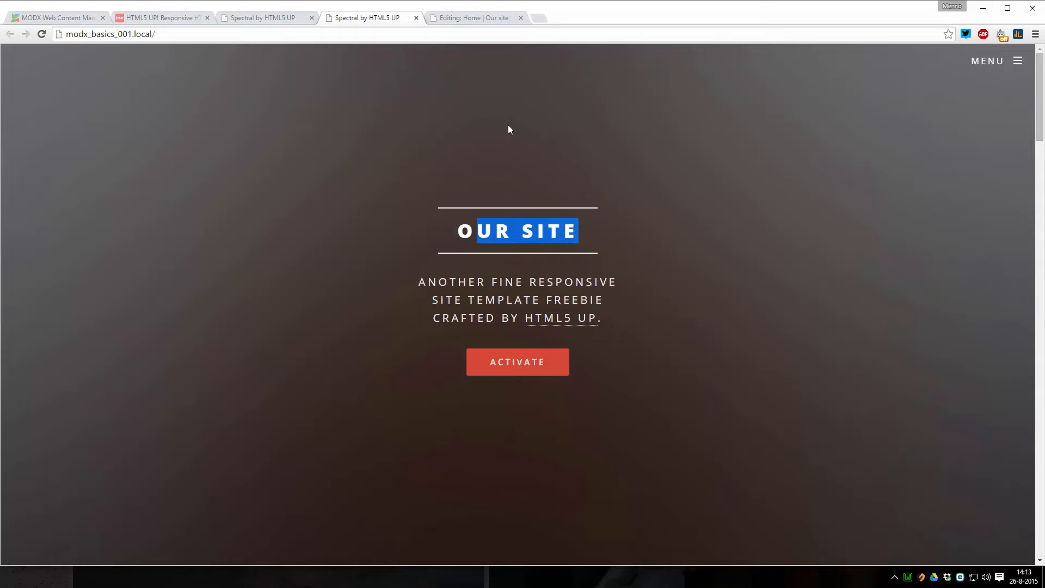
Change the Home resource's Banner title to "Nice template variable", save it and reload the live homepage
click(452, 18)
click(359, 163)
key(ctrl+a)
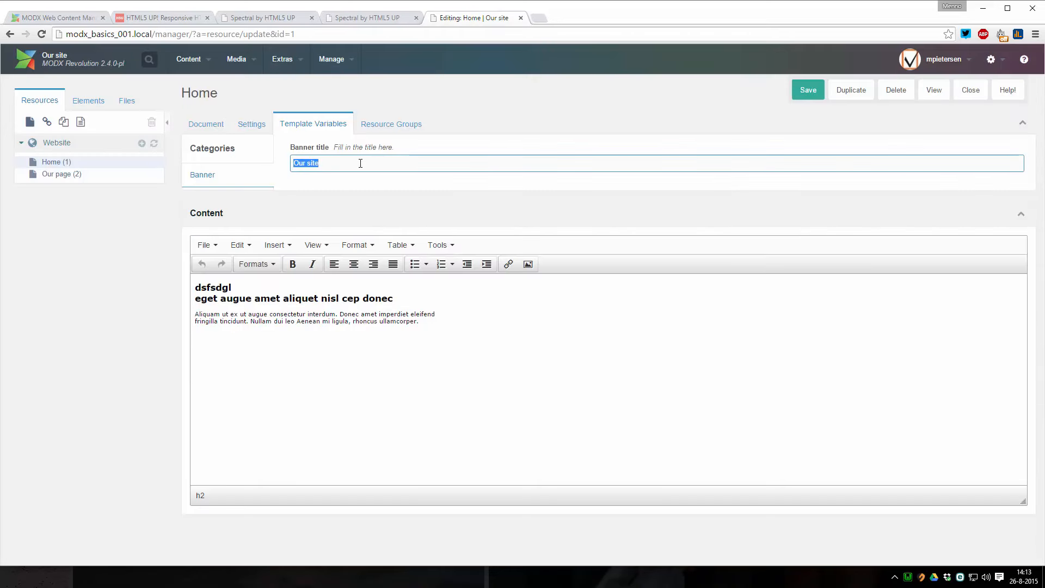
text(Nice template v)
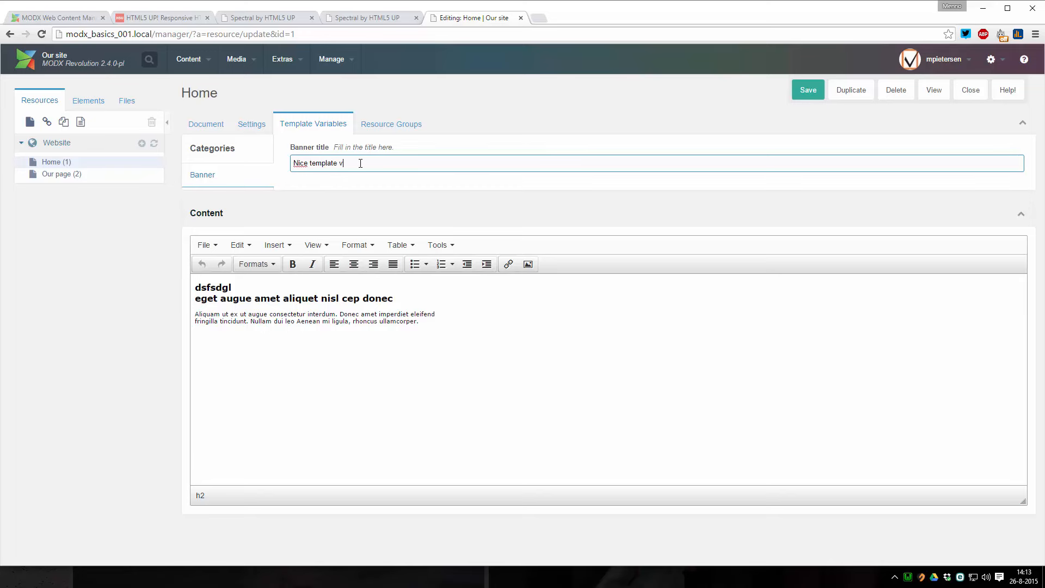
text(ariable)
click(808, 90)
click(386, 19)
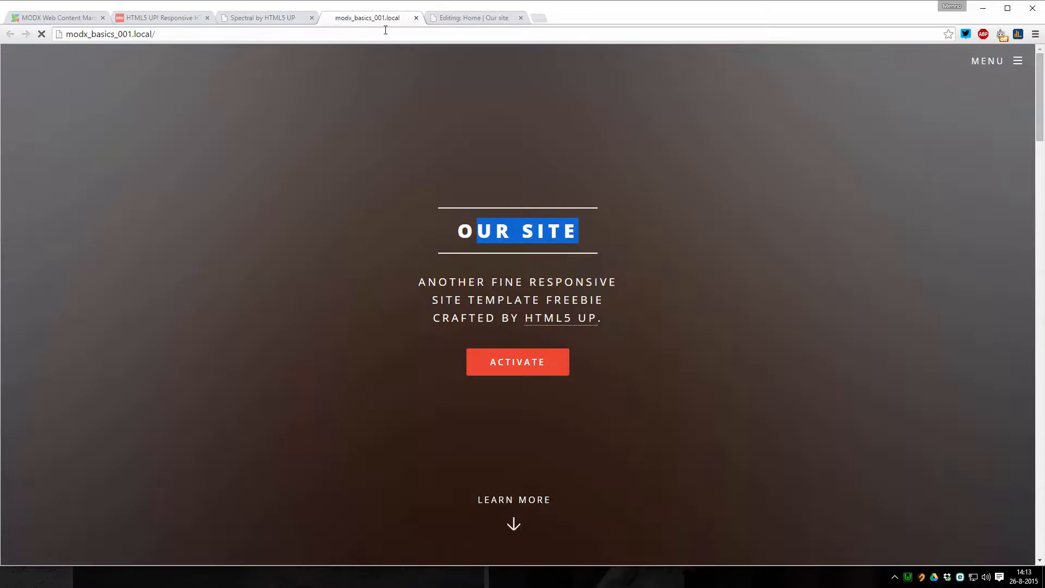
key(F5)
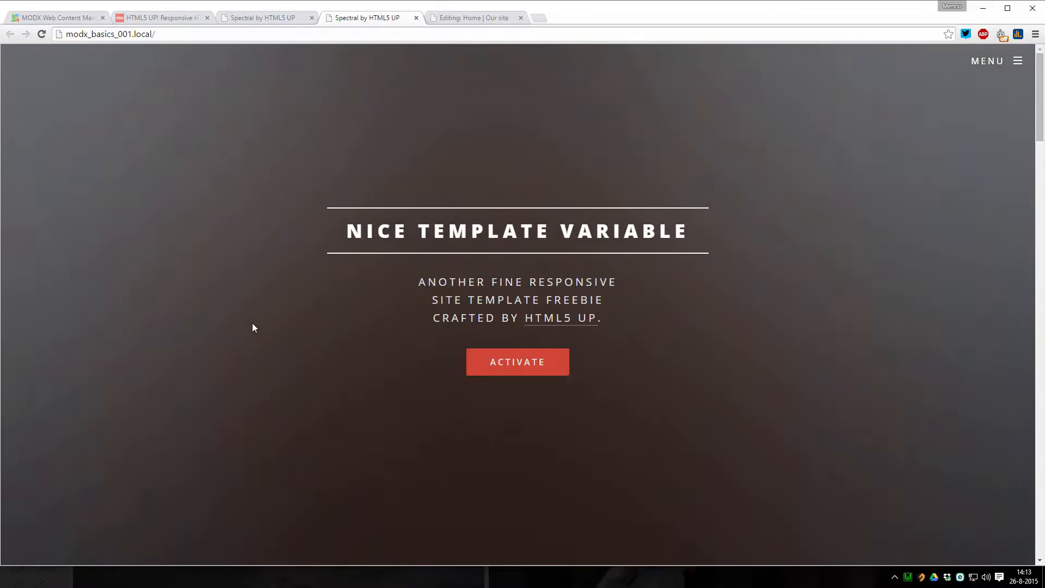
Switch to Sublime Text and examine the banner paragraph below the heading in Homepage.html
key(alt+Tab)
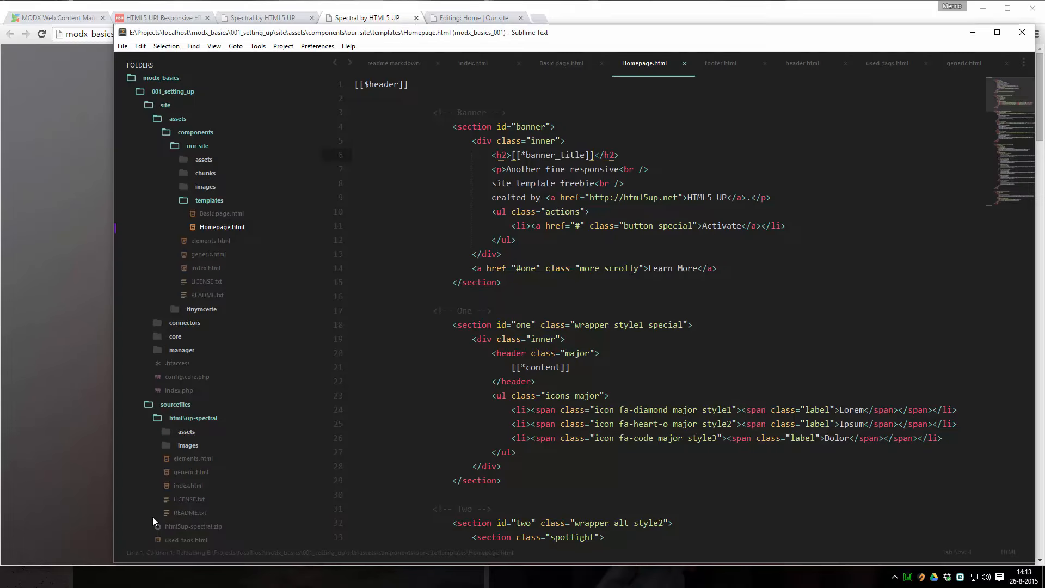
drag(642, 185, 506, 169)
click(610, 155)
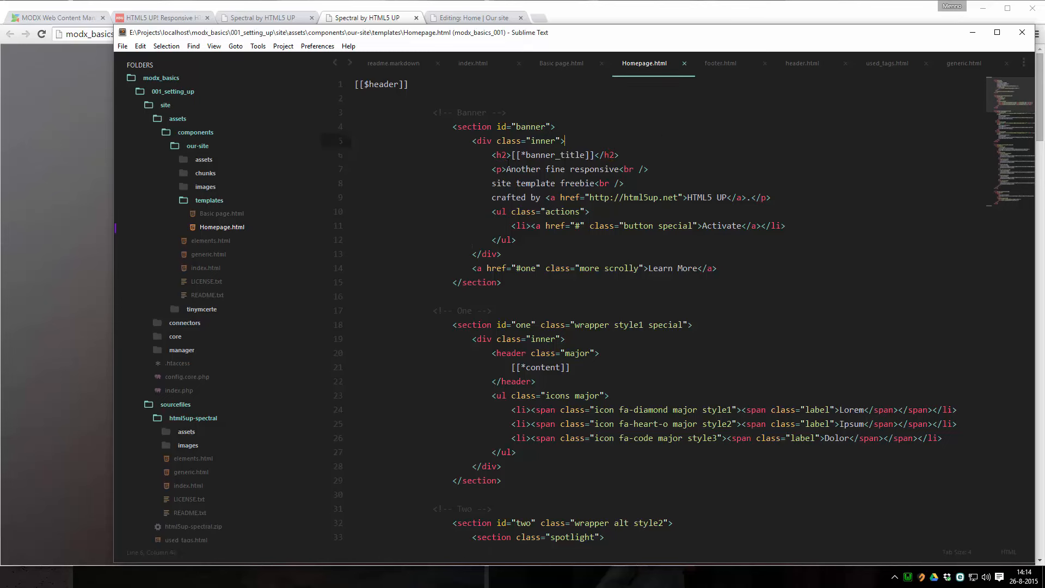
Insert [[*banner_content]] on a new line below the banner's h2 in Homepage.html and copy the name banner_content
drag(507, 169, 772, 197)
click(732, 189)
drag(766, 198, 793, 194)
click(511, 169)
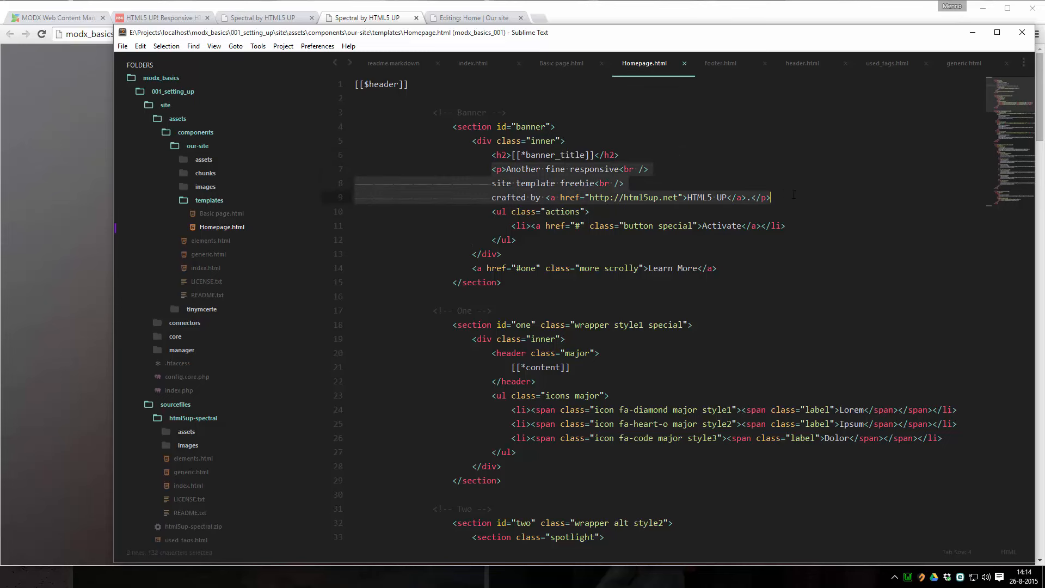
click(642, 157)
key(Return)
text([[)
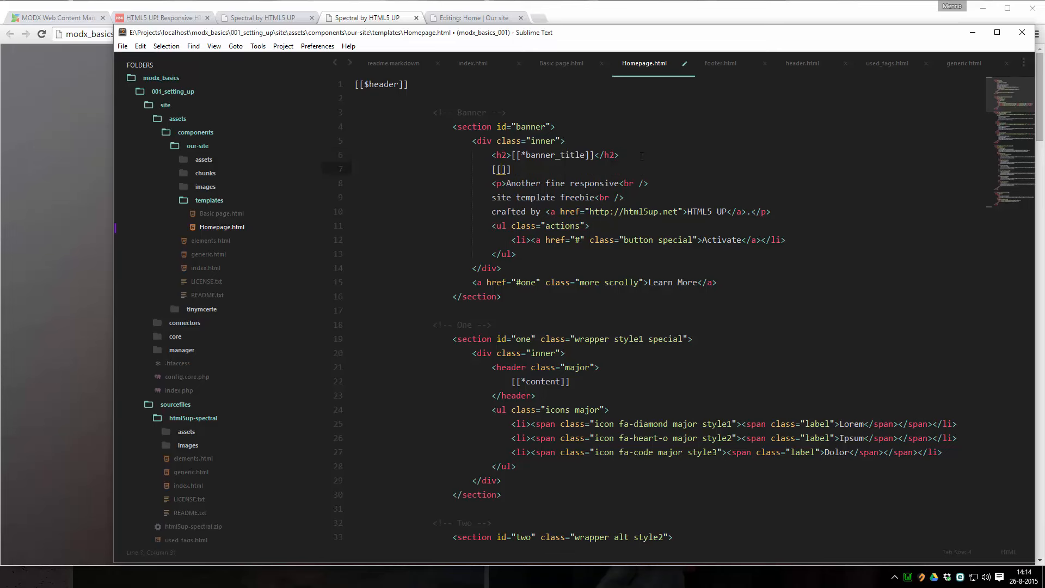
text(*banner_content)
double_click(513, 165)
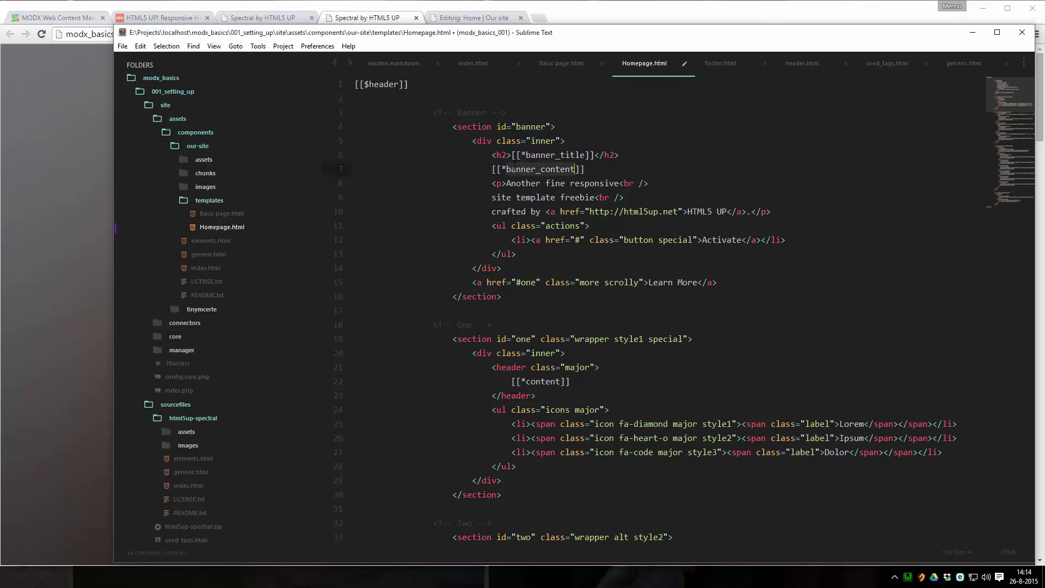
key(ctrl+c)
In the MODX manager in the browser, duplicate the banner_title template variable as banner_content, without duplicating resource values
click(363, 18)
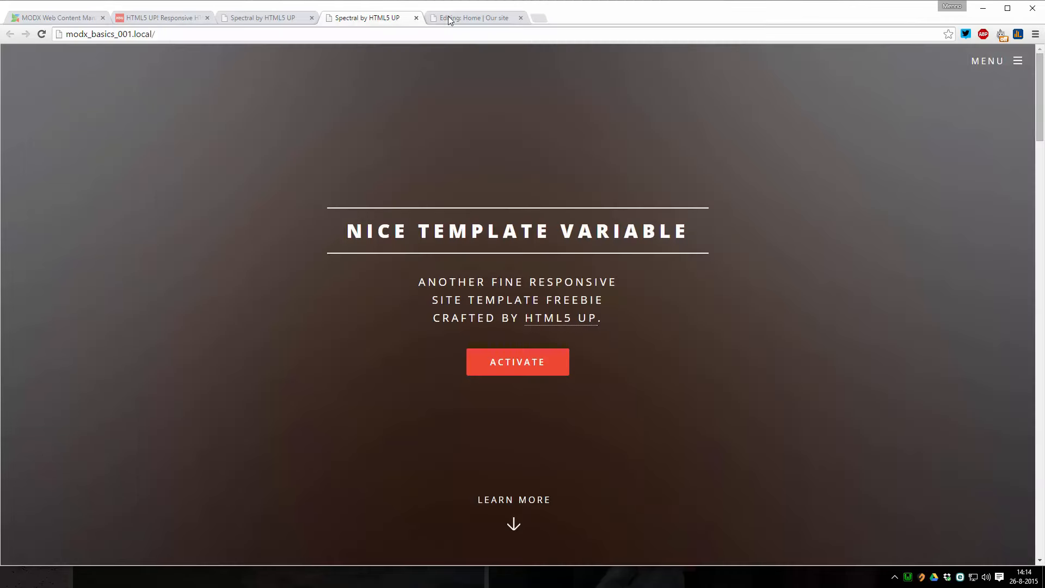
click(474, 18)
click(89, 103)
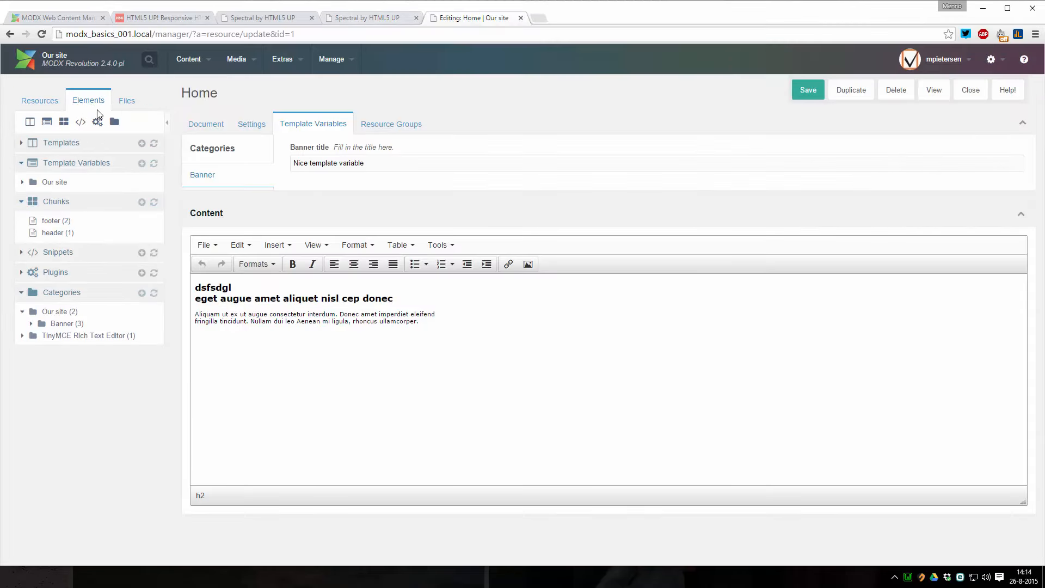
click(43, 202)
click(52, 264)
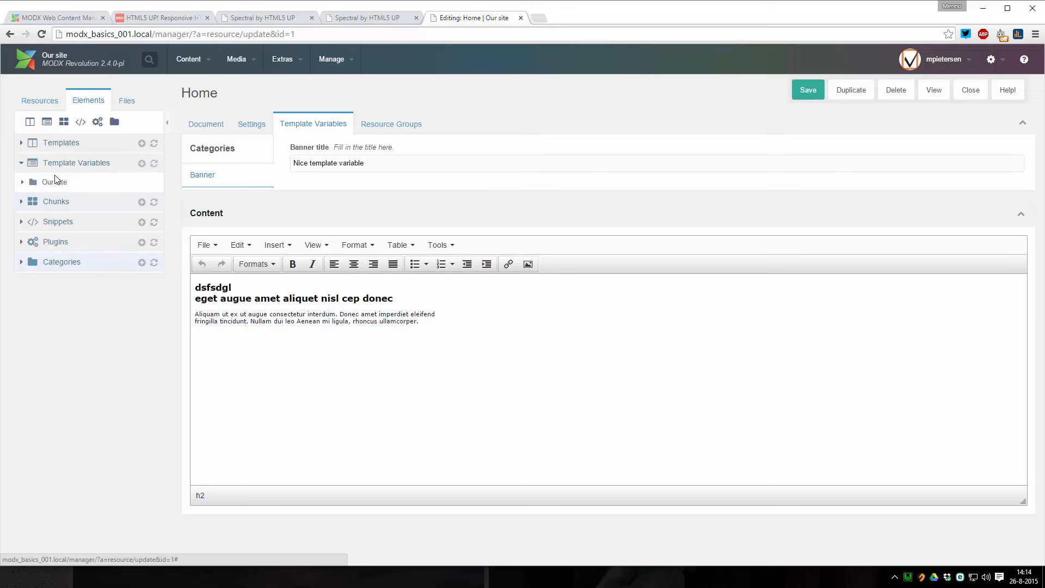
click(54, 182)
click(63, 195)
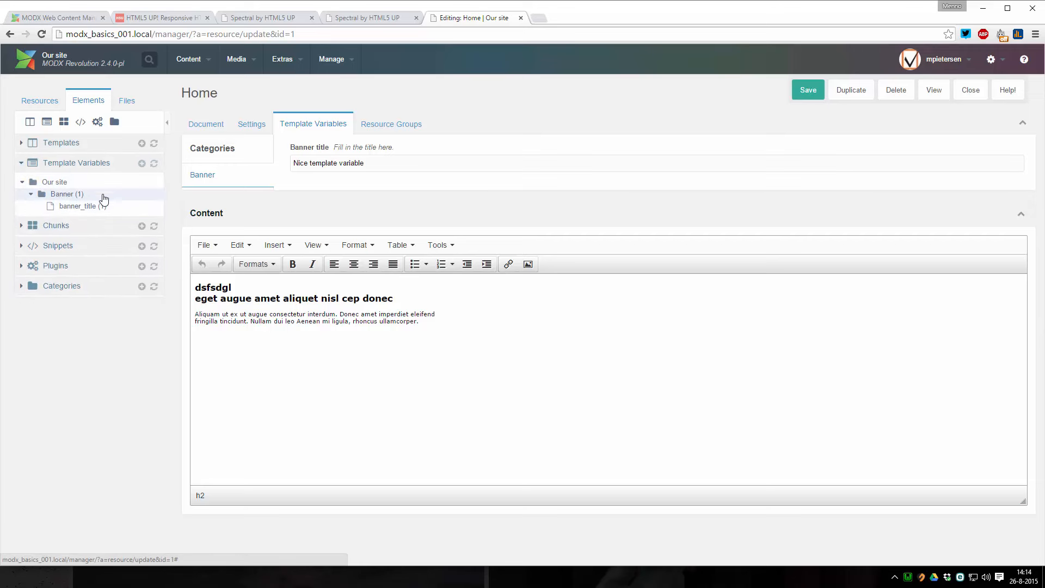
right_click(70, 207)
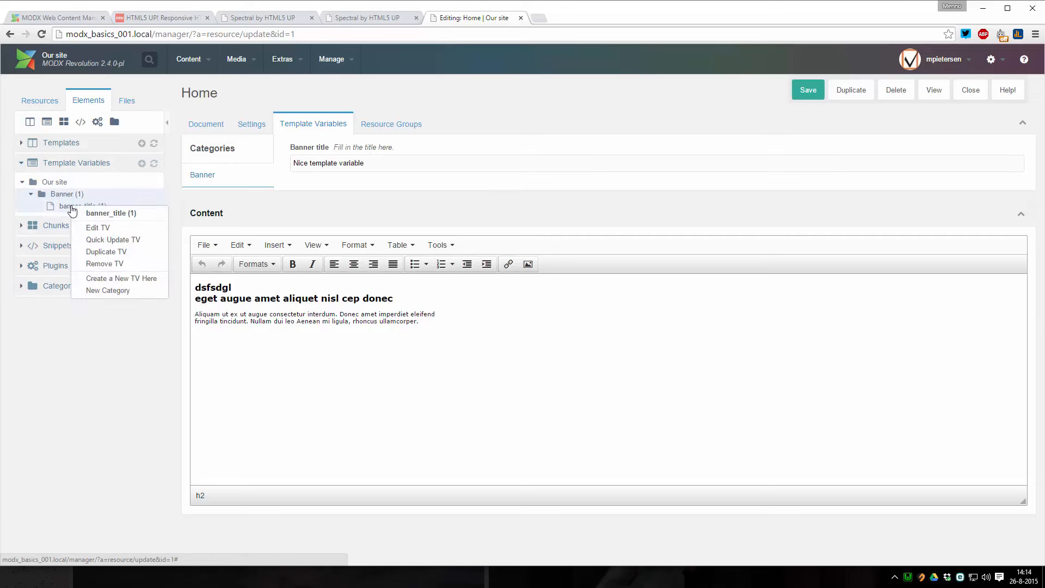
click(96, 251)
triple_click(448, 297)
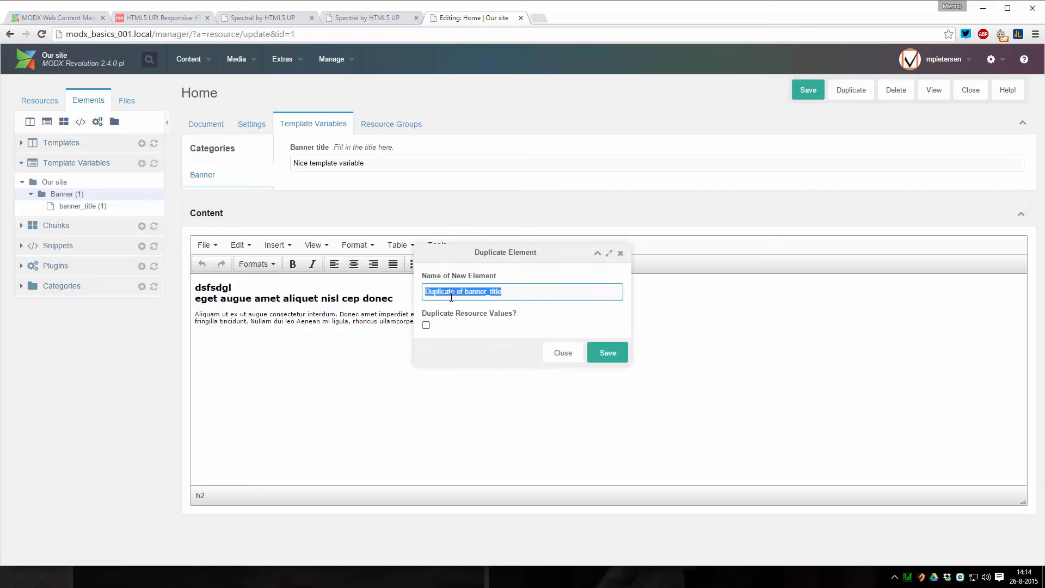
text(banner_content)
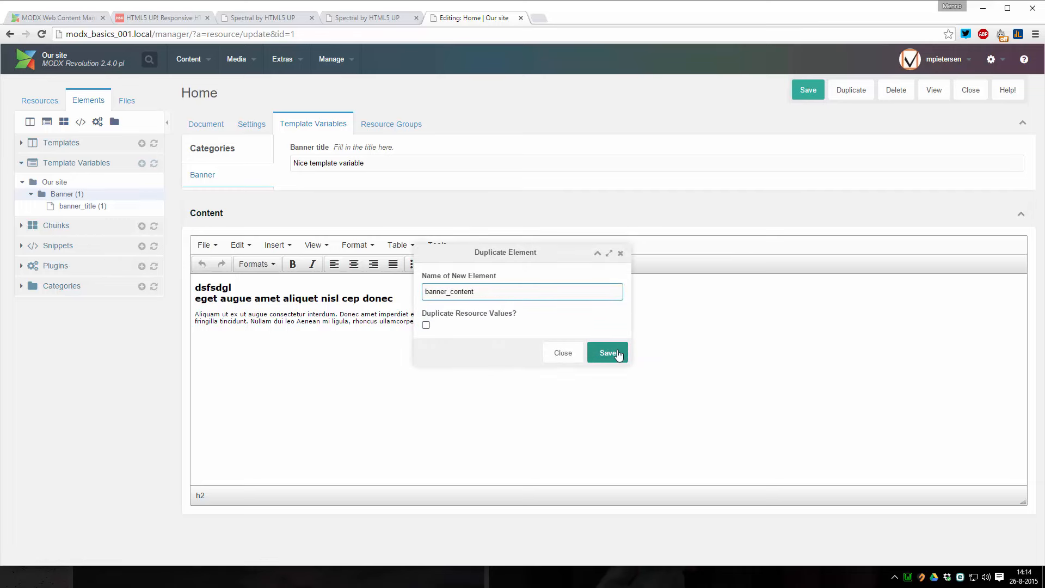
click(618, 354)
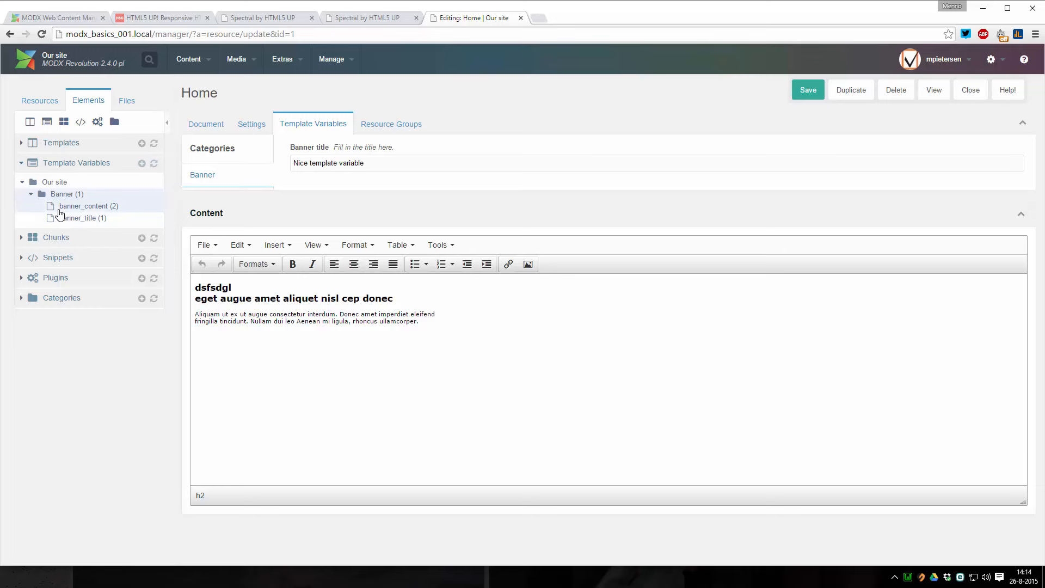
Set banner_content's caption to "Banner content", its description to "Fill in the content here." and its sort order to 2
click(102, 207)
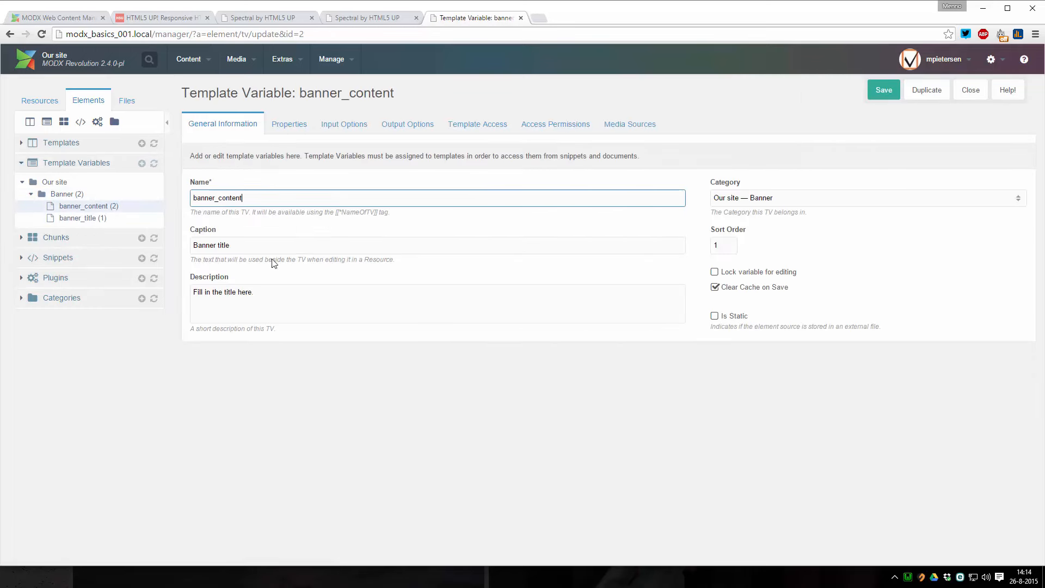
double_click(227, 245)
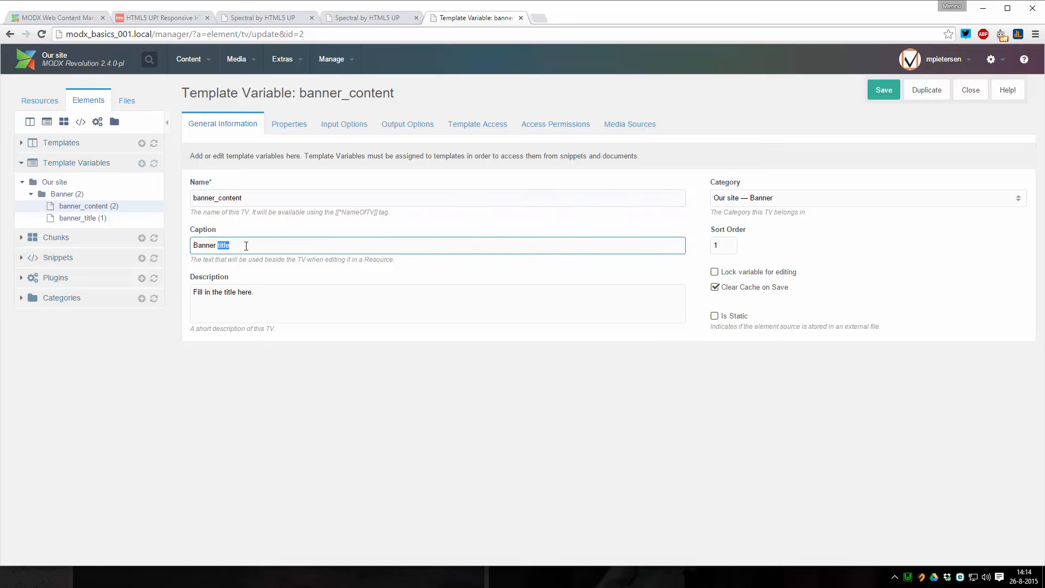
text(conten)
double_click(228, 291)
text(c)
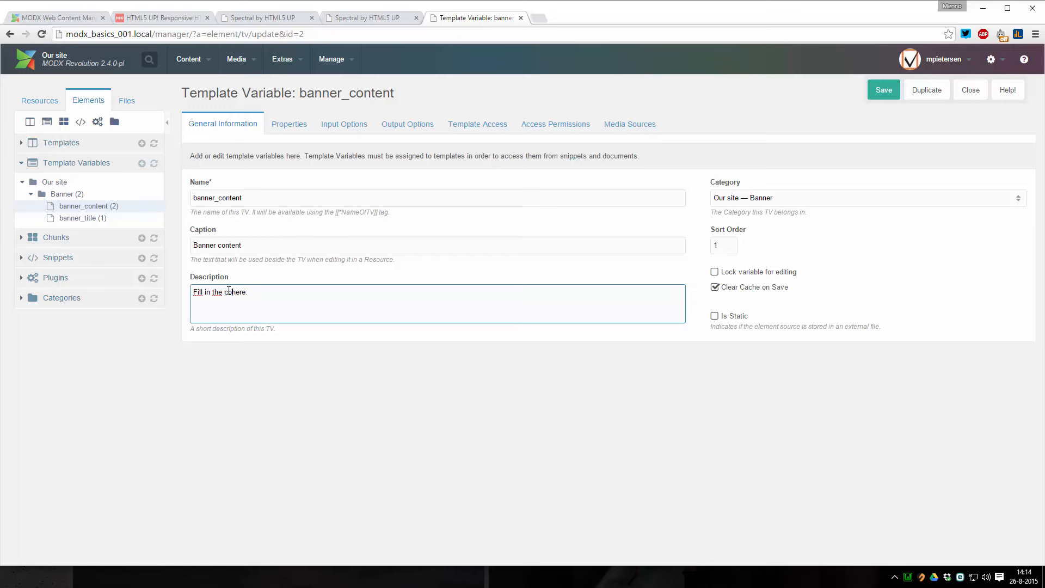
text(ontent)
double_click(720, 246)
text(2)
click(768, 247)
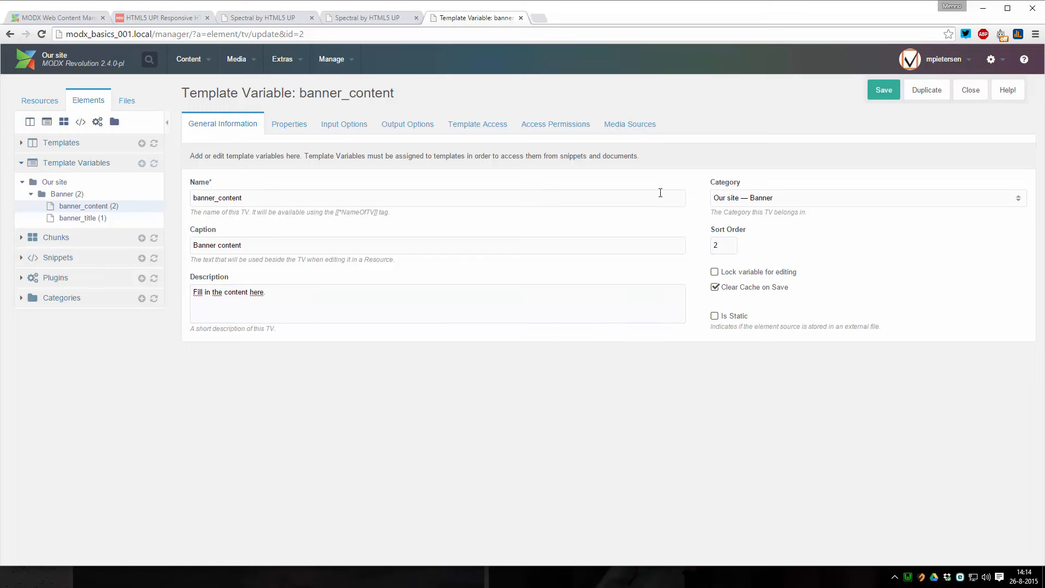
Set banner_content's input type to RichText, check its template access, and save the template variable
click(355, 130)
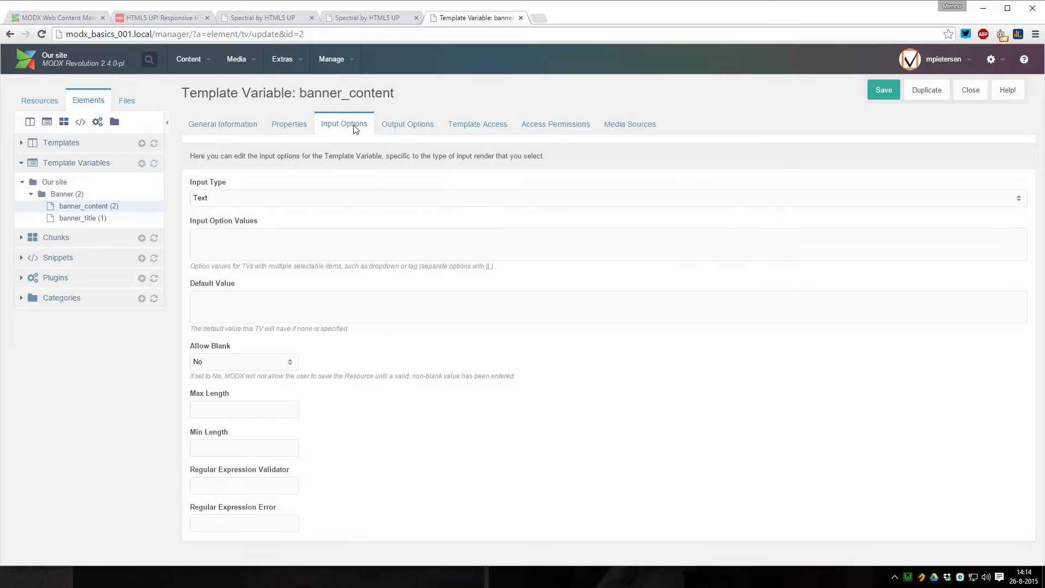
click(257, 204)
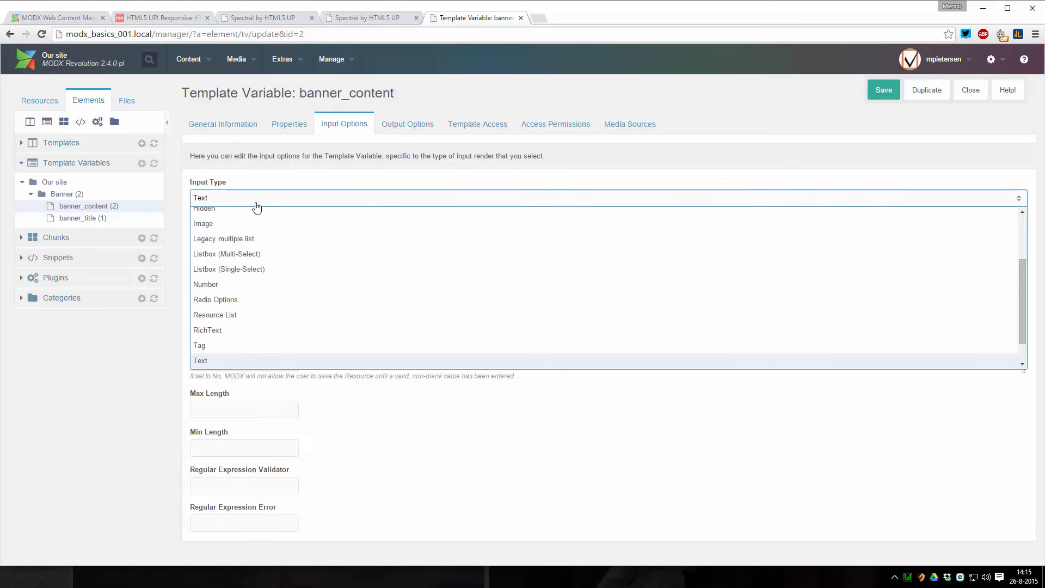
click(216, 330)
click(290, 218)
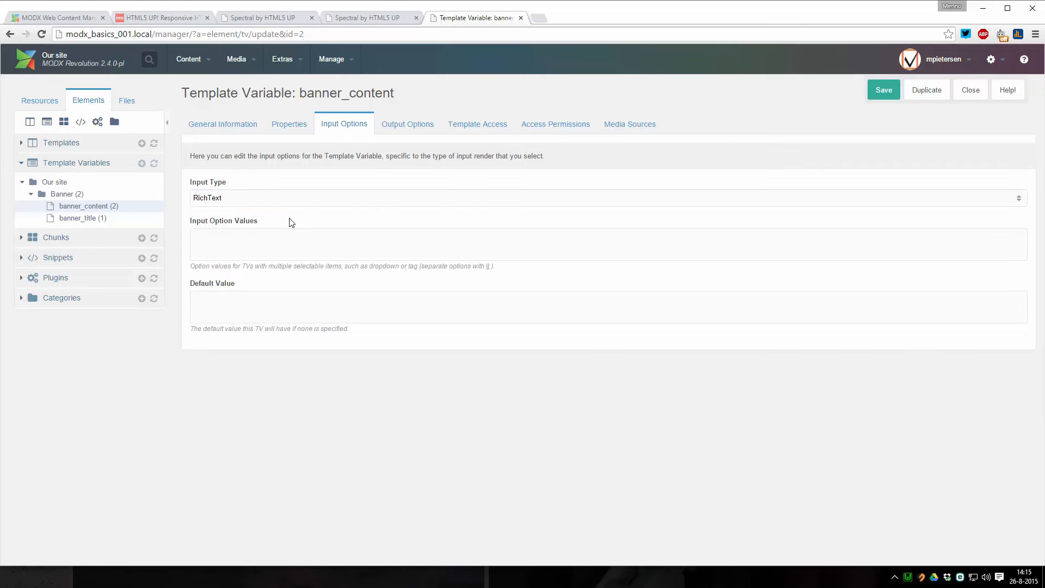
click(478, 125)
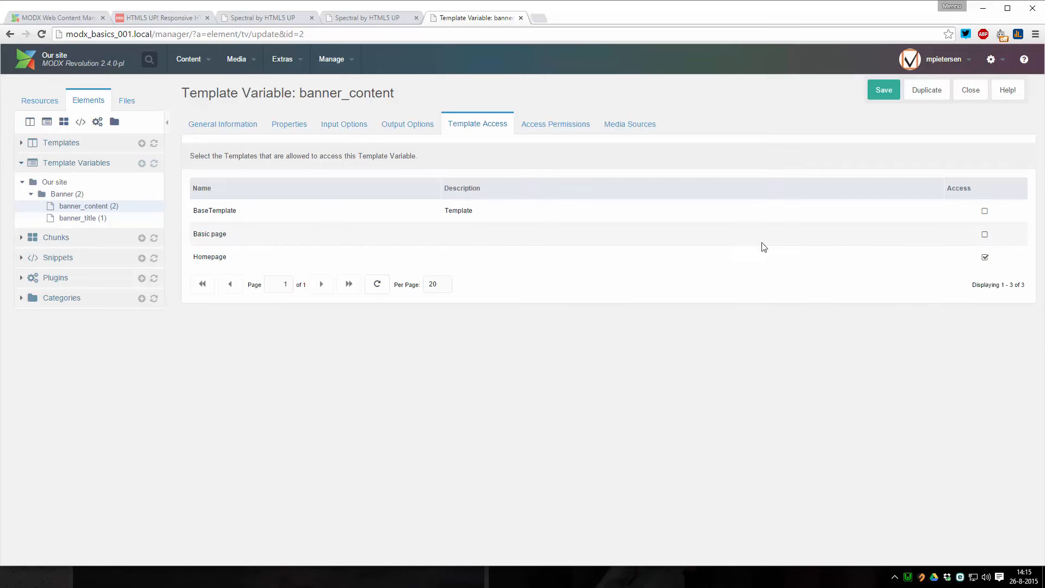
click(227, 125)
click(877, 91)
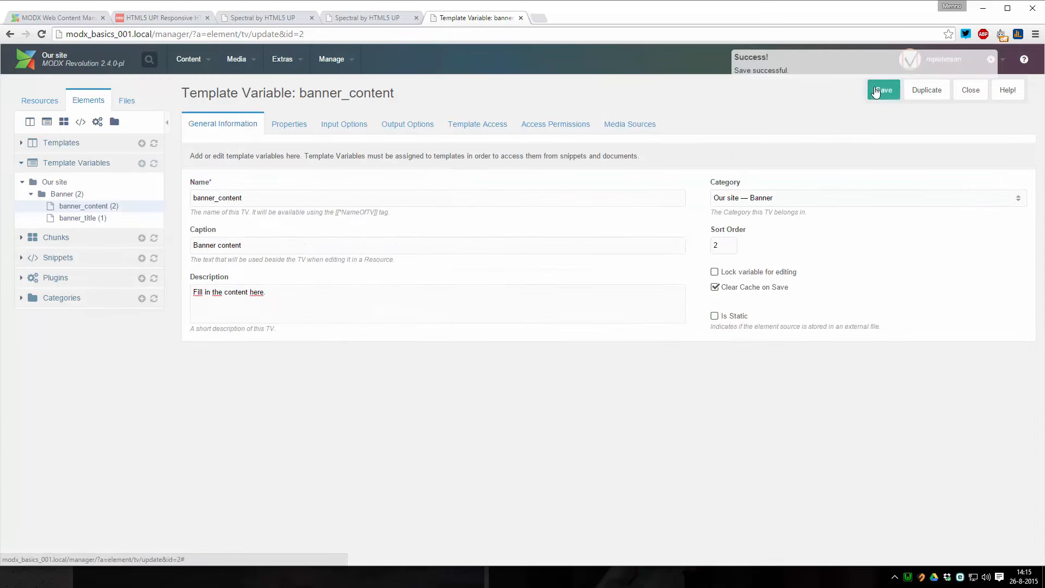
Open the template variables of the Home resource
click(33, 99)
click(50, 161)
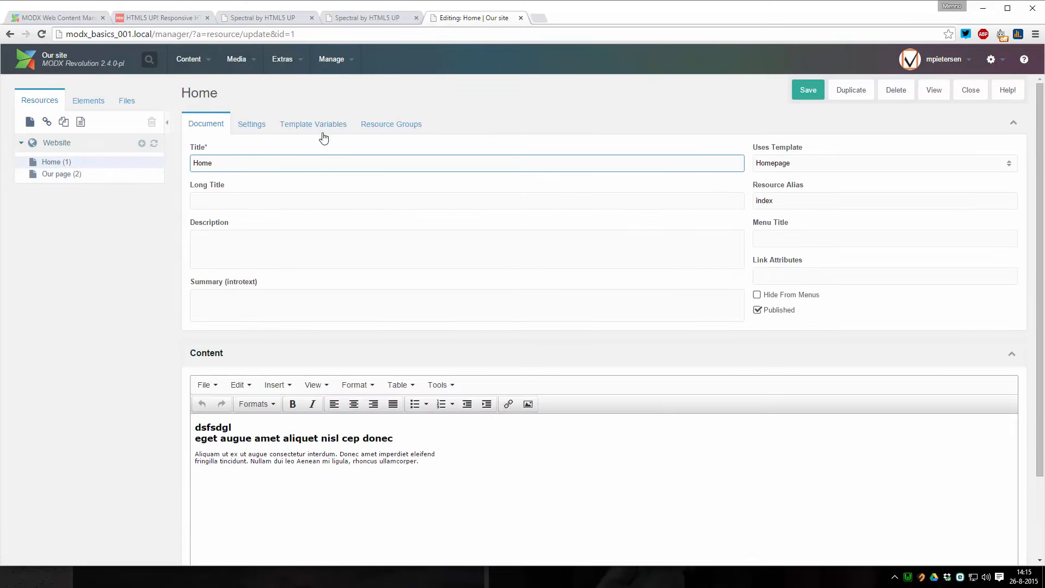
click(312, 125)
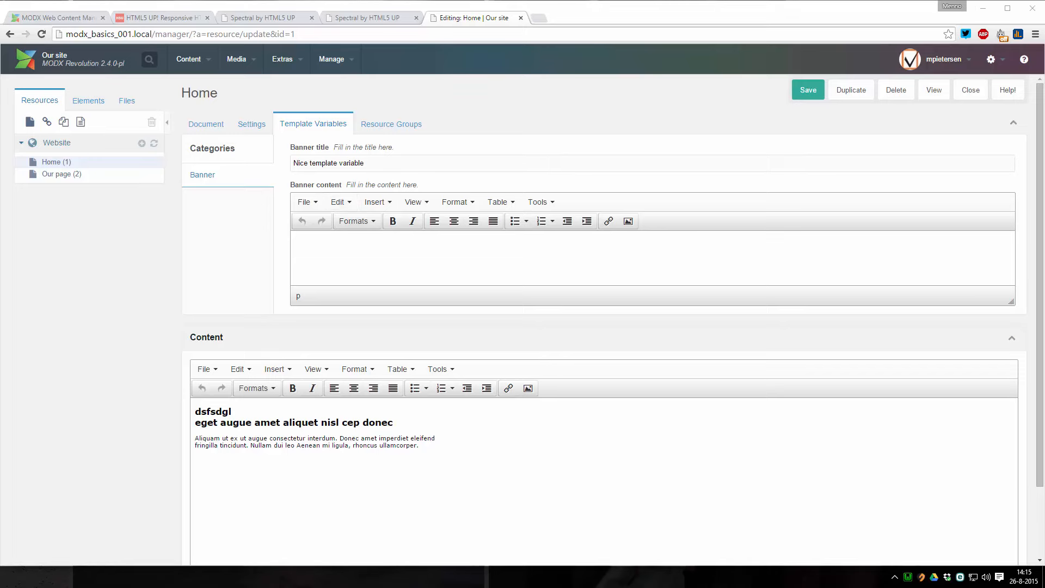
In Sublime Text, cut the hard-coded banner paragraph from Homepage.html, remove the leftover empty line and save the file
key(alt+Tab)
drag(493, 183, 773, 211)
key(ctrl+x)
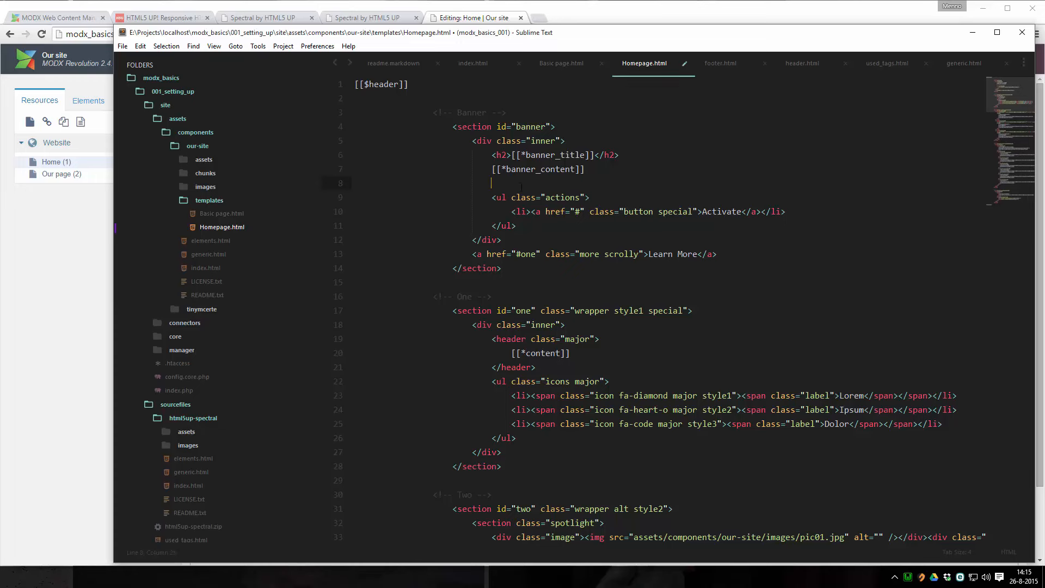
drag(493, 183, 359, 182)
key(BackSpace)
key(BackSpace)
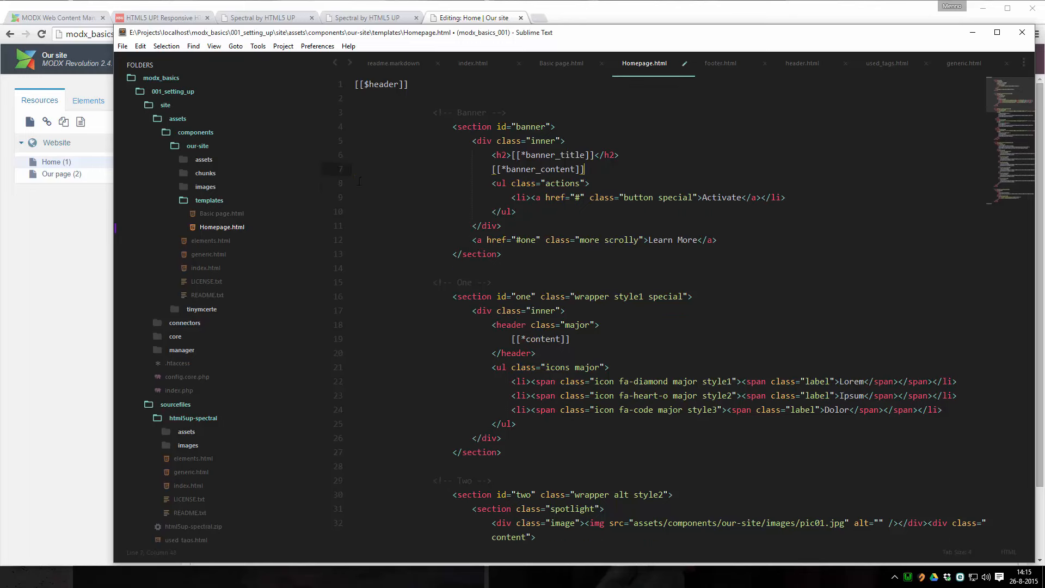
key(ctrl+s)
Back in the browser, paste the cut paragraph HTML into the Banner content editor's source code and save the Home resource
click(476, 18)
click(539, 202)
click(552, 232)
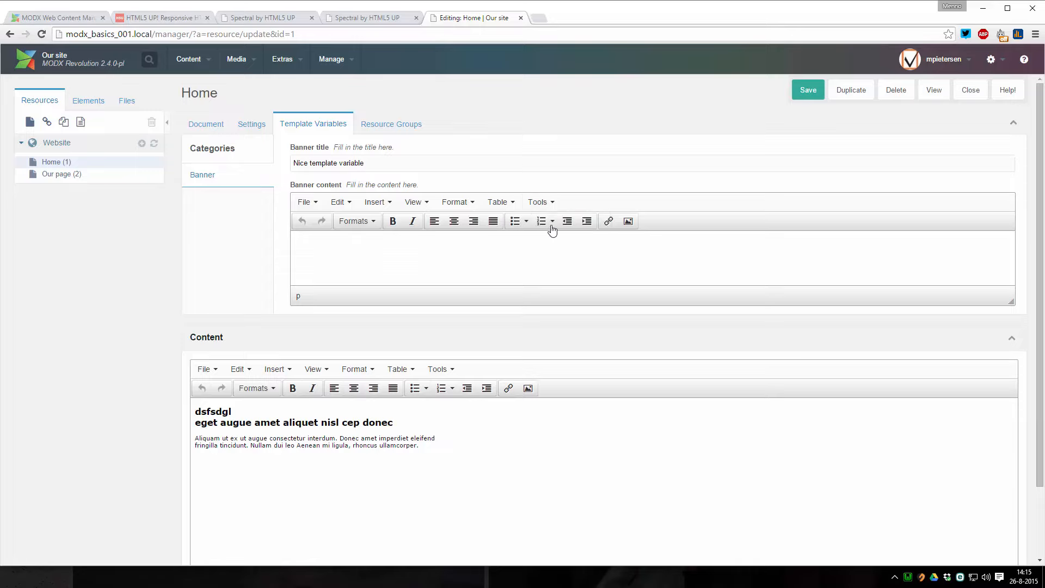
key(ctrl+v)
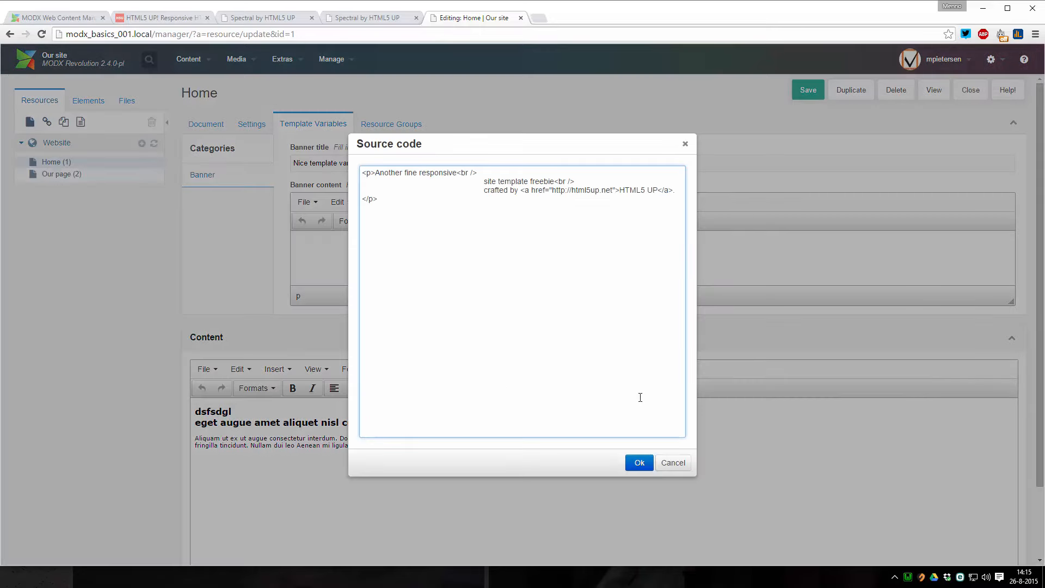
click(639, 463)
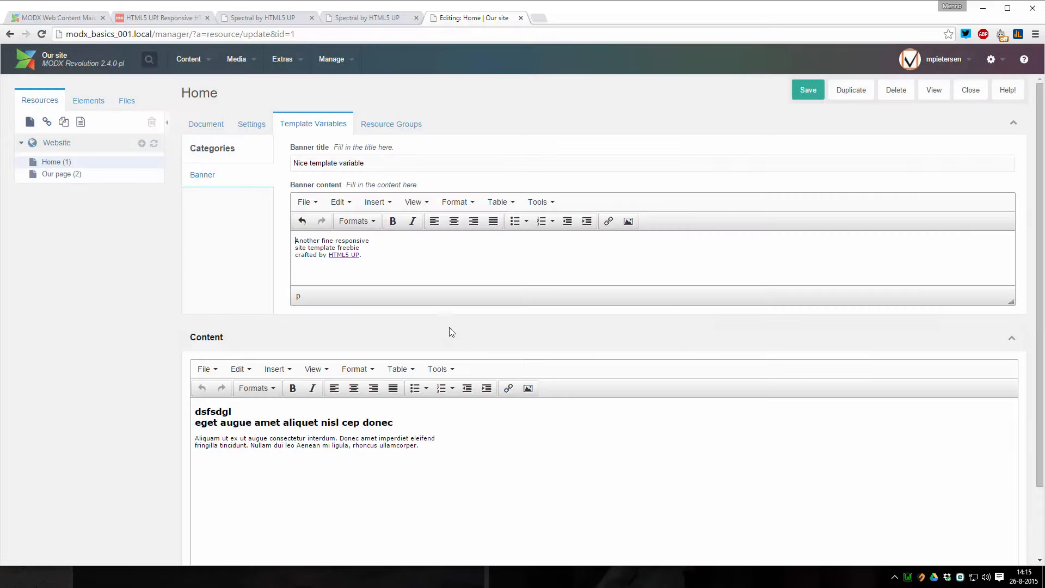
click(808, 90)
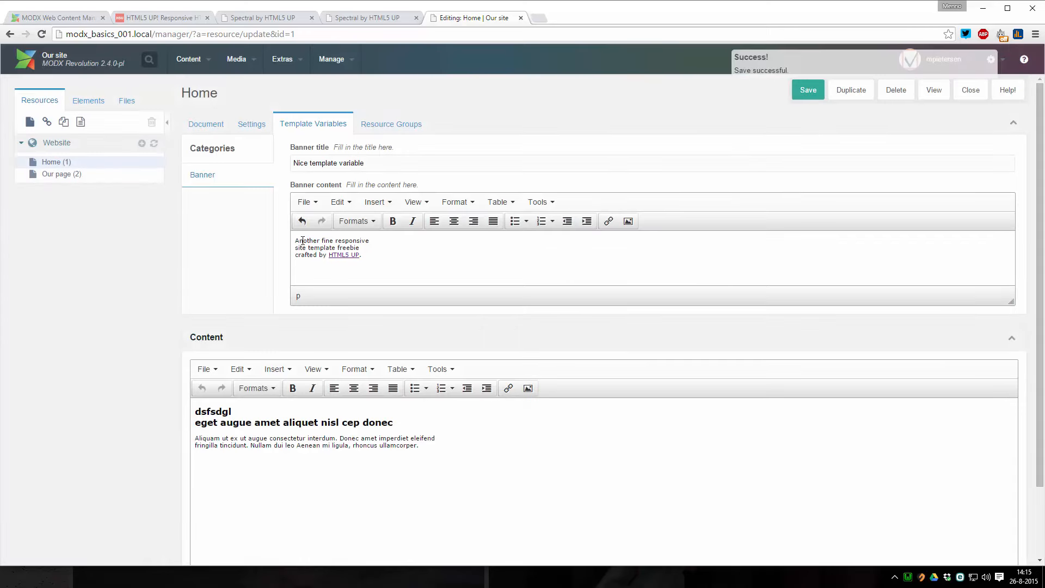
Replace "Another fine" with "This works" in the Banner content and save the Home resource
drag(295, 240, 329, 244)
click(296, 243)
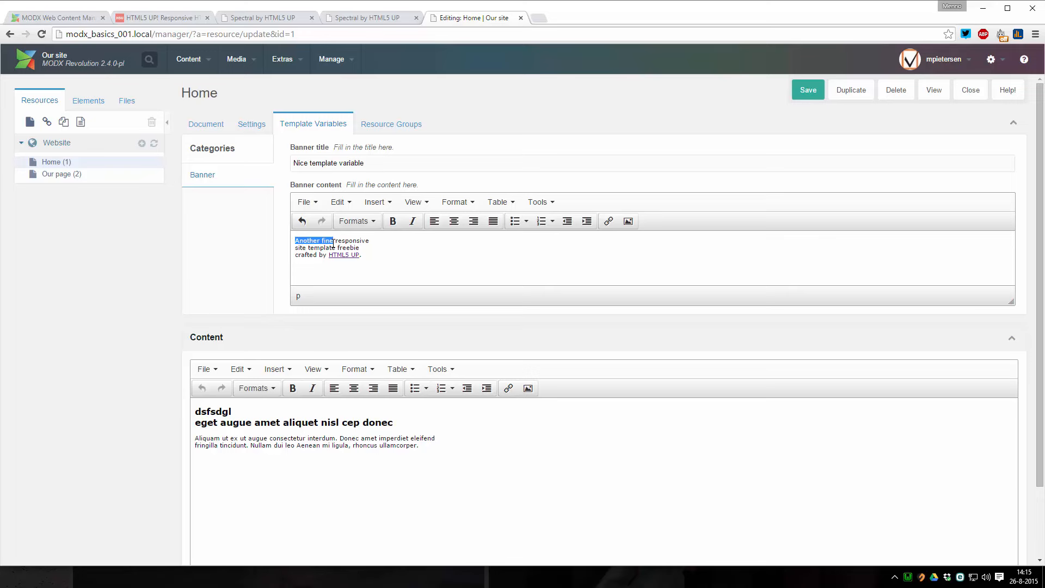
text(This works)
click(804, 92)
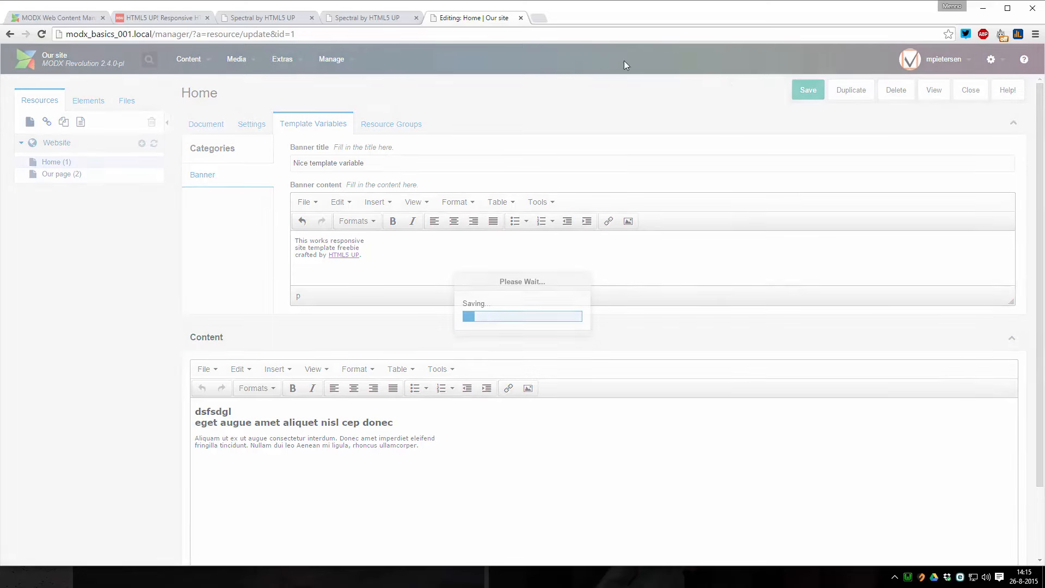
Reload the live homepage and check the banner's heading and paragraph
click(365, 20)
key(F5)
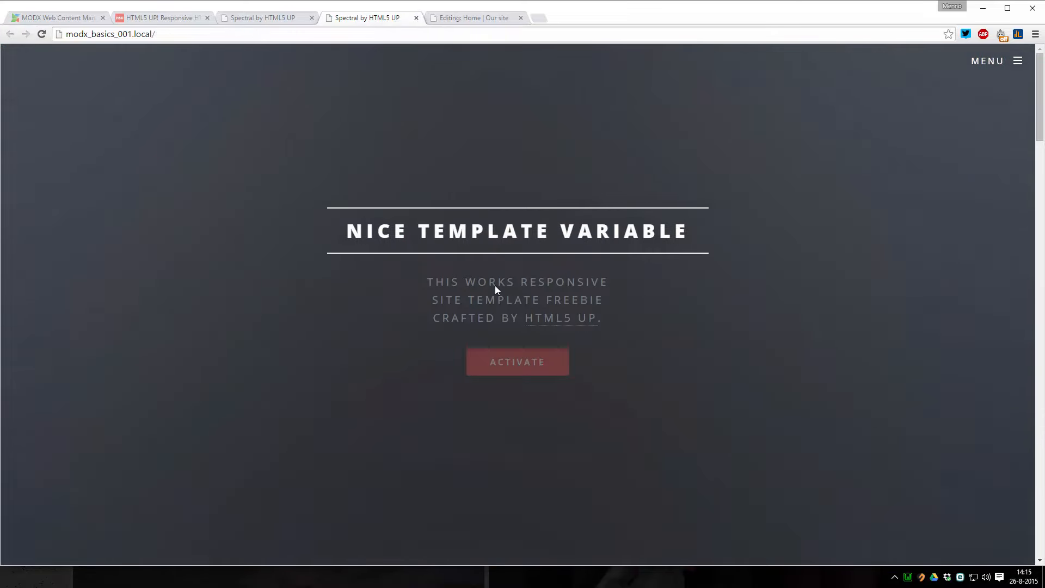
drag(515, 282, 426, 282)
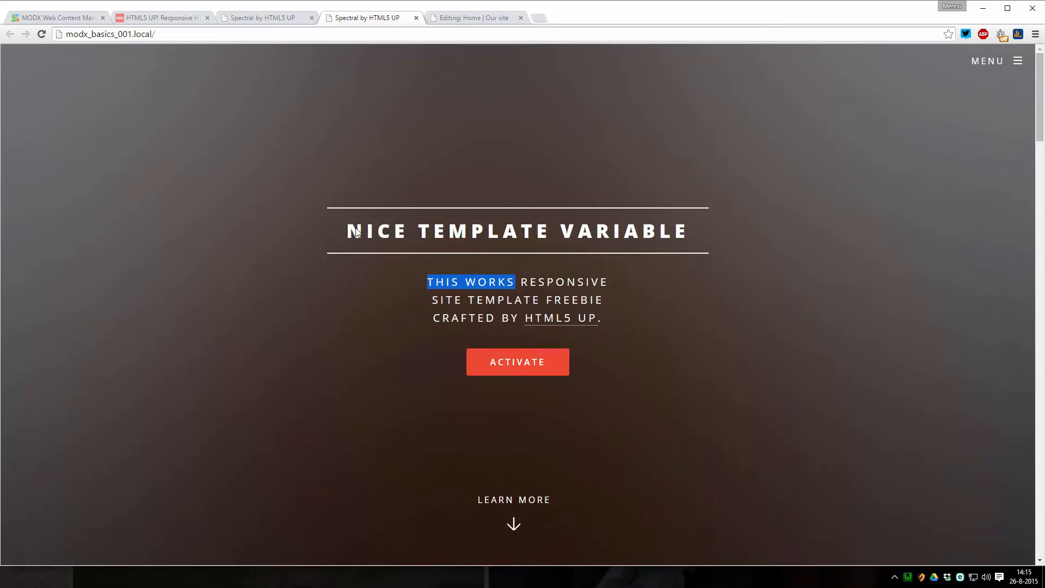
drag(349, 231, 680, 239)
drag(428, 282, 623, 316)
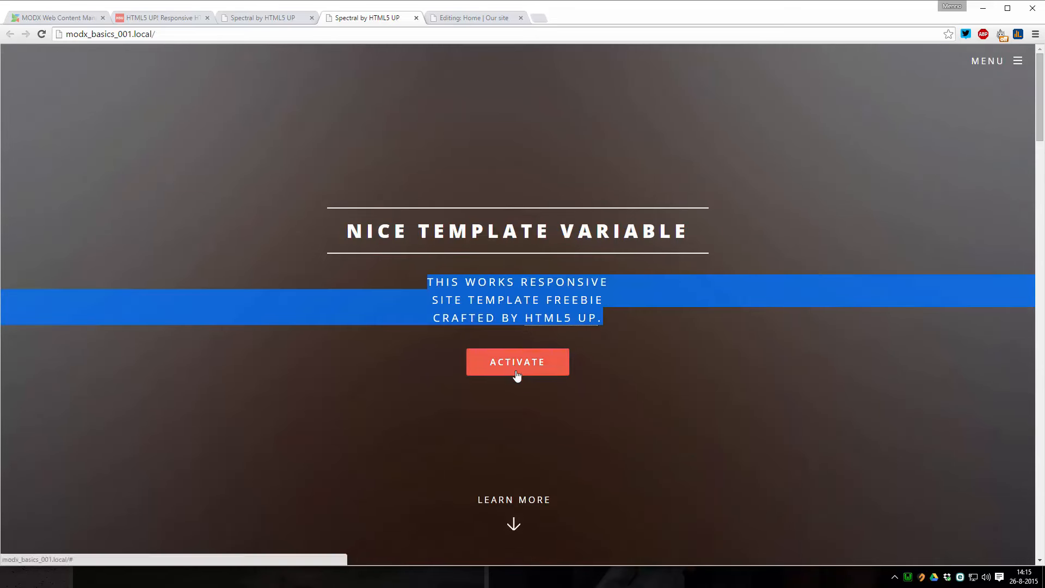
In Sublime Text, replace the Activate link's "#" href in Homepage.html with the tag [[*banner_button_url]]
click(449, 20)
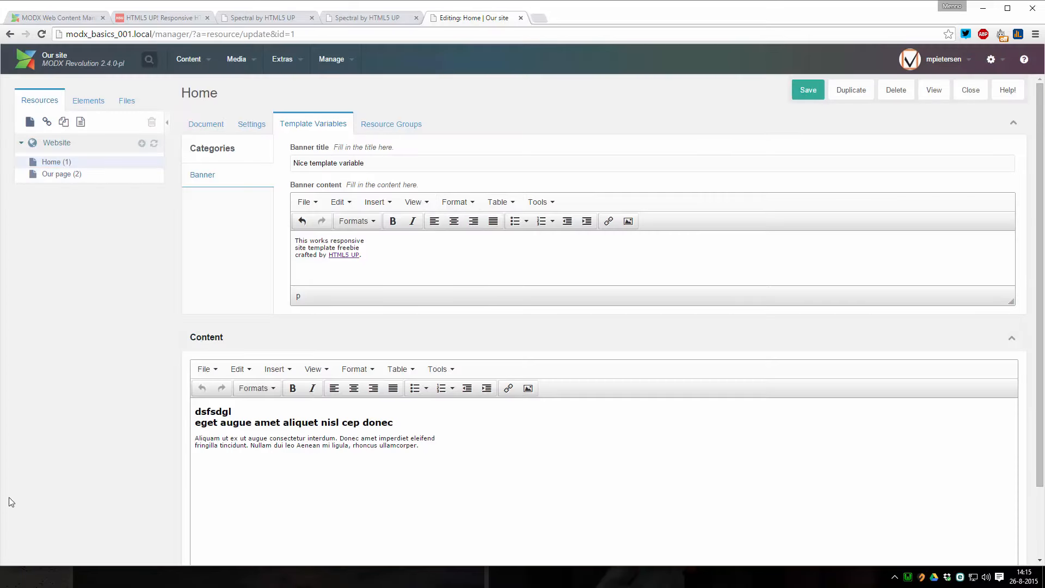
key(alt+Tab)
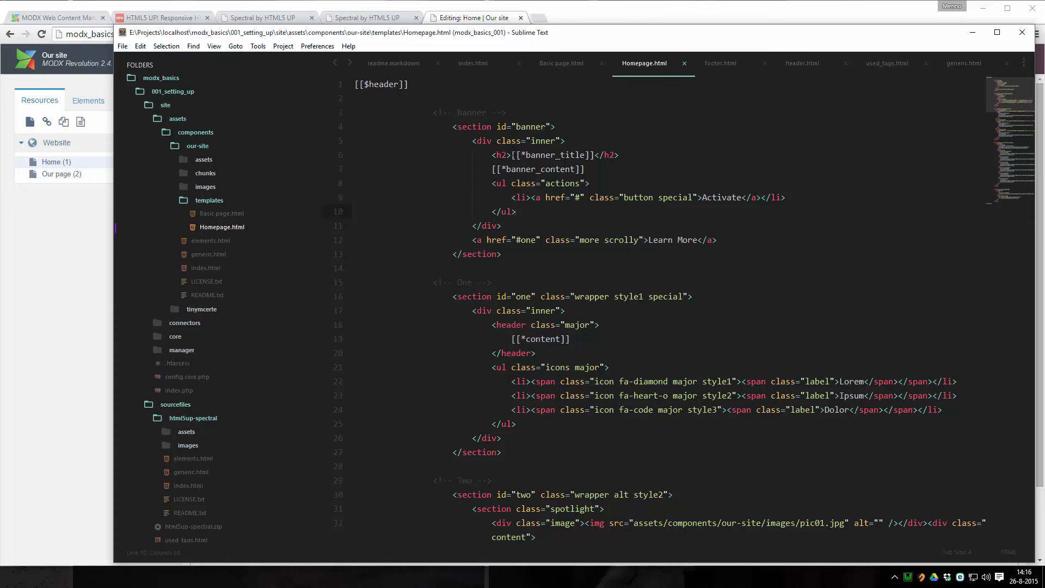
drag(513, 155, 595, 155)
click(609, 171)
text([[)
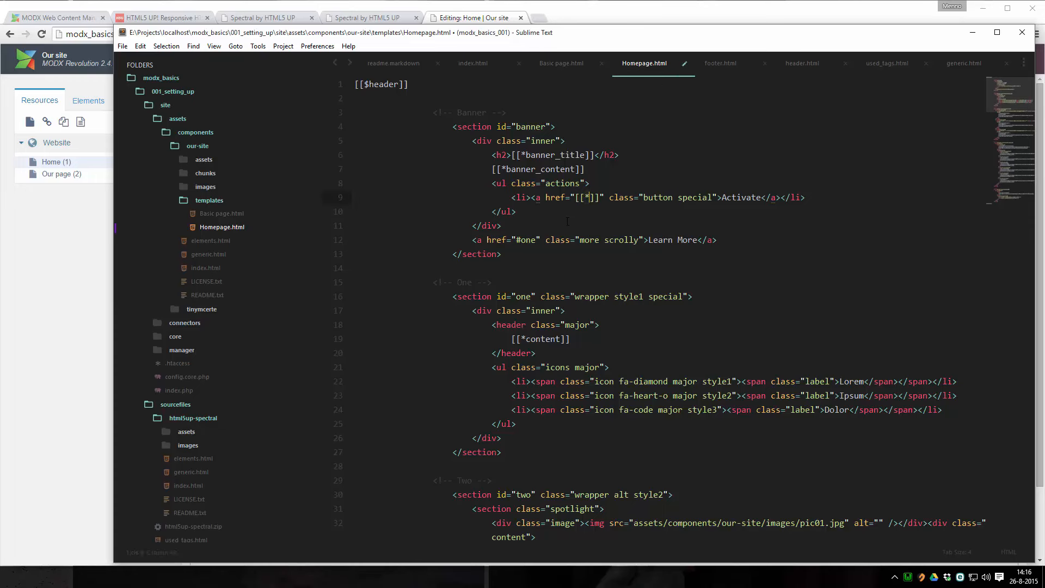
text(*banner_button)
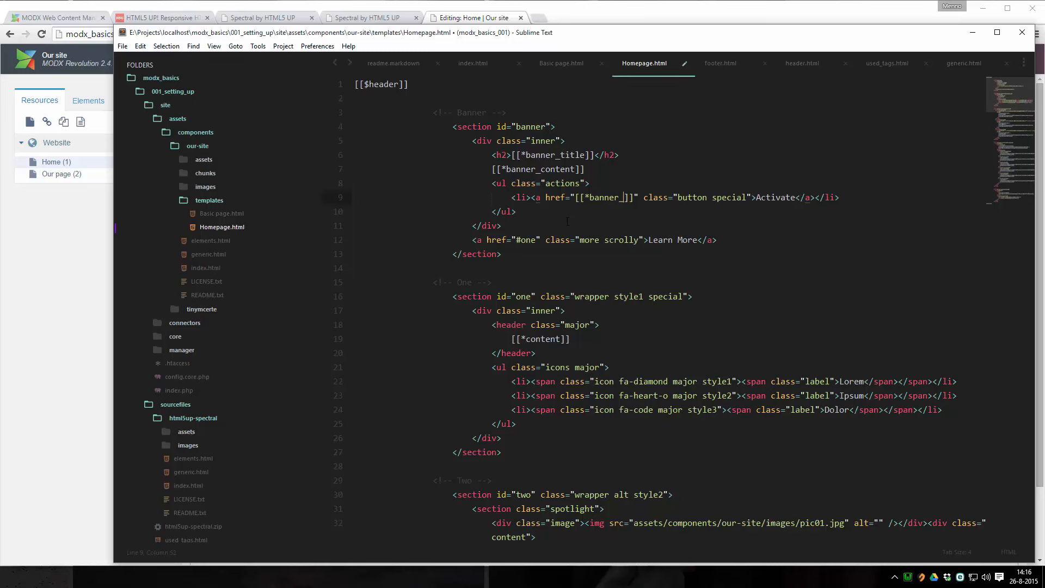
text(_url)
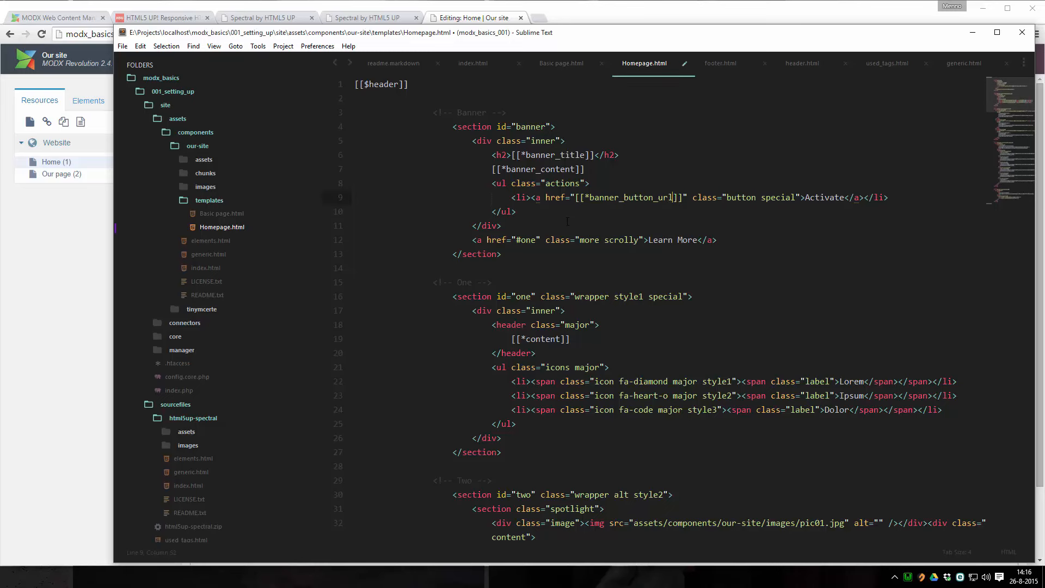
Copy the tag name banner_button_url, switch back to the MODX manager in the browser and duplicate banner_title under that name
double_click(624, 197)
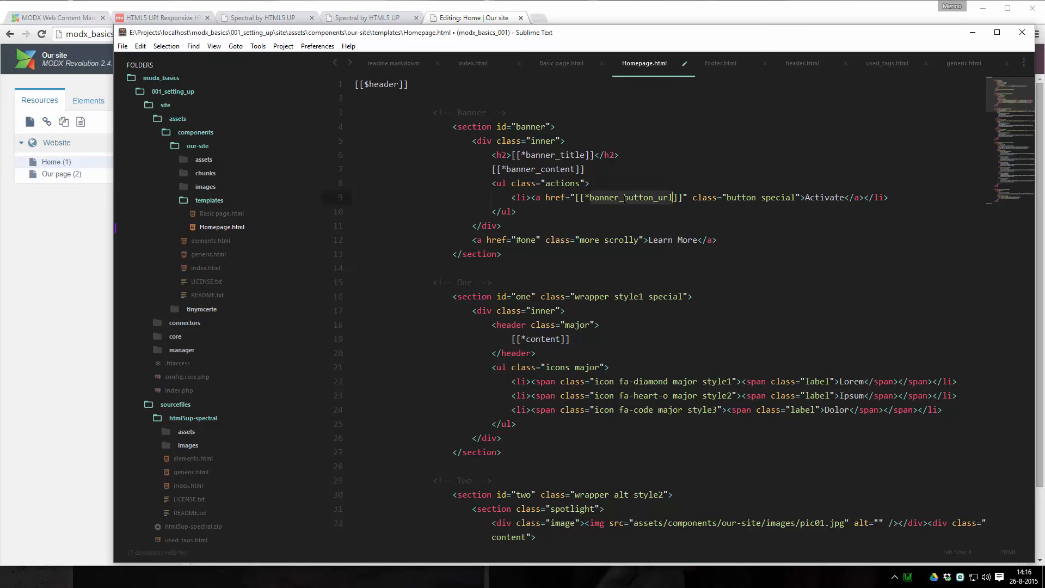
key(ctrl+c)
click(464, 18)
click(93, 104)
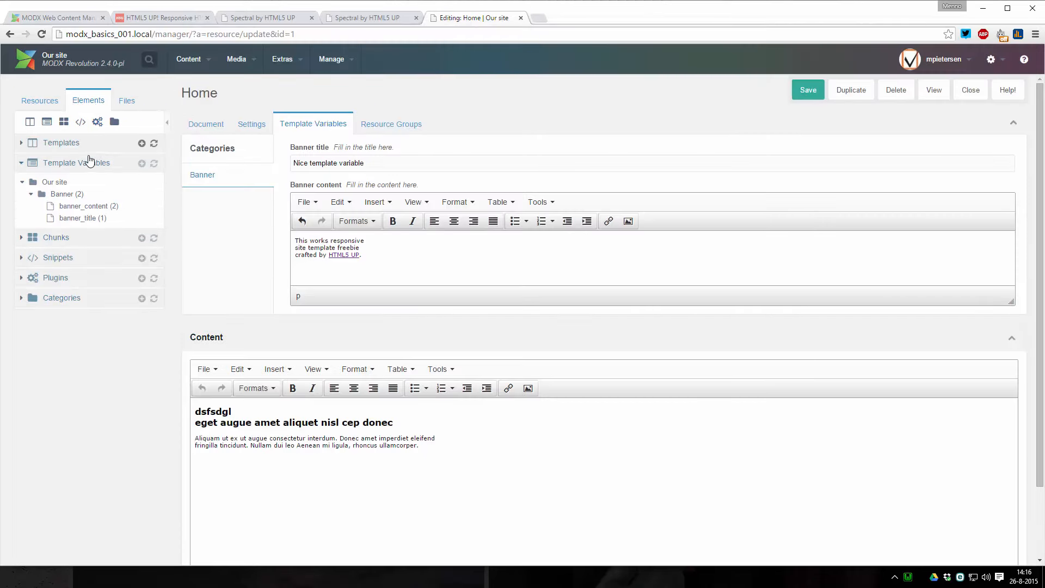
right_click(68, 222)
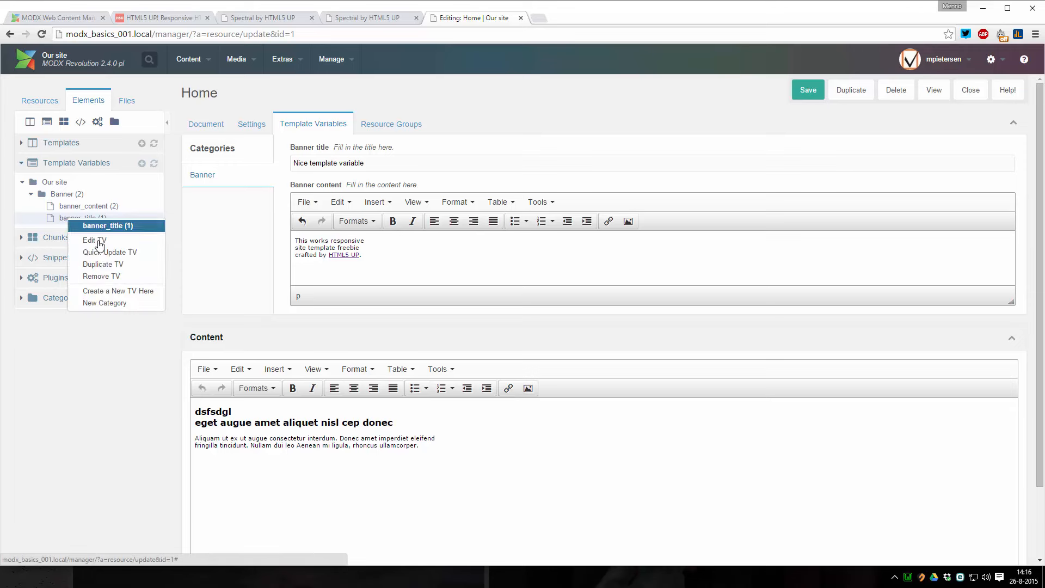
click(94, 263)
text(banner_button_url)
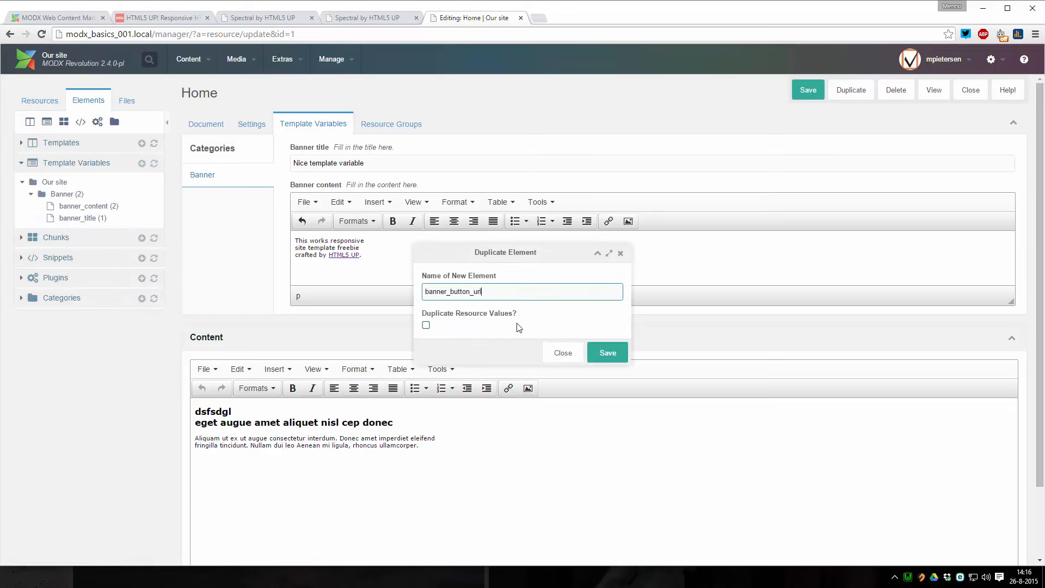
click(608, 354)
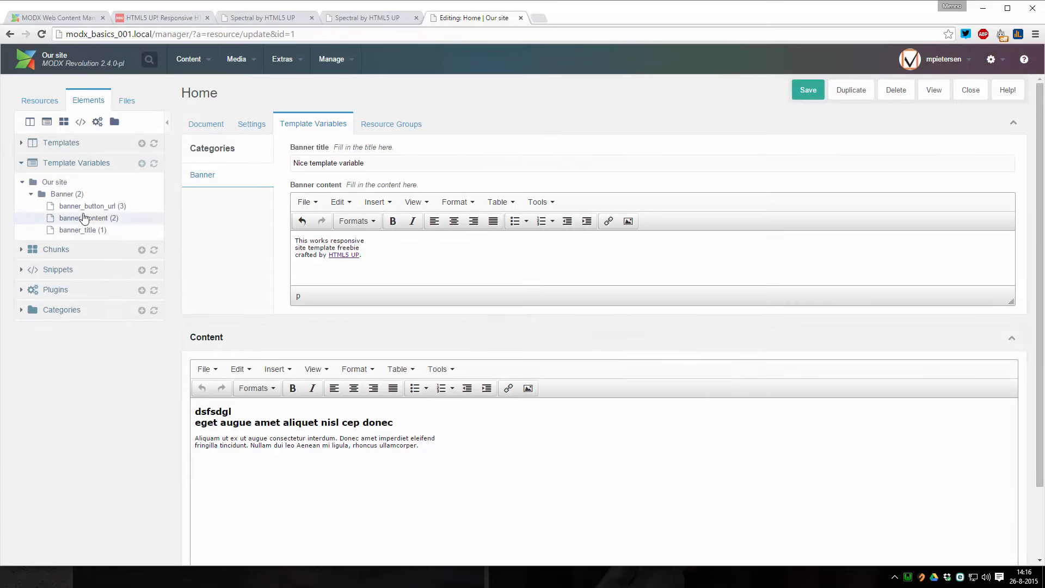
Give banner_button_url the caption "Banner button URL", the description "Choose the page to link to." and sort order 3
click(89, 209)
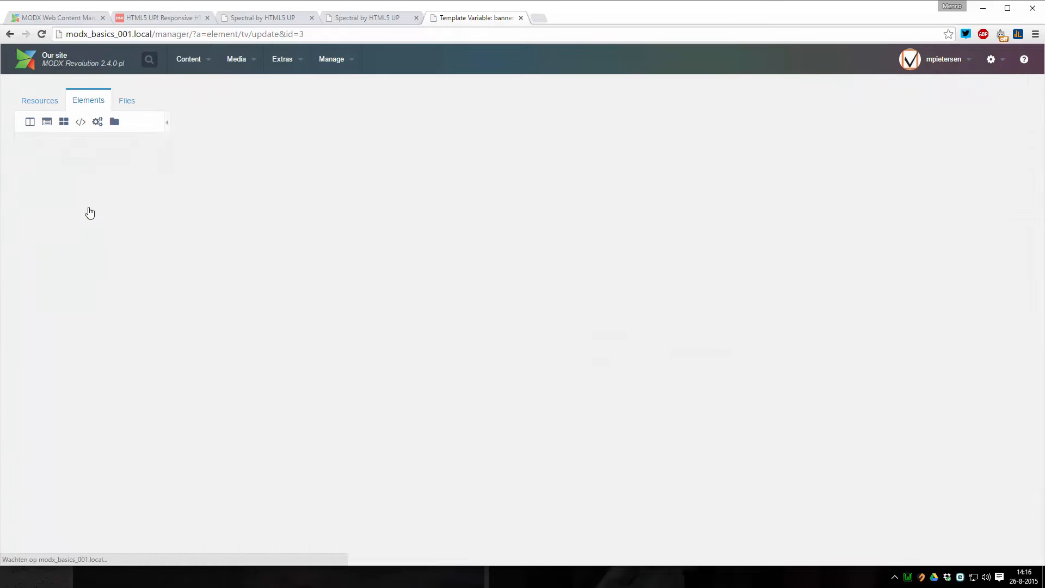
double_click(223, 246)
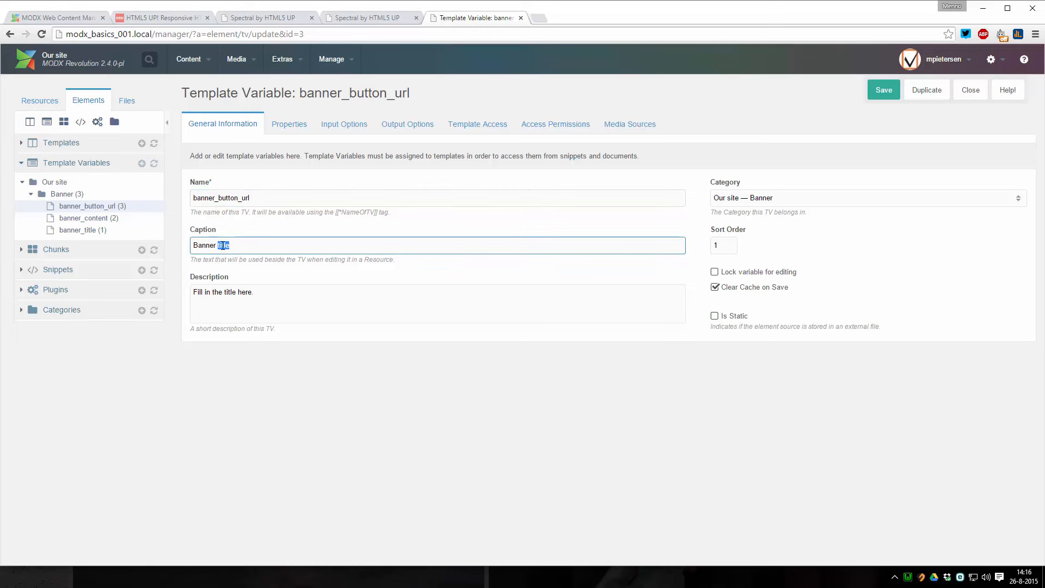
text(button URL)
triple_click(195, 292)
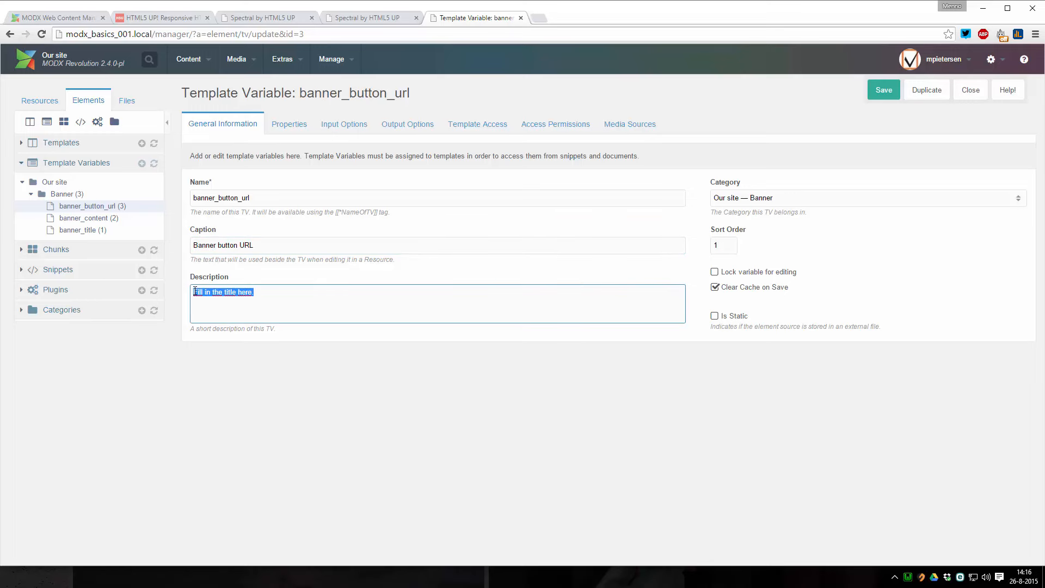
key(BackSpace)
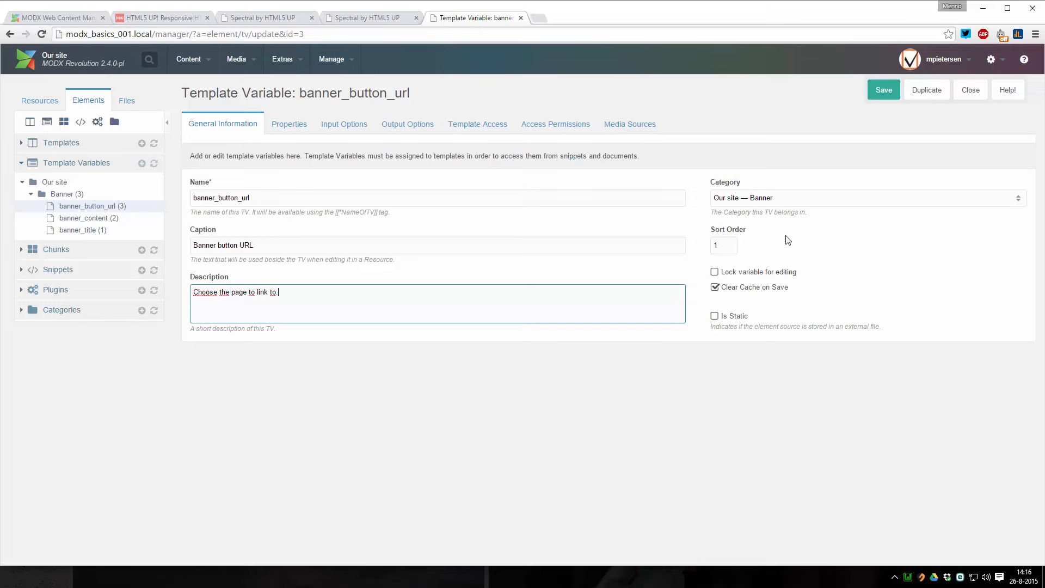
double_click(717, 246)
text(3)
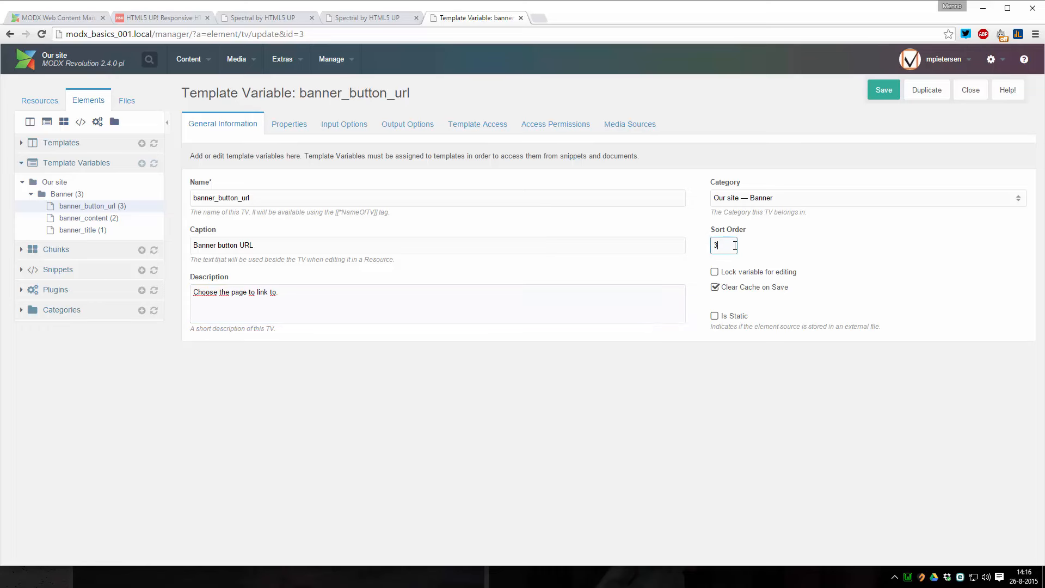
Check the template access of banner_button_url and set its input type to Resource List
click(490, 126)
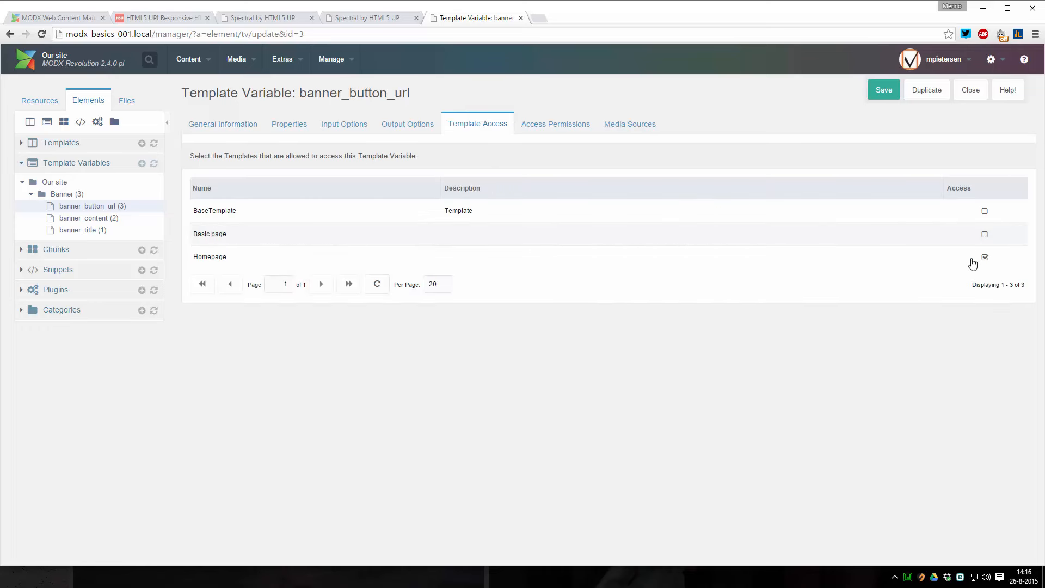
click(344, 124)
click(223, 203)
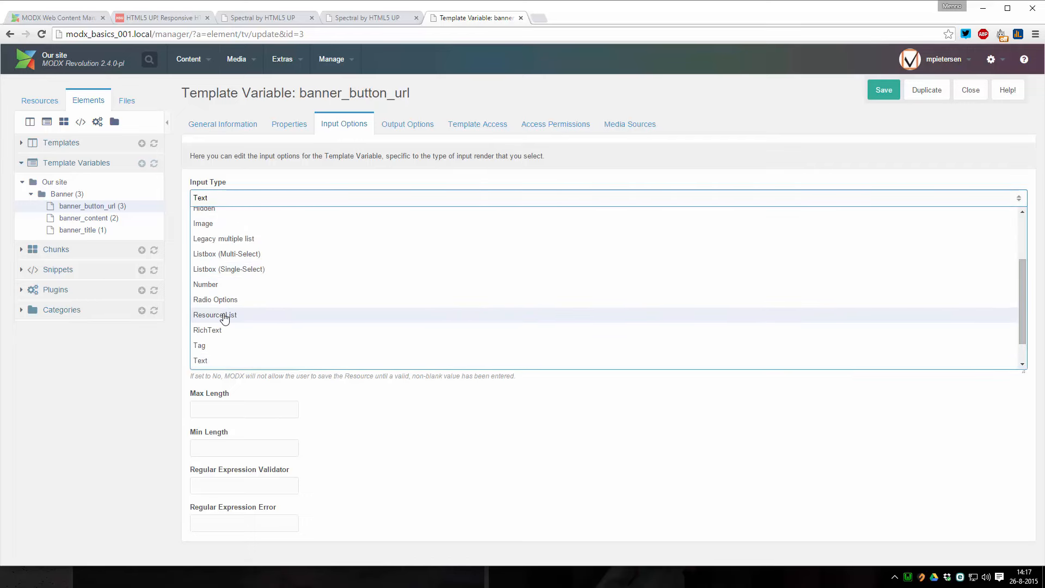
click(225, 316)
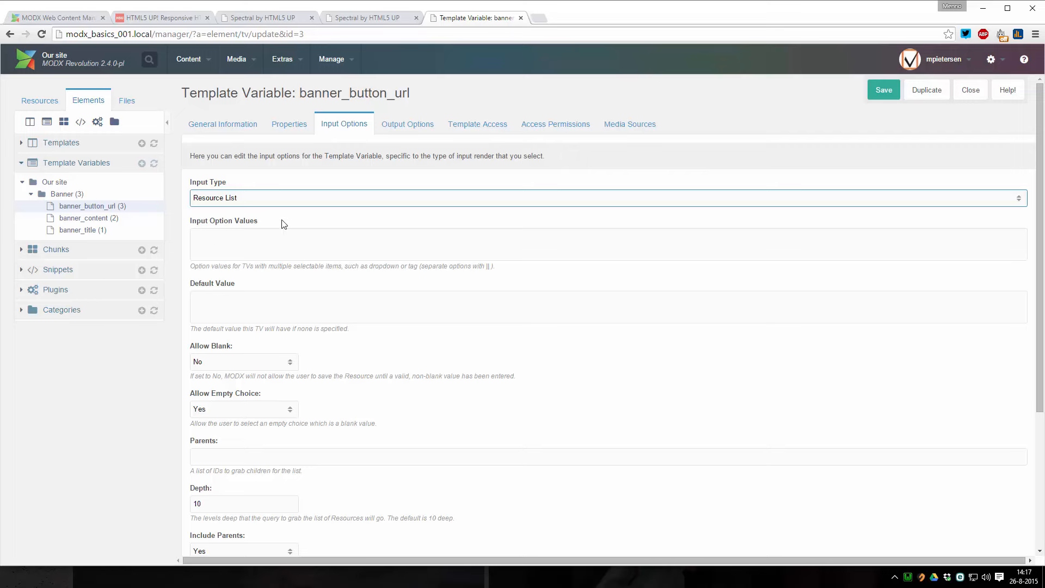
Set both Allow Blank and Allow Empty Choice to No for banner_button_url and save the template variable
click(287, 360)
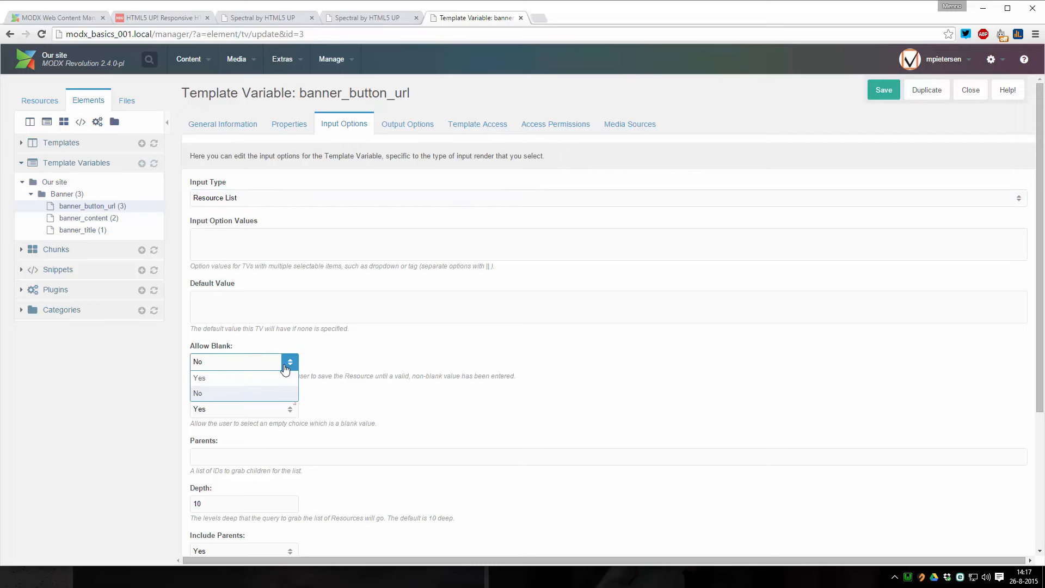
click(242, 399)
click(358, 367)
scroll(359, 367, down, 2)
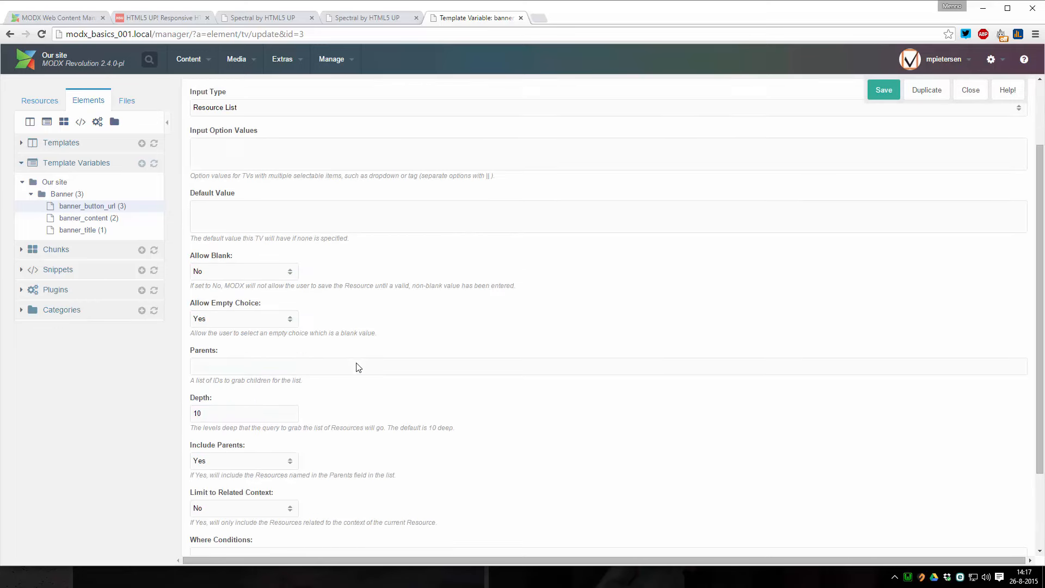
click(288, 319)
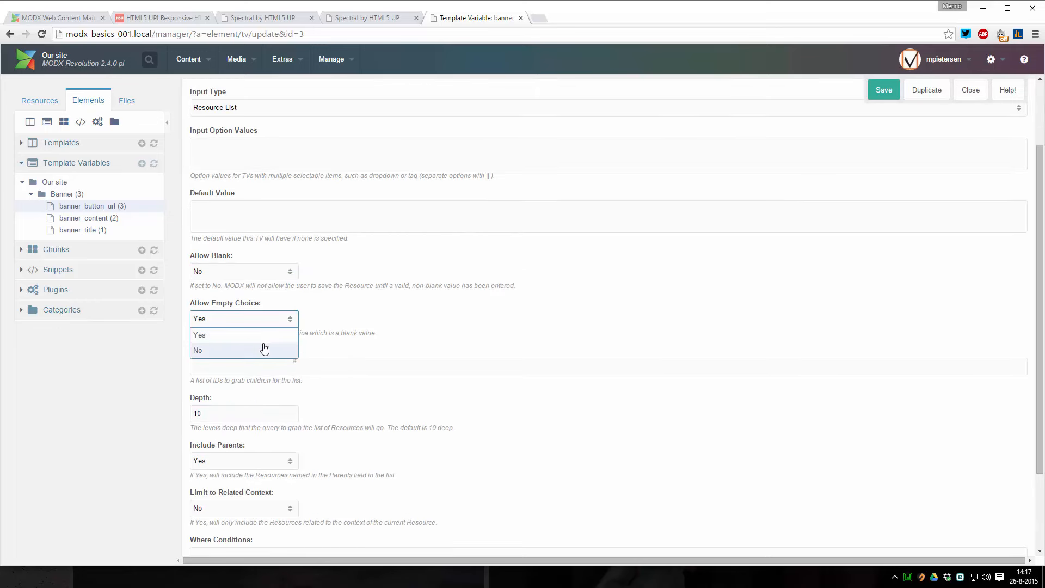
click(266, 347)
click(400, 322)
scroll(383, 338, down, 2)
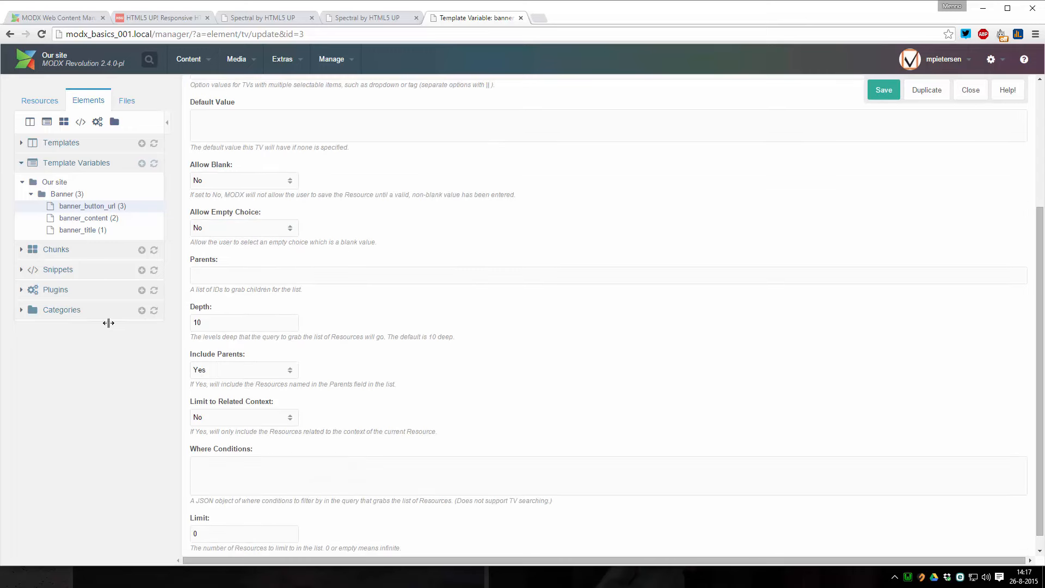
scroll(354, 327, up, 4)
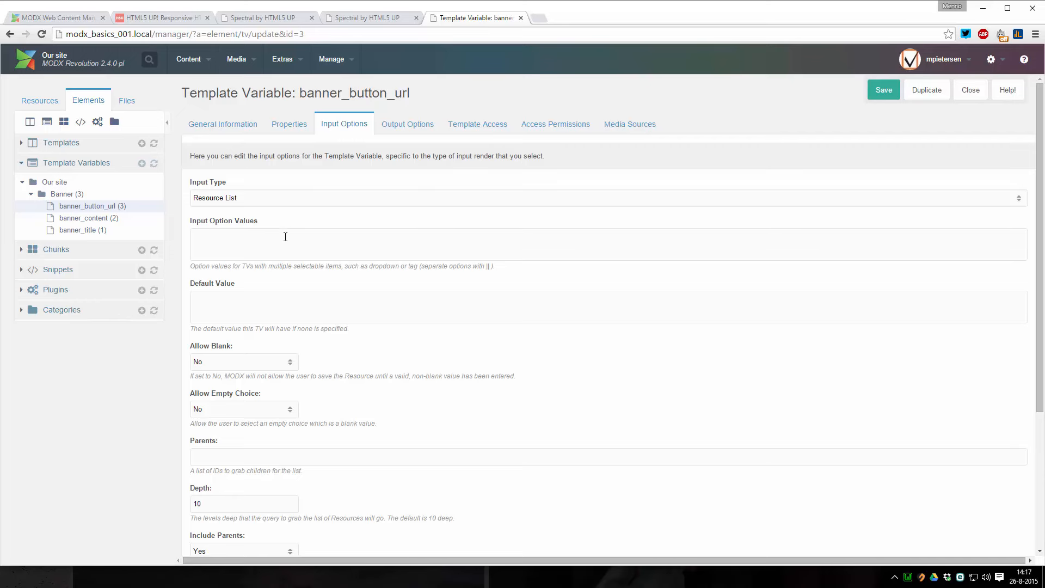
click(239, 126)
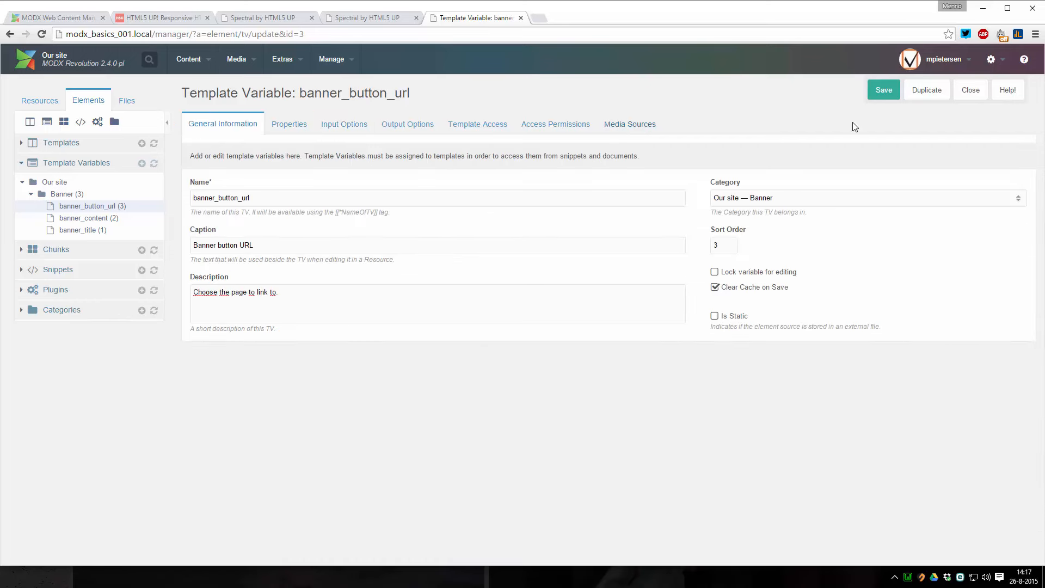
click(886, 93)
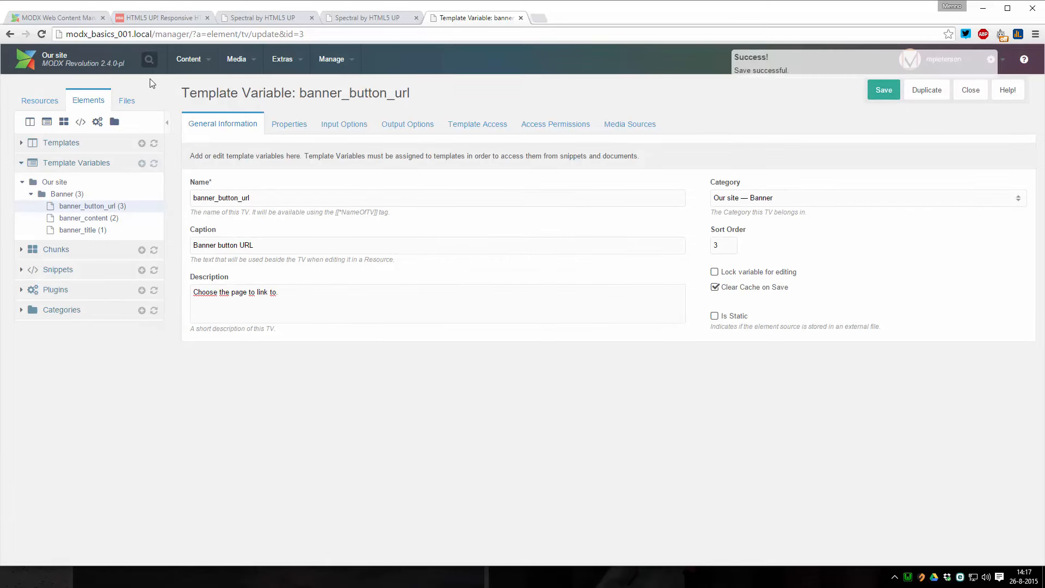
In the Home resource's template variables, set Banner button URL to Our page (2) and save the resource
click(25, 99)
click(58, 162)
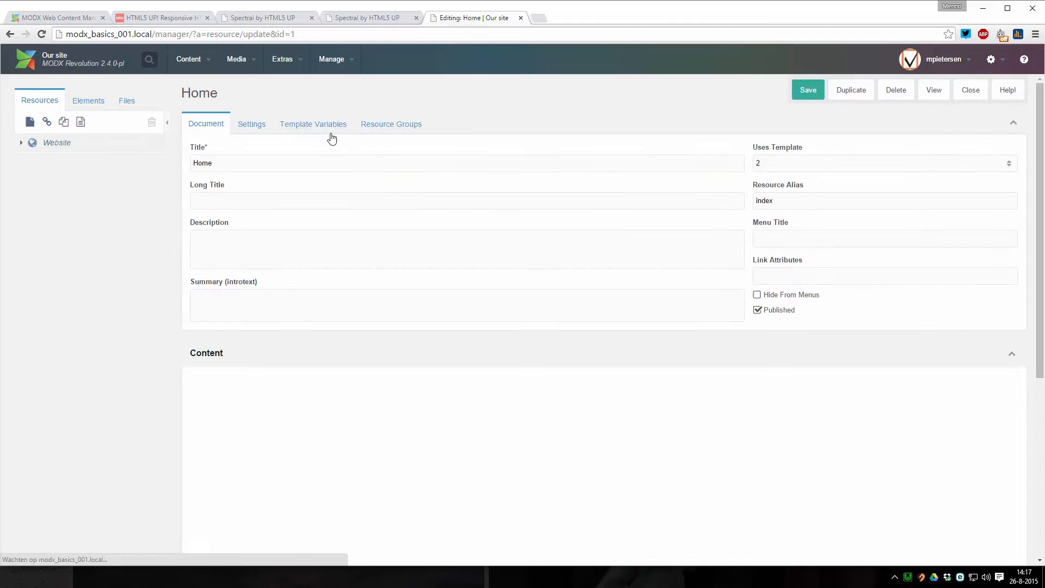
click(323, 128)
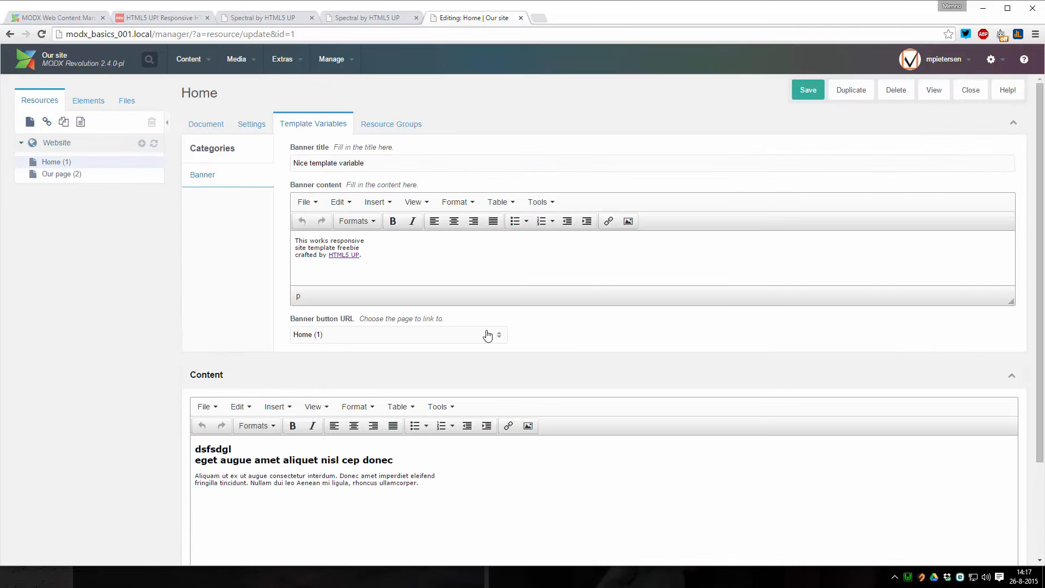
click(471, 337)
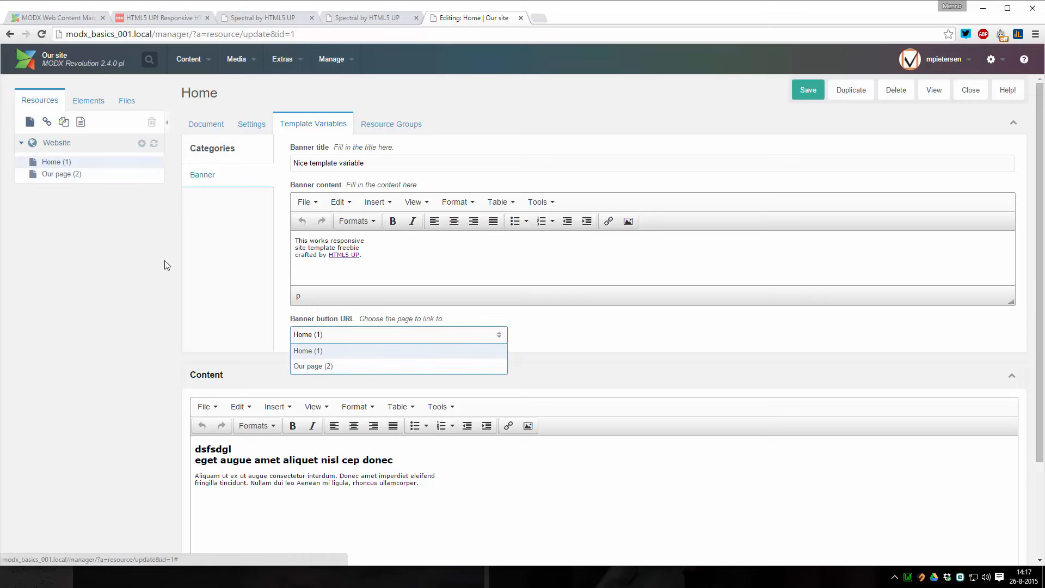
click(317, 369)
click(805, 102)
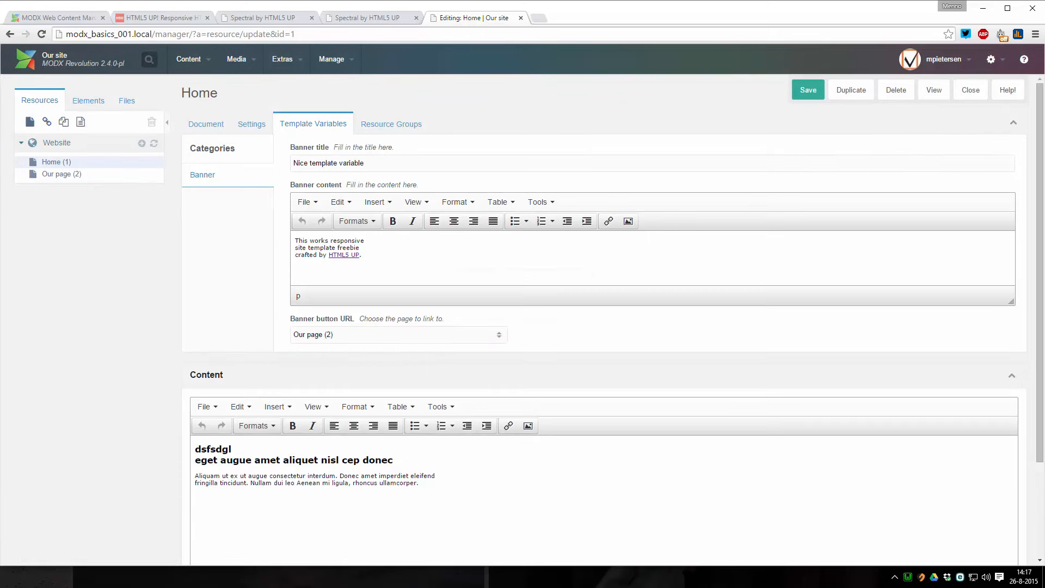
In Sublime Text, replace the banner button's "Activate" label in Homepage.html with [[*banner_button_name]] and select the new tag's name
key(alt+Tab)
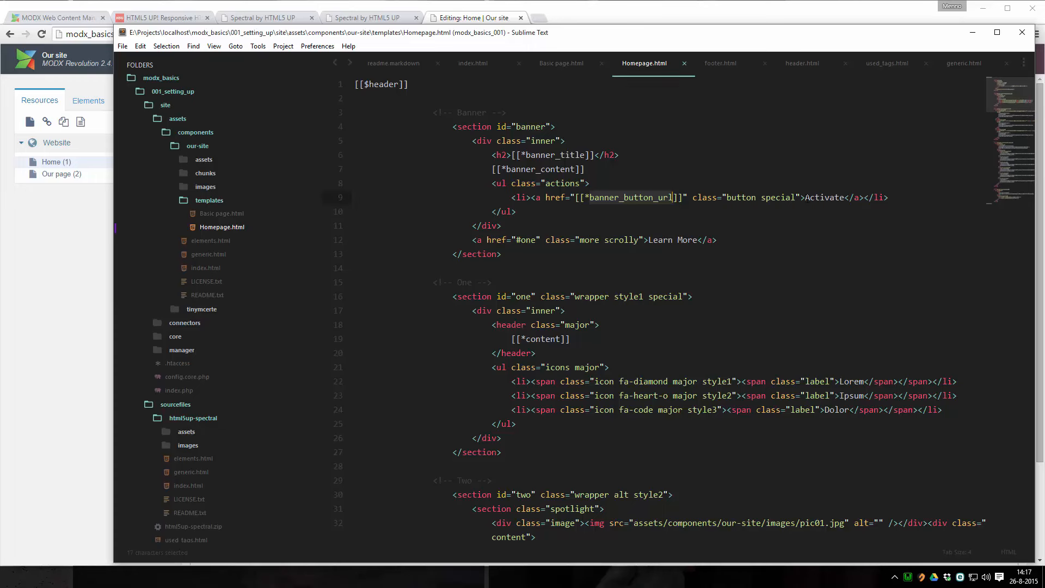
drag(845, 198, 800, 210)
click(645, 188)
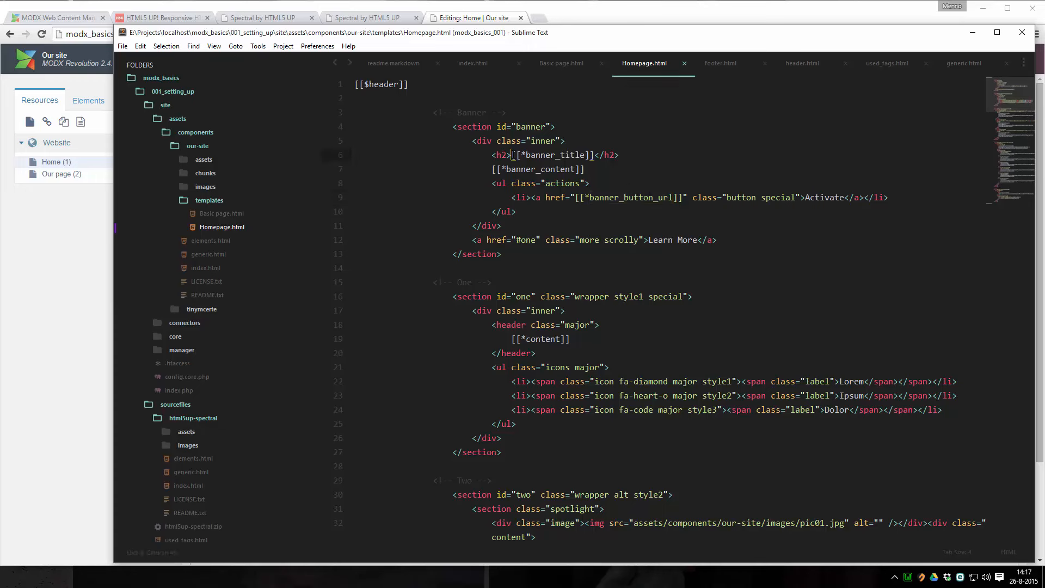
drag(512, 155, 594, 156)
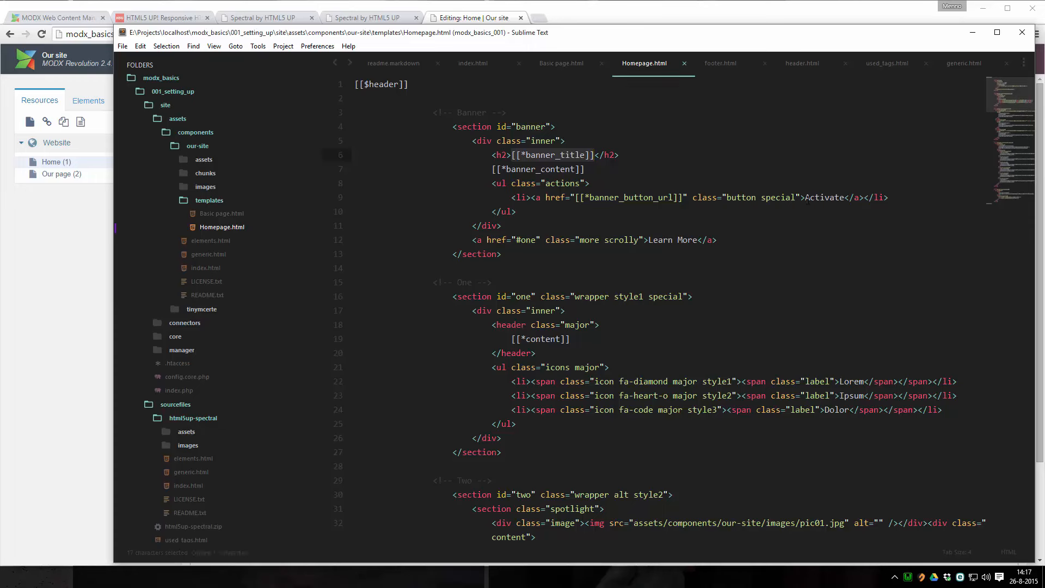
key(ctrl+c)
double_click(825, 198)
key(ctrl+v)
drag(854, 197, 879, 198)
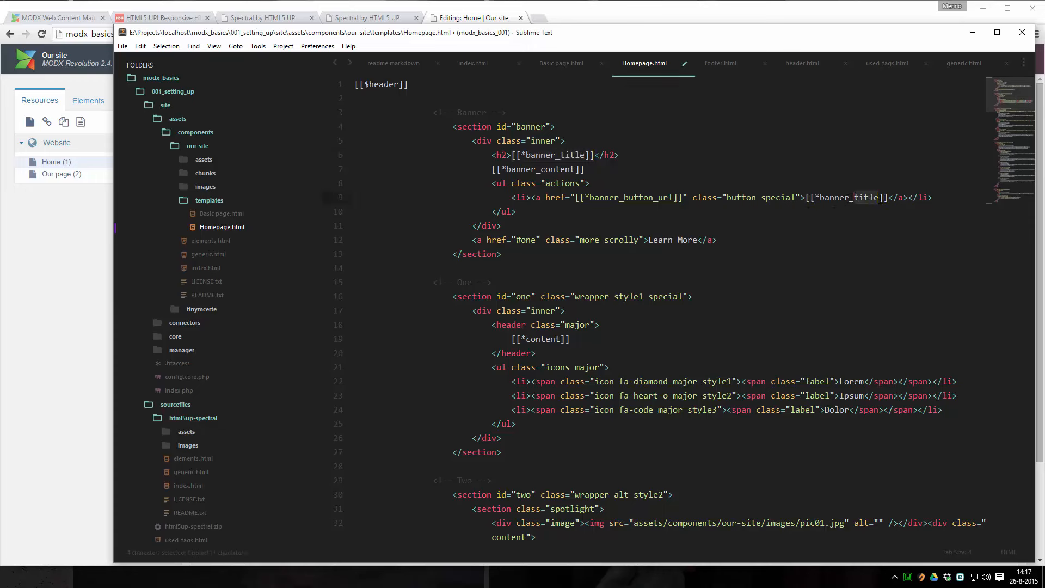
text(button_name)
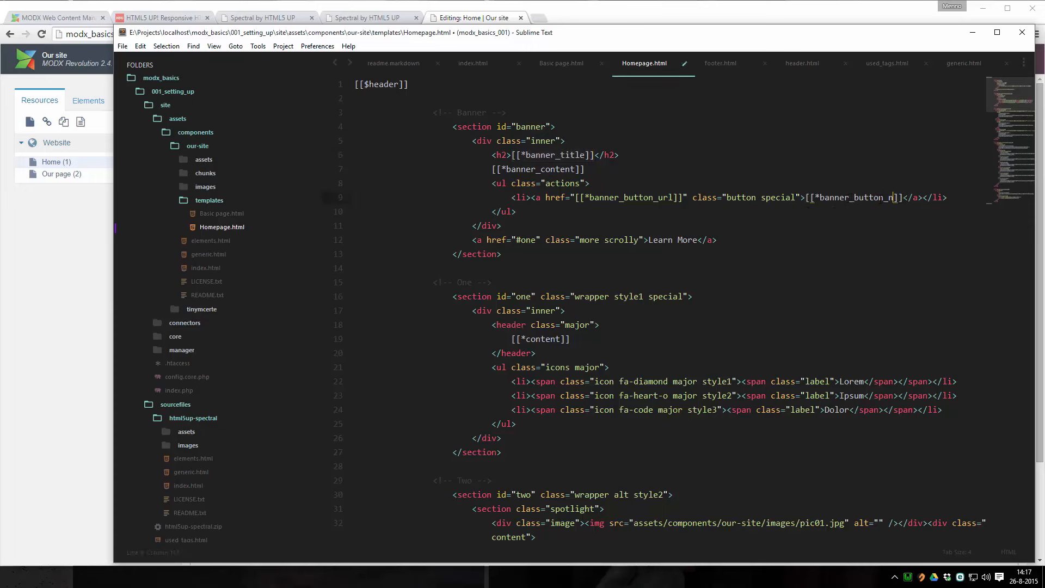
double_click(868, 198)
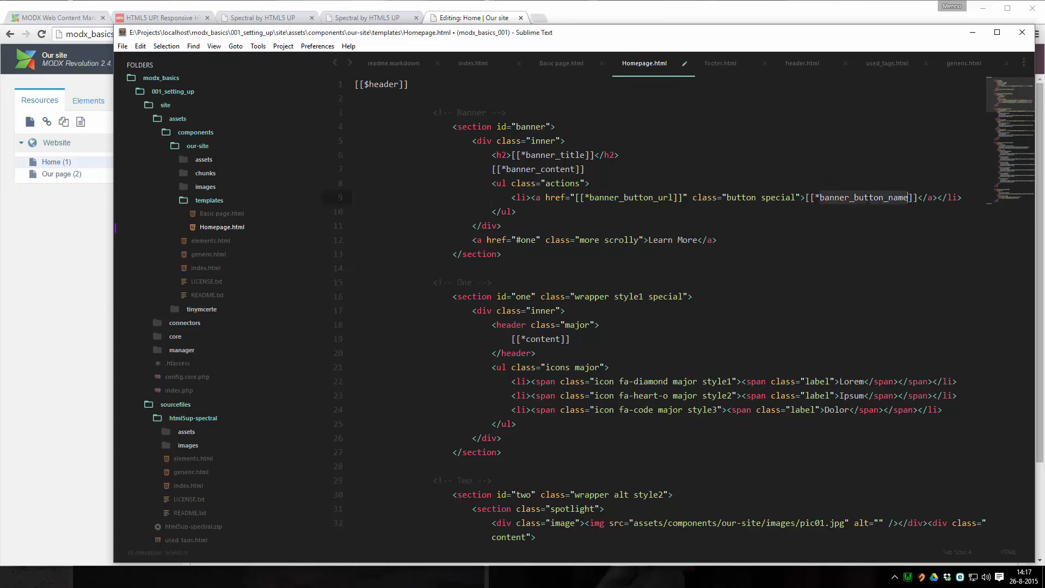
Save Homepage.html, switch to the MODX manager in the browser and duplicate the banner_title template variable as banner_button_name
key(ctrl+s)
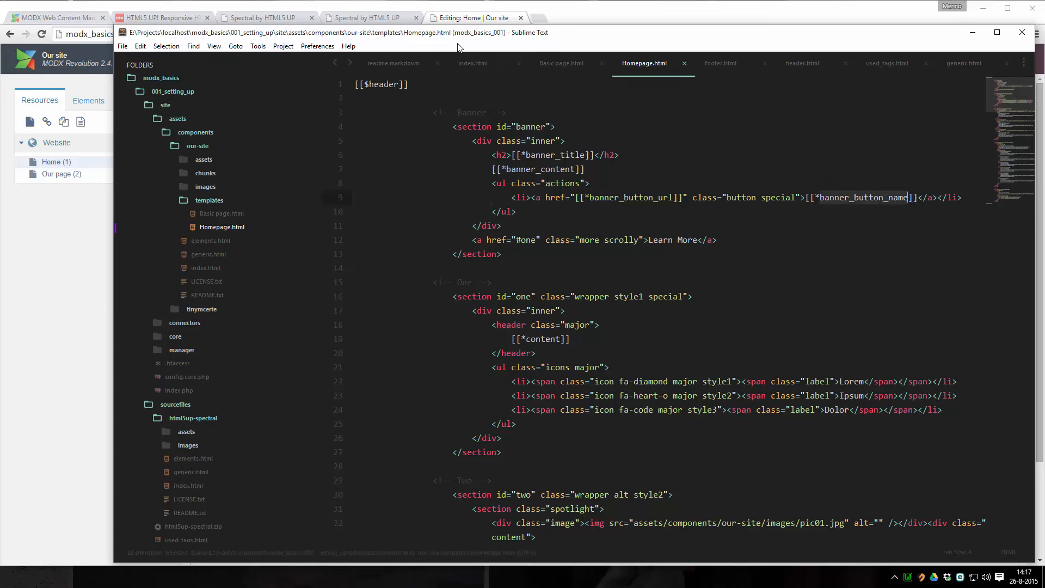
click(506, 21)
click(88, 100)
click(125, 161)
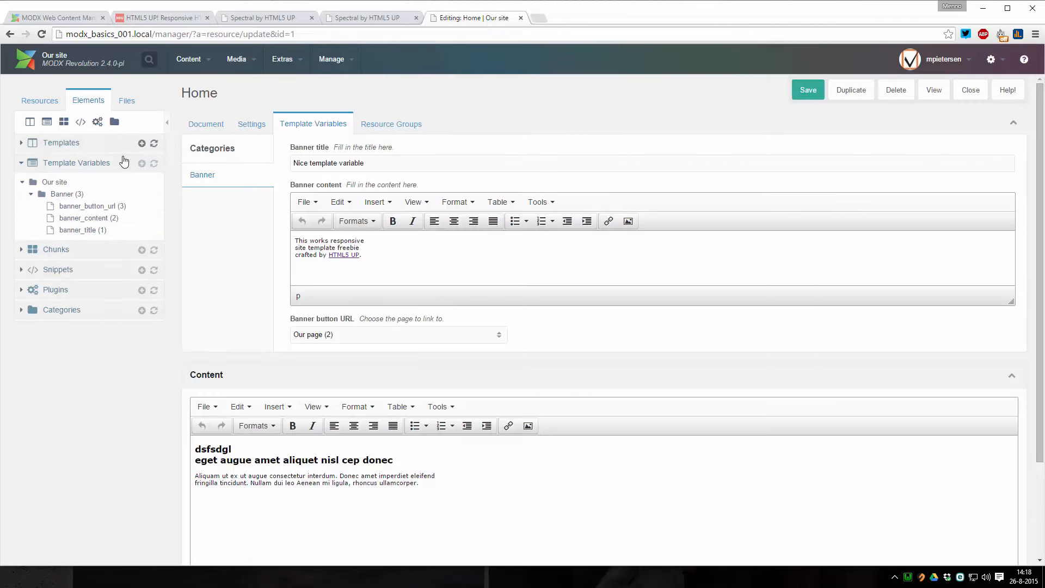
right_click(71, 229)
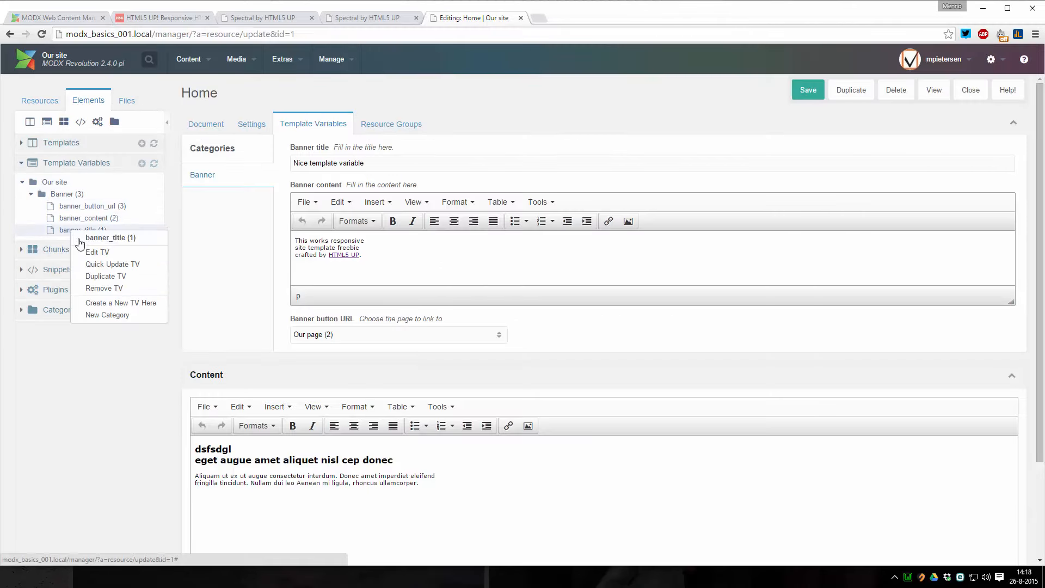
click(98, 279)
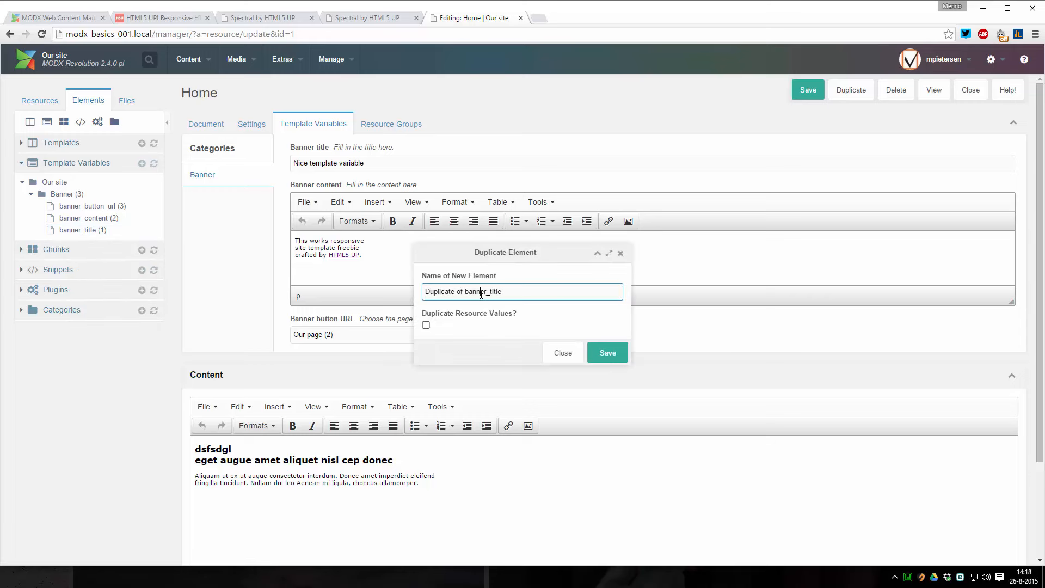
click(481, 294)
text(banner_button_name)
click(606, 352)
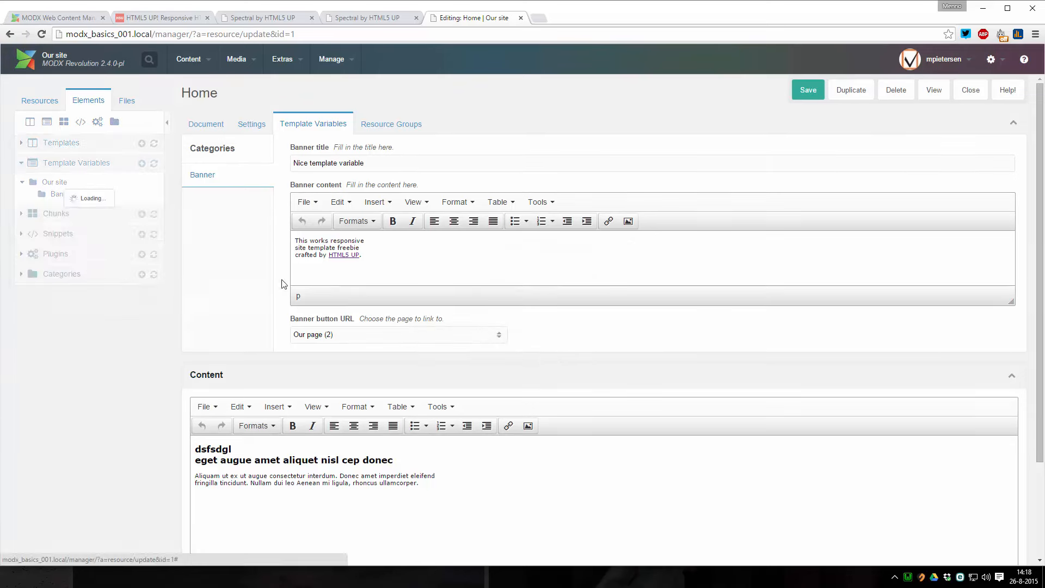
Give banner_button_name the caption "Banner button name" and the description "Fill in the name of the button here."
click(92, 207)
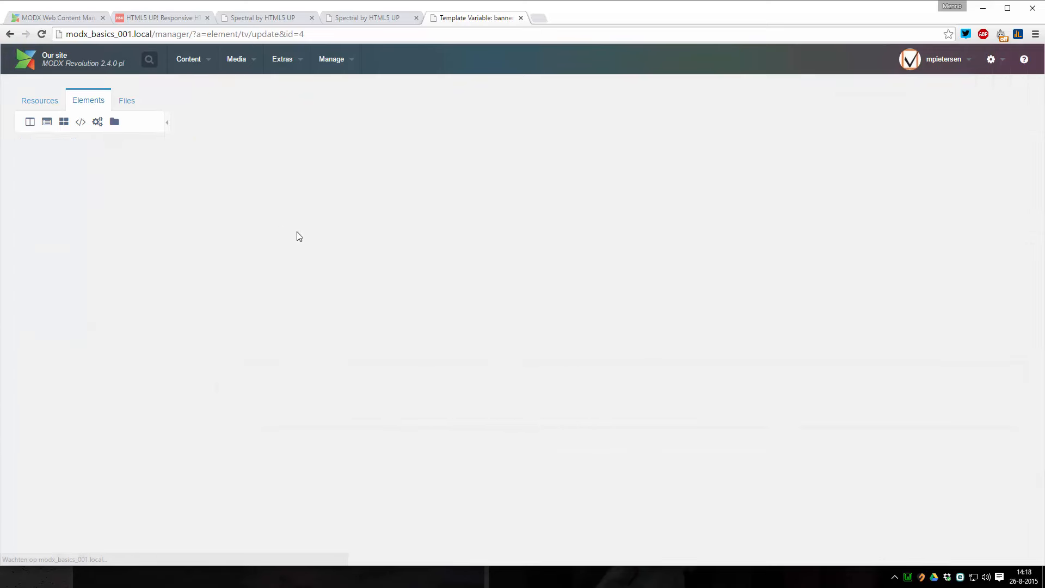
double_click(224, 245)
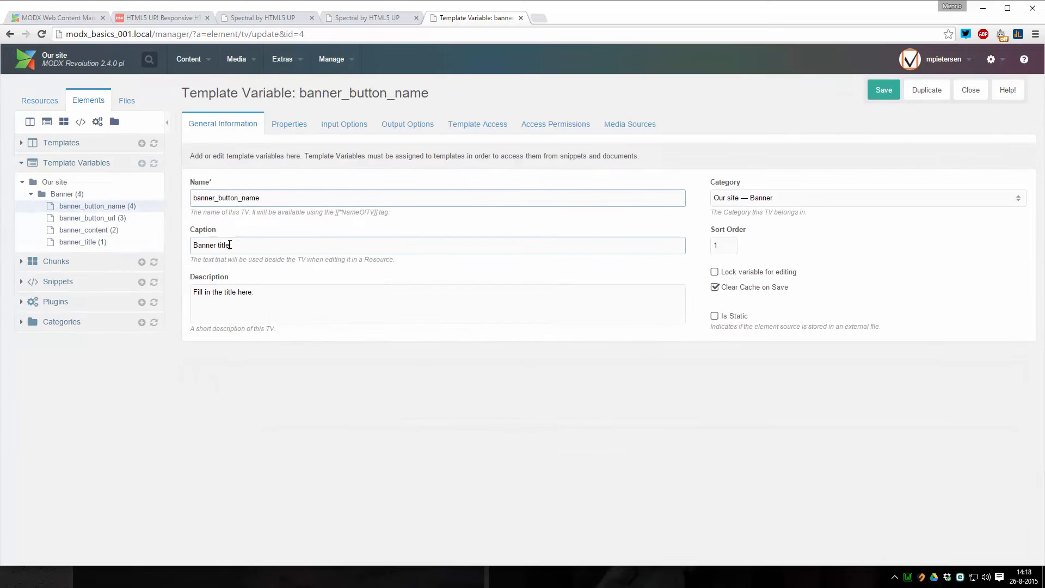
text(bu)
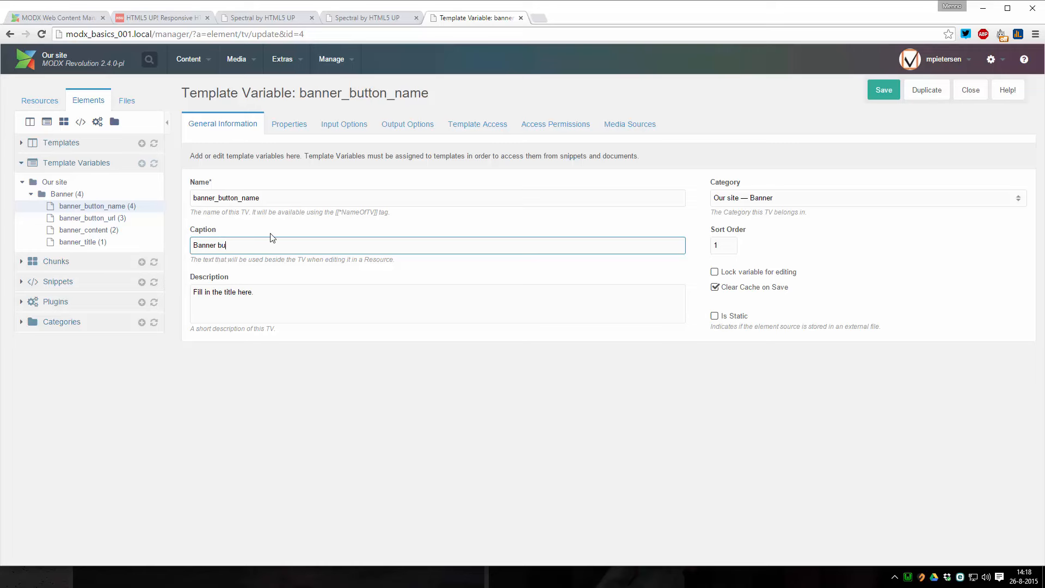
text(tton name)
double_click(224, 292)
text(n)
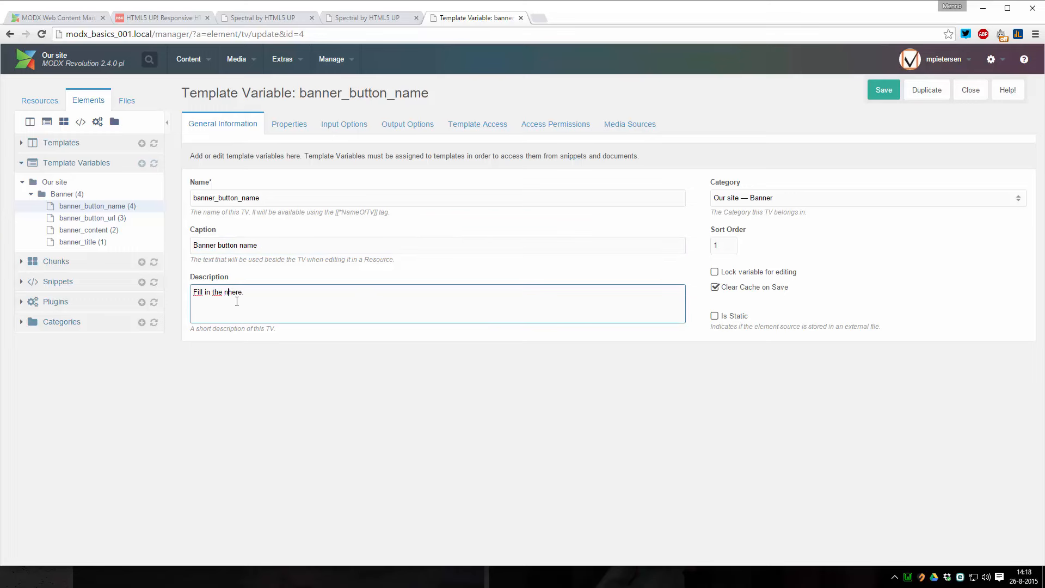
text(ame of the button)
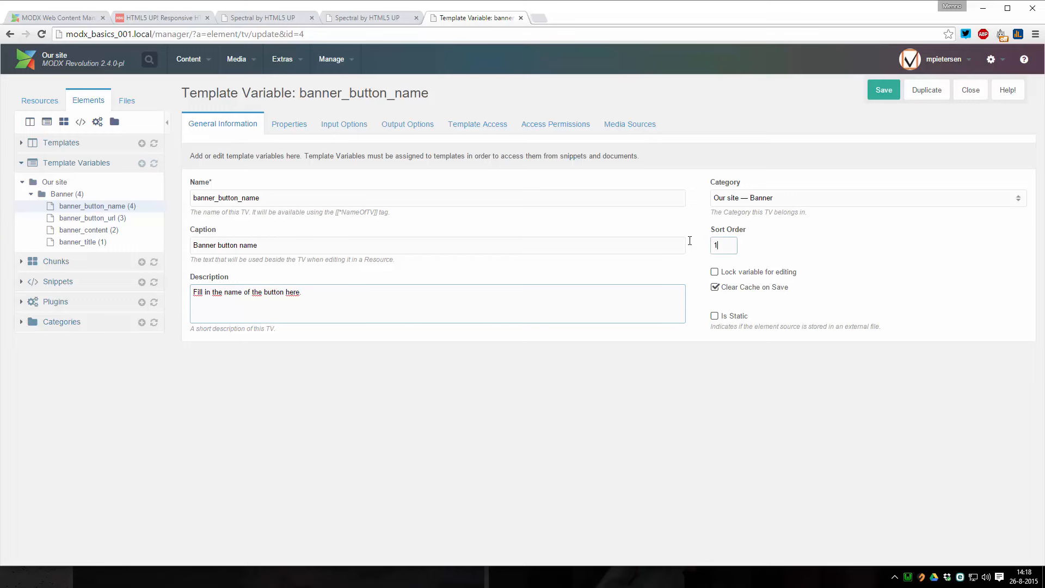
Set the sort order of banner_button_name to 4, check its input options and template access, and save it
key(Tab)
text(4)
click(781, 249)
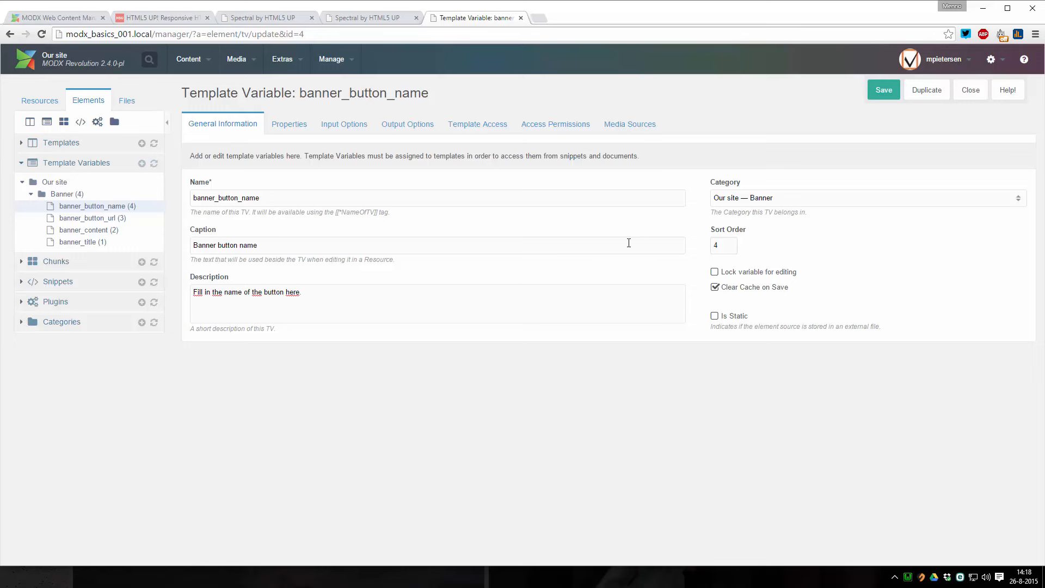
click(345, 124)
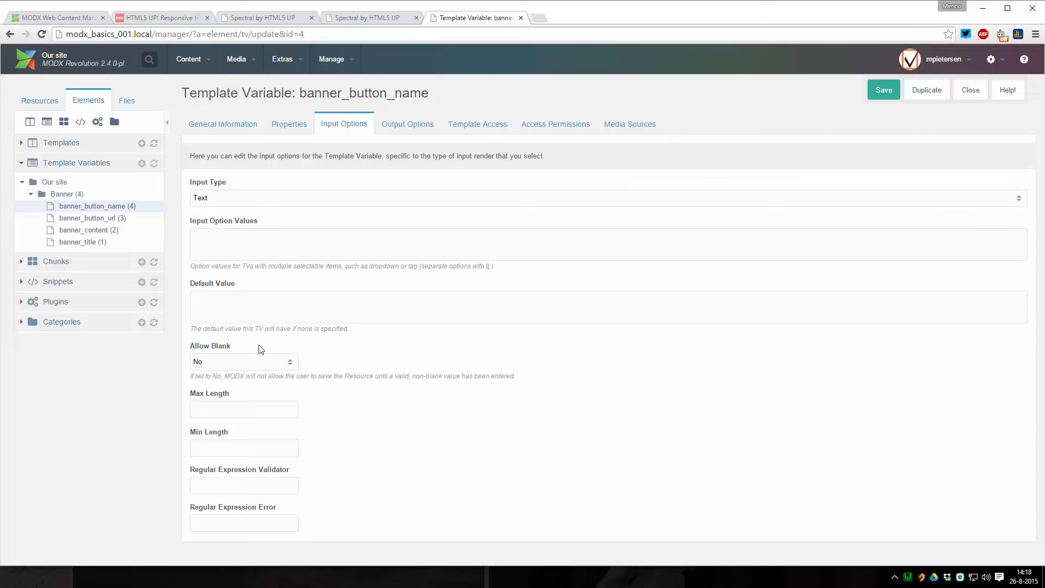
click(477, 128)
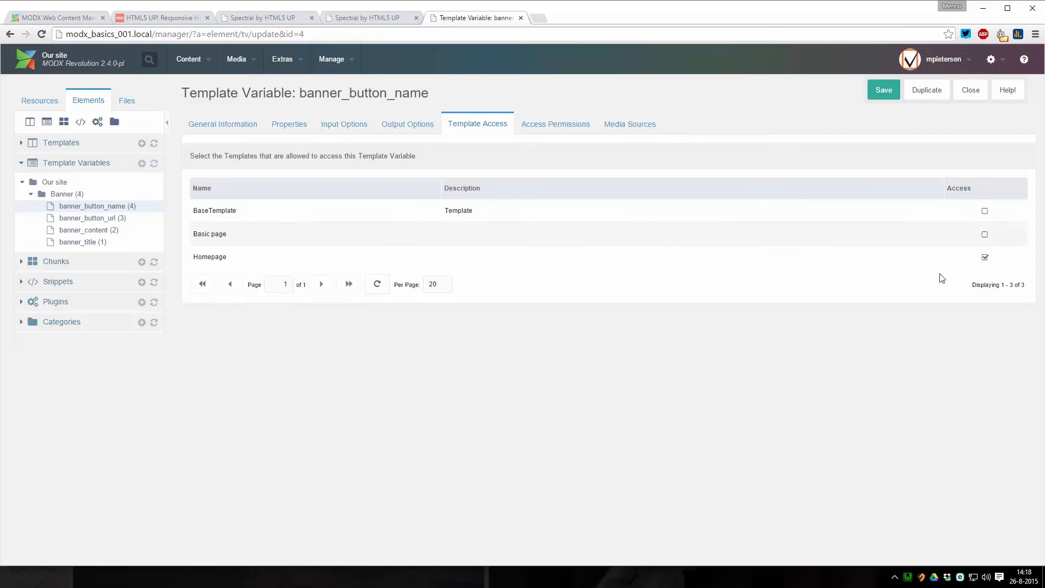
click(204, 126)
click(876, 95)
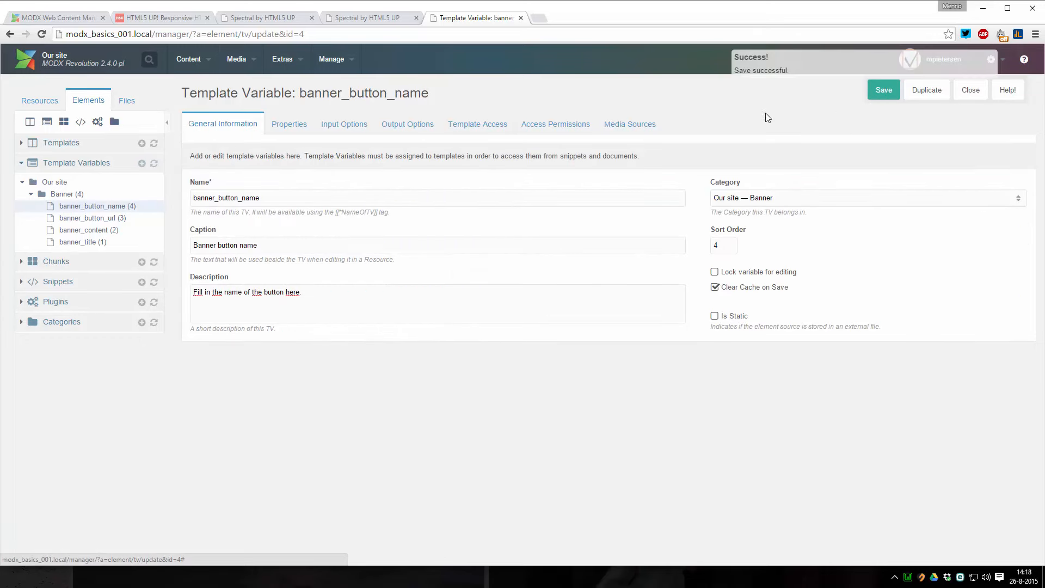
In the Home resource's template variables, set Banner button name to "To our page" and save the resource
click(54, 103)
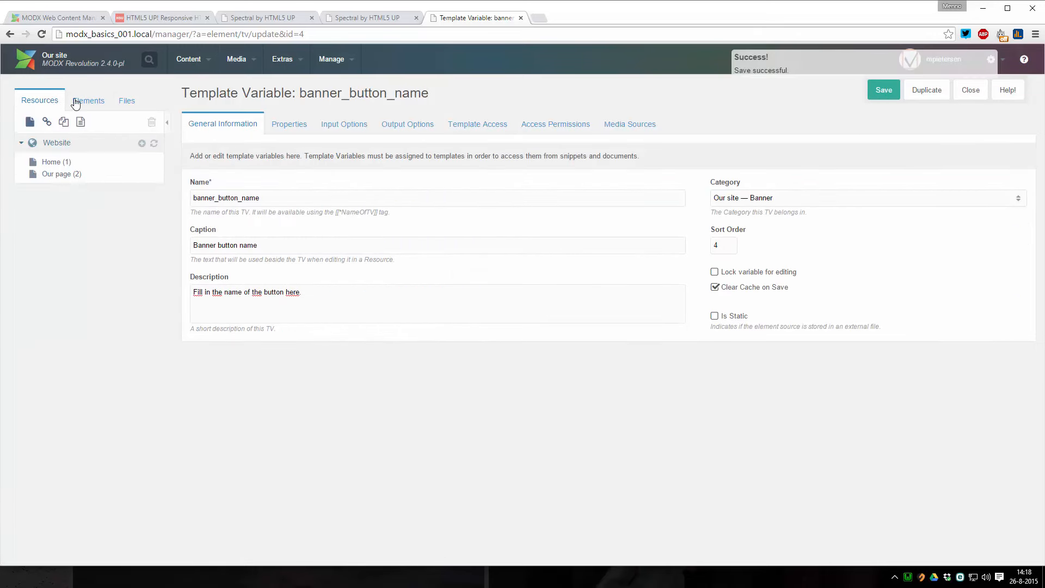
click(57, 166)
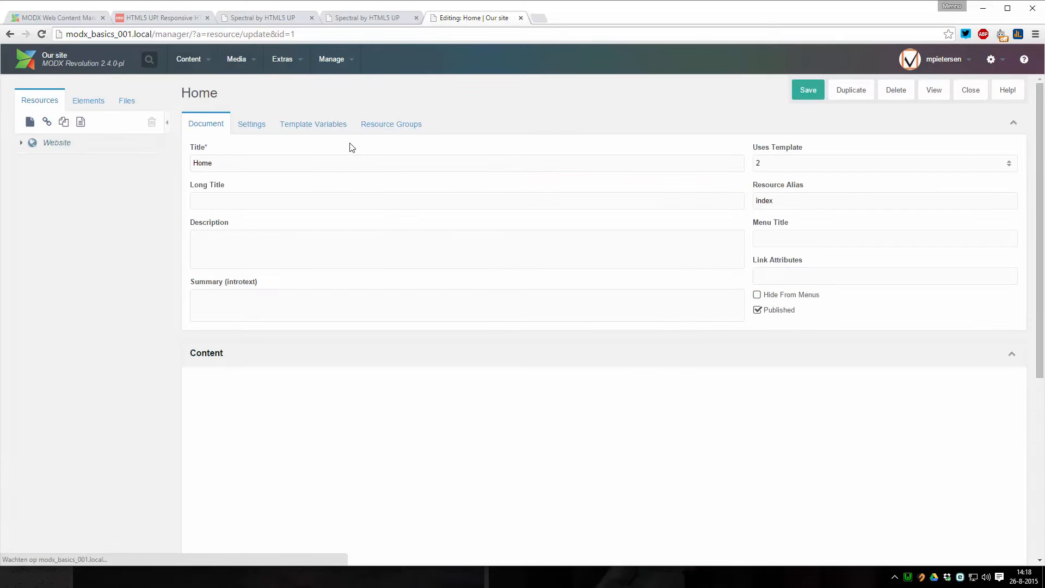
click(302, 127)
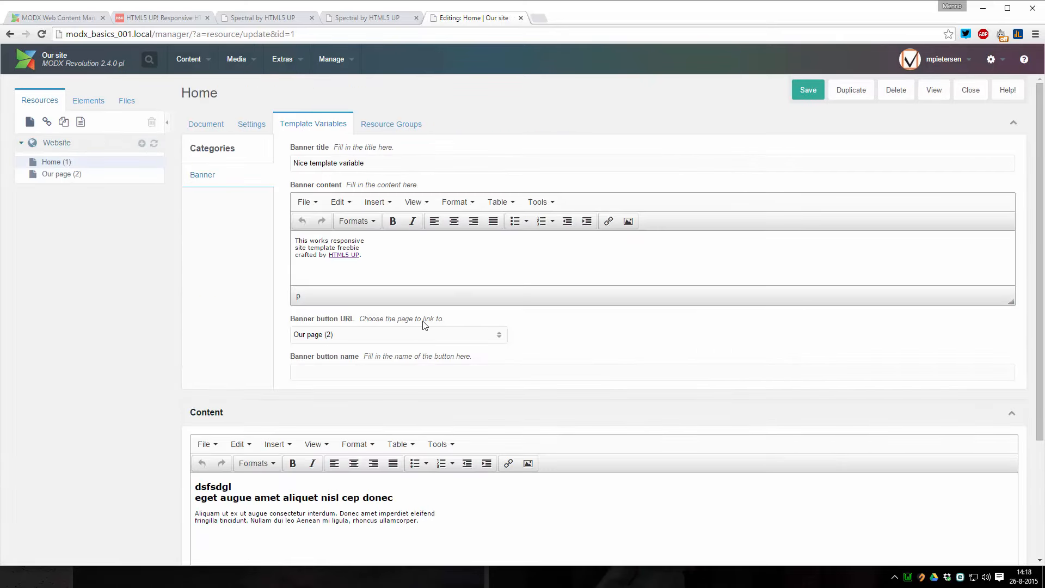
click(310, 367)
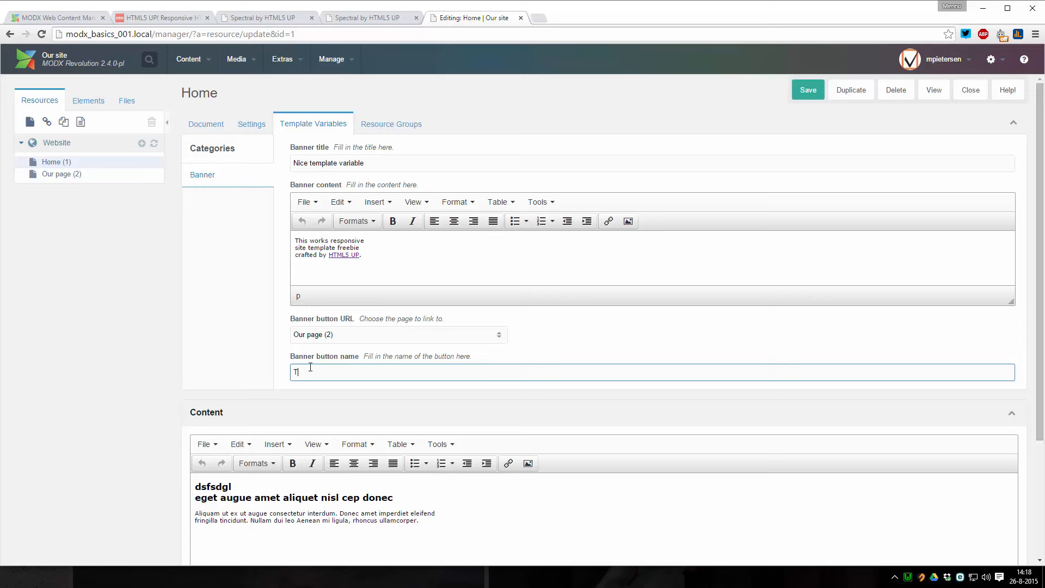
text(To our page)
click(809, 90)
Reload the site's homepage and follow the banner button to check the address it links to
click(365, 18)
key(F5)
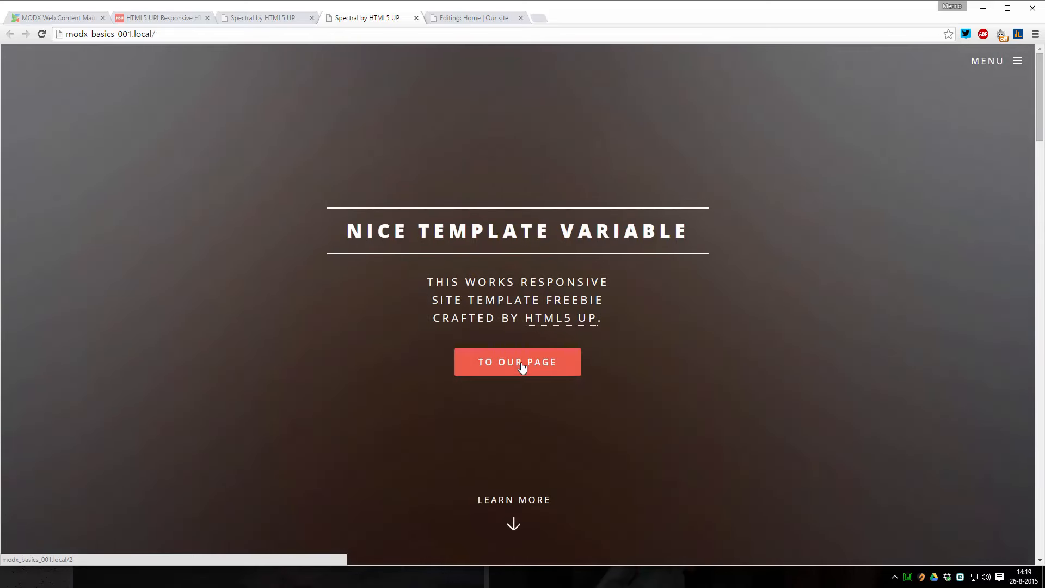
click(521, 368)
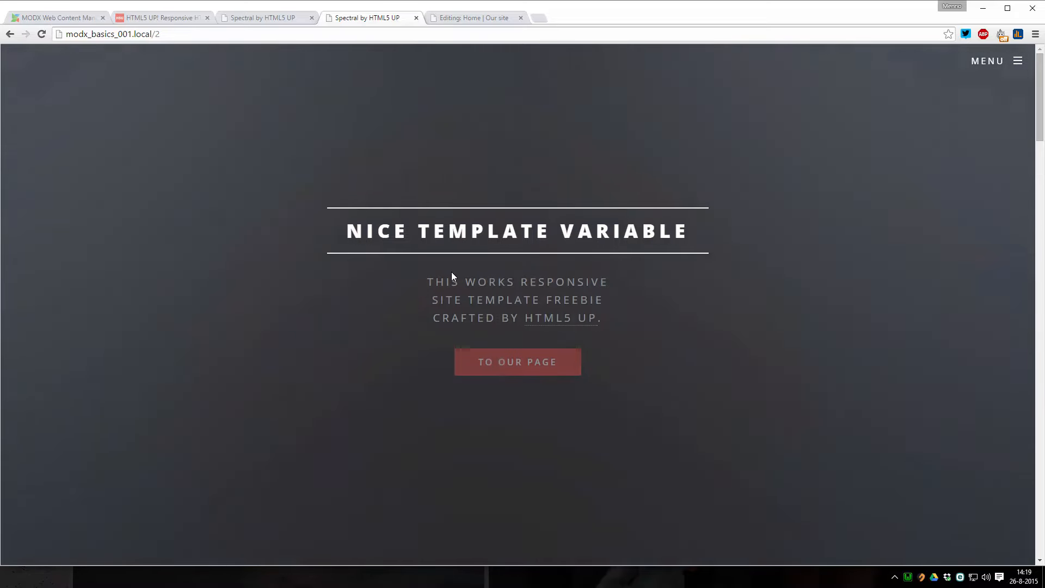
double_click(155, 36)
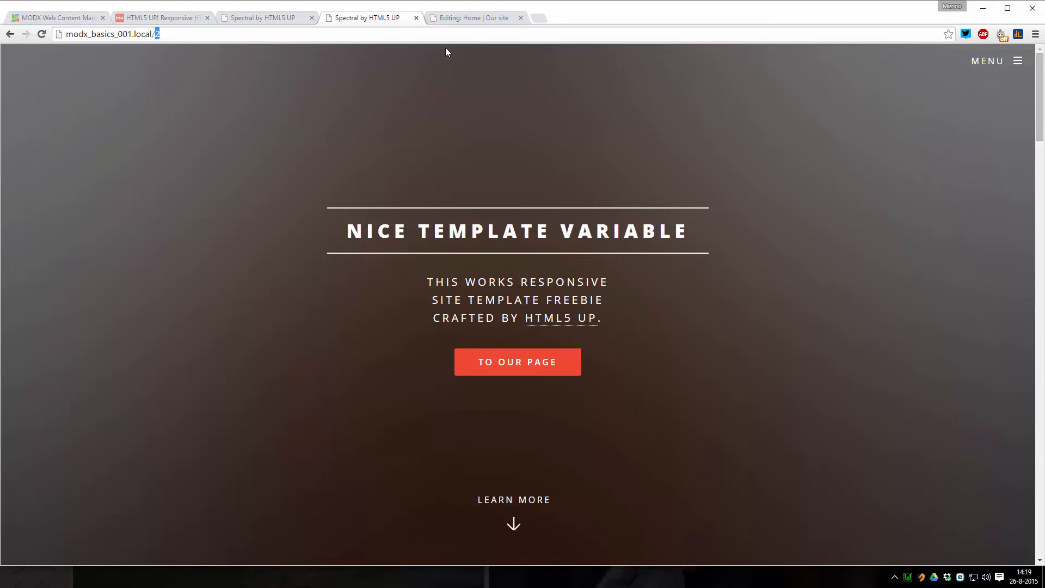
In Sublime Text, wrap the banner button's href tag in a link tag so it reads [[~[[*banner_button_url]]]]
click(465, 20)
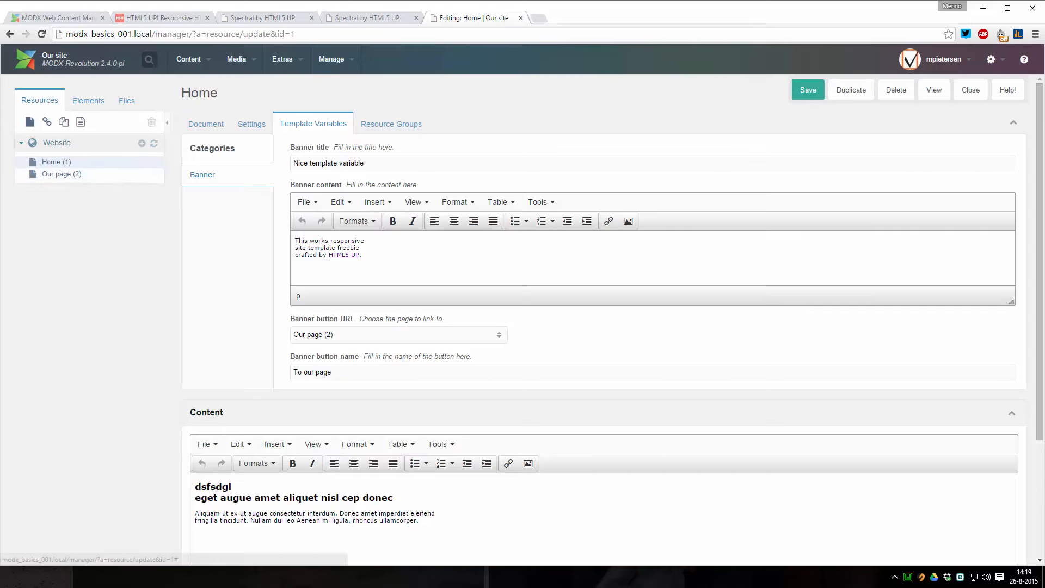
key(alt+Tab)
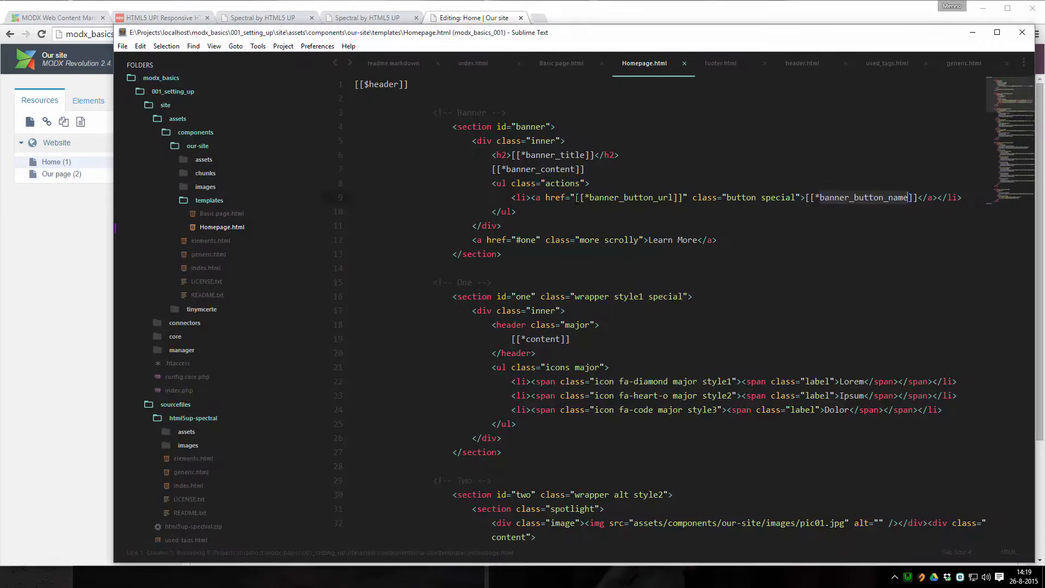
drag(575, 197, 687, 198)
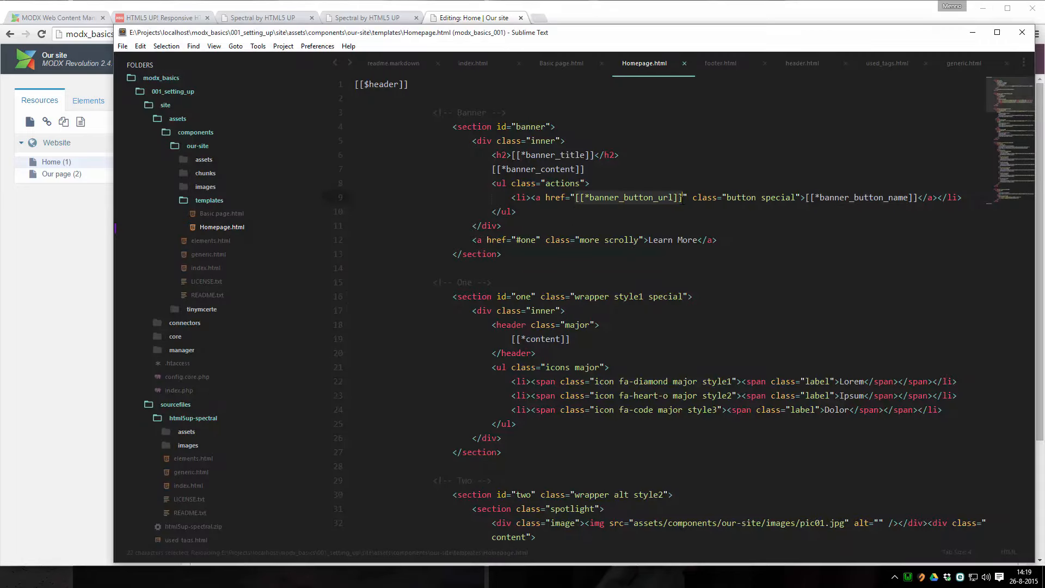
click(576, 201)
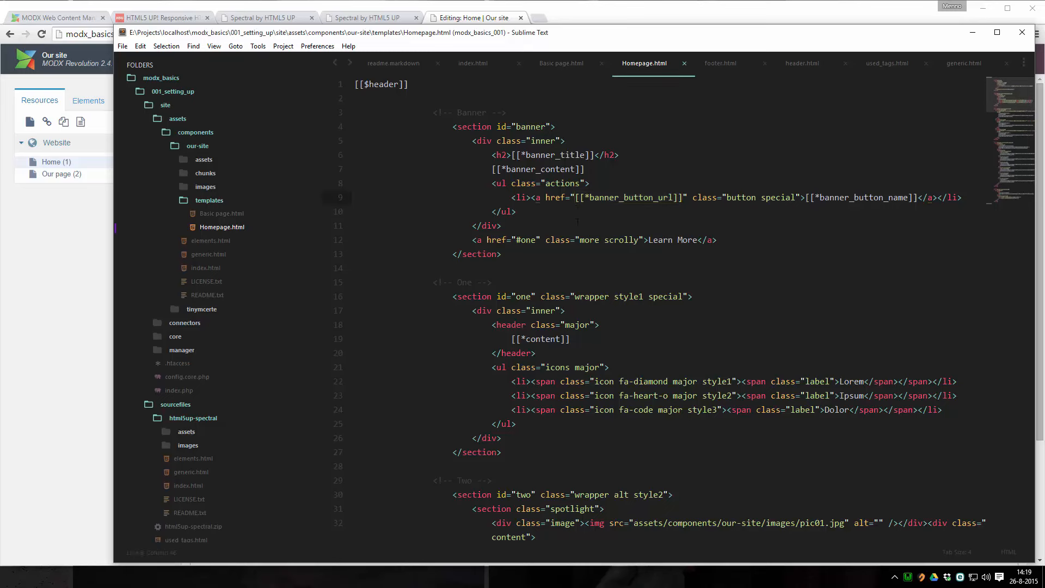
text([[)
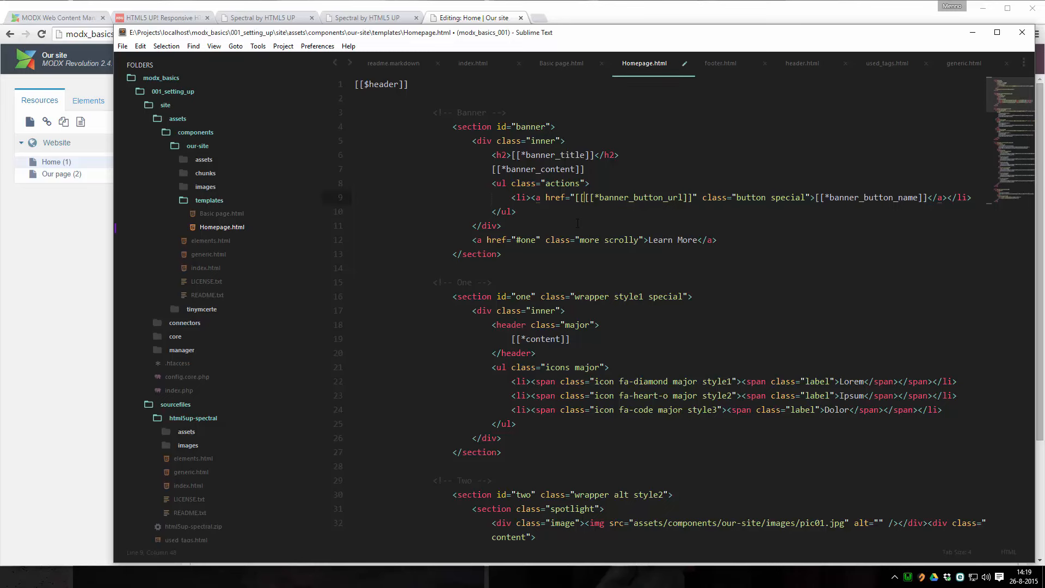
text(~)
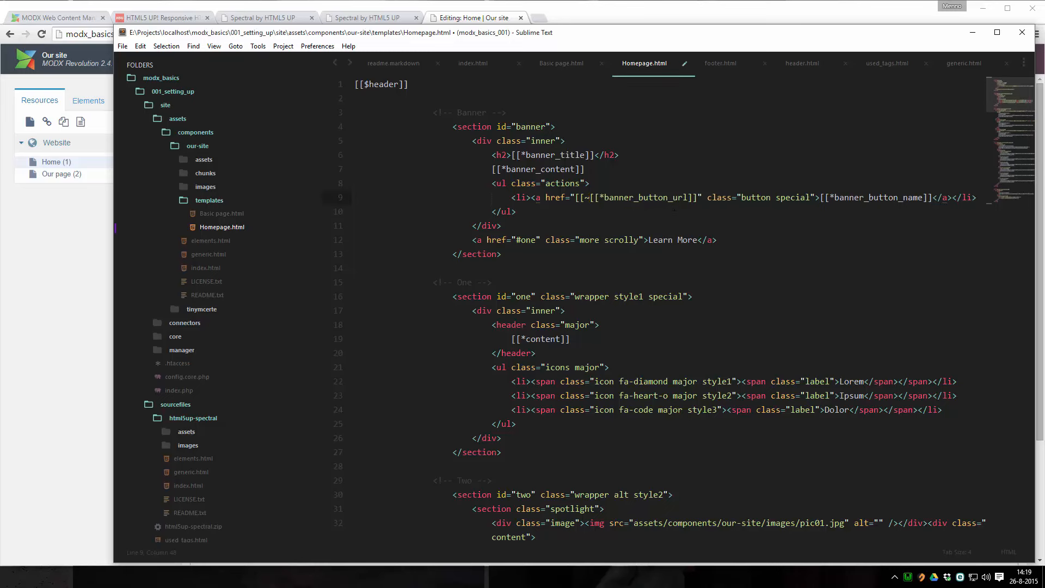
text(]])
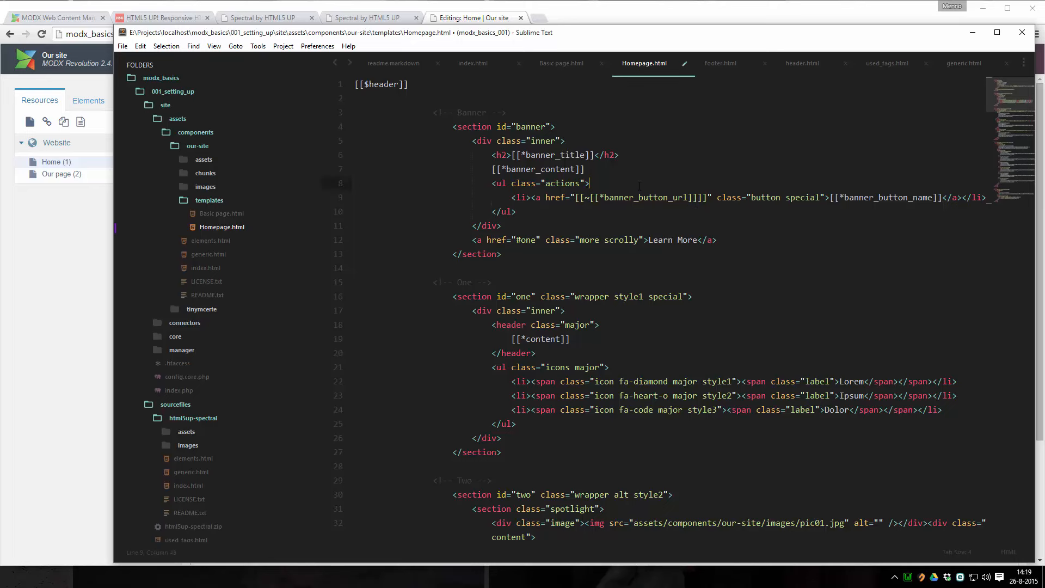
Write an example link tag starting with [[~1 on a new line above the banner button, and remove that line
key(Return)
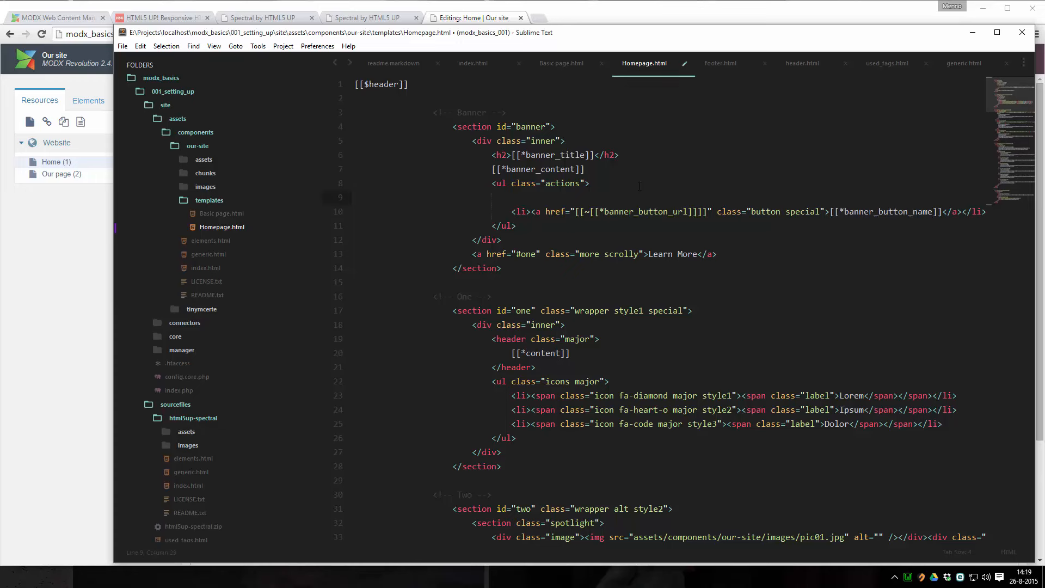
text([[~1)
click(491, 198)
drag(531, 198, 495, 198)
click(555, 198)
drag(521, 197, 256, 204)
key(BackSpace)
key(Delete)
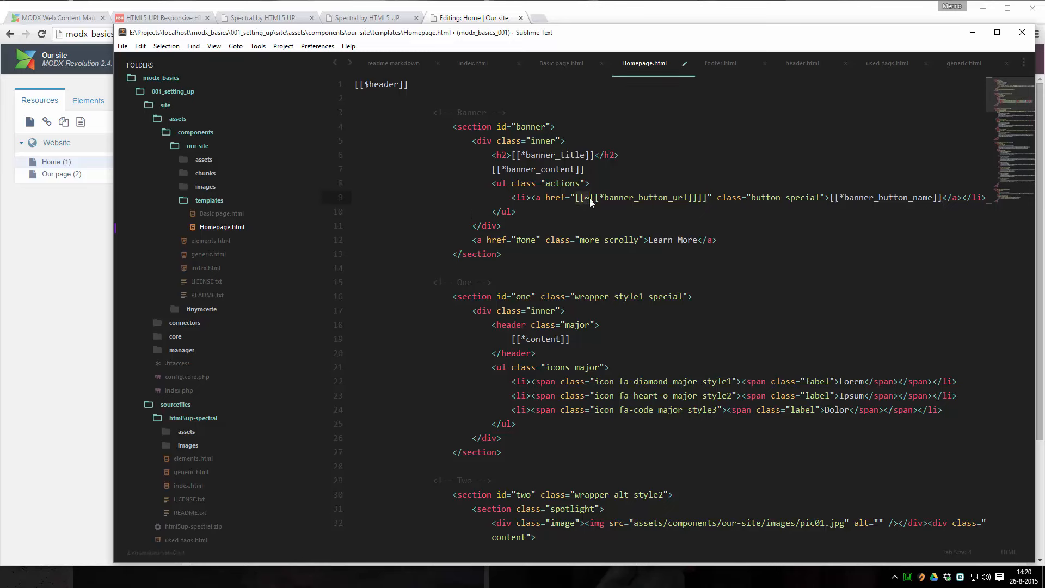
Save Homepage.html and clear the site cache in the MODX manager in the browser
drag(590, 198, 698, 202)
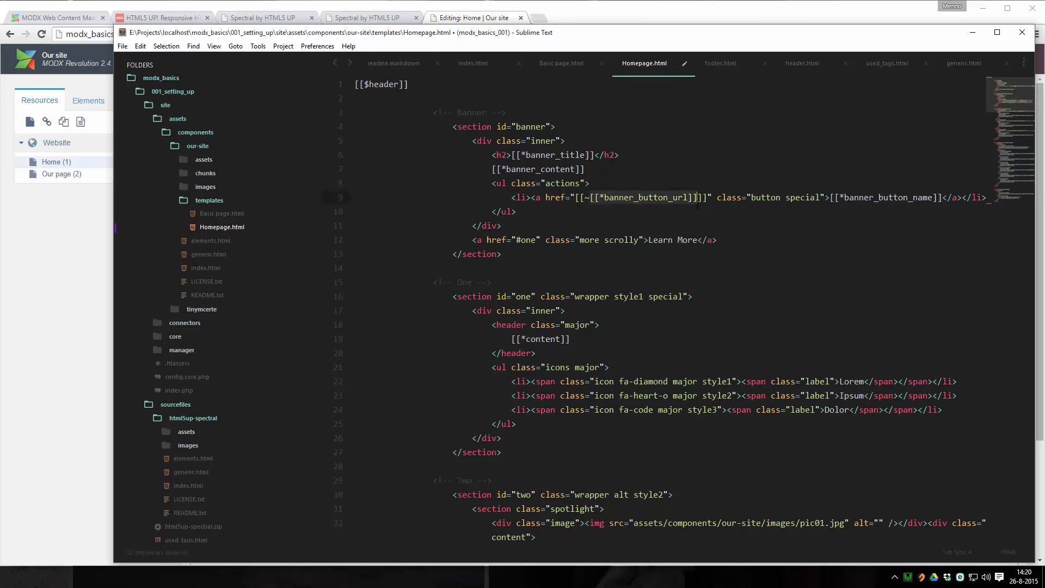
key(ctrl+s)
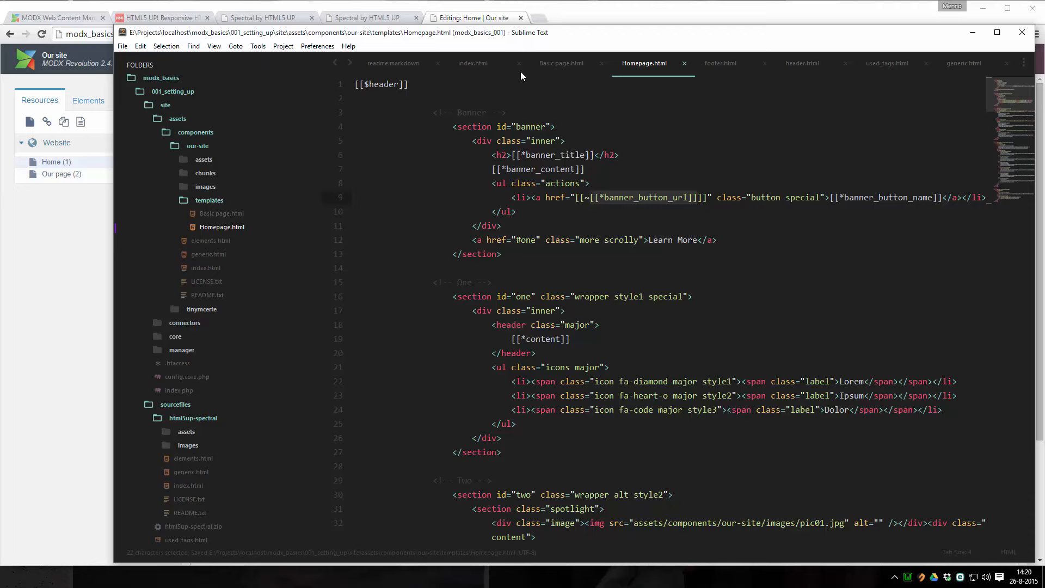
click(470, 18)
mouse_move(331, 59)
click(339, 118)
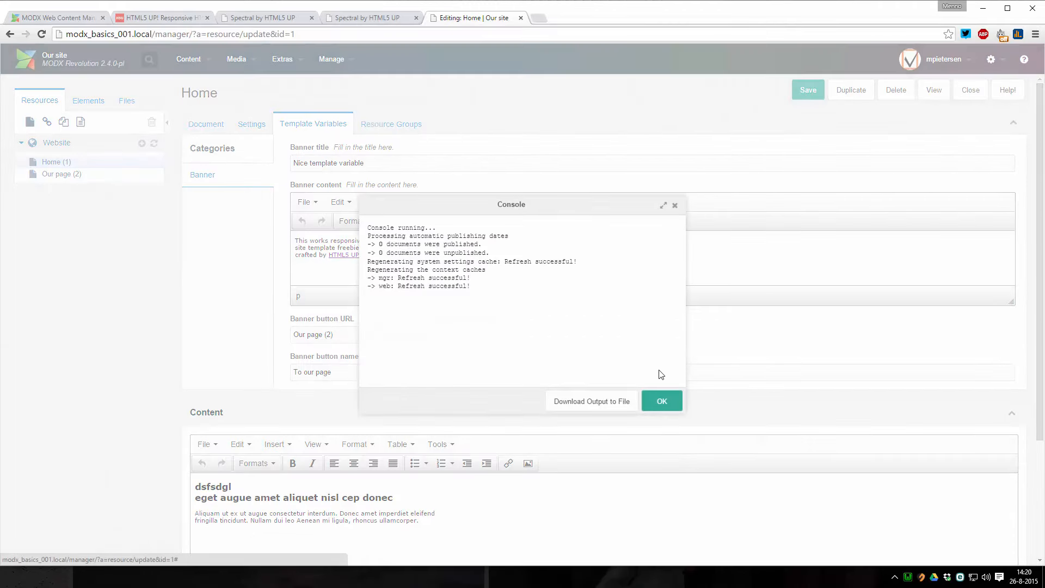
click(662, 401)
Close the old site preview and open a fresh preview of the Home resource to check the banner button's link
click(416, 18)
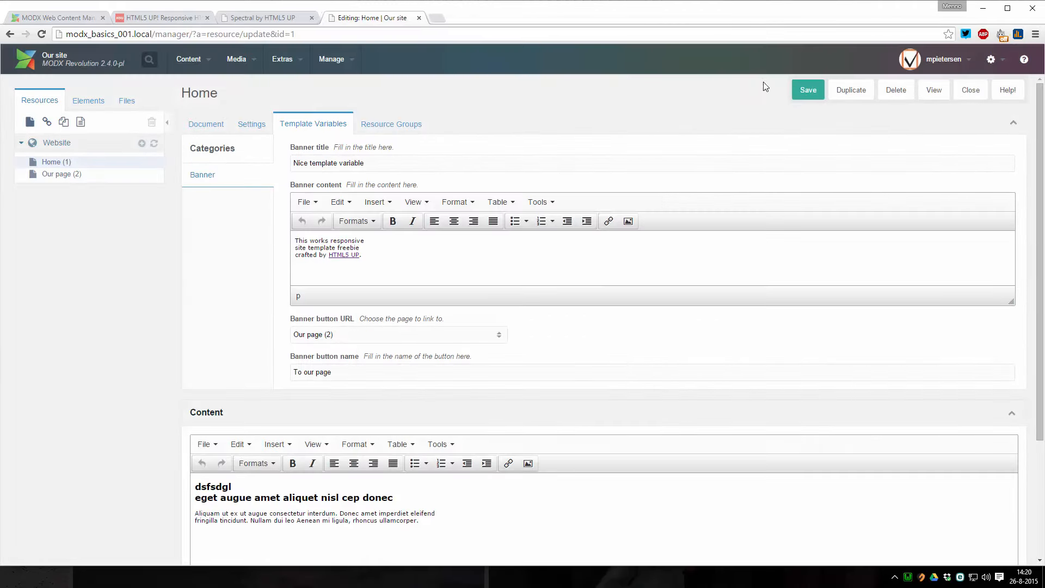
click(933, 91)
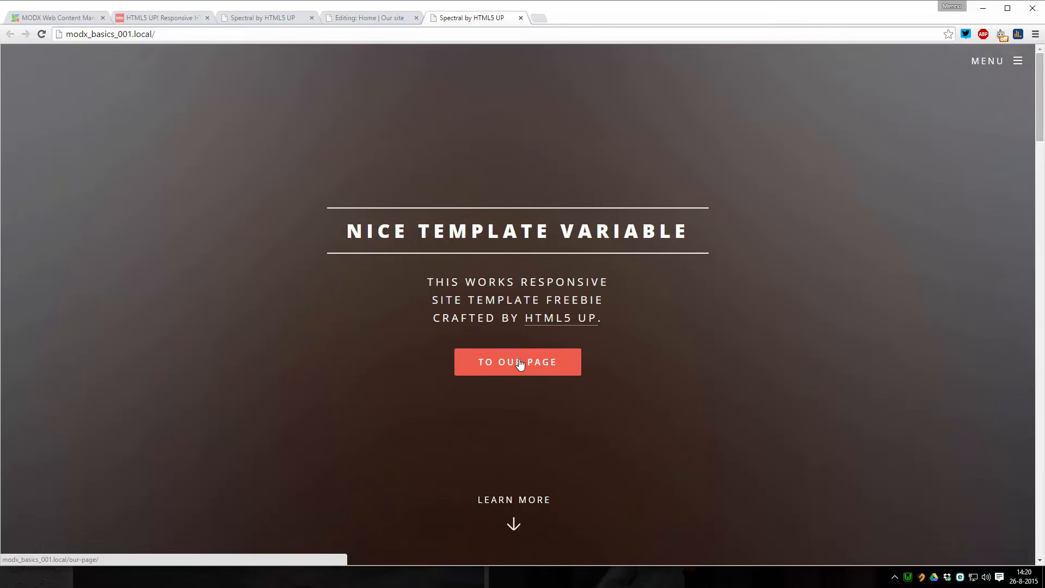
Follow the homepage banner button to its linked page, return to the homepage and look through its content
click(520, 364)
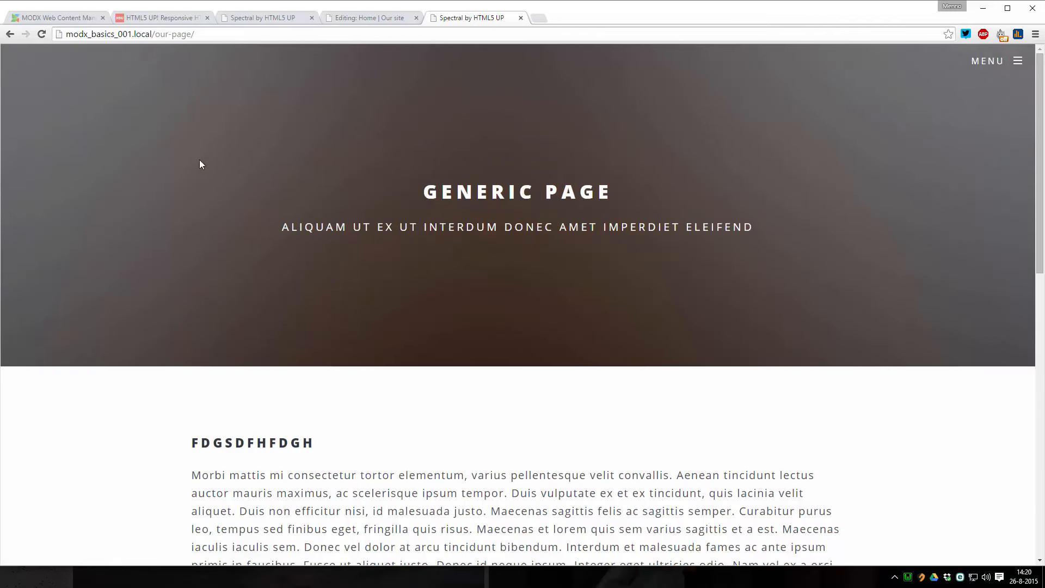
click(10, 34)
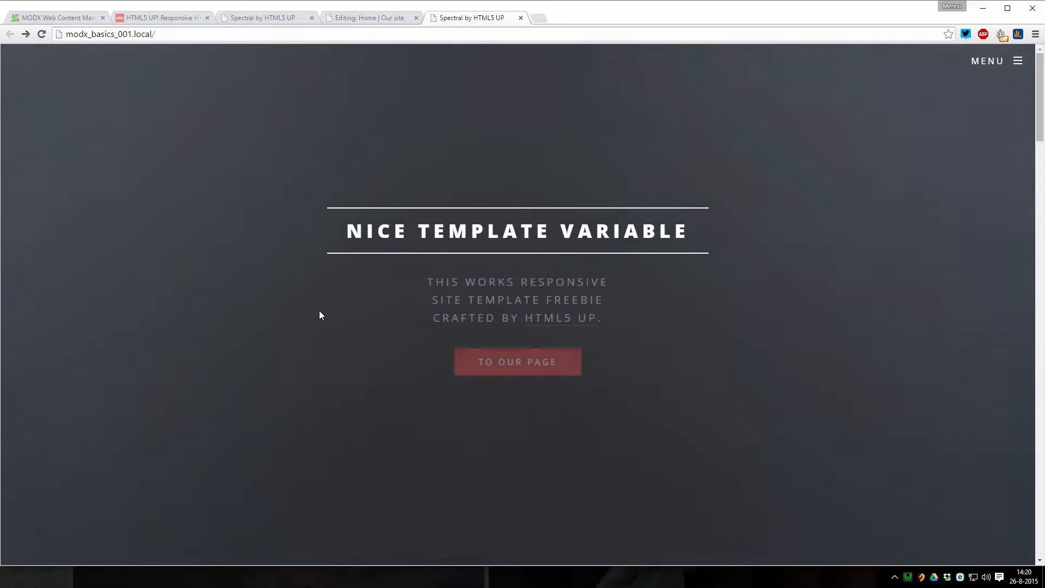
scroll(319, 310, down, 6)
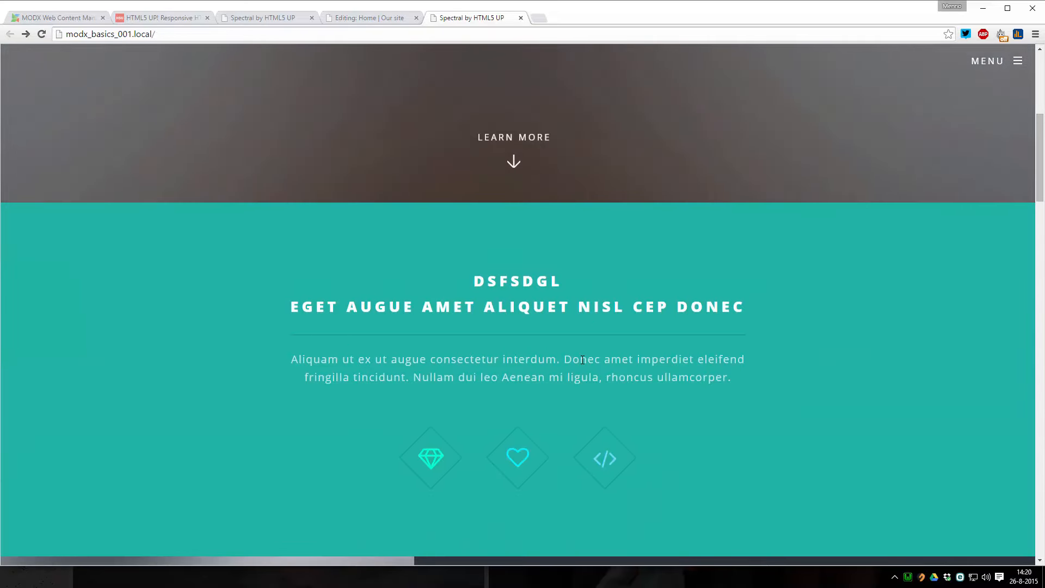
scroll(581, 359, down, 3)
scroll(582, 362, up, 10)
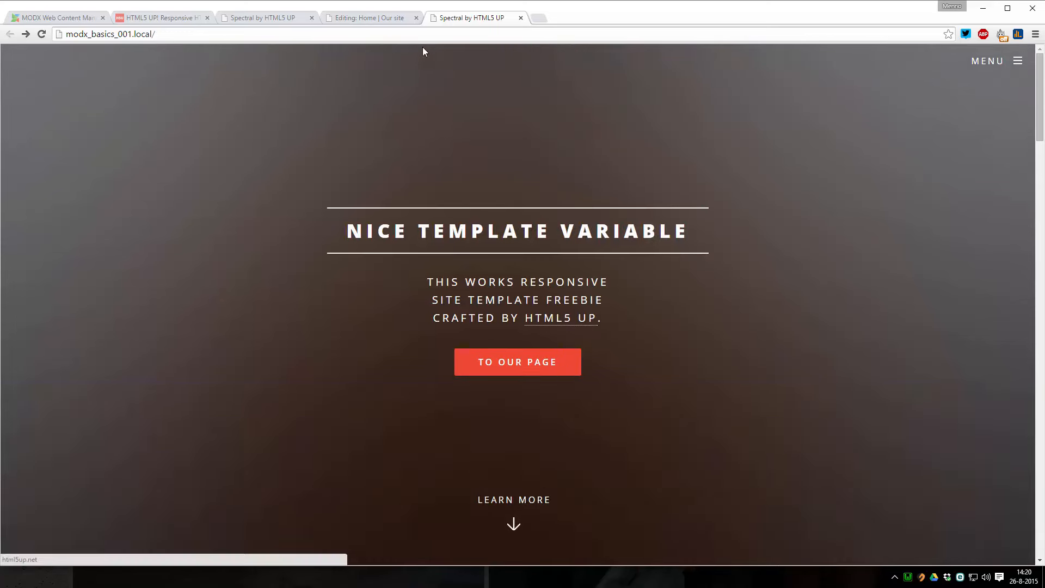
In the MODX manager, start a new document titled Error page under Website, and set it as hidden from menus and published
click(364, 20)
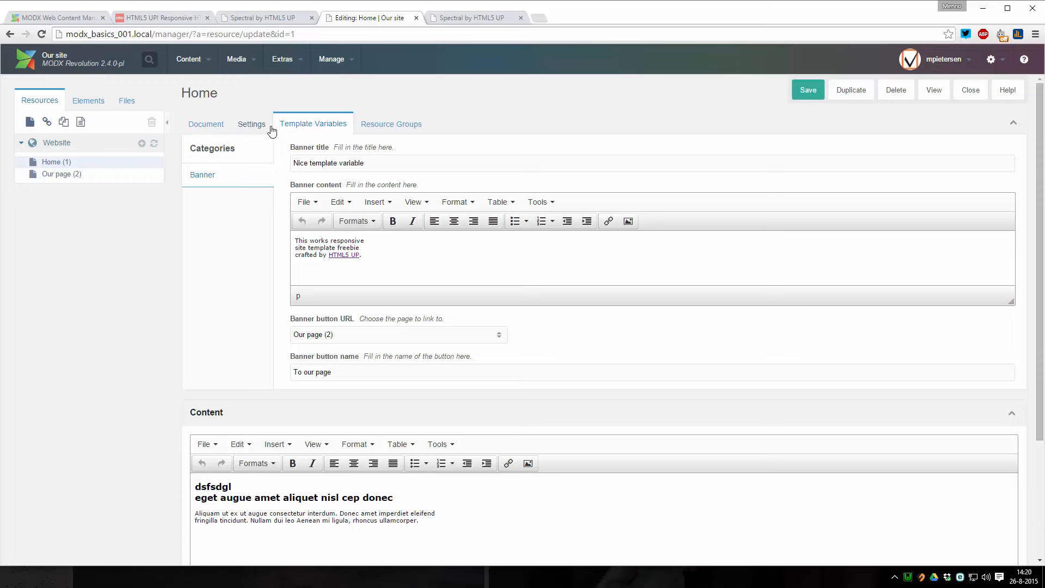
click(142, 145)
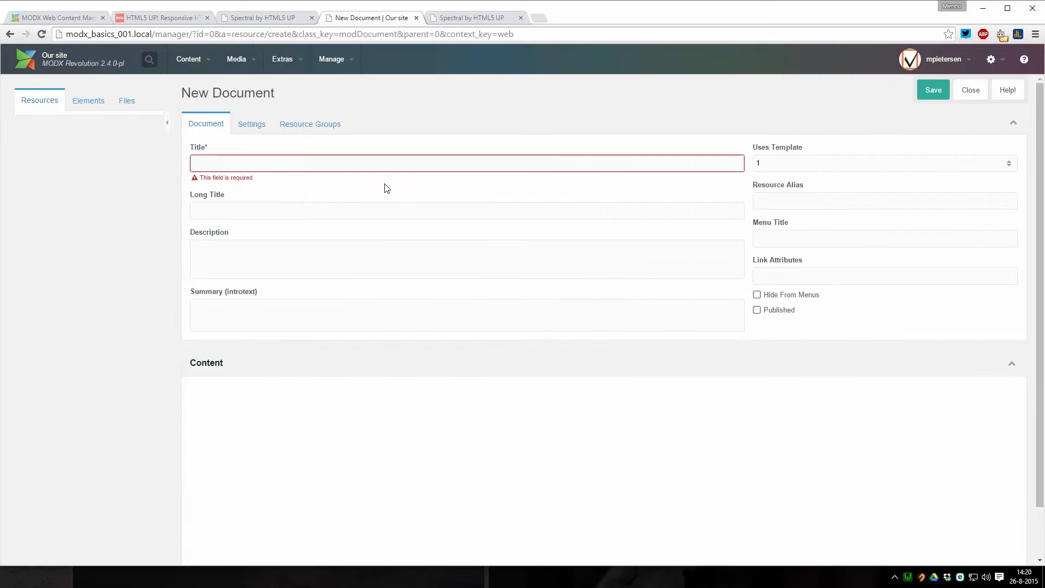
text(Error)
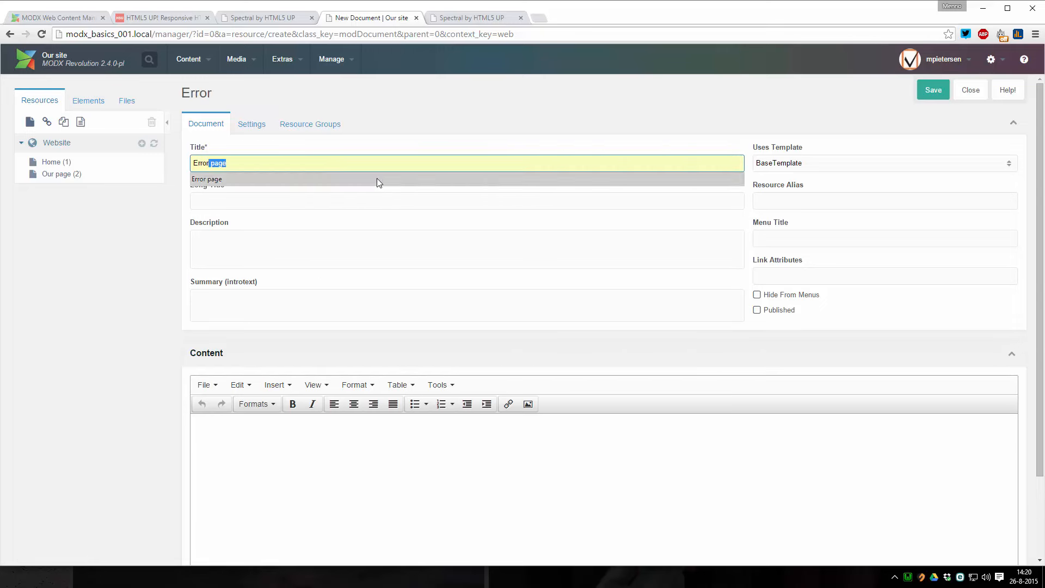
click(380, 179)
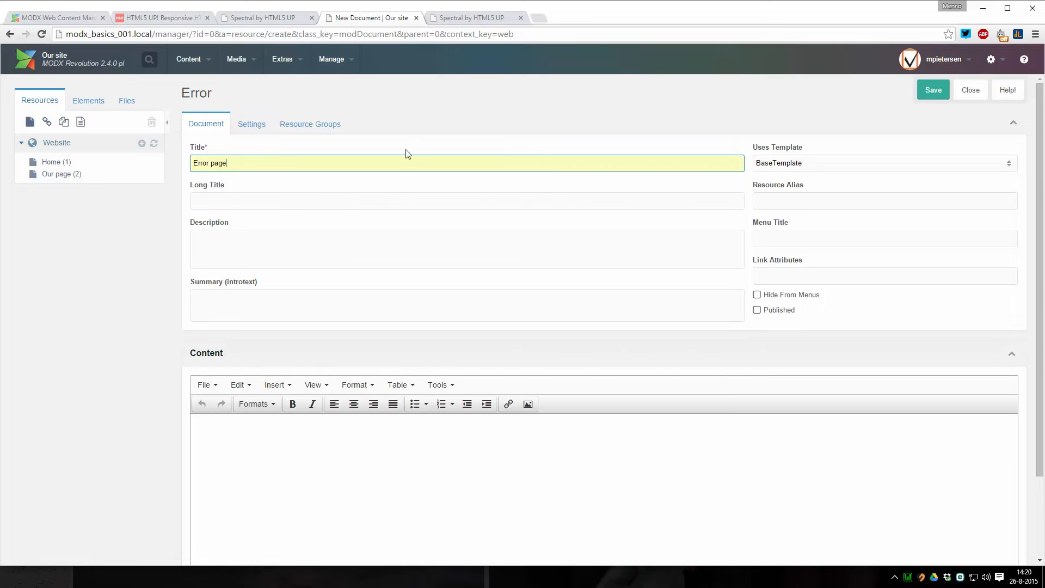
click(801, 298)
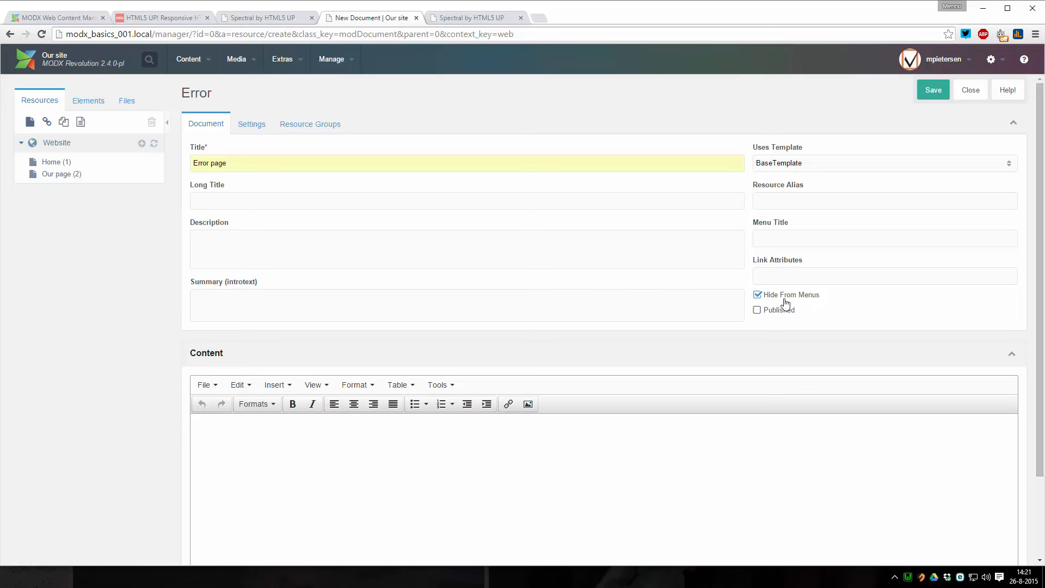
mouse_move(797, 301)
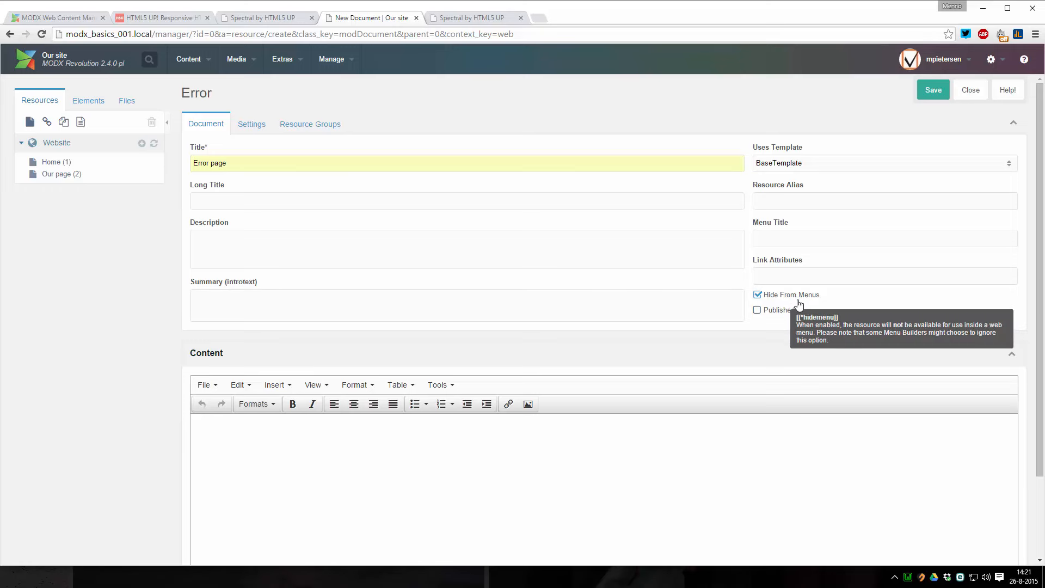
click(783, 316)
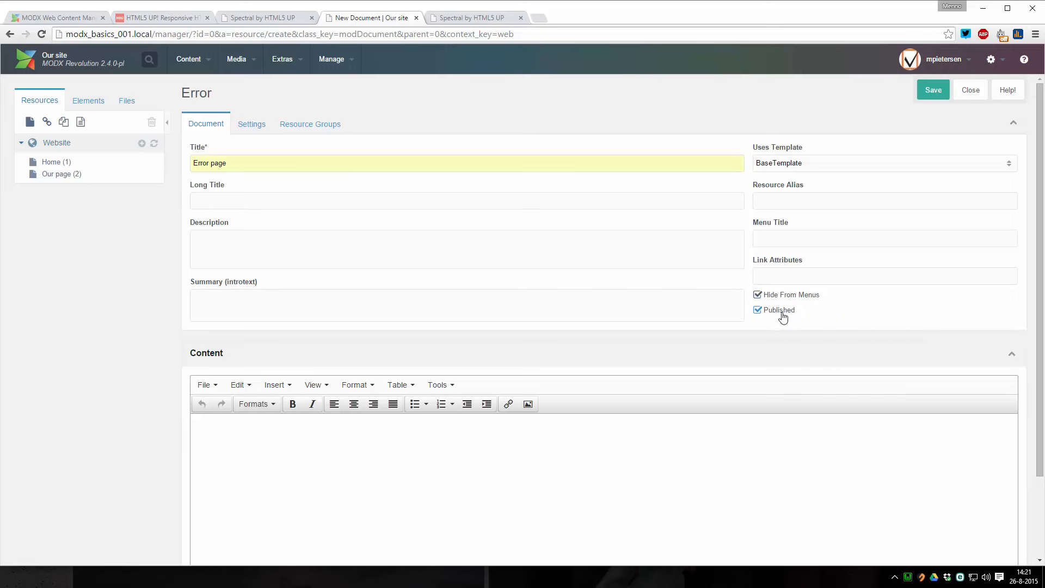
Change the new document's template to Basic page and accept the template change
click(810, 169)
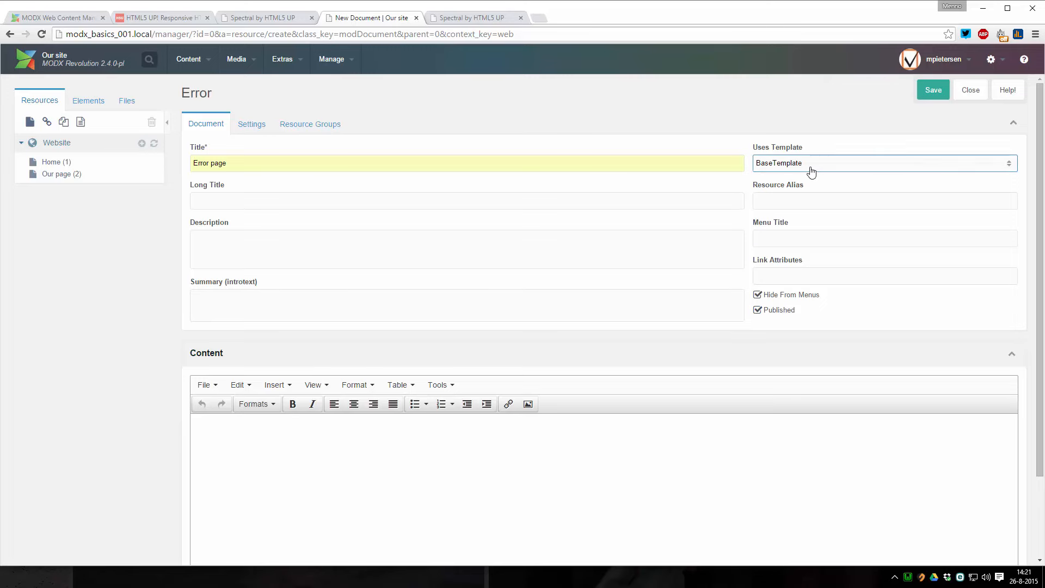
click(798, 219)
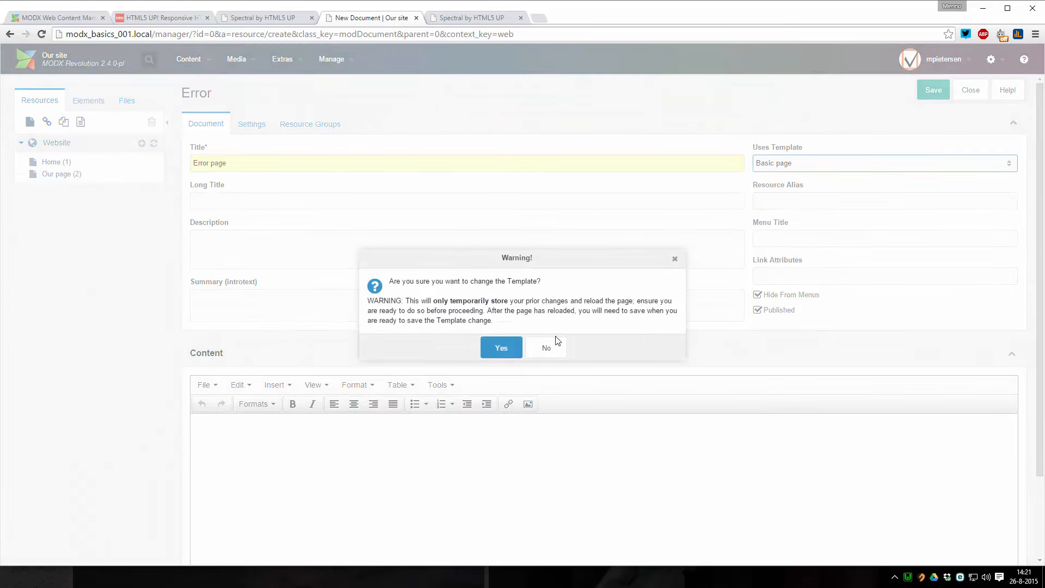
click(510, 353)
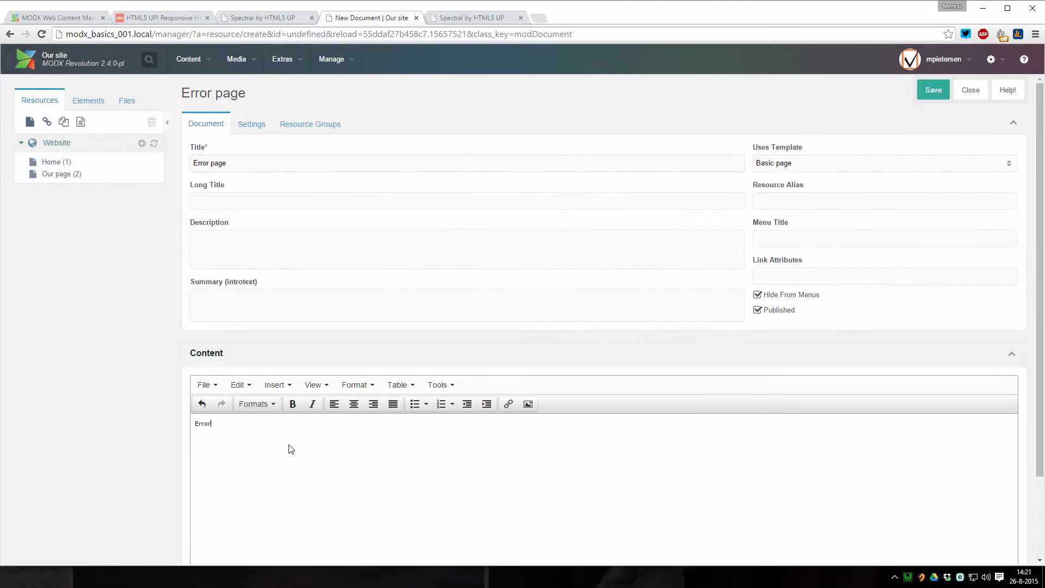
Format the content's Error line as Header 1, add the text "Something went wrong... OOPS" below it, and save the document
key(shift+Home)
click(273, 404)
mouse_move(271, 427)
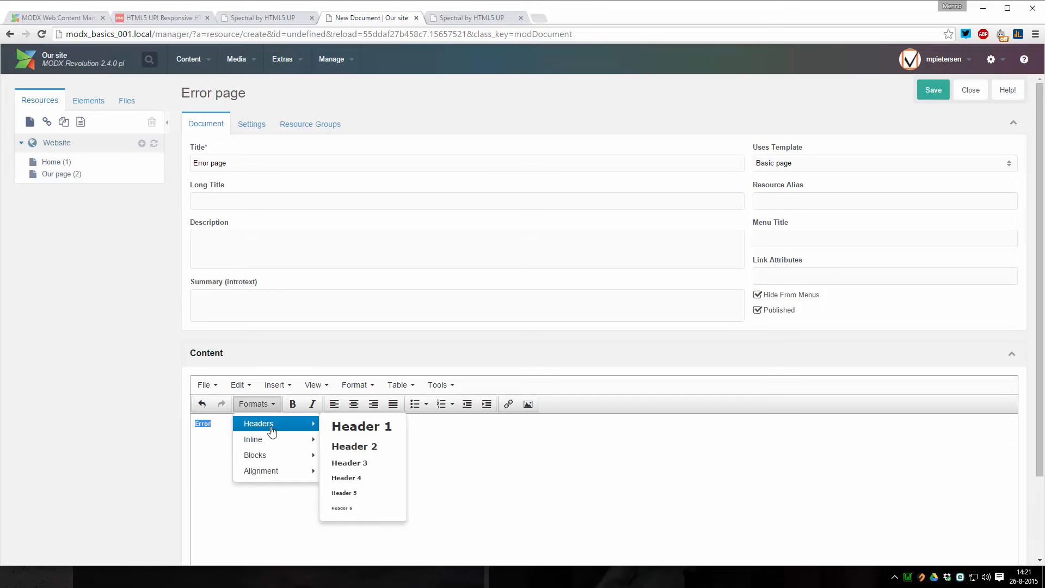
click(336, 428)
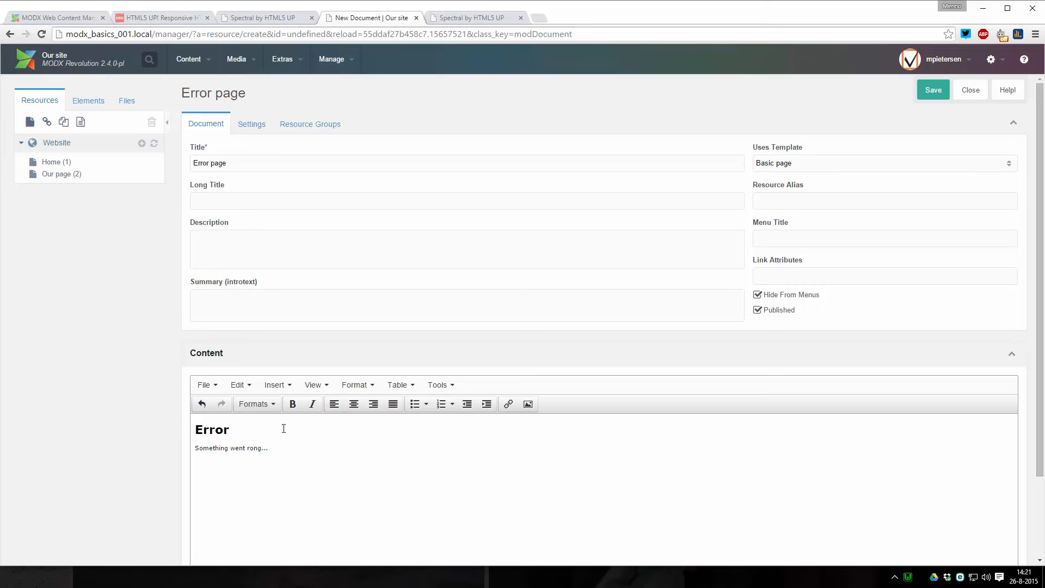
text(w)
click(927, 90)
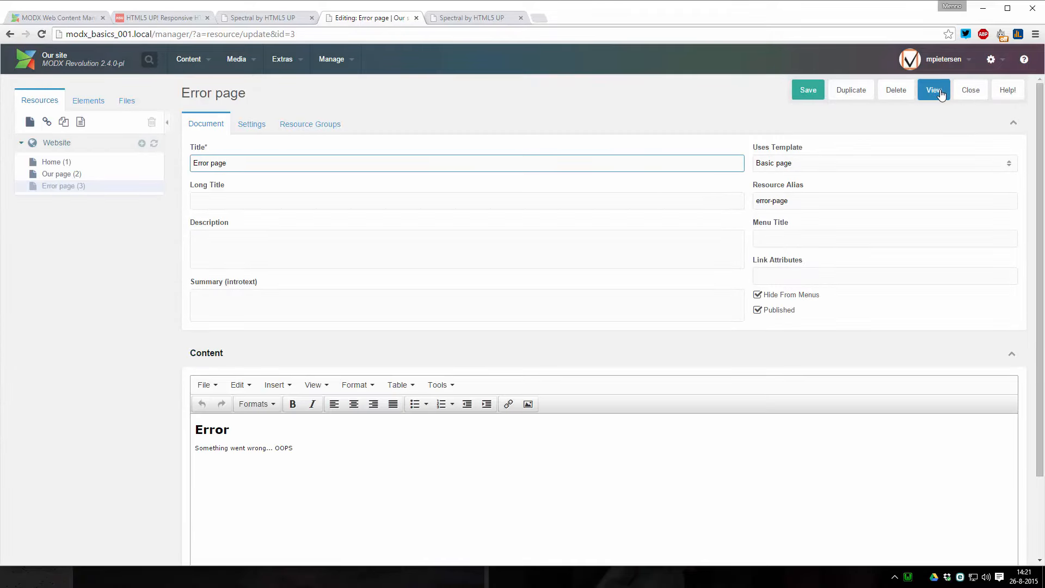
Preview the Error page, check its URL, body text and banner heading, and close the preview
click(940, 94)
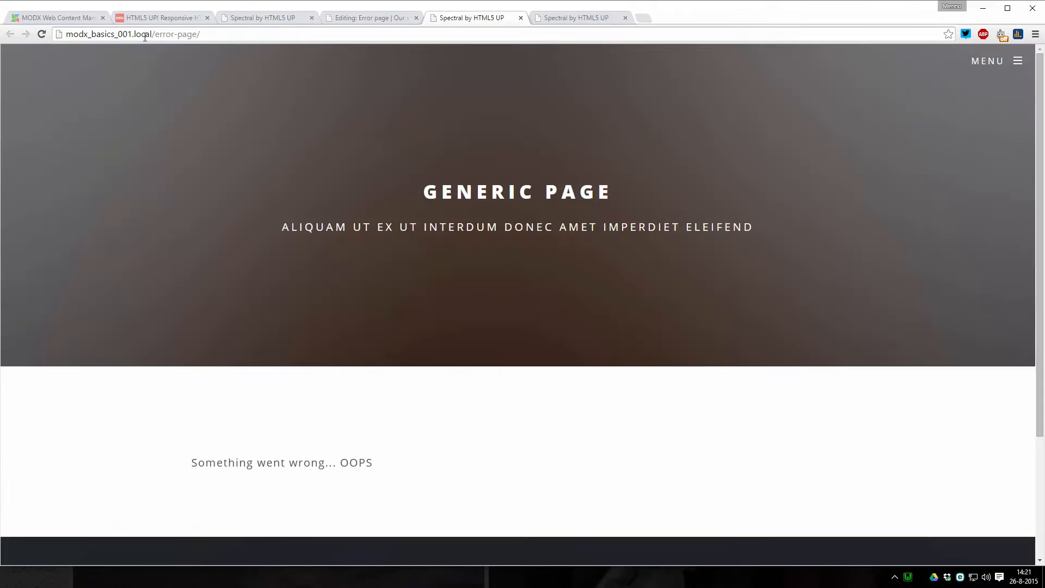
drag(153, 34, 223, 35)
drag(184, 462, 370, 454)
drag(420, 192, 816, 244)
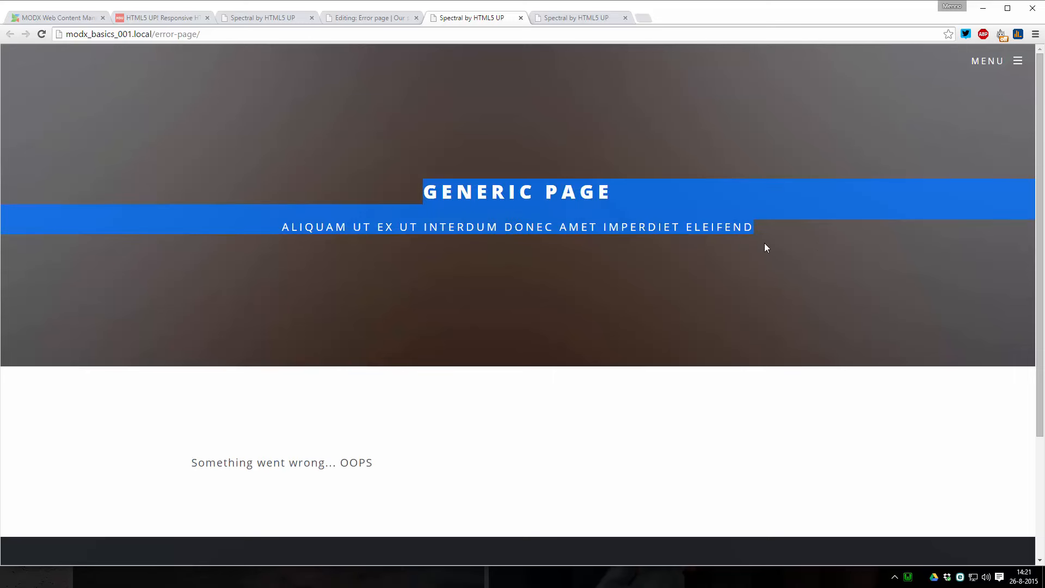
click(521, 17)
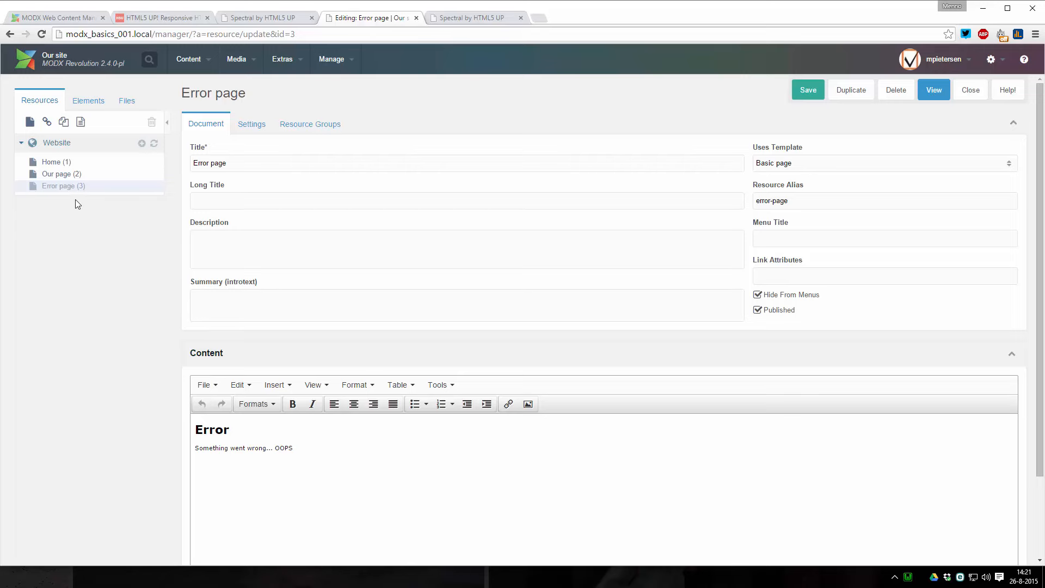
Open the system settings and filter them by the Site area
click(994, 58)
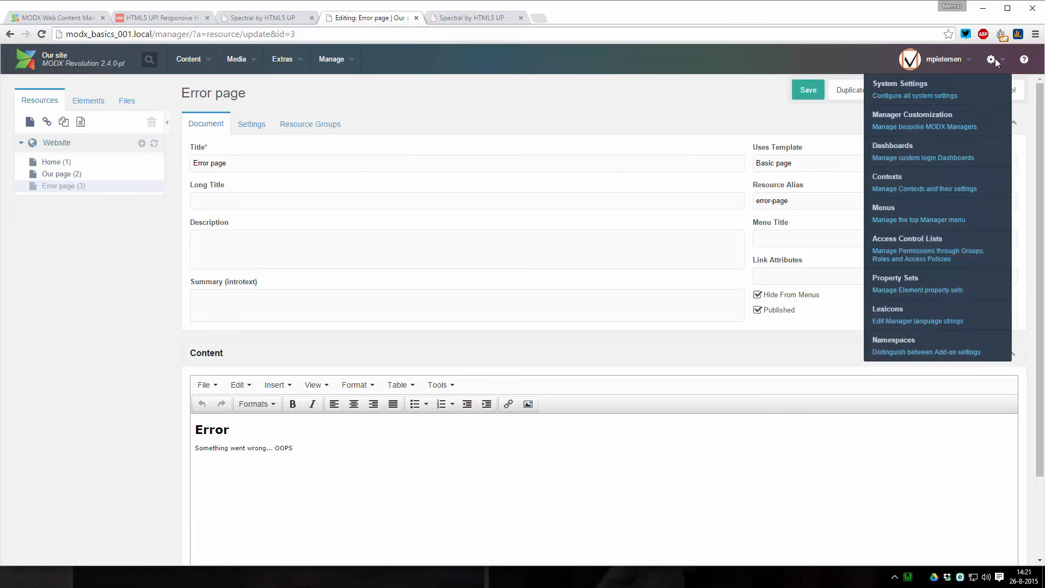
click(987, 87)
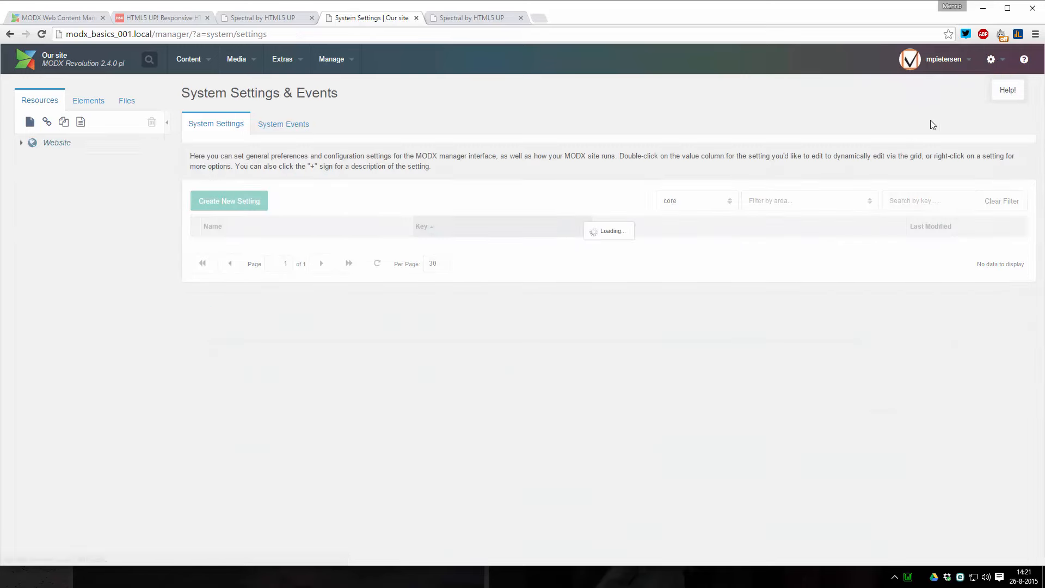
click(860, 201)
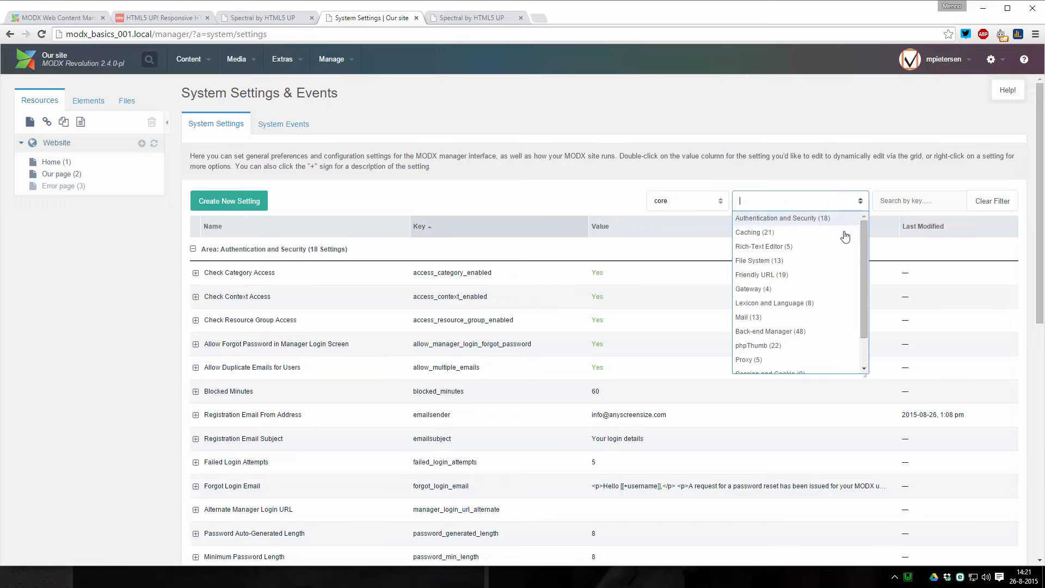
scroll(800, 272, down, 2)
click(756, 353)
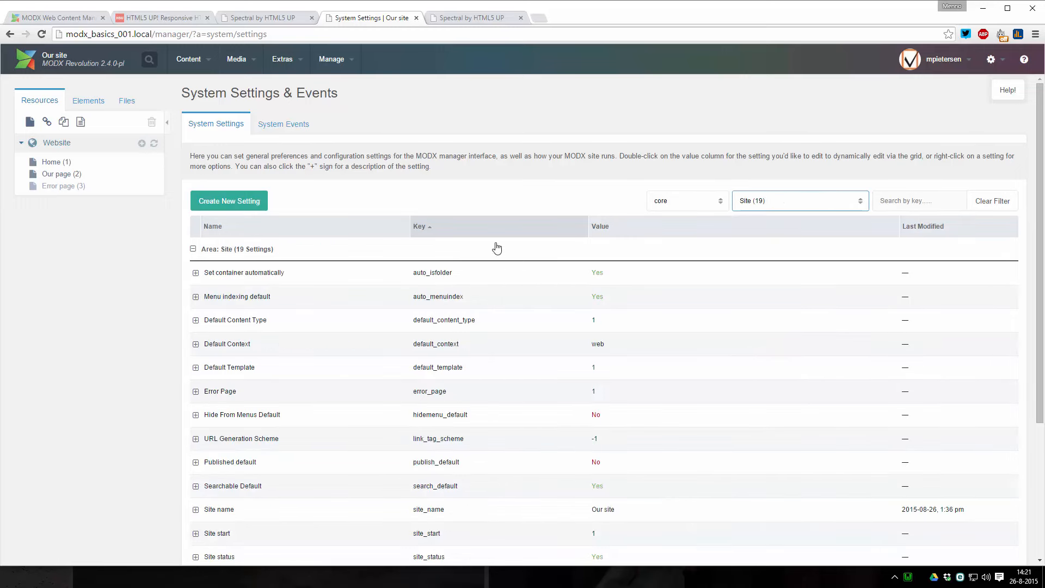
Set both the Error Page and Site unavailable page settings to resource ID 3
scroll(497, 242, down, 5)
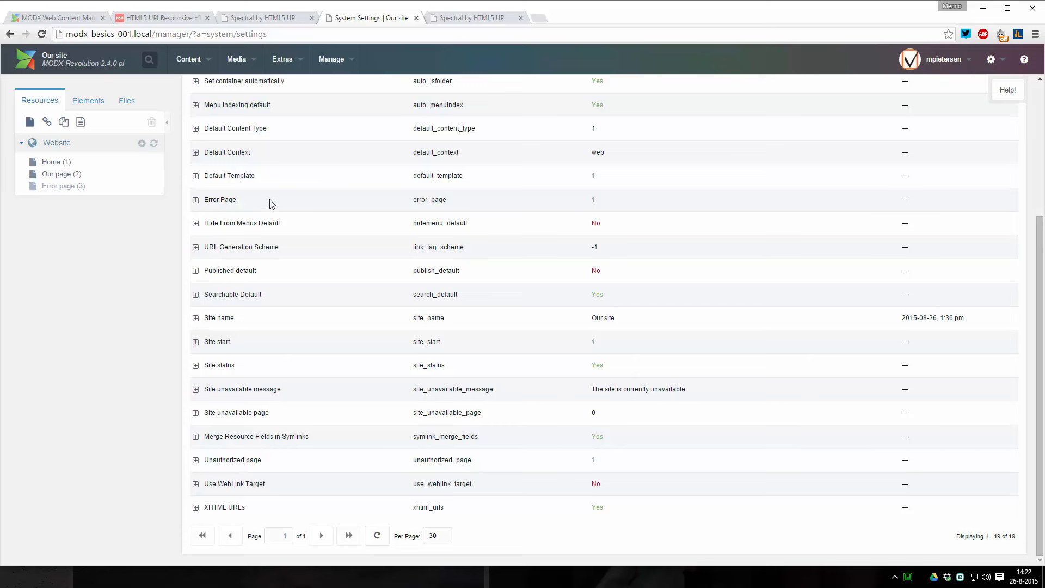
double_click(594, 200)
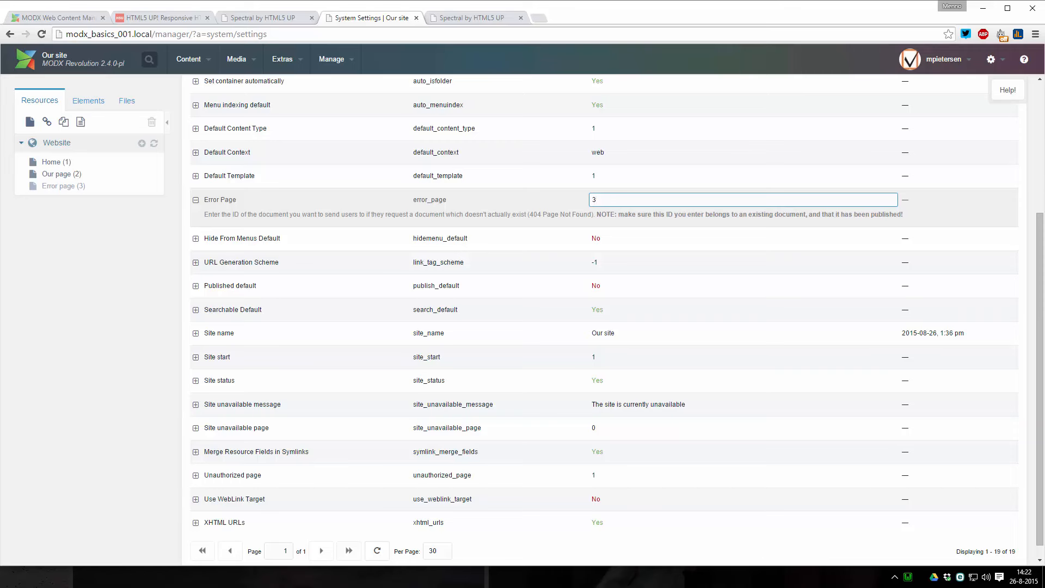
click(636, 182)
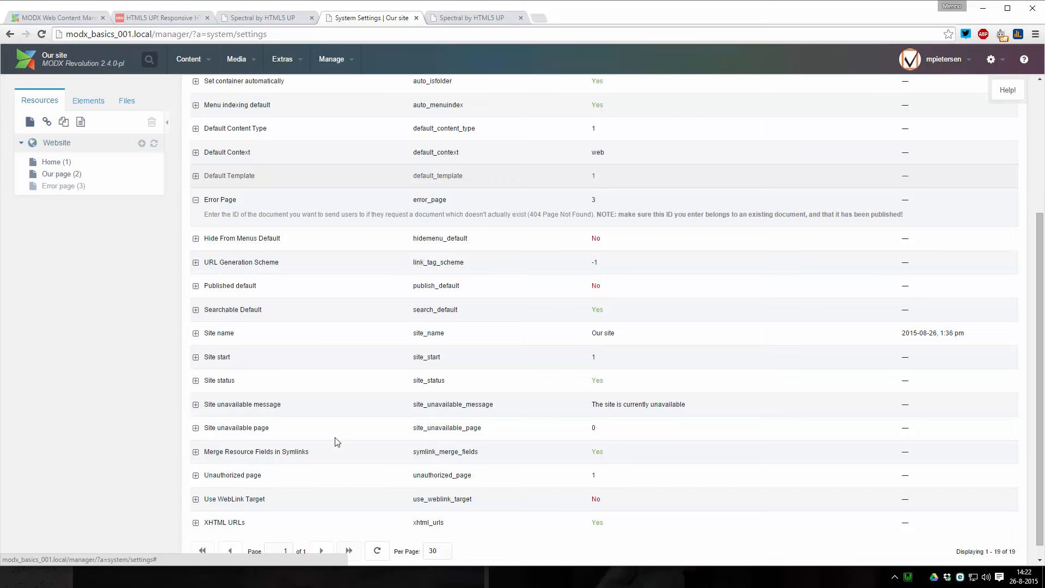
double_click(602, 428)
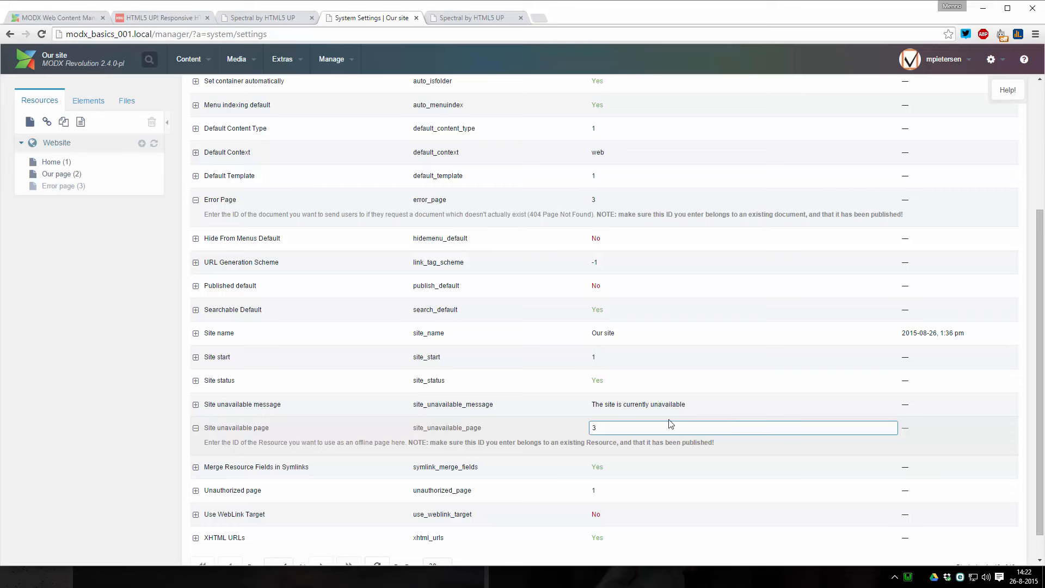
click(717, 406)
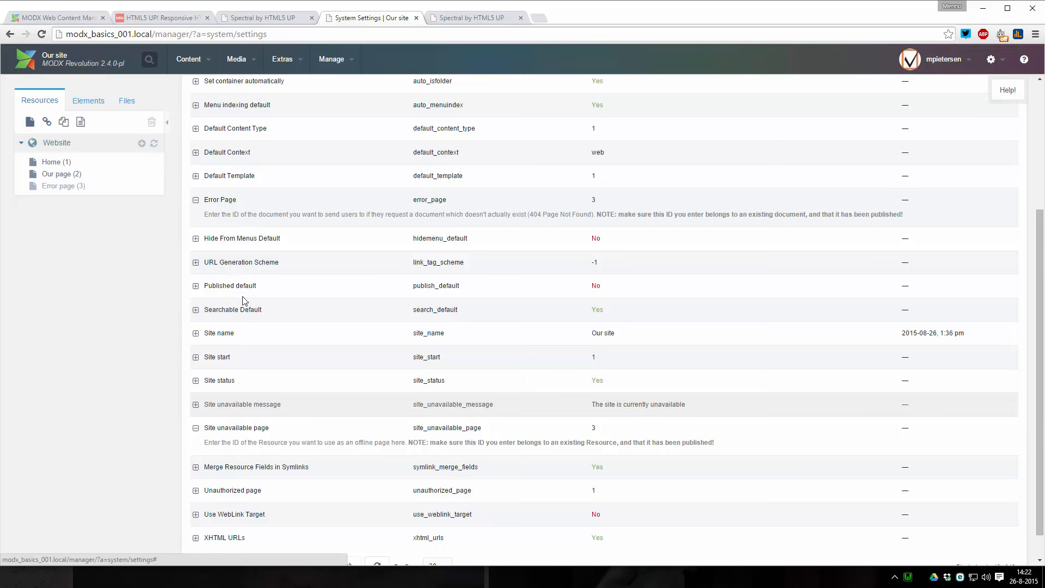
Read the Unauthorized page setting's description and set its value to resource ID 3
click(195, 490)
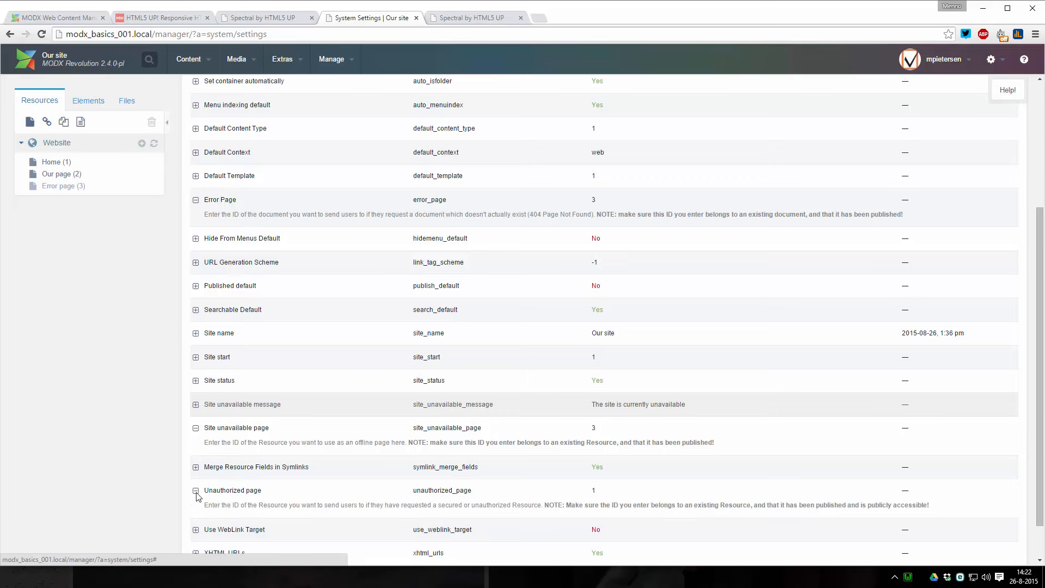
scroll(250, 478, down, 1)
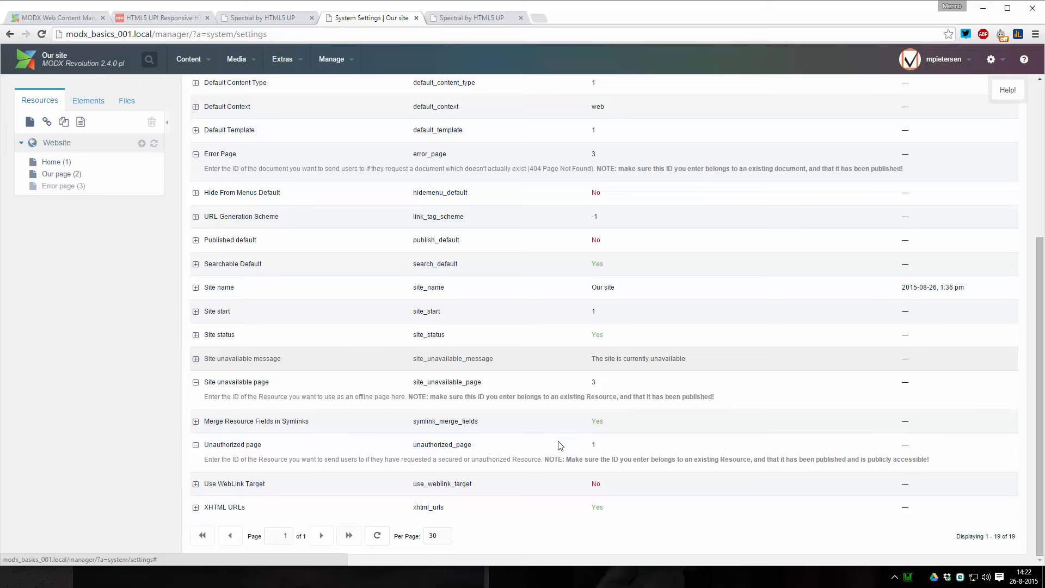
double_click(606, 447)
text(3)
double_click(609, 456)
text(3)
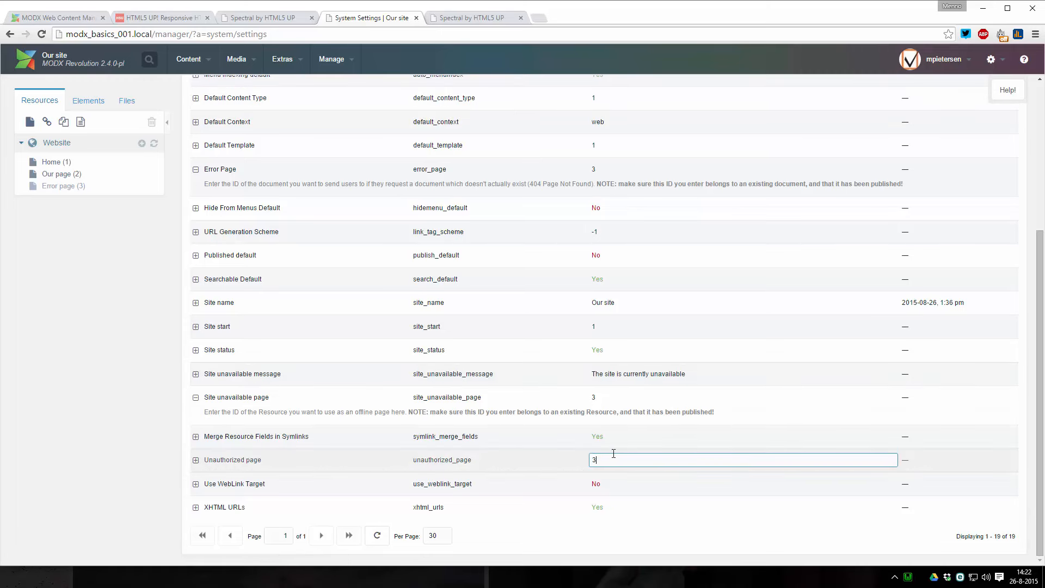
click(624, 442)
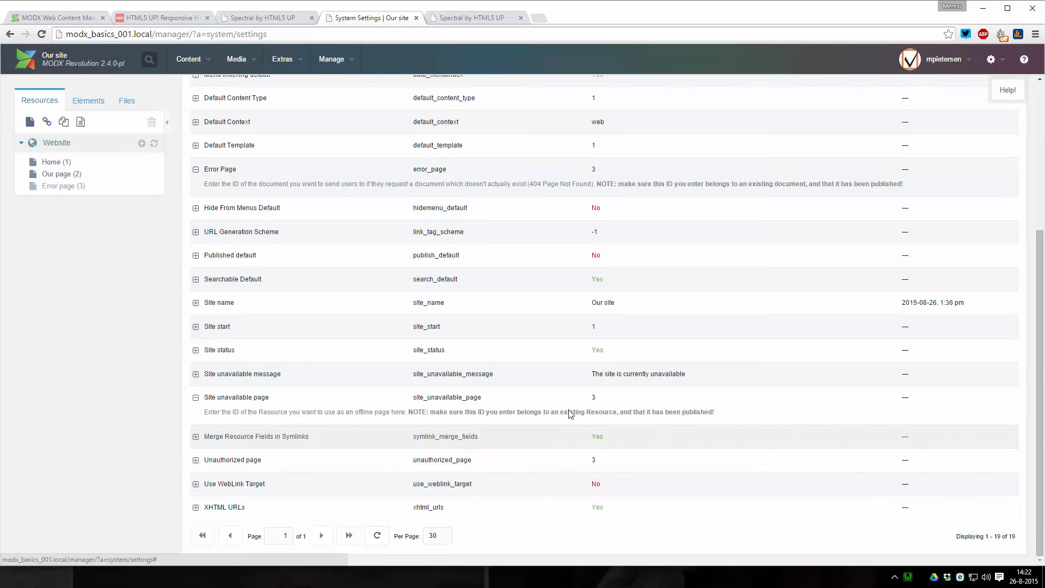
Clear the site cache and return to the open homepage preview
mouse_move(338, 58)
click(342, 117)
click(670, 406)
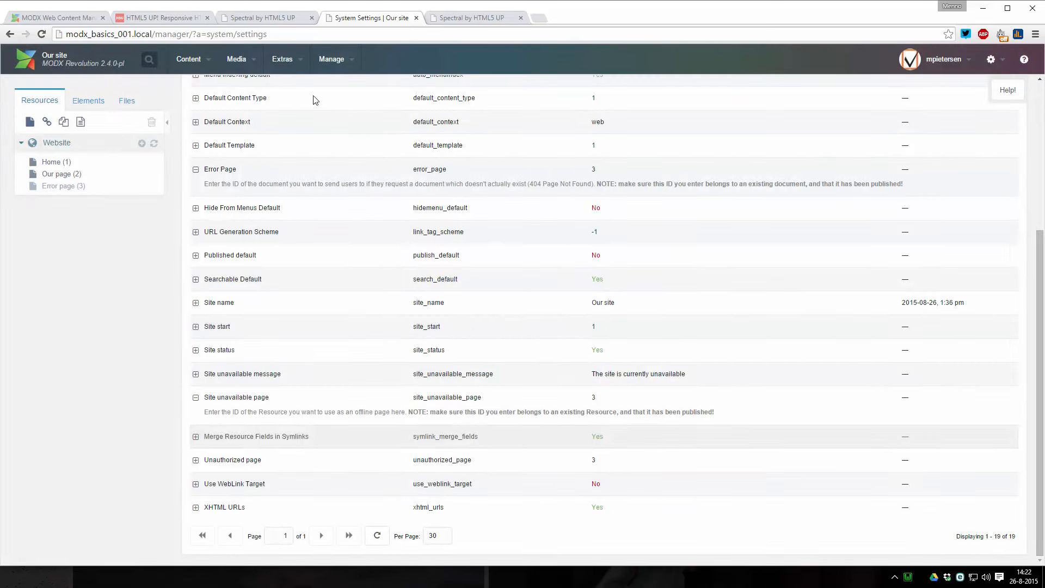
click(265, 19)
click(465, 17)
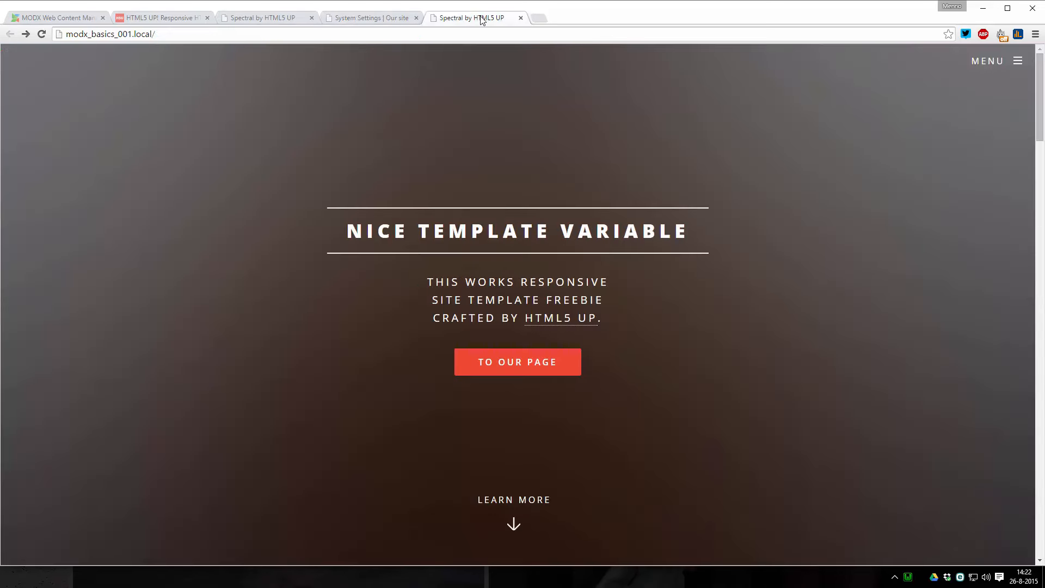
Test the error page by loading the nonexistent address modx_basics_001.local/fxgzsdfhsdfh and check the message in its content
drag(481, 19, 376, 21)
click(268, 39)
click(268, 39)
text(fxgzsdfhsdfh)
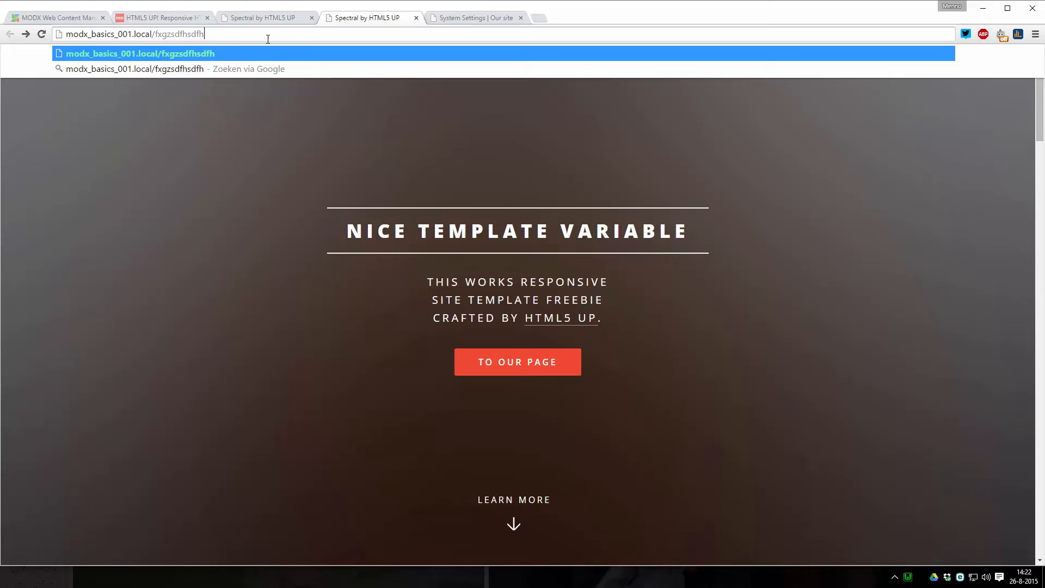
key(Return)
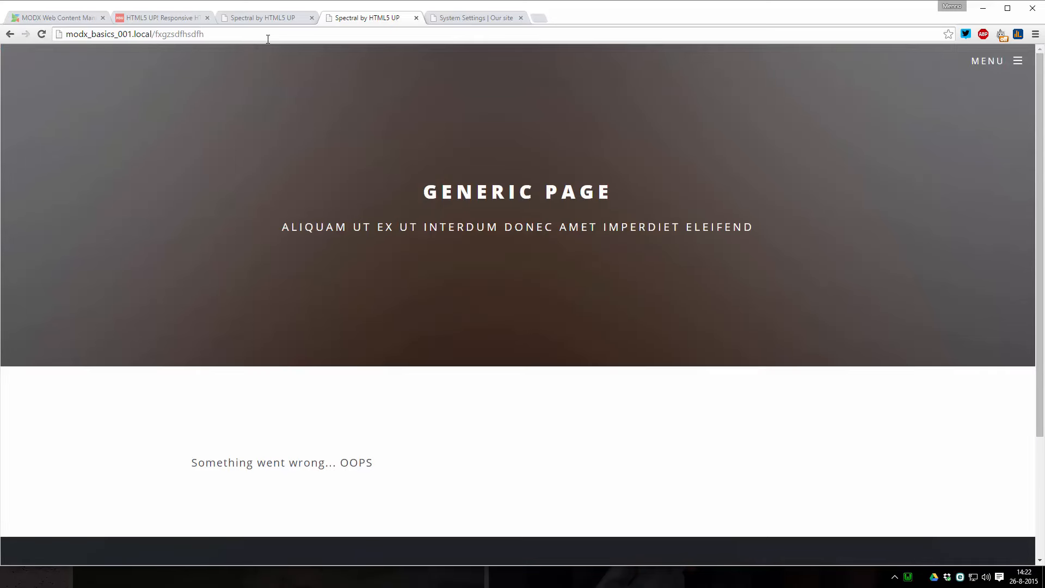
drag(380, 469, 190, 462)
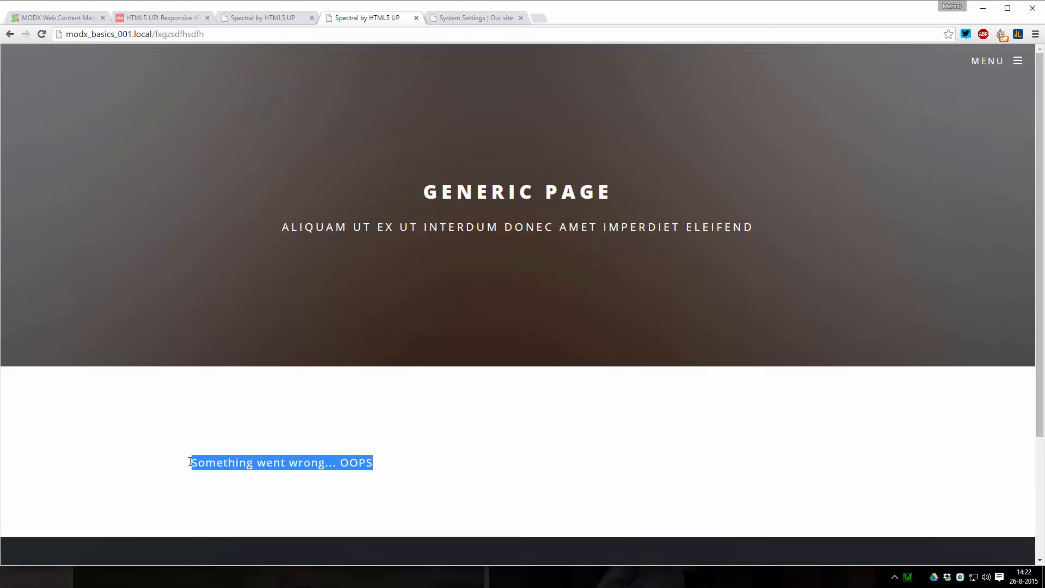
Return to the site manager, open a new preview of the website and look over the homepage
click(473, 18)
scroll(326, 245, up, 4)
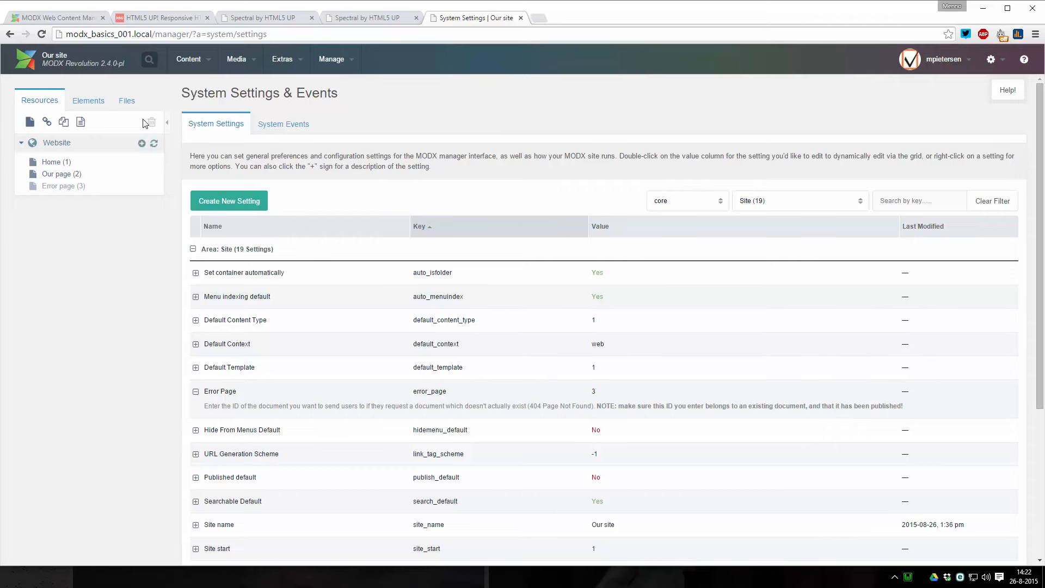
mouse_move(201, 60)
click(201, 115)
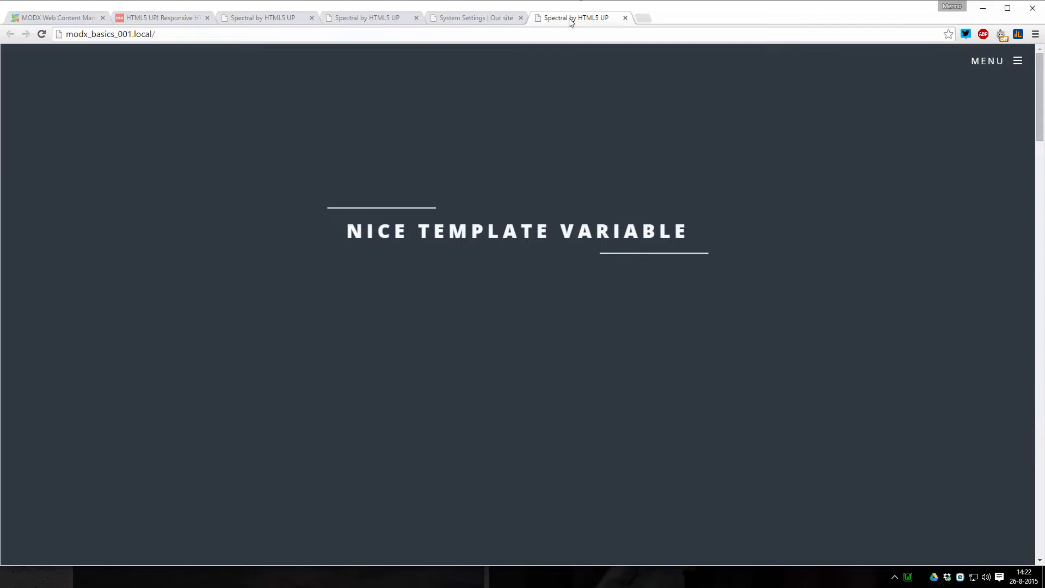
drag(572, 19, 457, 31)
scroll(488, 180, down, 6)
scroll(488, 176, up, 4)
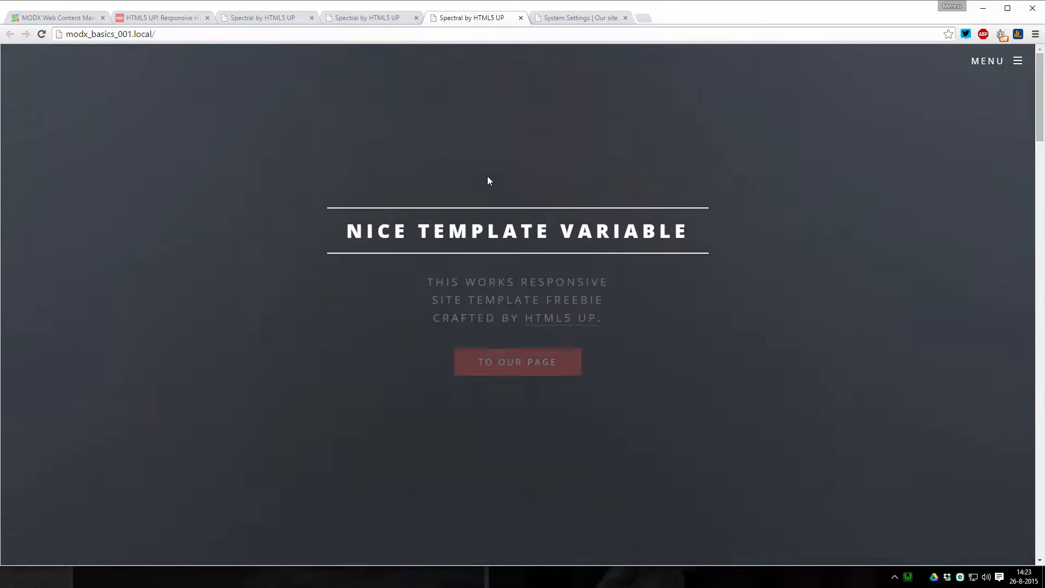
scroll(479, 273, down, 1)
scroll(480, 277, up, 2)
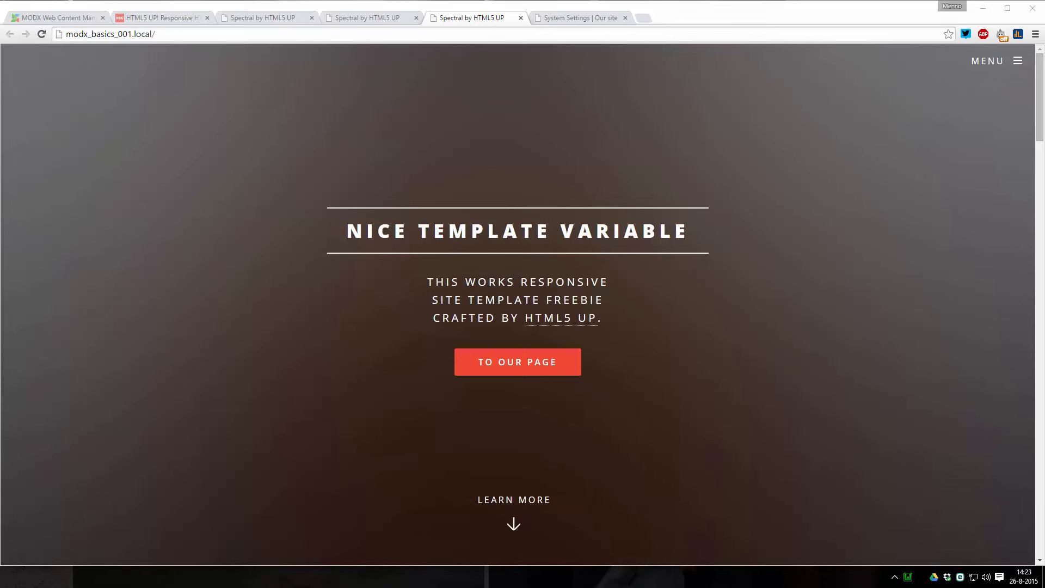
Switch to Sublime Text, review the readme.markdown task list and collapse the 001_setting_up folder
key(alt+Tab)
click(414, 62)
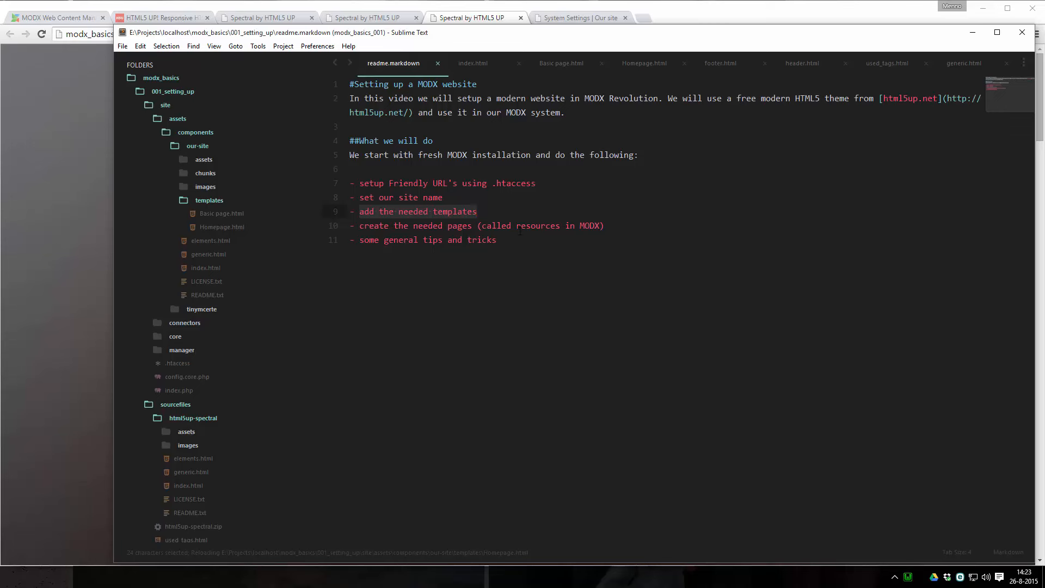
drag(515, 225, 467, 240)
click(481, 216)
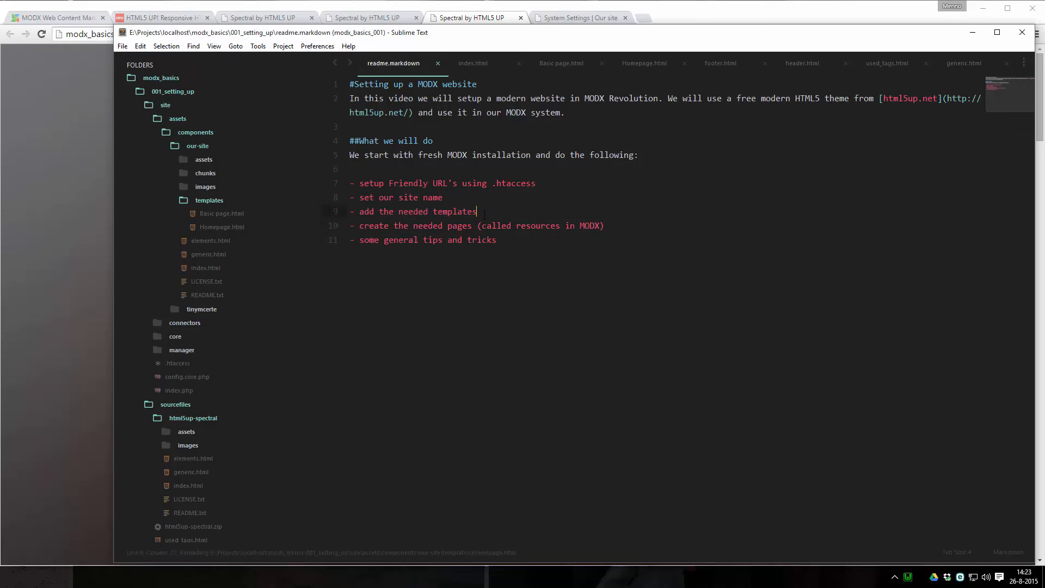
click(135, 91)
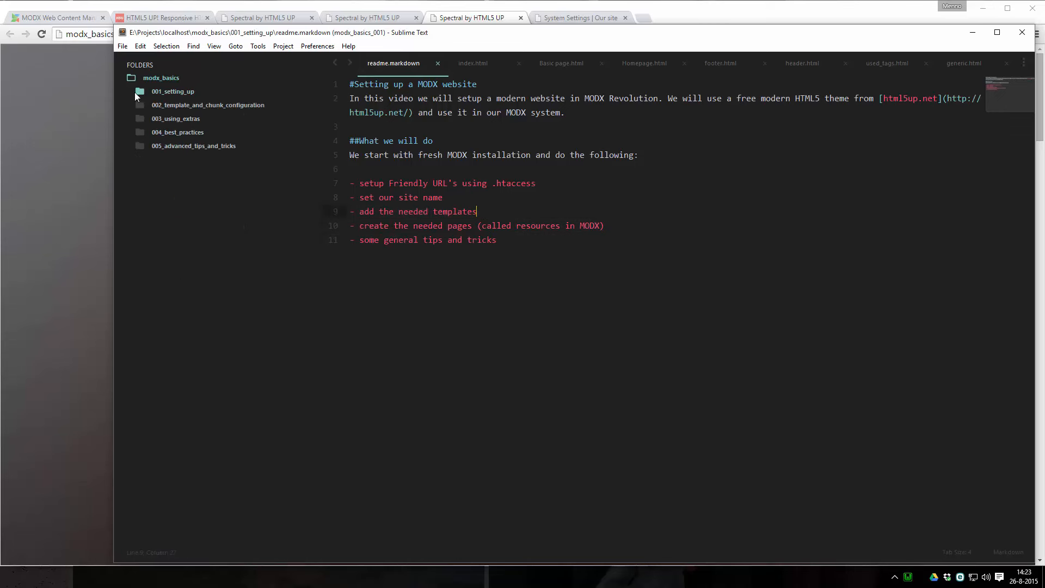